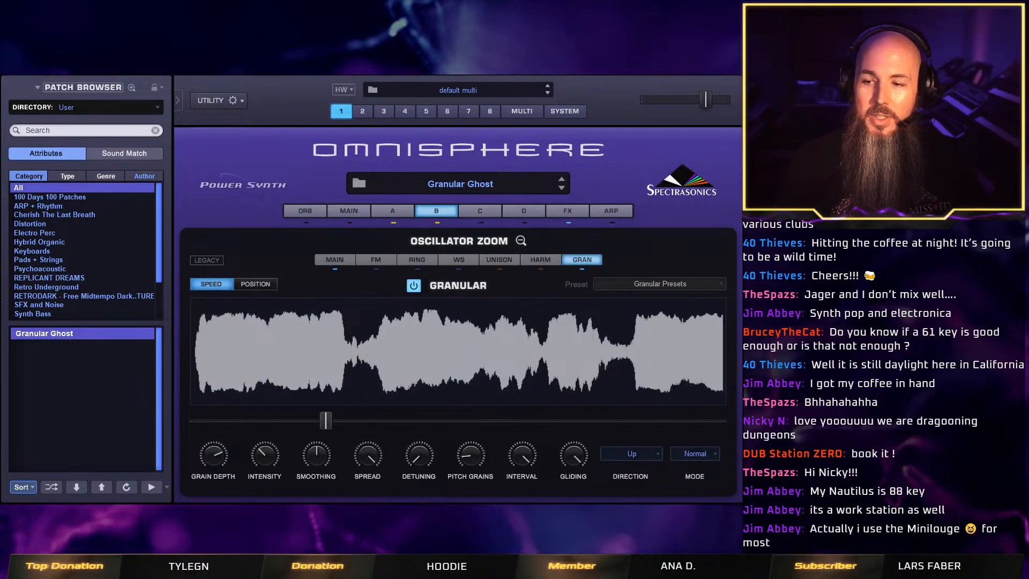
pyautogui.click(521, 241)
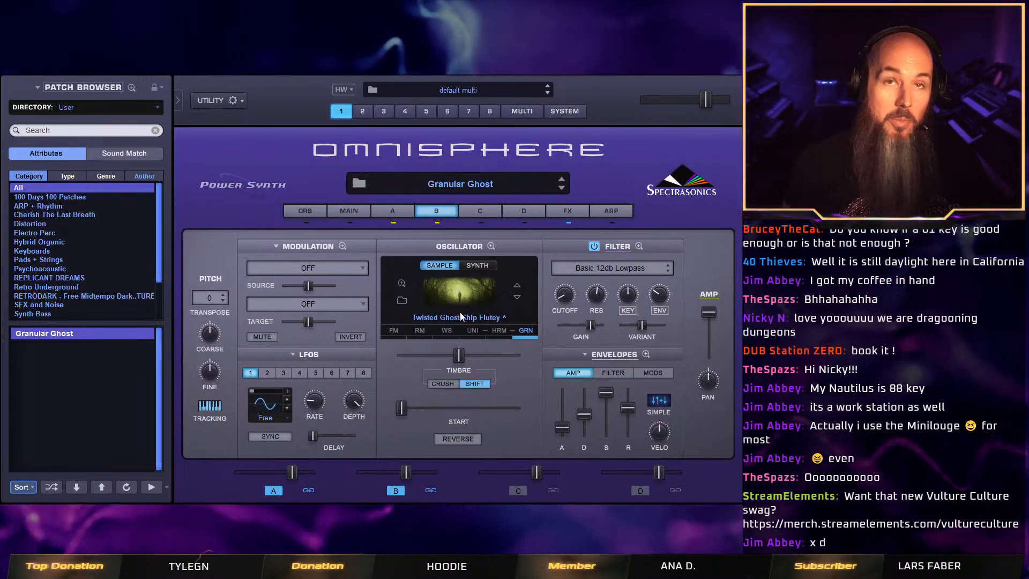
pyautogui.click(523, 329)
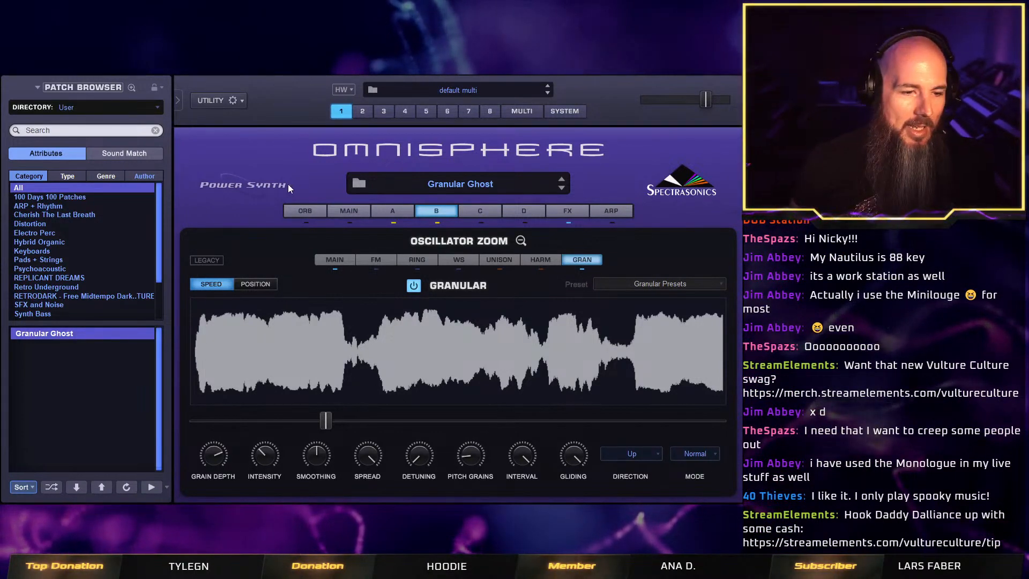
# Initialize the patch and switch layer A's oscillator to Sample mode.
pyautogui.rightClick(316, 184)
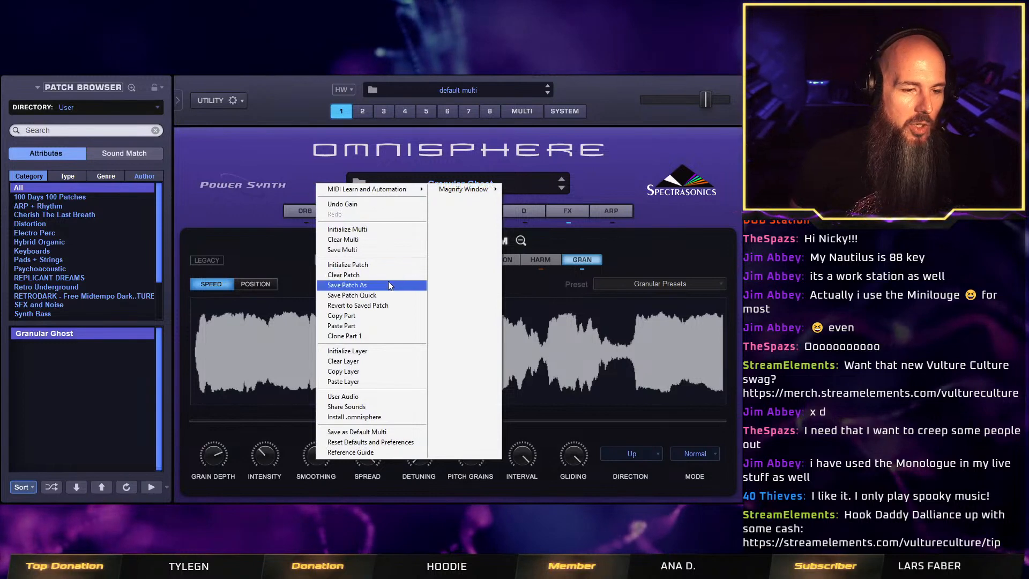
pyautogui.click(389, 268)
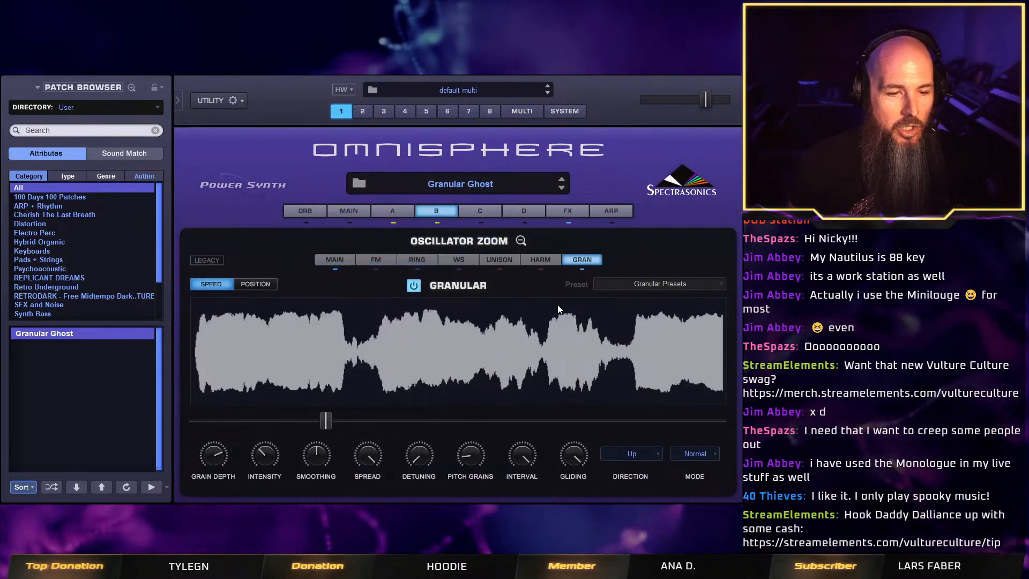
pyautogui.click(397, 211)
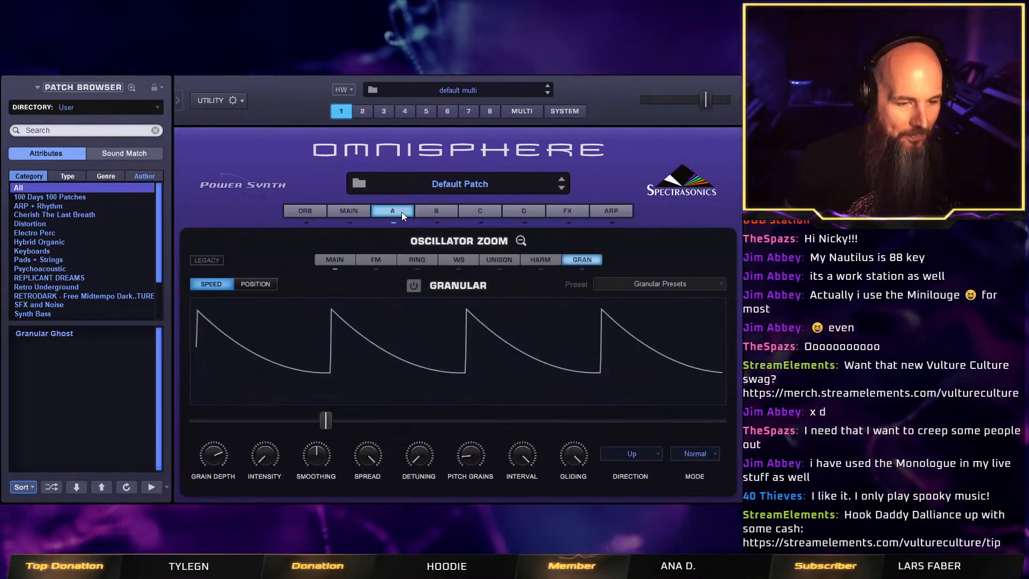
pyautogui.click(520, 241)
pyautogui.click(445, 266)
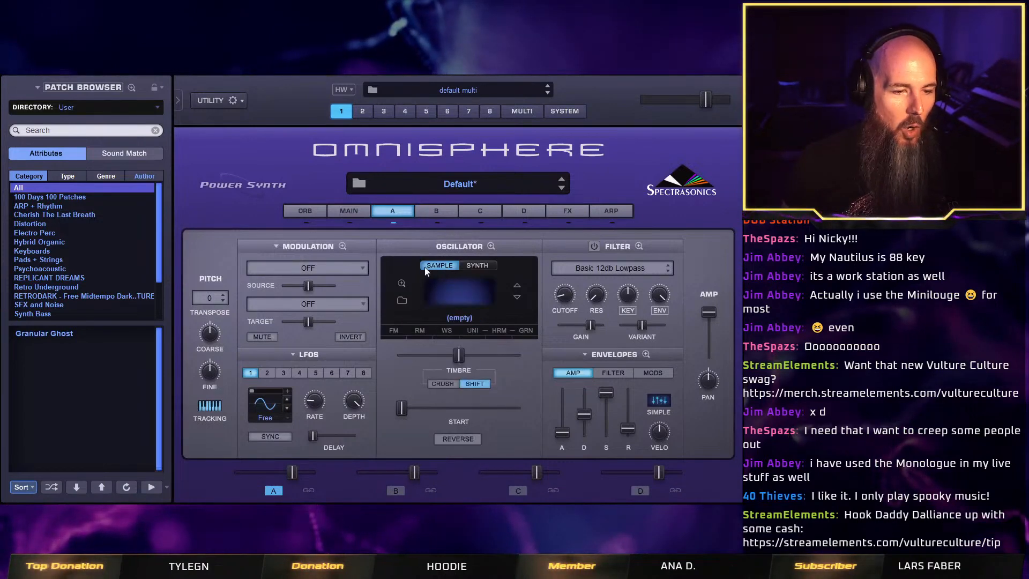
# Browse soundsources for layer A and limit the directory to the Twisted Trees library.
pyautogui.click(403, 301)
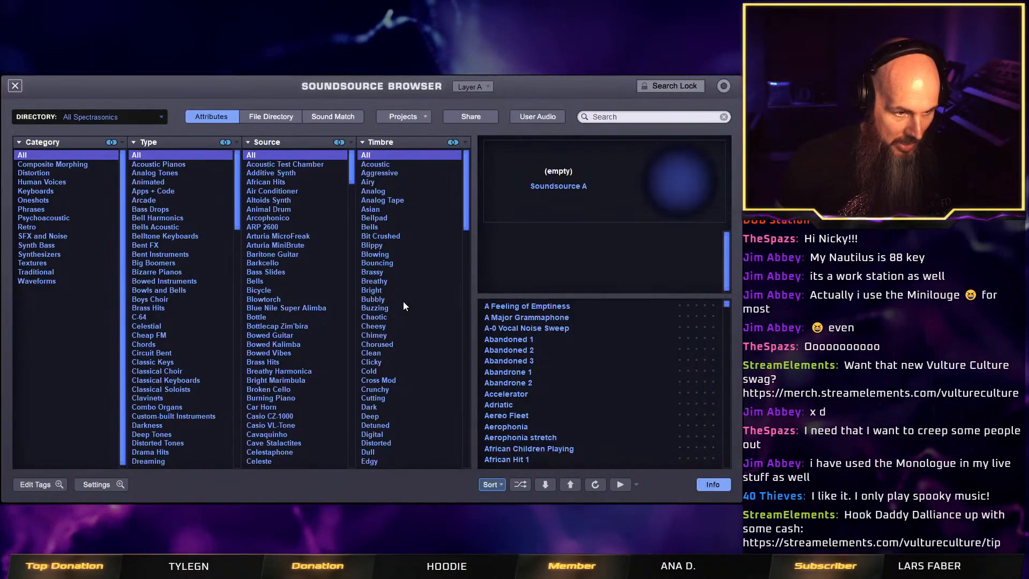
pyautogui.click(136, 119)
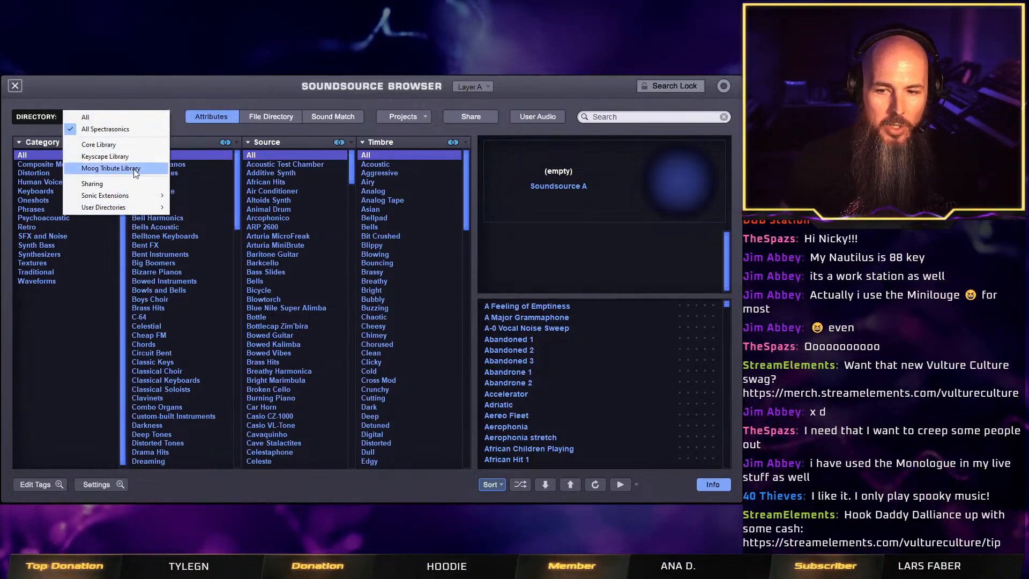
pyautogui.moveTo(119, 196)
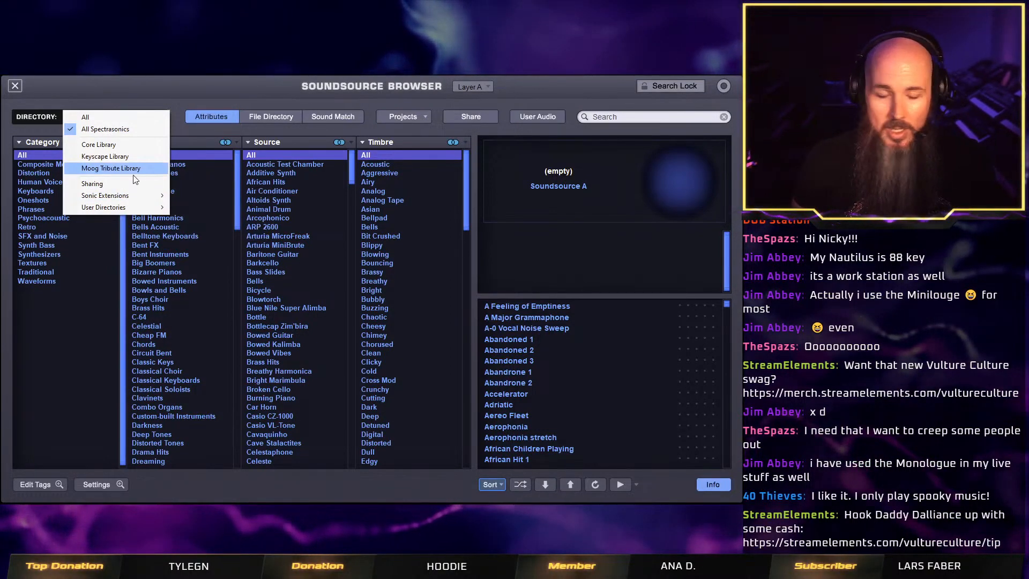
pyautogui.click(202, 220)
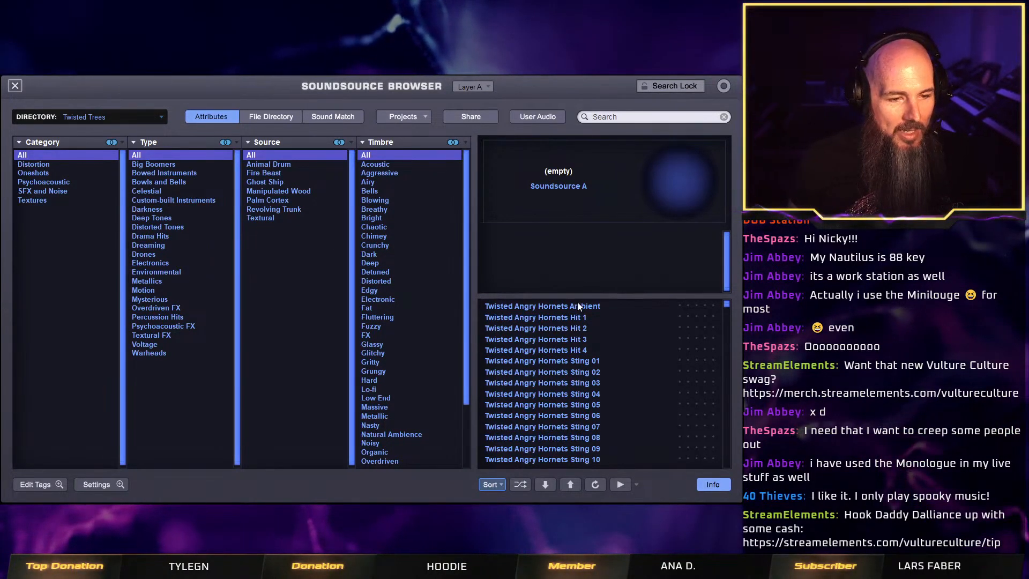
# Filter the soundsources to the Psychoacoustic category, Custom-built Instruments type and Fire Beast source.
pyautogui.scroll(-3, 467, 194)
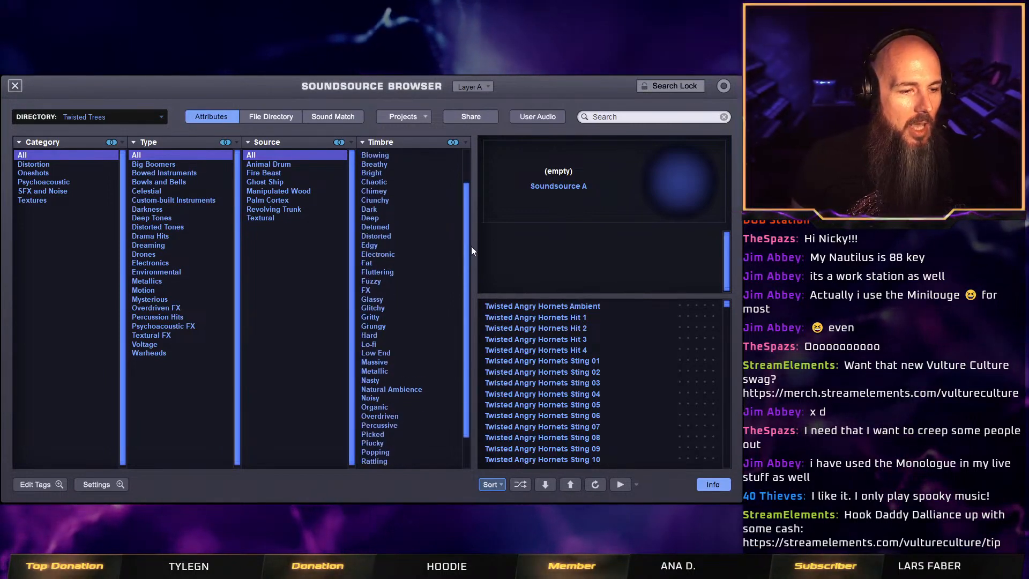
pyautogui.moveTo(476, 288); pyautogui.dragTo(478, 157)
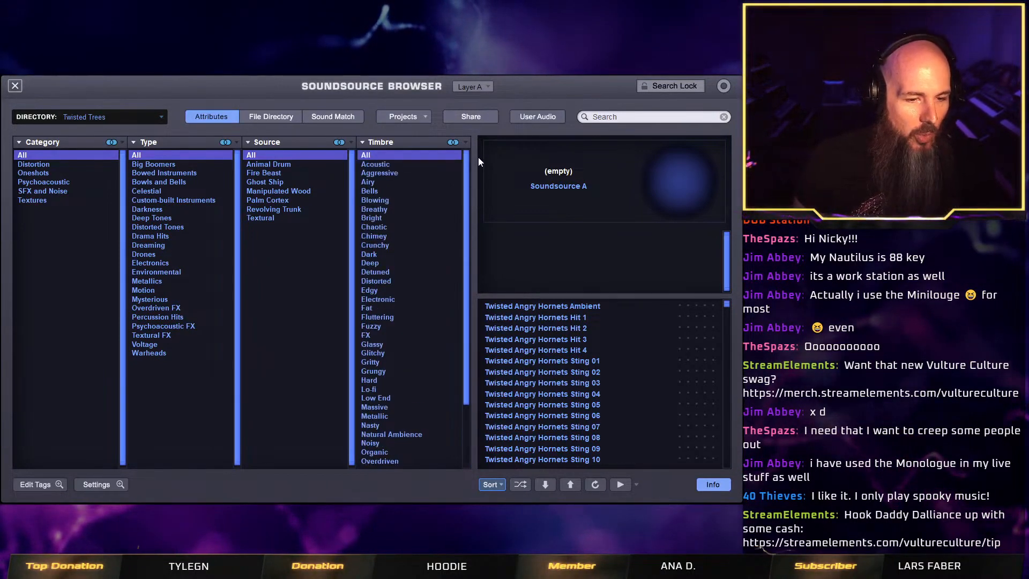
pyautogui.moveTo(729, 304)
pyautogui.mouseDown()
pyautogui.moveTo(726, 465)
pyautogui.moveTo(731, 301)
pyautogui.mouseUp()
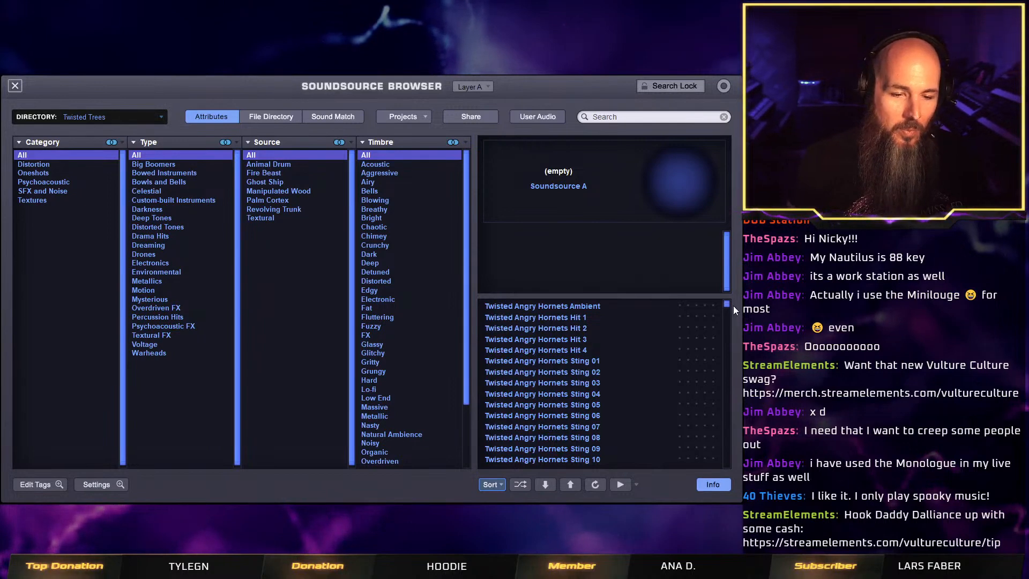
pyautogui.moveTo(727, 306); pyautogui.dragTo(738, 419)
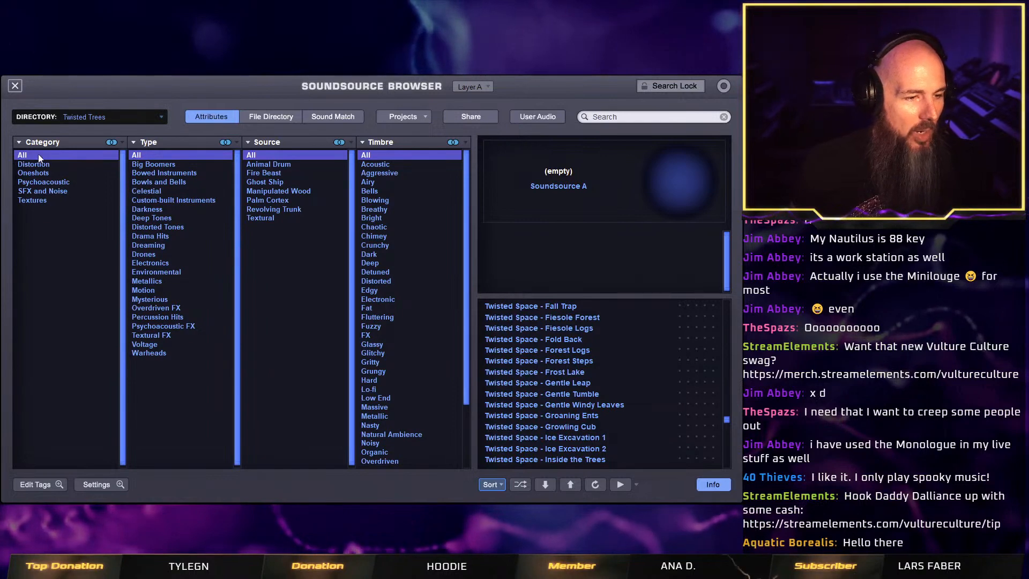
pyautogui.click(52, 182)
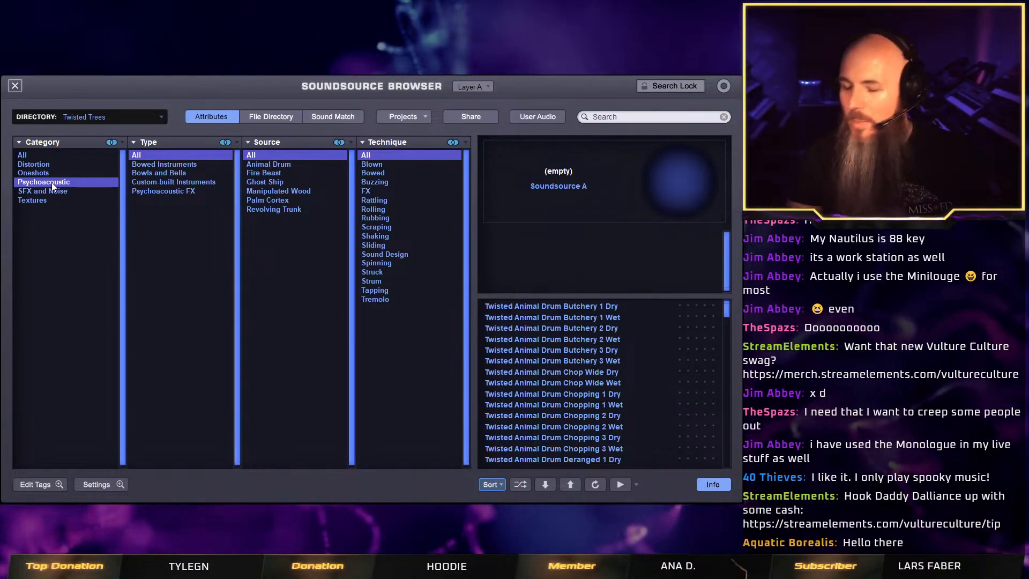
pyautogui.click(189, 183)
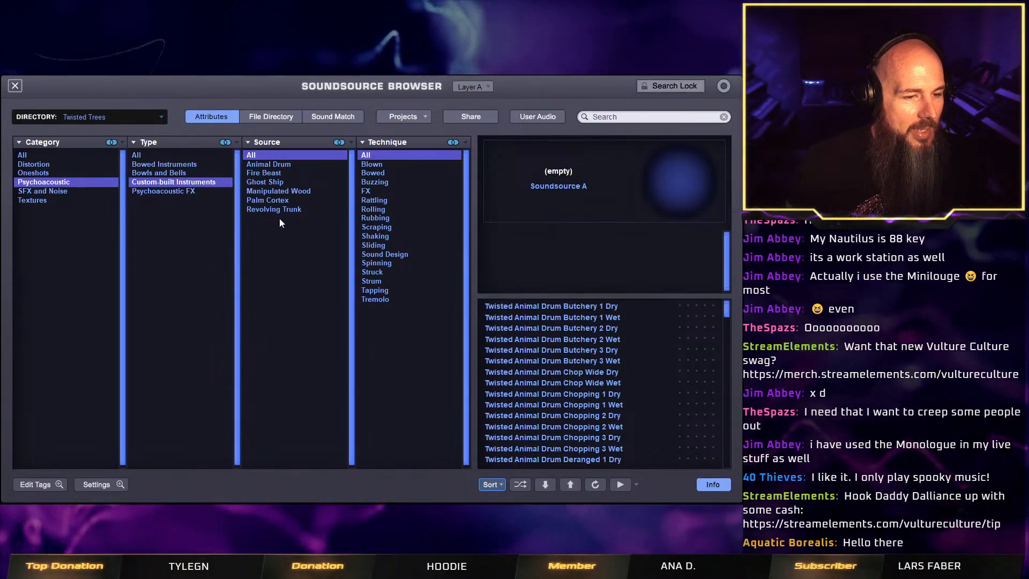
pyautogui.click(274, 173)
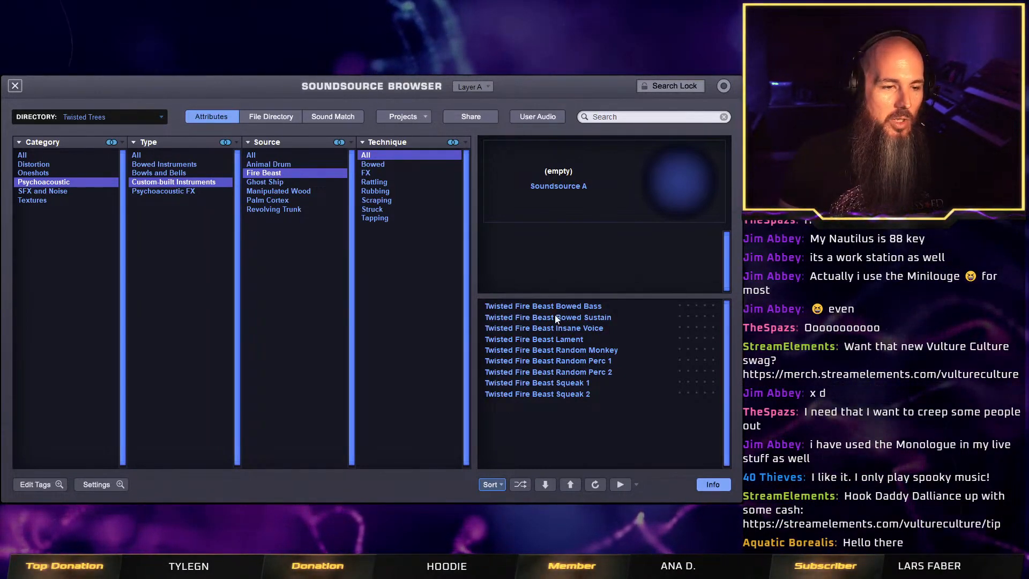
# Audition several Fire Beast soundsources and load Twisted Fire Beast Bowed Bass into layer A.
pyautogui.click(581, 306)
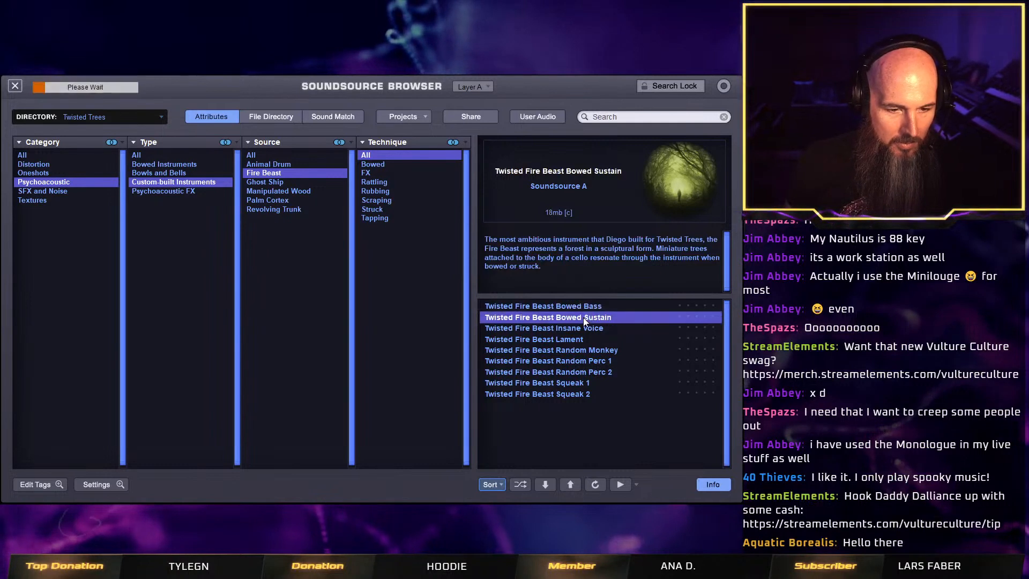
pyautogui.click(584, 317)
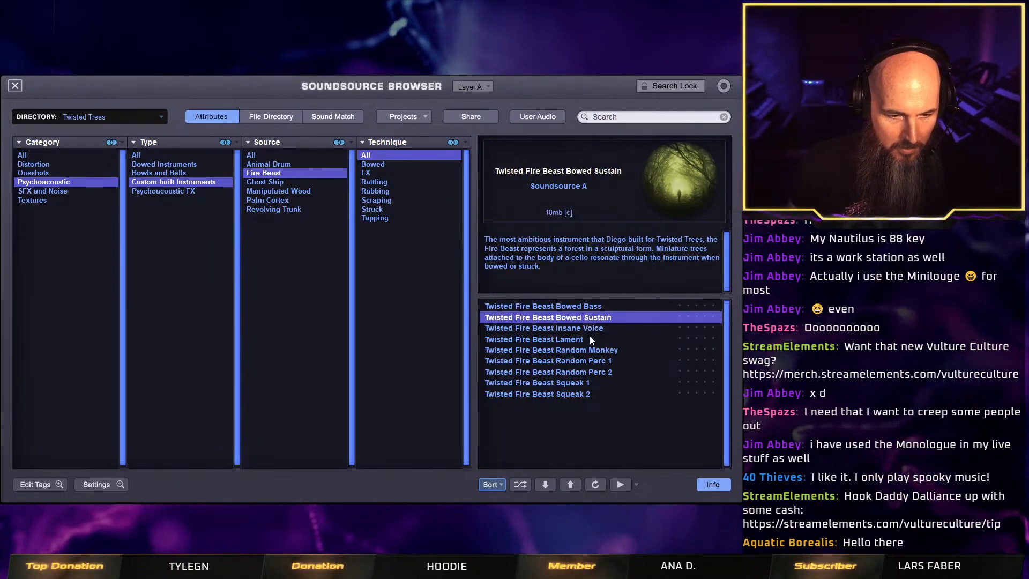
pyautogui.click(592, 330)
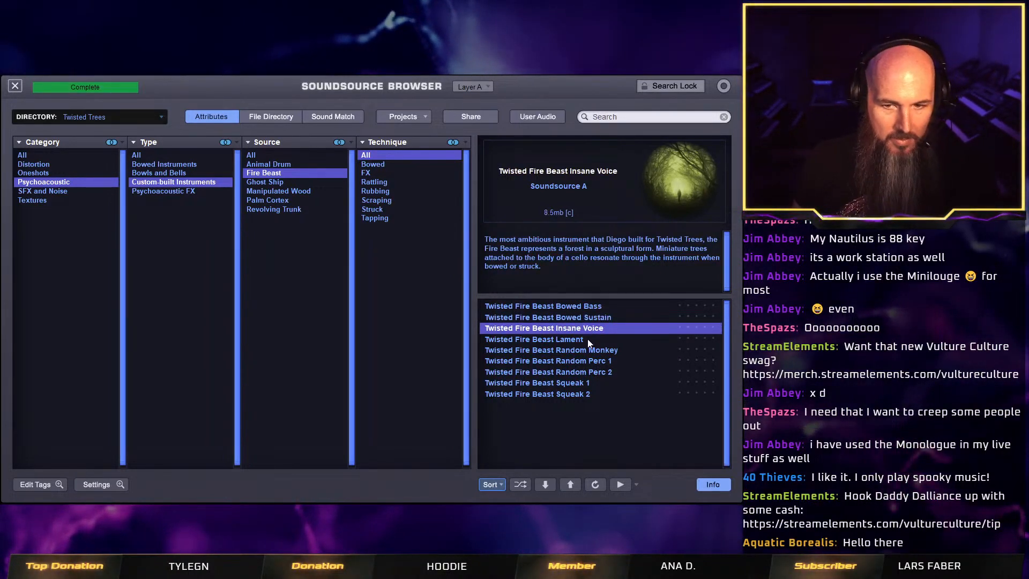
pyautogui.click(587, 340)
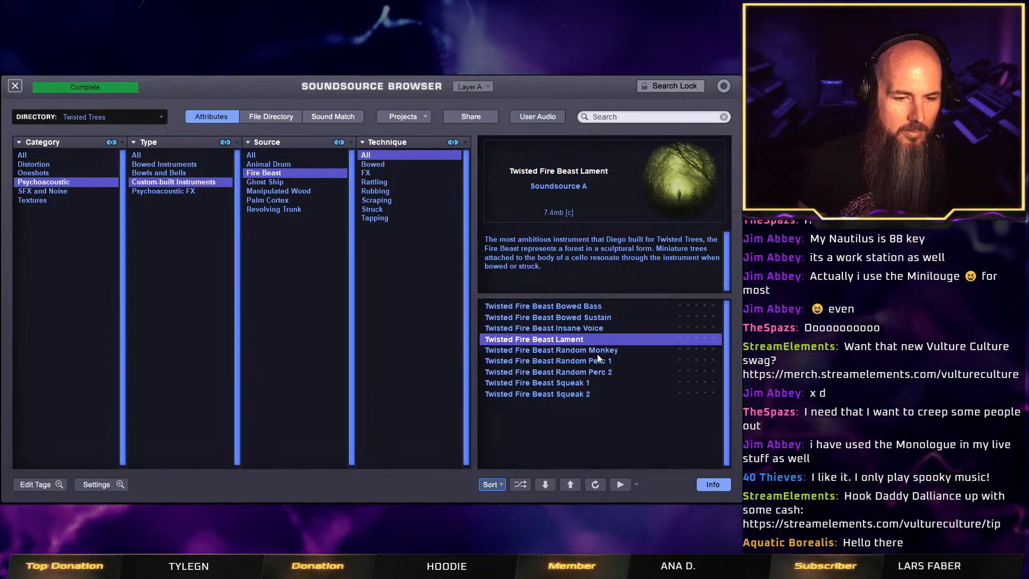
pyautogui.click(599, 351)
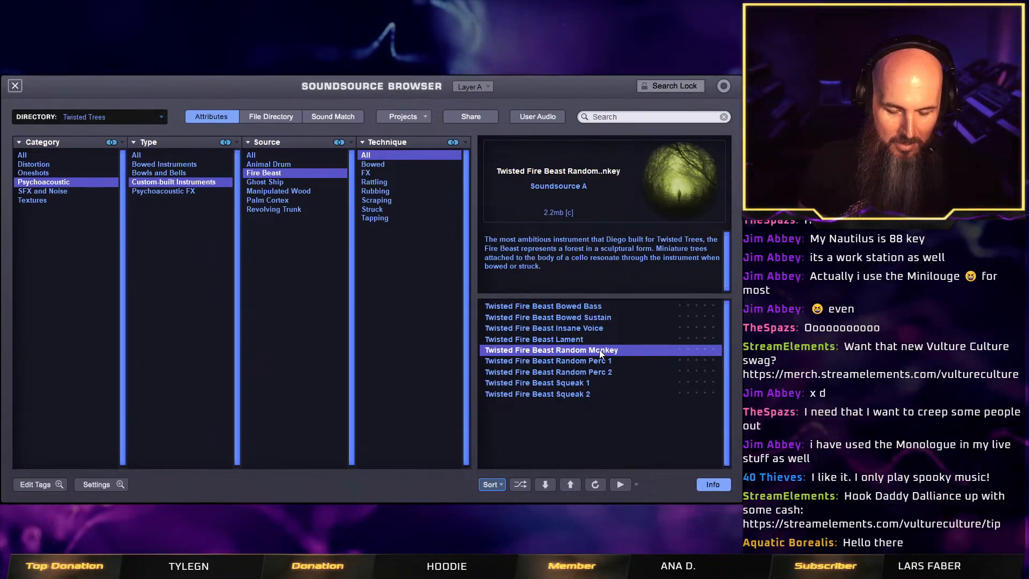
pyautogui.click(602, 361)
pyautogui.click(588, 382)
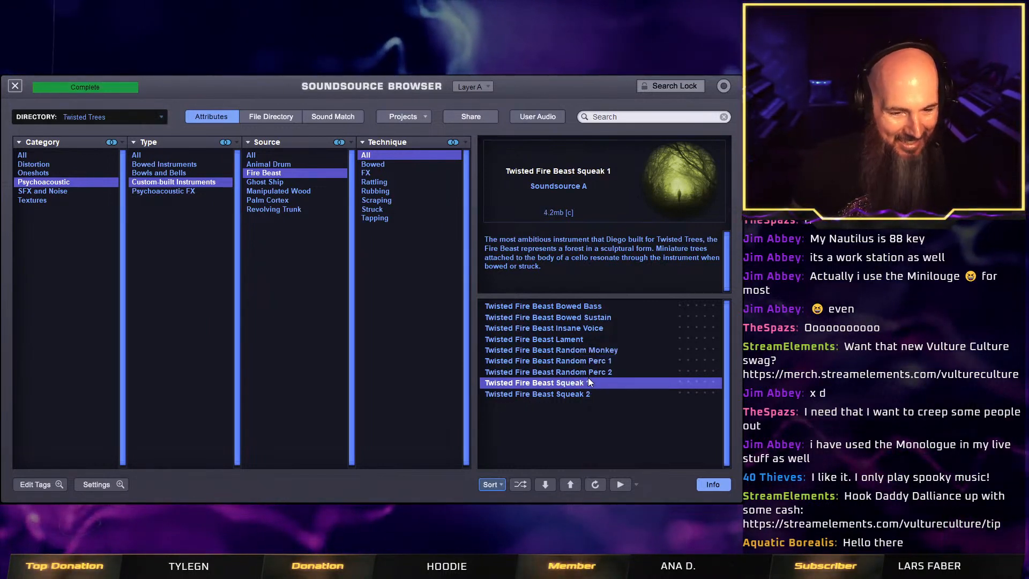
pyautogui.click(587, 308)
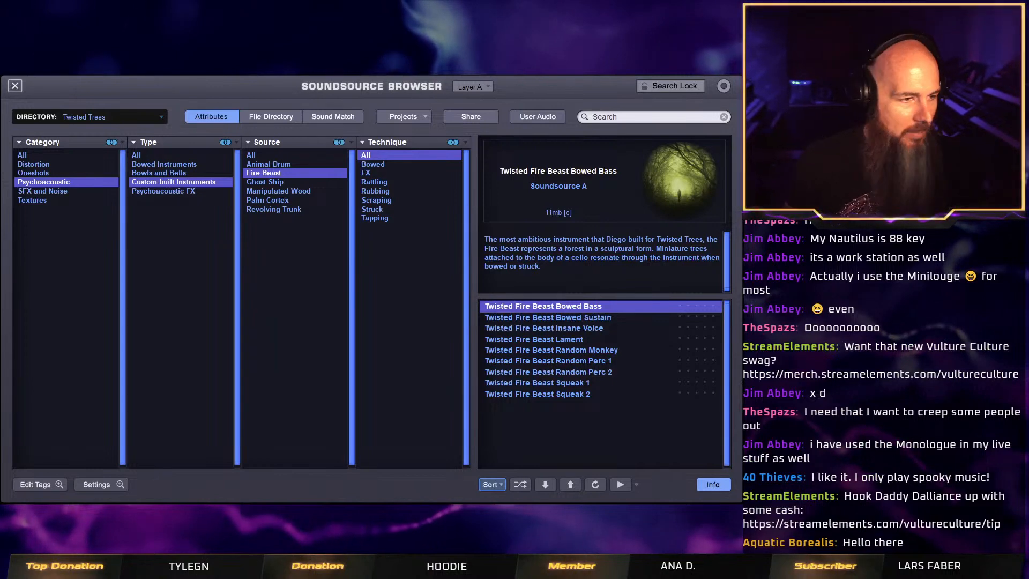
pyautogui.click(17, 88)
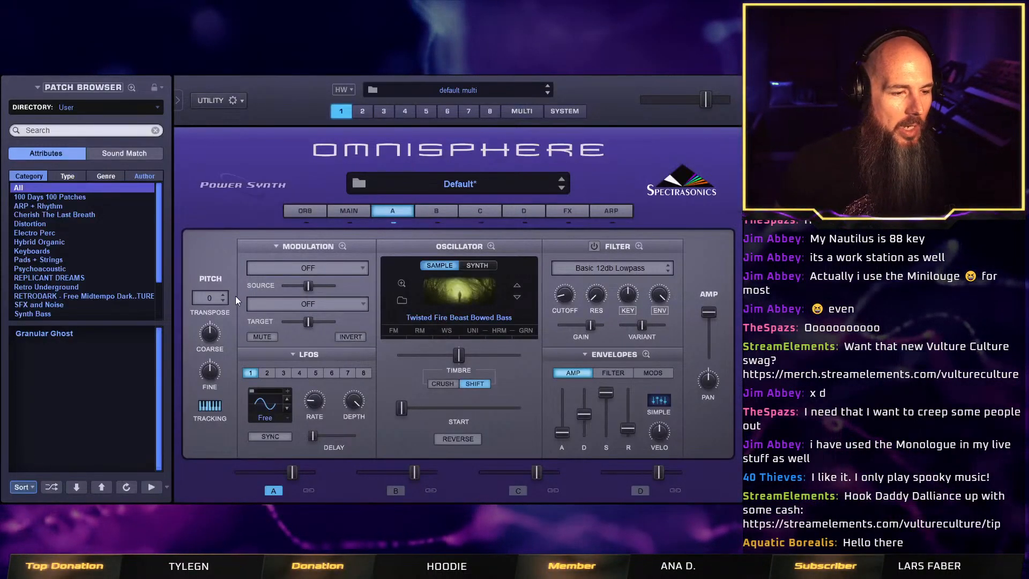
# Move the sample start point of layer A slightly forward from the beginning of the sound.
pyautogui.click(349, 209)
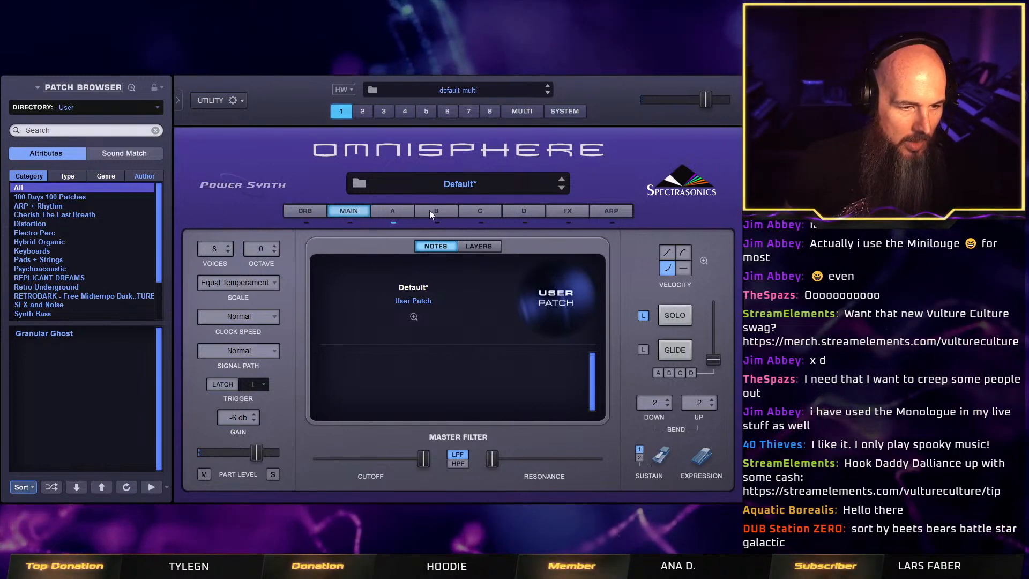
pyautogui.click(392, 211)
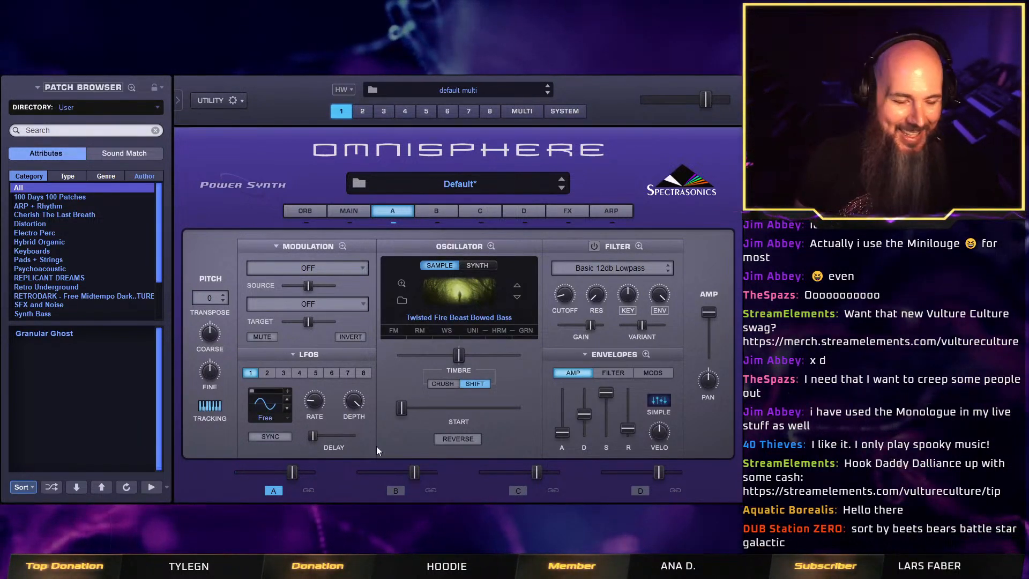
pyautogui.moveTo(401, 409); pyautogui.dragTo(410, 411)
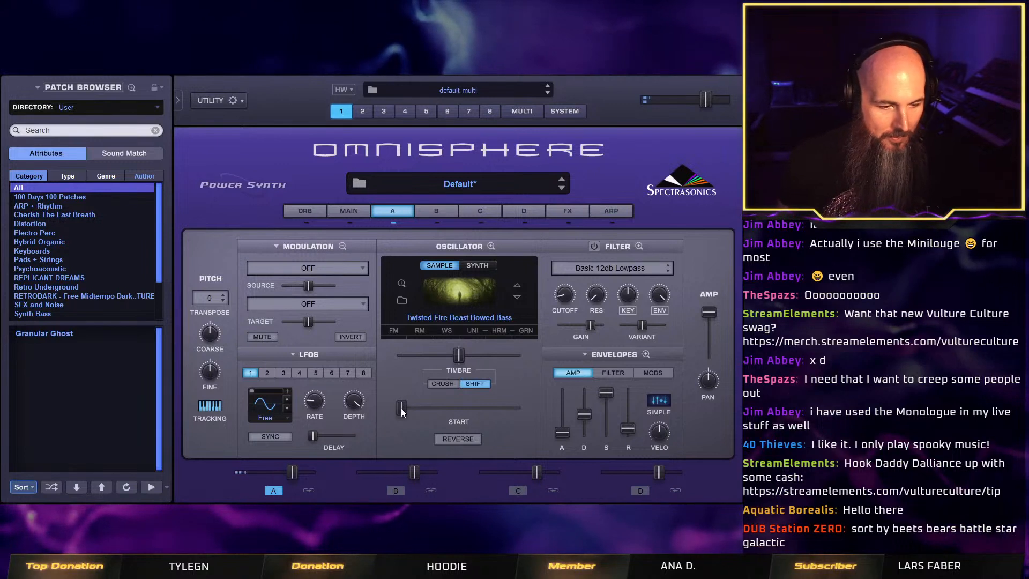
pyautogui.moveTo(401, 403); pyautogui.dragTo(413, 410)
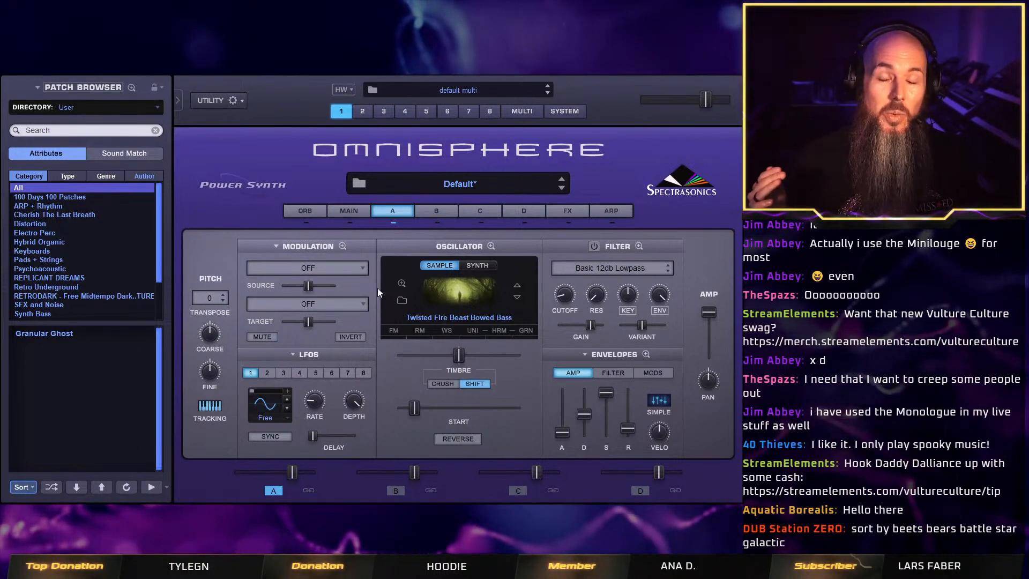
pyautogui.click(433, 208)
pyautogui.click(404, 210)
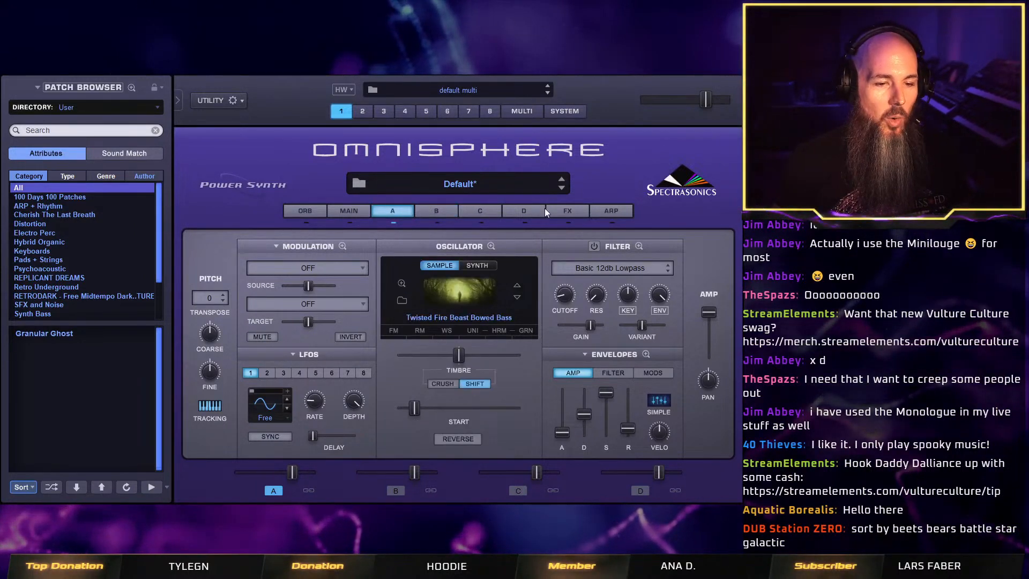
pyautogui.click(567, 211)
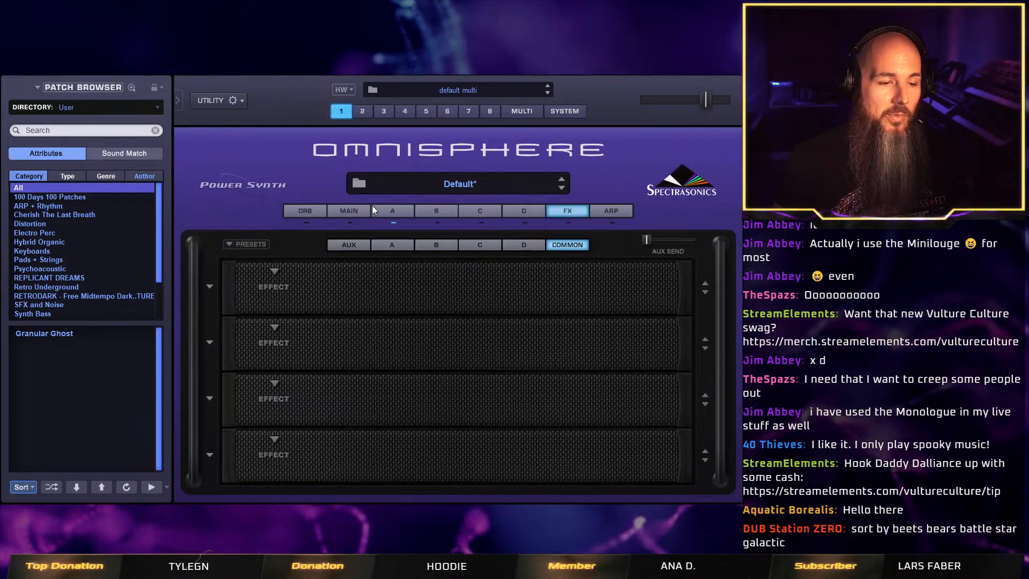
pyautogui.click(405, 210)
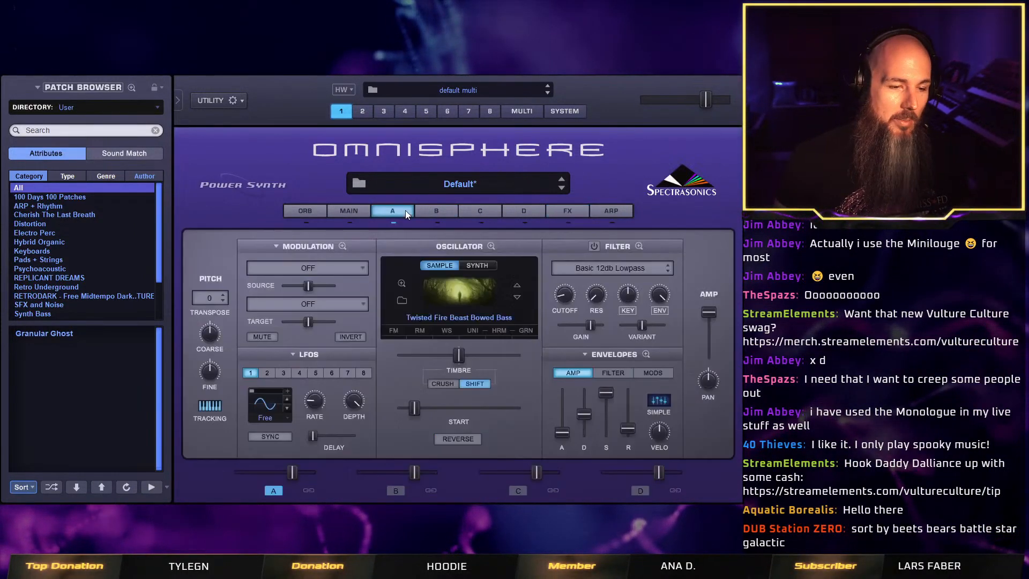
# View the frequency modulation settings of layer A's oscillator and switch FM off.
pyautogui.click(394, 330)
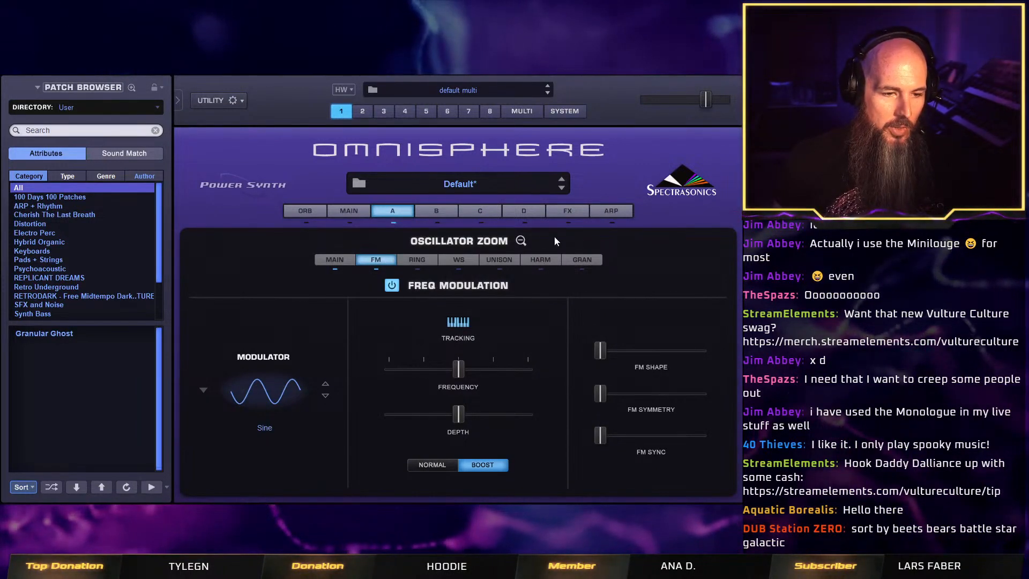
pyautogui.click(520, 242)
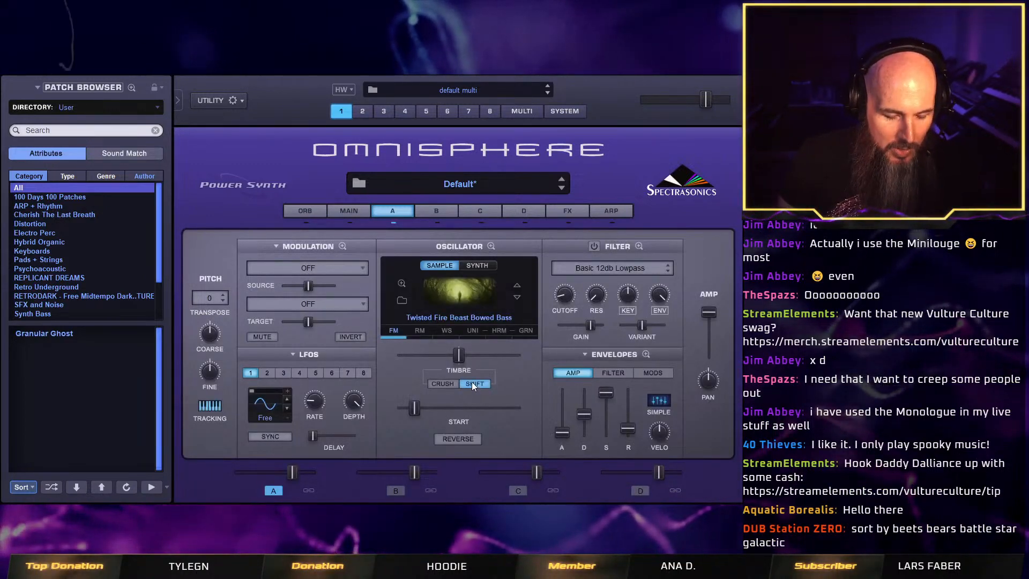
pyautogui.click(396, 336)
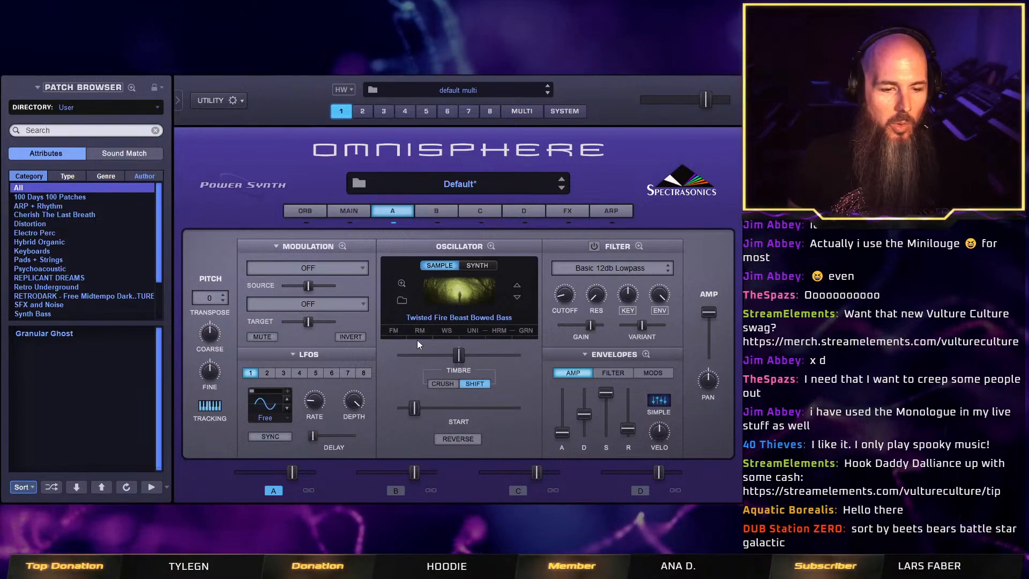
# Switch on ring modulation and waveshaping for layer A's oscillator, comparing the sound with each effect on and off.
pyautogui.click(420, 336)
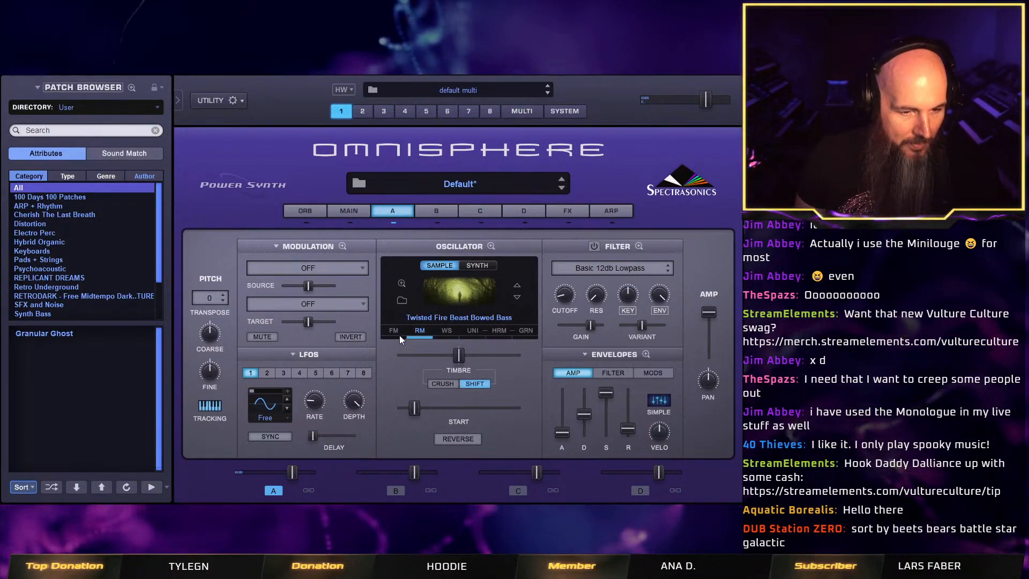
pyautogui.click(399, 335)
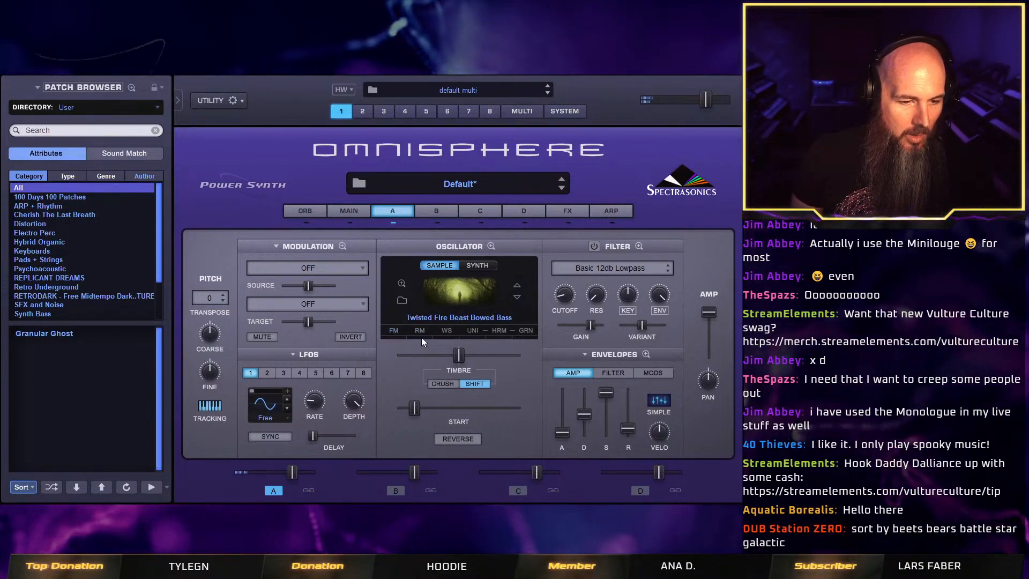
pyautogui.click(421, 337)
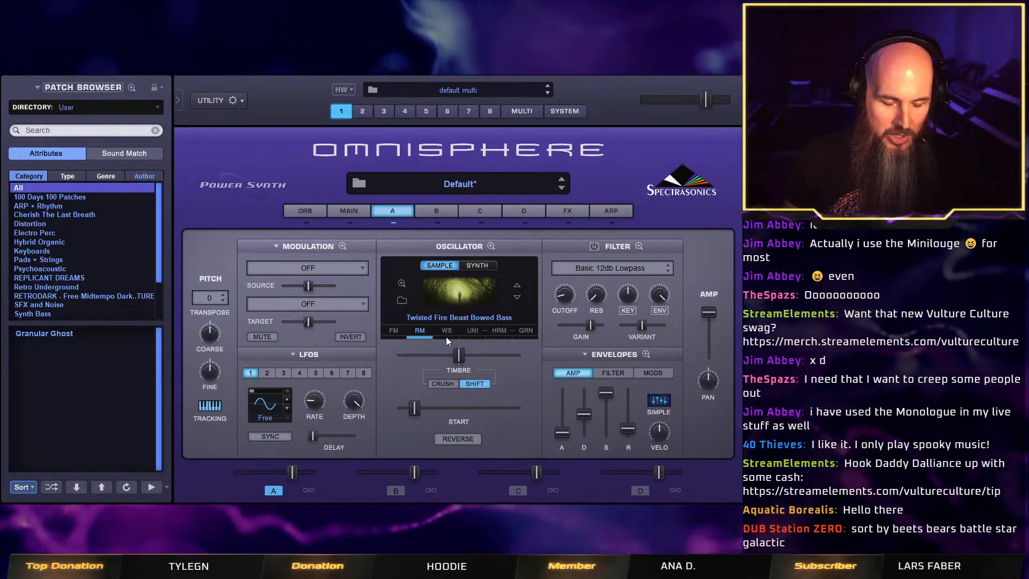
pyautogui.click(446, 337)
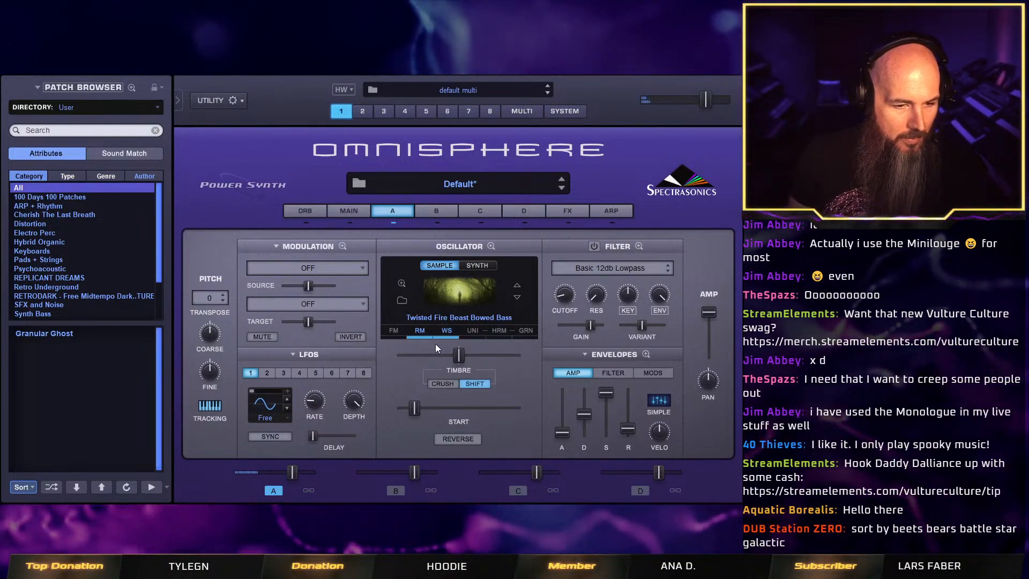
pyautogui.click(448, 333)
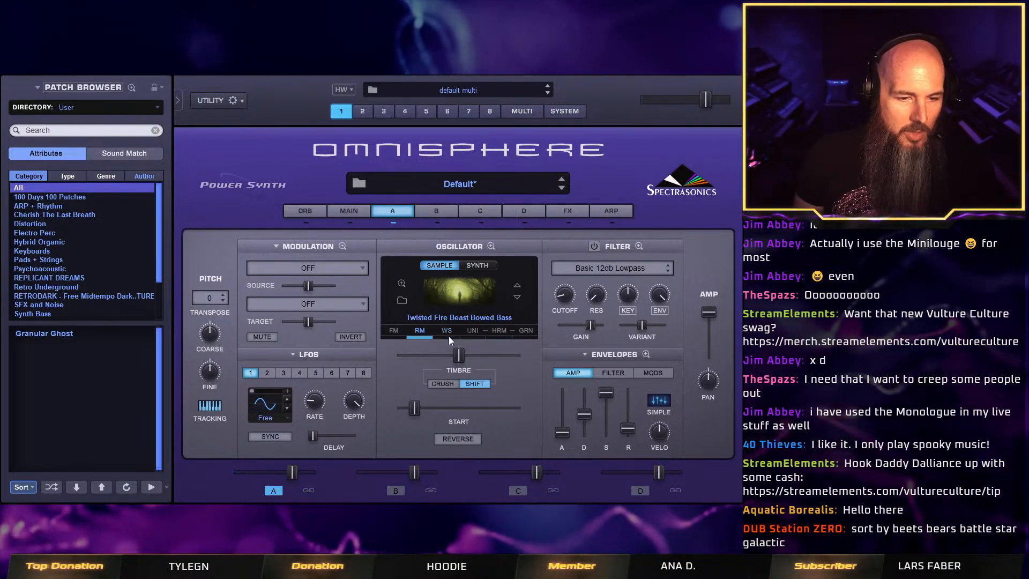
pyautogui.click(448, 336)
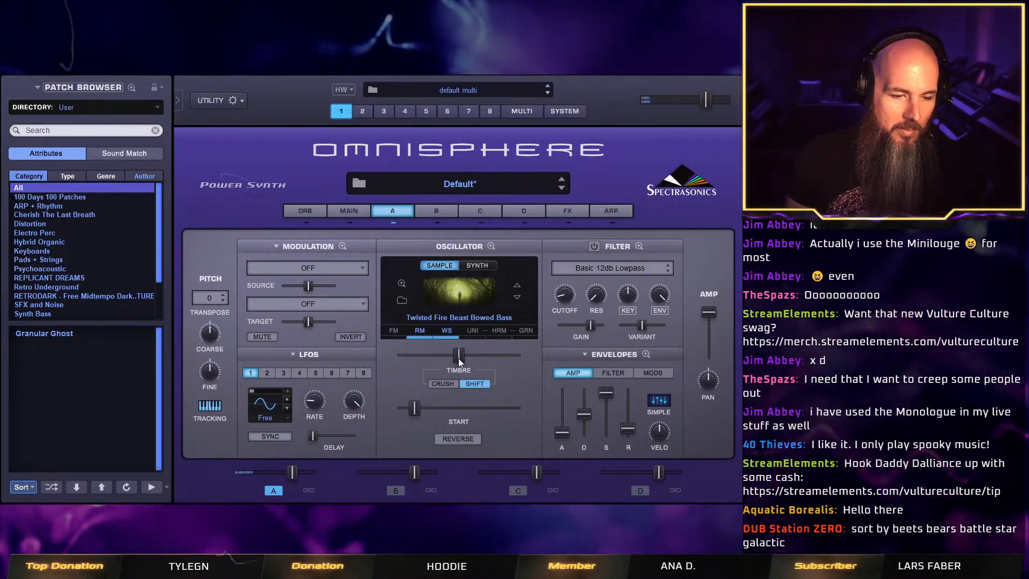
# Audition the timbre shift on layer A, switch the timbre mode to Crush and lower the timbre well below centre.
pyautogui.moveTo(421, 358); pyautogui.dragTo(459, 357)
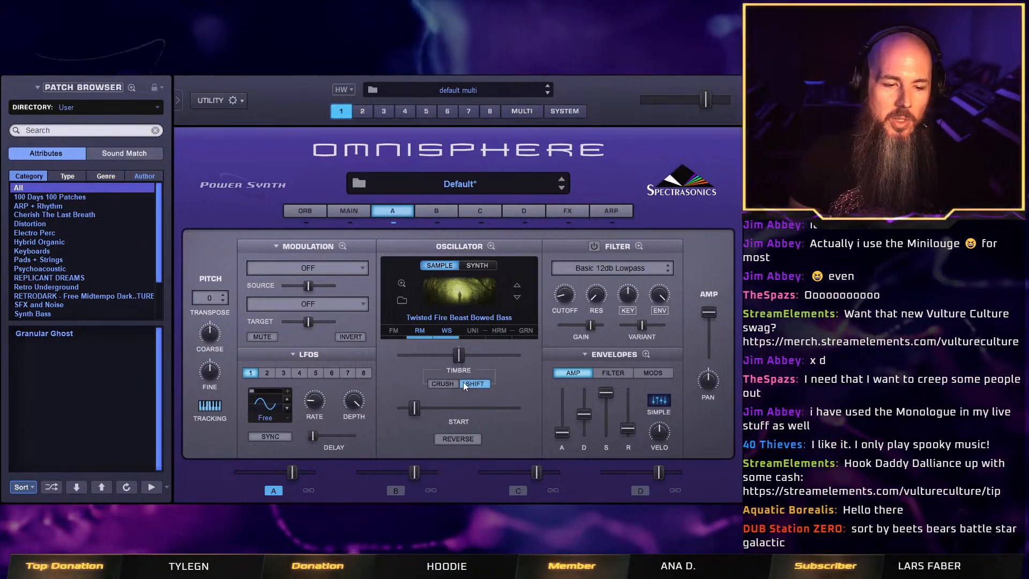
pyautogui.click(447, 381)
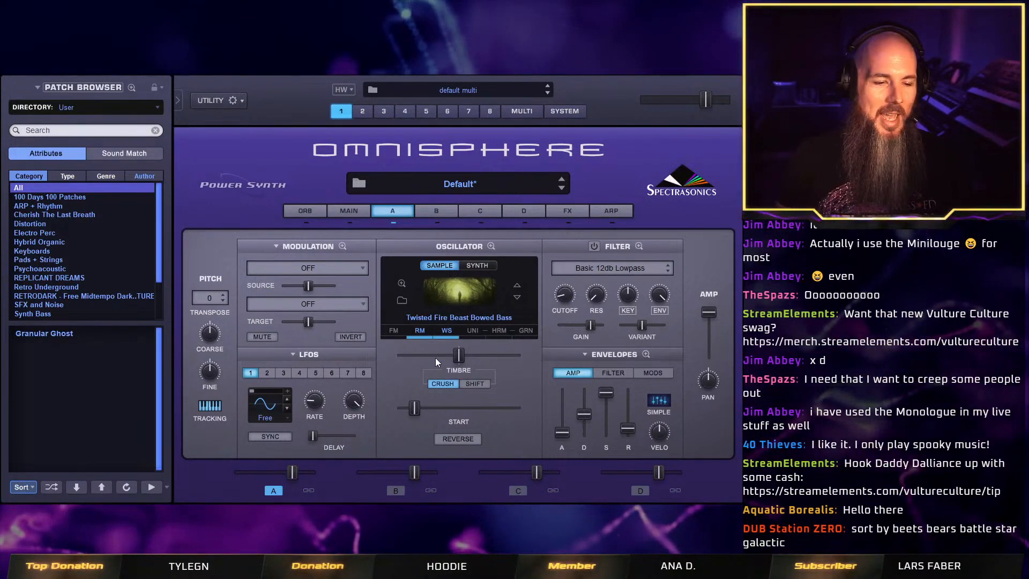
pyautogui.moveTo(458, 354); pyautogui.dragTo(412, 360)
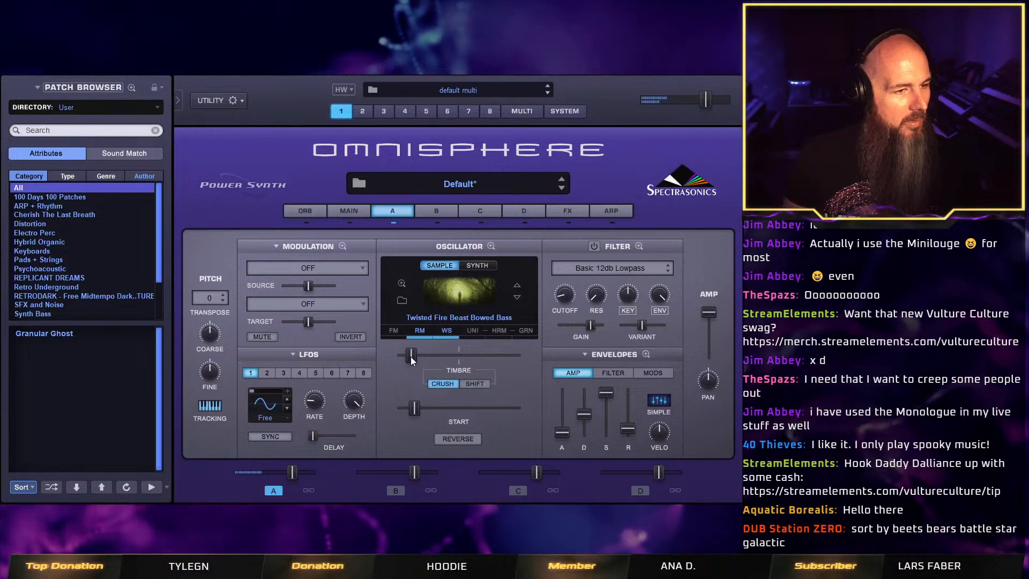
# Try Unison and Harmonia on layer A's oscillator, view their detailed settings and switch Harmonia back off.
pyautogui.click(477, 337)
pyautogui.click(477, 337)
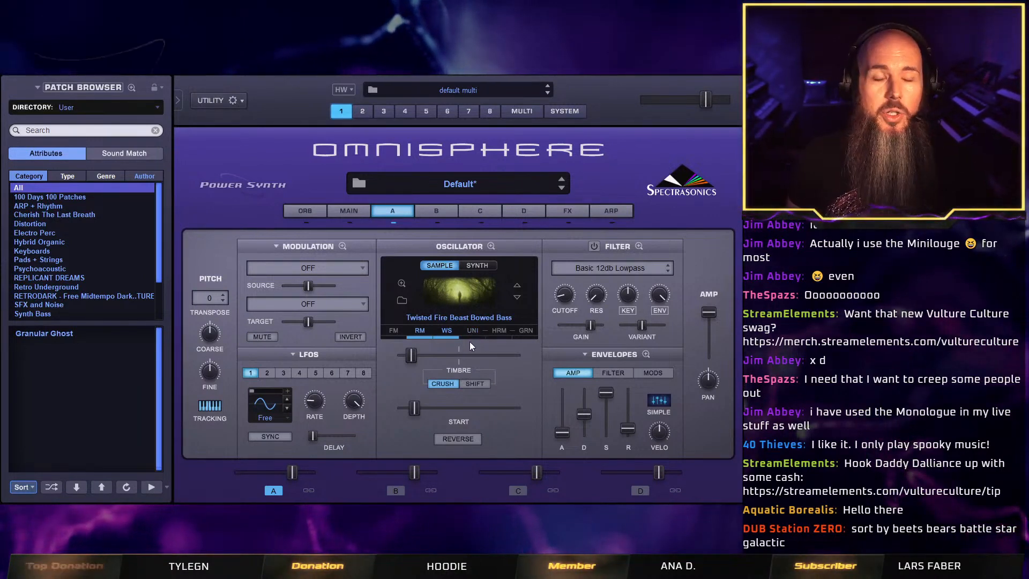
pyautogui.click(500, 337)
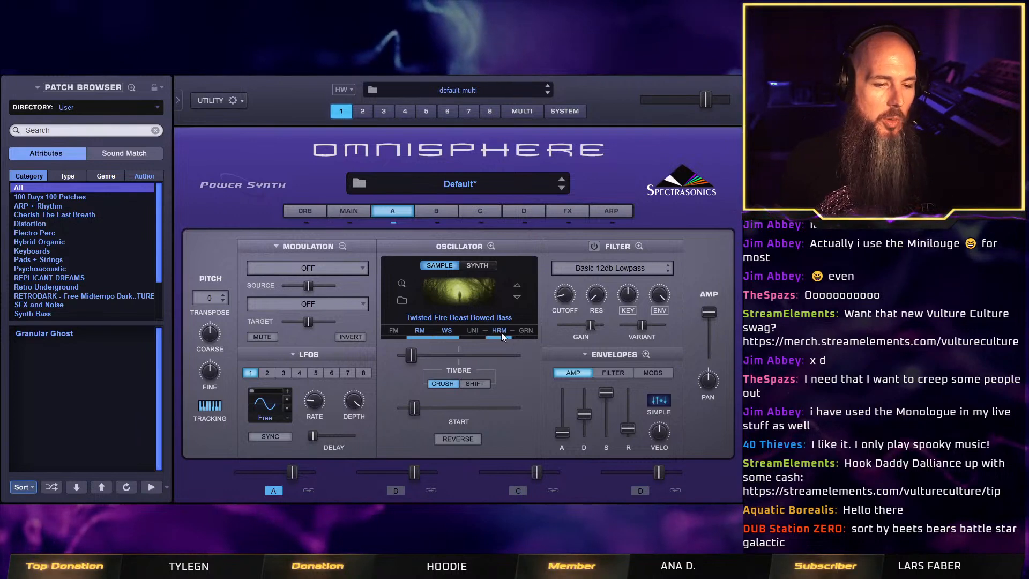
pyautogui.click(501, 331)
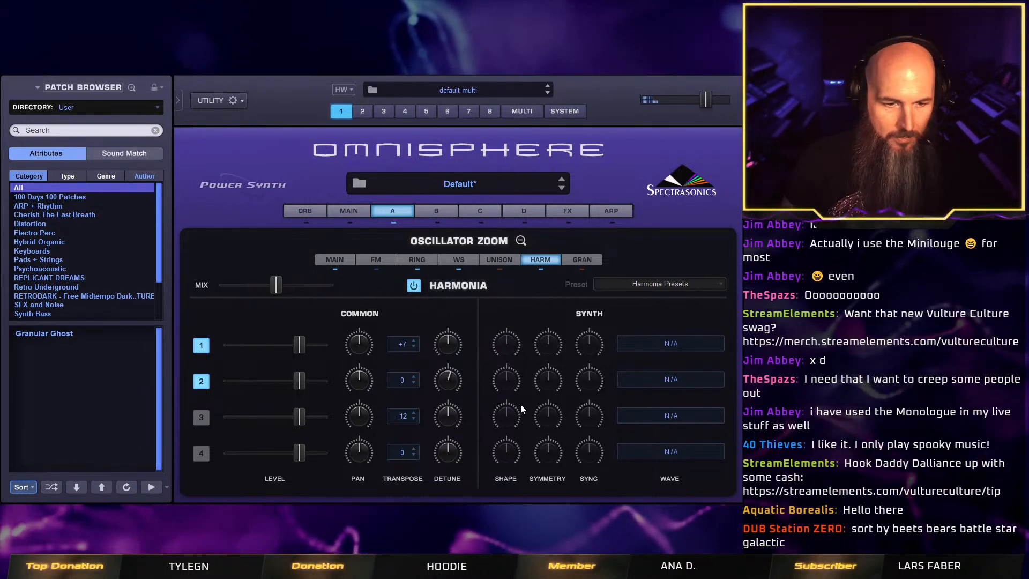
pyautogui.click(413, 285)
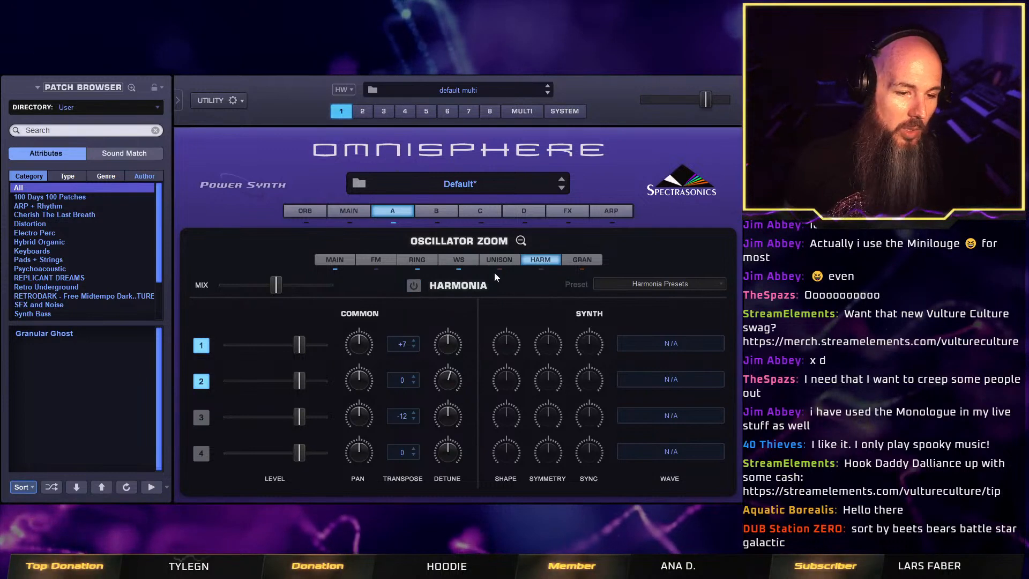
pyautogui.click(498, 260)
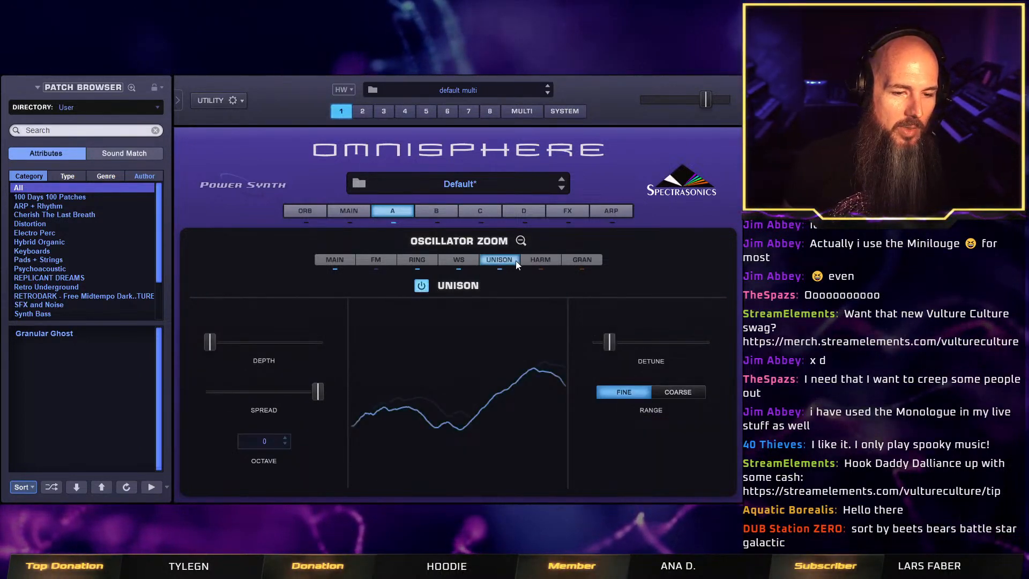
pyautogui.click(521, 241)
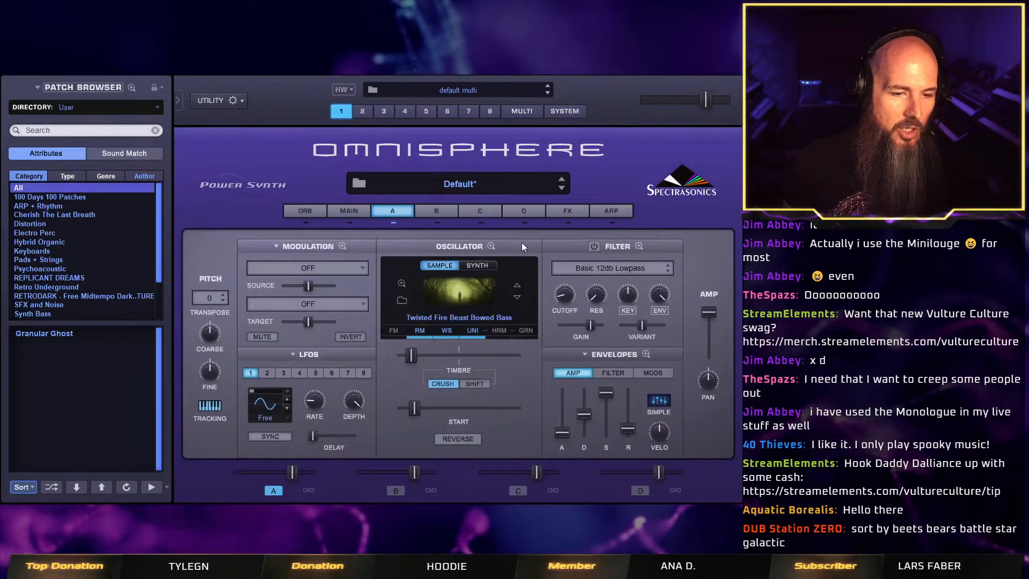
# Try granular synthesis on layer A's oscillator, view its detailed settings and switch it back off.
pyautogui.click(523, 336)
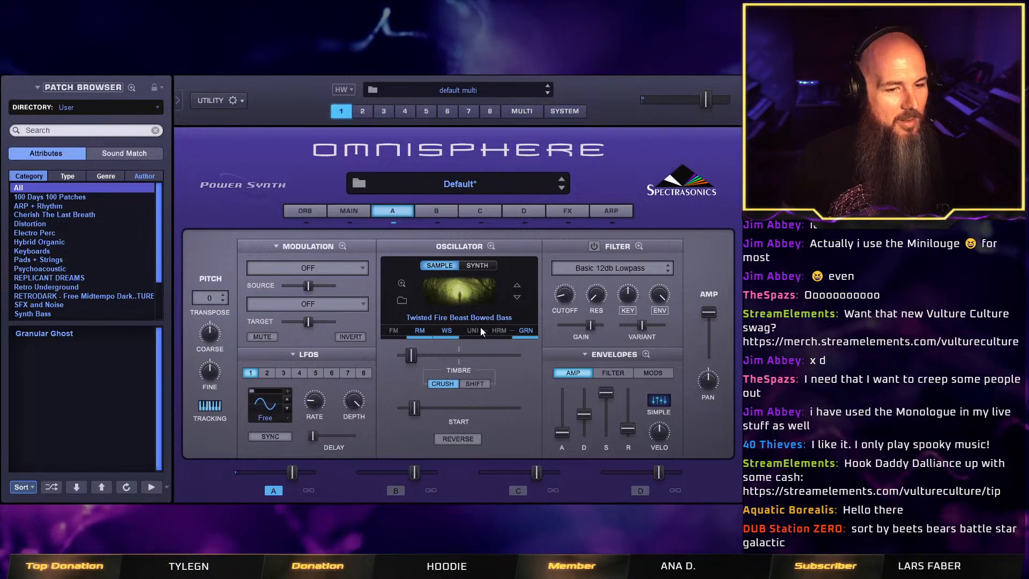
pyautogui.click(534, 333)
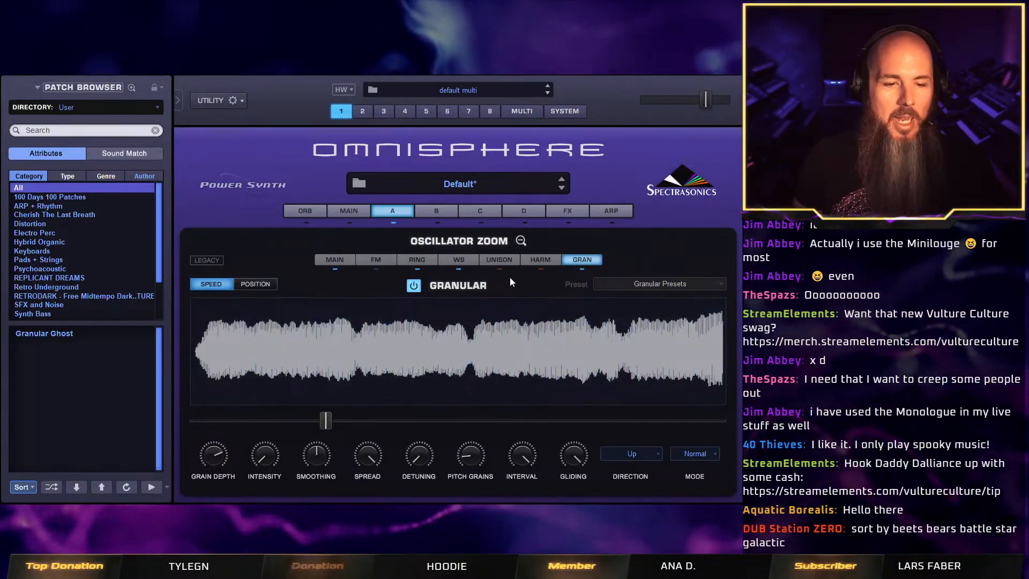
pyautogui.click(521, 241)
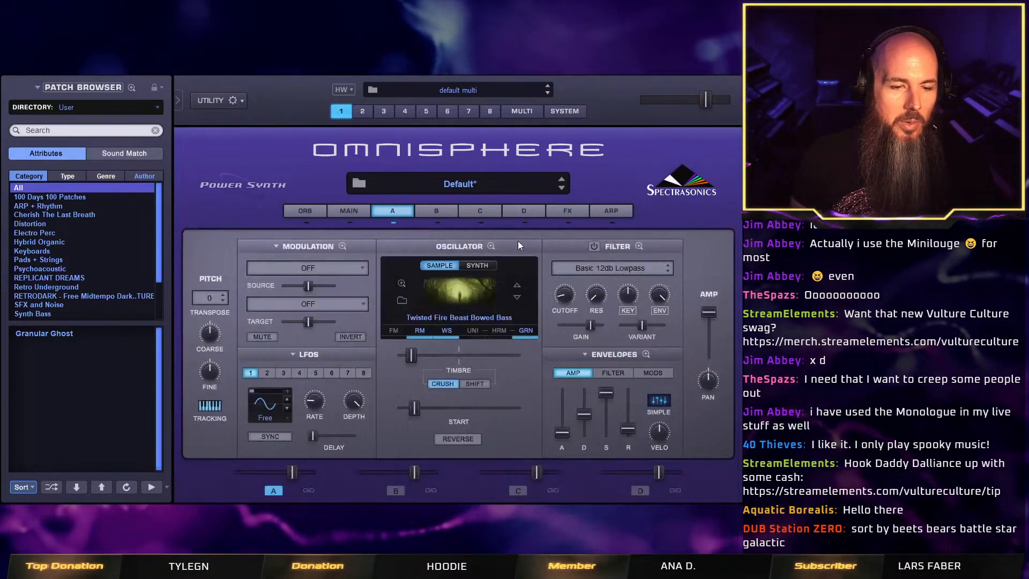
pyautogui.click(528, 330)
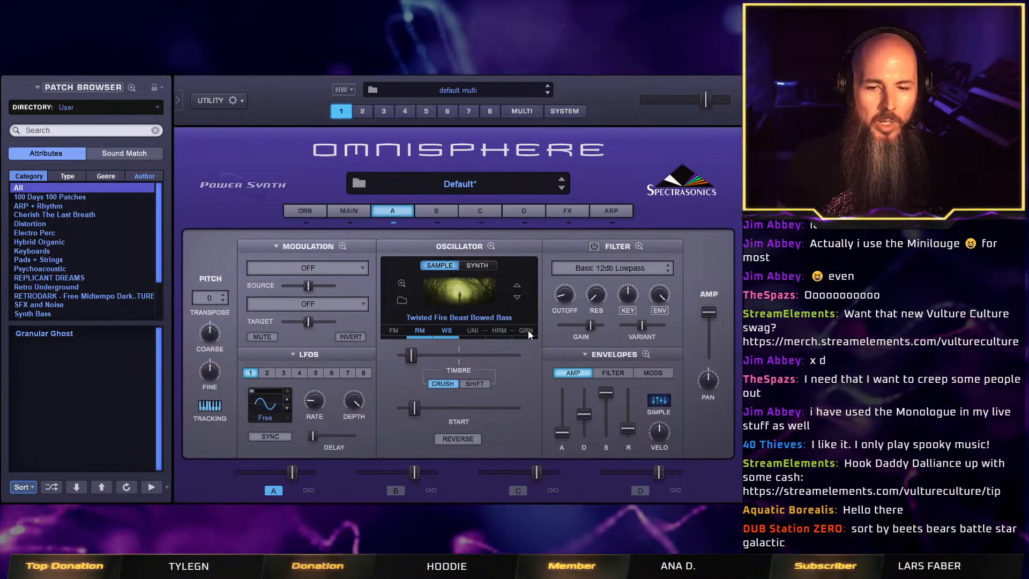
# Switch on layer A's Basic 12db Lowpass filter and shorten the filter envelope's decay to a low setting.
pyautogui.click(595, 246)
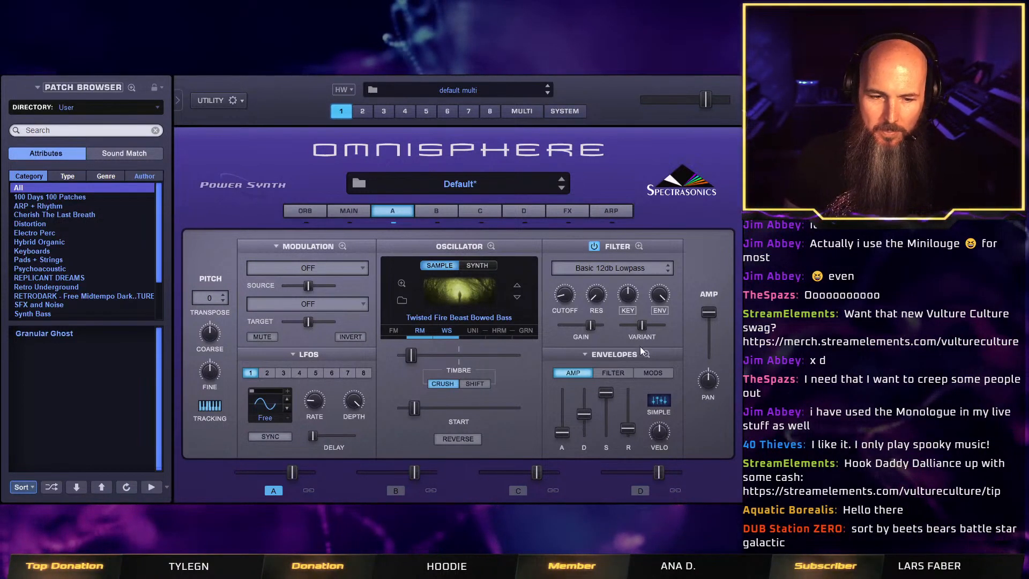
pyautogui.click(615, 372)
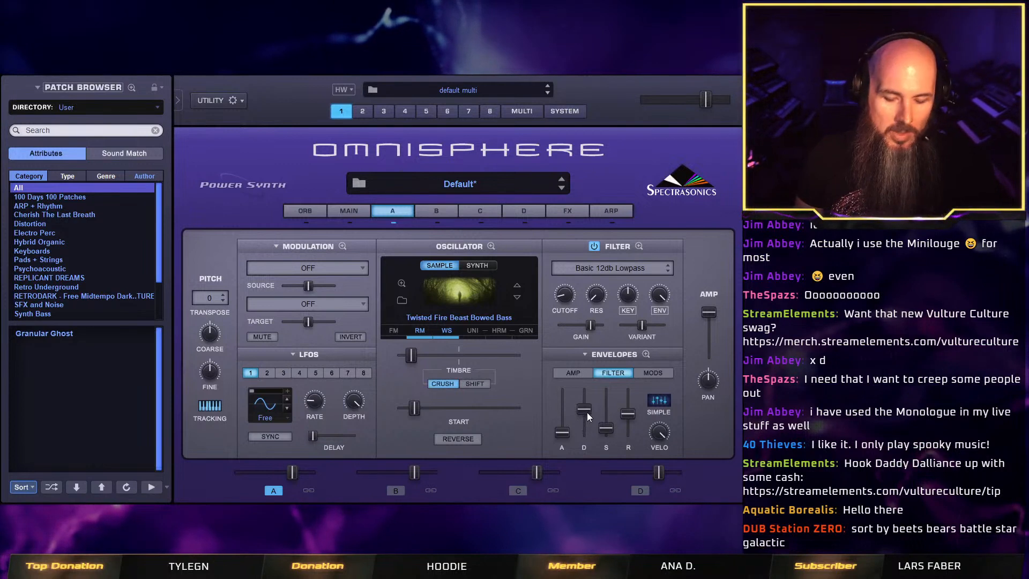
pyautogui.moveTo(585, 410); pyautogui.dragTo(585, 432)
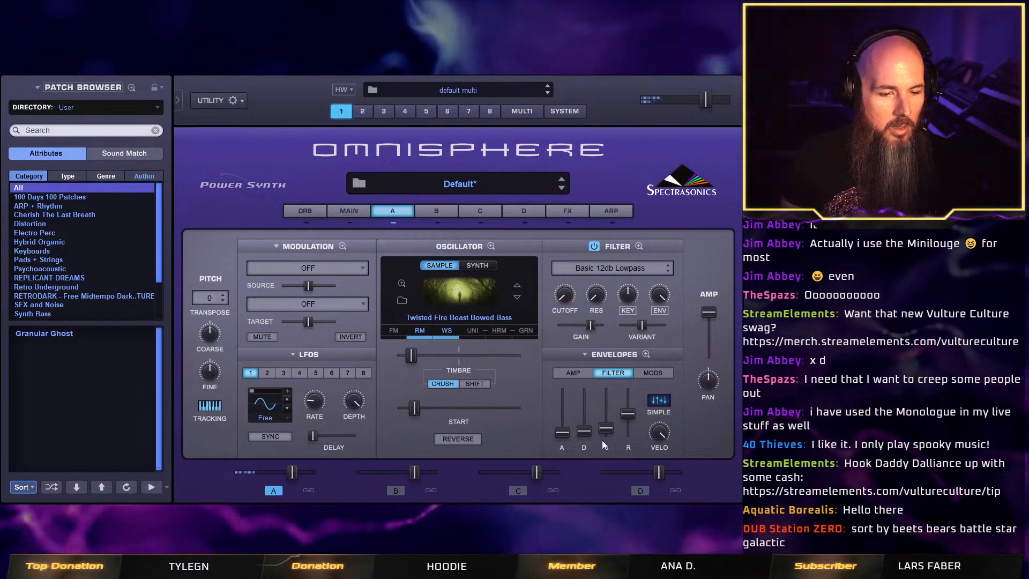
pyautogui.moveTo(587, 432); pyautogui.dragTo(591, 426)
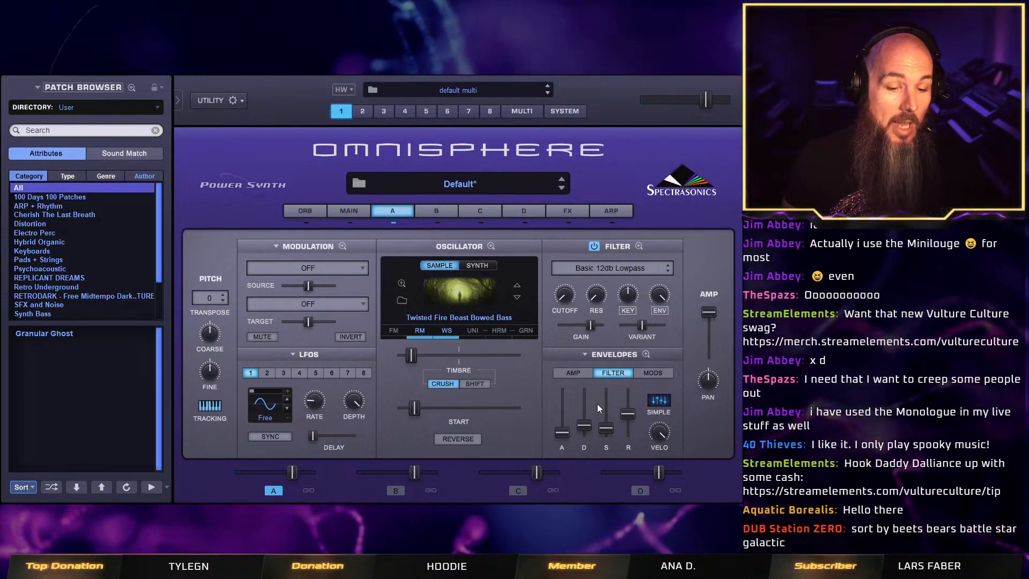
# Bring back layer A's amp envelope and set the whole patch to Solo with Solo legato off.
pyautogui.click(587, 371)
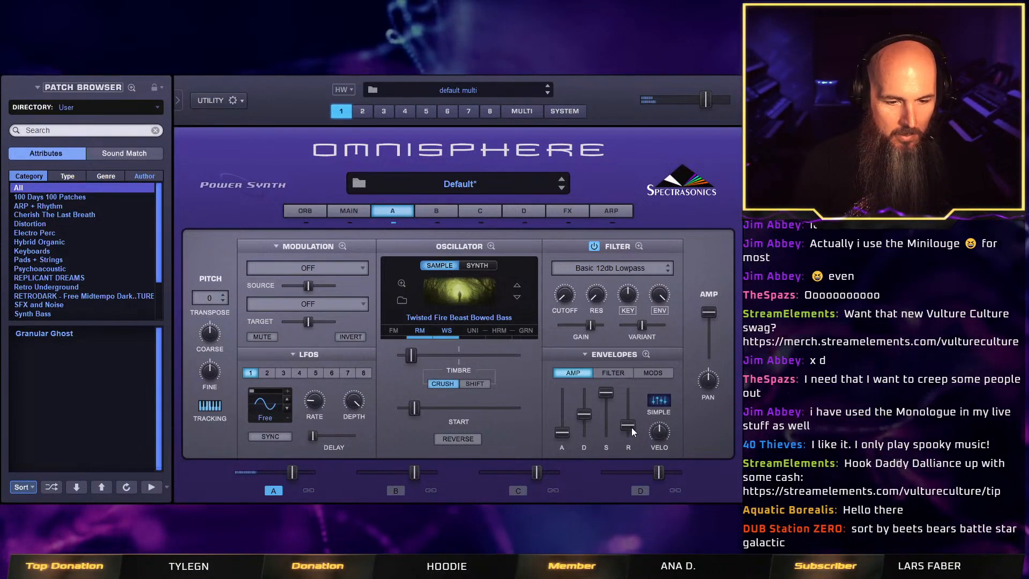
pyautogui.click(347, 214)
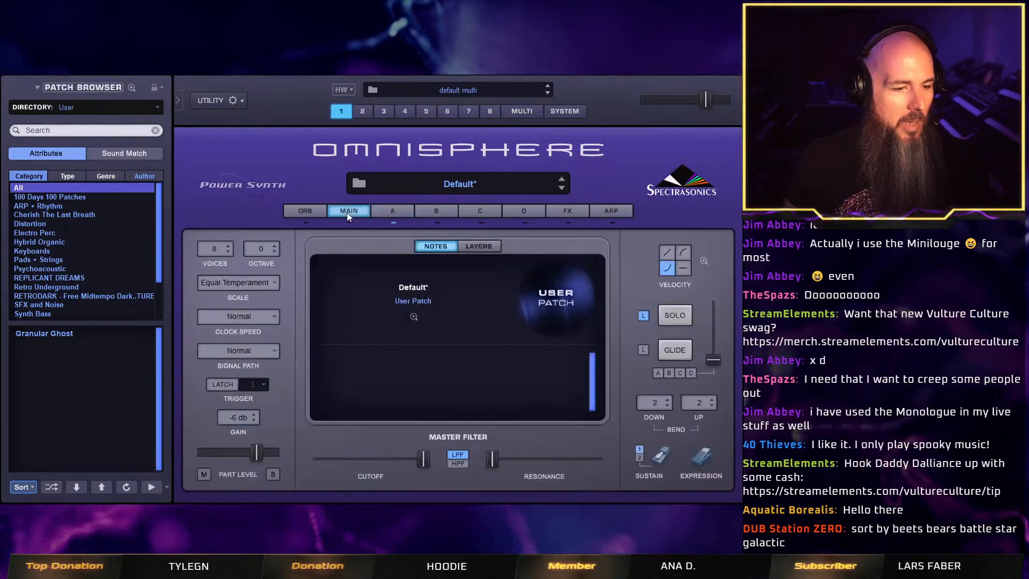
pyautogui.click(673, 315)
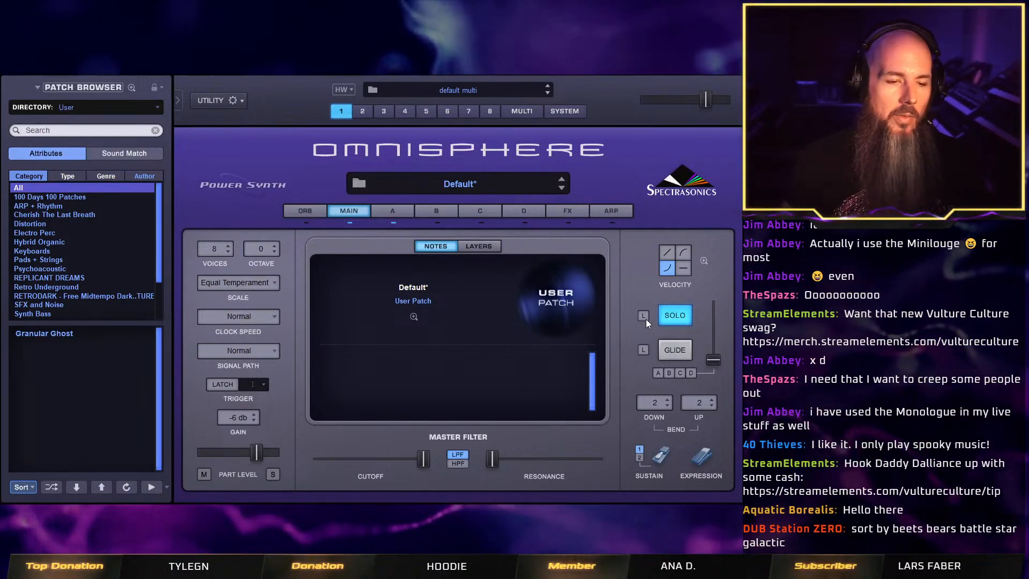
# Modulate layer A's filter cutoff with LFO1 and raise the cutoff to just below the middle of its range.
pyautogui.click(387, 211)
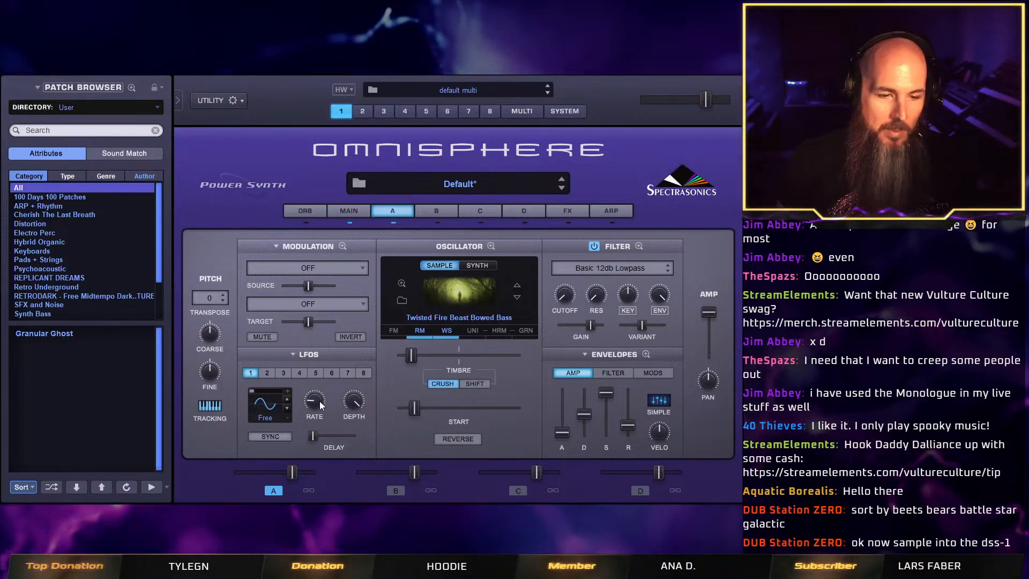
pyautogui.rightClick(565, 296)
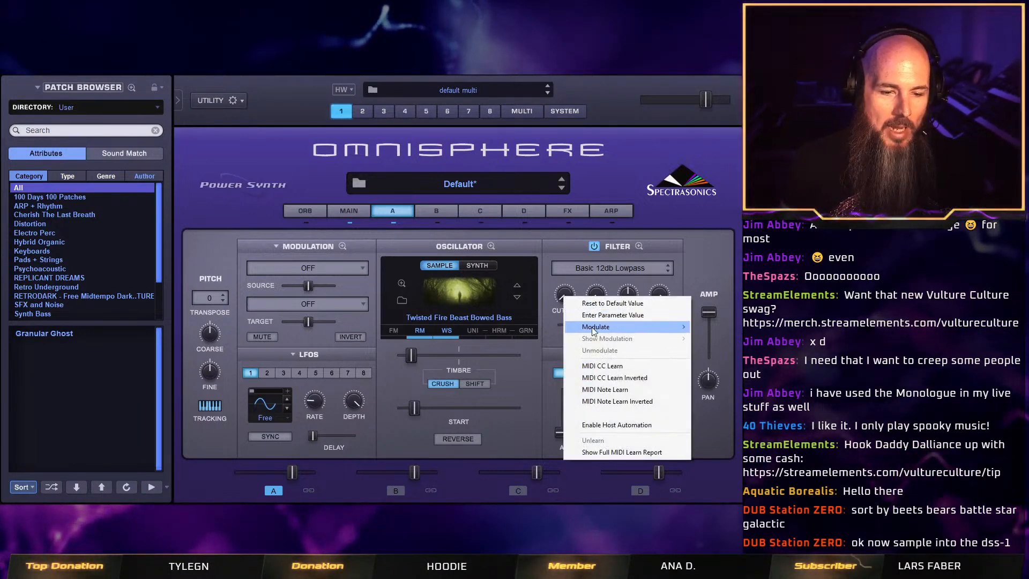
pyautogui.moveTo(592, 328)
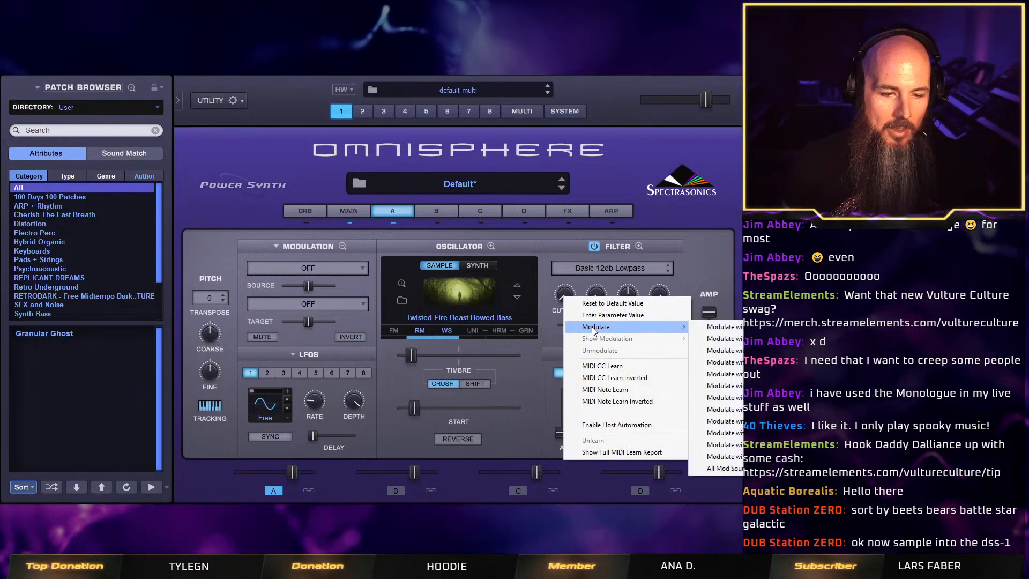
pyautogui.click(731, 328)
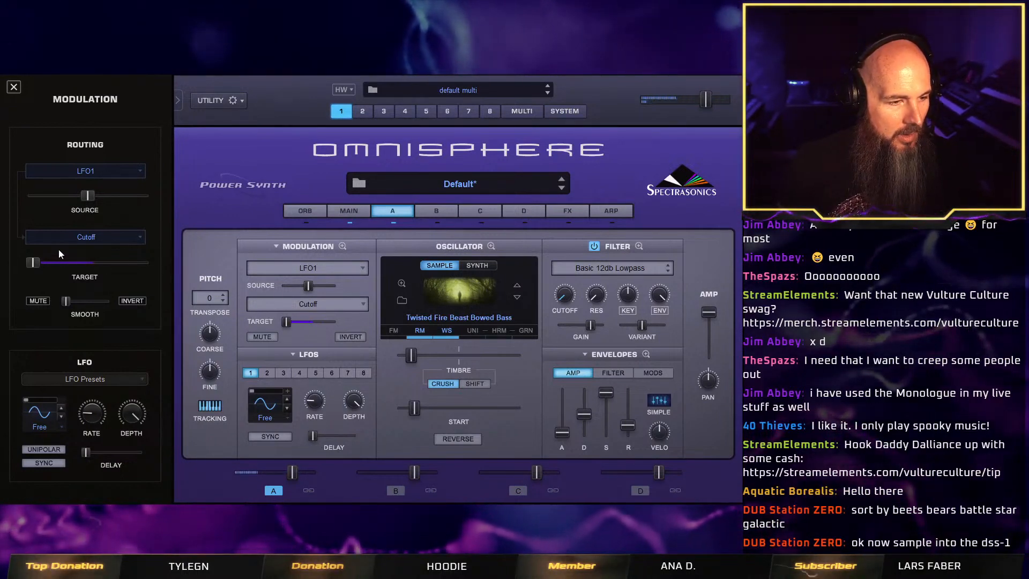
pyautogui.moveTo(34, 262); pyautogui.dragTo(84, 262)
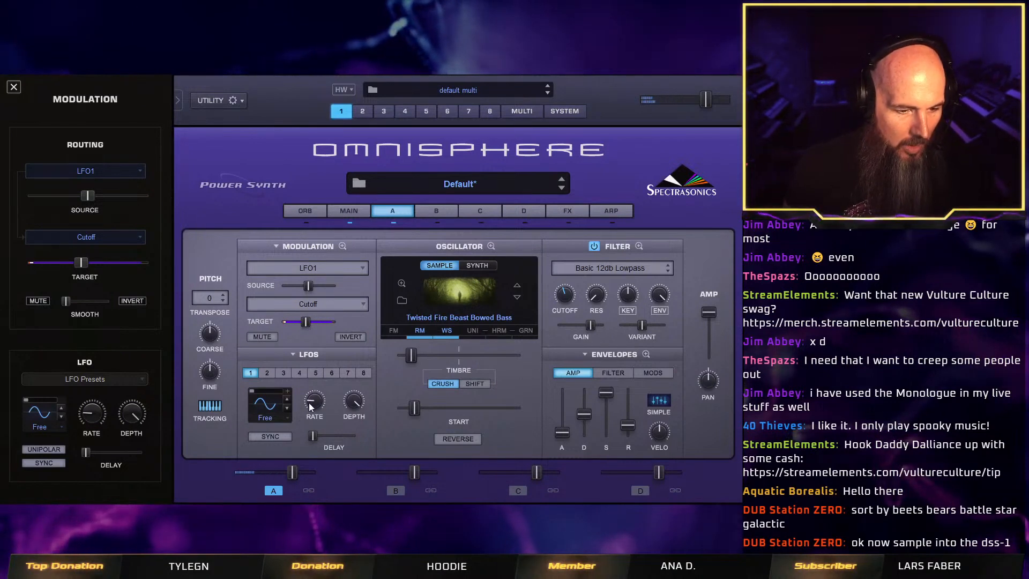
# Raise LFO1's rate to about the middle of its range and lengthen the amp envelope's attack slightly.
pyautogui.moveTo(316, 397)
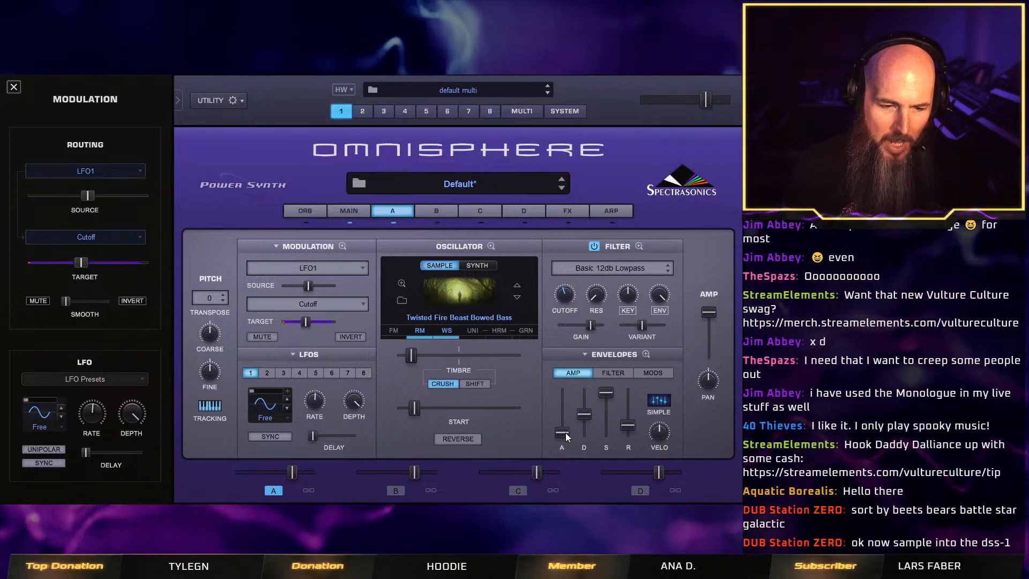
pyautogui.moveTo(566, 435)
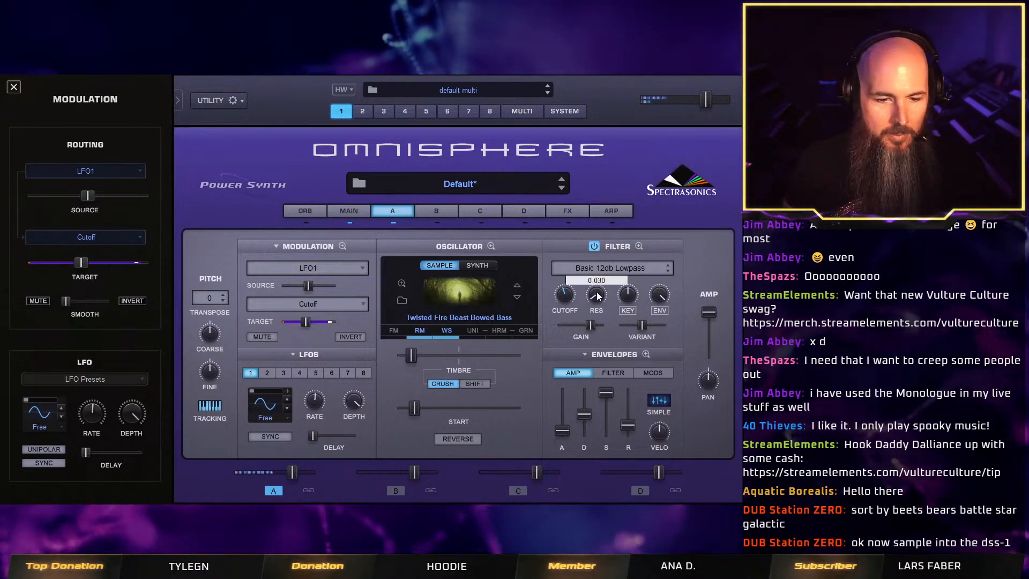
# Raise layer A's filter resonance to 0.870 and change the filter type to Big Fat Power Juicer LPF.
pyautogui.moveTo(597, 301); pyautogui.dragTo(604, 275)
pyautogui.moveTo(614, 228); pyautogui.dragTo(622, 205)
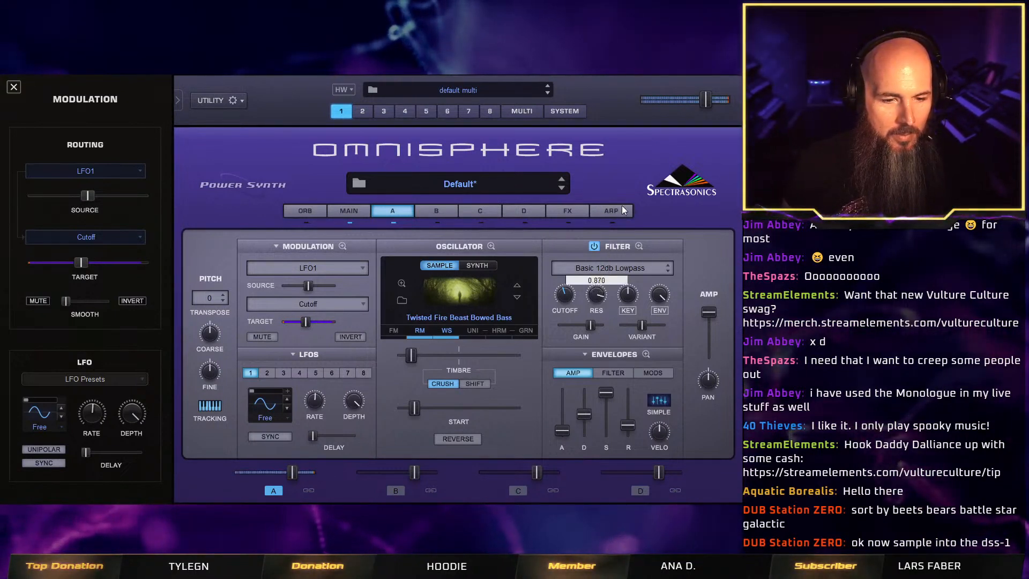
pyautogui.click(670, 269)
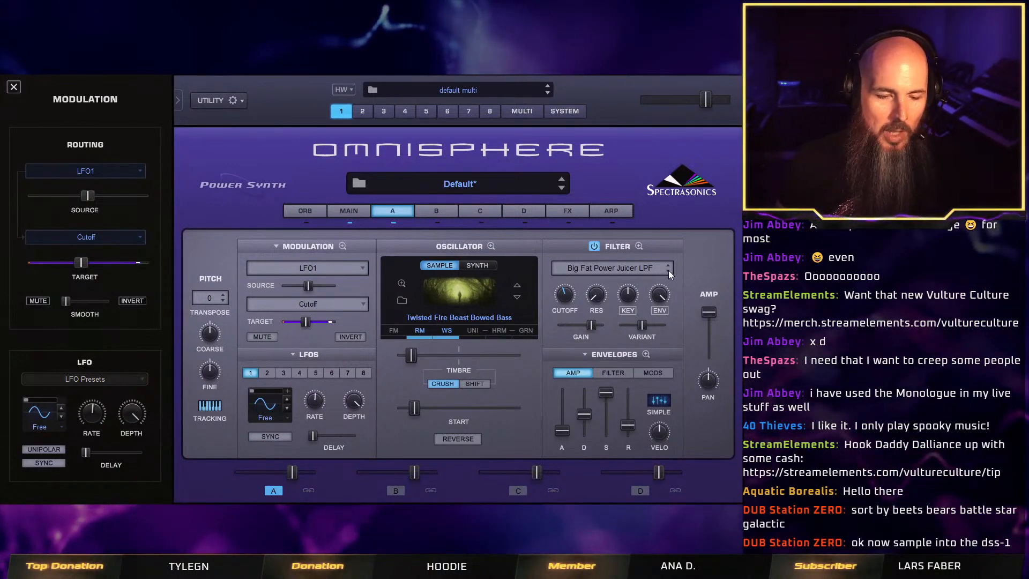
# Change layer A's filter type to FATBOY and inspect its detailed two-filter setup.
pyautogui.click(639, 246)
pyautogui.click(510, 243)
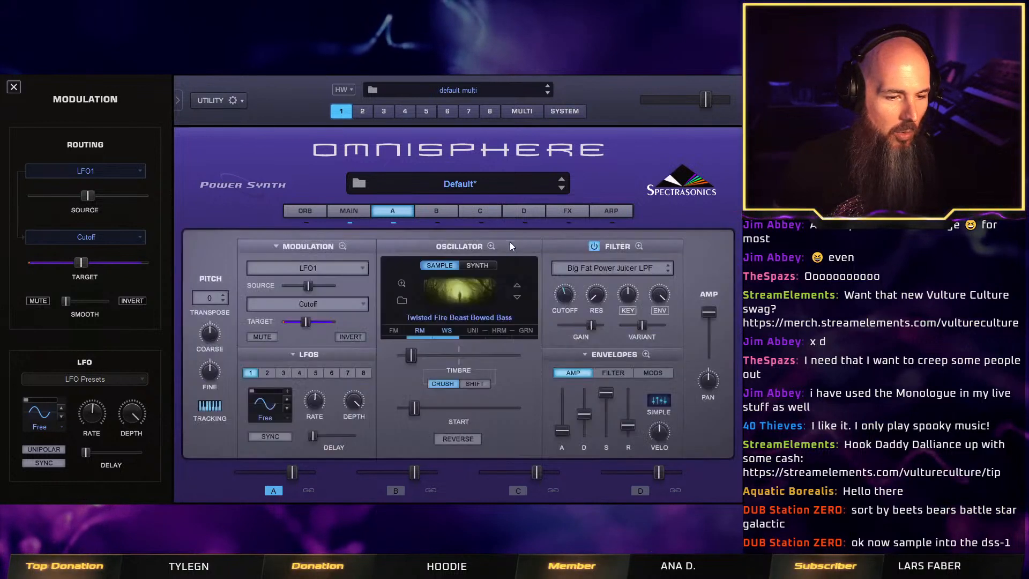
pyautogui.click(668, 265)
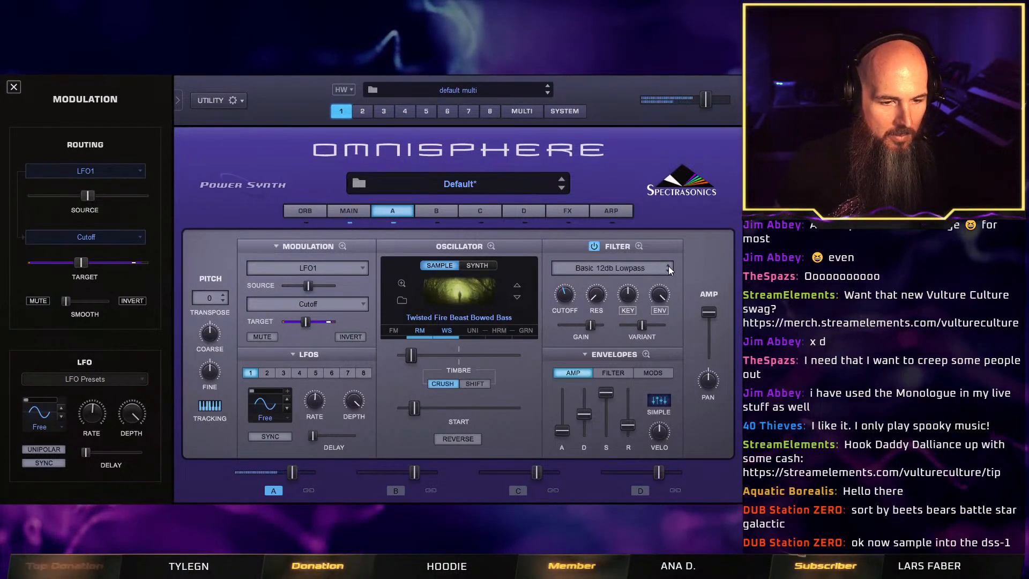
pyautogui.click(668, 270)
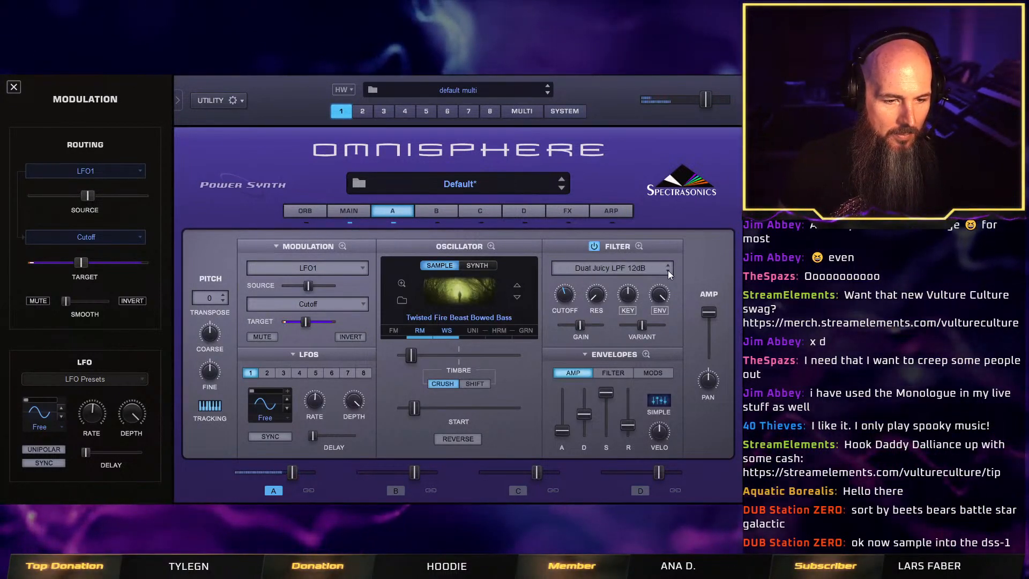
pyautogui.click(668, 270)
pyautogui.click(668, 271)
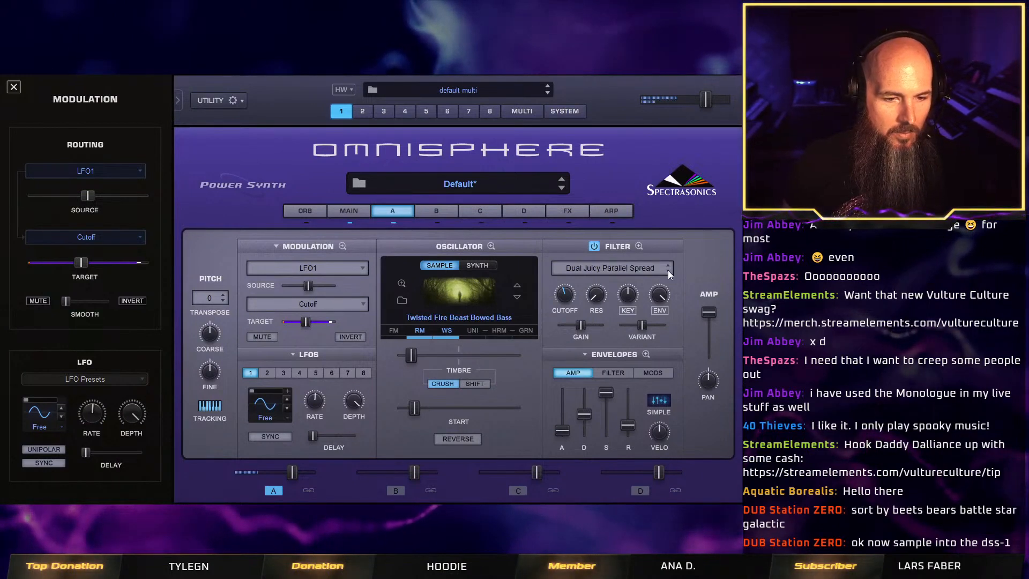
pyautogui.click(668, 270)
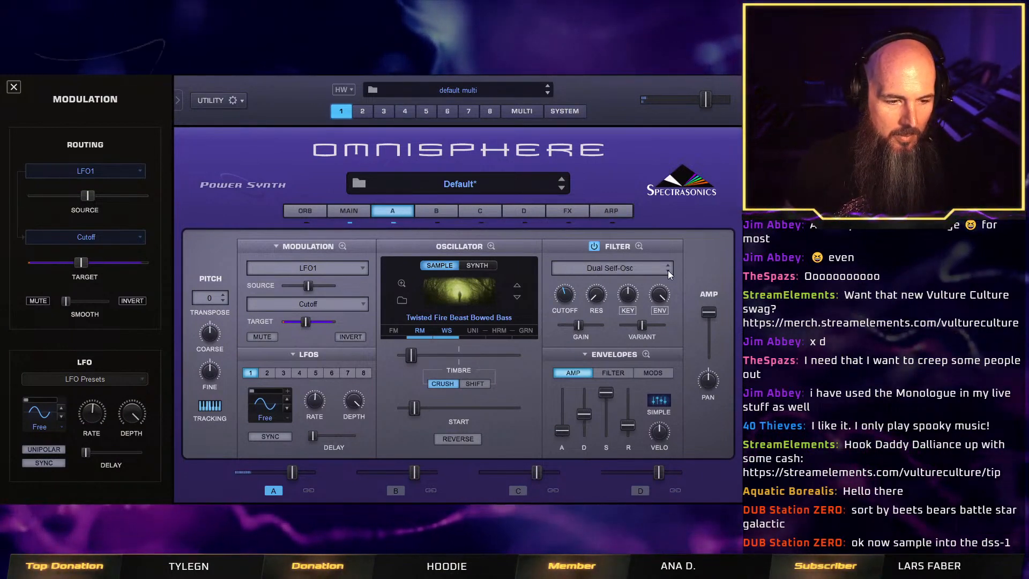
pyautogui.click(668, 270)
pyautogui.click(668, 270)
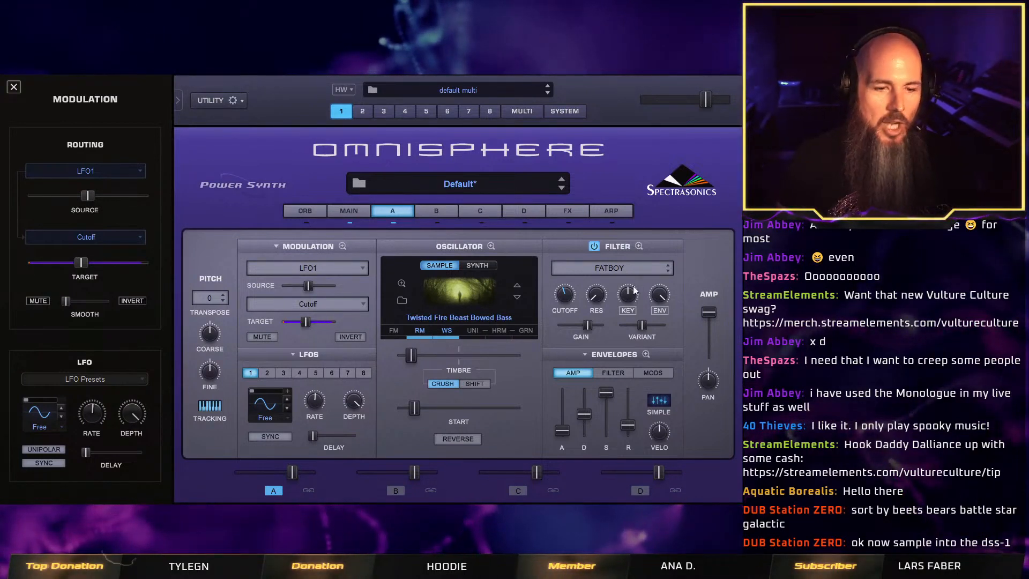
pyautogui.click(638, 247)
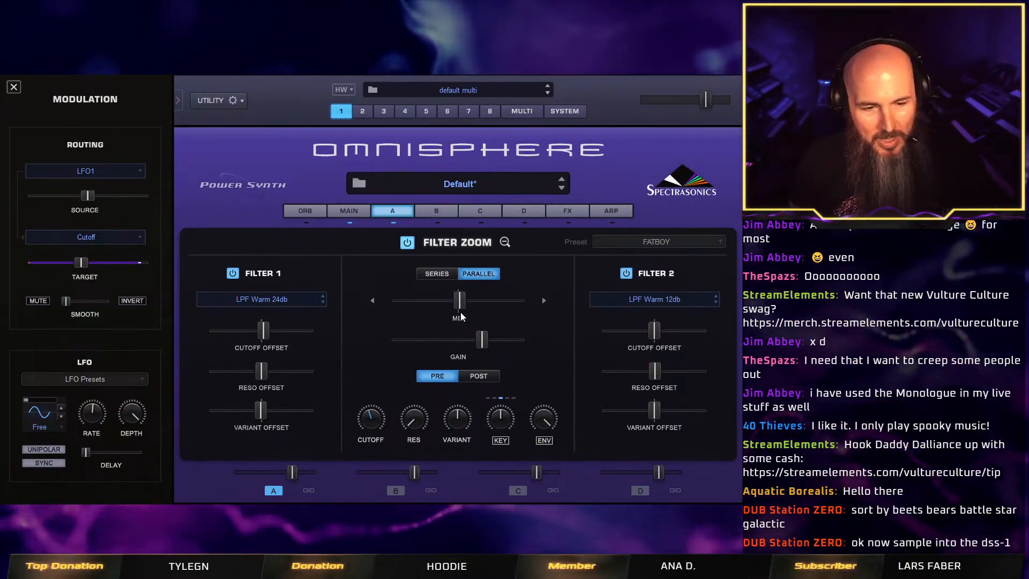
pyautogui.click(505, 242)
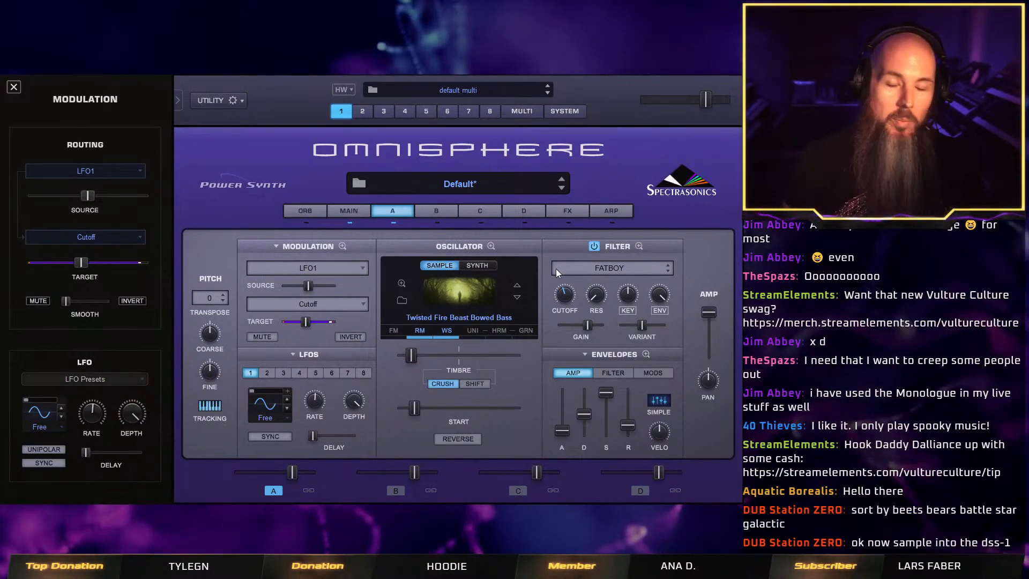
# Add Twisted Root to the first slot and Twisted Space to the fourth slot of the common effects rack.
pyautogui.click(577, 209)
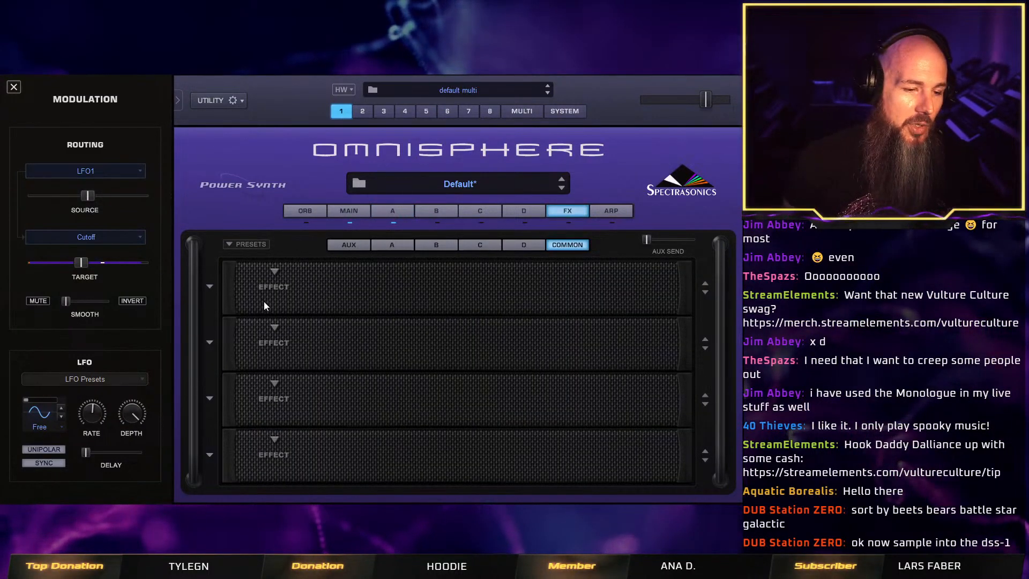
pyautogui.click(275, 271)
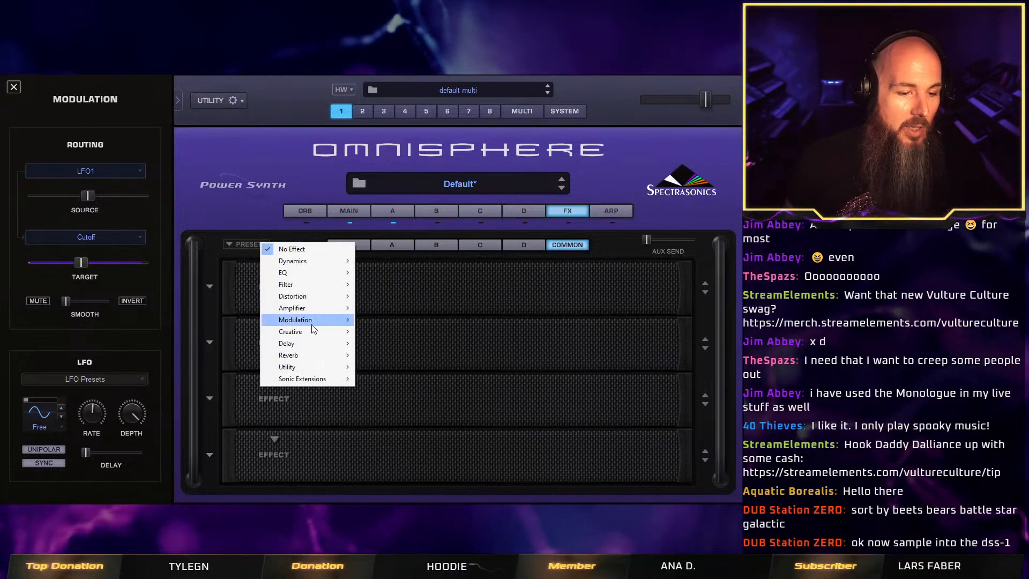
pyautogui.moveTo(332, 378)
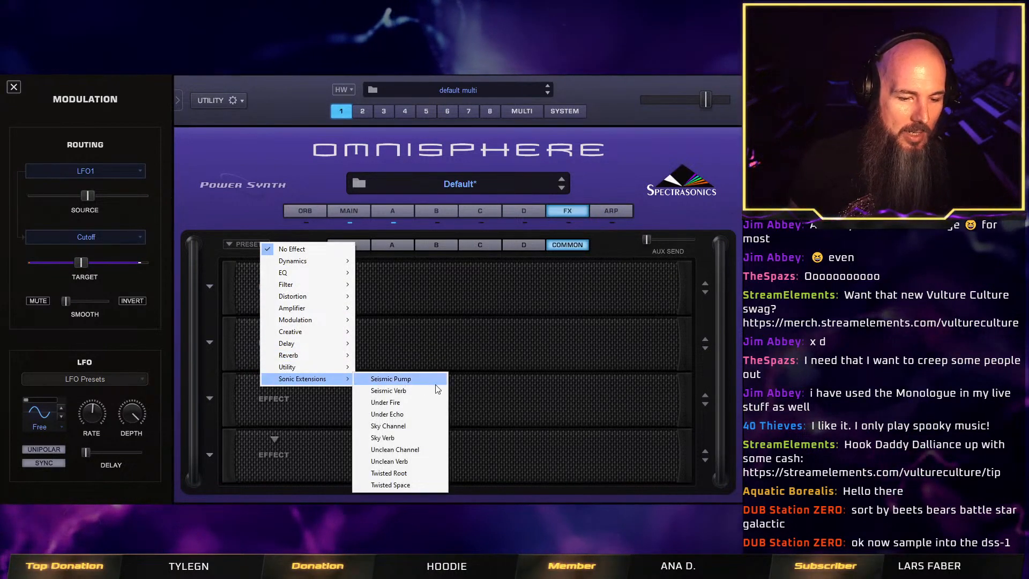
pyautogui.click(419, 475)
pyautogui.click(275, 439)
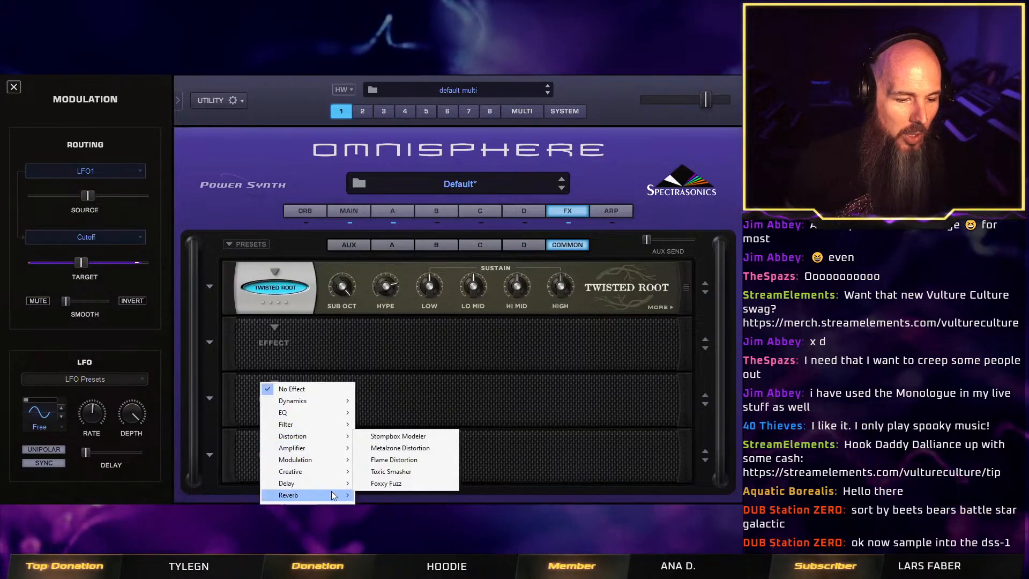
pyautogui.moveTo(308, 507)
pyautogui.click(391, 518)
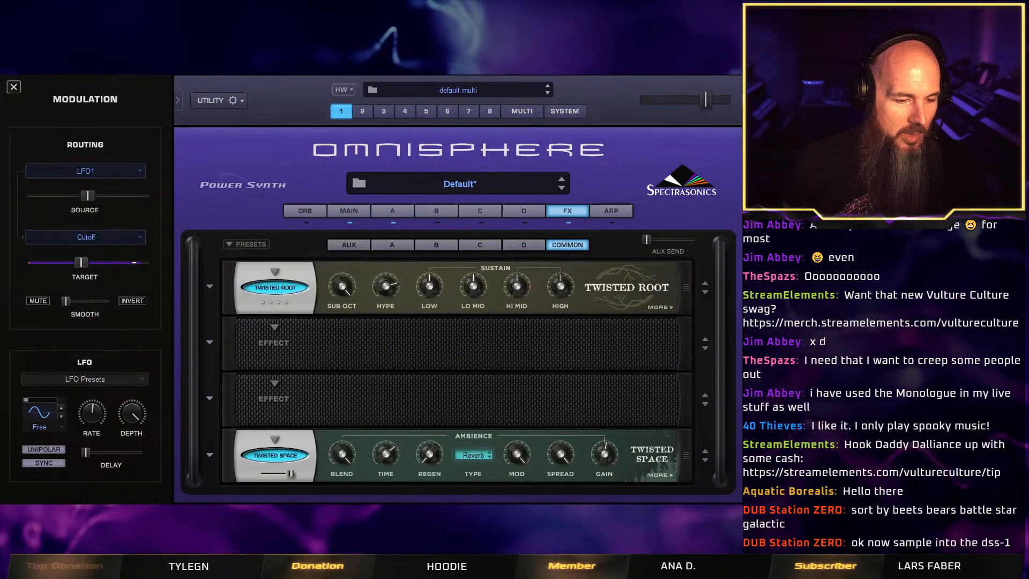
# Bypass Twisted Space and compare the sound with Twisted Root switched off and back on.
pyautogui.click(287, 456)
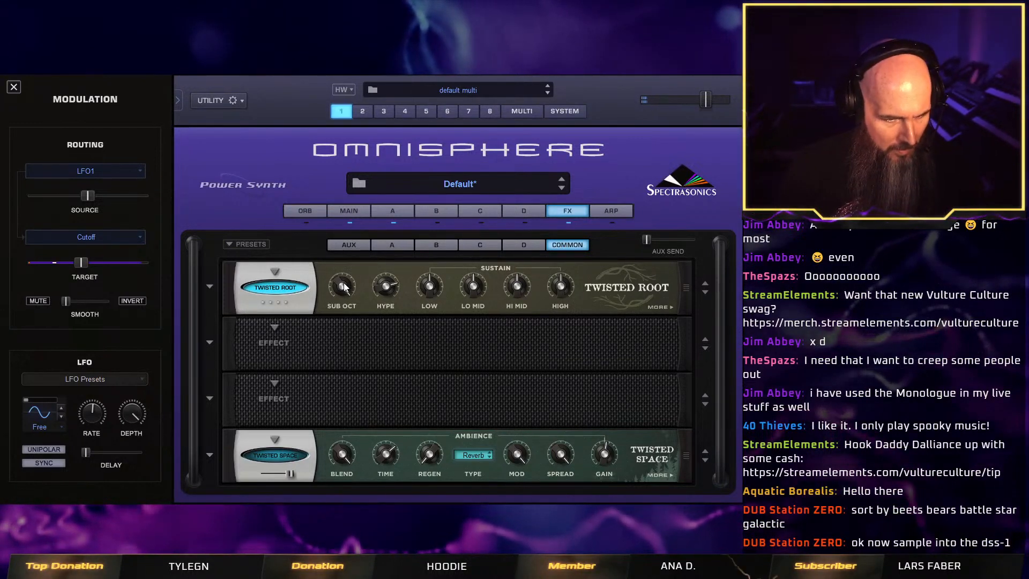
pyautogui.click(284, 288)
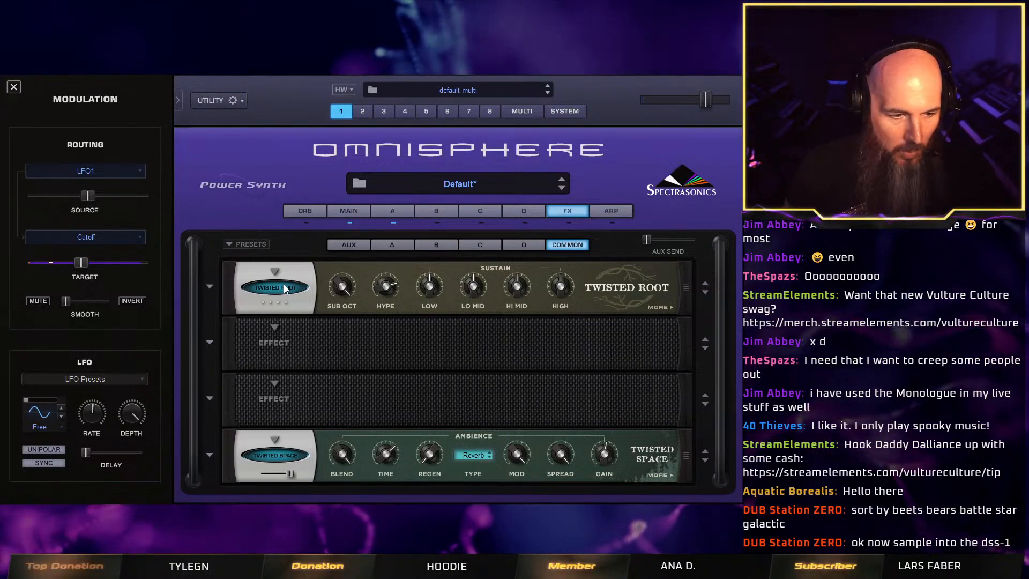
pyautogui.click(284, 288)
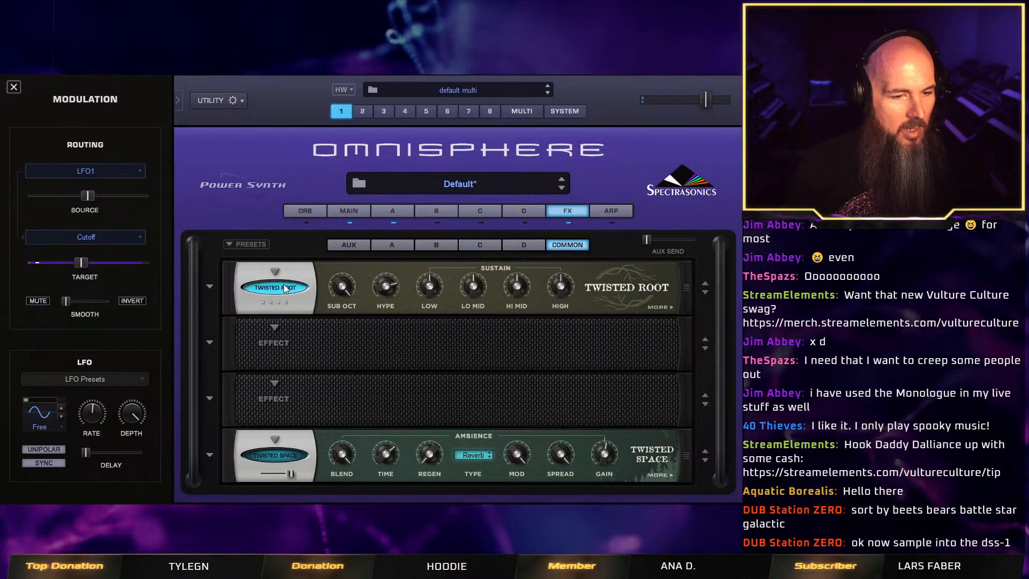
# Turn Twisted Root's Hype down to minimum and raise its Lo Mid, Hi Mid and High sustain.
pyautogui.moveTo(381, 278); pyautogui.dragTo(423, 429)
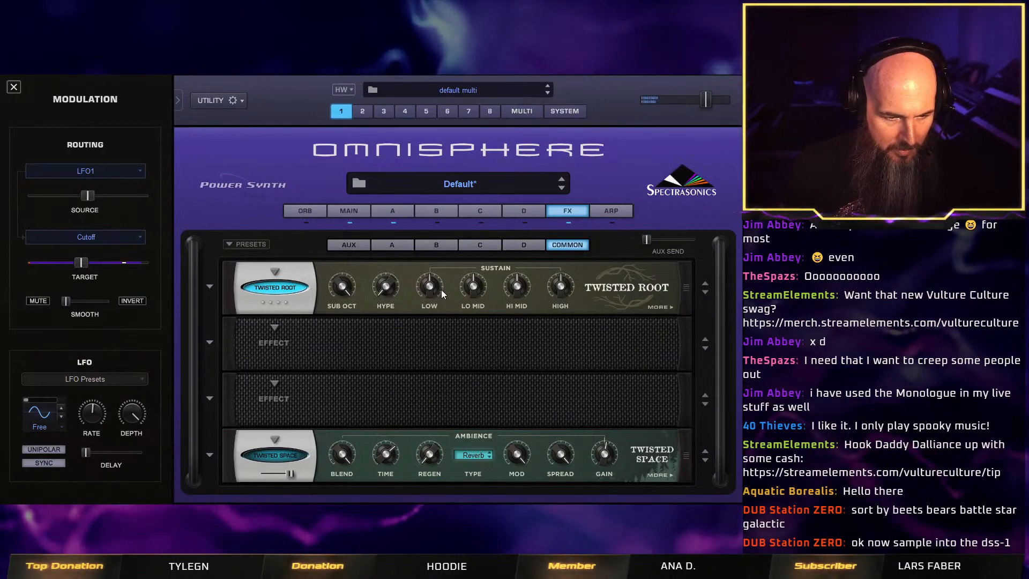
pyautogui.moveTo(474, 295)
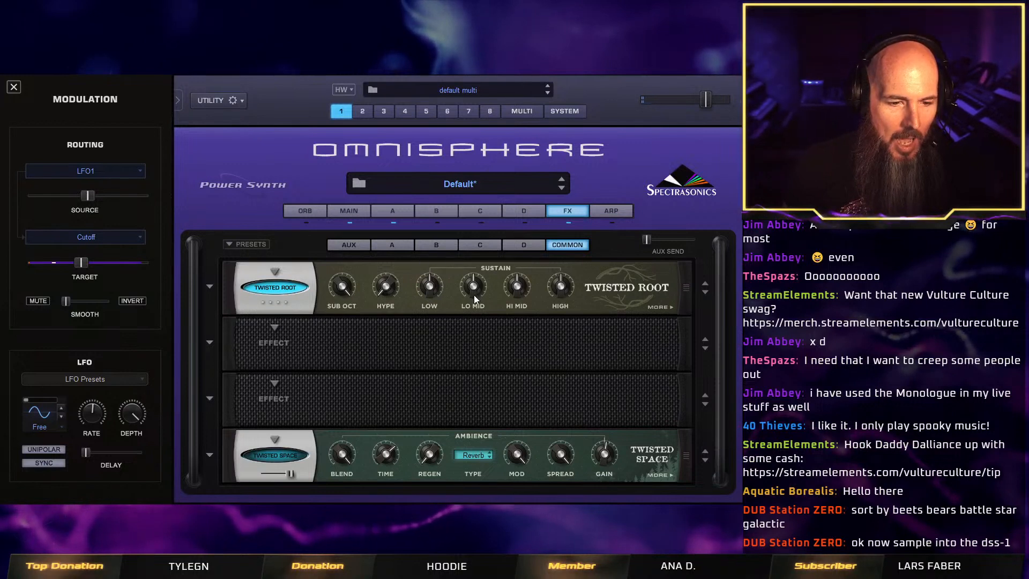
pyautogui.moveTo(474, 294); pyautogui.dragTo(467, 234)
pyautogui.moveTo(514, 275); pyautogui.dragTo(527, 227)
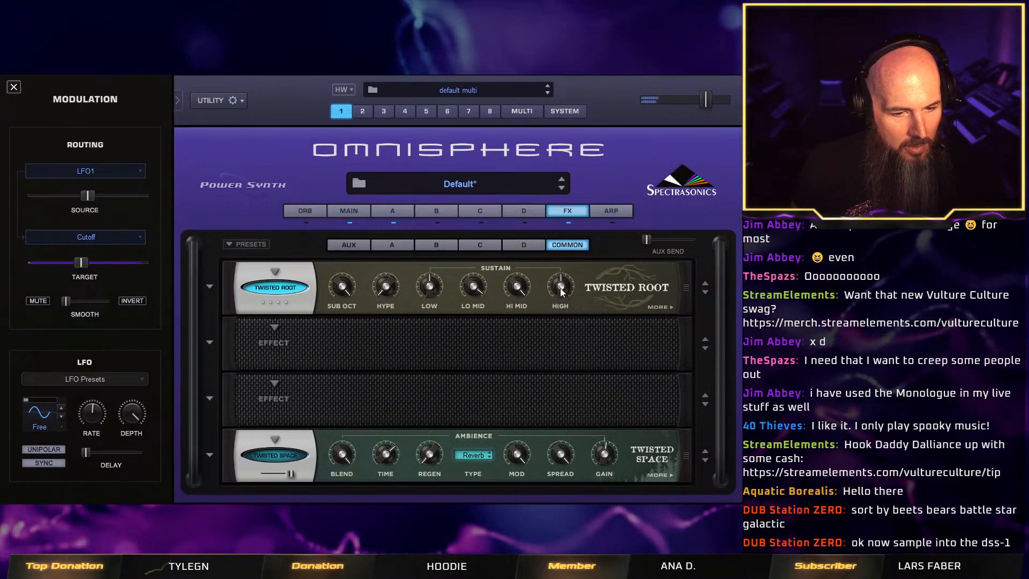
pyautogui.moveTo(558, 281); pyautogui.dragTo(568, 225)
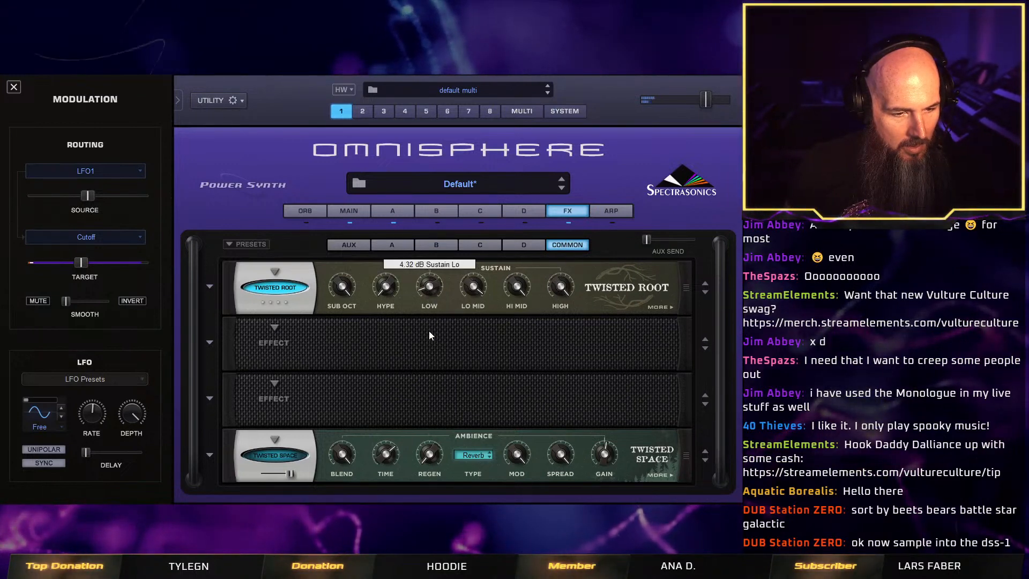
# Increase Twisted Root's Drive and boost its Low, Hi Mid and High levels.
pyautogui.click(659, 305)
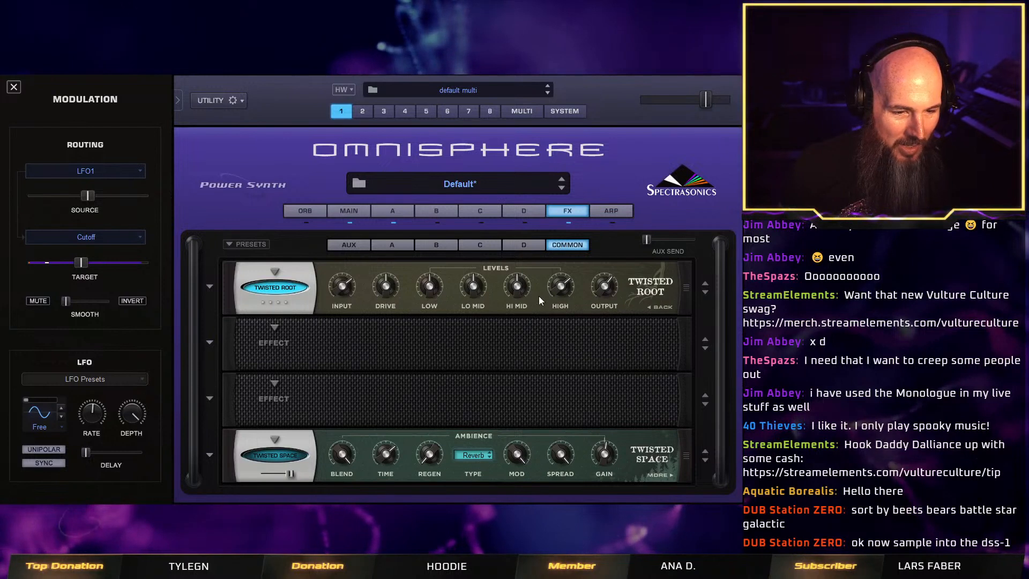
pyautogui.moveTo(383, 295); pyautogui.dragTo(390, 262)
pyautogui.click(660, 307)
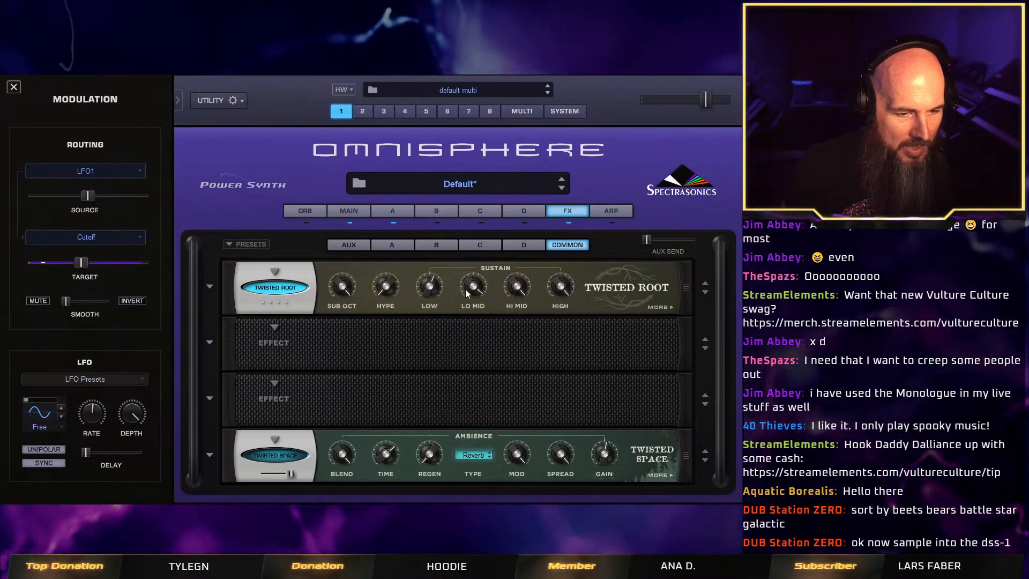
pyautogui.click(665, 309)
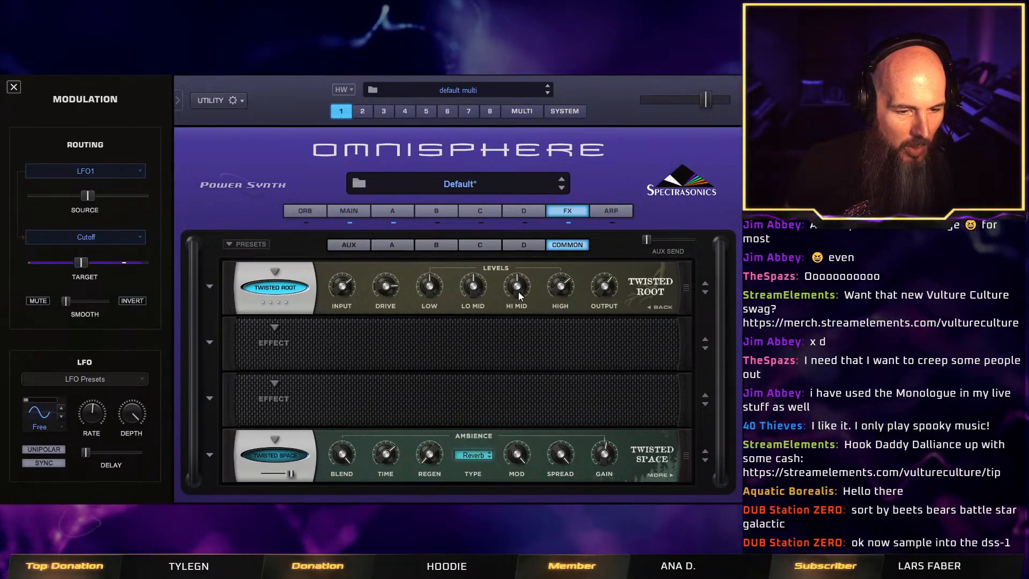
pyautogui.moveTo(475, 292); pyautogui.dragTo(562, 283)
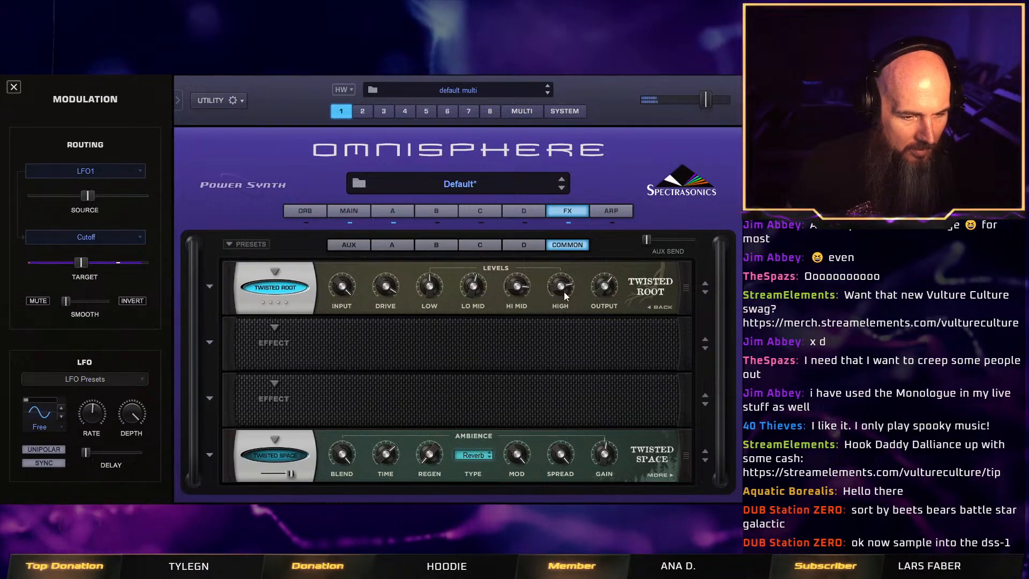
pyautogui.moveTo(432, 289)
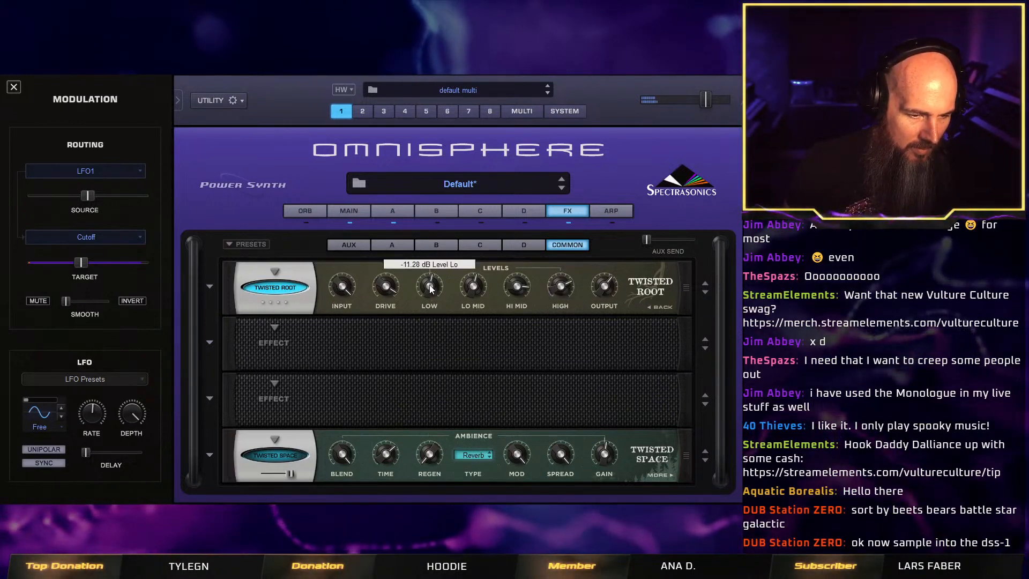
pyautogui.moveTo(431, 289); pyautogui.dragTo(431, 255)
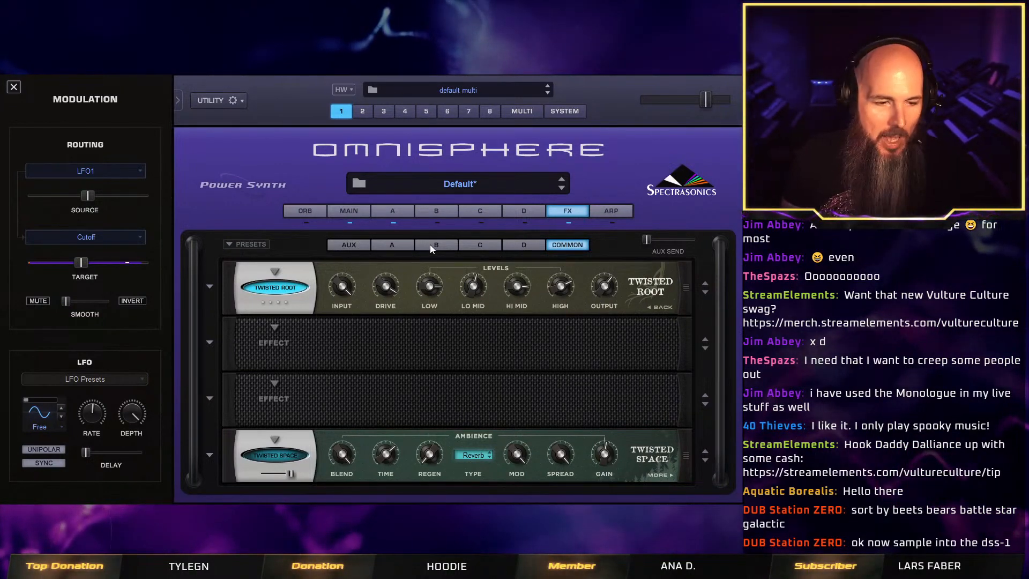
# Switch Twisted Space back on and browse the categories of its Natural Elements.
pyautogui.click(281, 293)
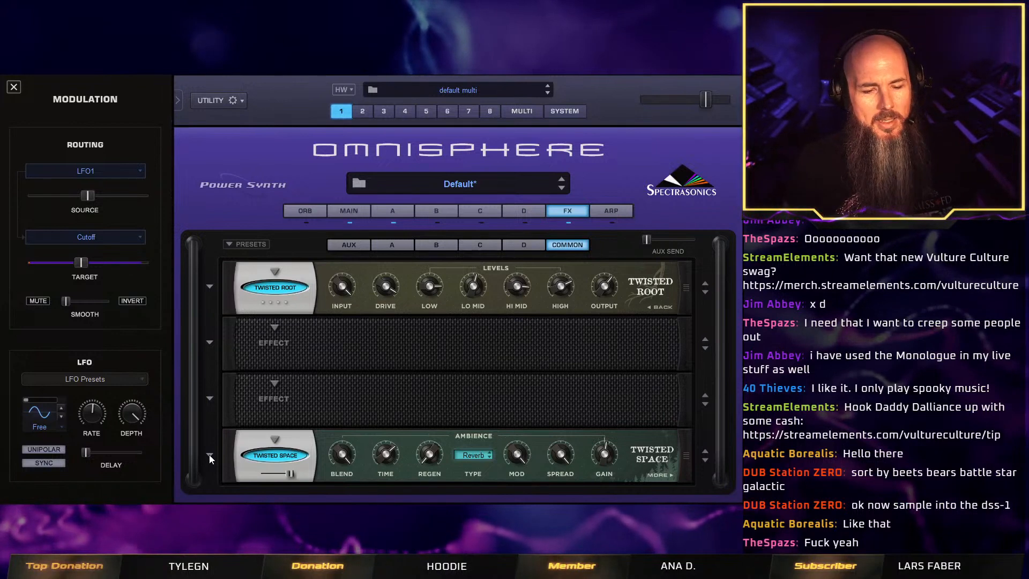
pyautogui.click(657, 476)
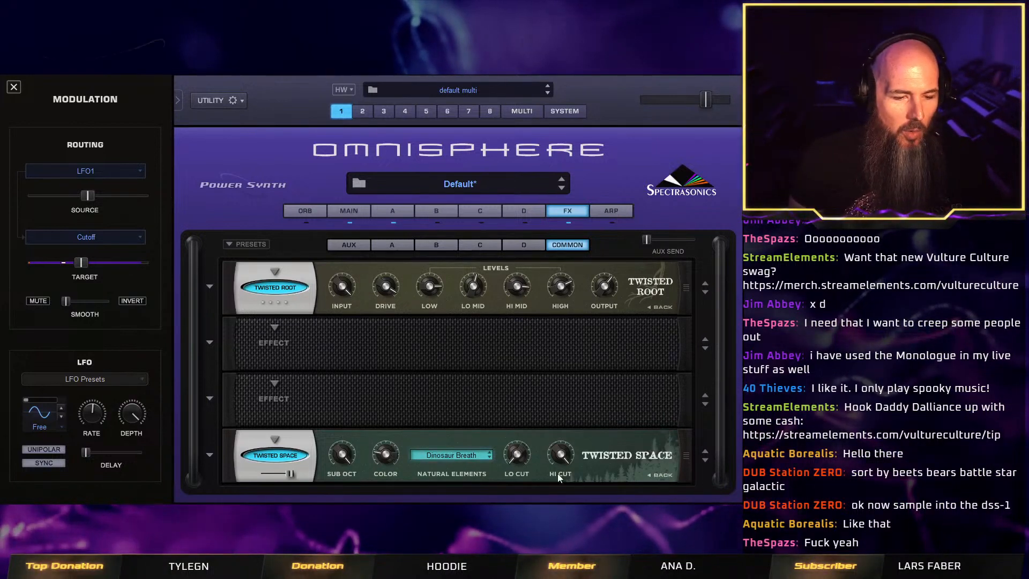
pyautogui.click(459, 454)
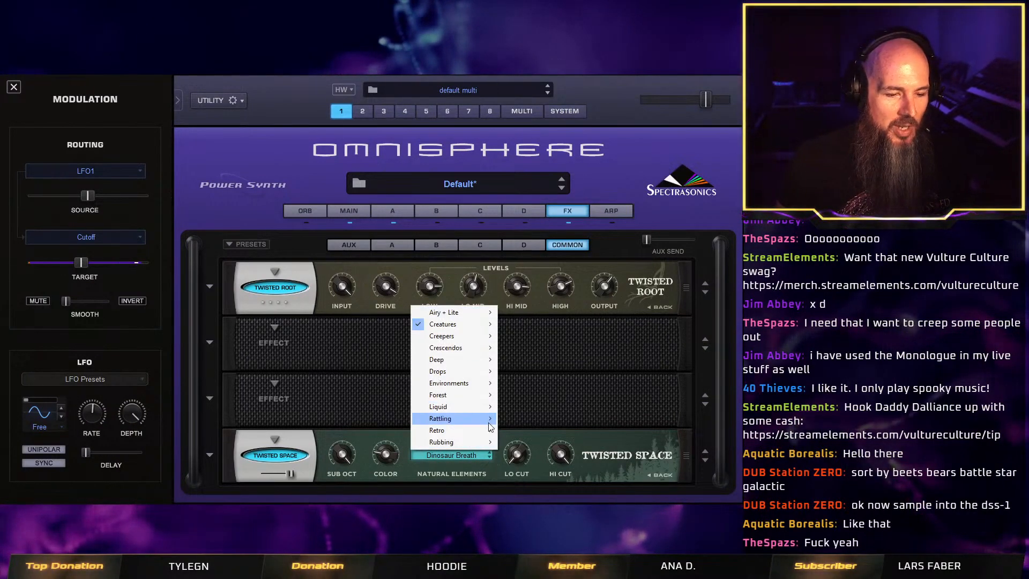
pyautogui.moveTo(488, 422)
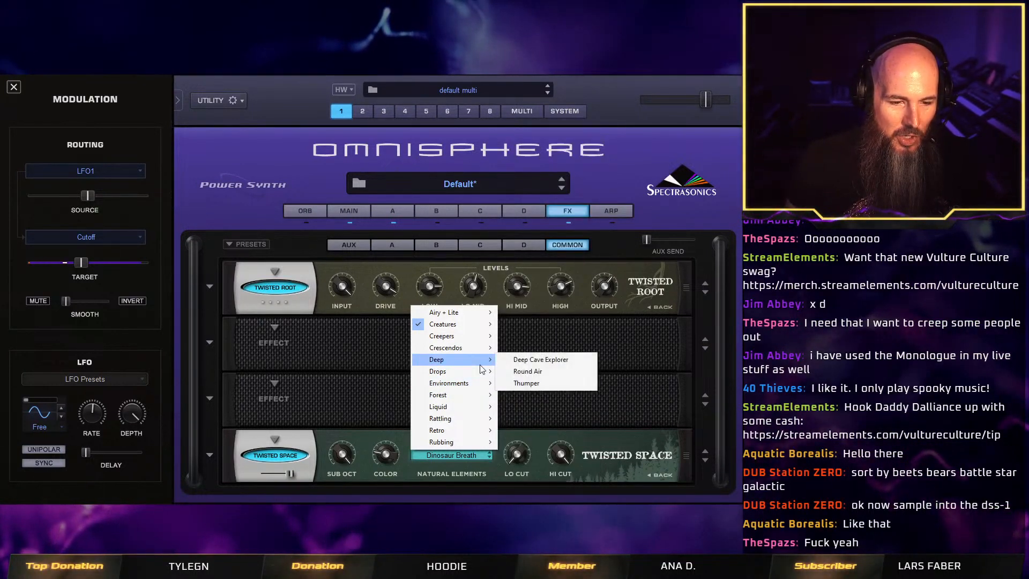
# Look over the presets of Twisted Space and Twisted Root, and load the Helix Delays preset into Twisted Space.
pyautogui.click(210, 454)
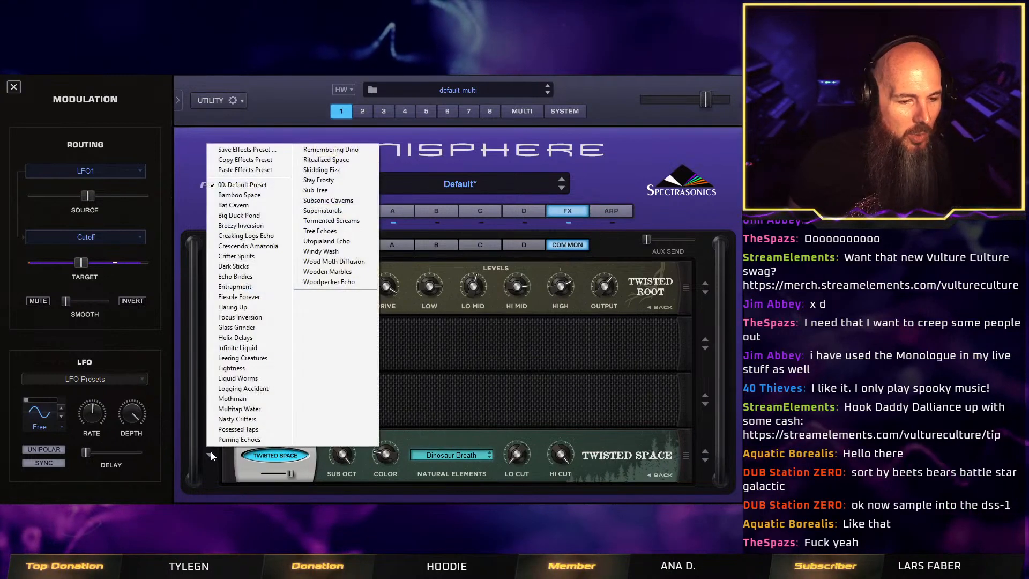
pyautogui.click(450, 388)
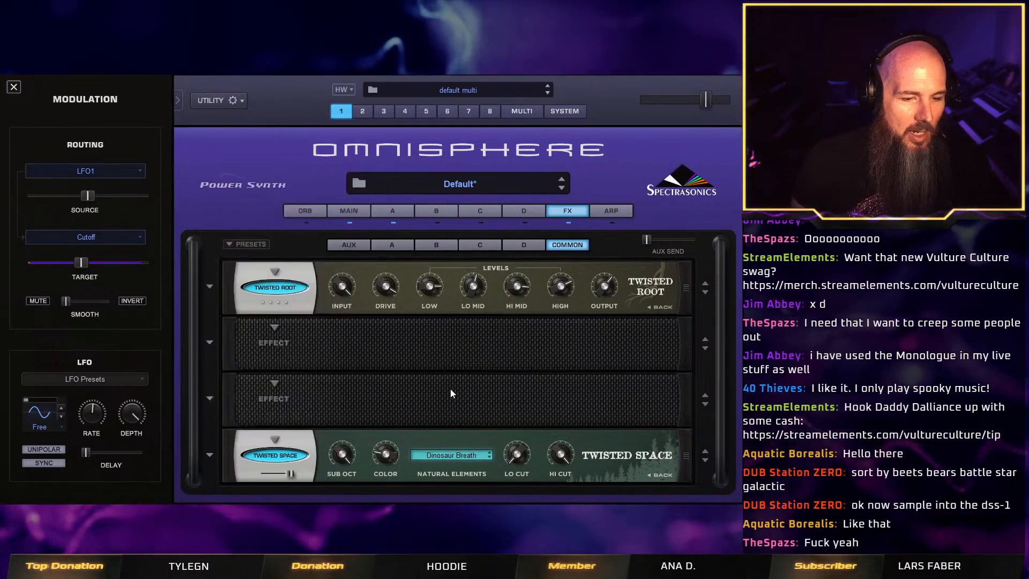
pyautogui.click(208, 287)
pyautogui.click(208, 284)
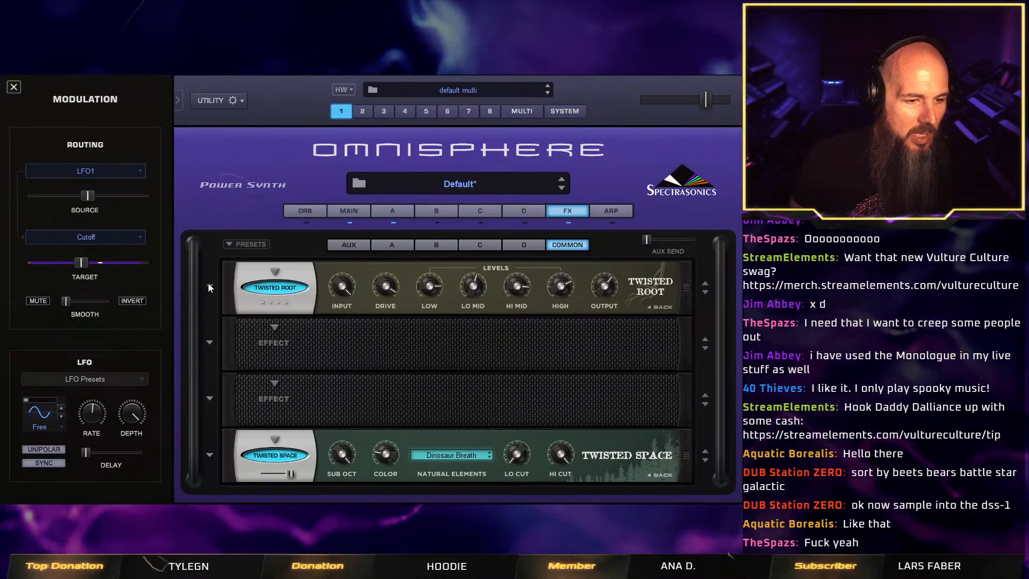
pyautogui.click(211, 288)
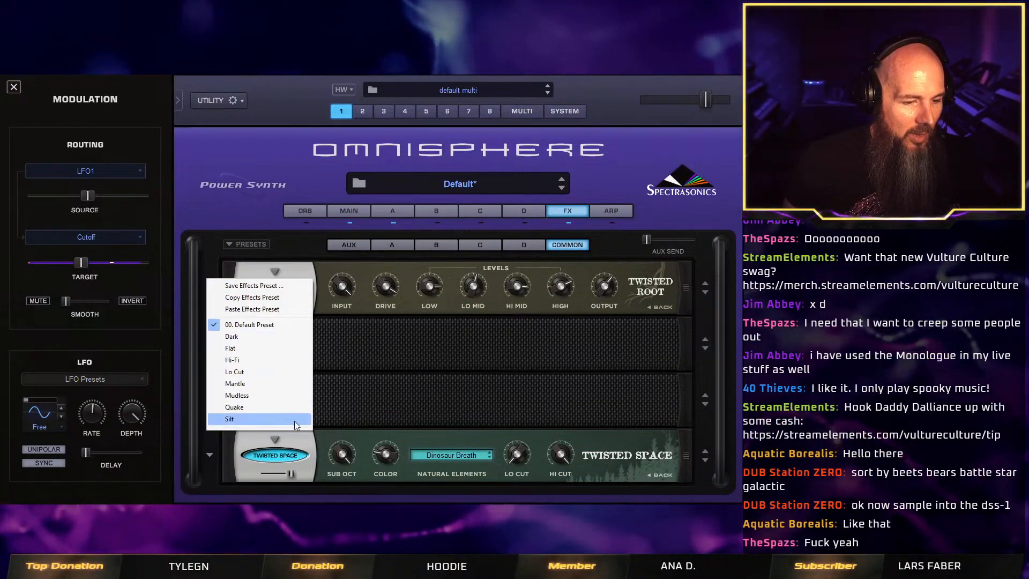
pyautogui.click(304, 432)
pyautogui.click(210, 454)
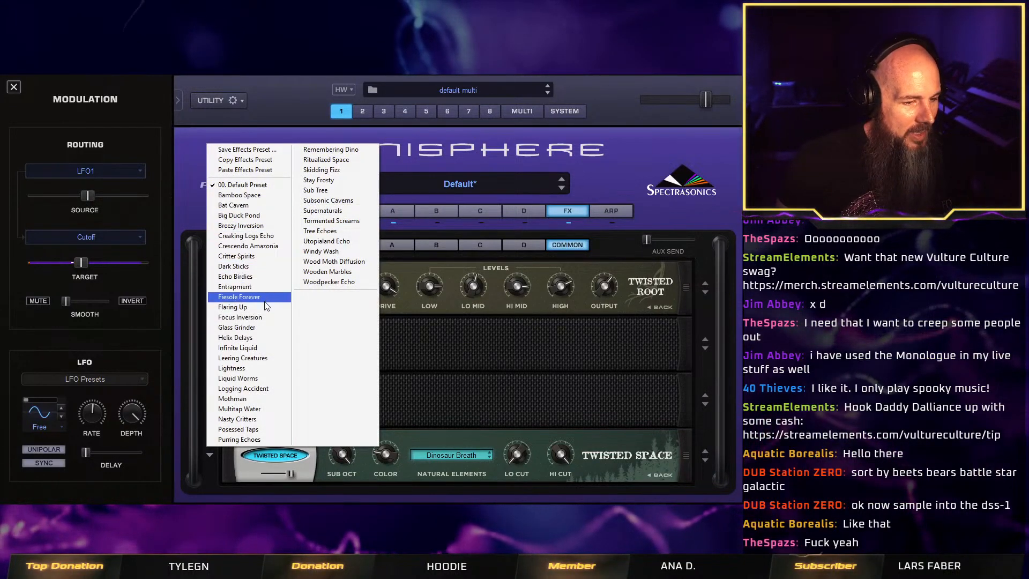
pyautogui.click(279, 341)
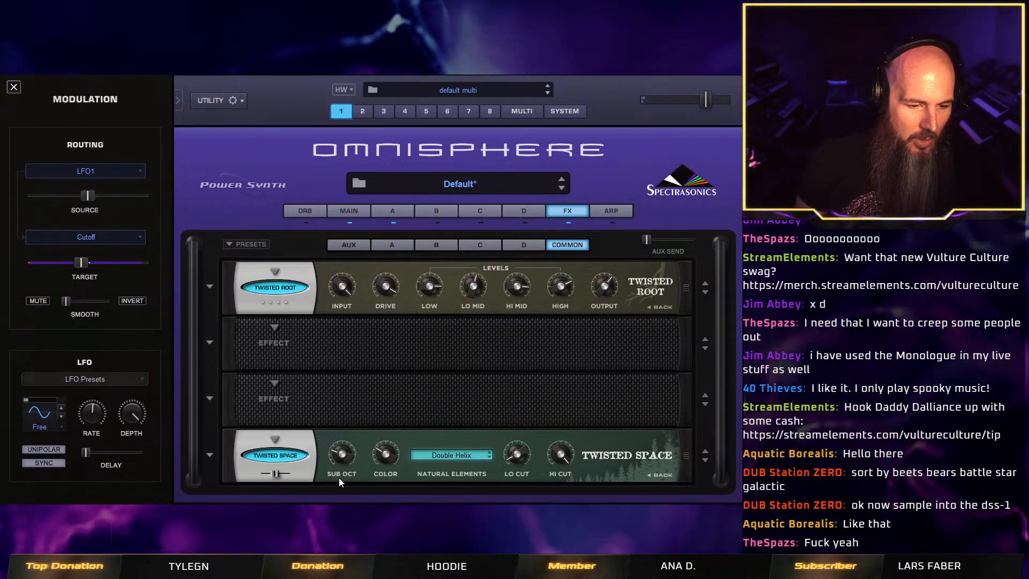
# Try different Sub Oct, Natural Blend and Gain amounts on Twisted Space.
pyautogui.moveTo(338, 454)
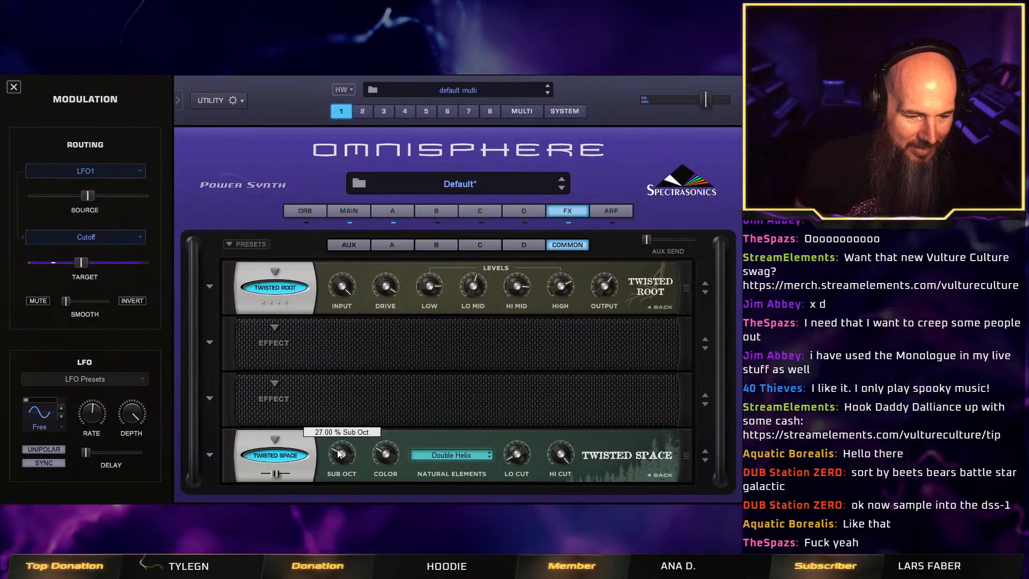
pyautogui.moveTo(336, 405); pyautogui.dragTo(342, 456)
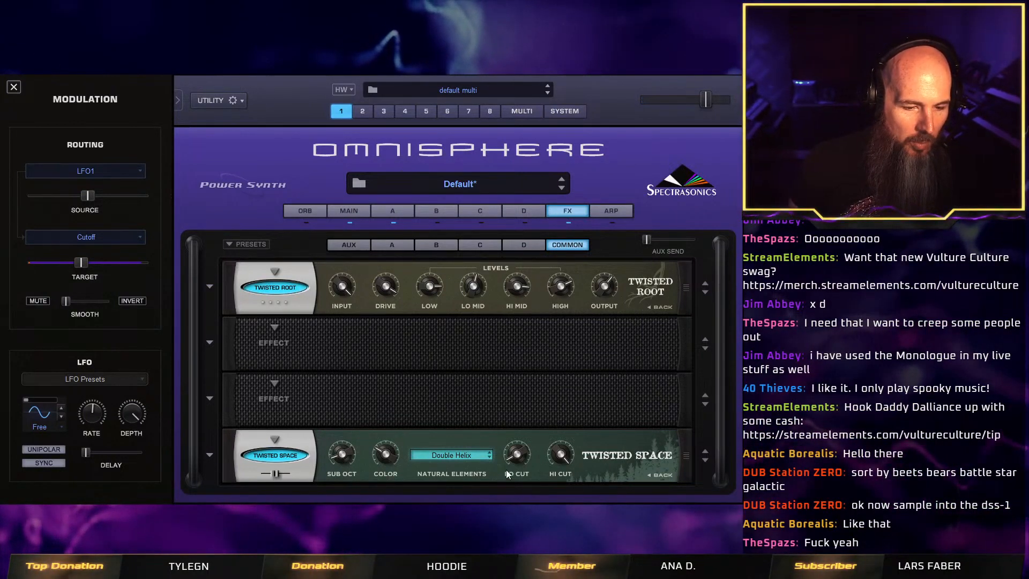
pyautogui.click(661, 476)
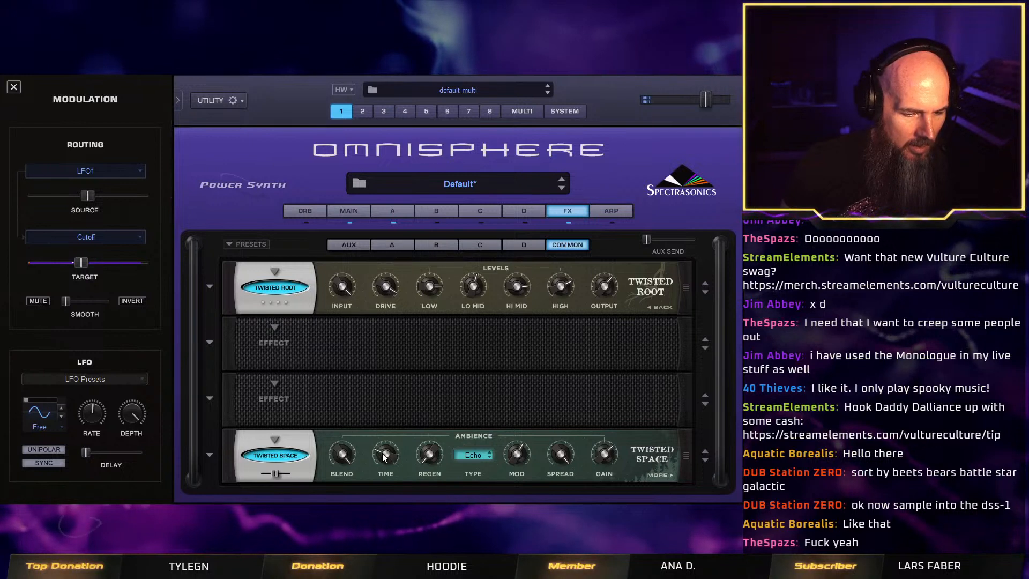
pyautogui.moveTo(342, 454); pyautogui.dragTo(333, 531)
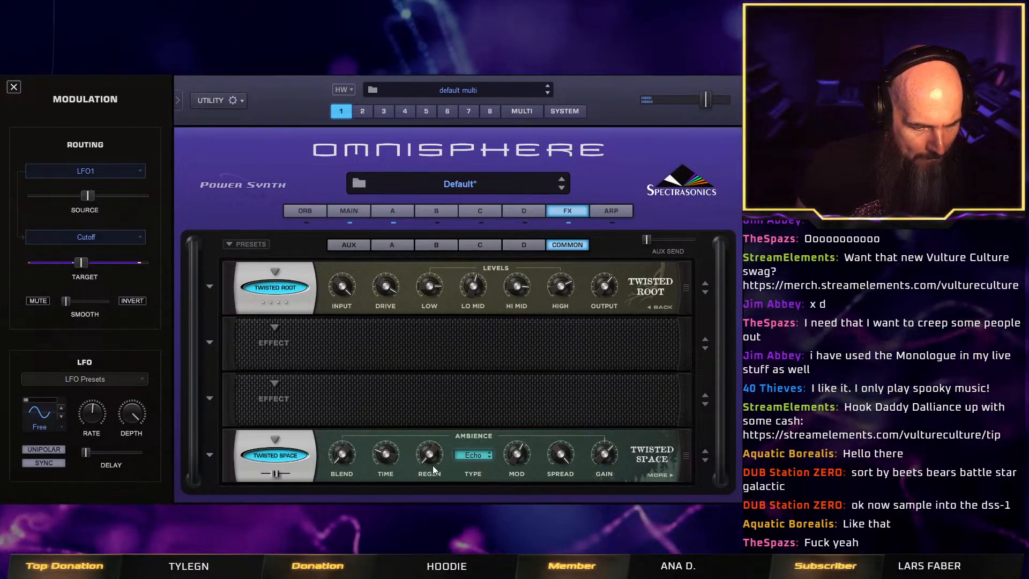
pyautogui.moveTo(603, 454)
pyautogui.mouseDown()
pyautogui.moveTo(603, 512)
pyautogui.moveTo(595, 468)
pyautogui.mouseUp()
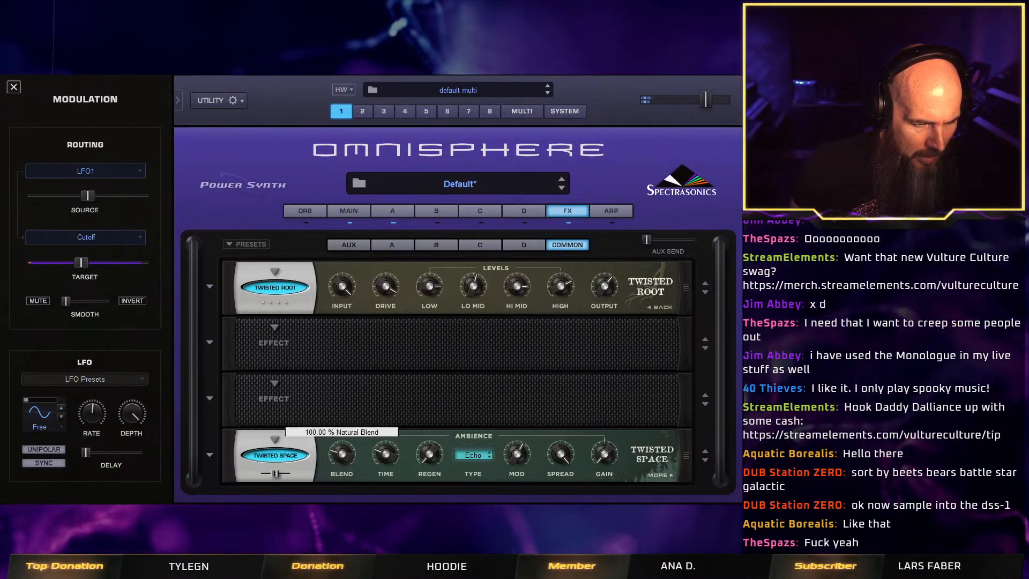
pyautogui.moveTo(333, 450); pyautogui.dragTo(332, 455)
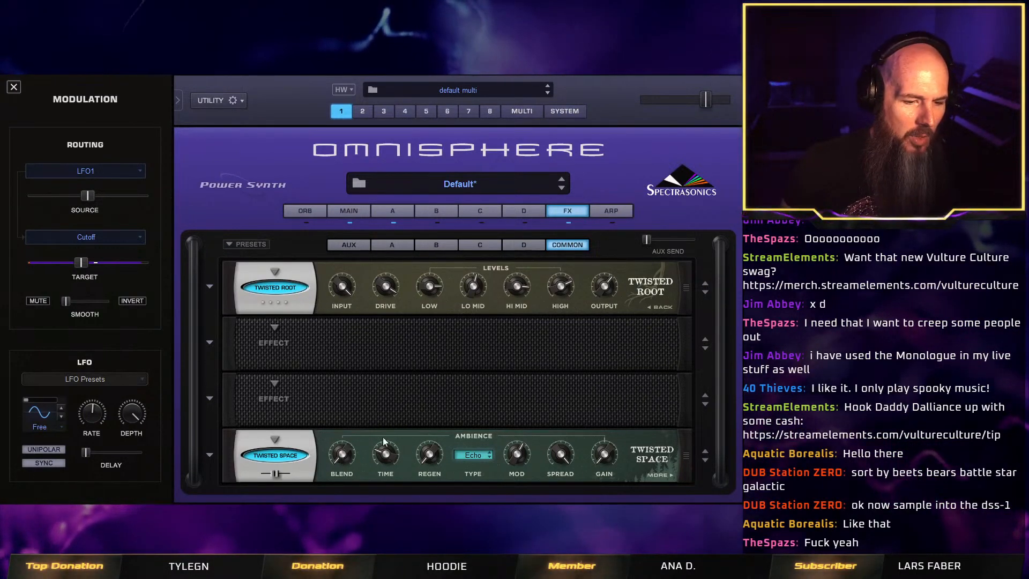
# Set Twisted Space's Color to about 0.48, raise its Sub Oct, and set its mix to about halfway.
pyautogui.click(656, 473)
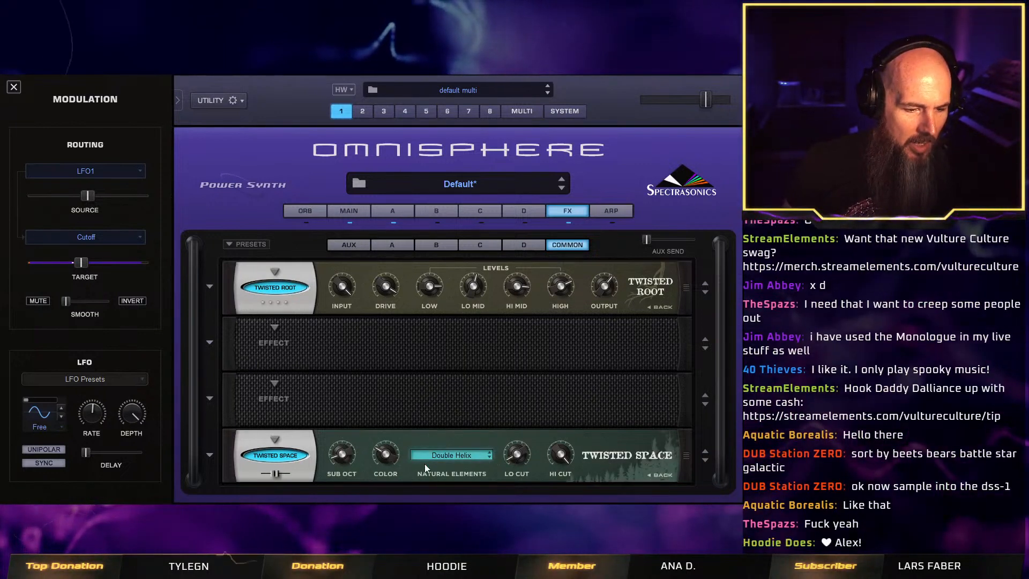
pyautogui.moveTo(384, 454)
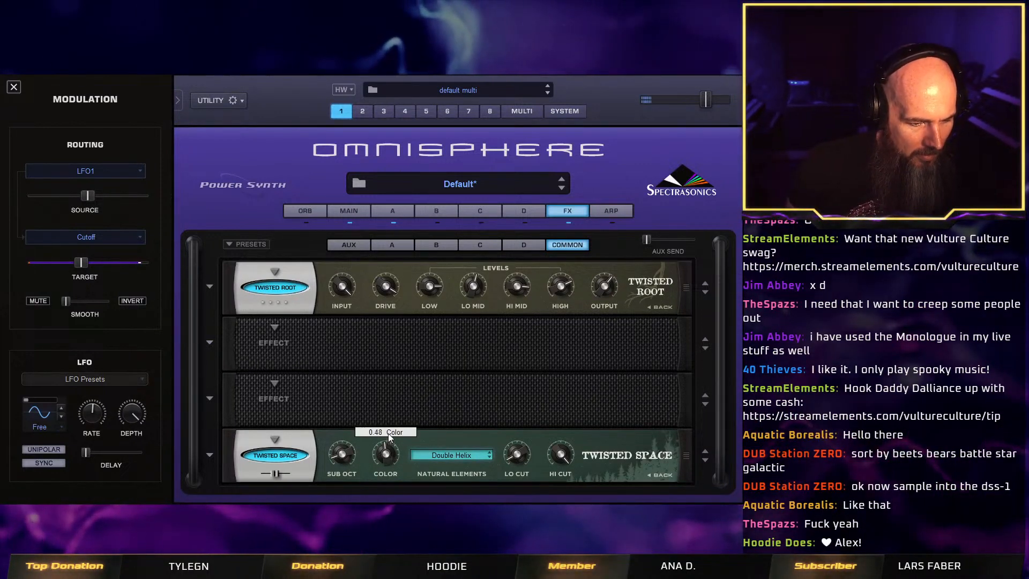
pyautogui.moveTo(559, 462)
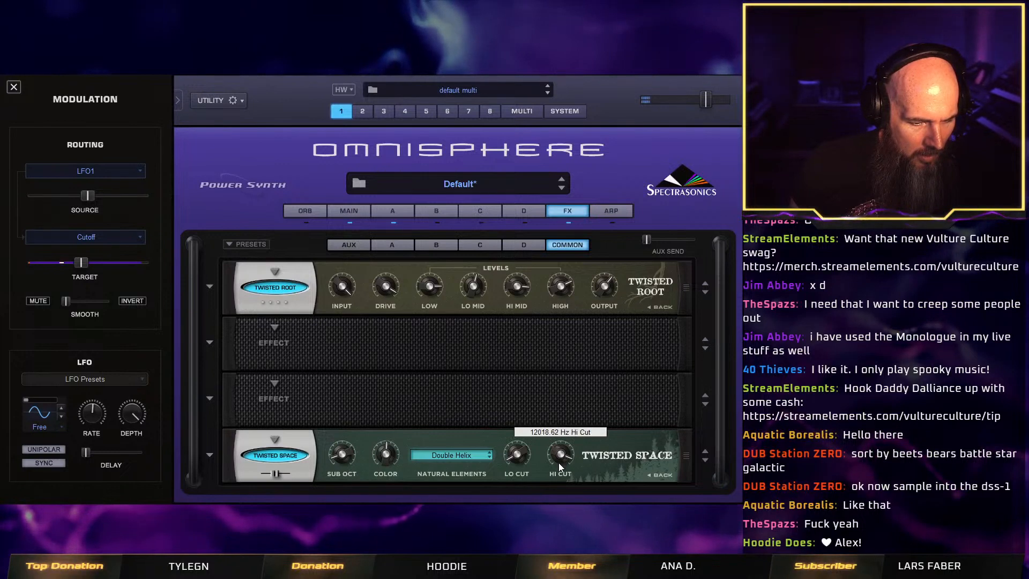
pyautogui.moveTo(276, 473); pyautogui.dragTo(298, 472)
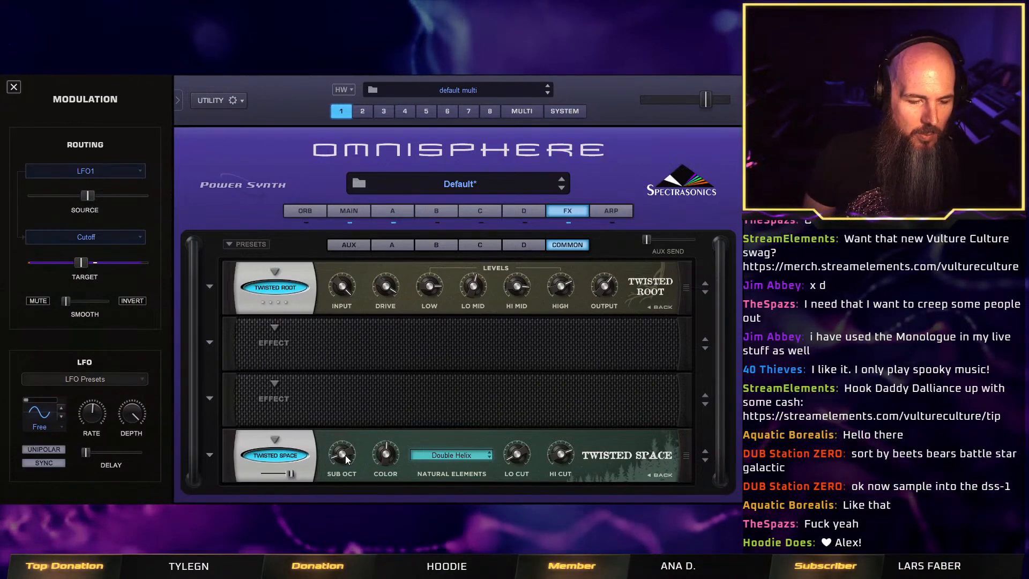
pyautogui.moveTo(343, 454); pyautogui.dragTo(348, 407)
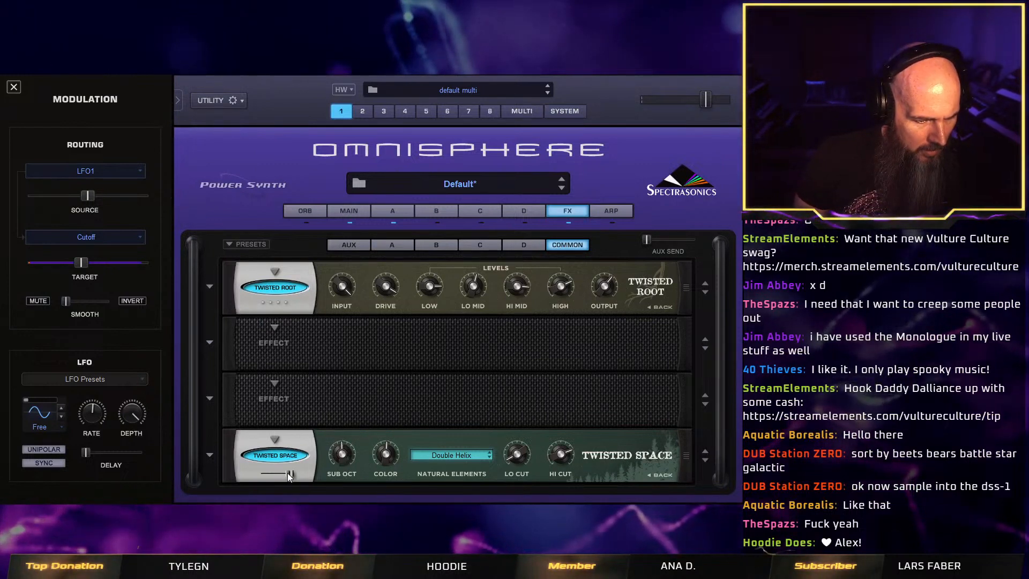
pyautogui.moveTo(288, 472); pyautogui.dragTo(273, 474)
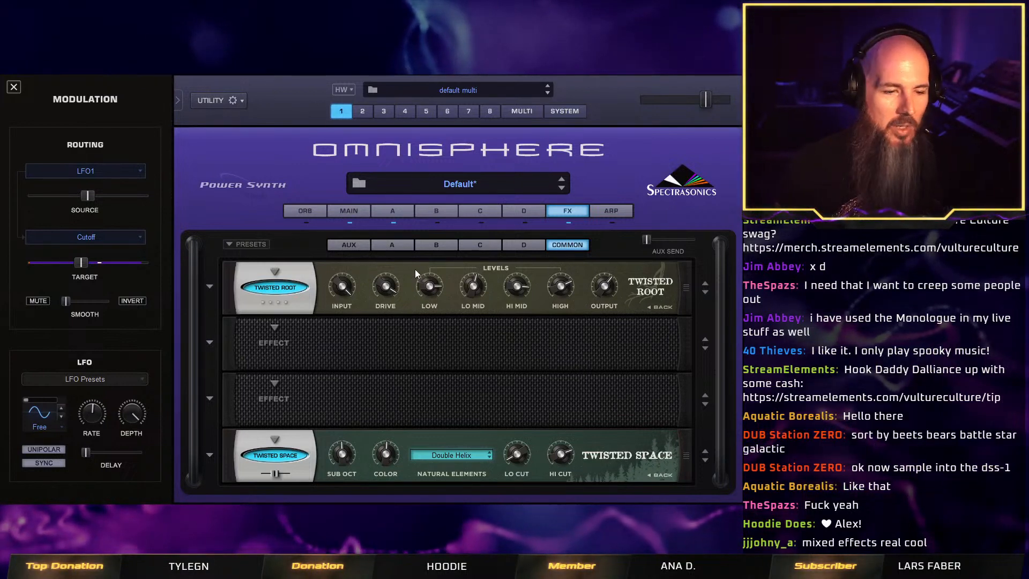
# Save the patch as Nine Inch Pales in the Twisted Trees - Vulture Culture Patches folder.
pyautogui.click(403, 210)
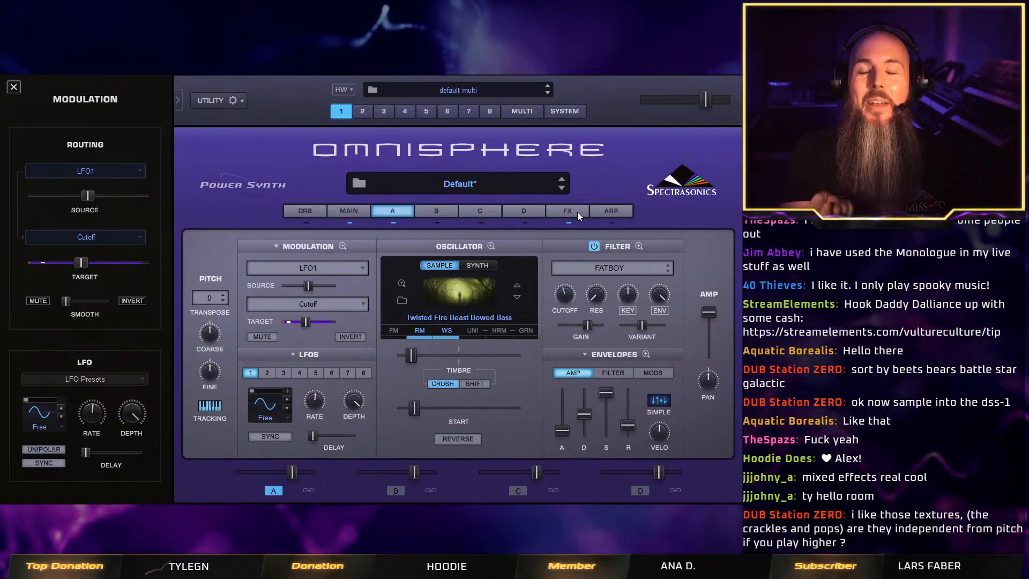
pyautogui.click(578, 211)
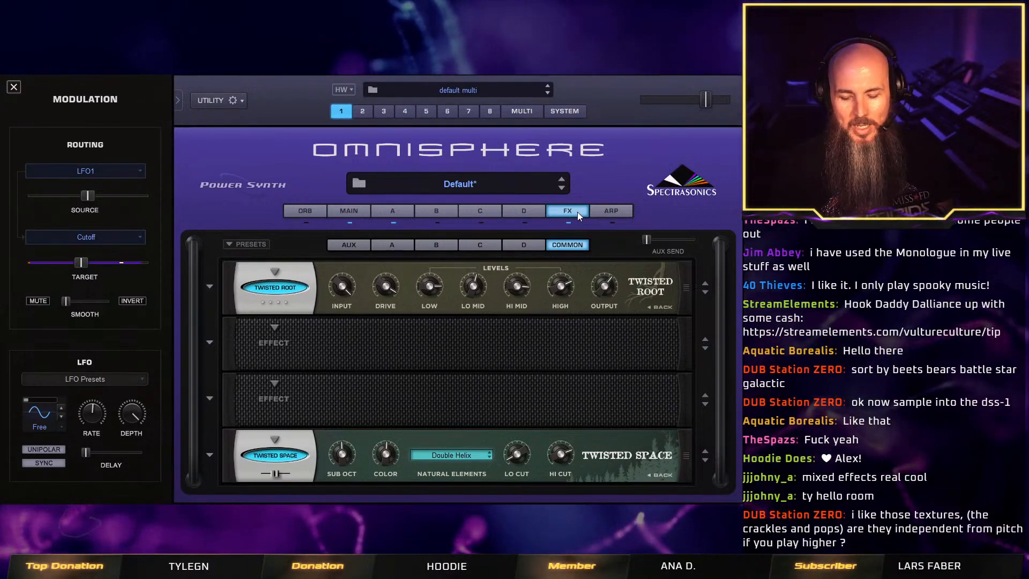
pyautogui.rightClick(268, 154)
pyautogui.click(336, 255)
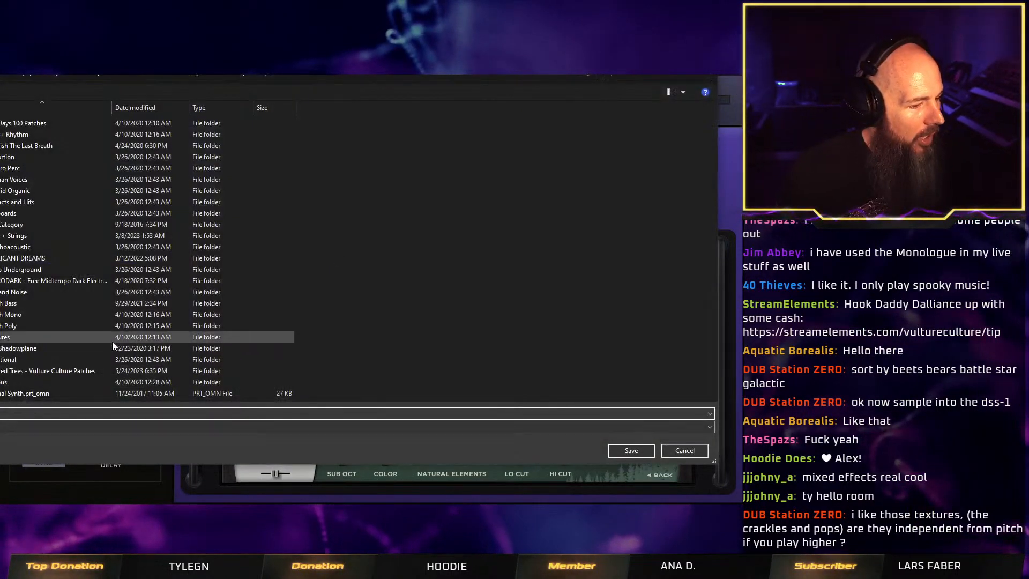
pyautogui.doubleClick(78, 371)
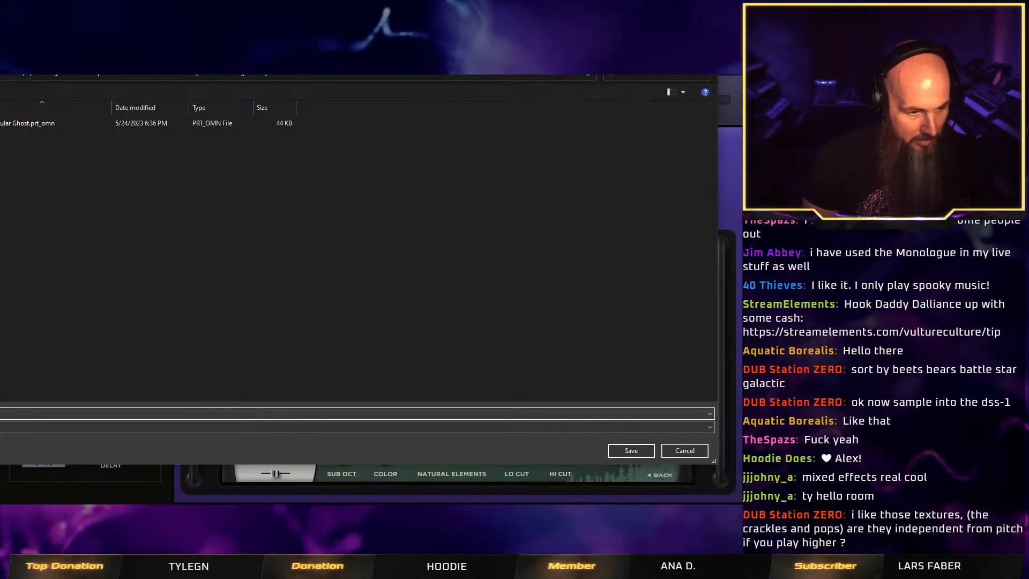
pyautogui.press('Return')
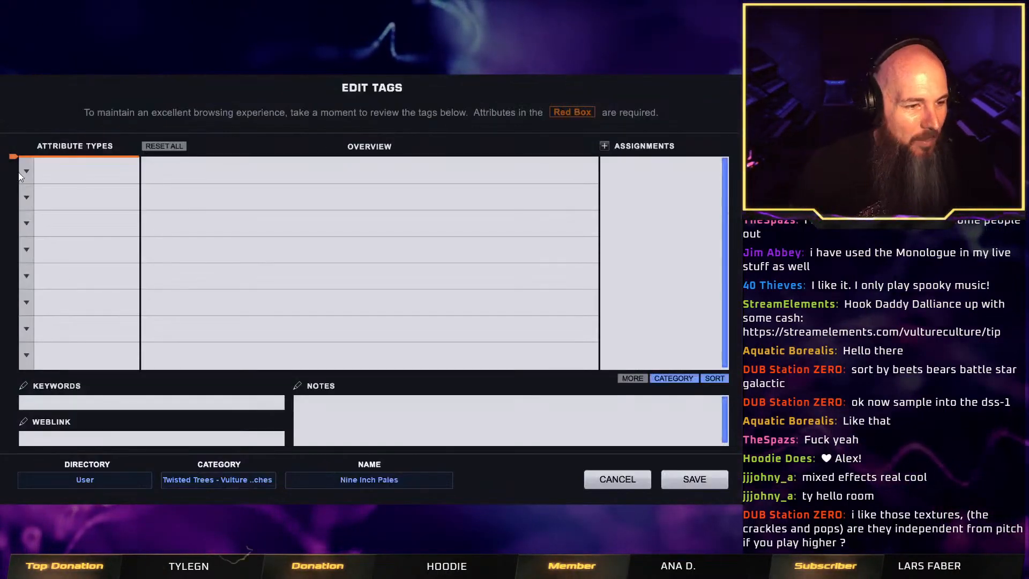
# Add an Author attribute to the patch's tags and assign it to Vulture Culture.
pyautogui.click(26, 170)
pyautogui.click(37, 163)
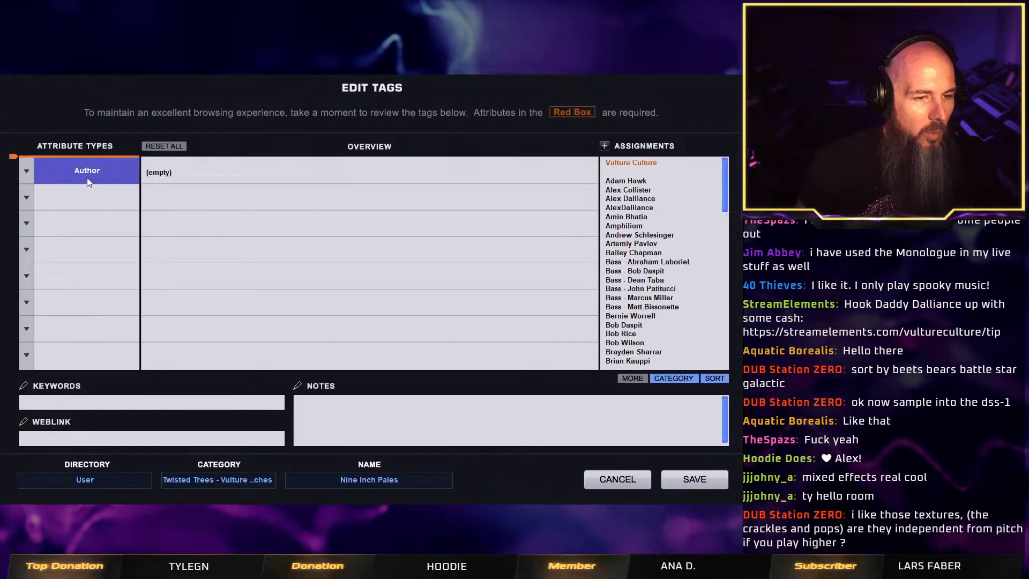
pyautogui.click(648, 167)
# Add a Type attribute with only Synth Bass assigned, and save the patch's tags.
pyautogui.click(25, 197)
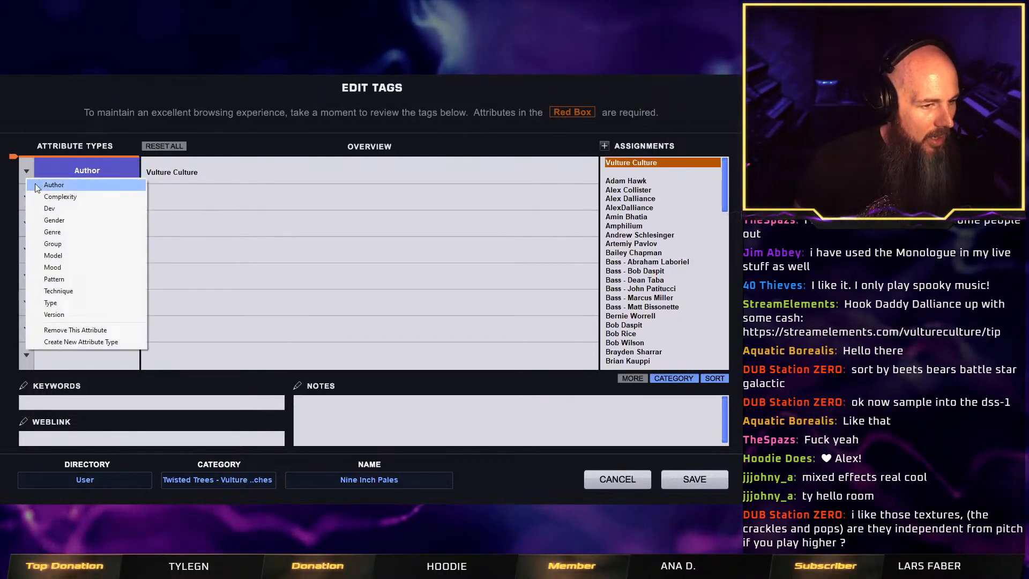
pyautogui.click(96, 302)
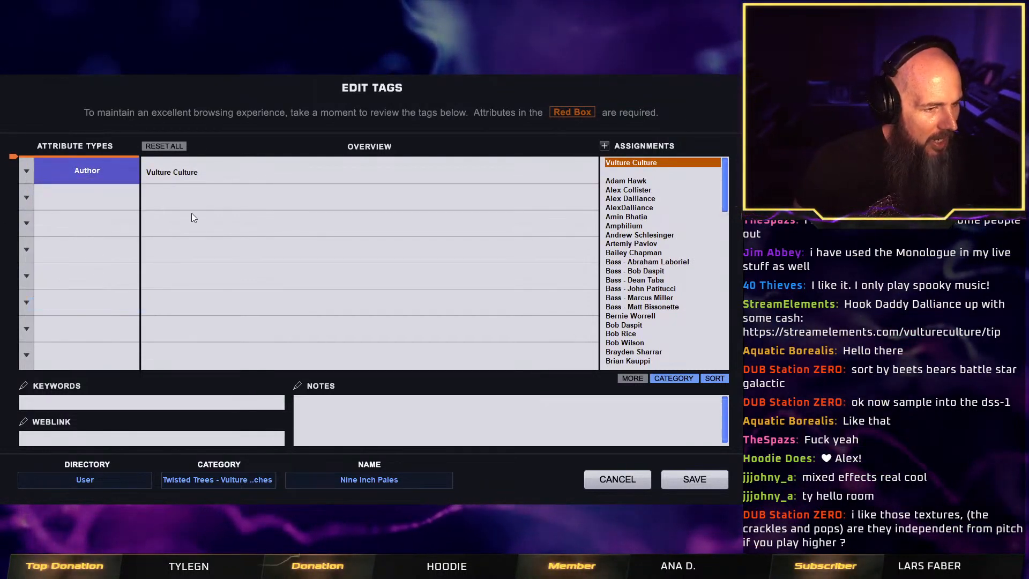
pyautogui.moveTo(725, 166); pyautogui.dragTo(730, 355)
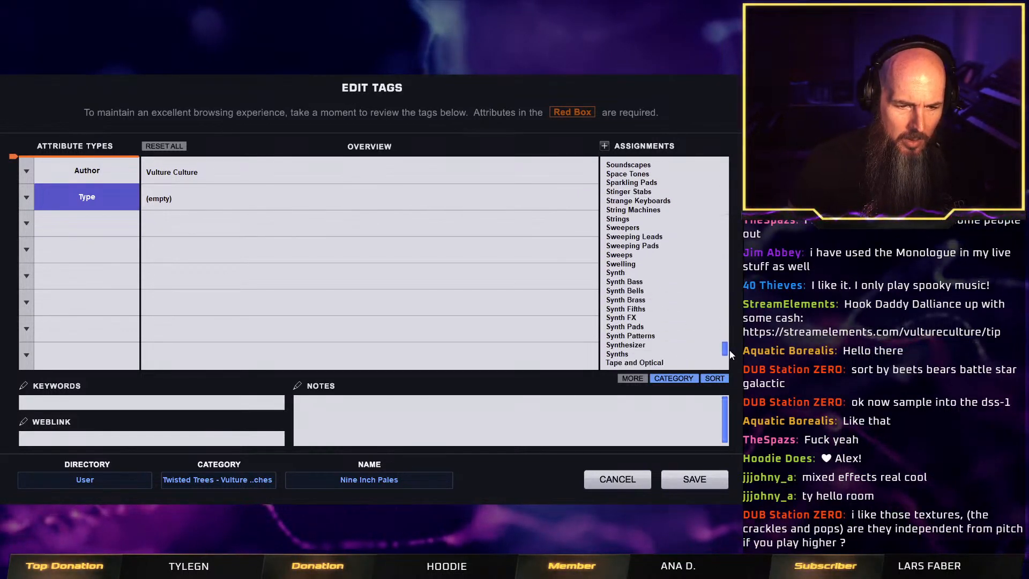
pyautogui.click(646, 290)
pyautogui.click(646, 282)
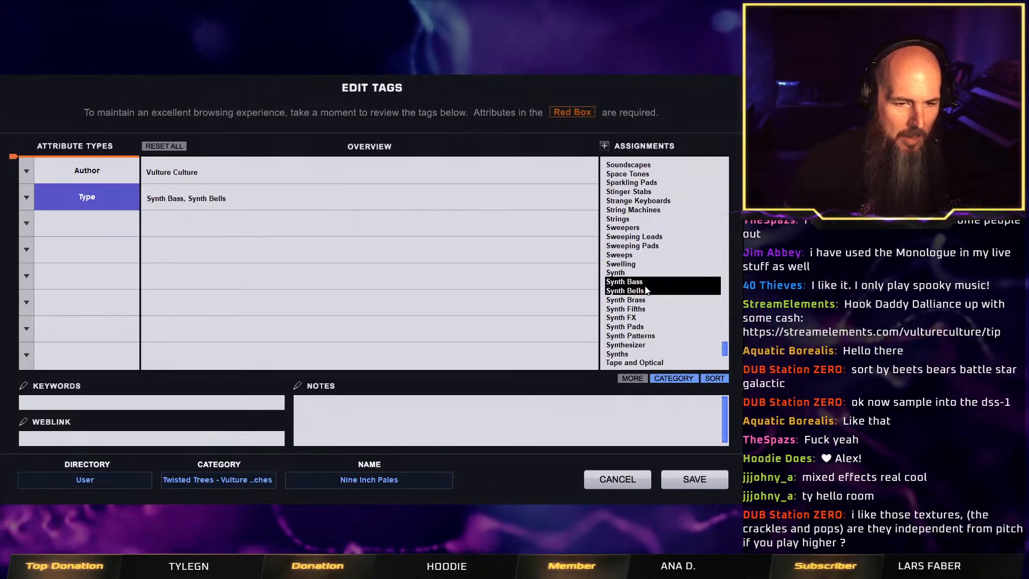
pyautogui.click(646, 291)
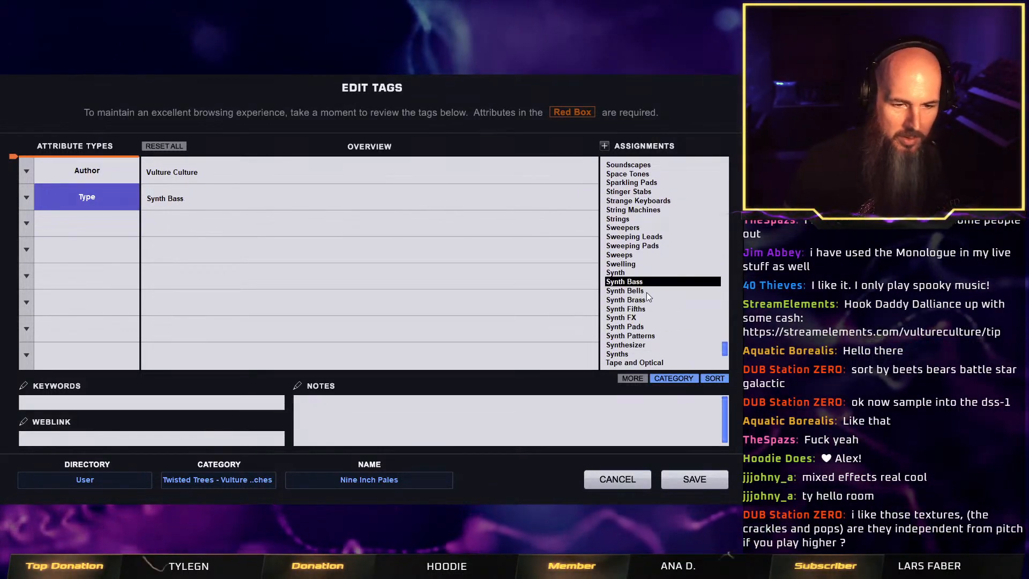
pyautogui.click(695, 479)
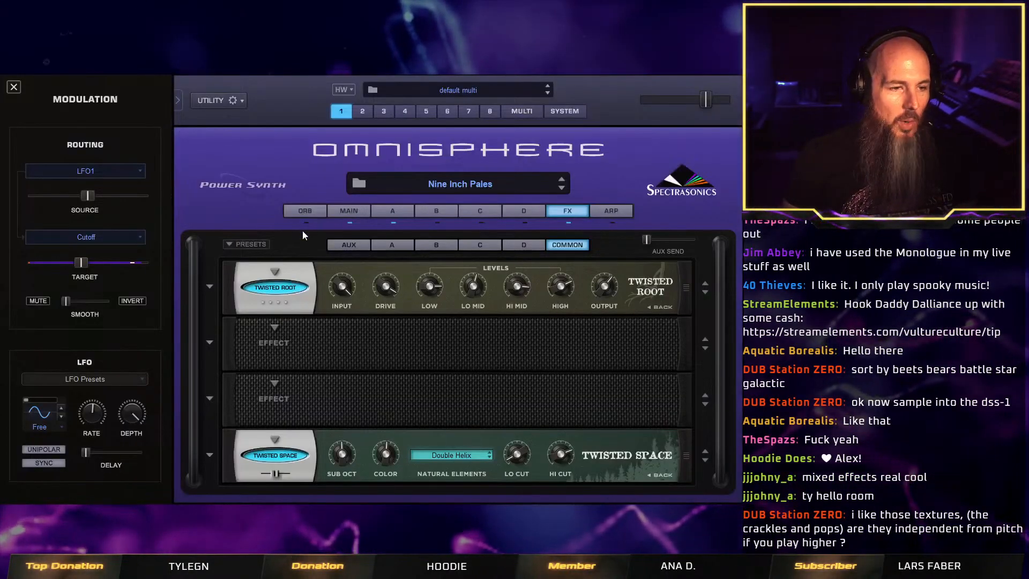
# Initialize a new default patch and switch layer A's oscillator to Sample.
pyautogui.rightClick(295, 165)
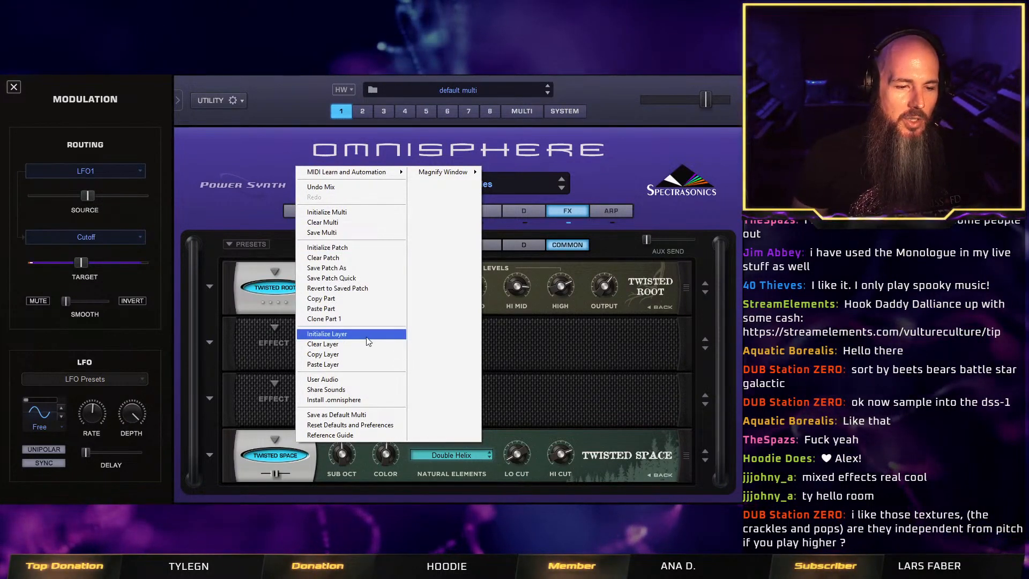
pyautogui.click(356, 247)
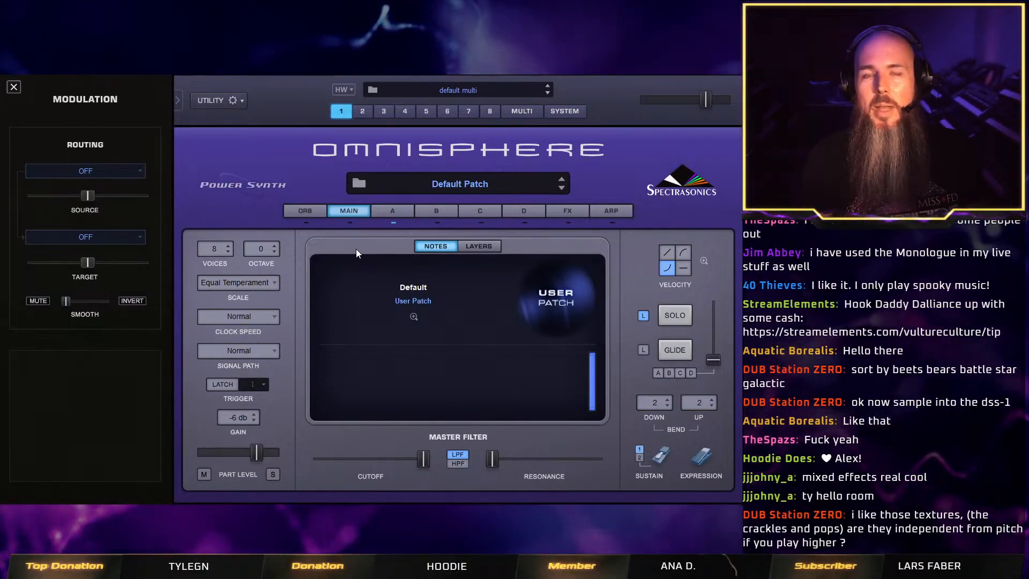
pyautogui.click(402, 216)
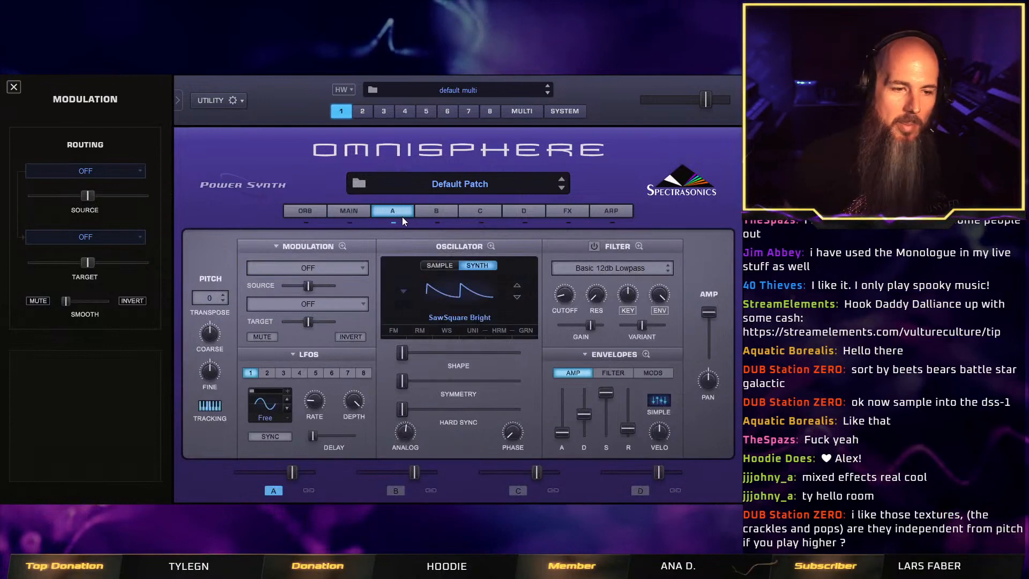
pyautogui.click(448, 265)
# Browse the Twisted Trees psychoacoustic soundsources and load Twisted Ghost Ship VariPitch from Bowls and Bells into layer A.
pyautogui.click(400, 301)
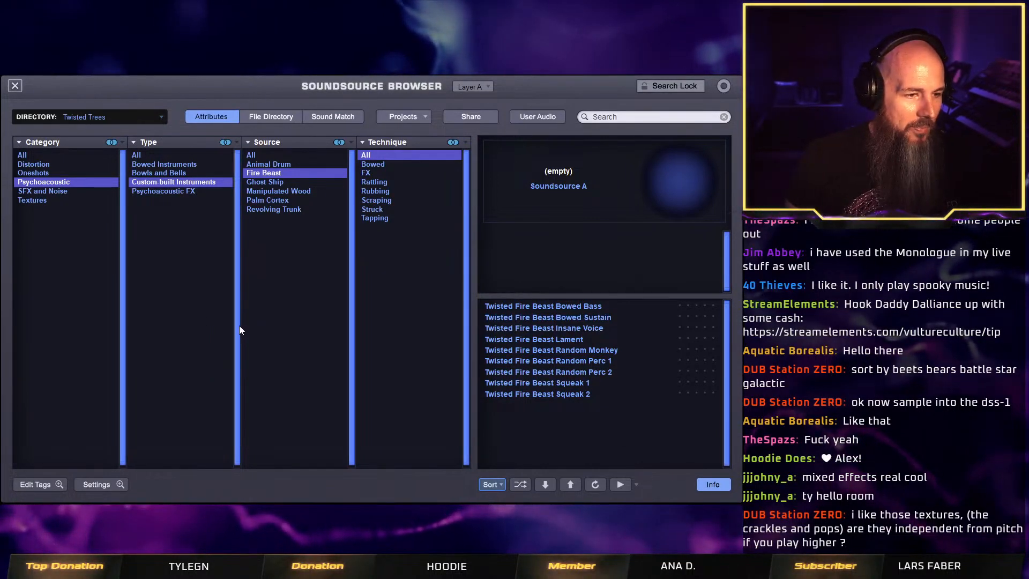
pyautogui.click(165, 164)
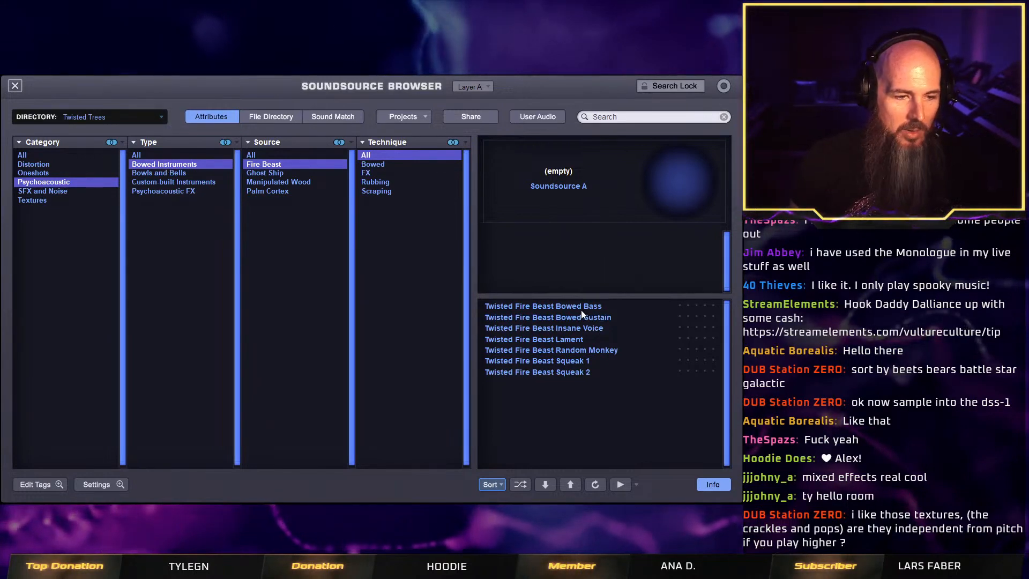
pyautogui.click(176, 182)
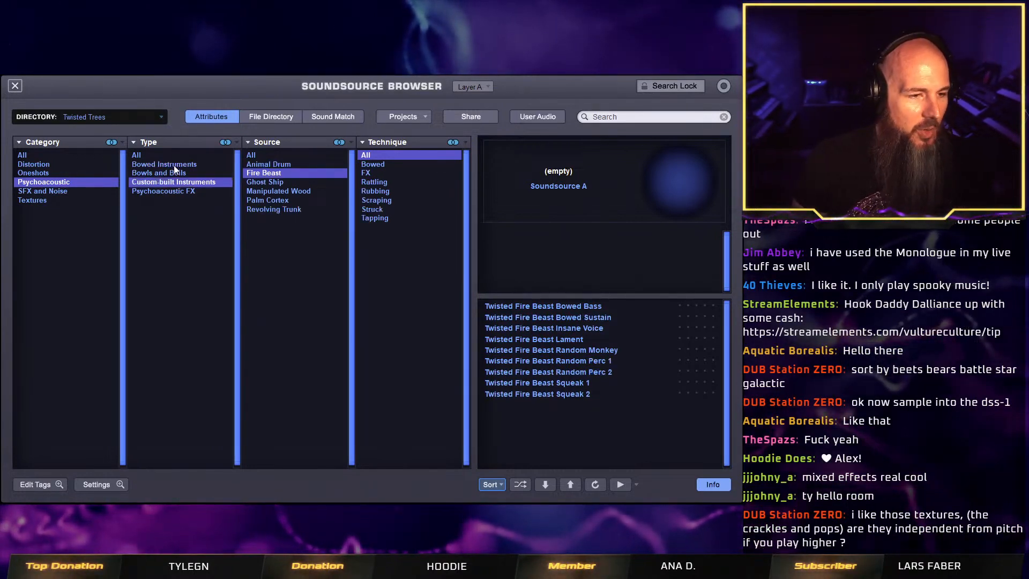
pyautogui.click(173, 173)
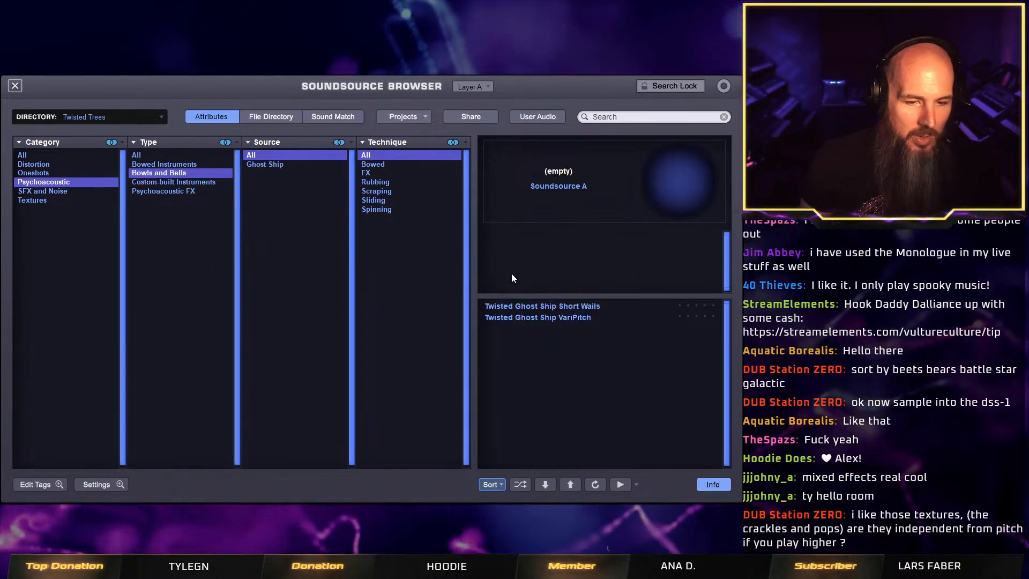
pyautogui.click(534, 309)
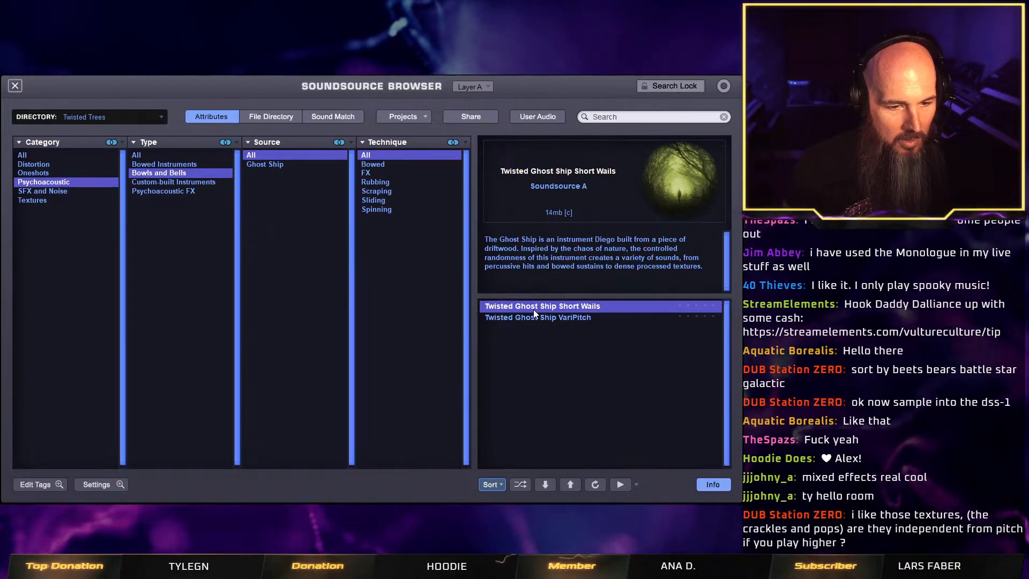
pyautogui.click(586, 317)
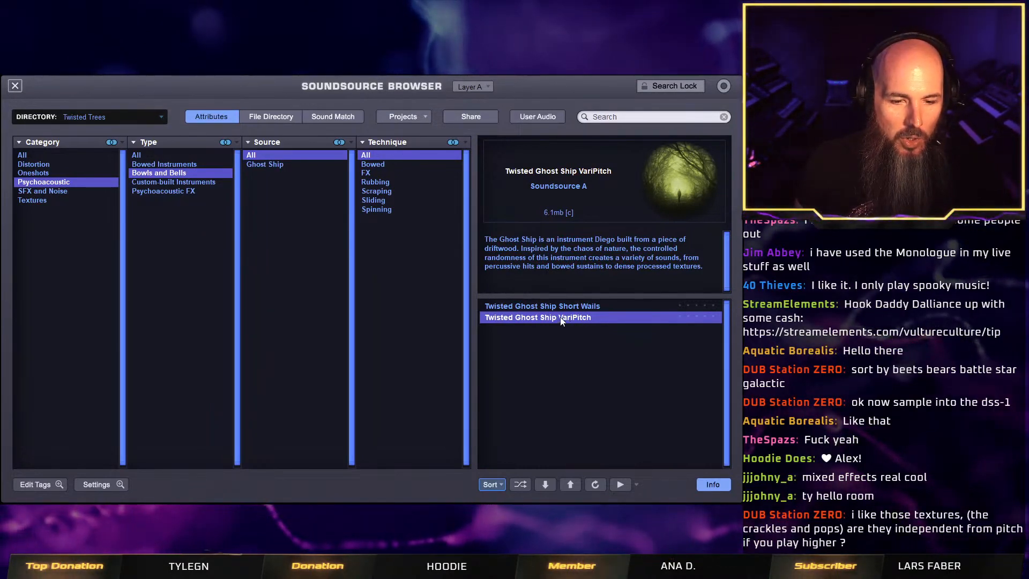
pyautogui.click(15, 86)
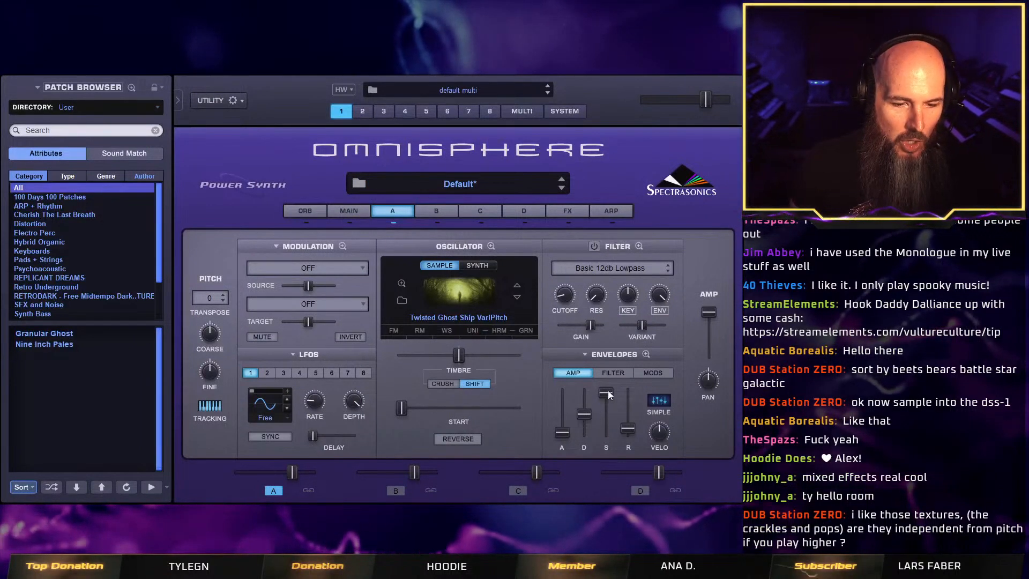
# Lengthen the release of layer A's amp envelope to about the middle of its range, and switch layer A off.
pyautogui.moveTo(625, 424); pyautogui.dragTo(629, 418)
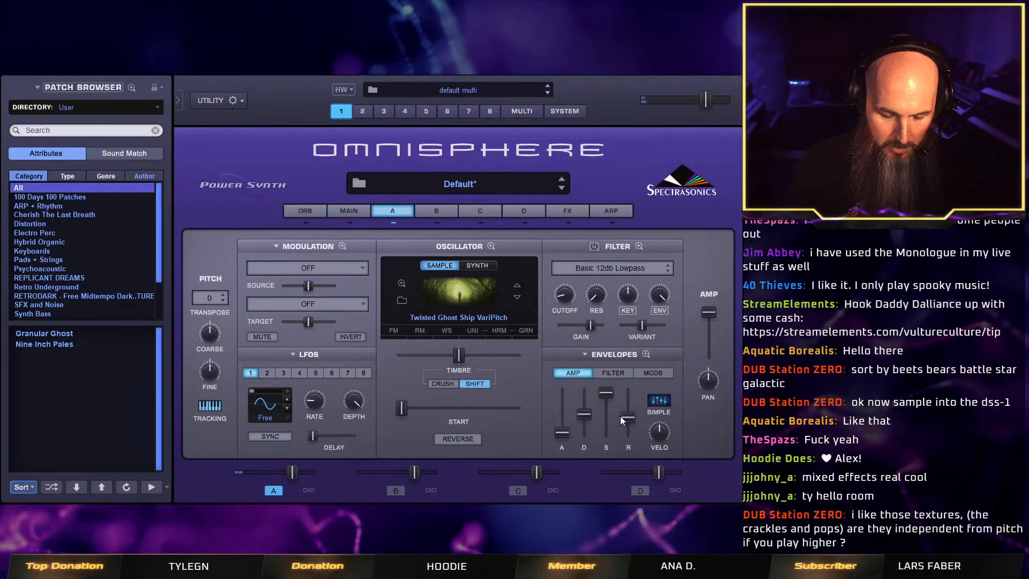
pyautogui.moveTo(632, 415)
pyautogui.moveTo(632, 414); pyautogui.dragTo(636, 407)
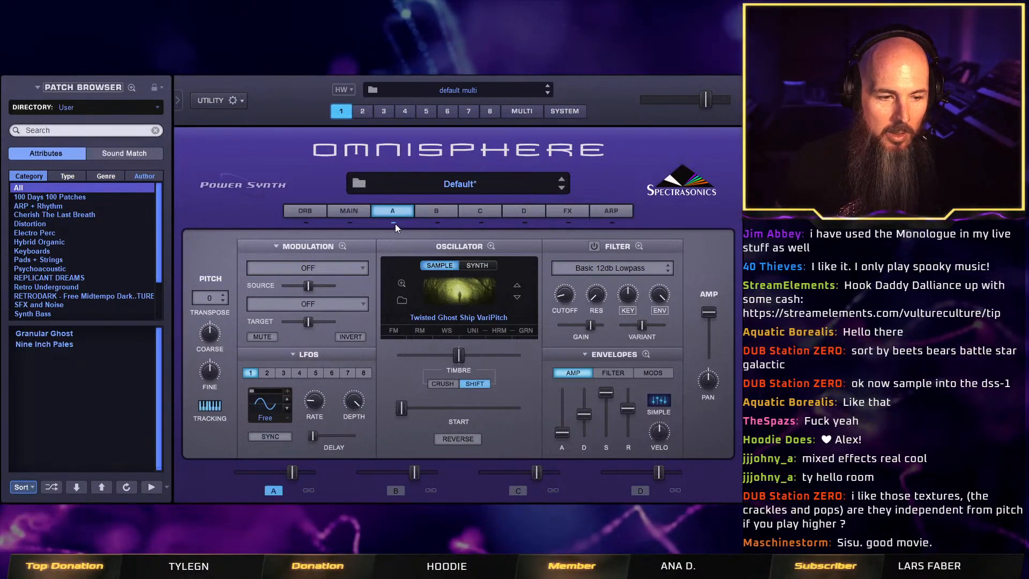
pyautogui.click(275, 491)
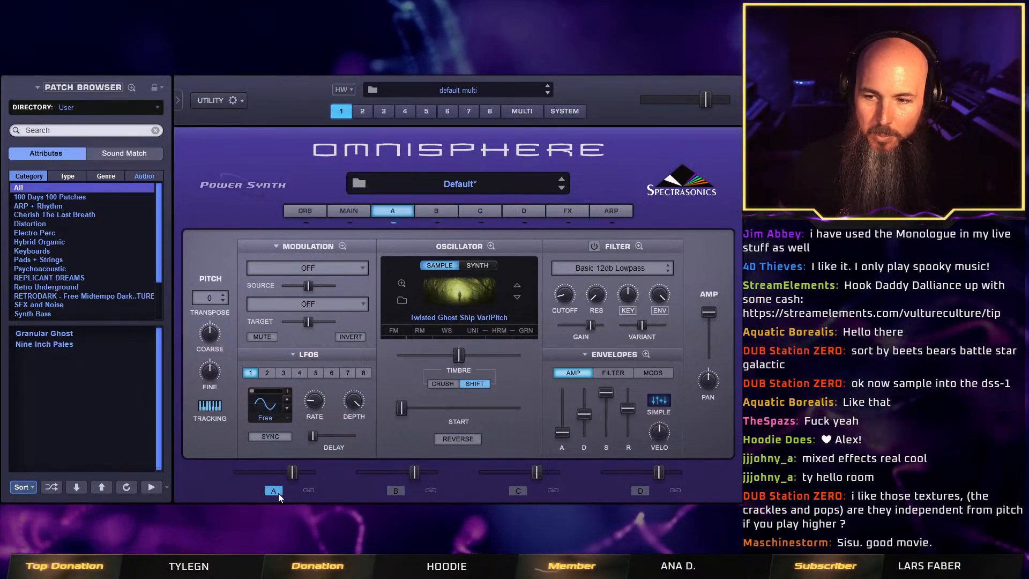
pyautogui.click(275, 491)
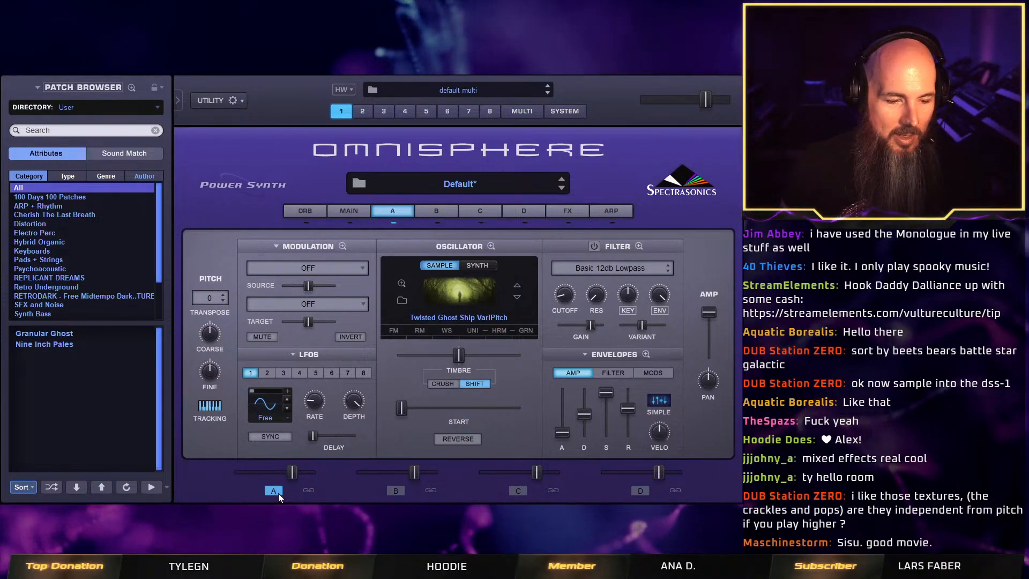
# Set layer B's synth oscillator to the Juno 60 Saw PWM+ waveform from the classic sawtooth waveforms.
pyautogui.click(445, 212)
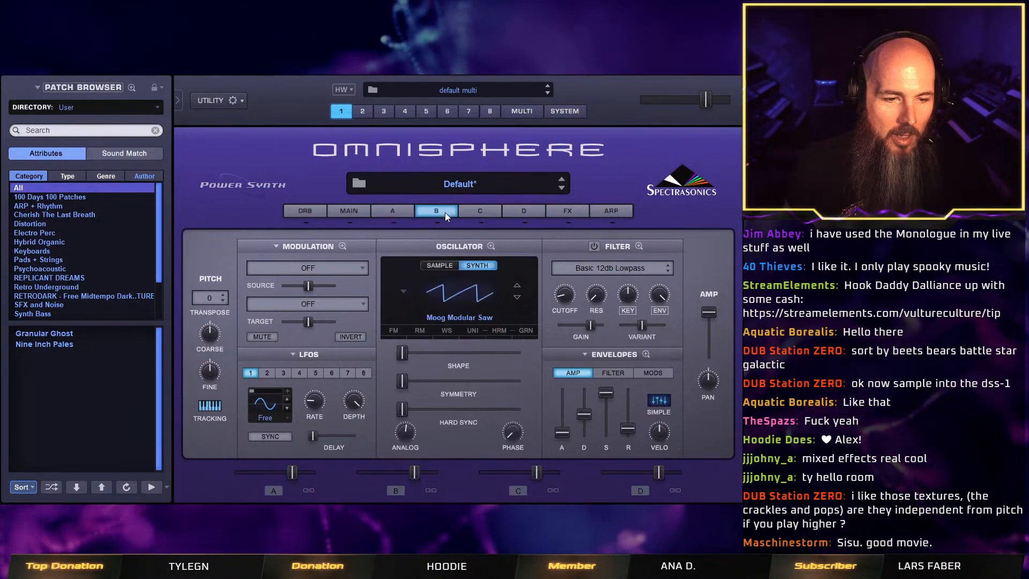
pyautogui.click(450, 295)
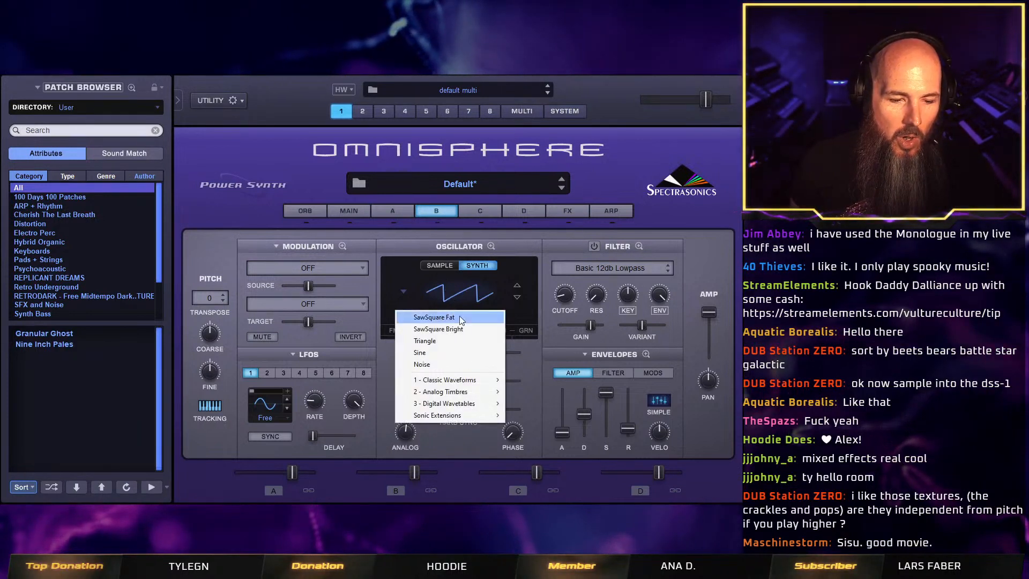
pyautogui.moveTo(484, 401)
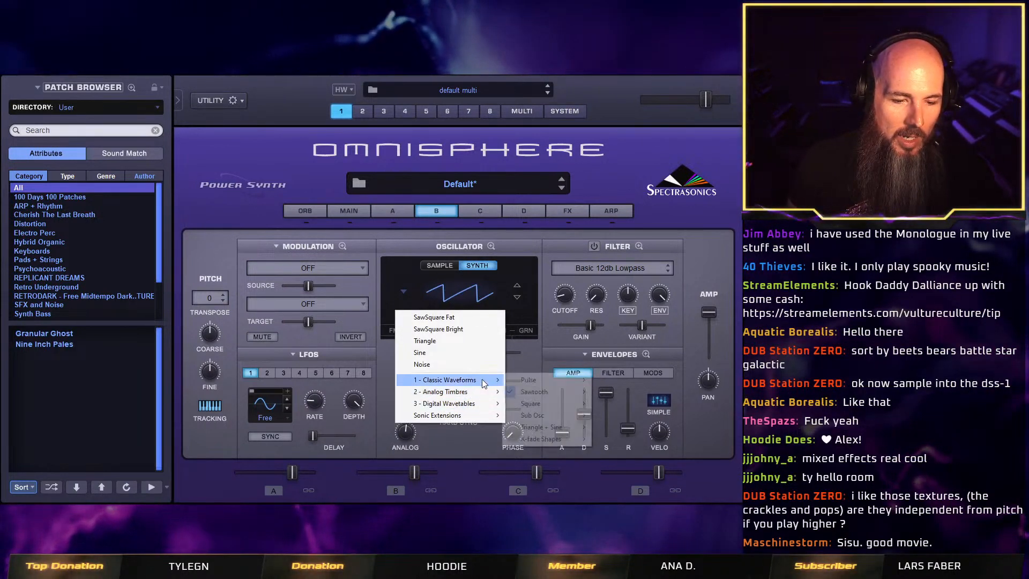
pyautogui.moveTo(471, 417)
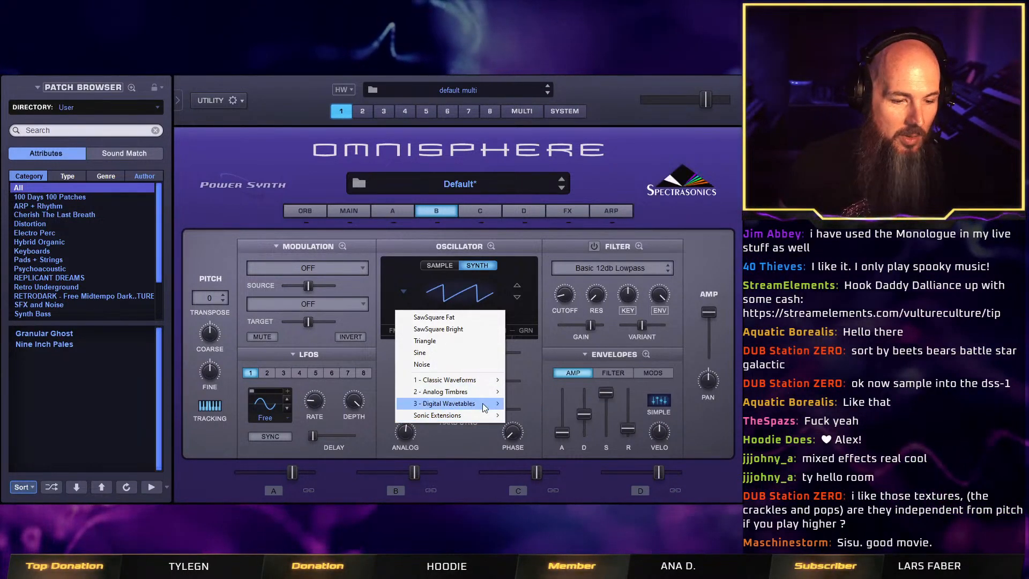
pyautogui.moveTo(492, 381)
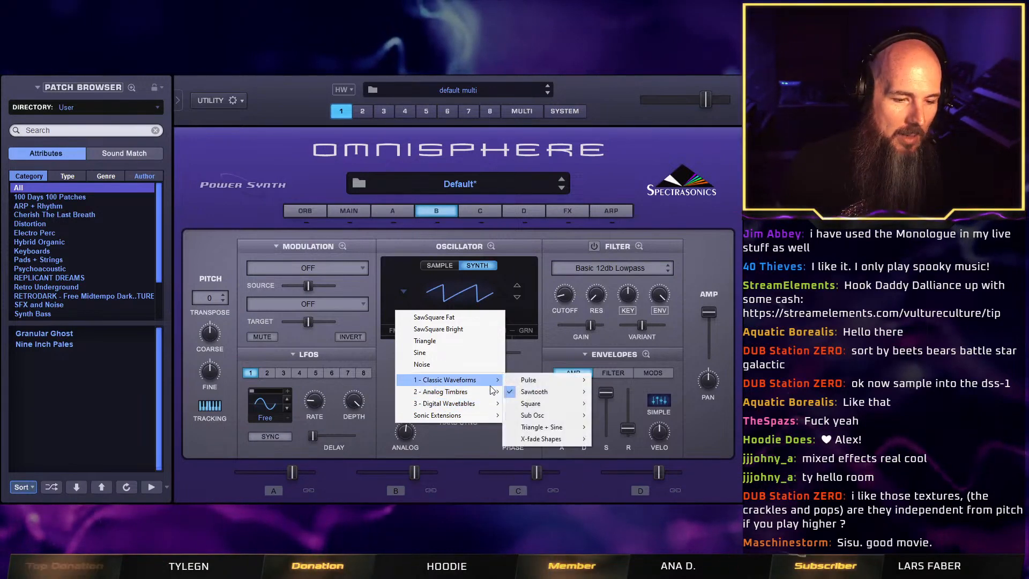
pyautogui.moveTo(530, 396)
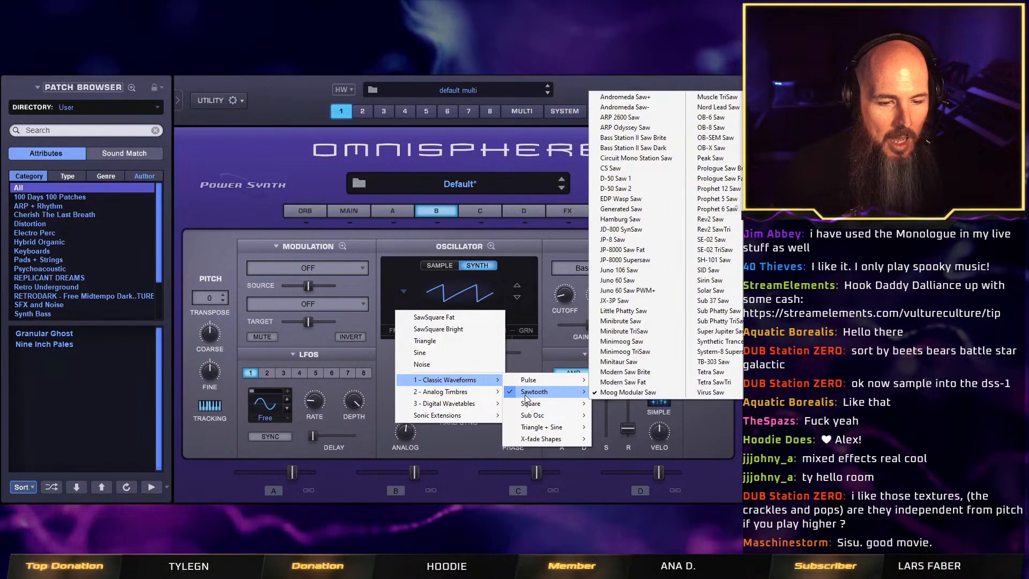
pyautogui.click(643, 291)
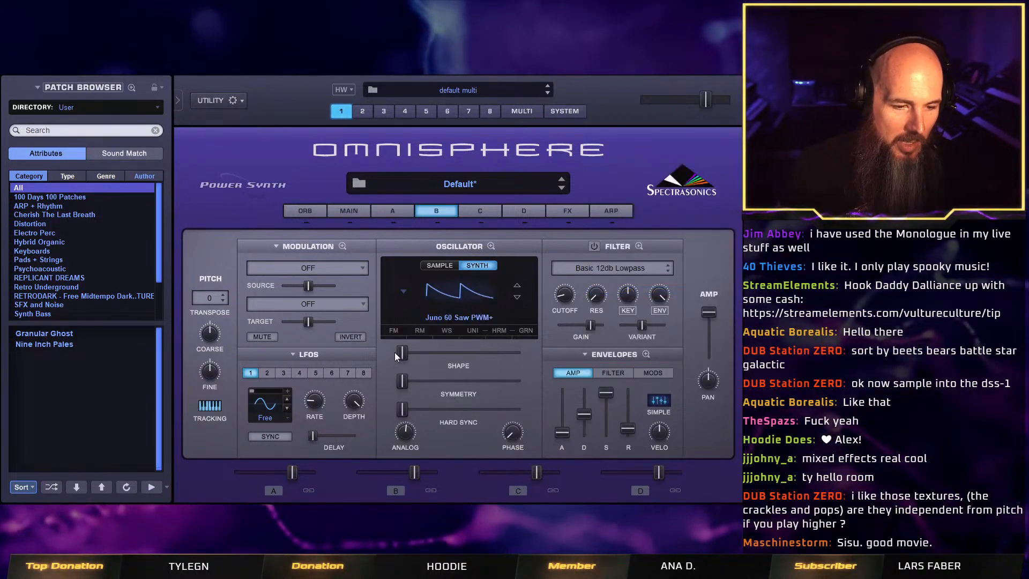
# Switch layer B on, try out its oscillator's Shape range, and set Shape to the midpoint.
pyautogui.moveTo(410, 353); pyautogui.dragTo(454, 368)
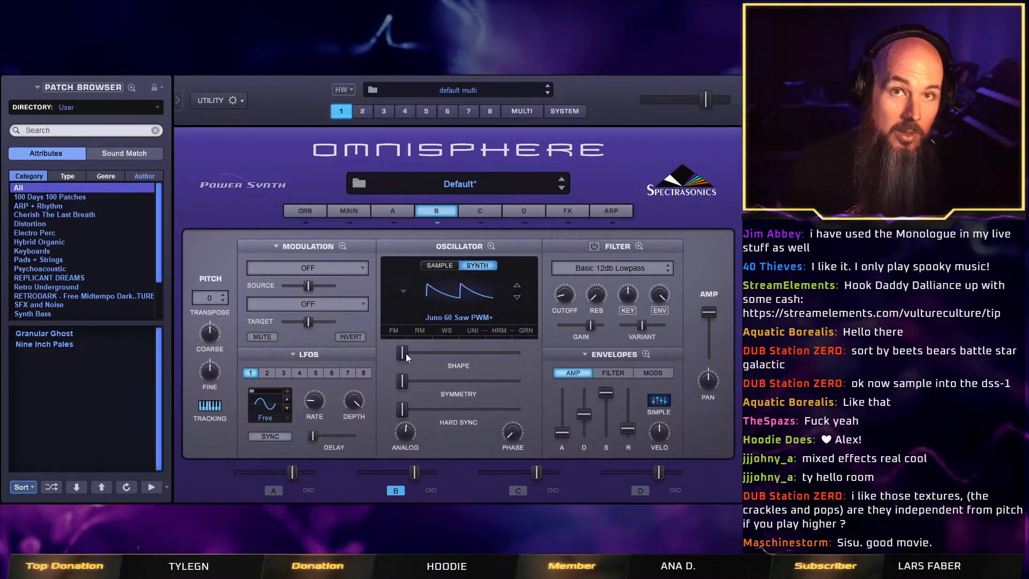
pyautogui.moveTo(404, 353); pyautogui.dragTo(453, 368)
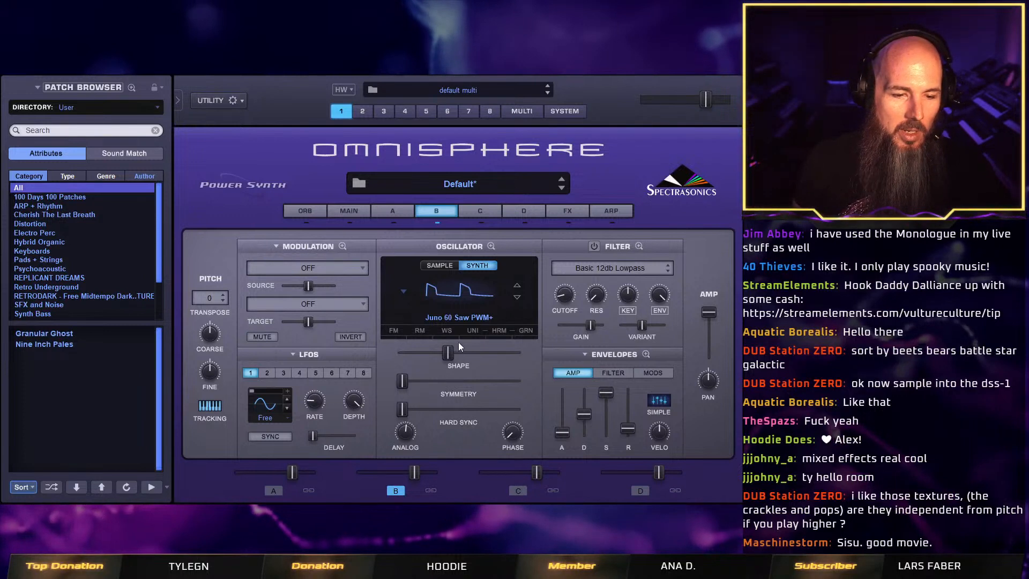
pyautogui.moveTo(448, 352); pyautogui.dragTo(415, 360)
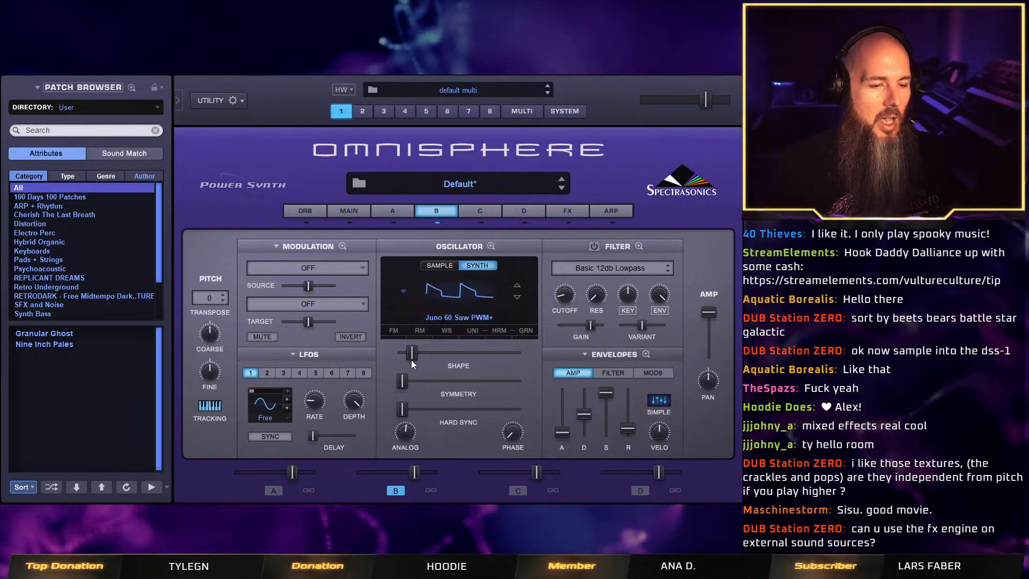
pyautogui.moveTo(414, 355); pyautogui.dragTo(459, 352)
# Modulate layer B's oscillator Shape with LFO1 and slightly lower layer B's level.
pyautogui.rightClick(459, 352)
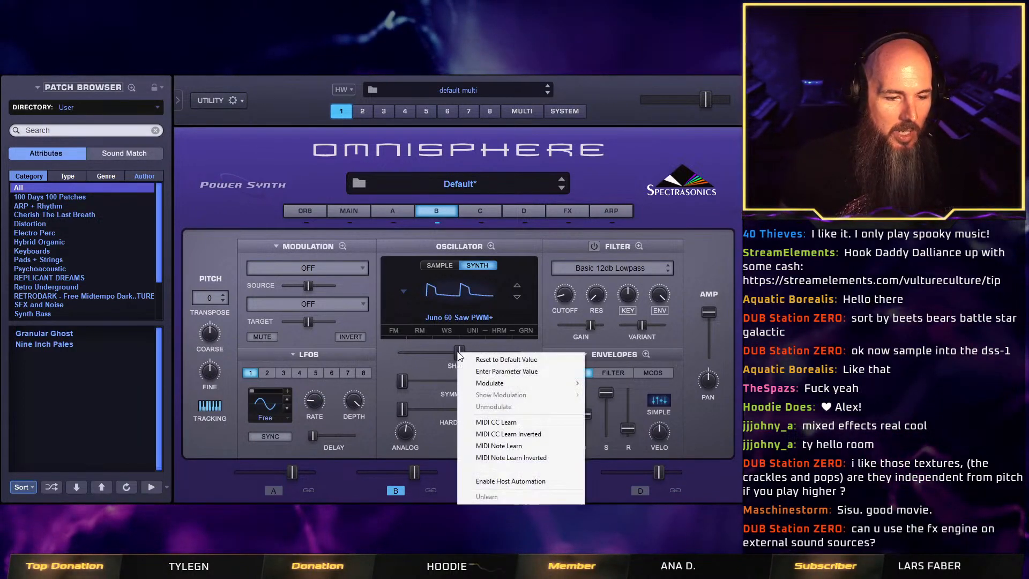
pyautogui.moveTo(559, 391)
pyautogui.click(611, 383)
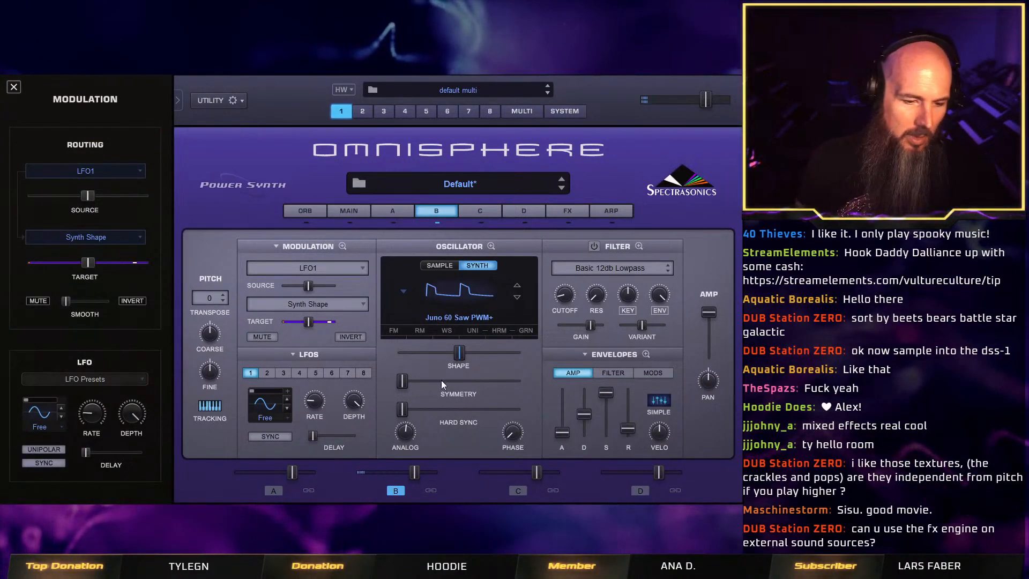
pyautogui.moveTo(406, 476); pyautogui.dragTo(405, 476)
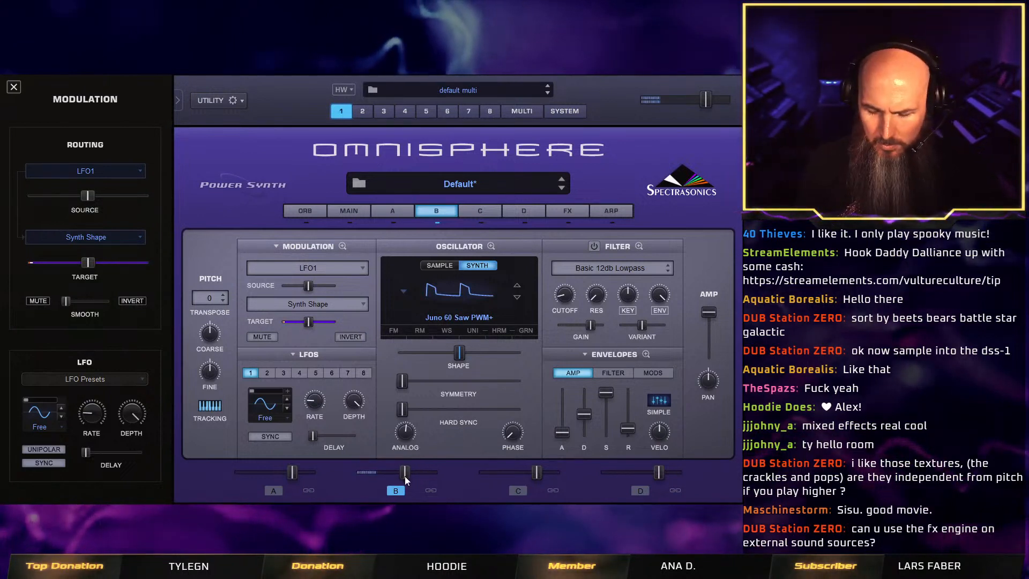
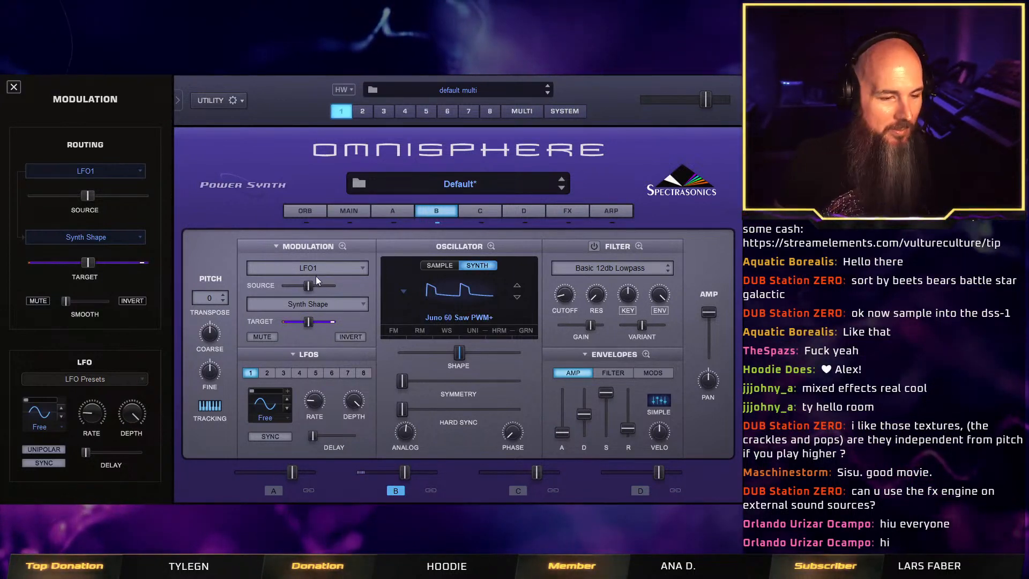
# Adjust LFO1's rate and slightly lower the source amount of its modulation on layer B's Synth Shape.
pyautogui.moveTo(310, 286)
pyautogui.mouseDown()
pyautogui.moveTo(332, 291)
pyautogui.moveTo(311, 287)
pyautogui.mouseUp()
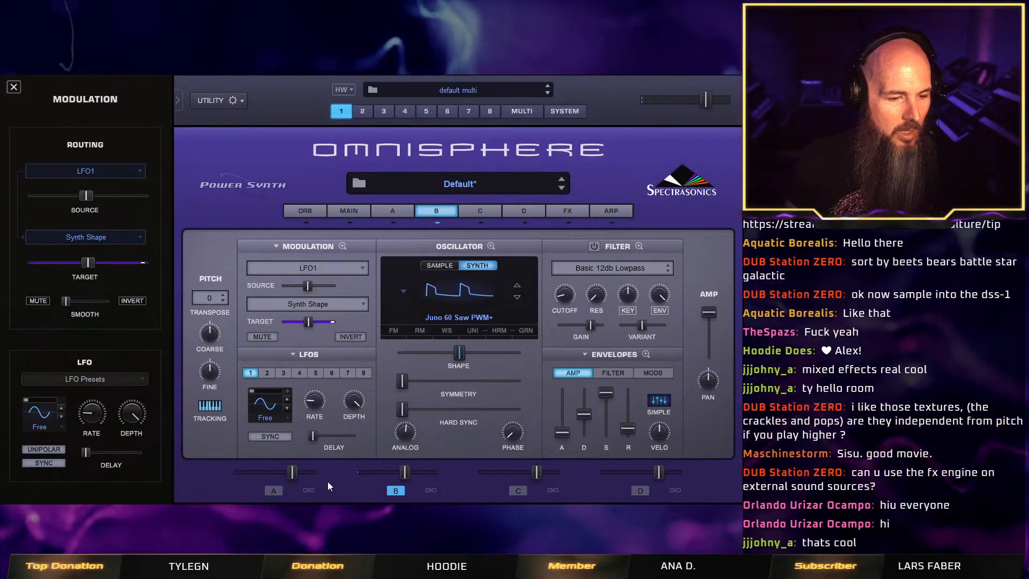
pyautogui.moveTo(319, 396)
pyautogui.moveTo(319, 397); pyautogui.dragTo(326, 392)
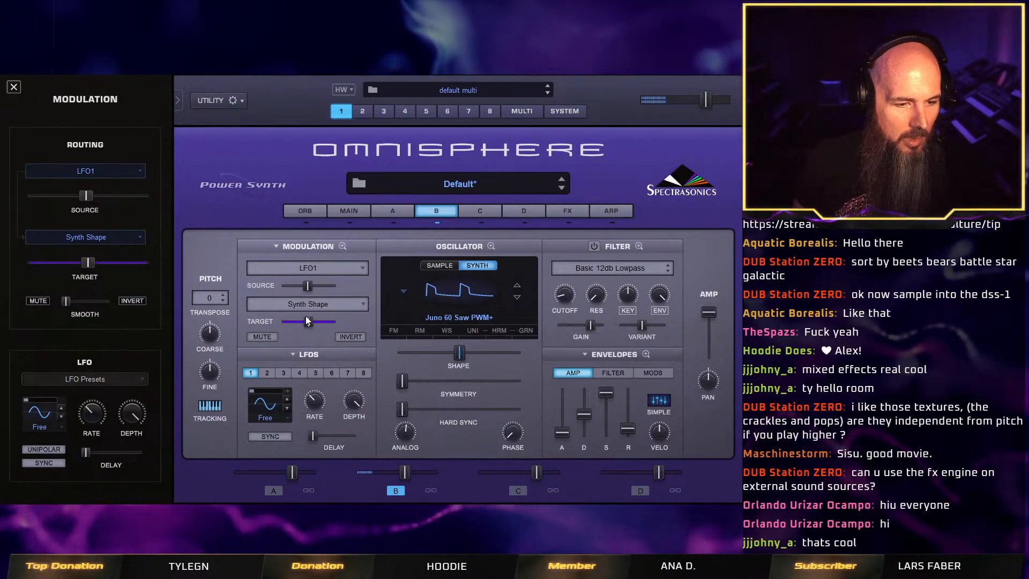
pyautogui.moveTo(308, 288)
pyautogui.mouseDown()
pyautogui.moveTo(279, 290)
pyautogui.moveTo(320, 291)
pyautogui.moveTo(274, 290)
pyautogui.moveTo(320, 295)
pyautogui.moveTo(282, 295)
pyautogui.moveTo(303, 296)
pyautogui.mouseUp()
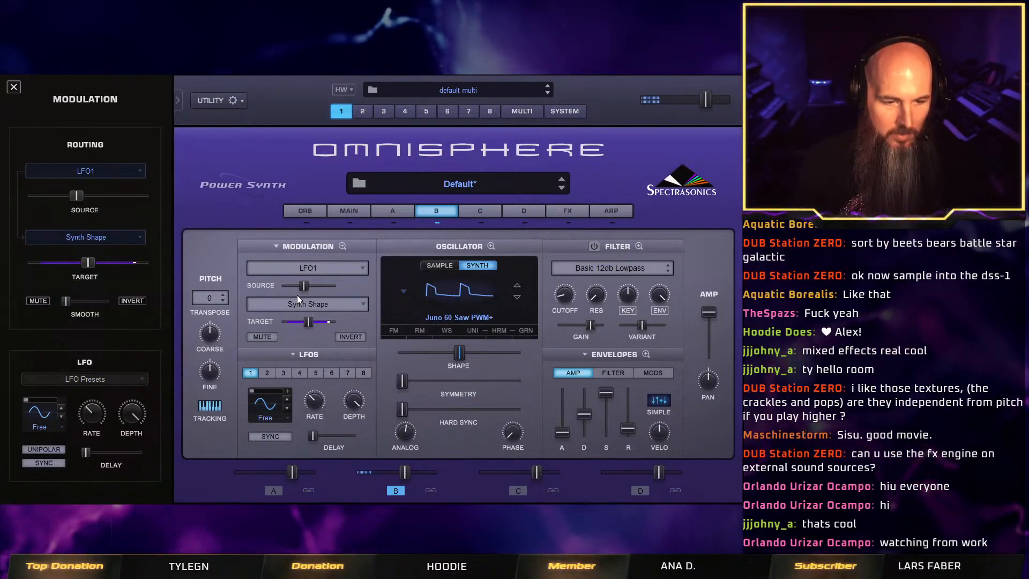
# Enable unison on layer B's oscillator with Detune at minimum and Drift at about a third, and switch the layer's filter on.
pyautogui.click(475, 331)
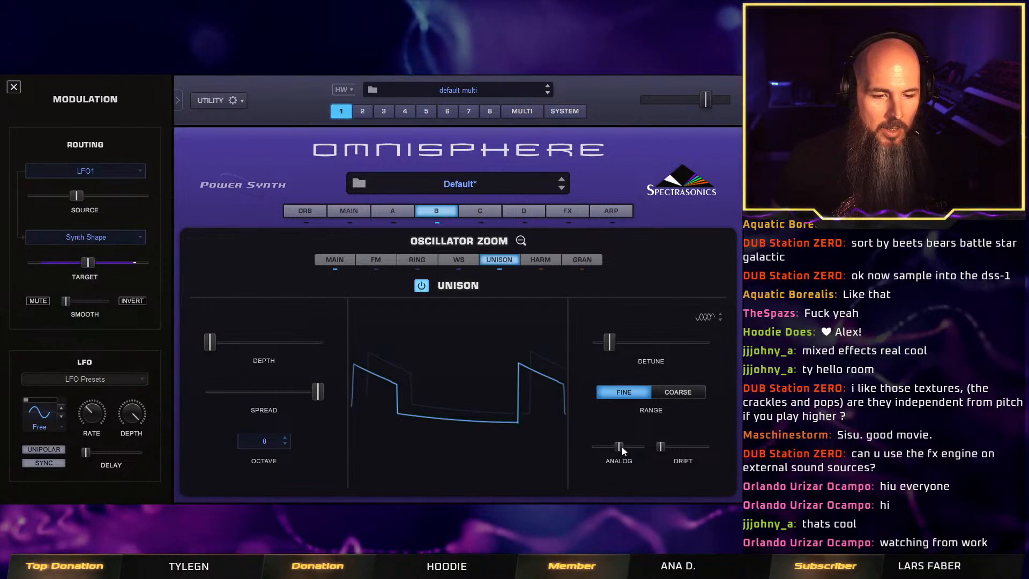
pyautogui.moveTo(609, 343); pyautogui.dragTo(569, 349)
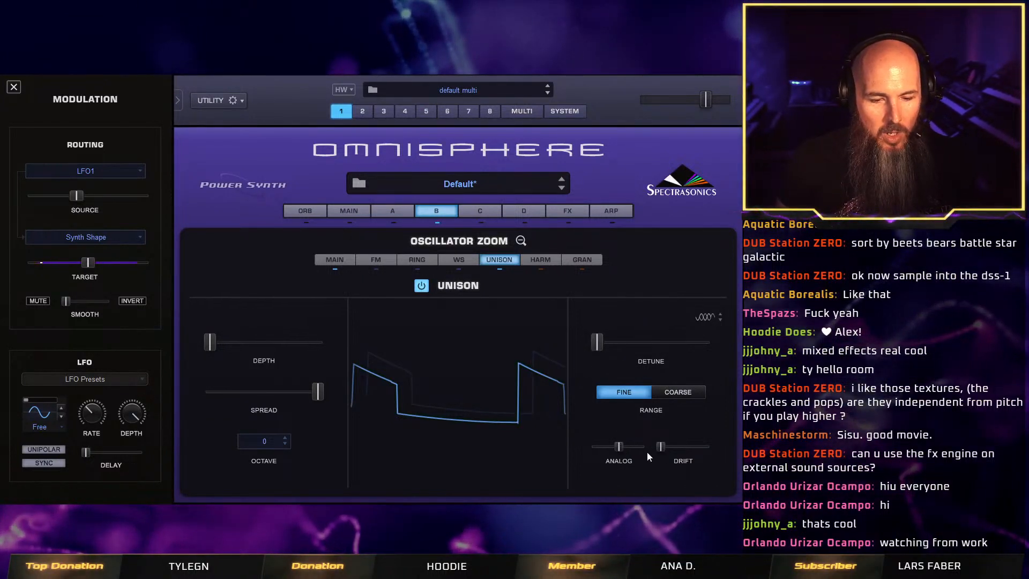
pyautogui.moveTo(664, 447); pyautogui.dragTo(695, 445)
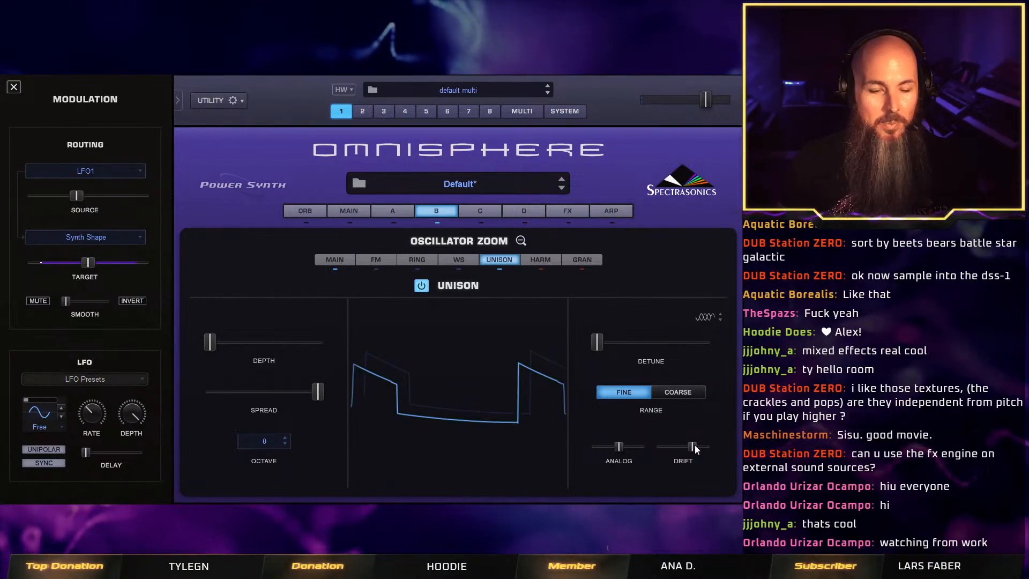
pyautogui.moveTo(693, 447); pyautogui.dragTo(679, 447)
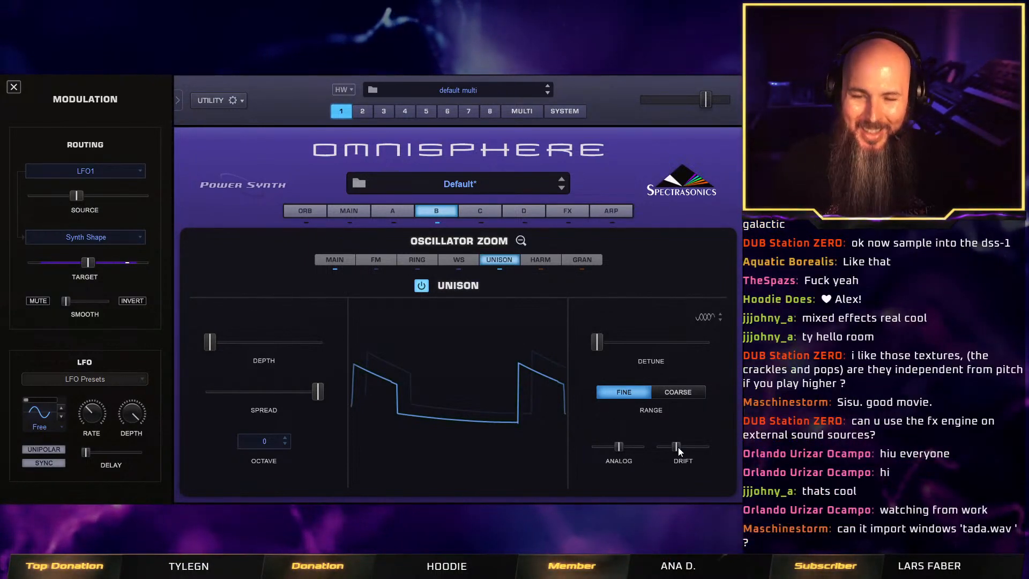
pyautogui.click(520, 241)
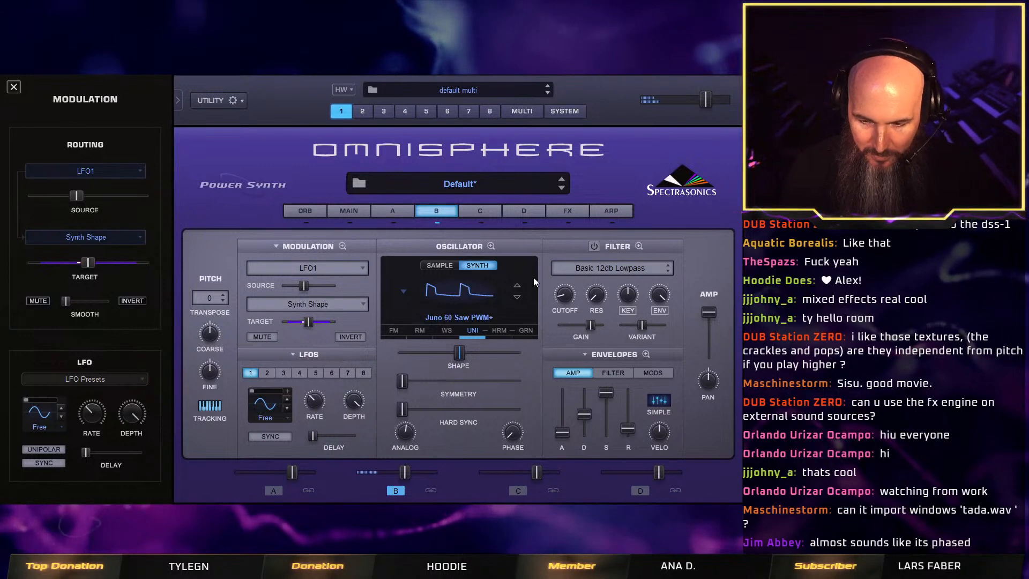
pyautogui.click(593, 247)
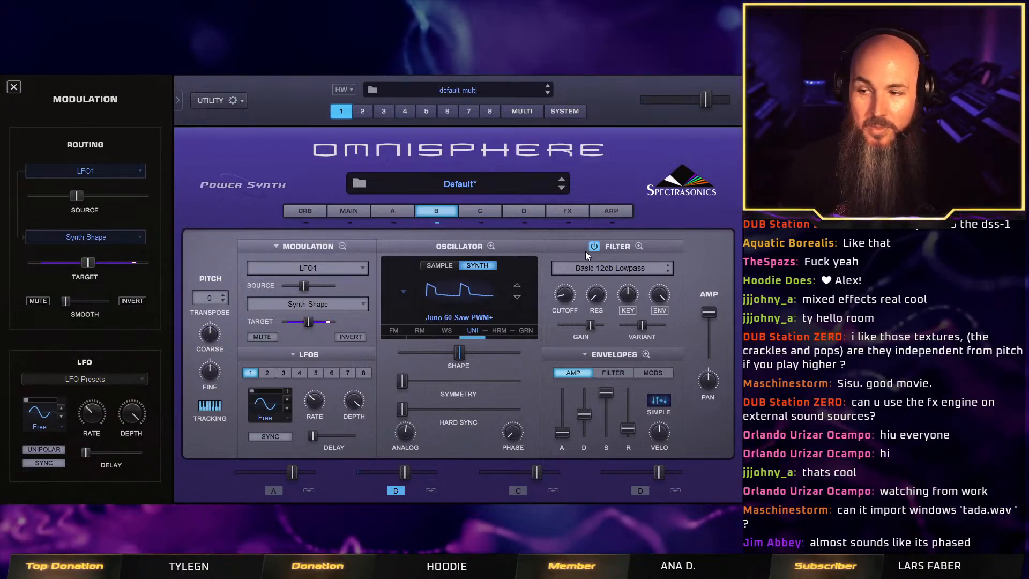
# Try out the Depth and Spread ranges of layer B's unison, returning Depth to minimum and Spread to maximum.
pyautogui.click(474, 330)
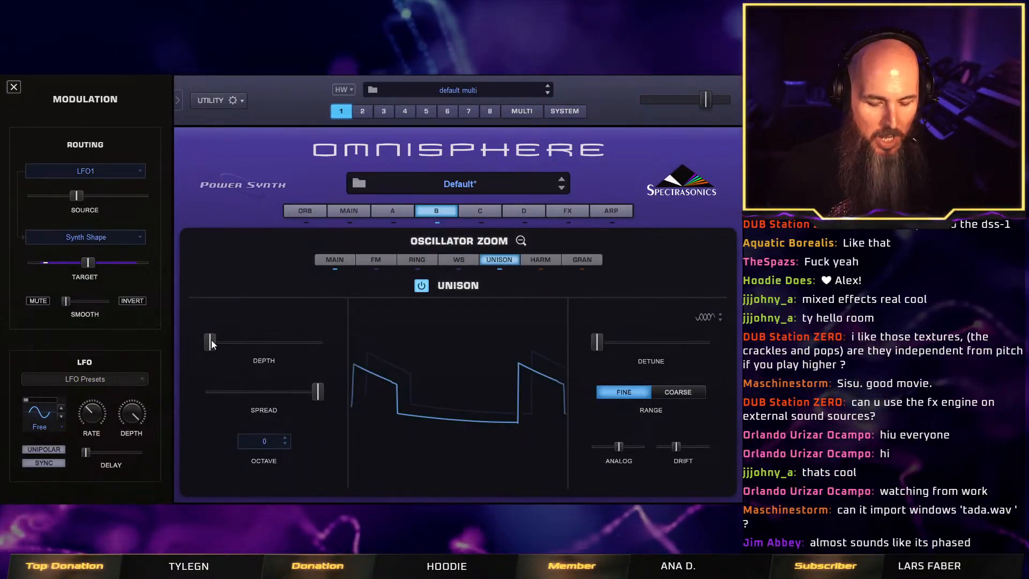
pyautogui.moveTo(211, 340); pyautogui.dragTo(137, 368)
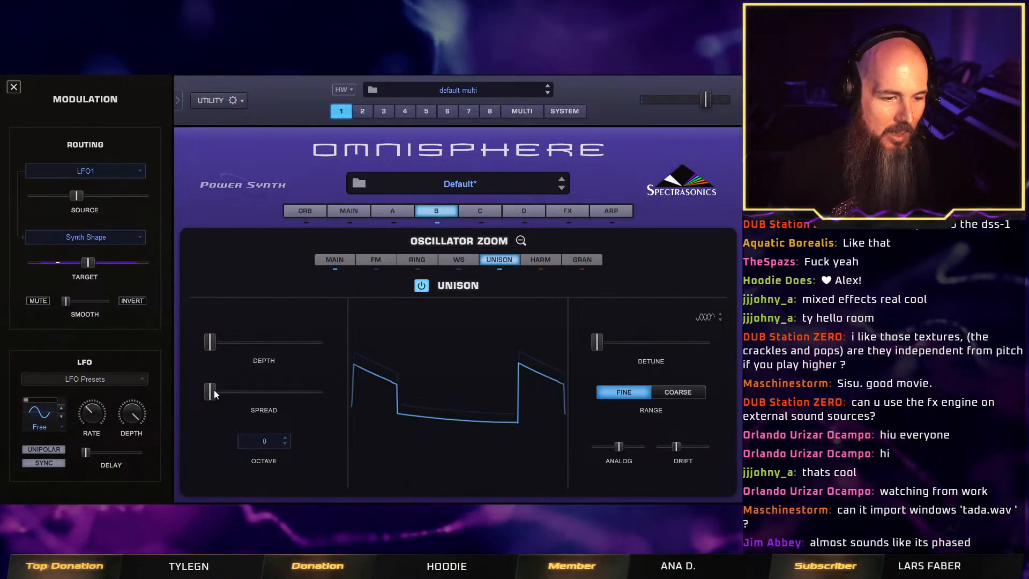
pyautogui.moveTo(214, 390); pyautogui.dragTo(420, 394)
pyautogui.click(521, 240)
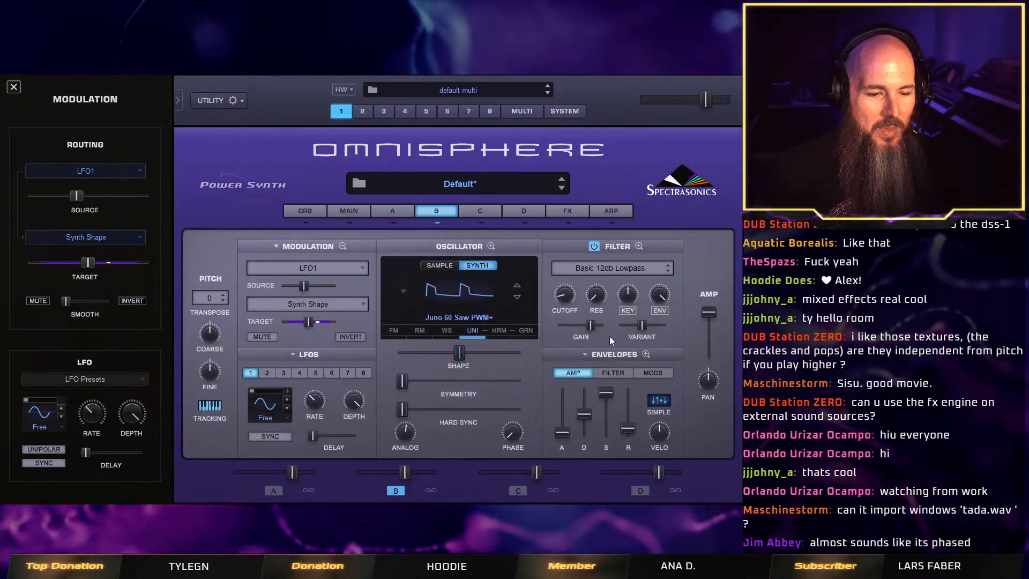
# Lengthen the attack of layer B's filter envelope slightly and set its release to 5.16 secs.
pyautogui.click(608, 374)
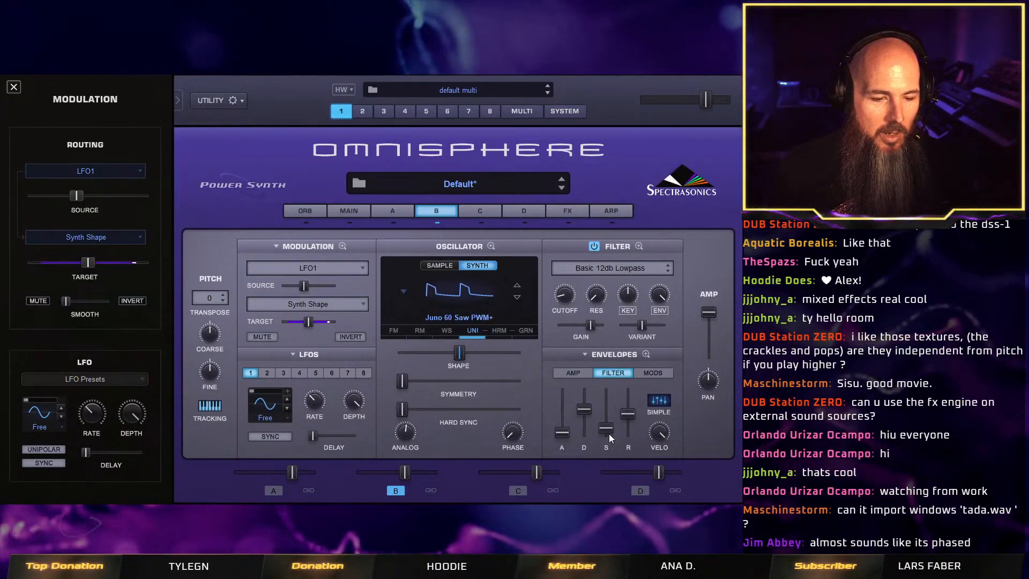
pyautogui.moveTo(570, 436); pyautogui.dragTo(567, 427)
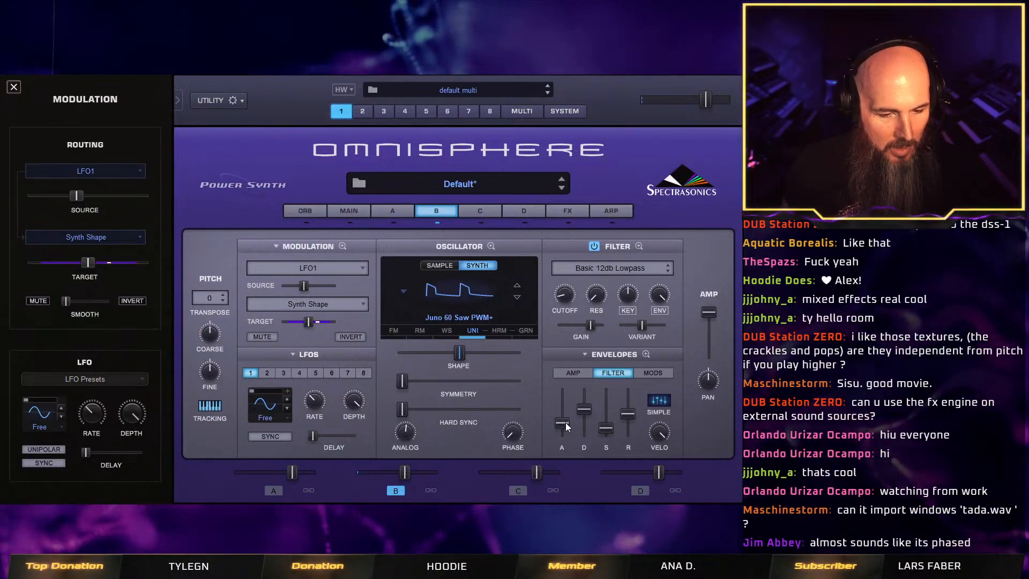
pyautogui.moveTo(633, 416); pyautogui.dragTo(632, 412)
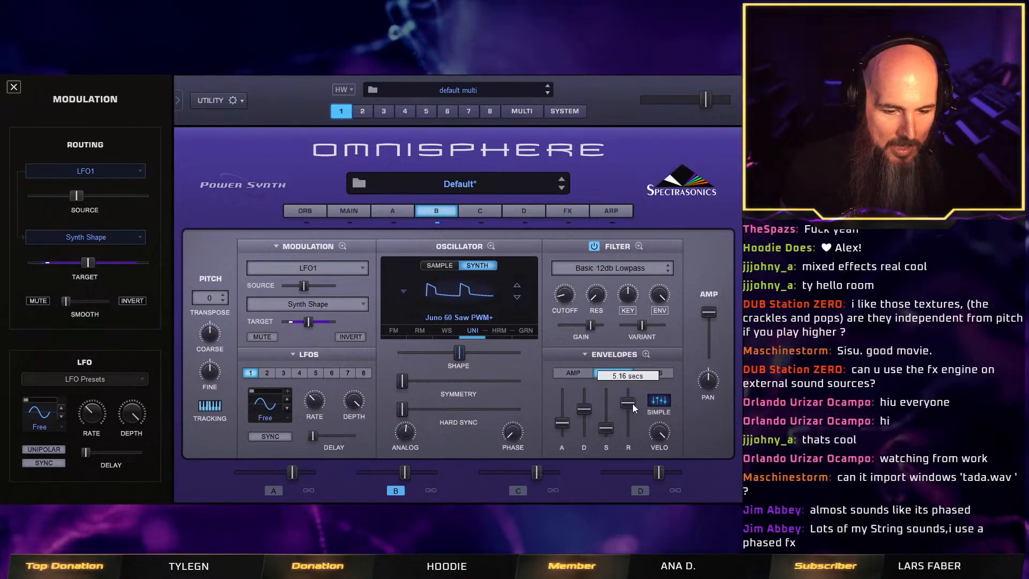
# Lengthen layer B's amp envelope release to about two thirds of its range, and shorten the filter envelope release to just past the midpoint.
pyautogui.click(587, 375)
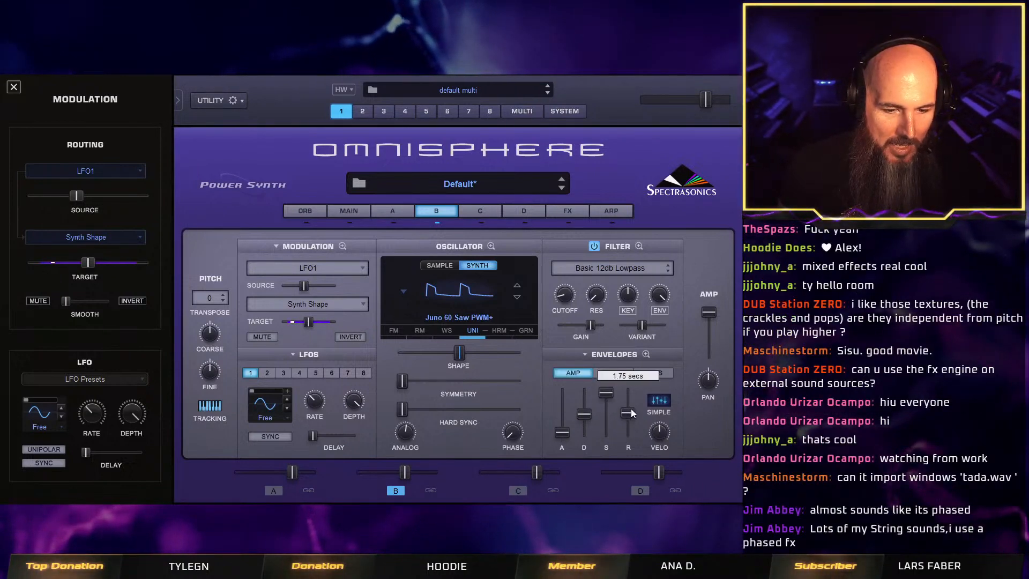
pyautogui.moveTo(632, 409); pyautogui.dragTo(632, 400)
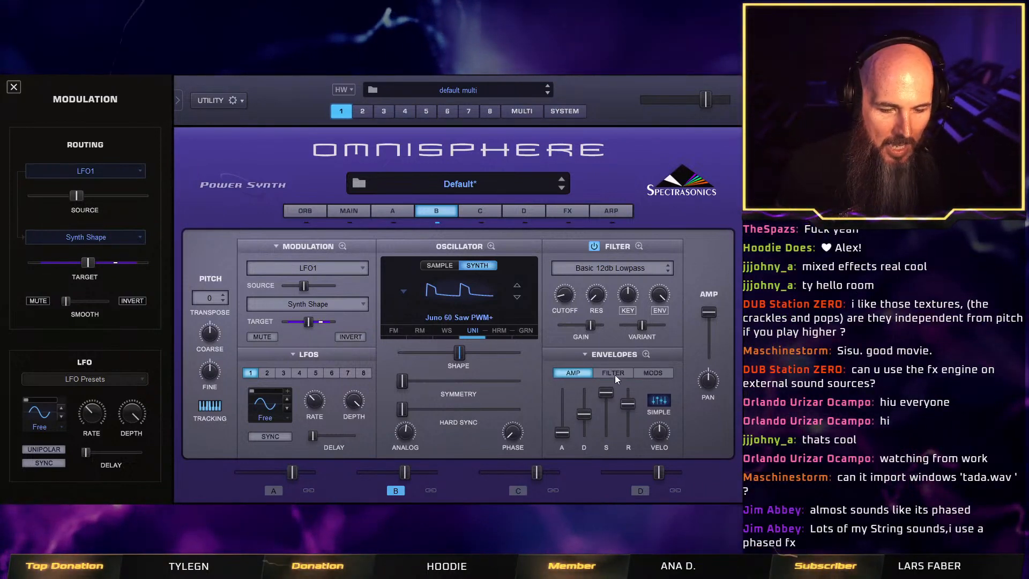
pyautogui.click(615, 374)
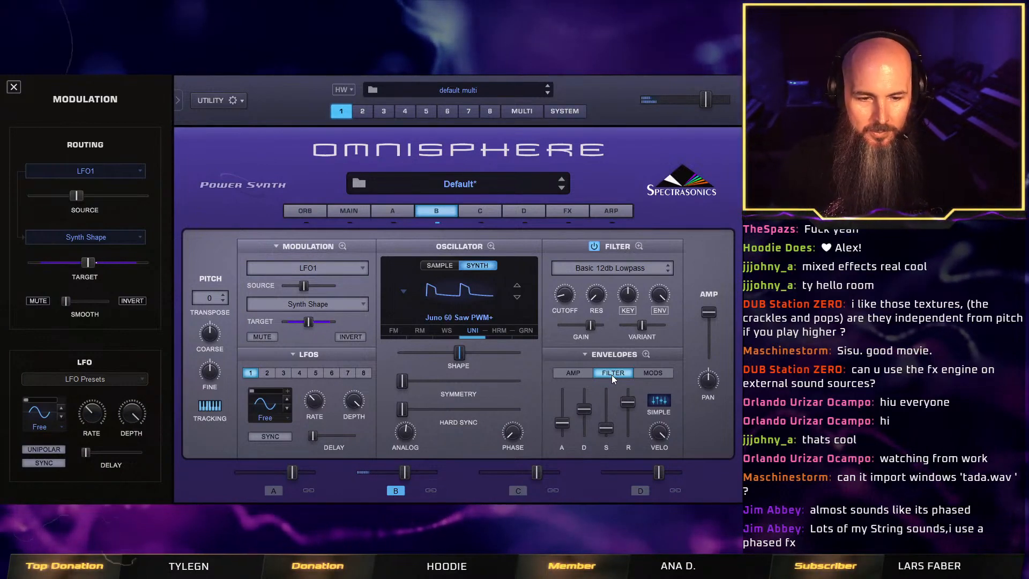
pyautogui.moveTo(628, 403); pyautogui.dragTo(629, 411)
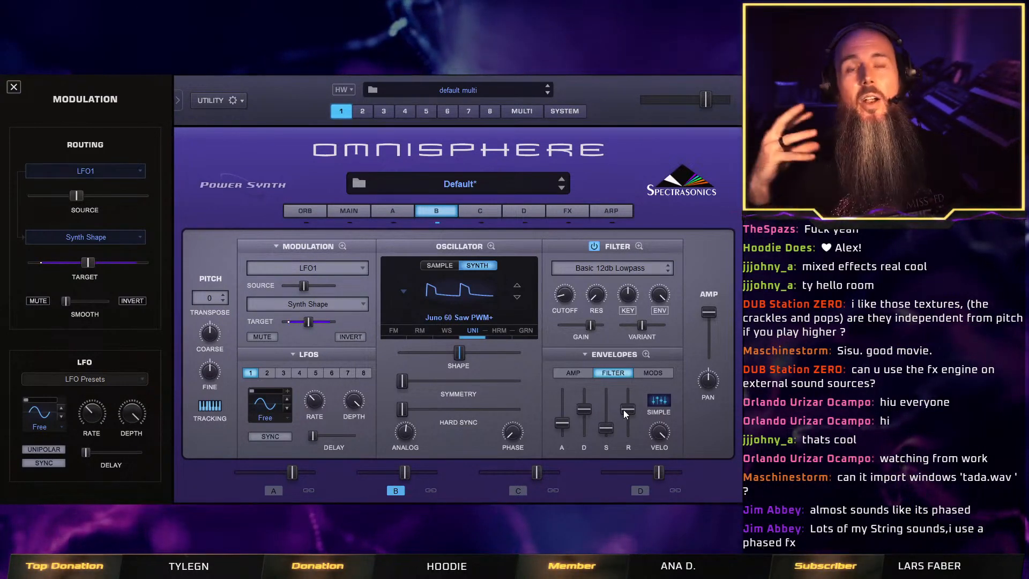
# Copy layer B's filter envelope, paste it onto the amp envelope, and compare the two.
pyautogui.click(584, 354)
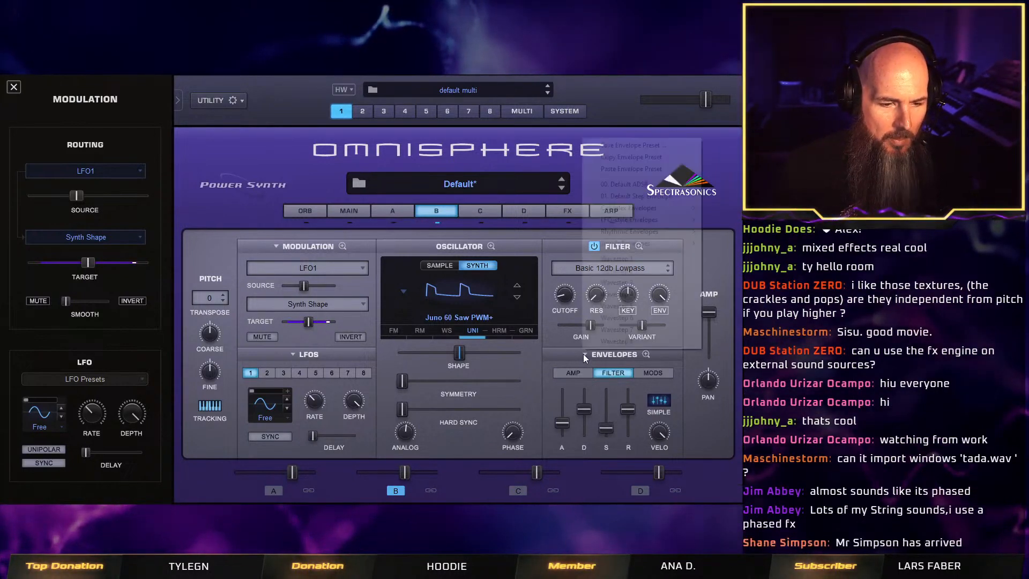
pyautogui.click(652, 160)
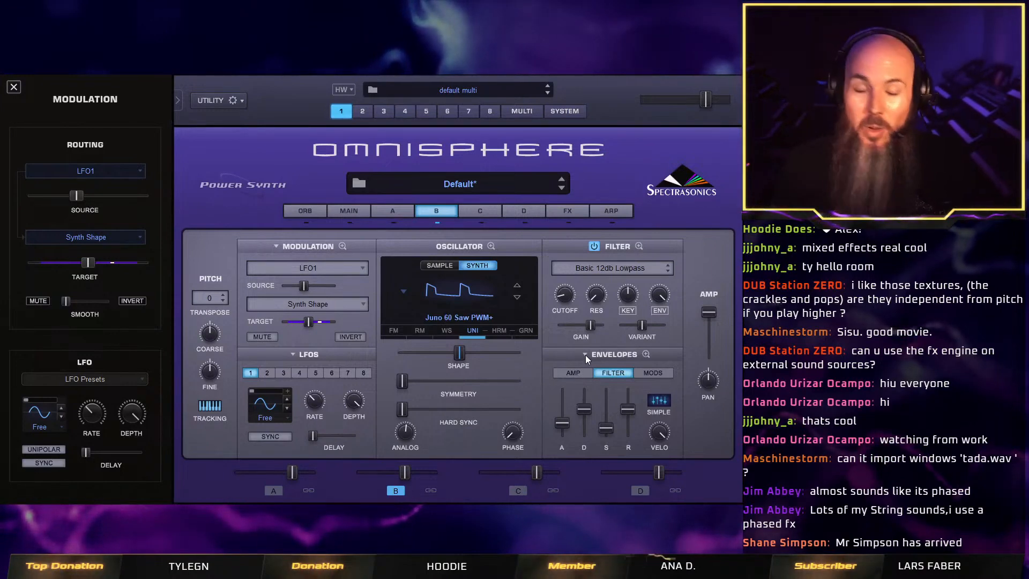
pyautogui.click(585, 372)
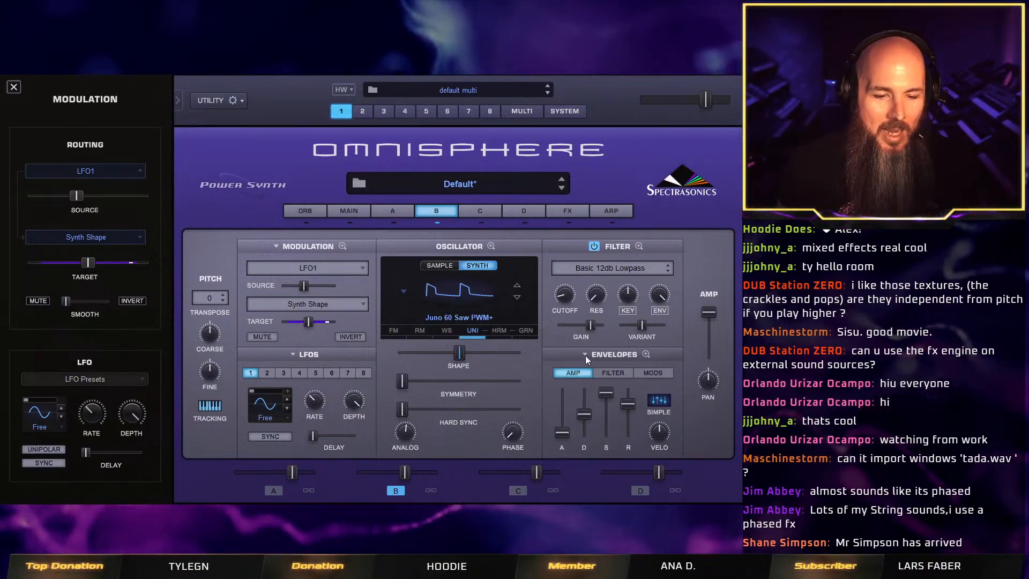
pyautogui.click(585, 355)
pyautogui.click(631, 168)
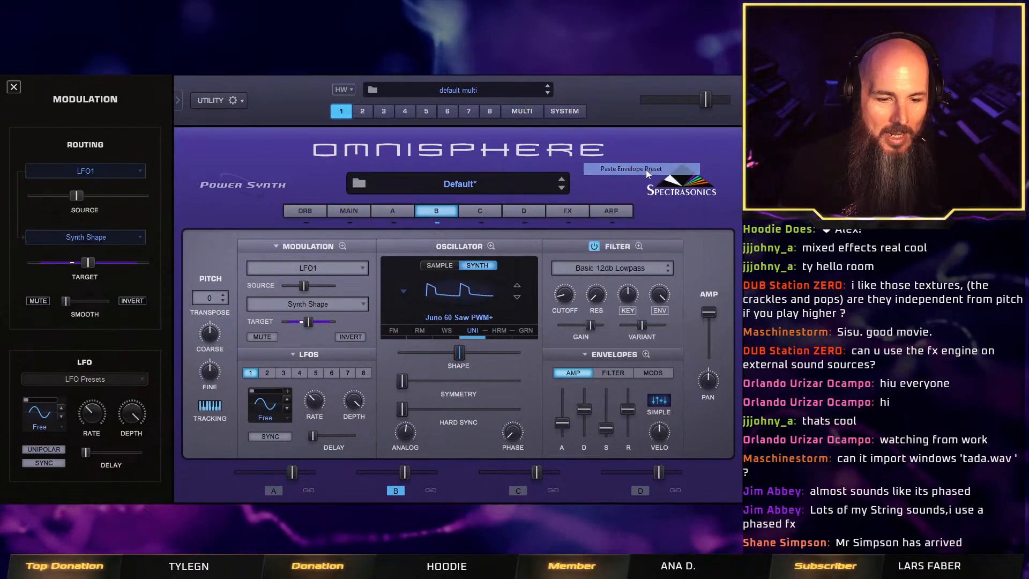
pyautogui.click(612, 370)
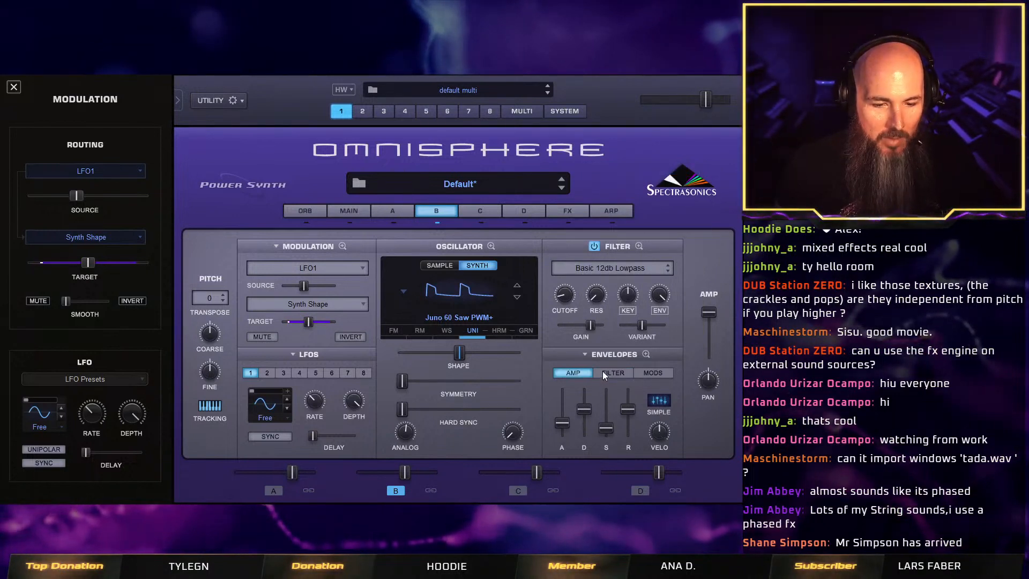
pyautogui.click(589, 374)
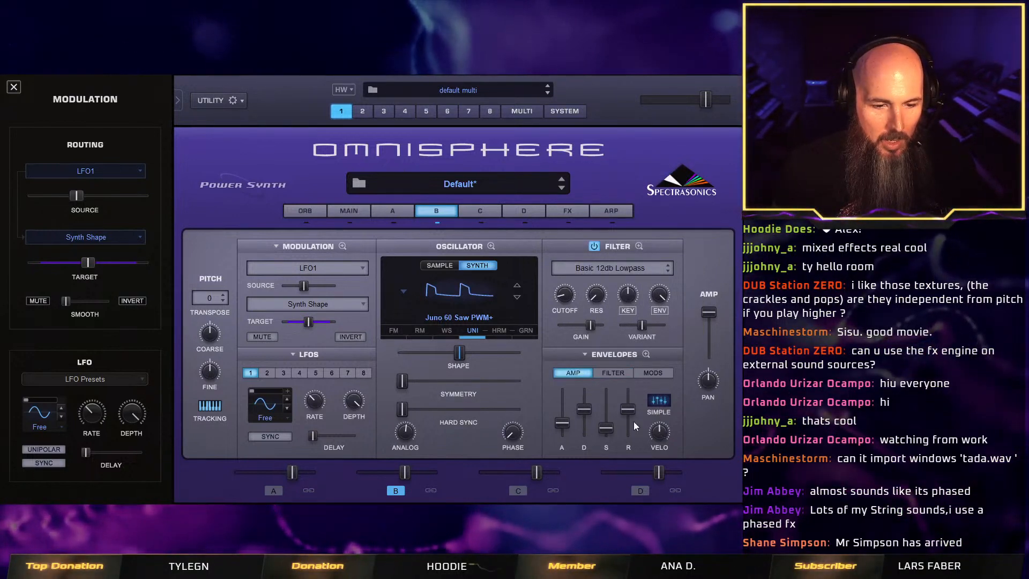
pyautogui.click(613, 374)
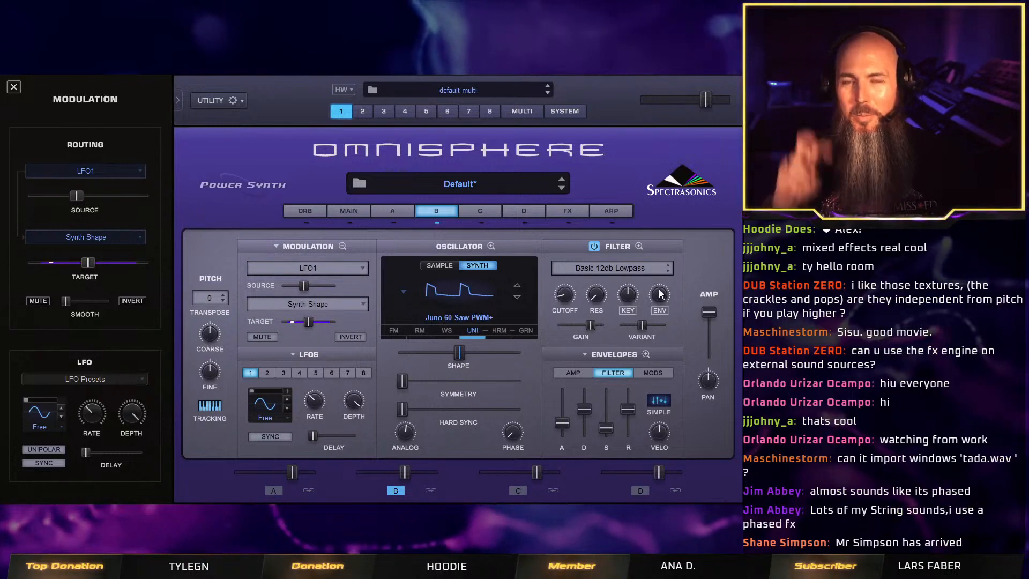
# Set layer B's Filter 1 to LPF Warm 24db after comparing it with LPF UVI 2, and reduce the filter's envelope depth slightly.
pyautogui.click(639, 246)
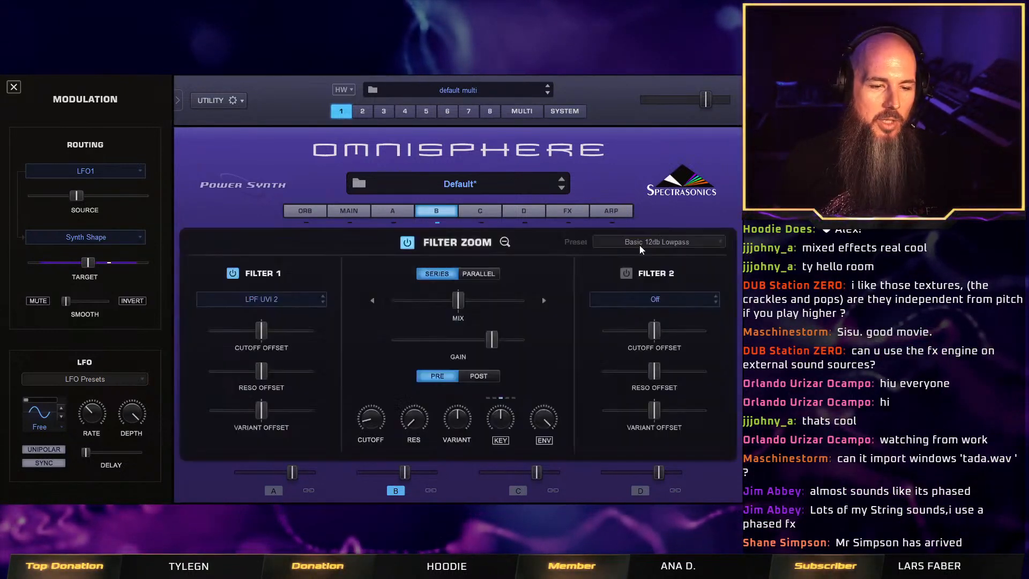
pyautogui.click(283, 299)
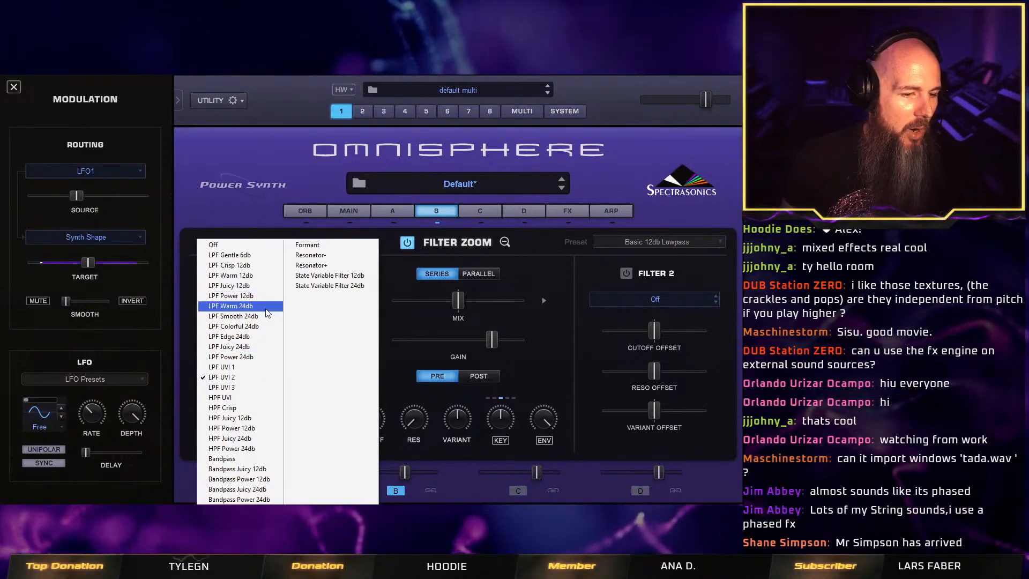
pyautogui.click(266, 307)
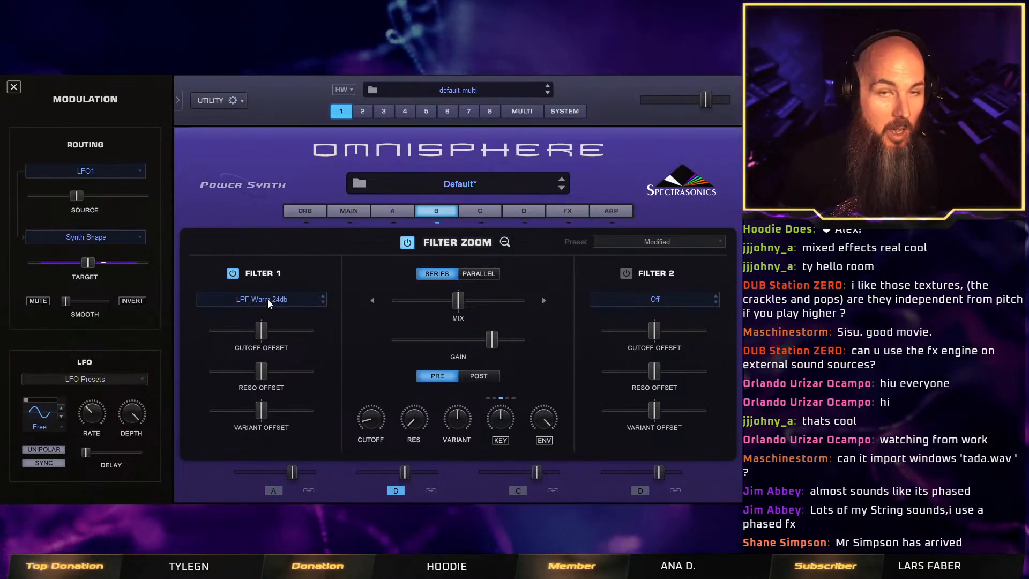
pyautogui.click(268, 309)
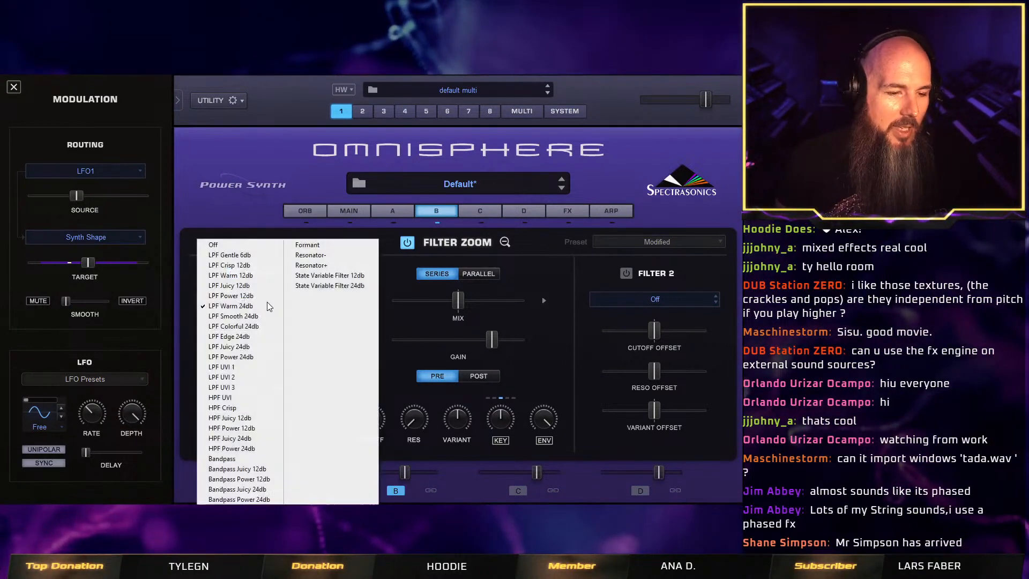
pyautogui.click(264, 379)
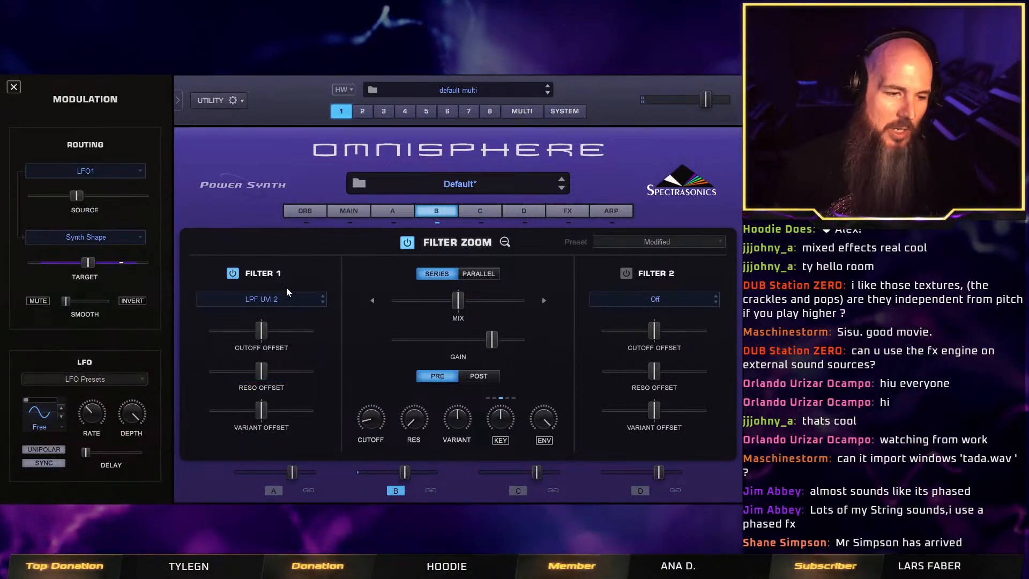
pyautogui.click(288, 302)
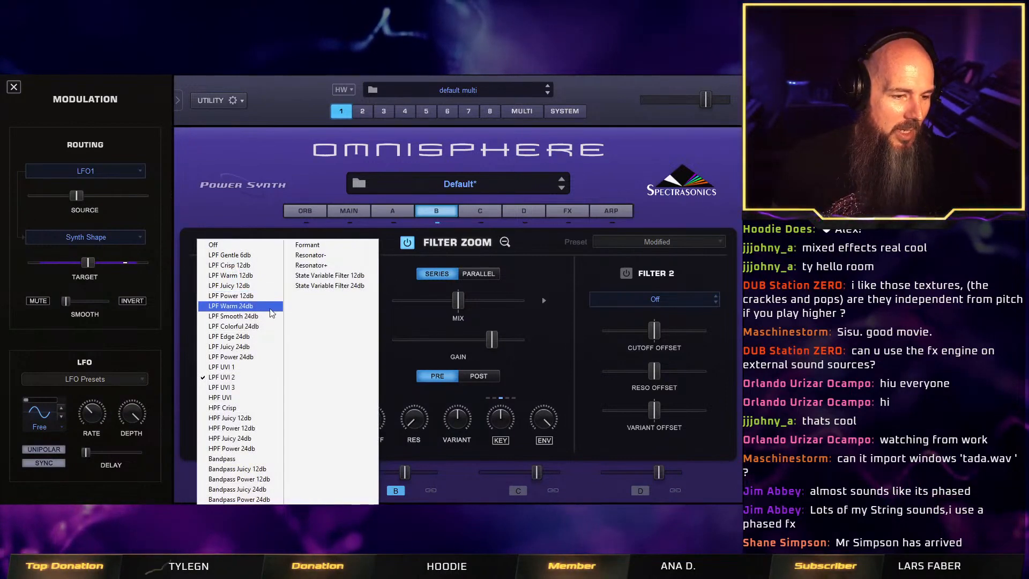
pyautogui.click(271, 313)
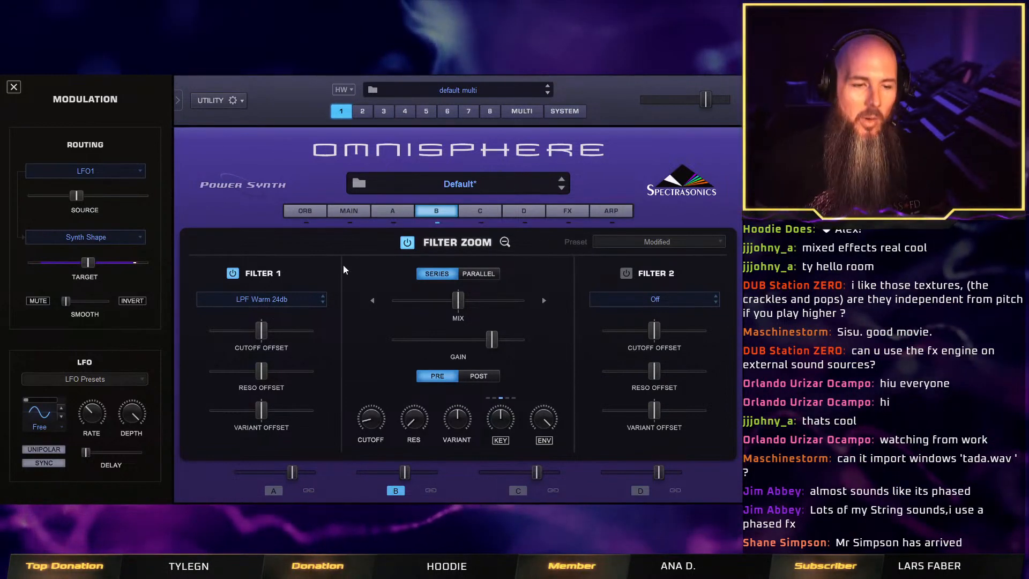
pyautogui.click(505, 242)
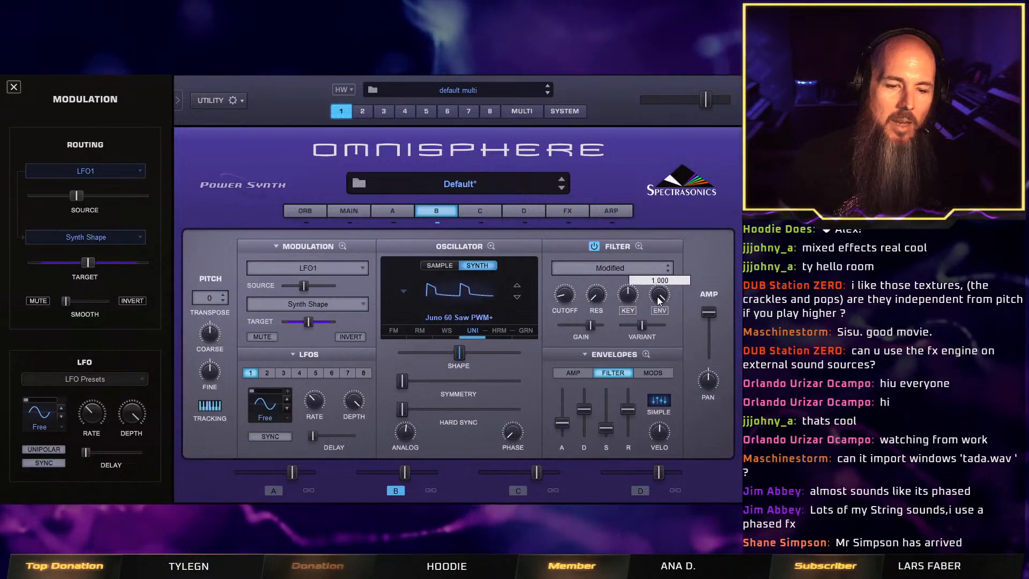
pyautogui.moveTo(657, 297); pyautogui.dragTo(655, 314)
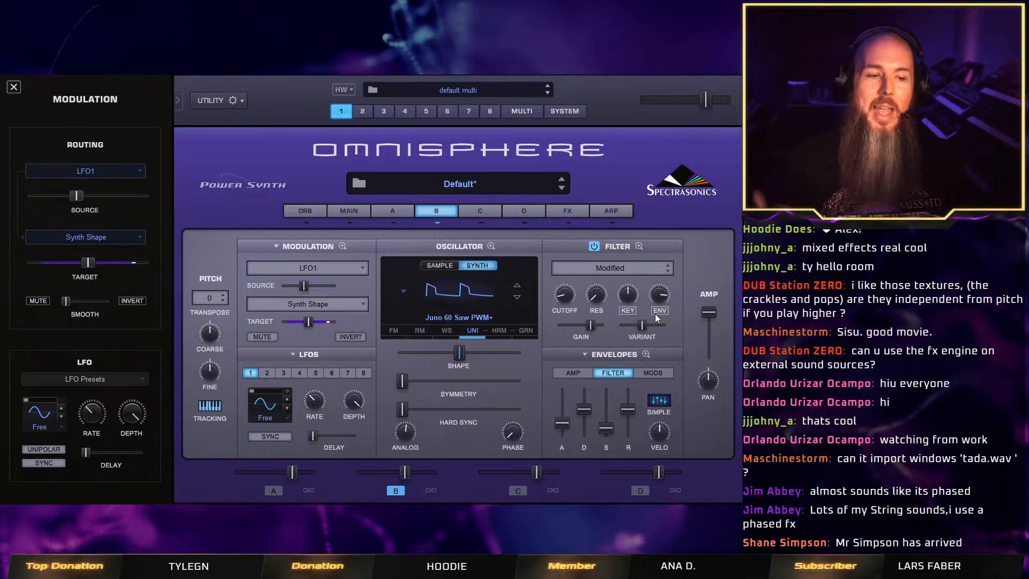
# Pull the sustain of layer A's amp envelope all the way down.
pyautogui.click(397, 211)
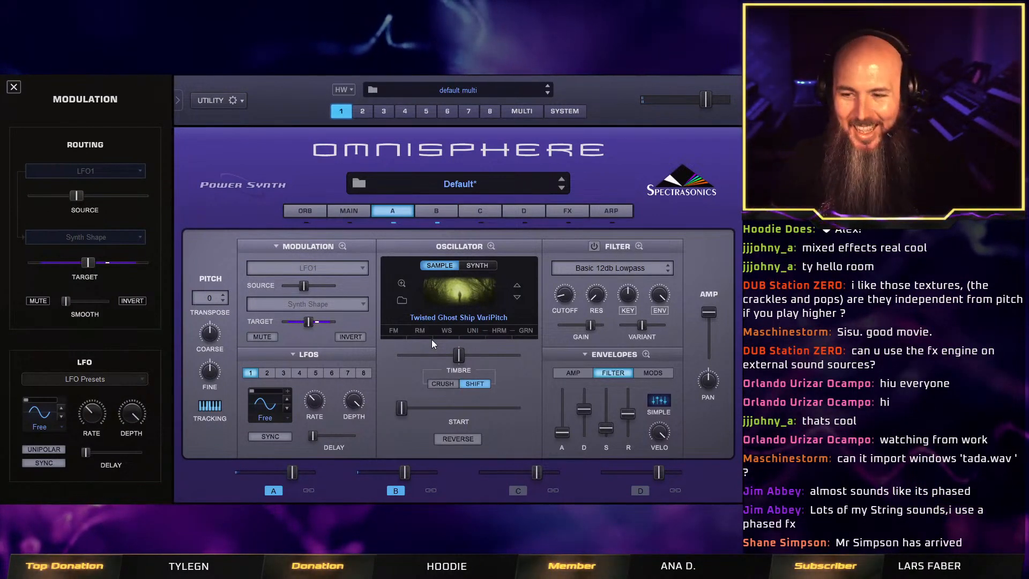
pyautogui.click(585, 377)
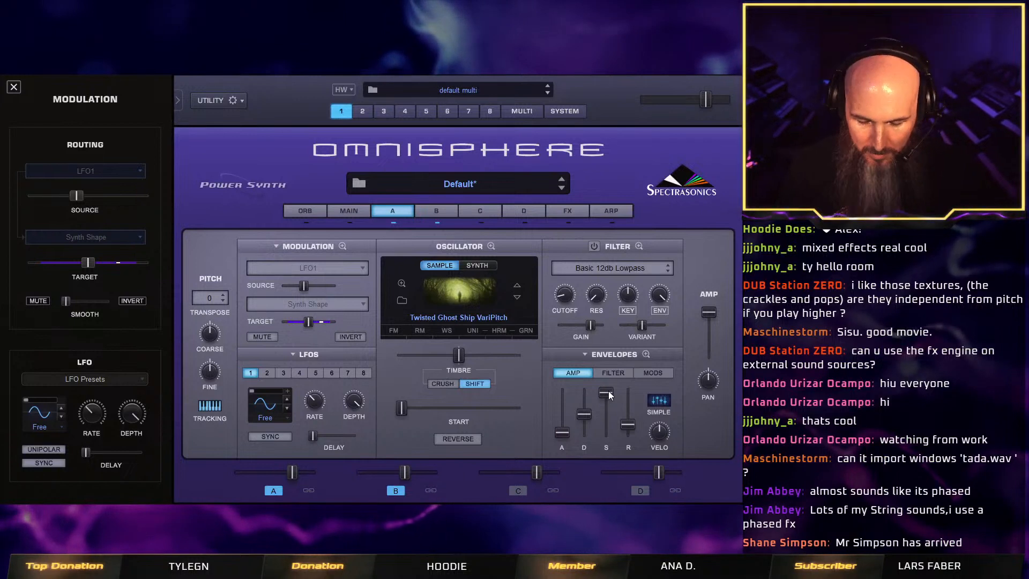
pyautogui.moveTo(606, 391); pyautogui.dragTo(613, 460)
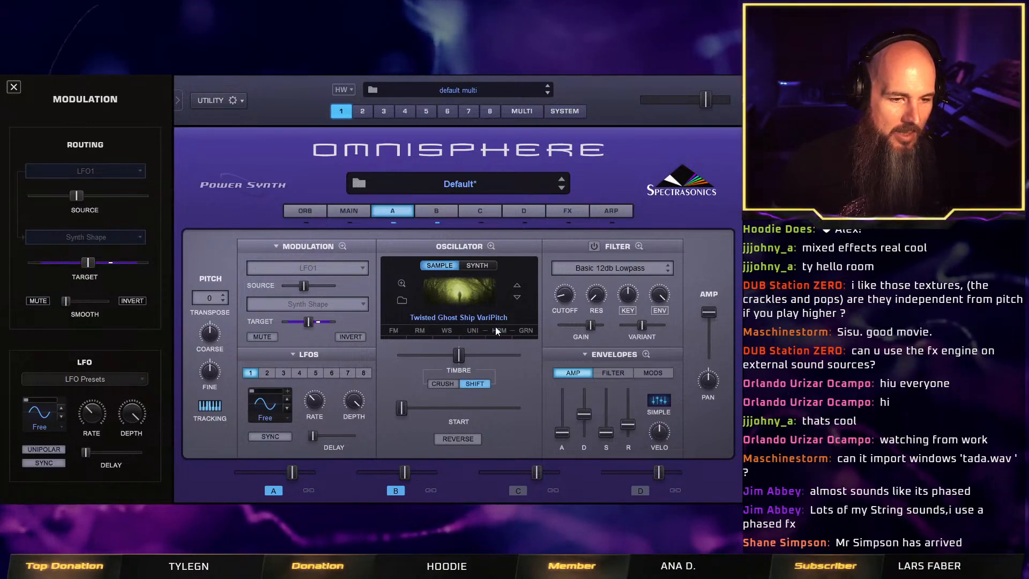
# Add Twisted Root to the first slot and Twisted Space to the fourth slot of the common effects rack, and bypass Twisted Space.
pyautogui.click(567, 210)
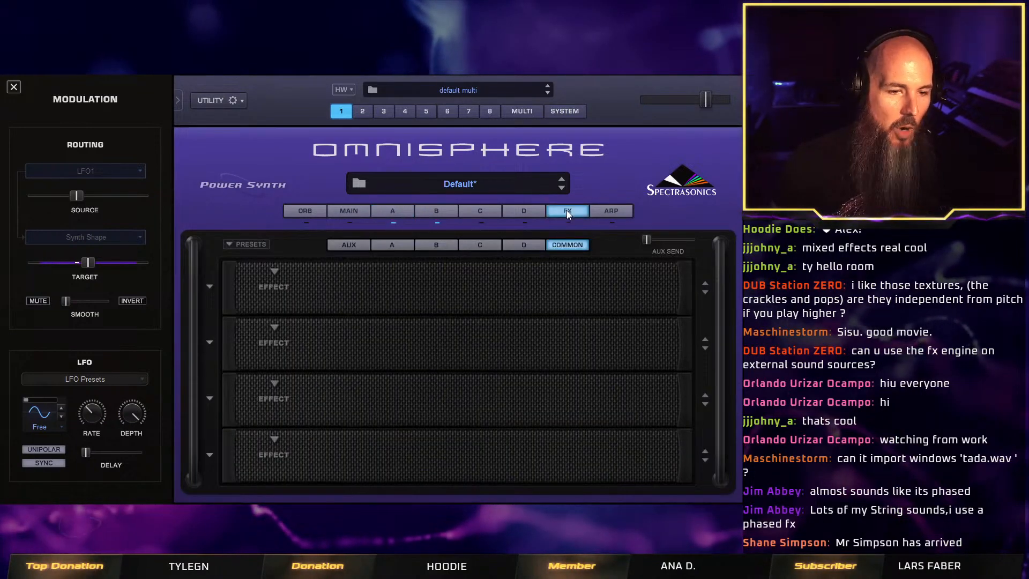
pyautogui.click(274, 274)
pyautogui.moveTo(322, 385)
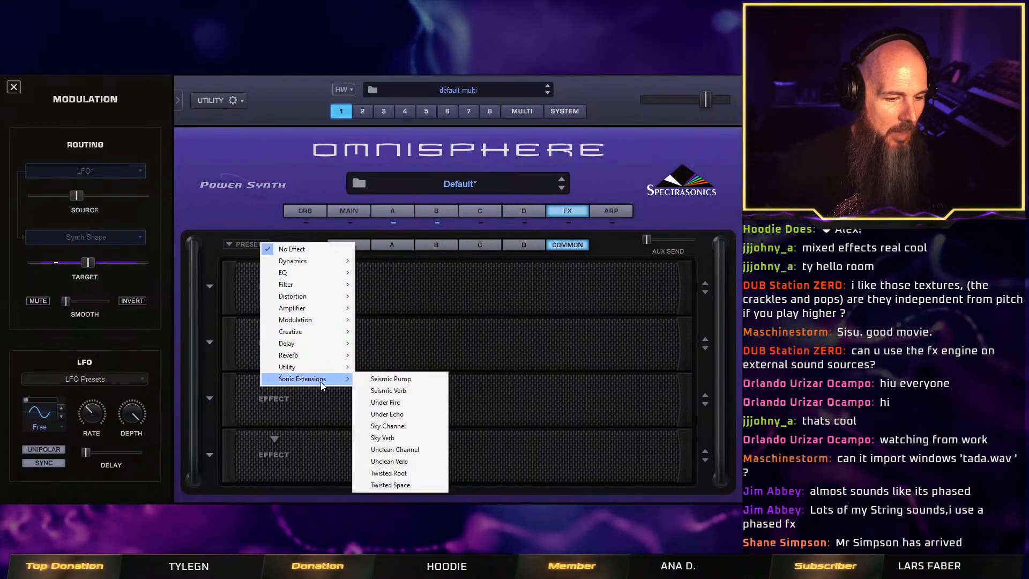
pyautogui.click(388, 473)
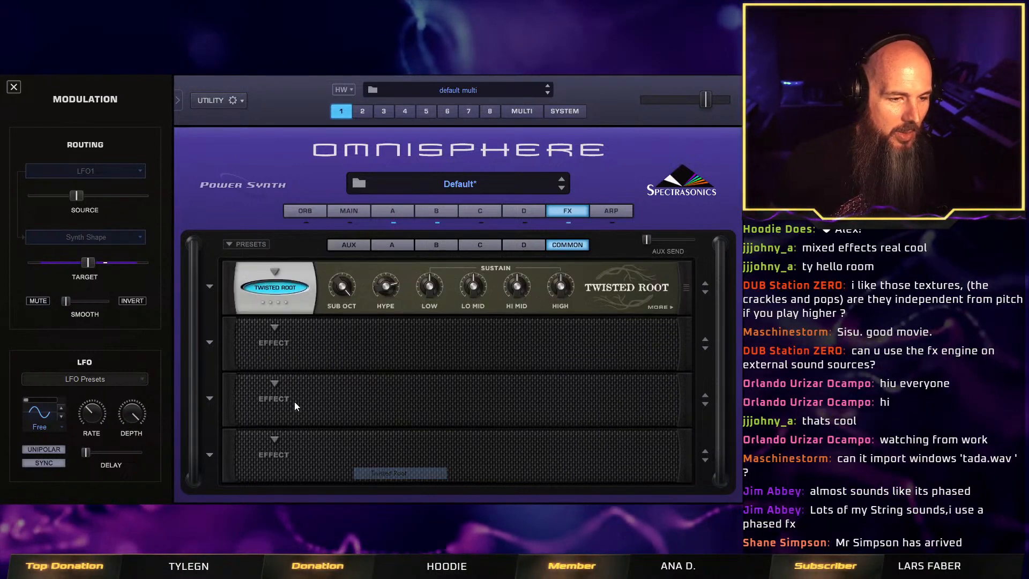
pyautogui.click(274, 443)
pyautogui.moveTo(301, 506)
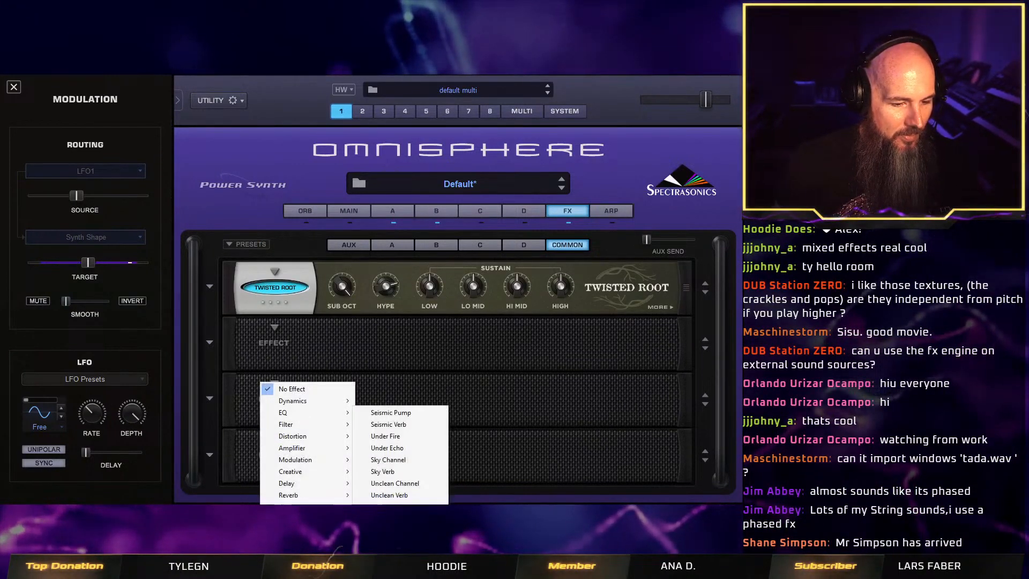
pyautogui.click(390, 518)
pyautogui.click(276, 459)
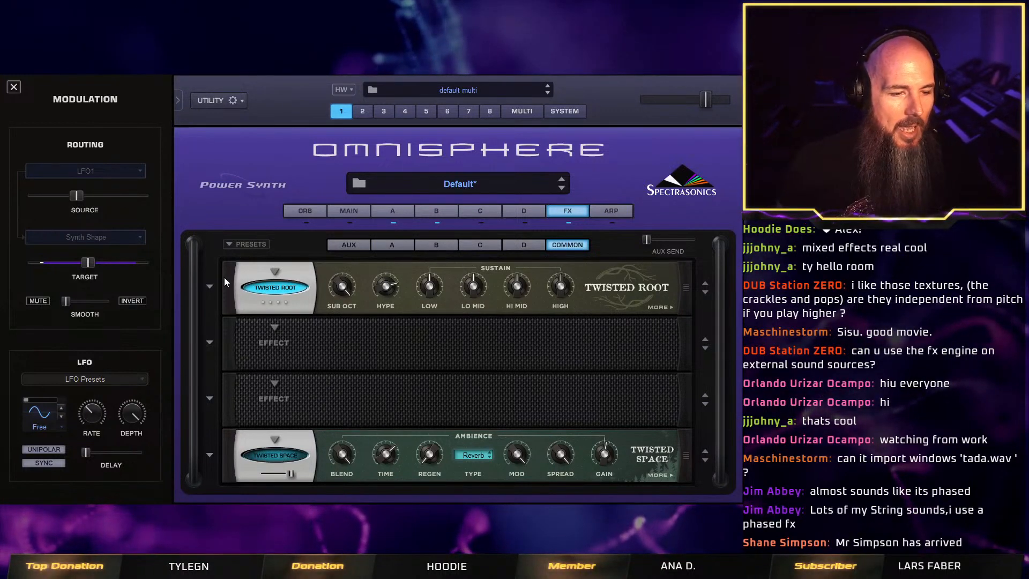
# Load the Dark preset on Twisted Root, compare it against bypass, and switch Twisted Space back on.
pyautogui.click(210, 287)
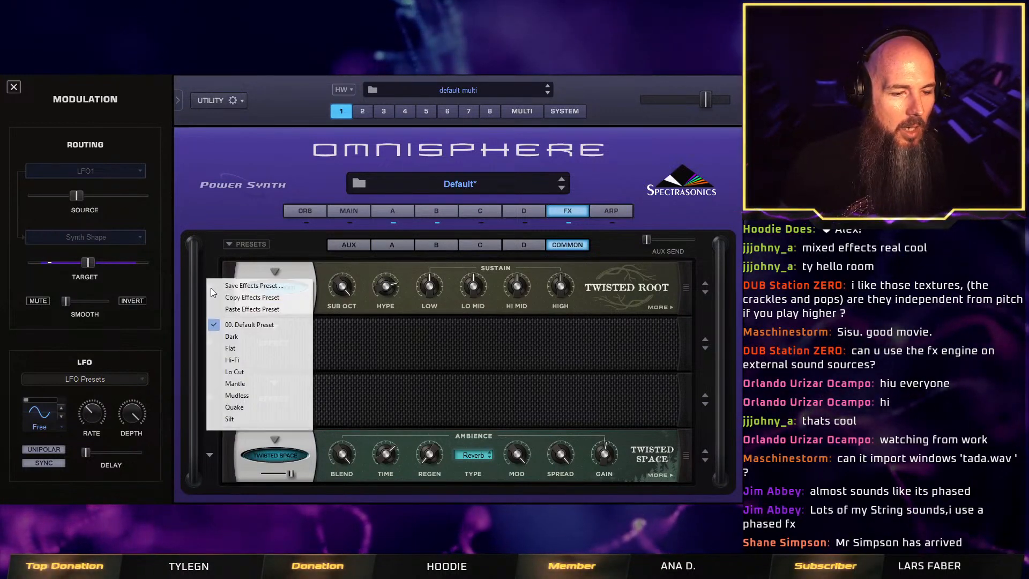
pyautogui.click(287, 337)
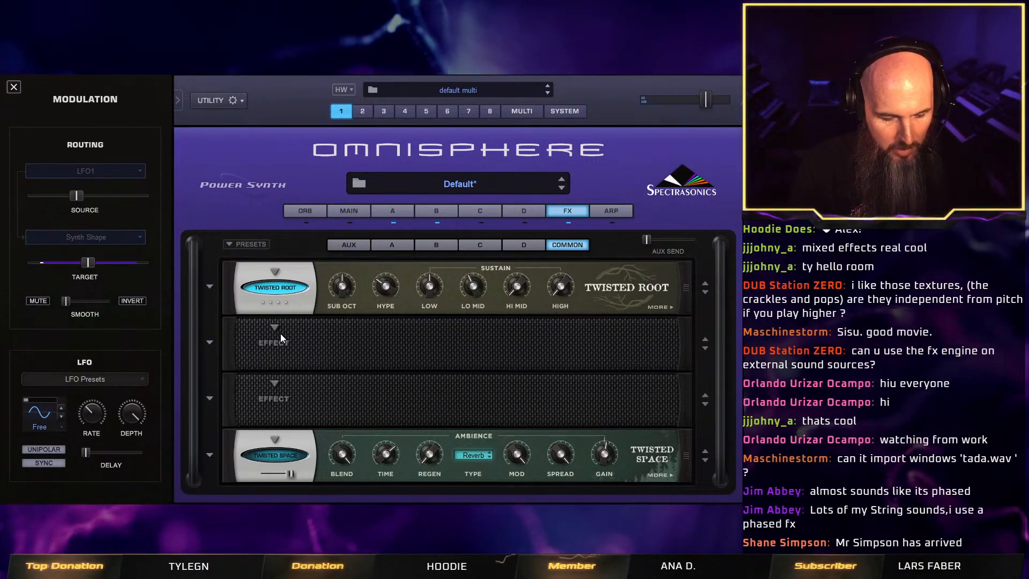
pyautogui.click(272, 288)
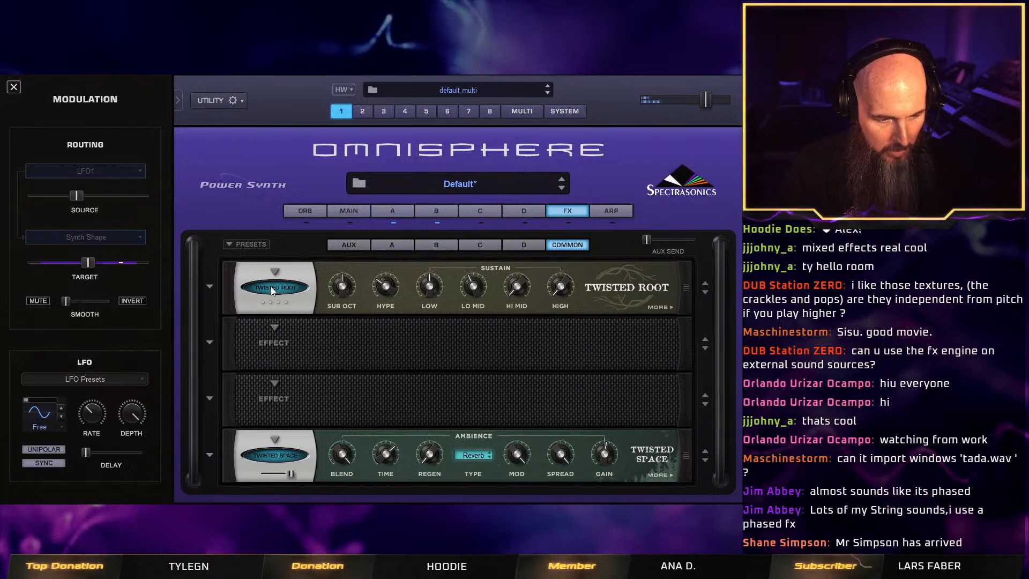
pyautogui.click(271, 288)
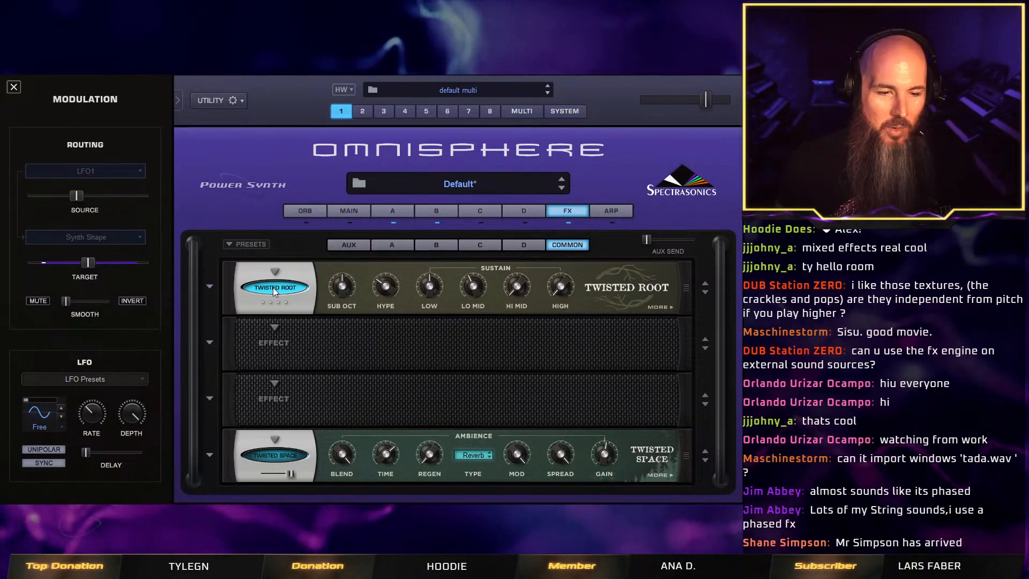
pyautogui.click(277, 457)
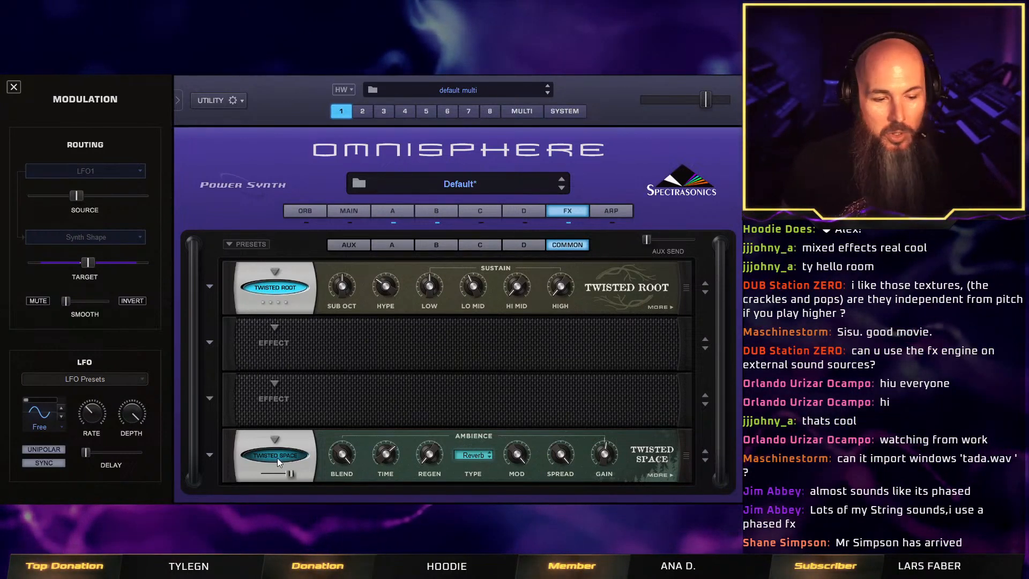
# Try the Mothman, Glass Grinder and Creaking Logs Echo presets on Twisted Space.
pyautogui.click(208, 453)
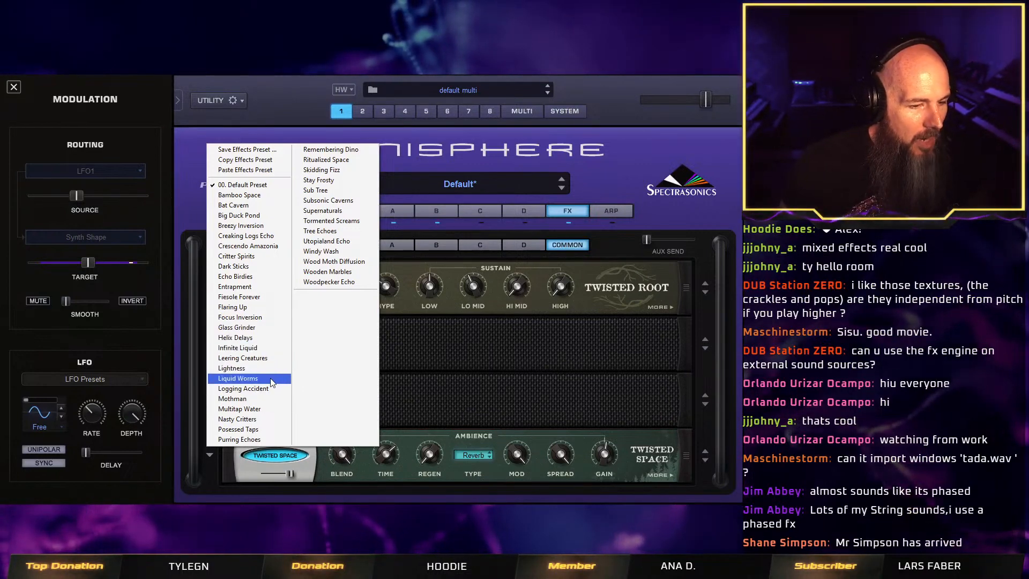
pyautogui.click(267, 400)
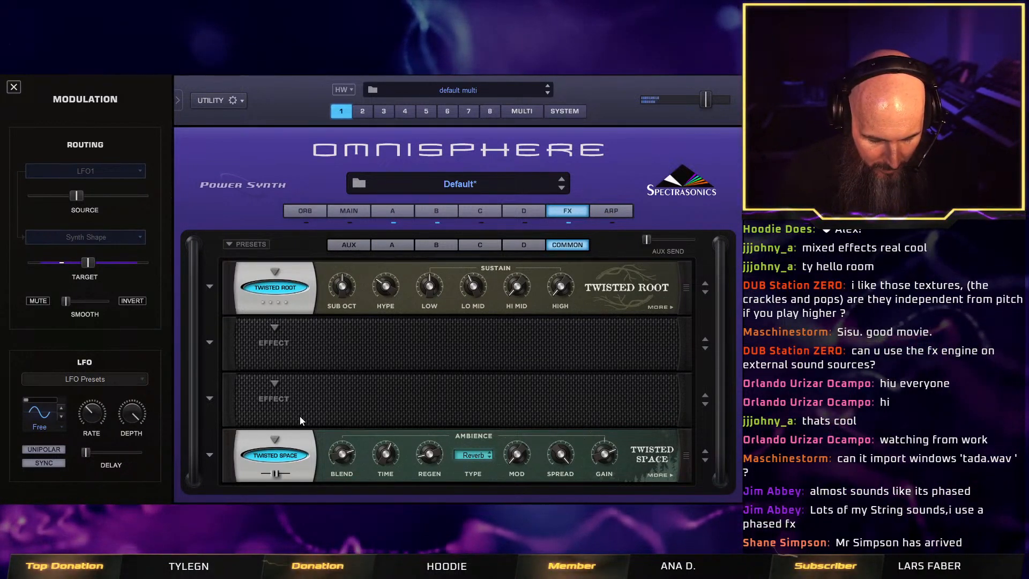
pyautogui.click(209, 455)
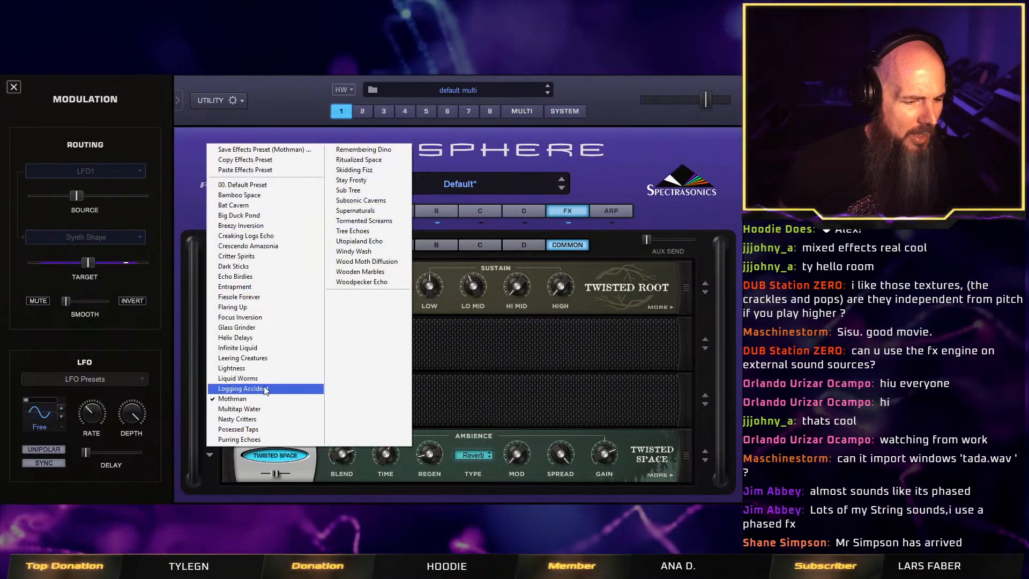
pyautogui.click(255, 329)
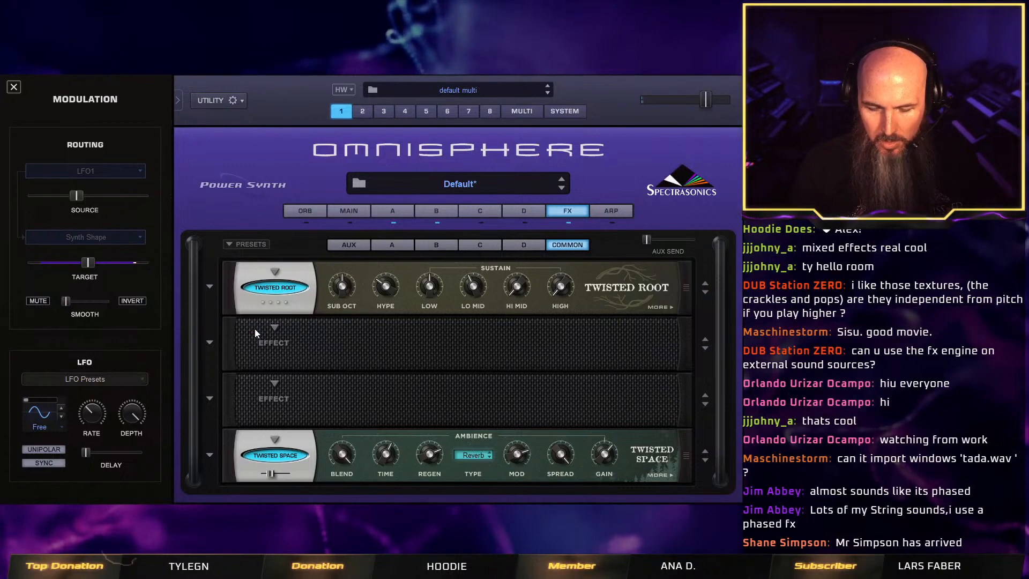
pyautogui.click(210, 454)
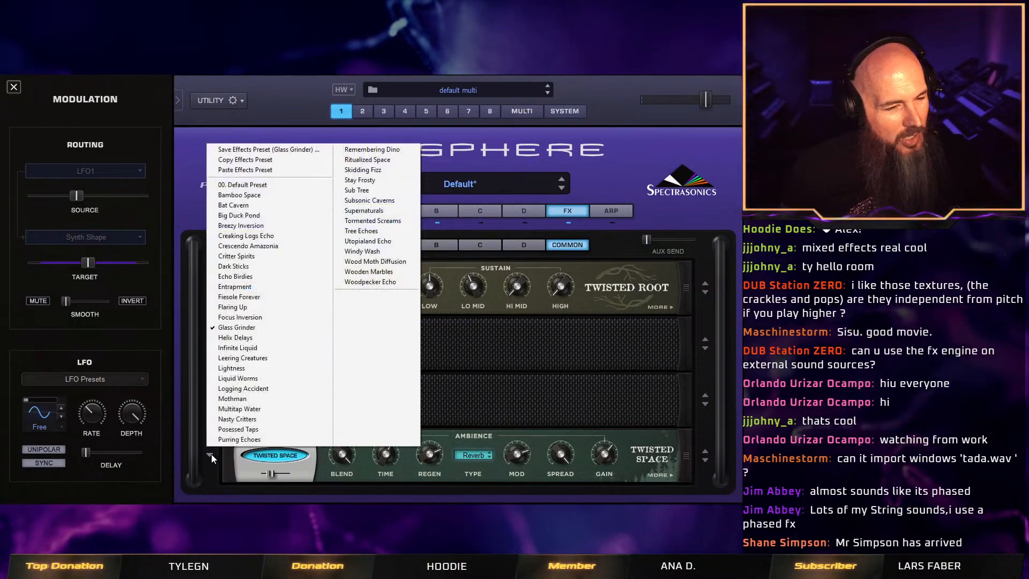
pyautogui.click(277, 239)
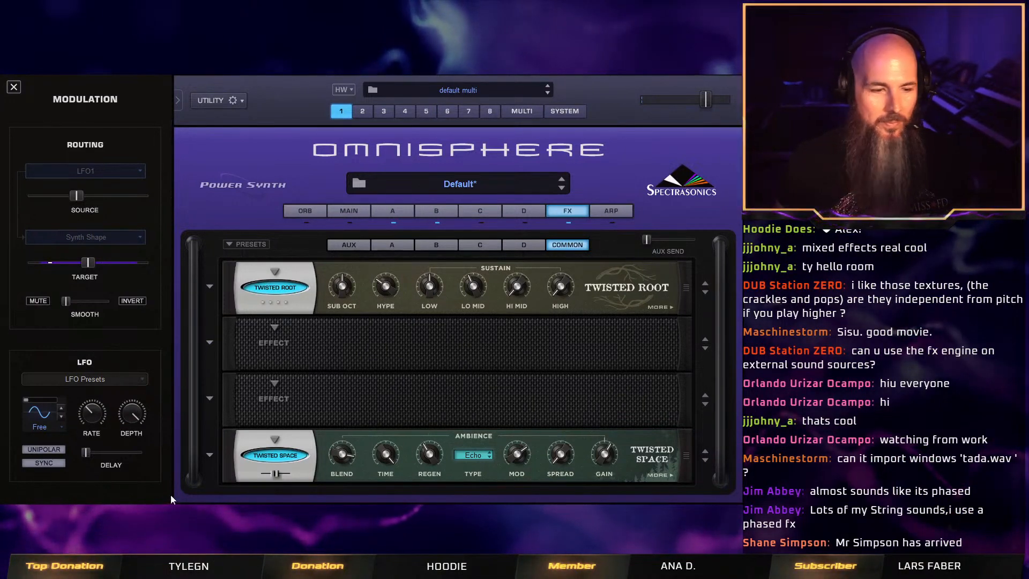
# Load the Windy Wash preset on Twisted Space and raise its Mod amount to about the midpoint.
pyautogui.click(213, 452)
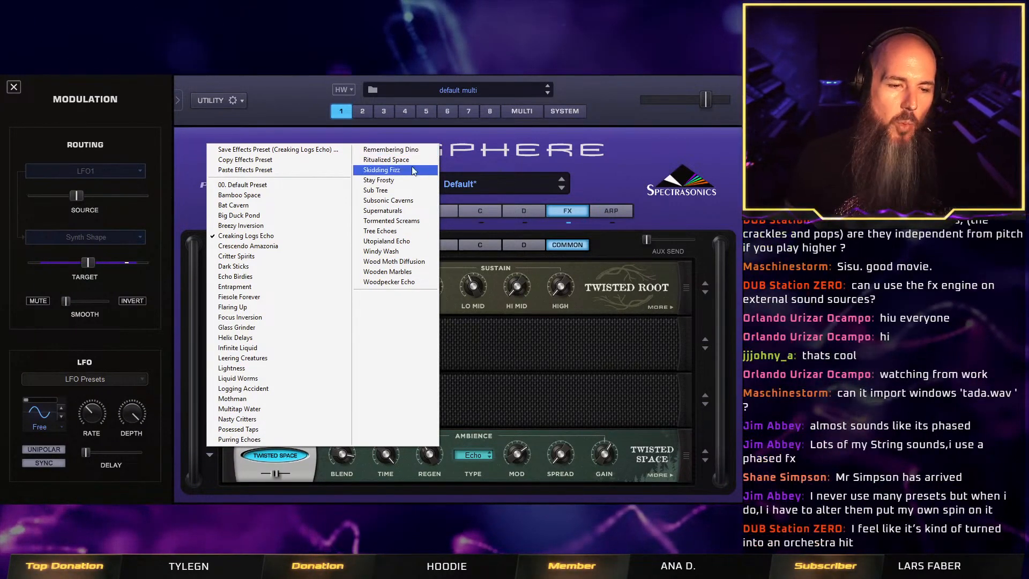
pyautogui.click(406, 252)
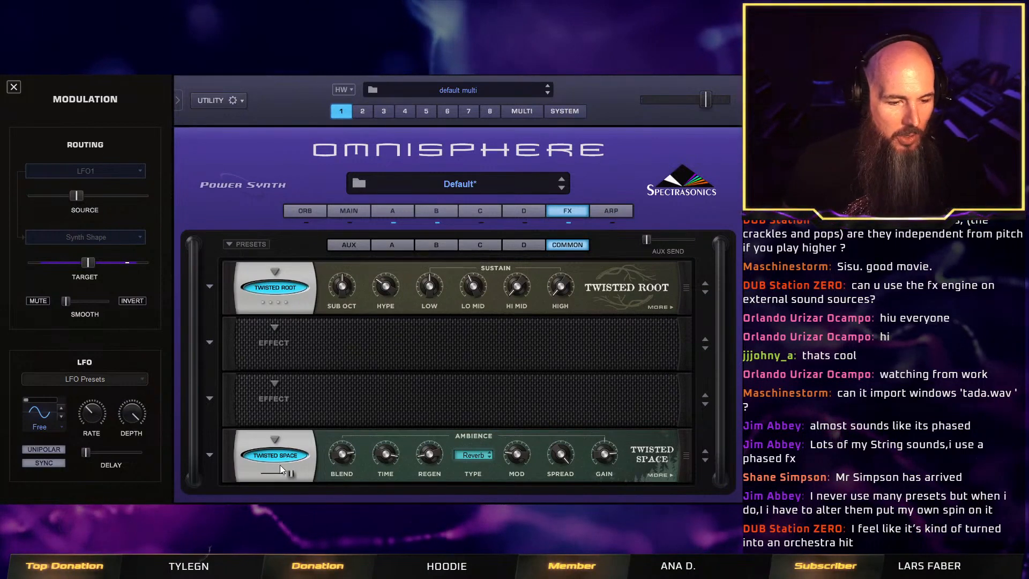
pyautogui.moveTo(517, 453); pyautogui.dragTo(519, 423)
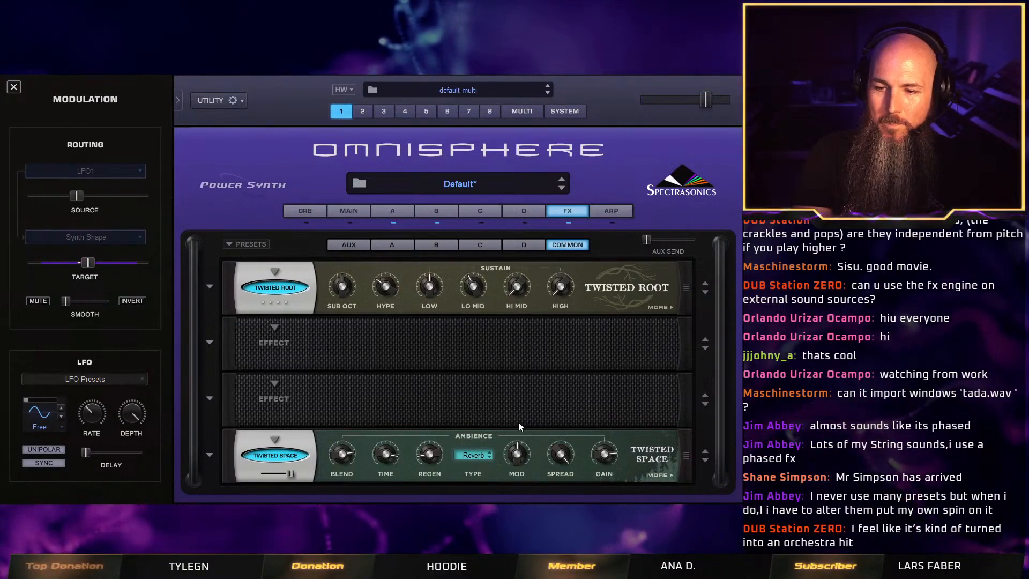
# Compare the sound with Twisted Space bypassed and active, and examine its mix slider and second page of parameters.
pyautogui.click(295, 454)
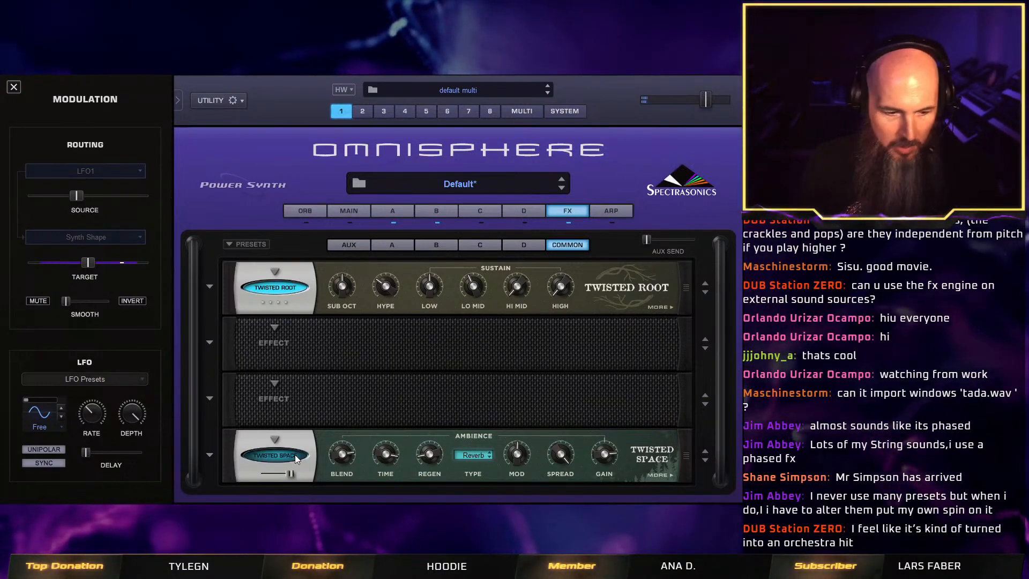
pyautogui.click(295, 455)
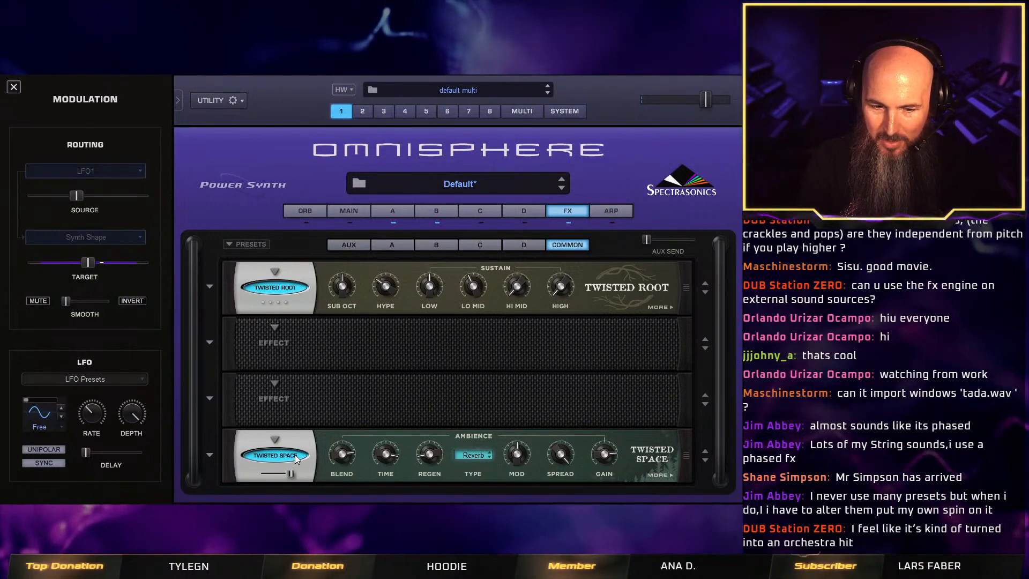
pyautogui.moveTo(288, 475)
pyautogui.mouseDown()
pyautogui.moveTo(248, 481)
pyautogui.moveTo(293, 475)
pyautogui.mouseUp()
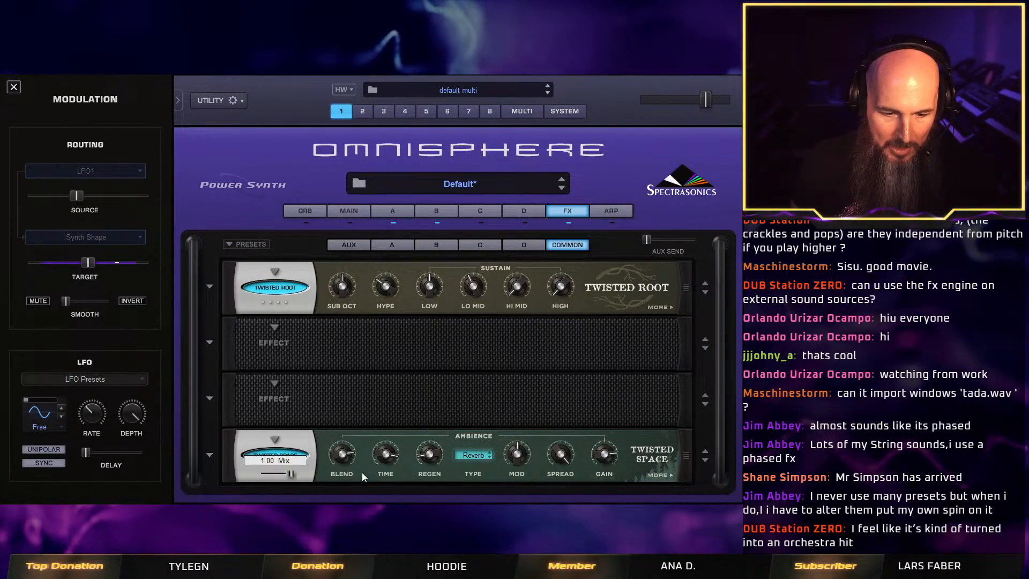
pyautogui.click(659, 476)
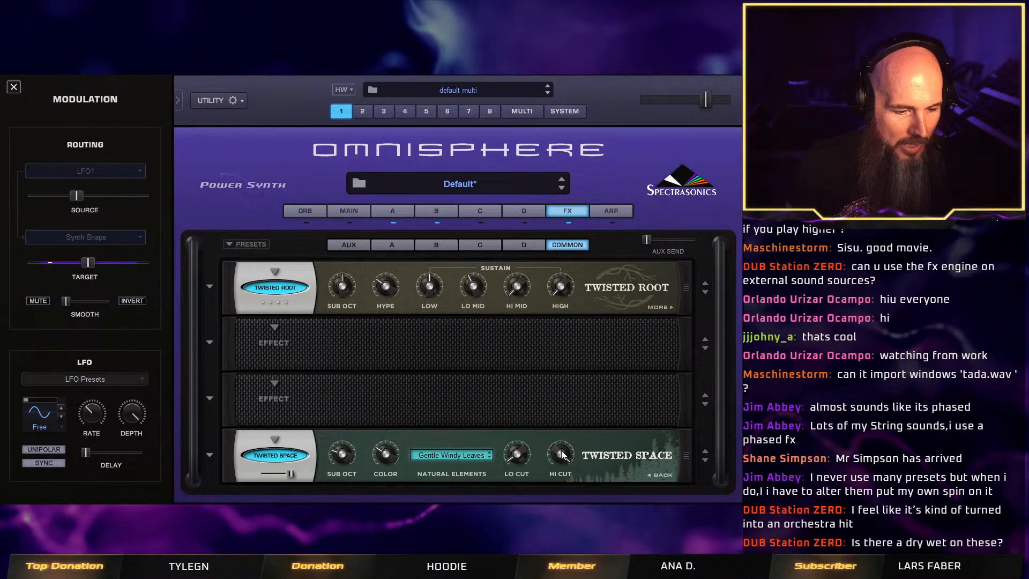
pyautogui.click(668, 478)
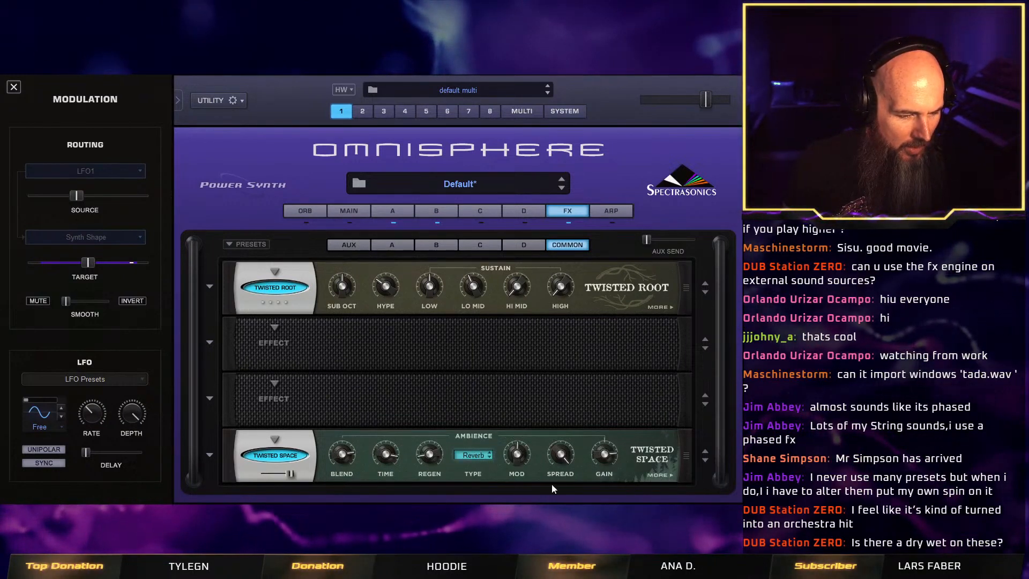
pyautogui.click(655, 474)
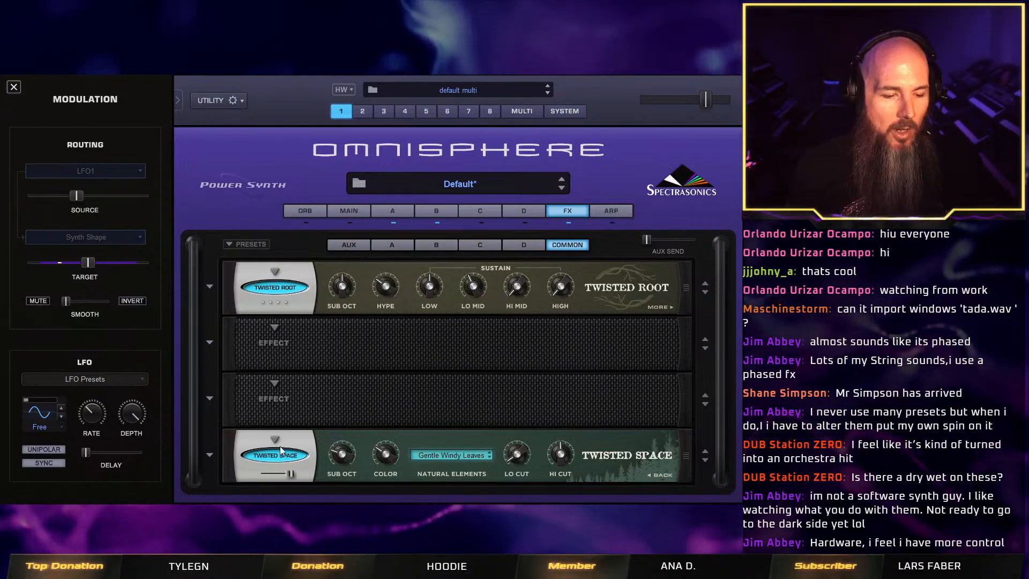
# Load the Subsonic Caverns preset on Twisted Space and raise the effect's mix to full.
pyautogui.click(213, 457)
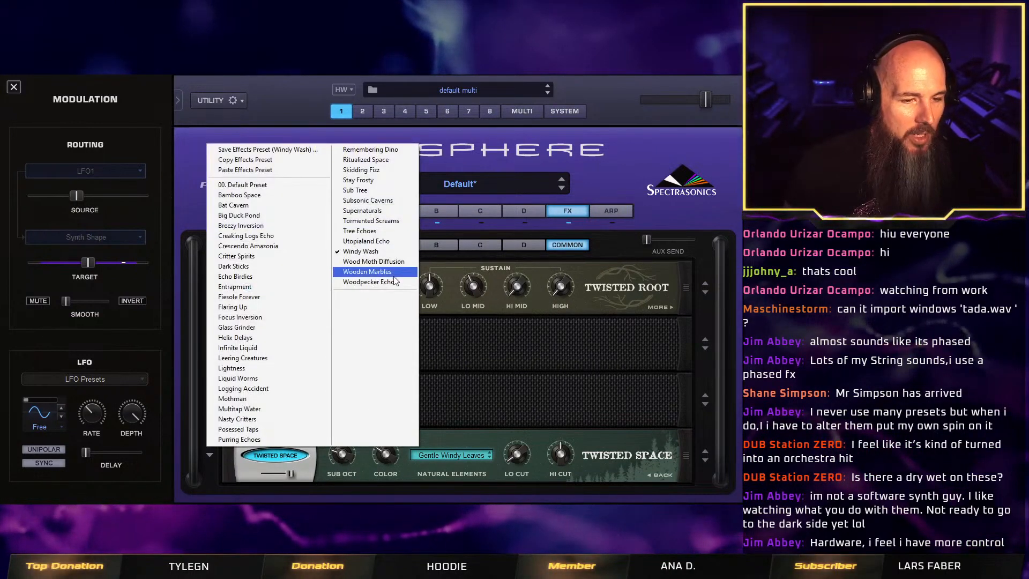
pyautogui.click(383, 204)
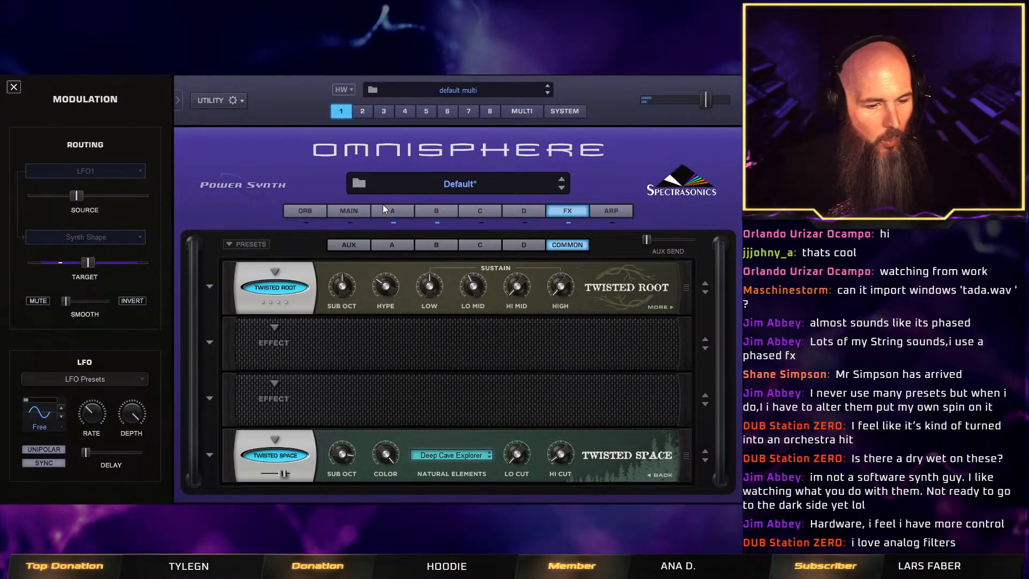
pyautogui.click(354, 210)
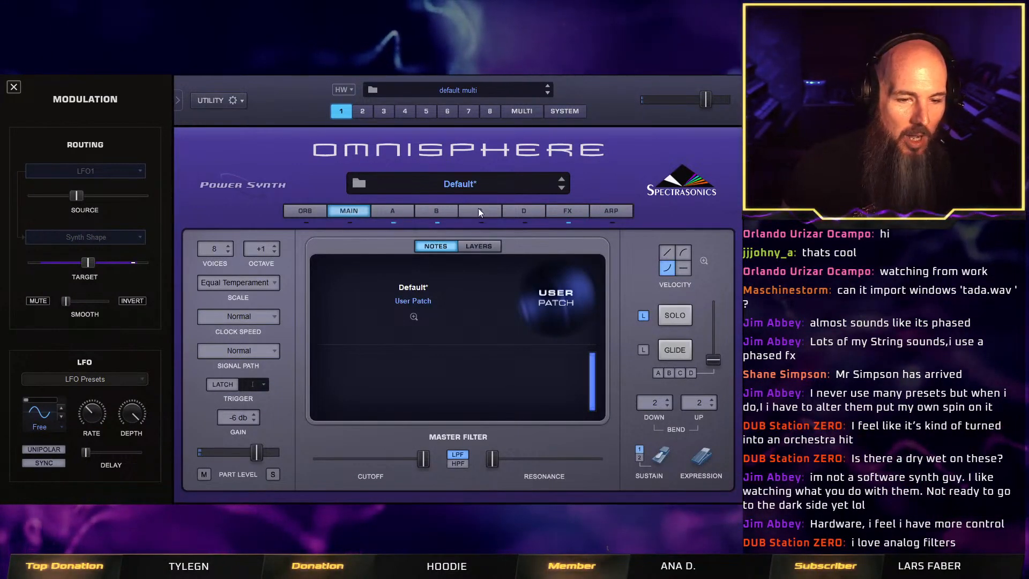
pyautogui.click(578, 212)
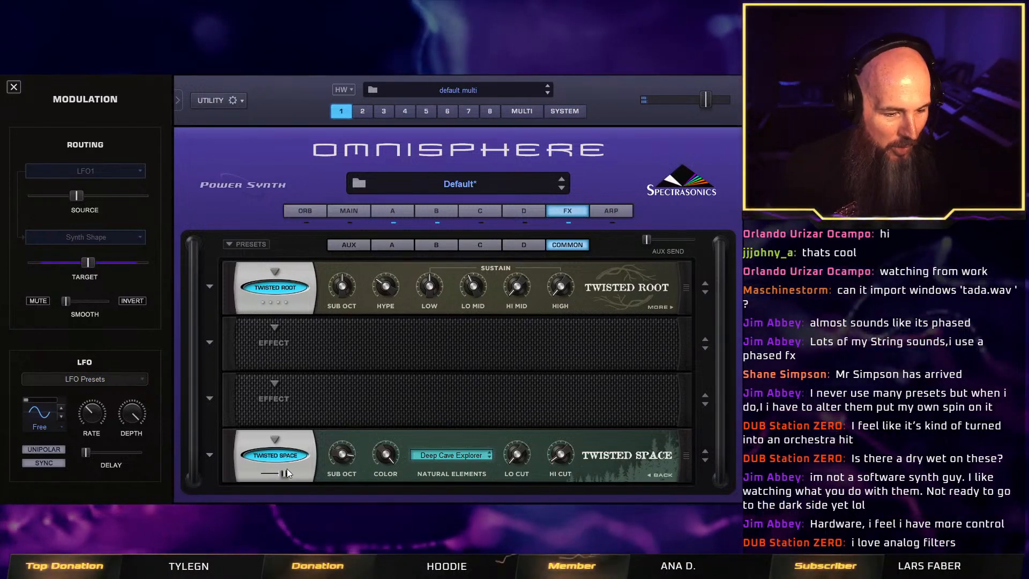
pyautogui.moveTo(285, 473)
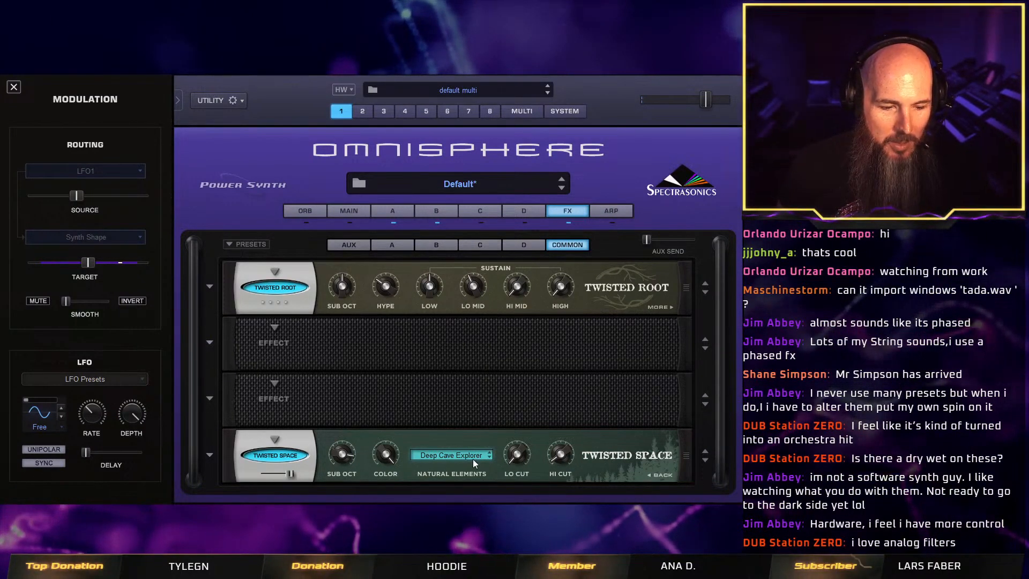
# Check Twisted Space's Ambience parameters and adjust its Sub Oct amount.
pyautogui.click(667, 474)
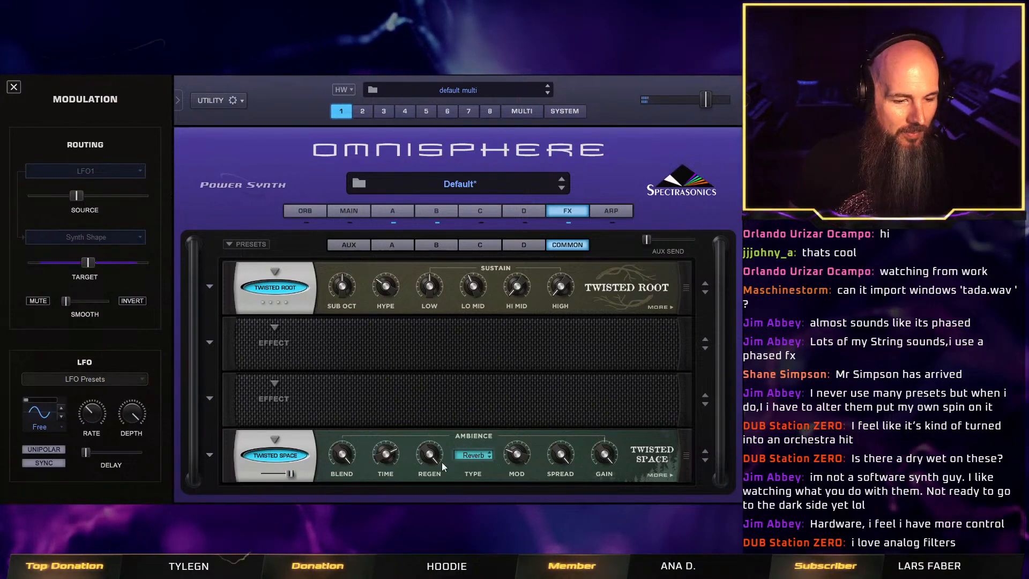
pyautogui.click(663, 476)
pyautogui.moveTo(344, 459)
pyautogui.mouseDown()
pyautogui.moveTo(341, 502)
pyautogui.moveTo(333, 472)
pyautogui.mouseUp()
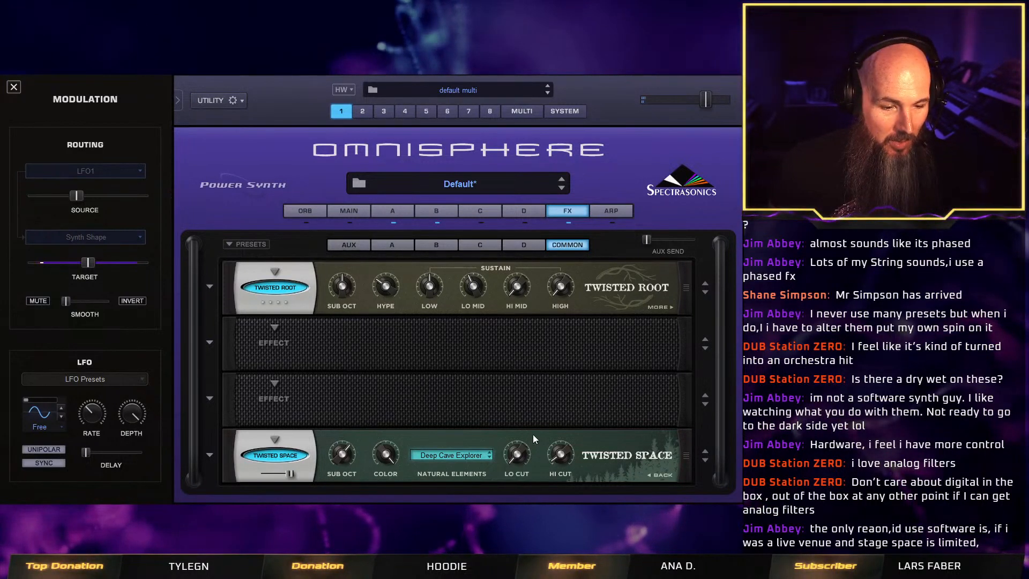
# Adjust Twisted Space's Hi Cut amount and return to layer A's oscillator page.
pyautogui.moveTo(554, 455); pyautogui.dragTo(556, 448)
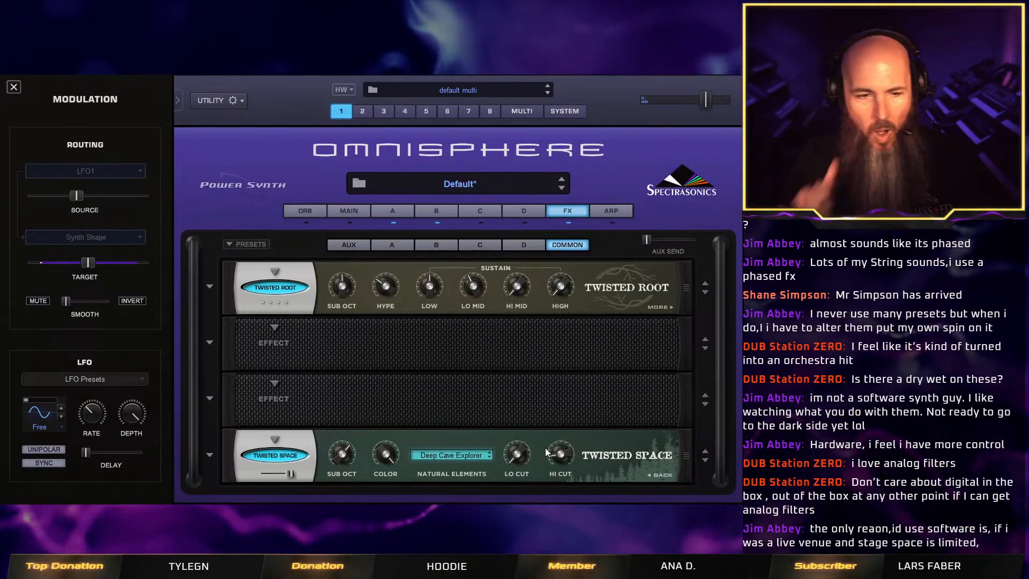
pyautogui.rightClick(271, 148)
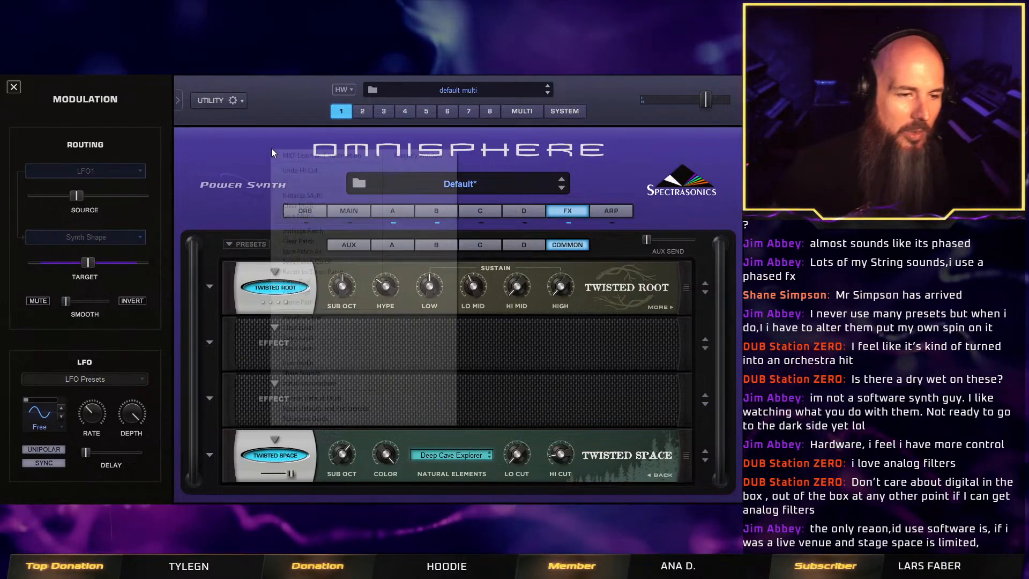
pyautogui.click(625, 242)
pyautogui.click(401, 211)
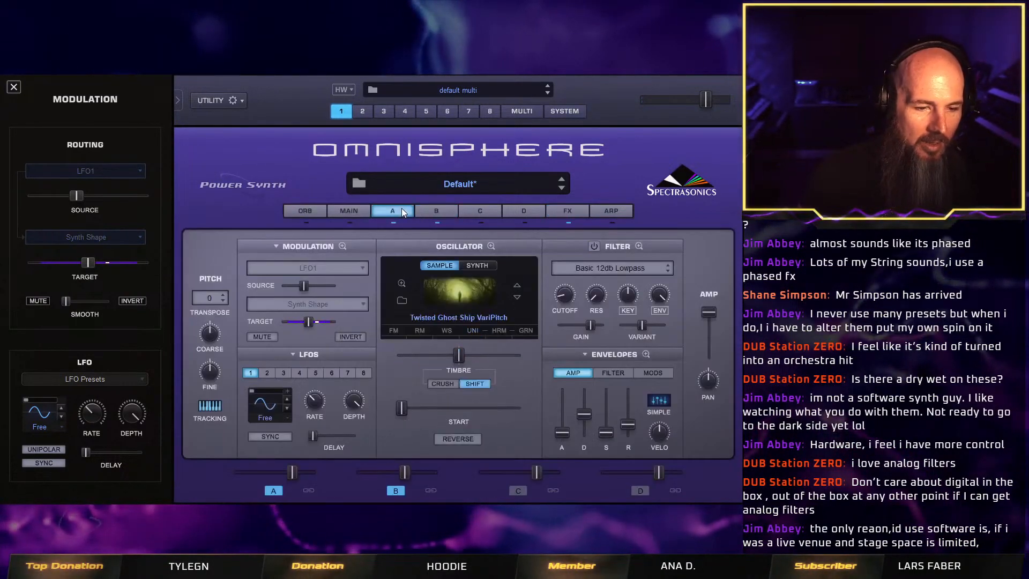
# Save the patch under the name Infinite Cavern Pad in the user Twisted Trees patch folder.
pyautogui.rightClick(313, 162)
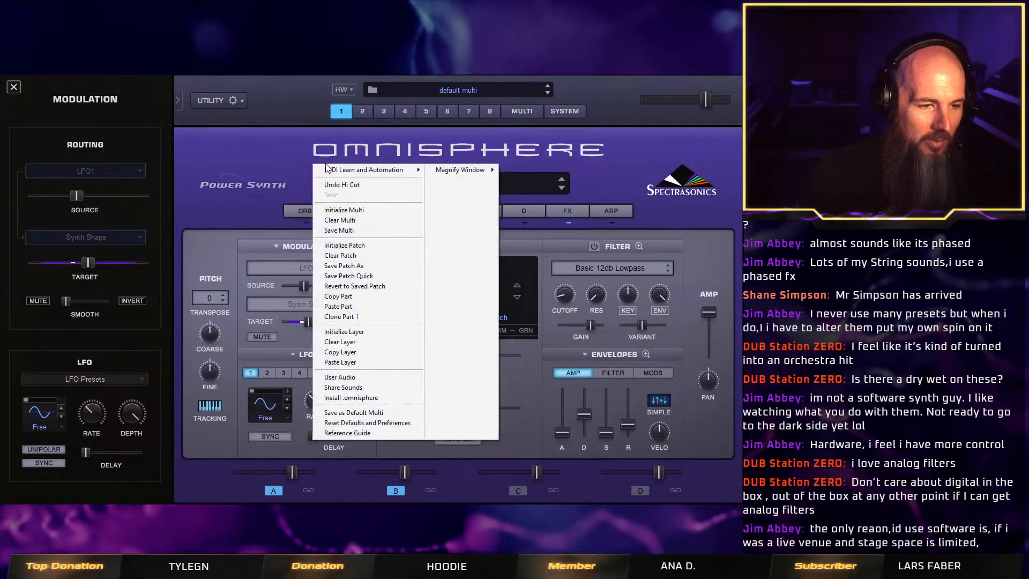
pyautogui.click(376, 266)
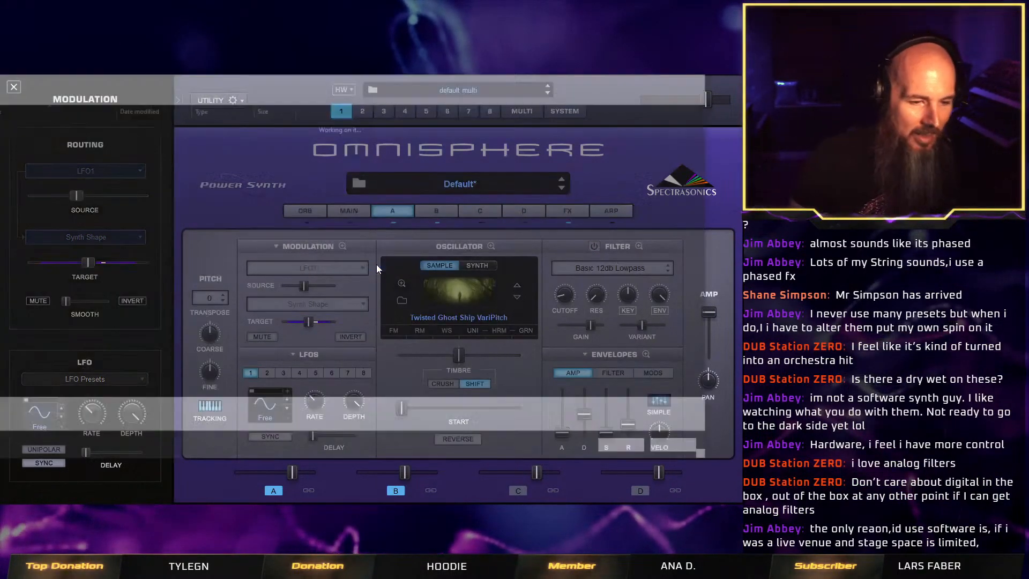
pyautogui.doubleClick(64, 371)
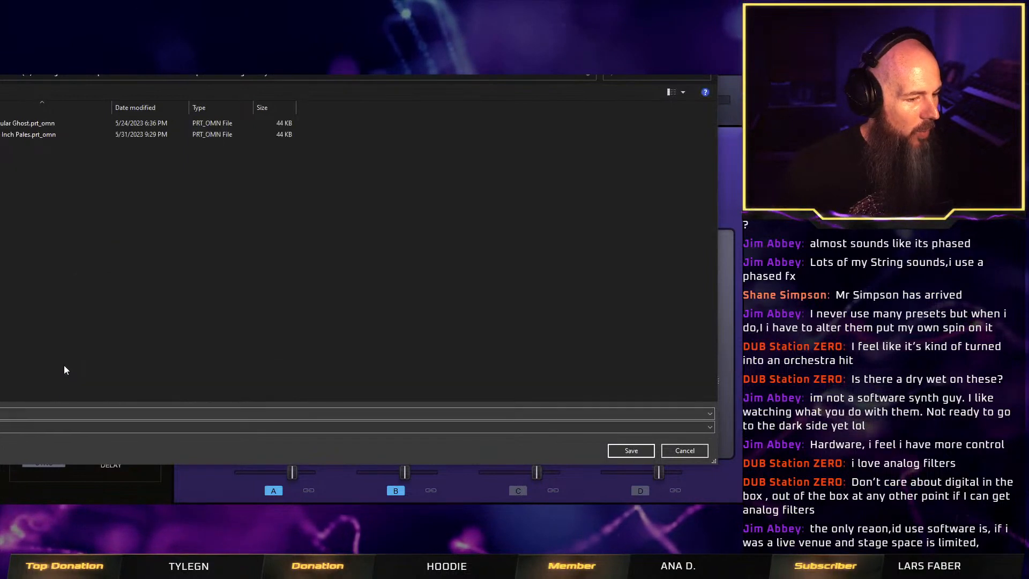
pyautogui.click(33, 413)
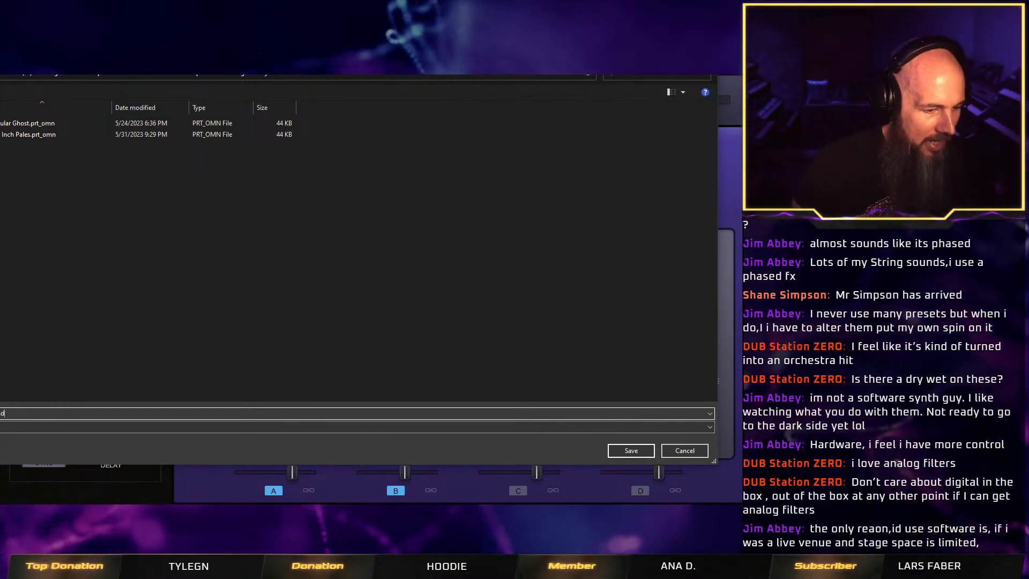
pyautogui.press('Return')
# Add an Author attribute to the patch tags and assign Vulture Culture to it.
pyautogui.click(29, 171)
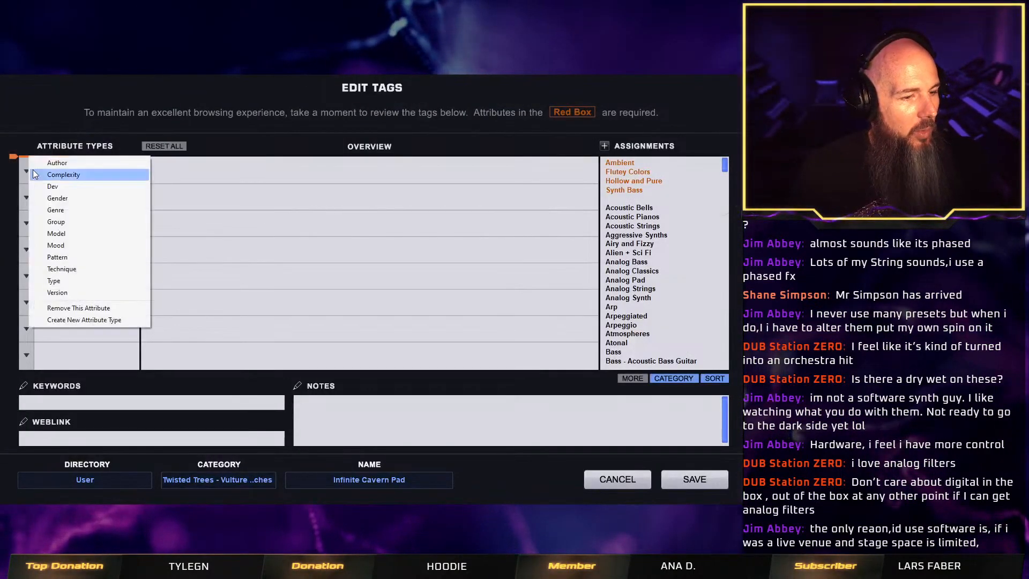
pyautogui.click(62, 165)
pyautogui.click(640, 167)
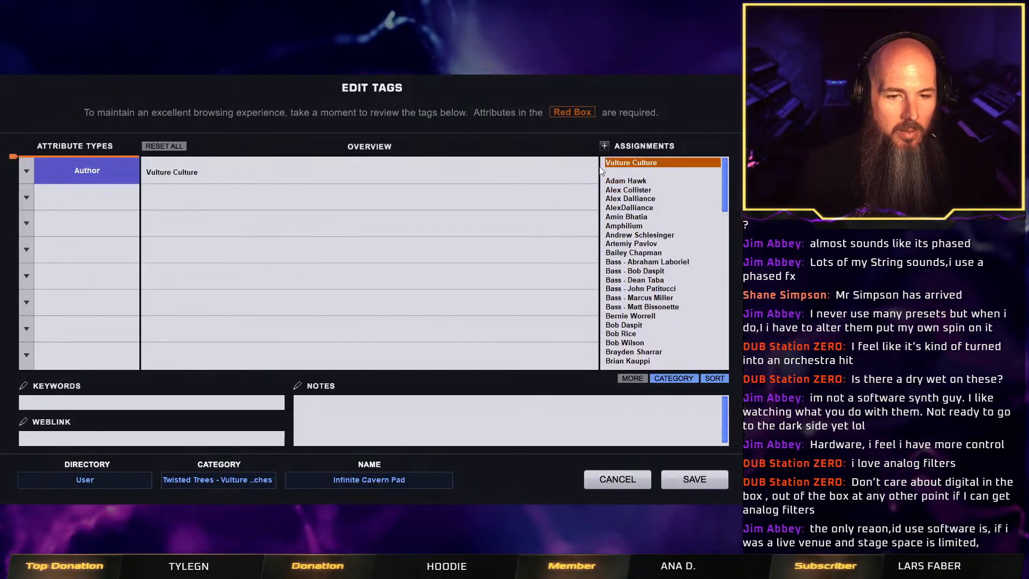
# Add a Type attribute assigned to Sweeping Pads and save the patch with its tags.
pyautogui.click(28, 194)
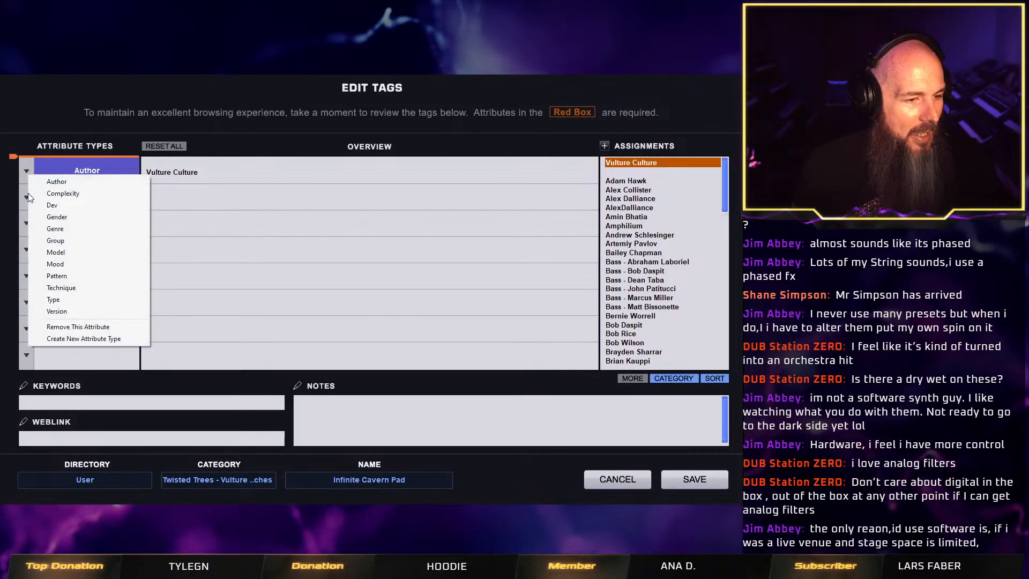
pyautogui.click(101, 300)
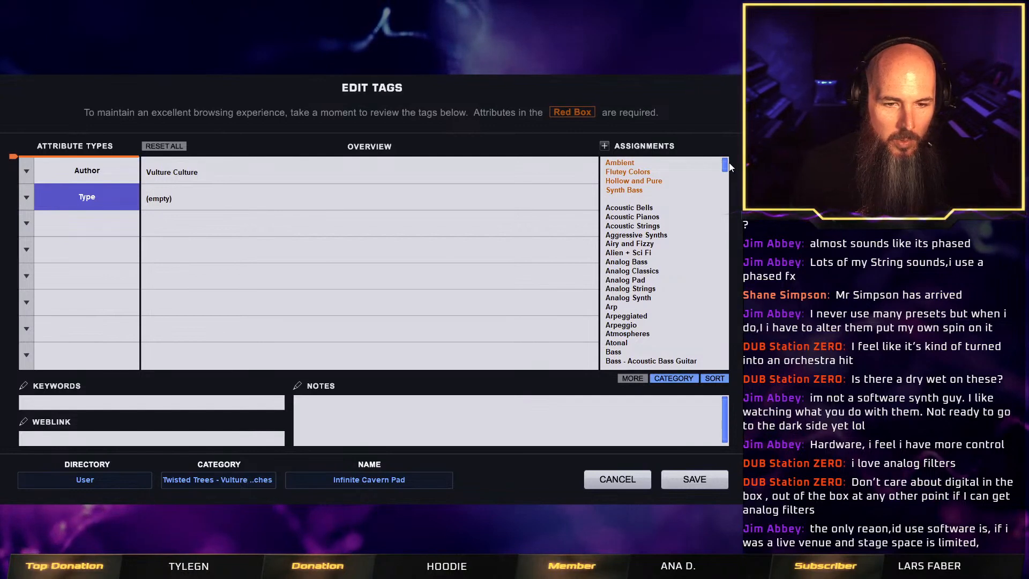
pyautogui.moveTo(730, 167); pyautogui.dragTo(726, 358)
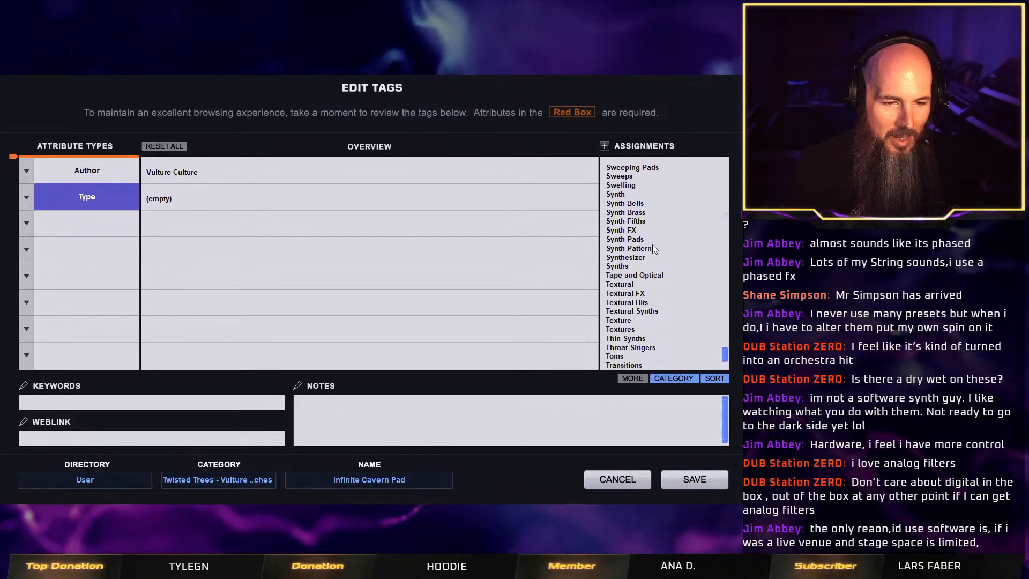
pyautogui.scroll(4, 655, 292)
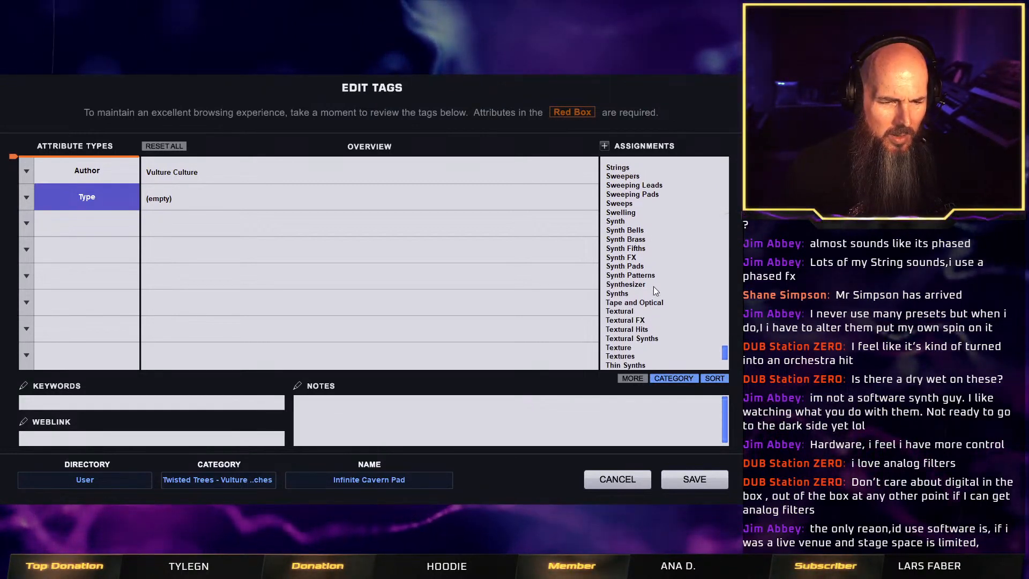
pyautogui.scroll(2, 654, 286)
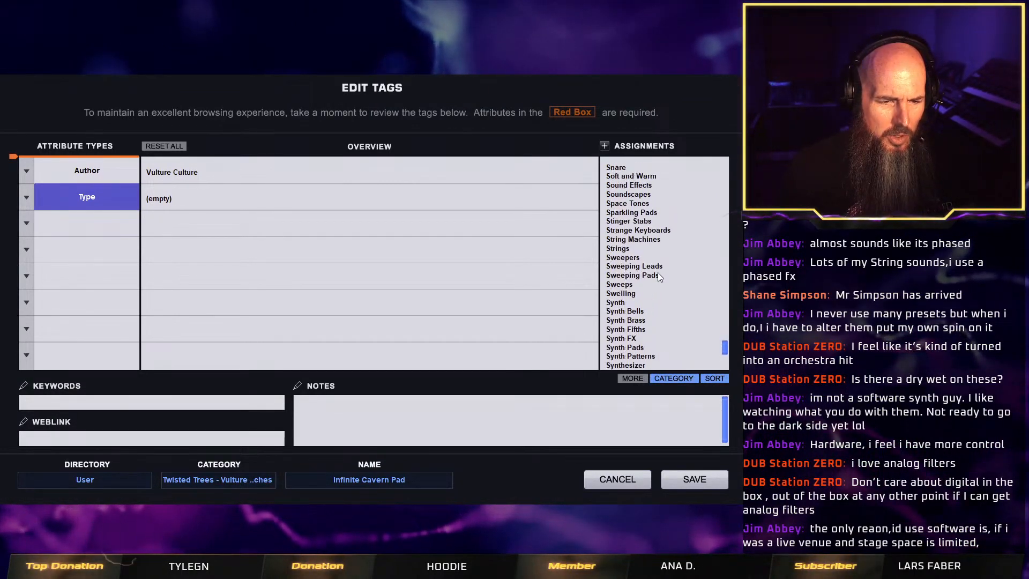
pyautogui.click(654, 275)
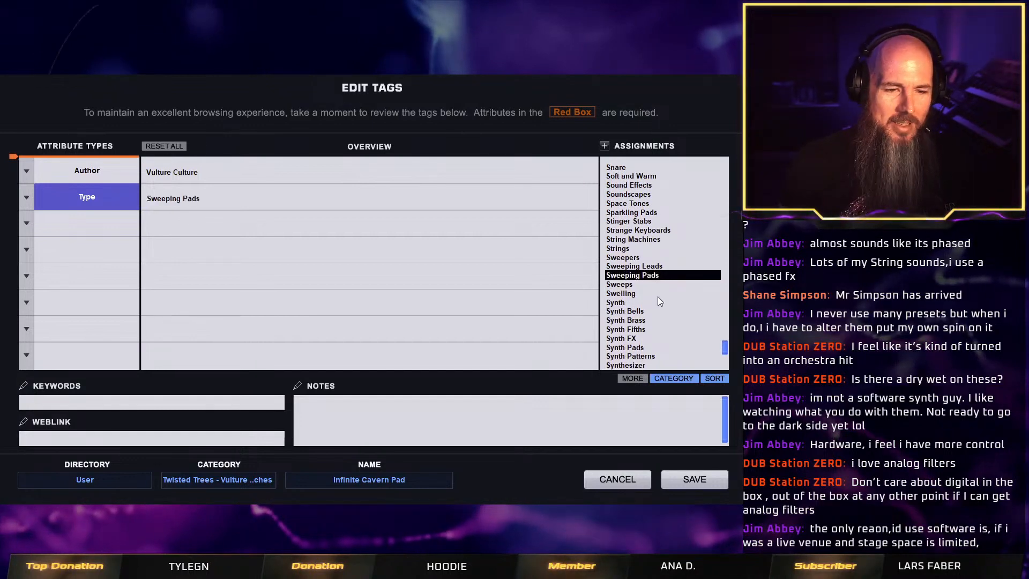
pyautogui.click(698, 483)
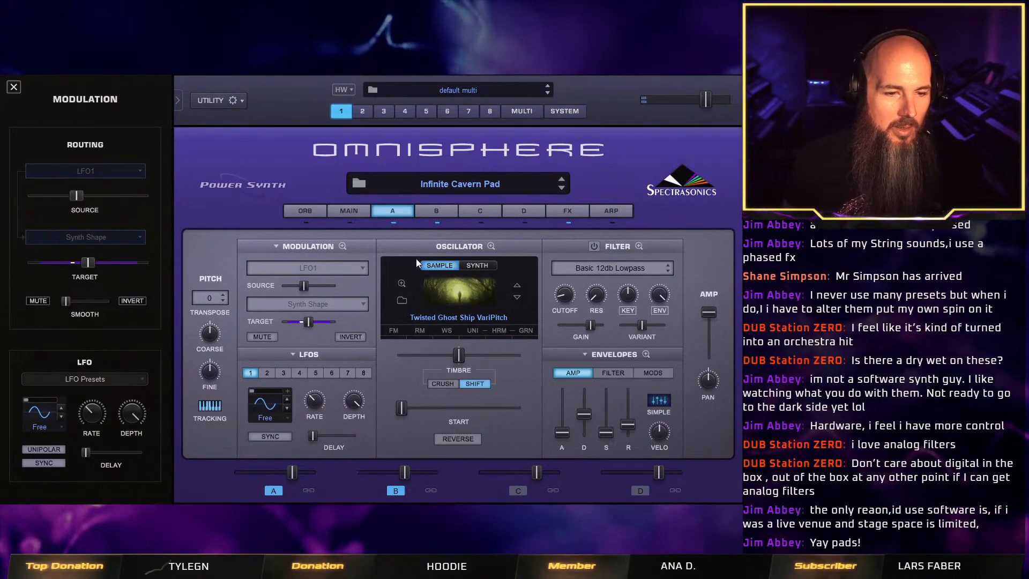
# Initialize the patch to start a new sound on layer A.
pyautogui.rightClick(289, 150)
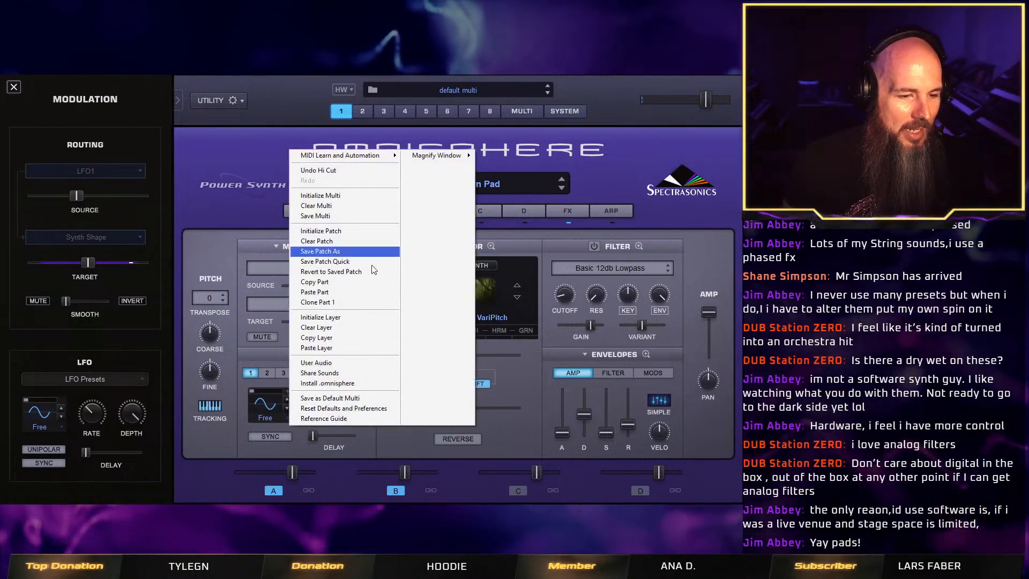
pyautogui.click(347, 232)
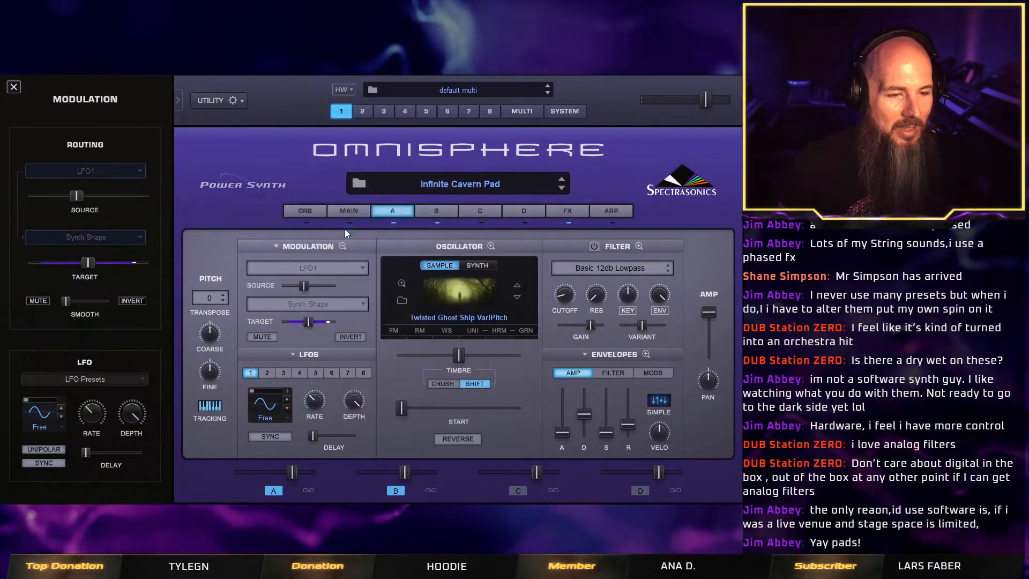
pyautogui.click(403, 211)
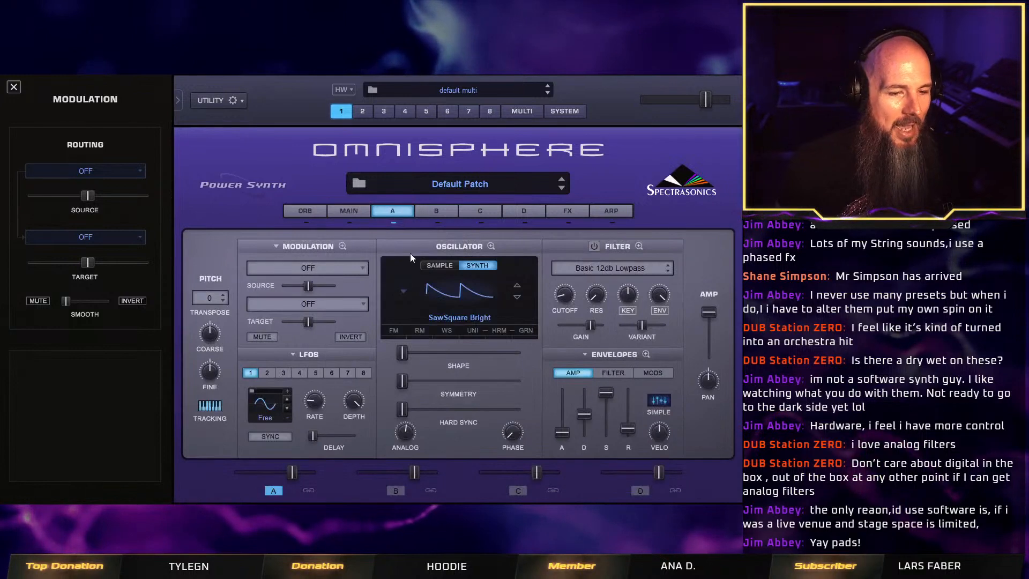
# Switch layer A's oscillator to sample mode and filter the Twisted Trees soundsources by the Distortion category and Darkness type.
pyautogui.click(439, 266)
pyautogui.click(400, 301)
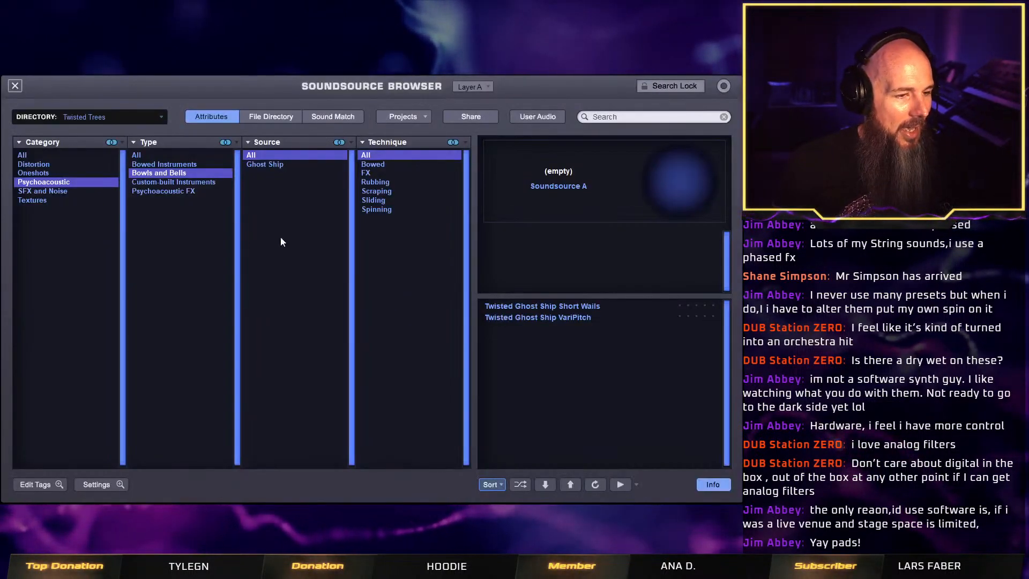
pyautogui.click(62, 164)
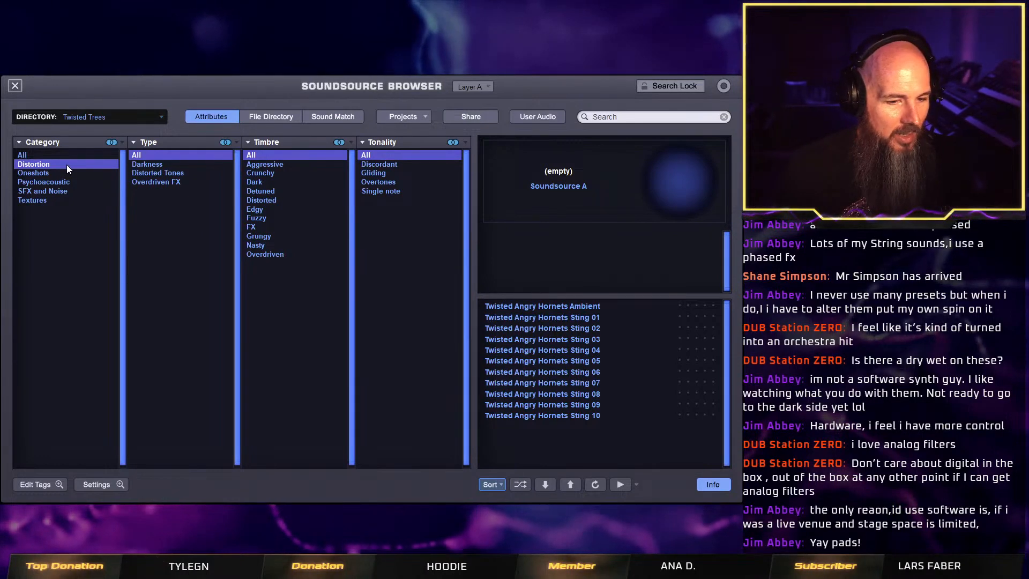
pyautogui.click(162, 165)
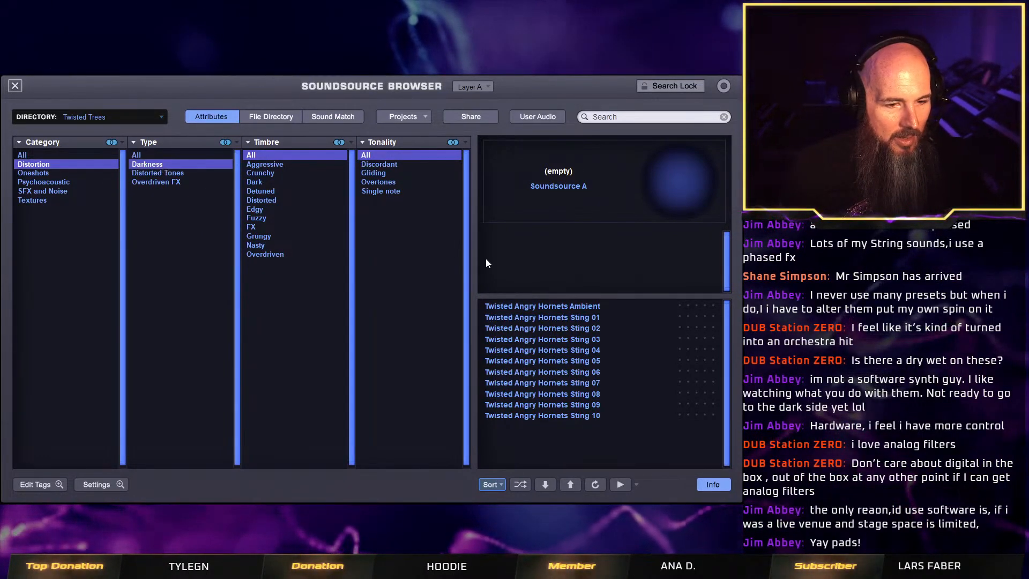
# Audition the Twisted Angry Hornets soundsources in order, from Ambient through Sting 10.
pyautogui.click(572, 306)
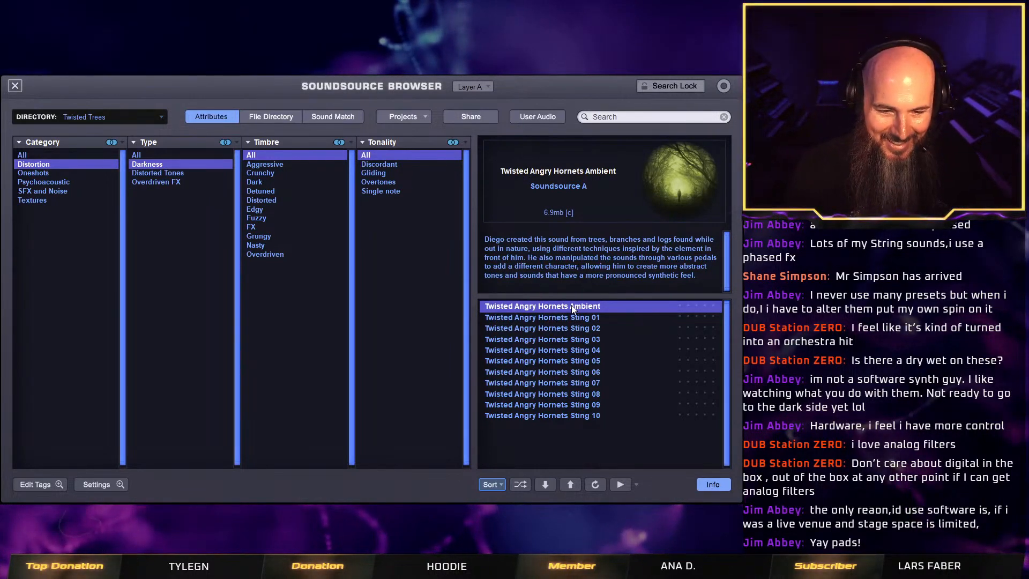
pyautogui.click(606, 317)
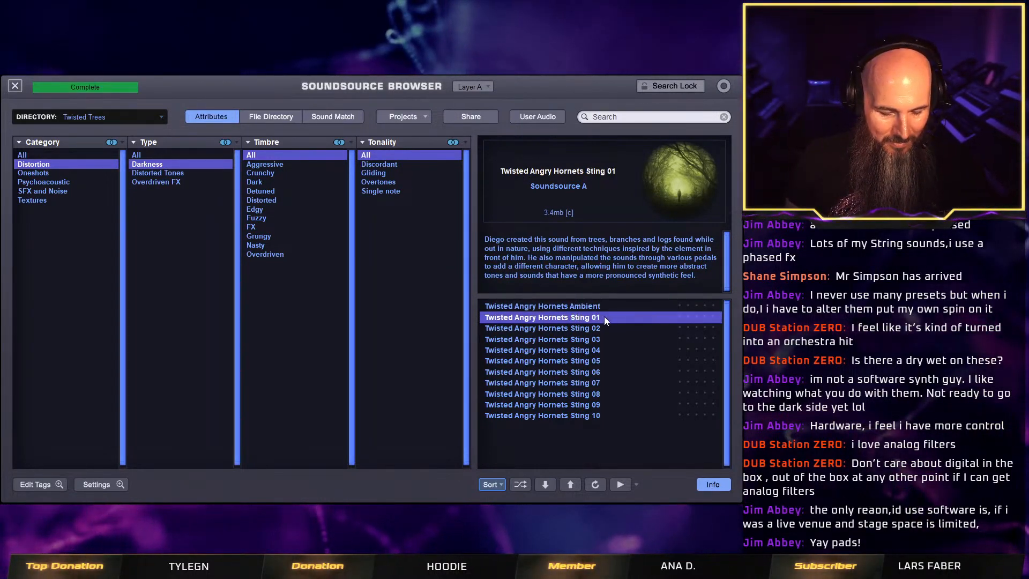
pyautogui.click(592, 328)
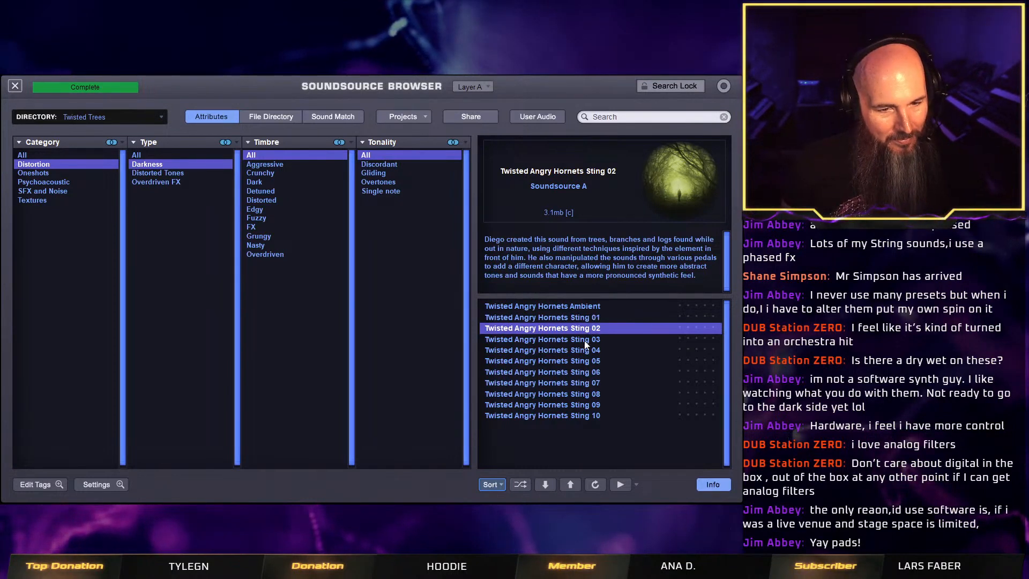
pyautogui.click(586, 342)
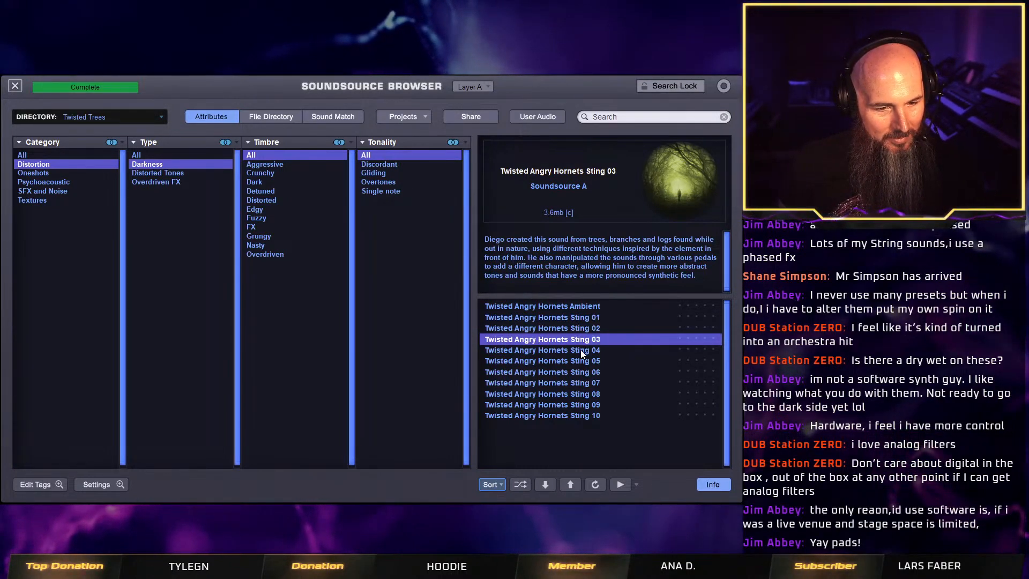
pyautogui.click(583, 351)
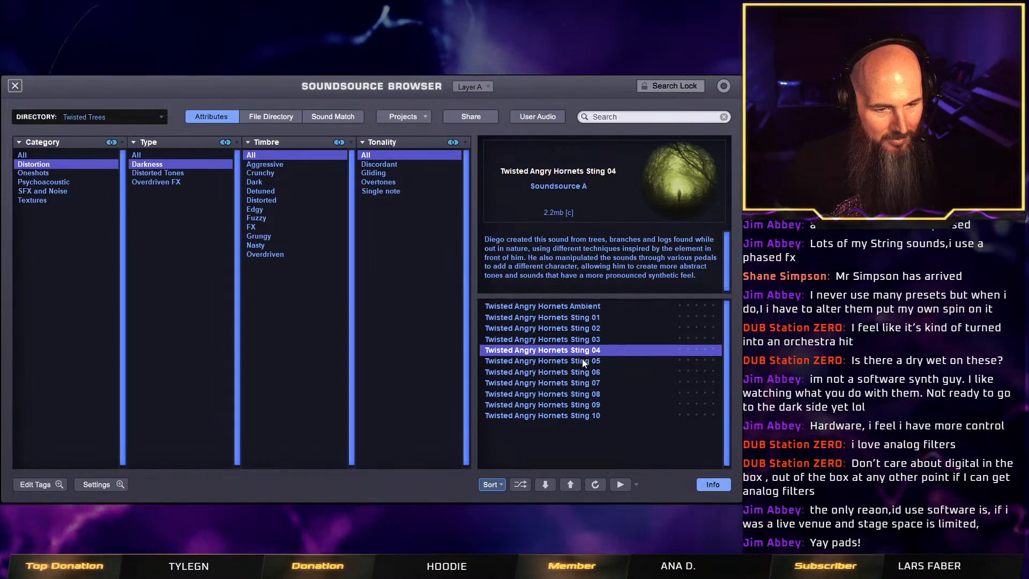
pyautogui.click(584, 362)
pyautogui.click(593, 372)
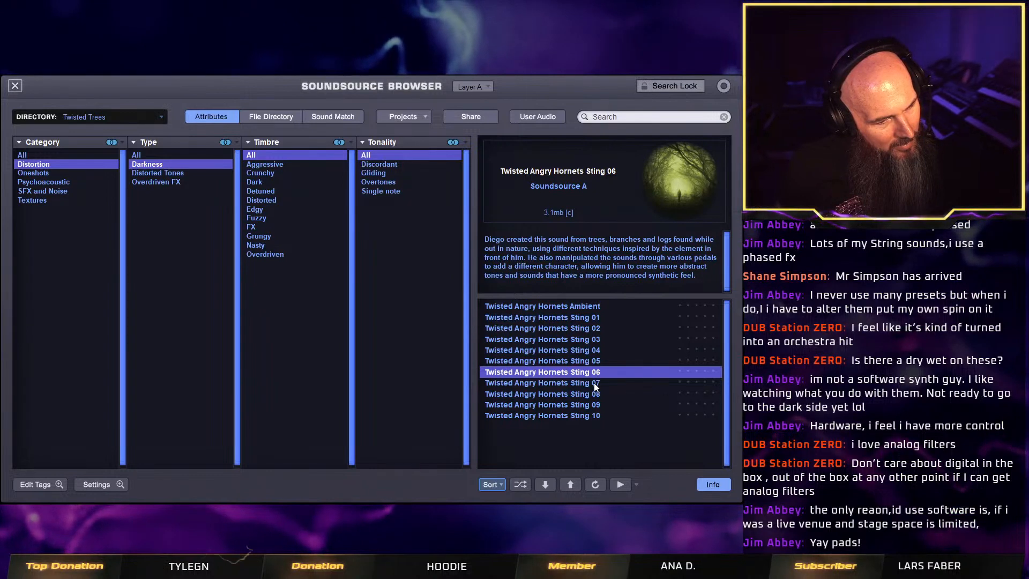
pyautogui.click(593, 384)
pyautogui.click(594, 395)
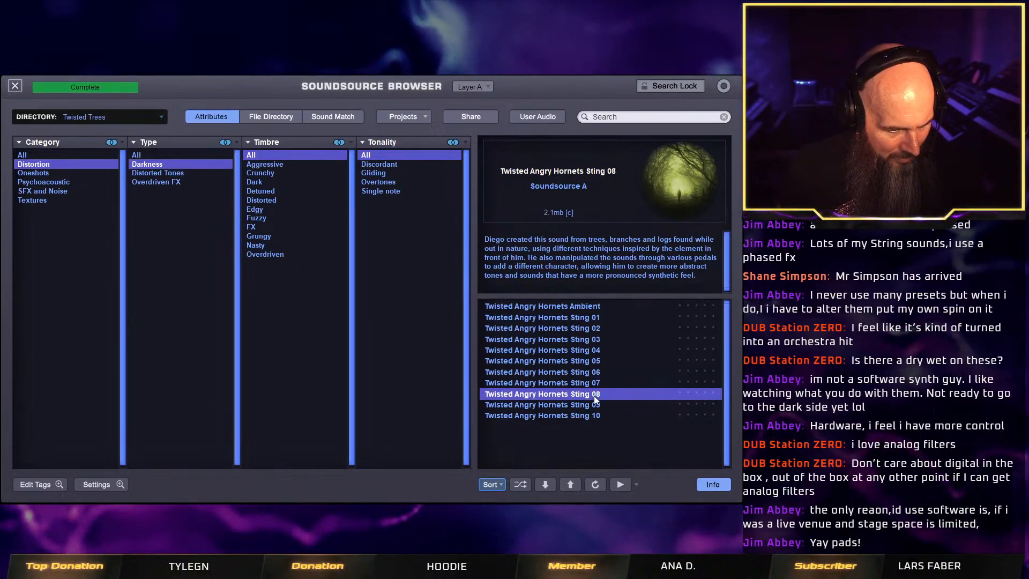
pyautogui.click(593, 406)
pyautogui.click(597, 416)
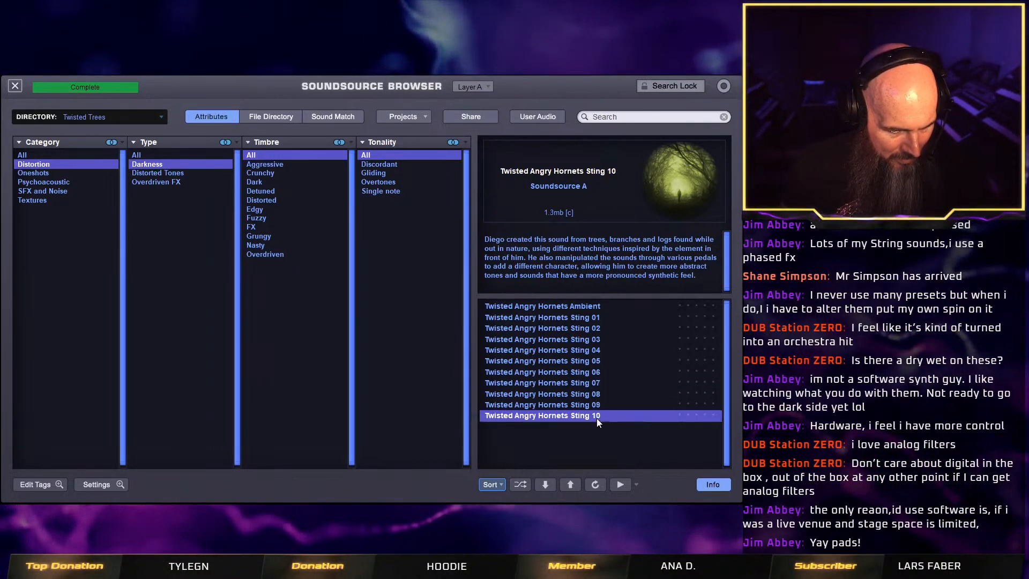
# Compare Twisted Angry Hornets Sting 06 through Sting 09 again.
pyautogui.click(602, 373)
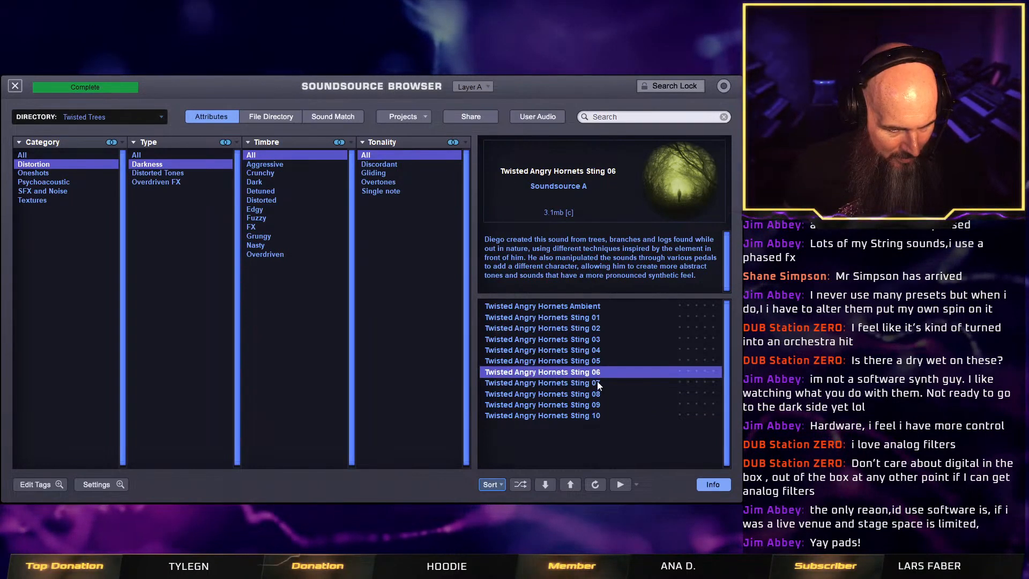
pyautogui.click(597, 382)
pyautogui.click(597, 395)
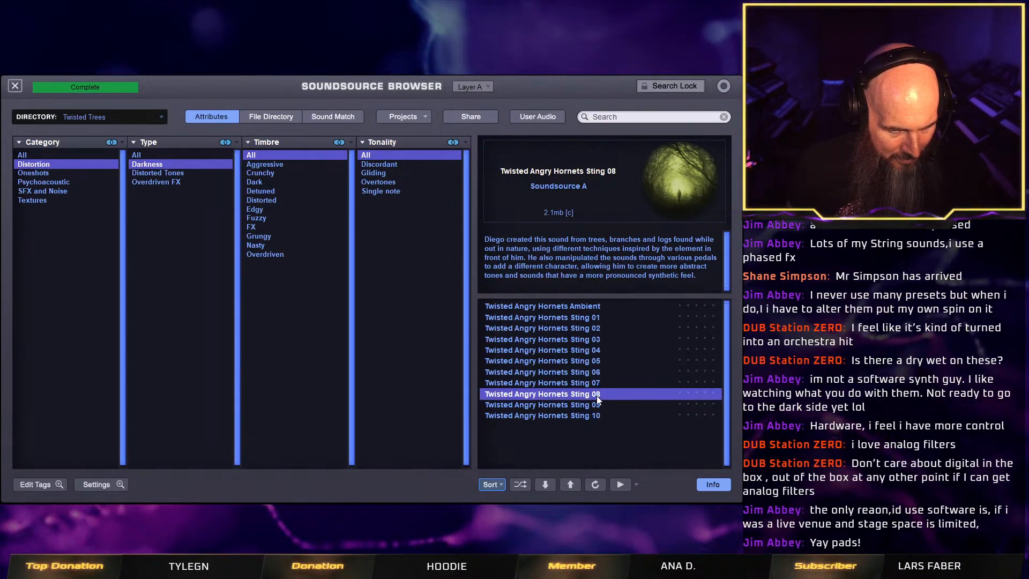
pyautogui.click(596, 406)
pyautogui.click(597, 372)
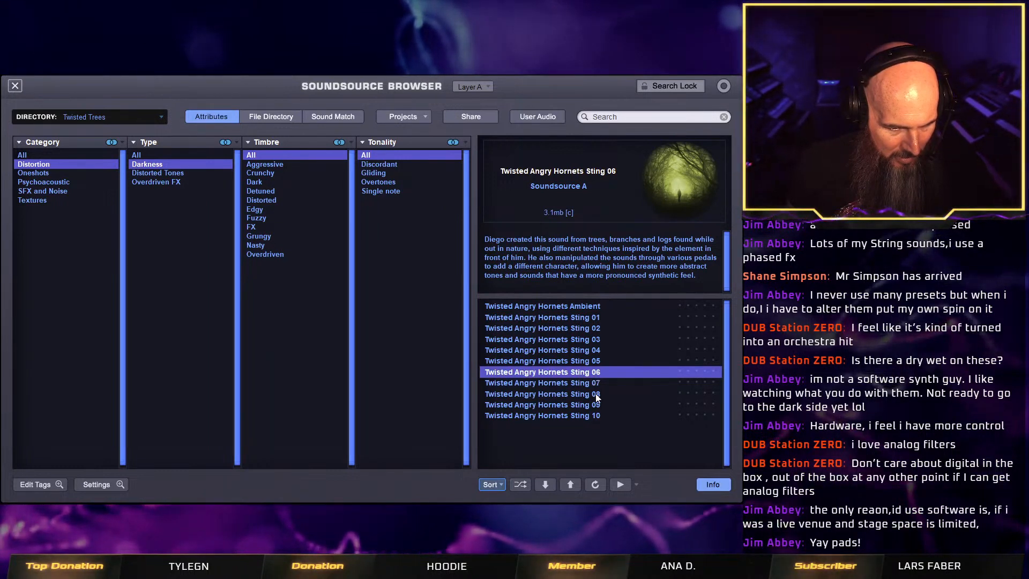
pyautogui.click(606, 395)
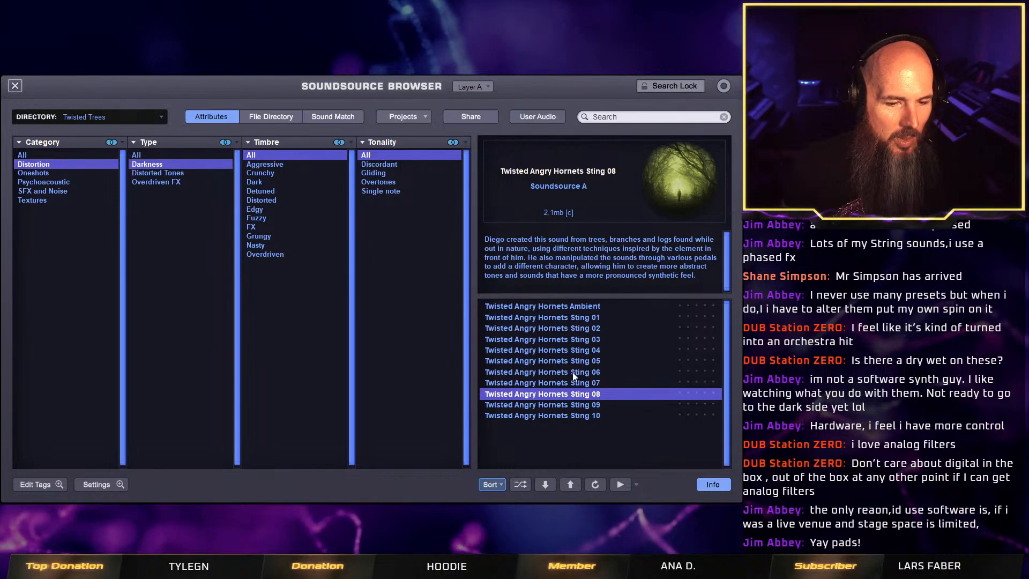
# Load Twisted Angry Hornets Sting 06 on layer A and close the soundsource browser.
pyautogui.press('Up')
pyautogui.press('Up')
pyautogui.click(19, 86)
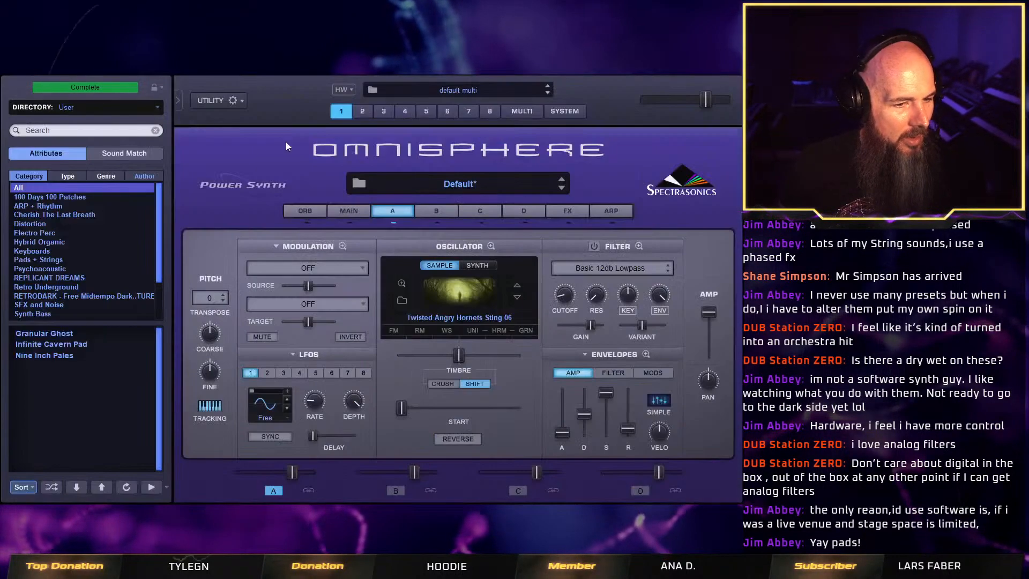
# Load Twisted Angry Hornets Sting 08 on layer B from the Distortion category of the Twisted Trees soundsources.
pyautogui.click(438, 214)
pyautogui.click(437, 266)
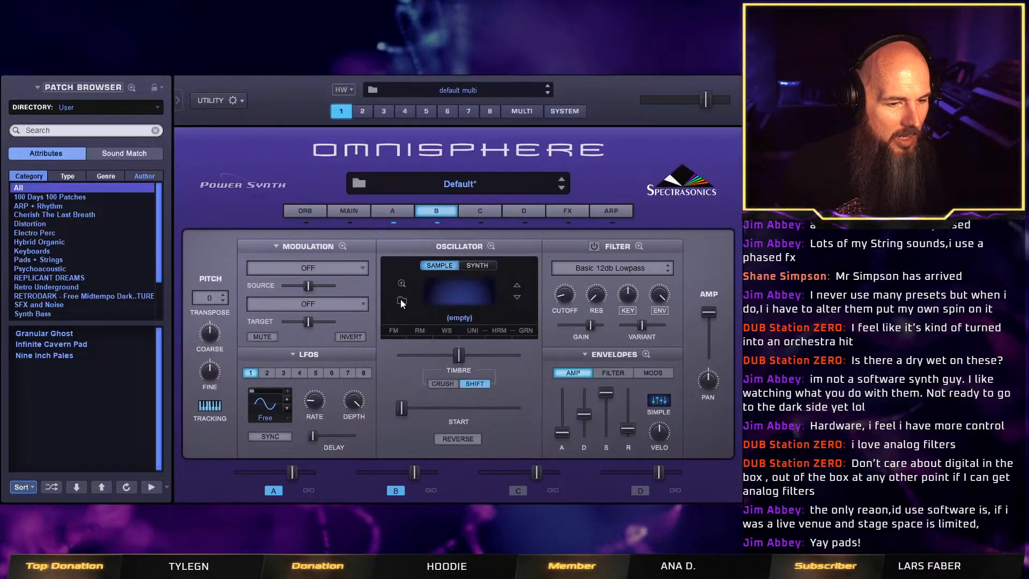
pyautogui.click(400, 299)
pyautogui.click(111, 118)
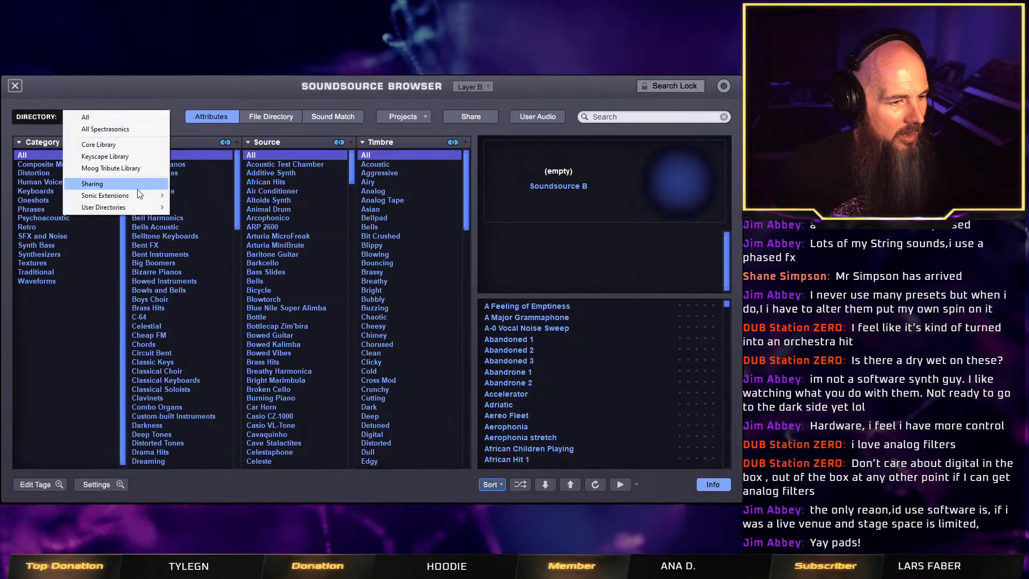
pyautogui.moveTo(153, 195)
pyautogui.click(230, 217)
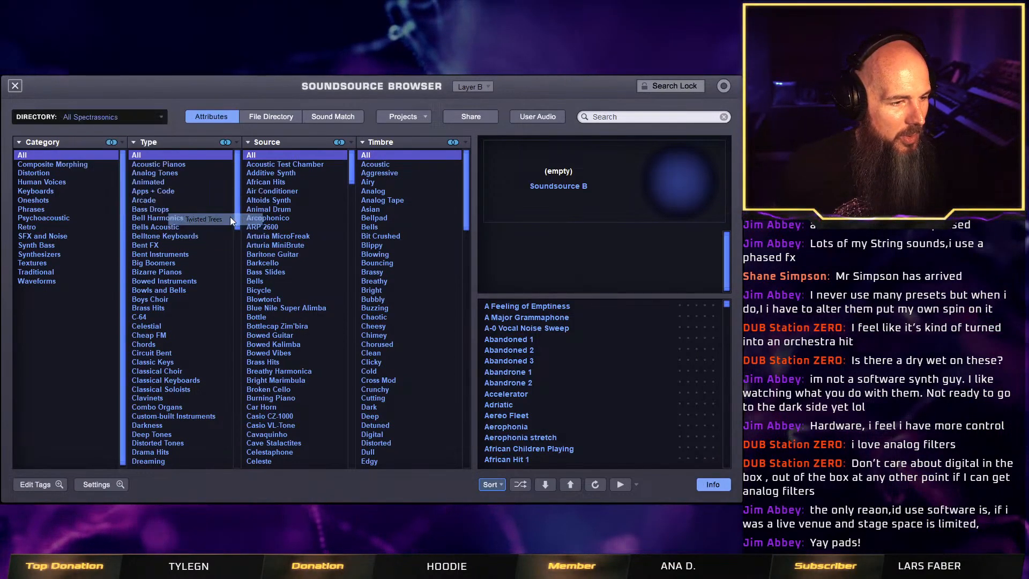
pyautogui.click(33, 164)
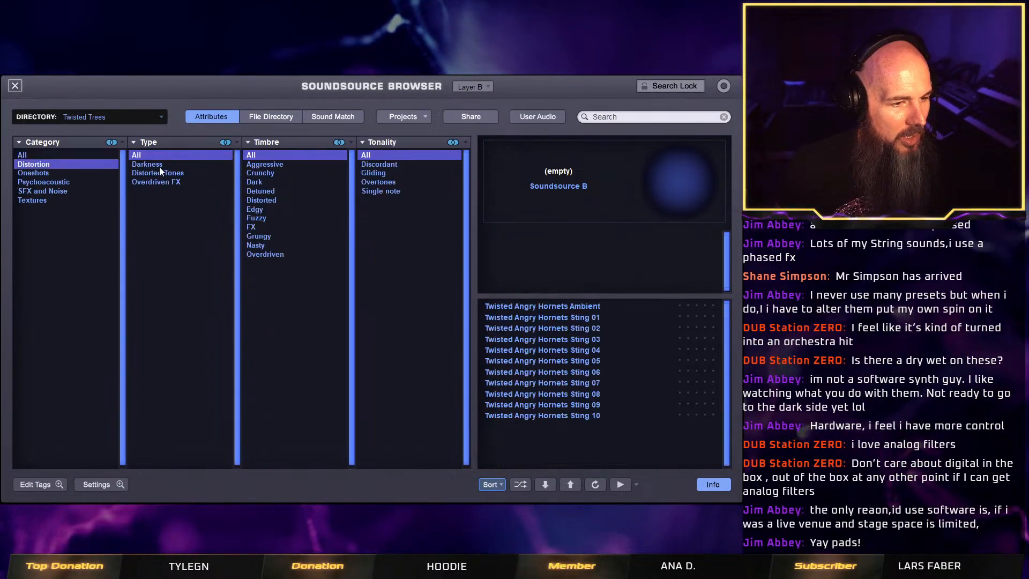
pyautogui.click(594, 395)
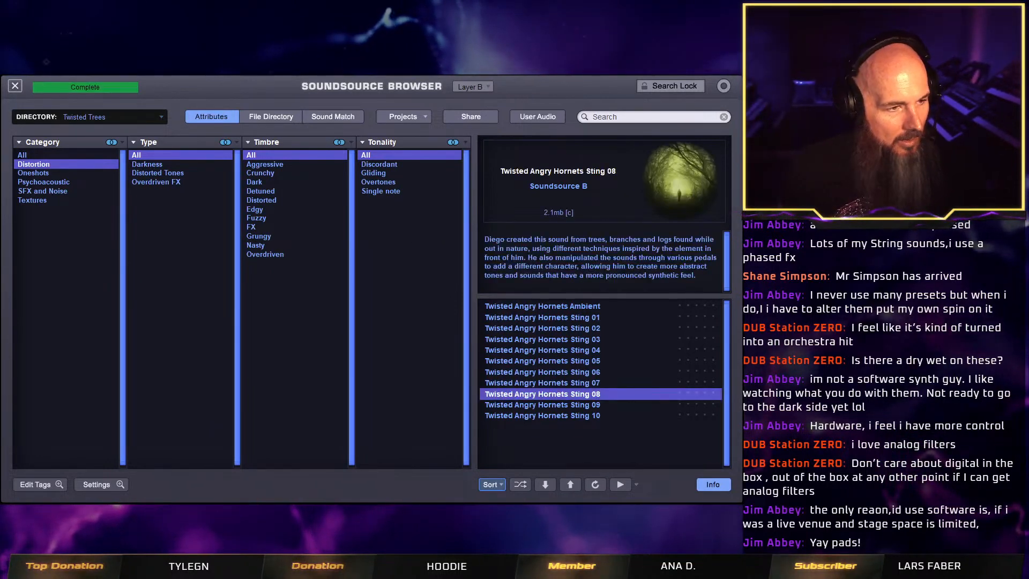
pyautogui.click(15, 86)
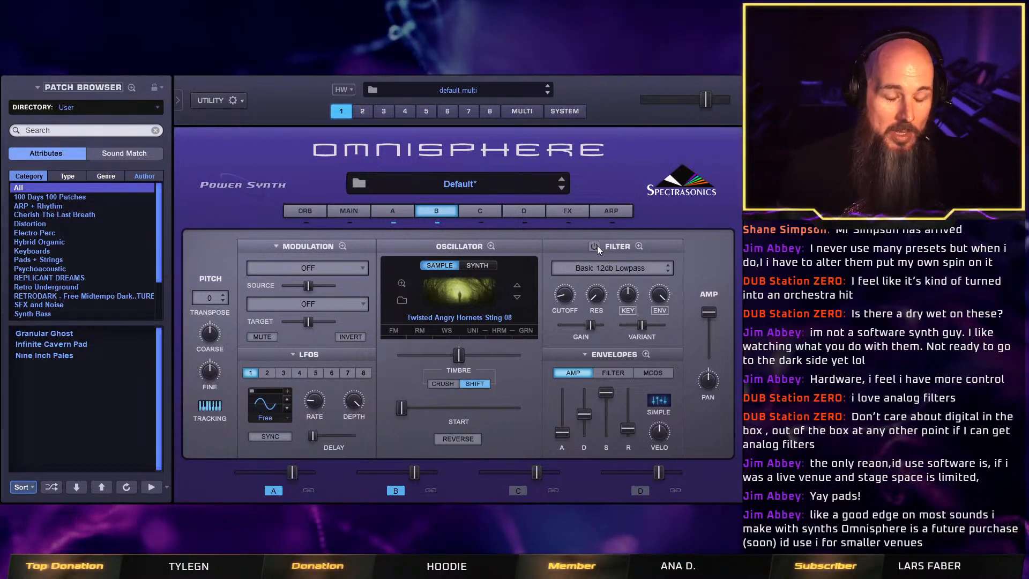
# Enable layer B's filter and choose the Stereo Phase Filter from the specialty filters.
pyautogui.click(635, 266)
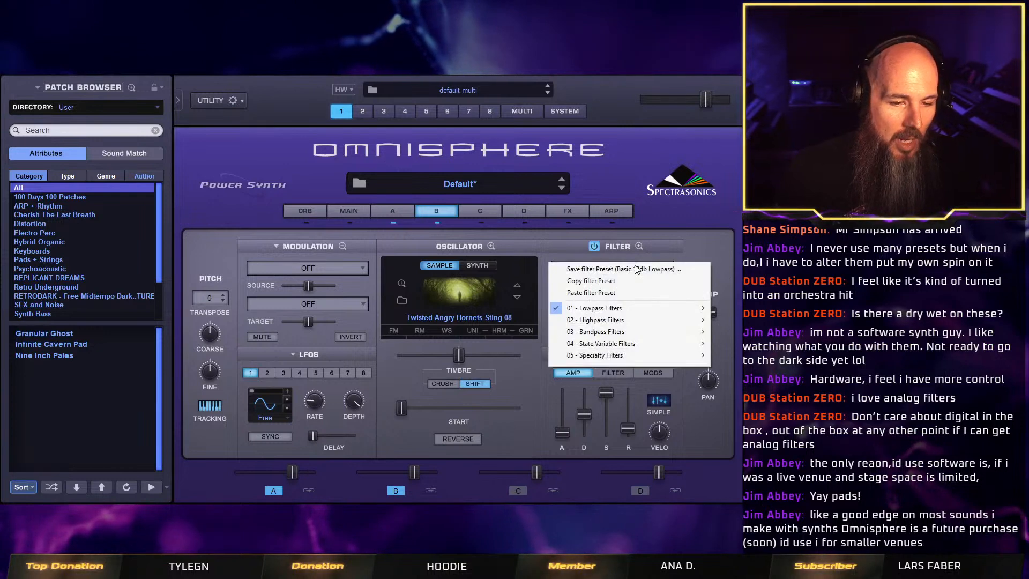
pyautogui.moveTo(624, 307)
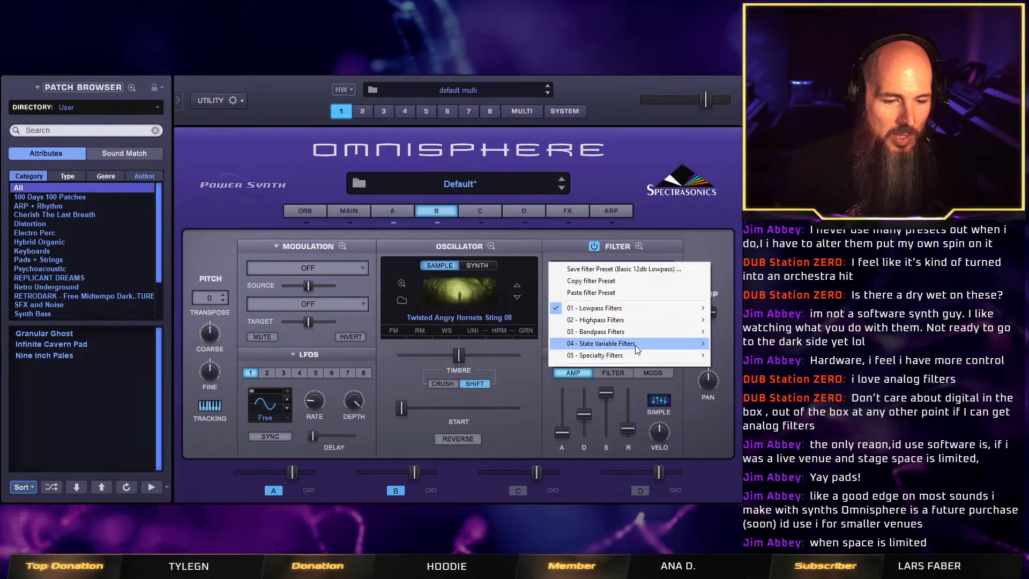
pyautogui.moveTo(637, 347)
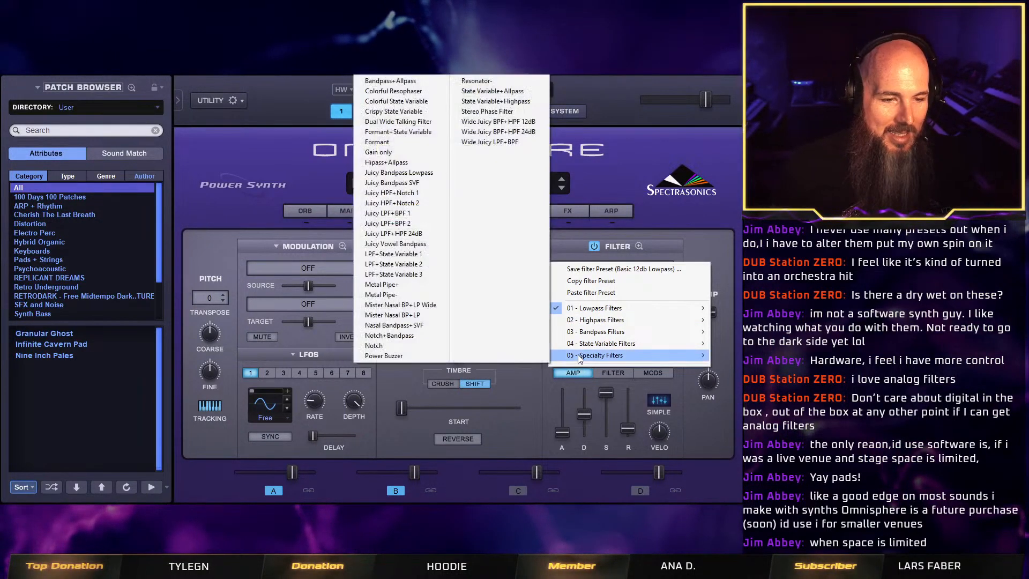
pyautogui.click(487, 111)
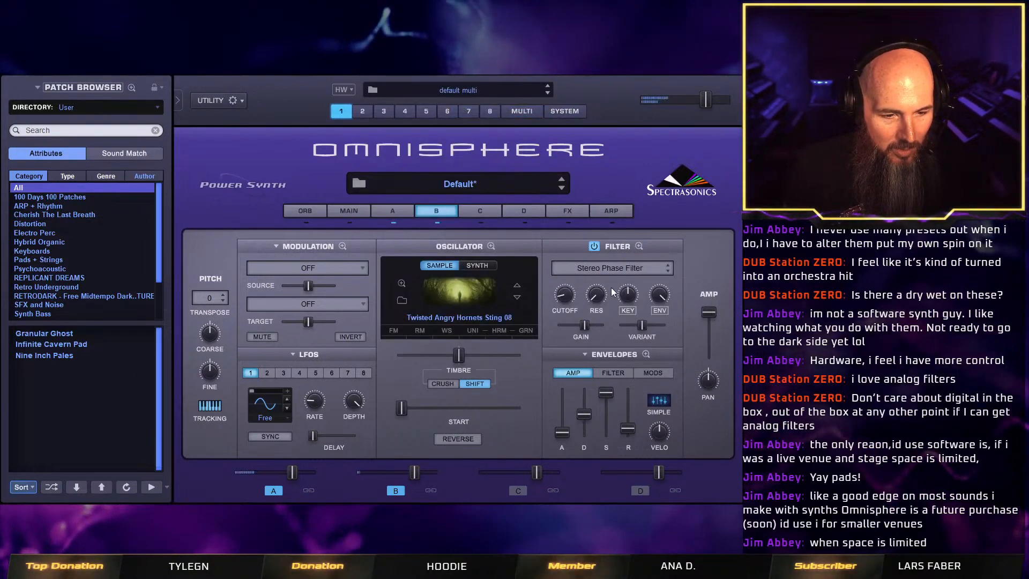
# Shorten the decay of layer B's filter envelope and adjust the filter cutoff.
pyautogui.click(615, 374)
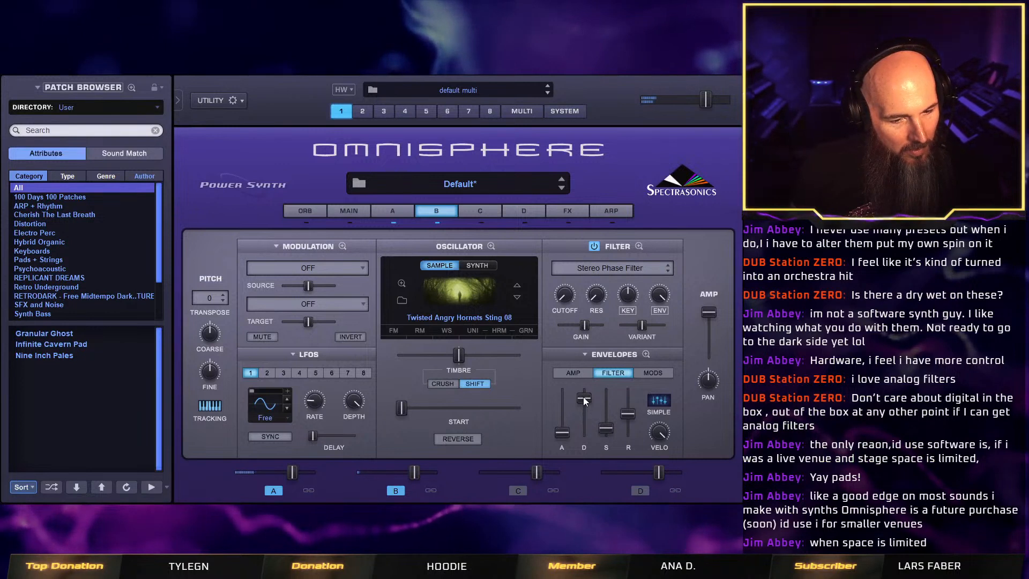
pyautogui.moveTo(585, 401)
pyautogui.mouseDown()
pyautogui.moveTo(588, 427)
pyautogui.moveTo(588, 414)
pyautogui.mouseUp()
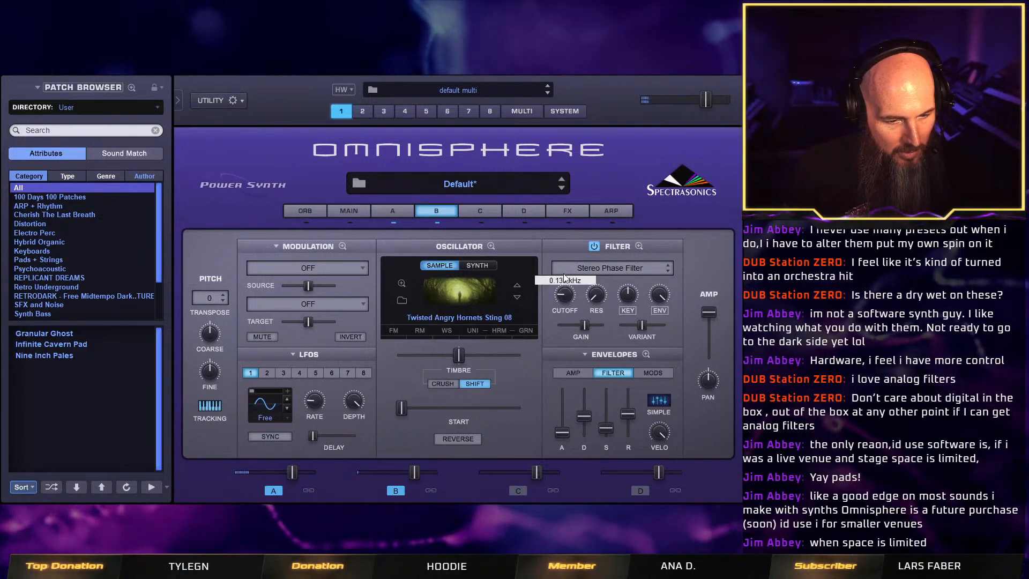
pyautogui.moveTo(564, 274); pyautogui.dragTo(607, 238)
pyautogui.moveTo(565, 298); pyautogui.dragTo(600, 349)
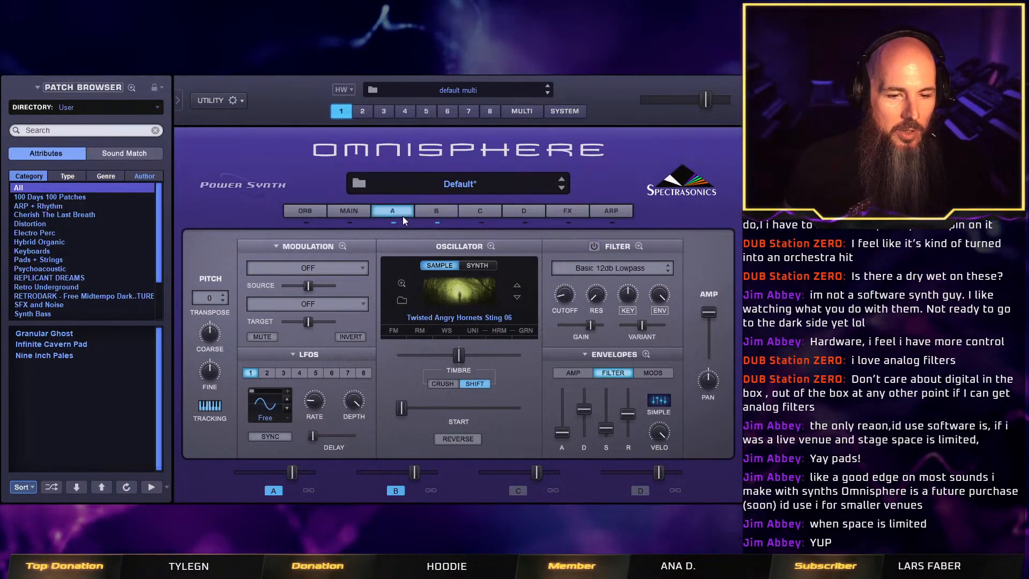
# Switch the patch's Normal/Shared mode on the main page to Shared and return to layer A.
pyautogui.click(353, 213)
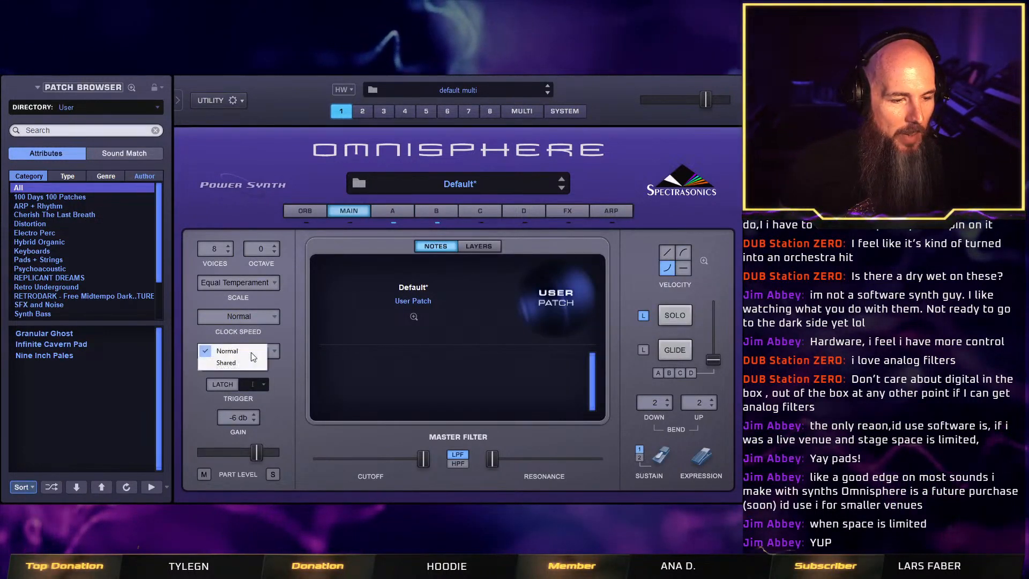
pyautogui.click(243, 364)
pyautogui.click(400, 209)
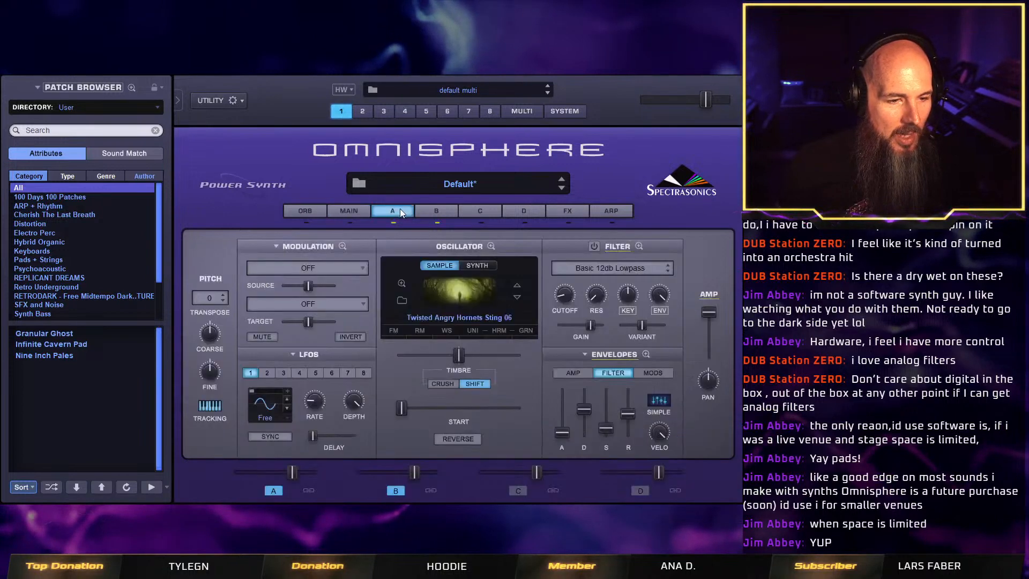
# Set layer B's enabled filter to Stereo Phase Filter and lengthen the amp envelope's release.
pyautogui.click(433, 209)
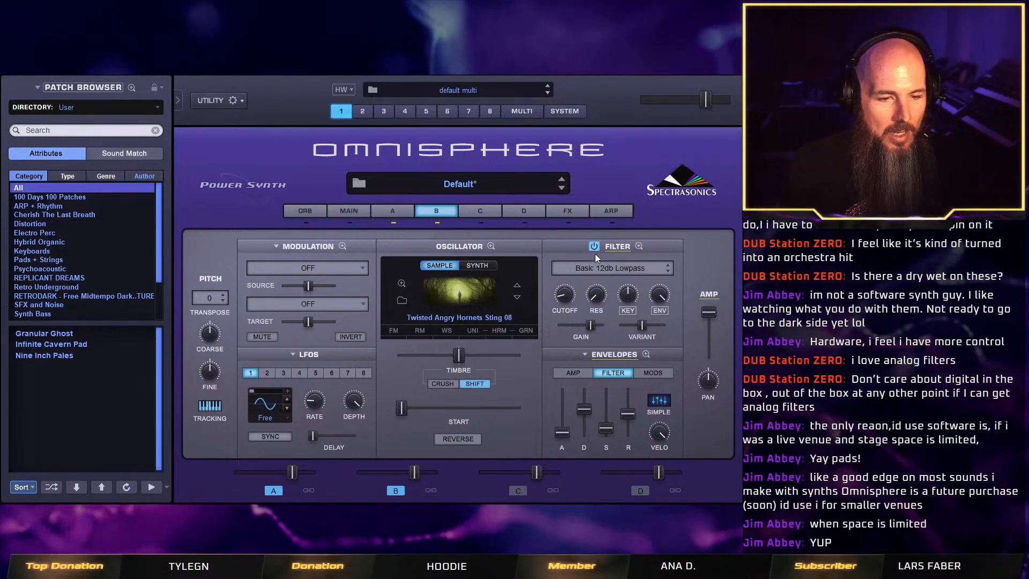
pyautogui.click(596, 268)
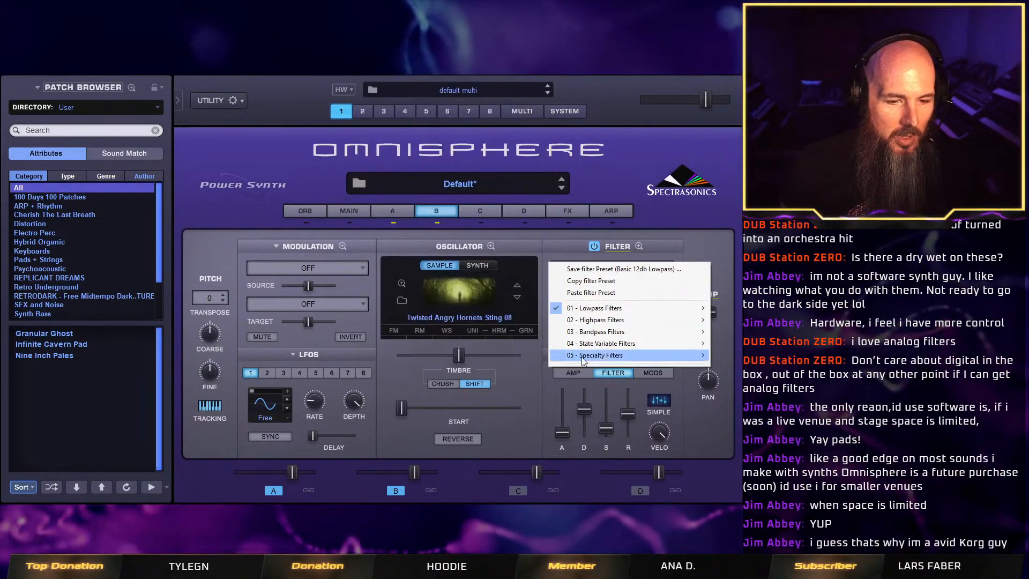
pyautogui.moveTo(583, 358)
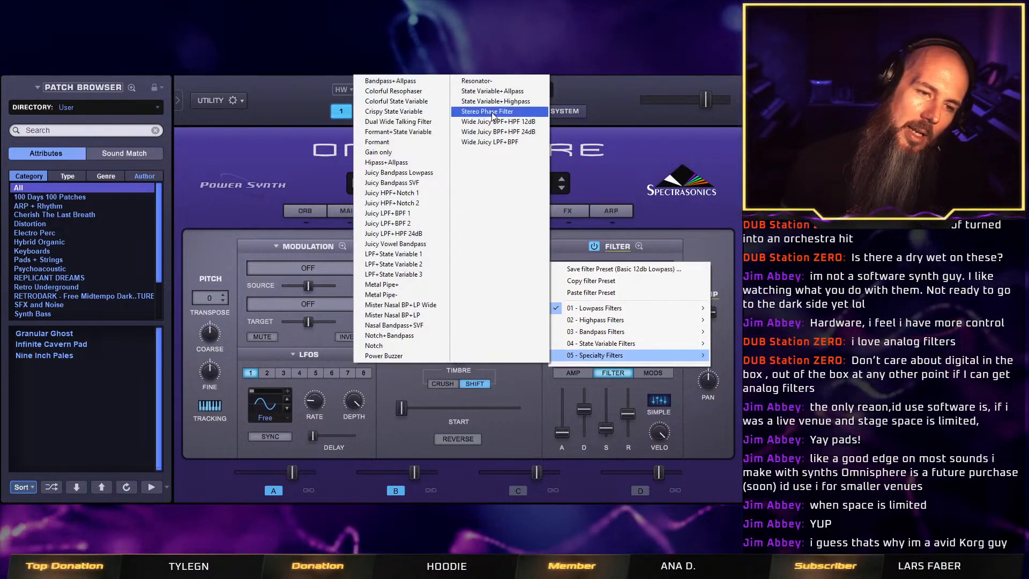
pyautogui.click(492, 113)
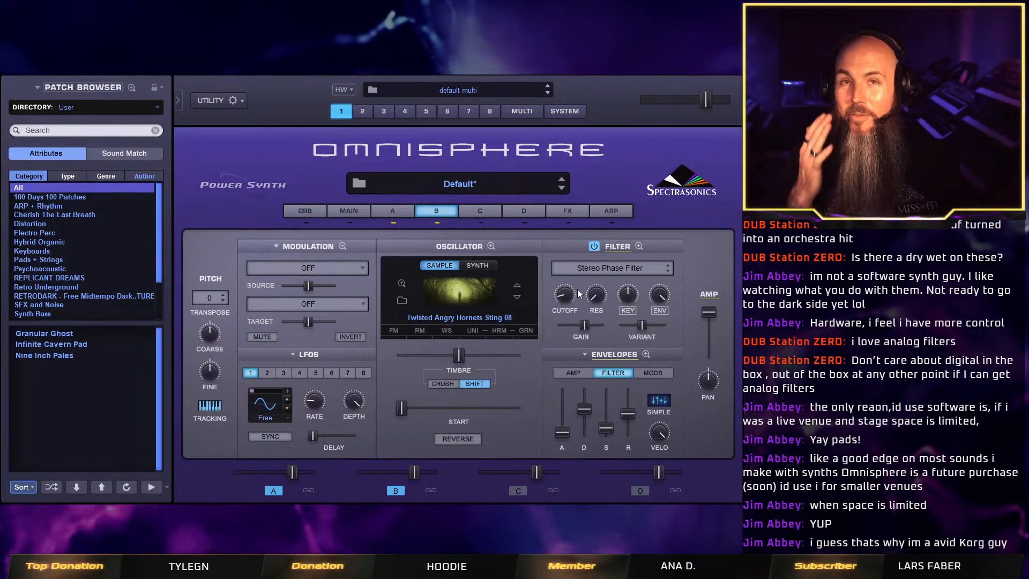
pyautogui.click(583, 371)
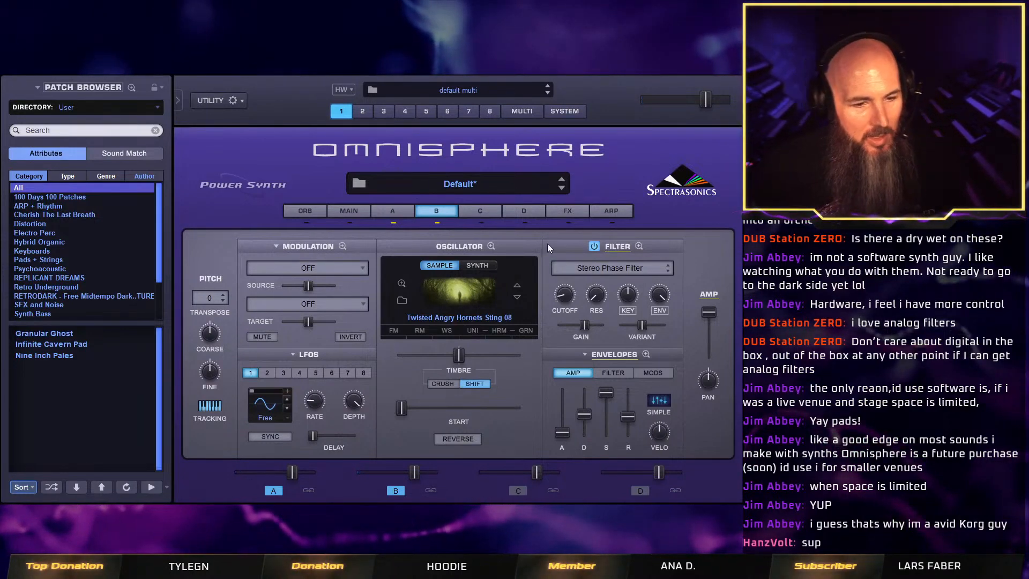
# Insert the Twisted Root effect from the Sonic Extensions in the first common effects slot.
pyautogui.click(576, 214)
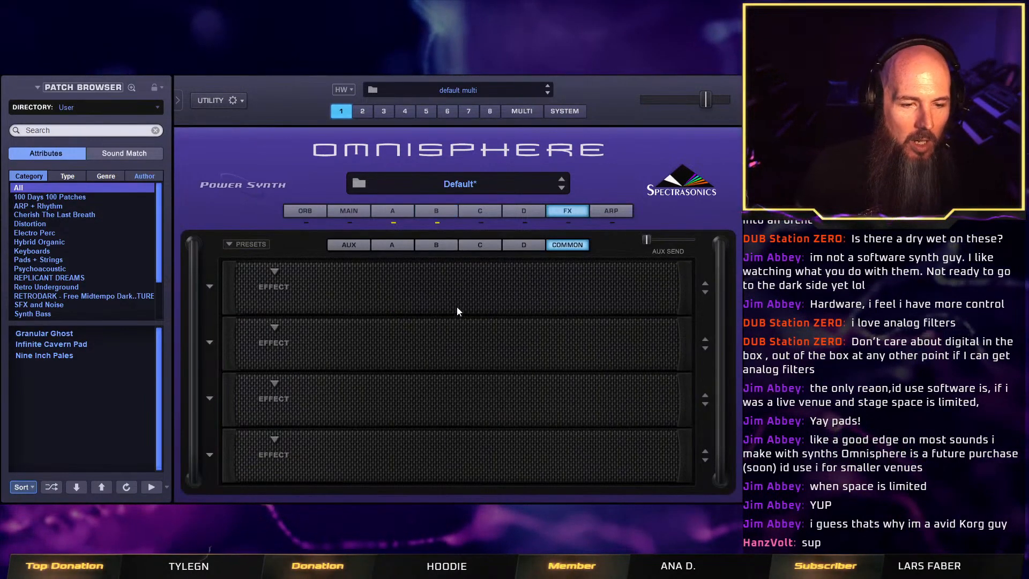
pyautogui.click(272, 272)
pyautogui.moveTo(332, 379)
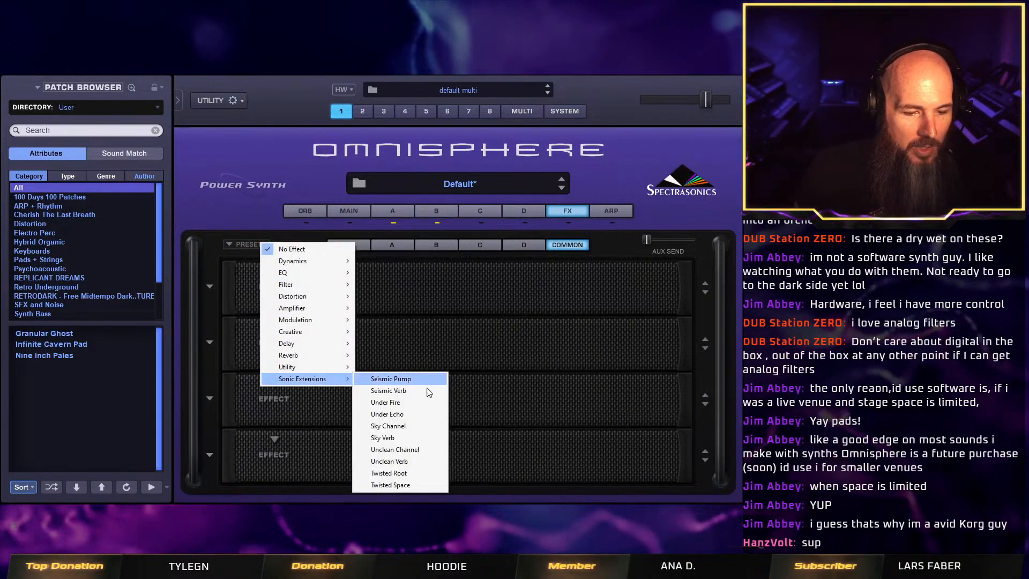
pyautogui.click(432, 471)
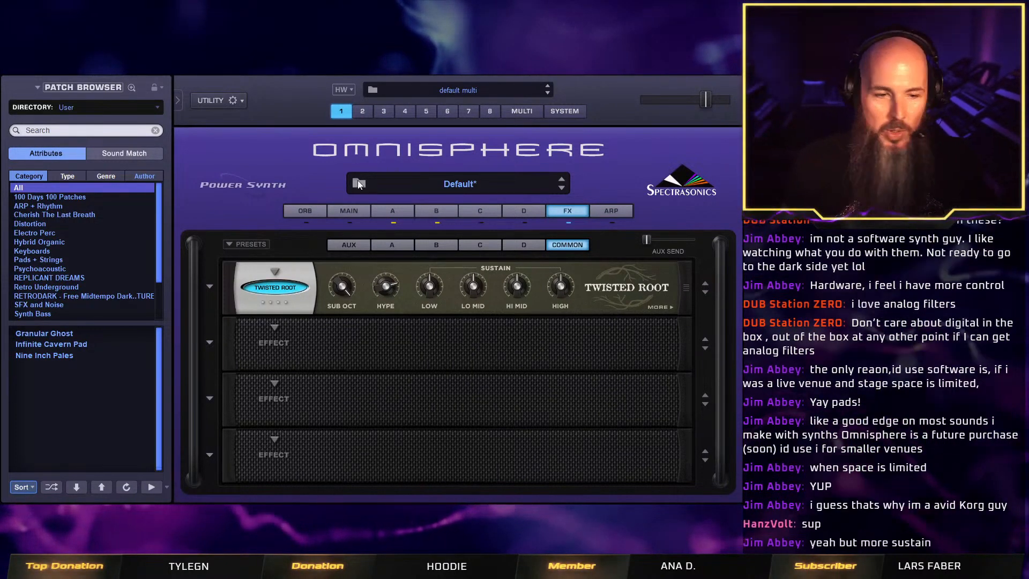
# Check layer B's settings and remove the Twisted Root effect from the first common slot.
pyautogui.click(432, 212)
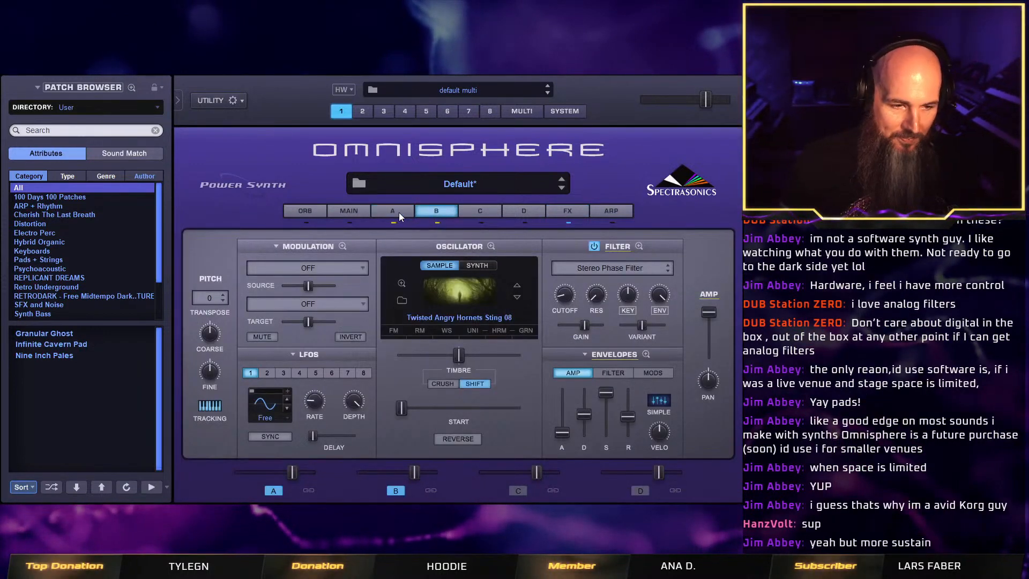
pyautogui.click(568, 214)
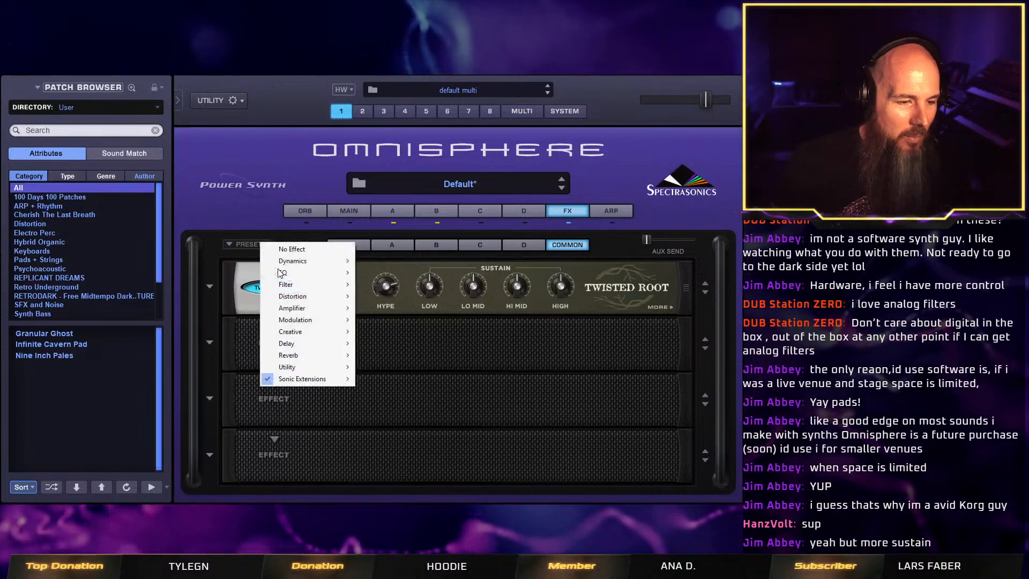
pyautogui.click(275, 272)
pyautogui.click(308, 252)
pyautogui.click(274, 273)
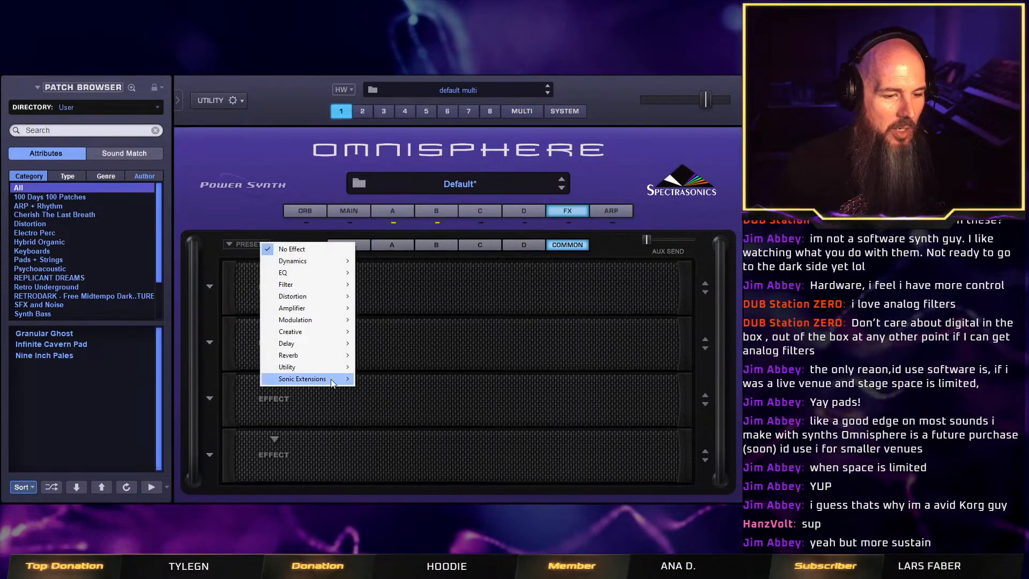
pyautogui.moveTo(332, 382)
pyautogui.click(699, 213)
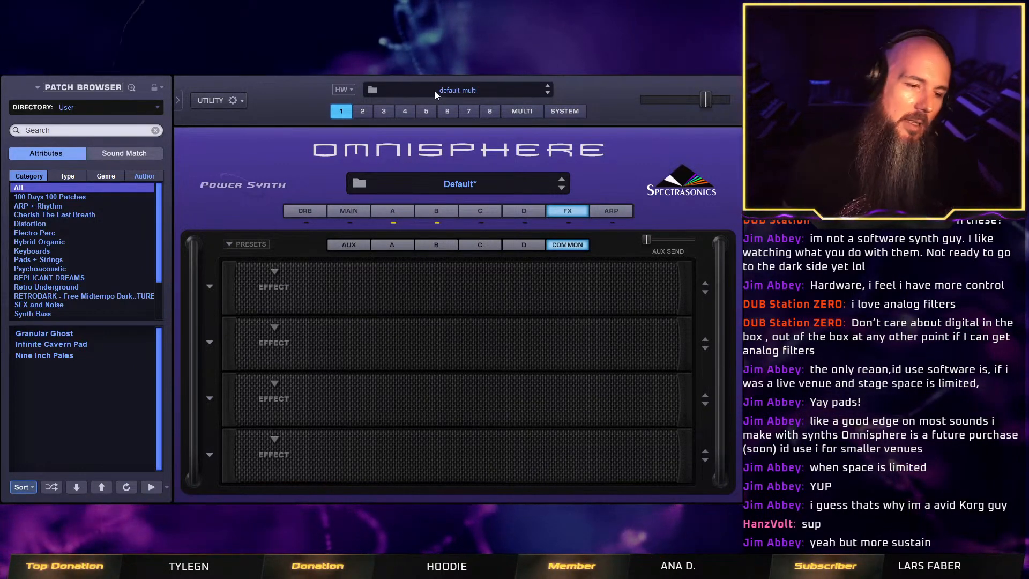
# Insert the Twisted Space effect in the first common effects slot and load its Bat Cavern preset.
pyautogui.click(275, 272)
pyautogui.moveTo(340, 382)
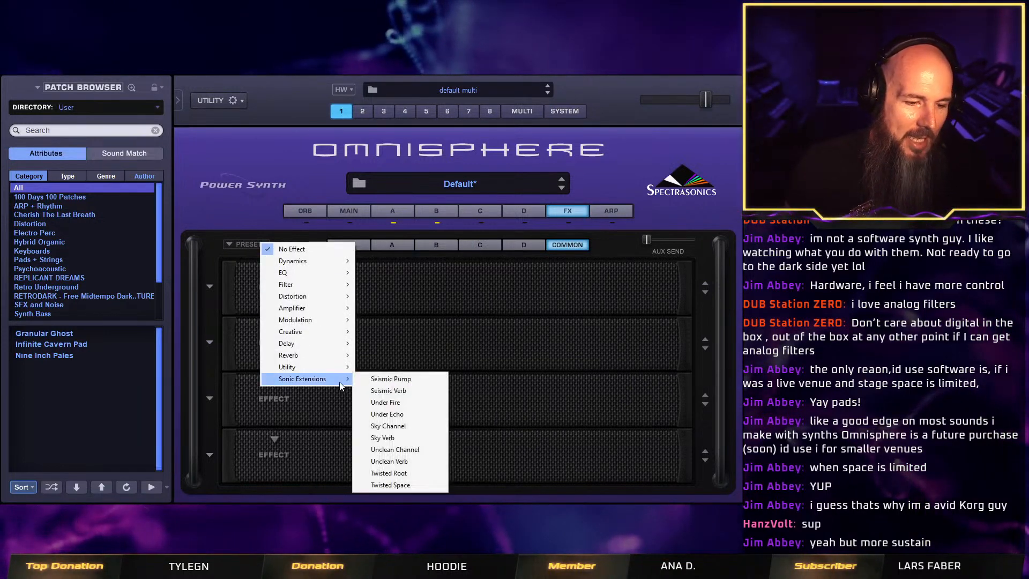
pyautogui.click(416, 482)
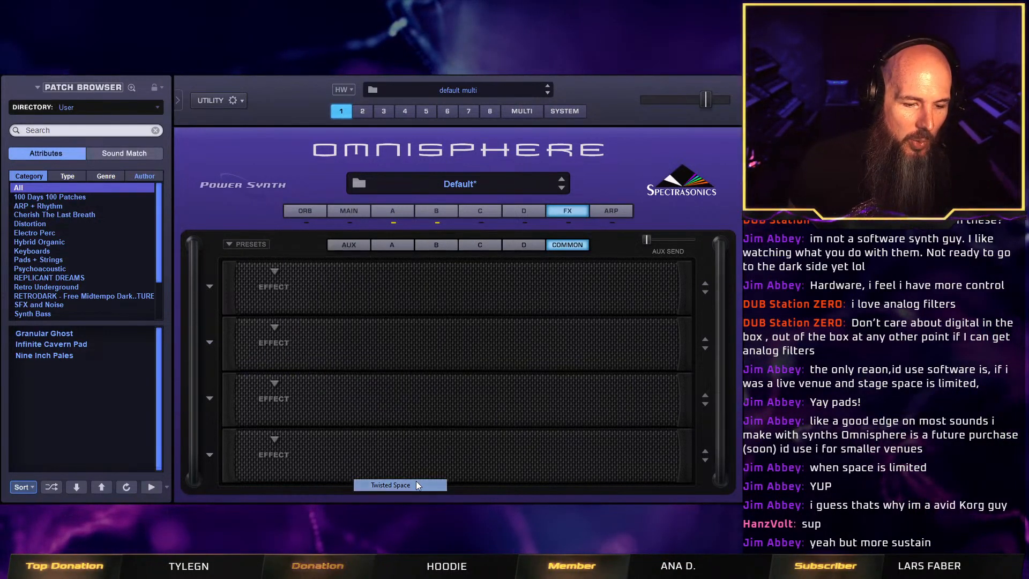
pyautogui.click(213, 285)
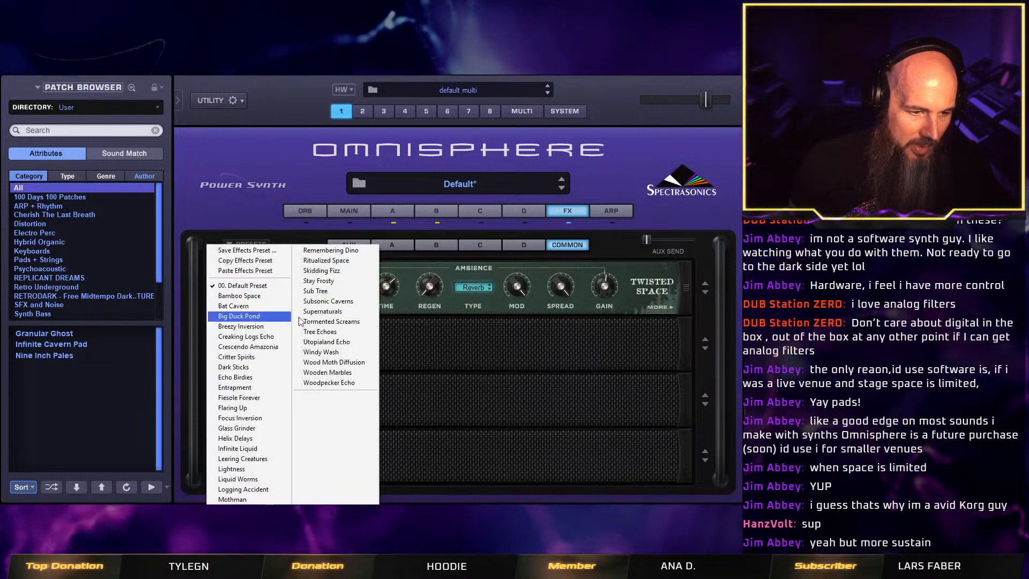
pyautogui.click(272, 304)
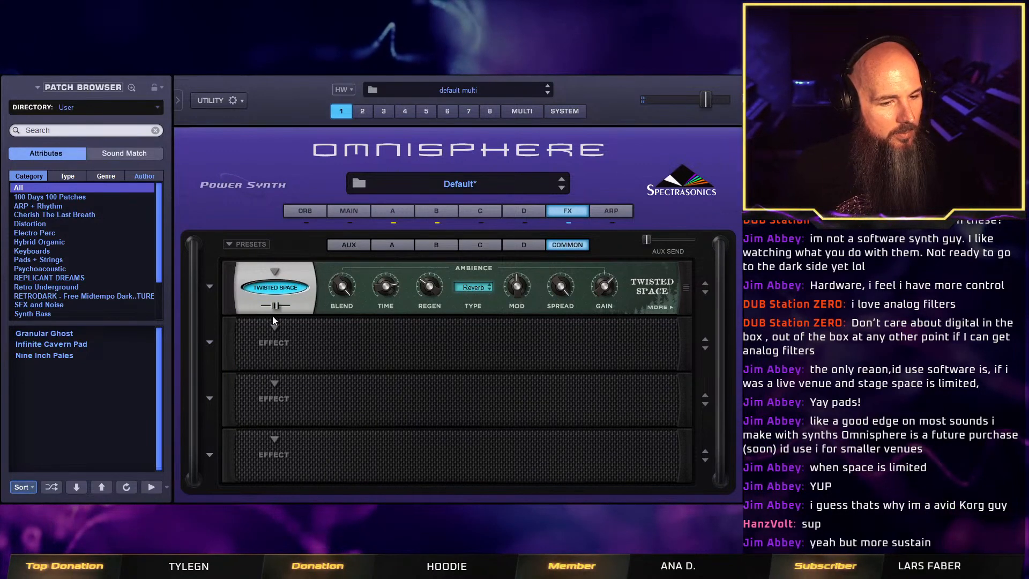
# Examine Twisted Space's main and additional controls, including Sub Oct, Natural Elements and Hi Cut.
pyautogui.click(661, 307)
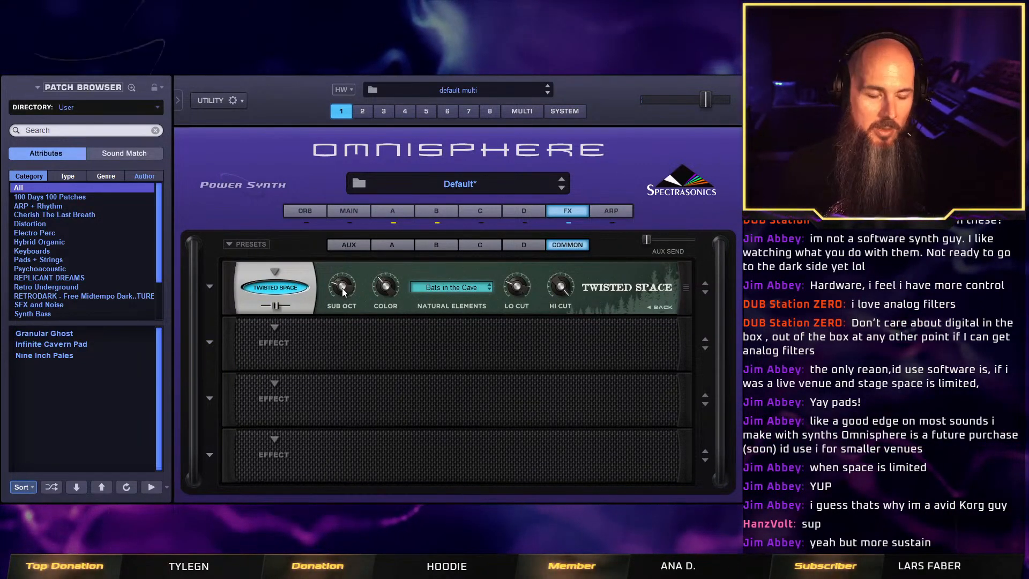
pyautogui.moveTo(342, 274)
pyautogui.moveTo(341, 271); pyautogui.dragTo(358, 230)
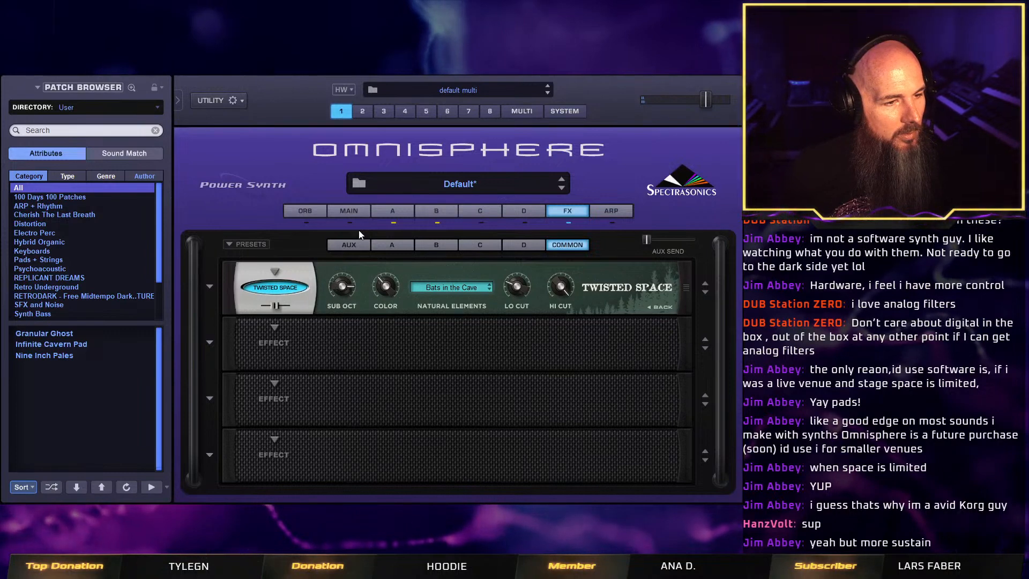
pyautogui.click(659, 308)
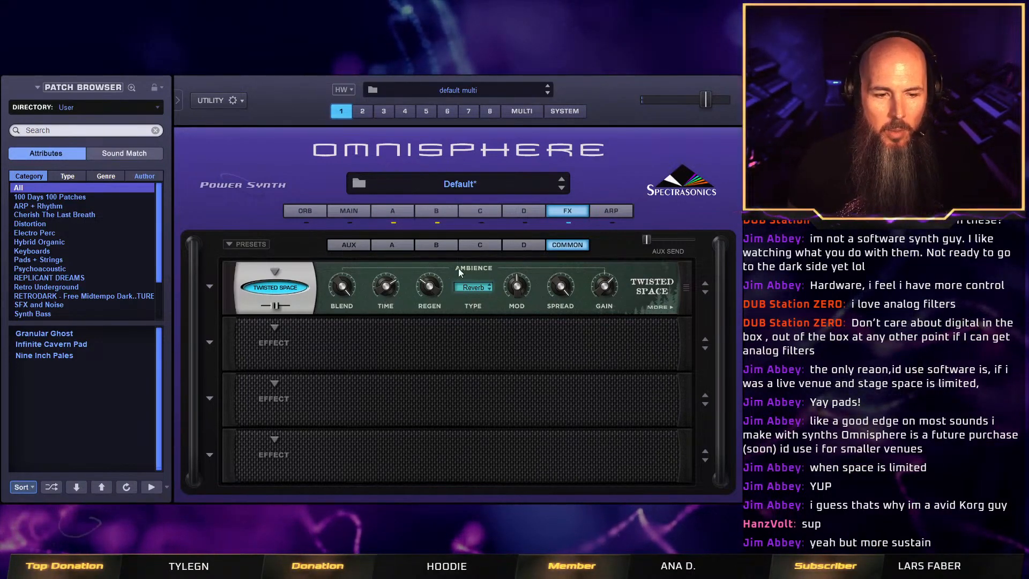
pyautogui.click(659, 307)
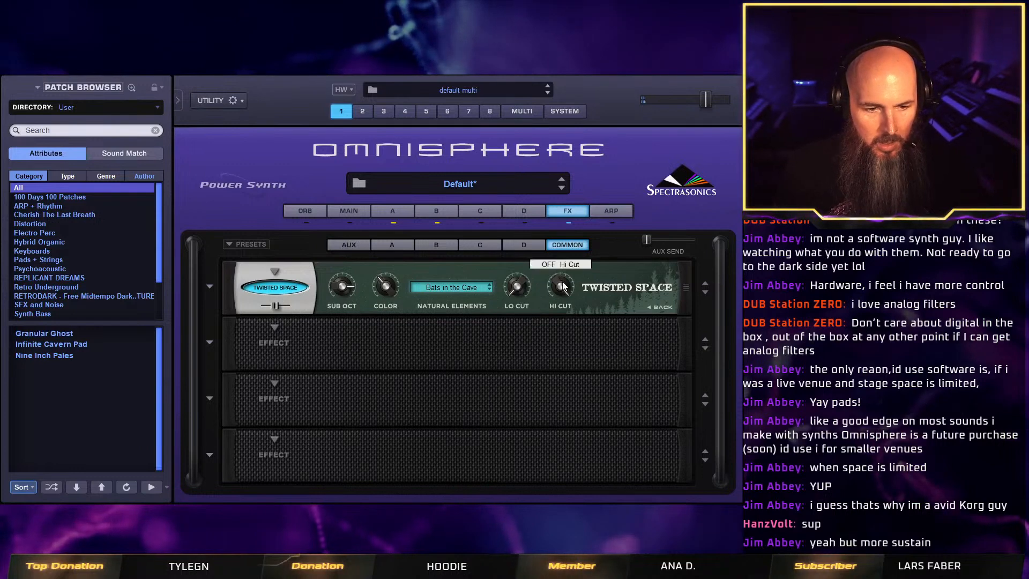
# Lower the Hi Cut on the Twisted Space effect to darken the ambience.
pyautogui.moveTo(560, 287); pyautogui.dragTo(558, 318)
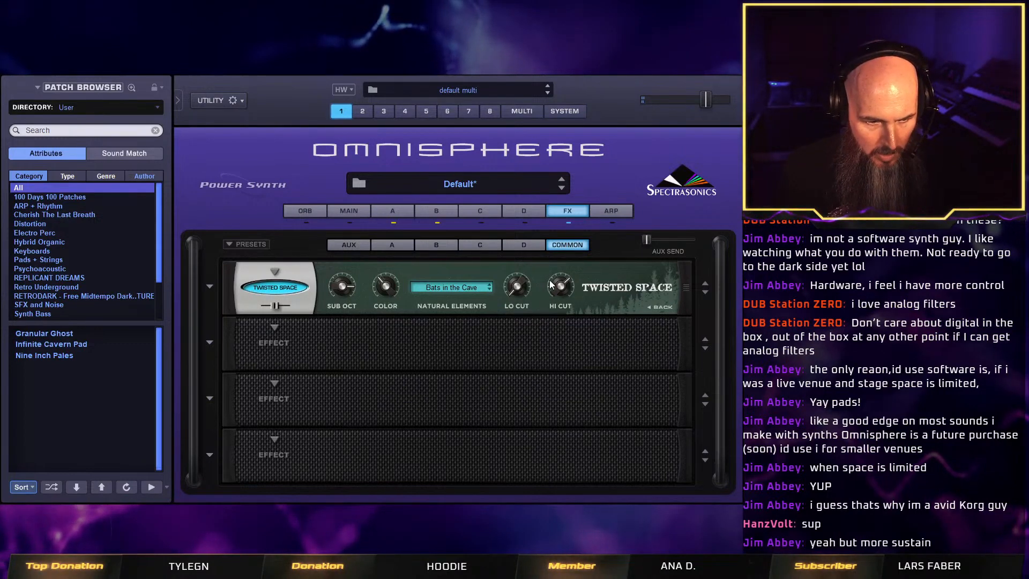
pyautogui.moveTo(552, 284); pyautogui.dragTo(551, 307)
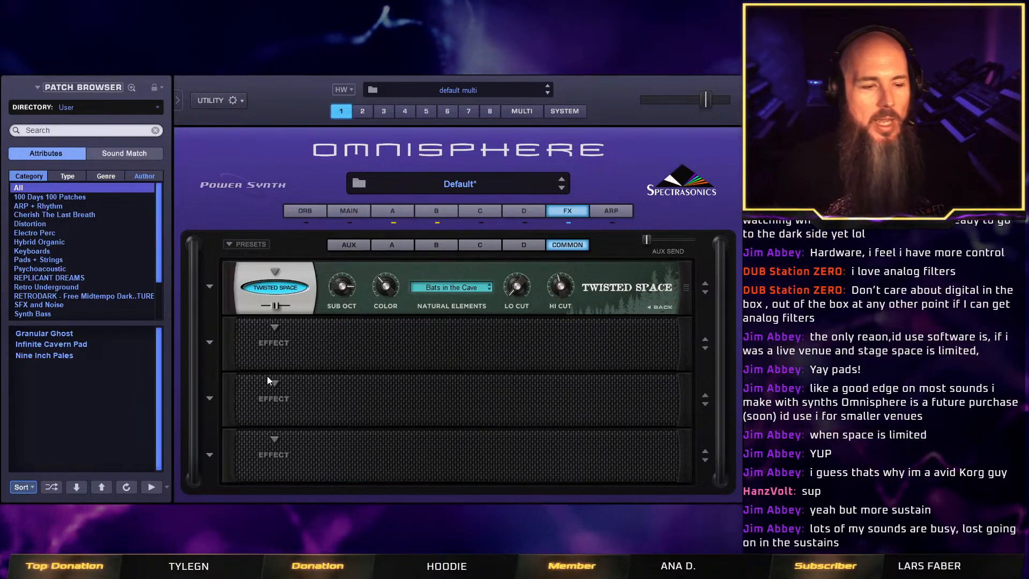
# Insert Twisted Root in the fourth common effects slot with its Flat preset and compare the sound with the effect bypassed and active.
pyautogui.click(274, 439)
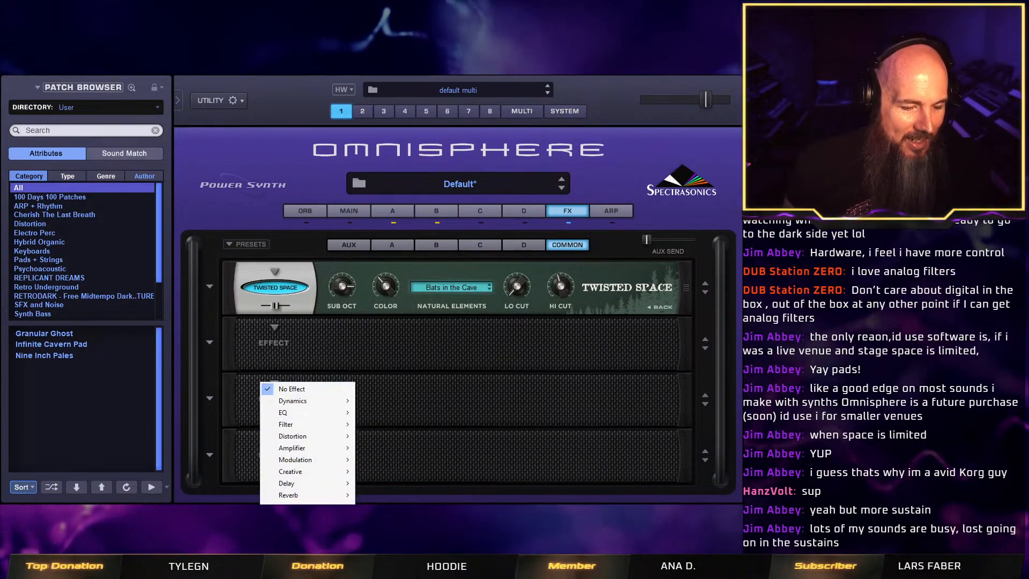
pyautogui.moveTo(300, 495)
pyautogui.click(342, 490)
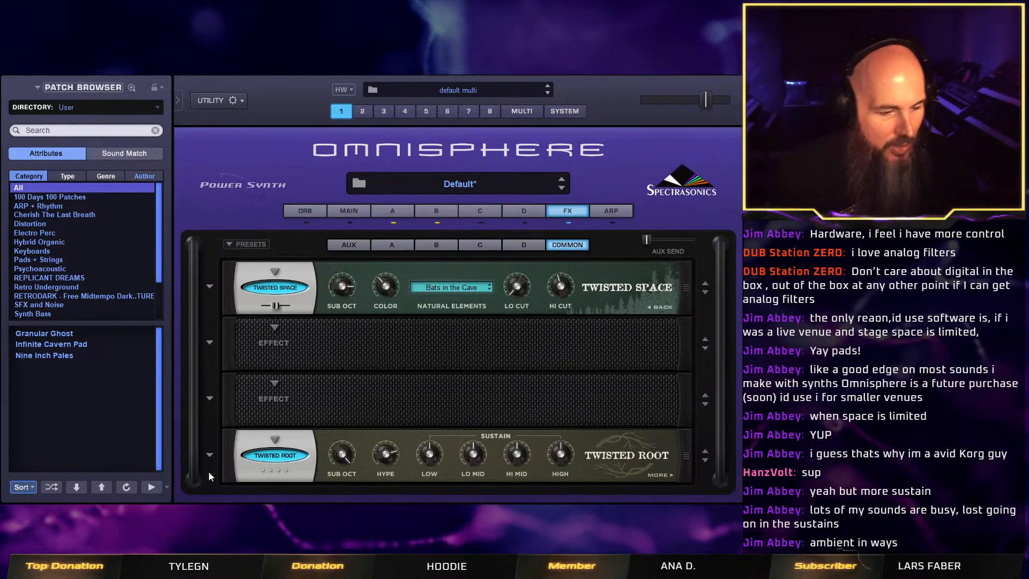
pyautogui.click(210, 456)
pyautogui.click(258, 365)
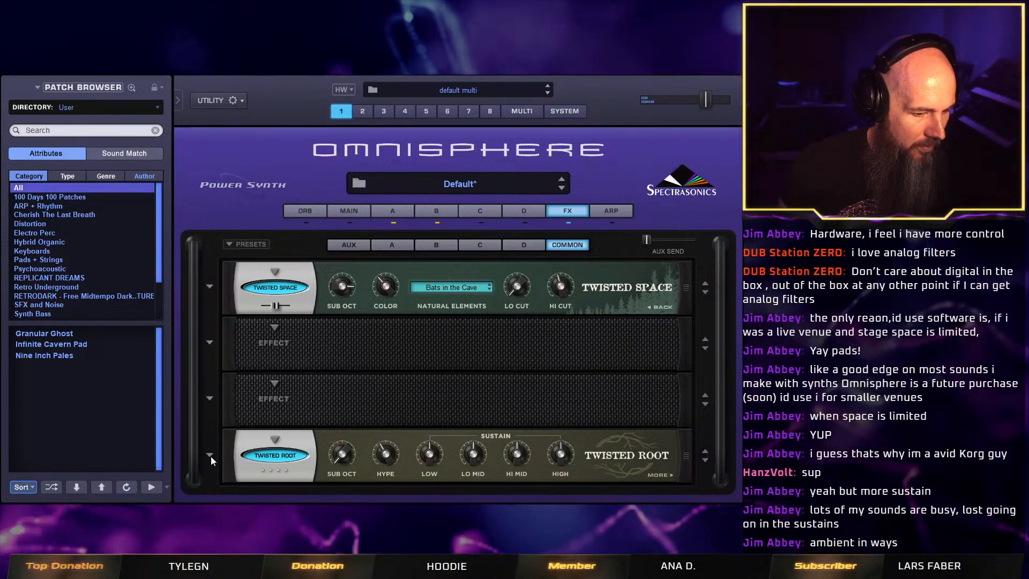
pyautogui.click(278, 454)
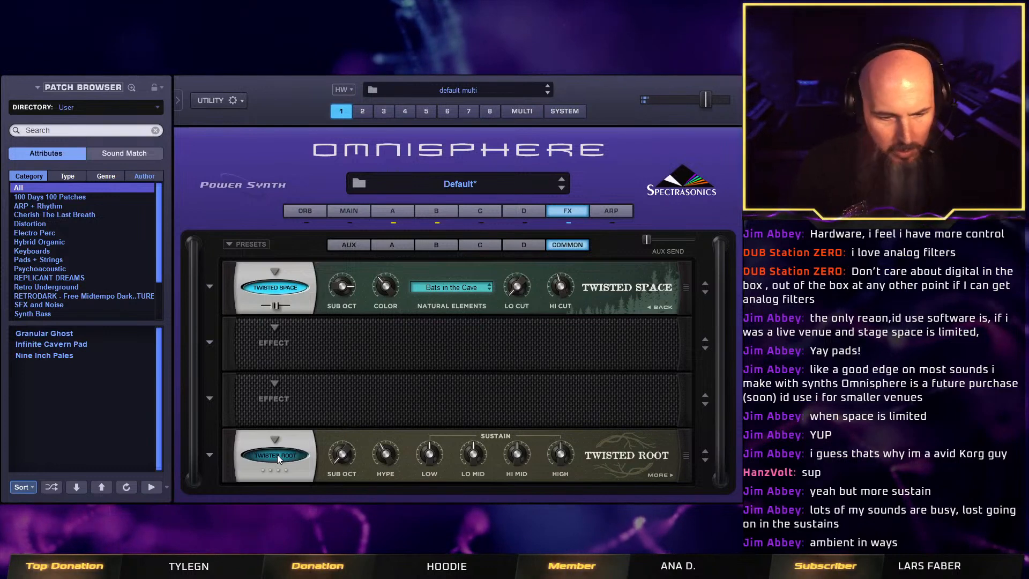
pyautogui.click(278, 455)
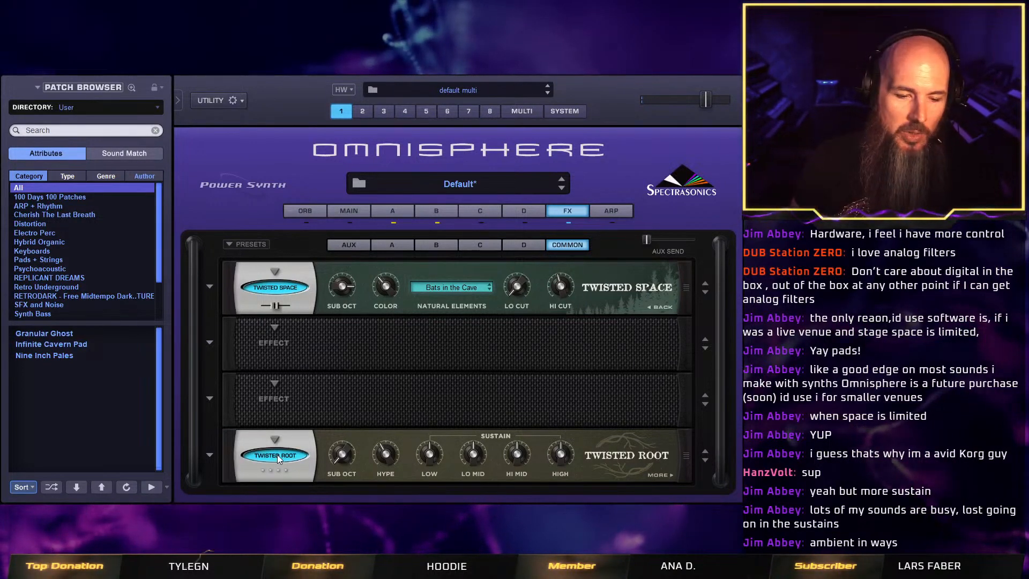
# Audition Twisted Root's Mantle and Mudless presets, load its Quake preset and turn down Sub Oct.
pyautogui.click(210, 454)
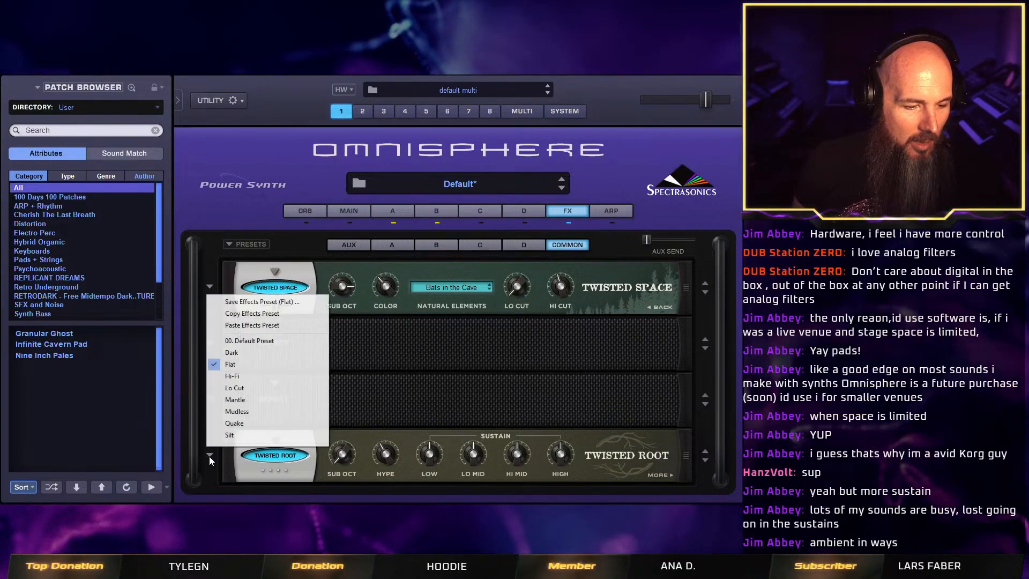
pyautogui.click(258, 399)
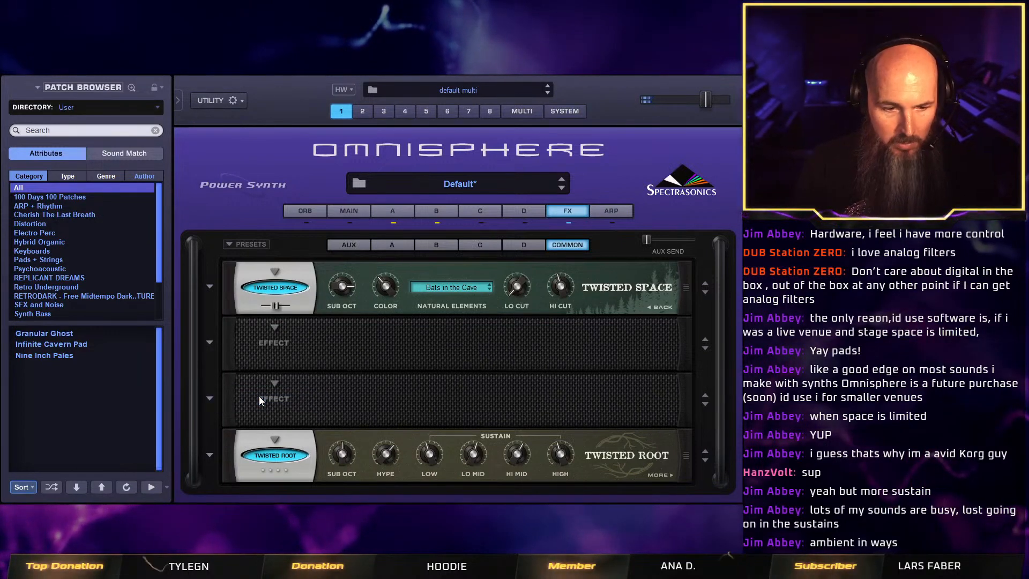
pyautogui.click(215, 454)
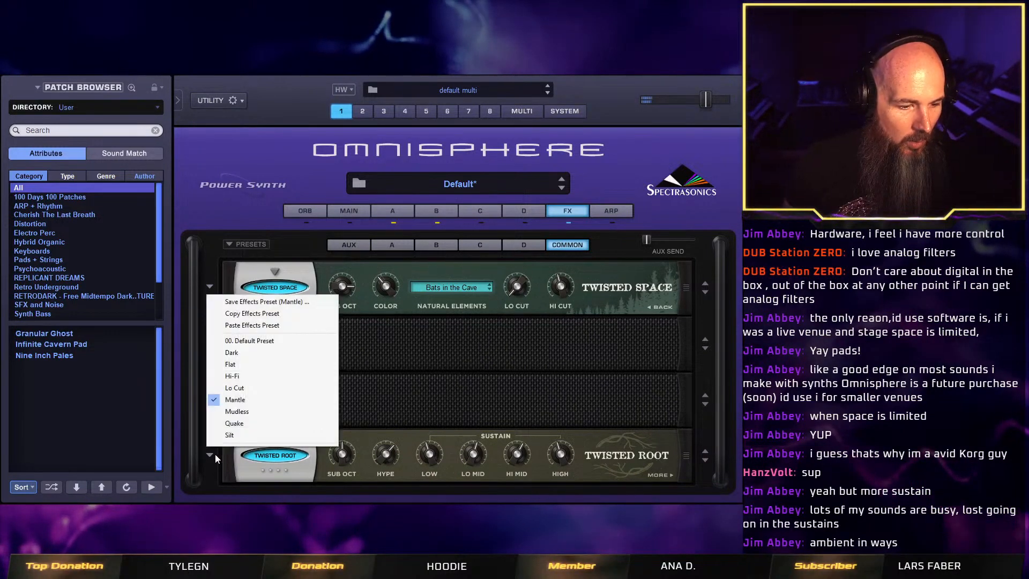
pyautogui.click(259, 416)
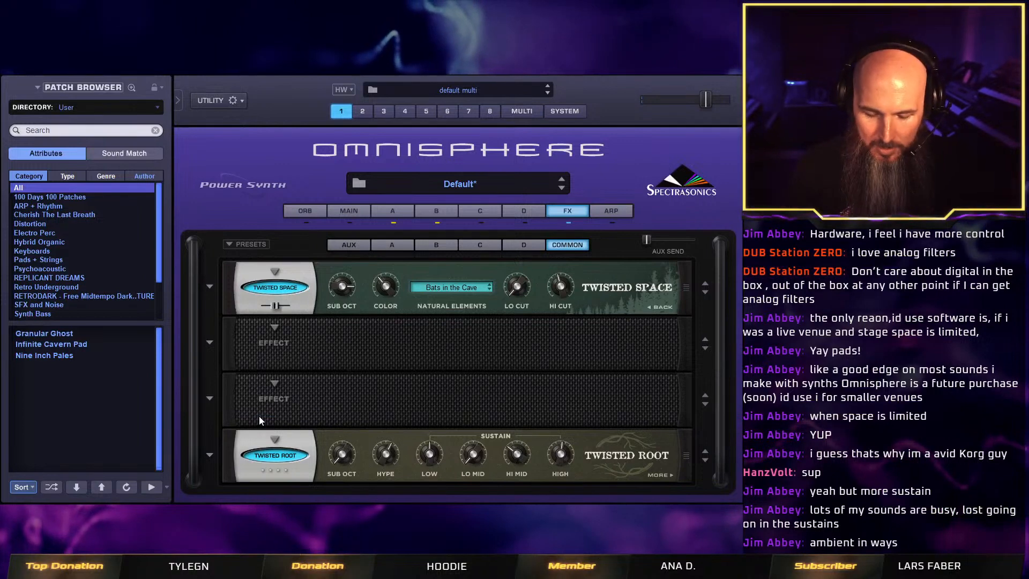
pyautogui.click(222, 453)
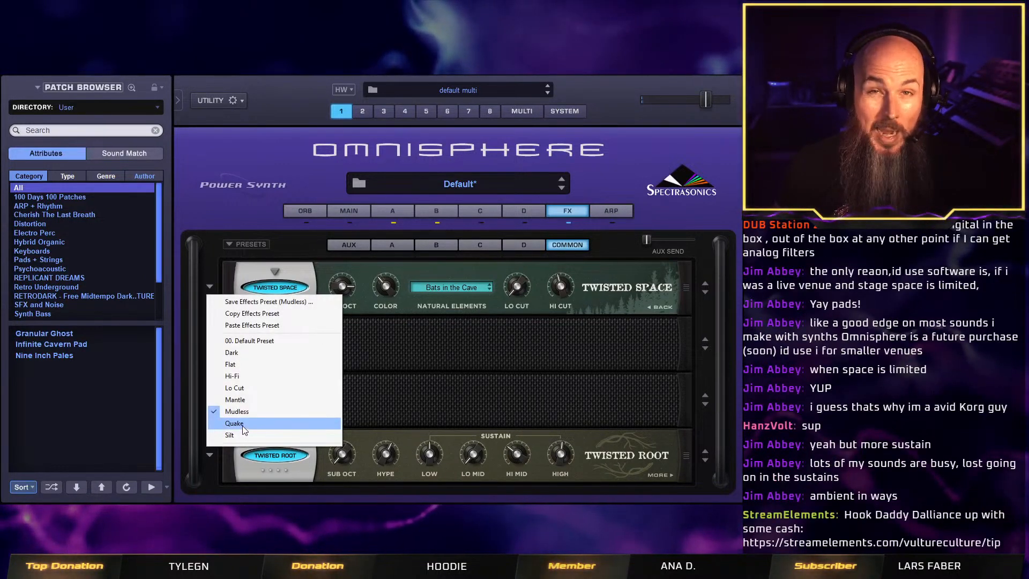
pyautogui.click(242, 425)
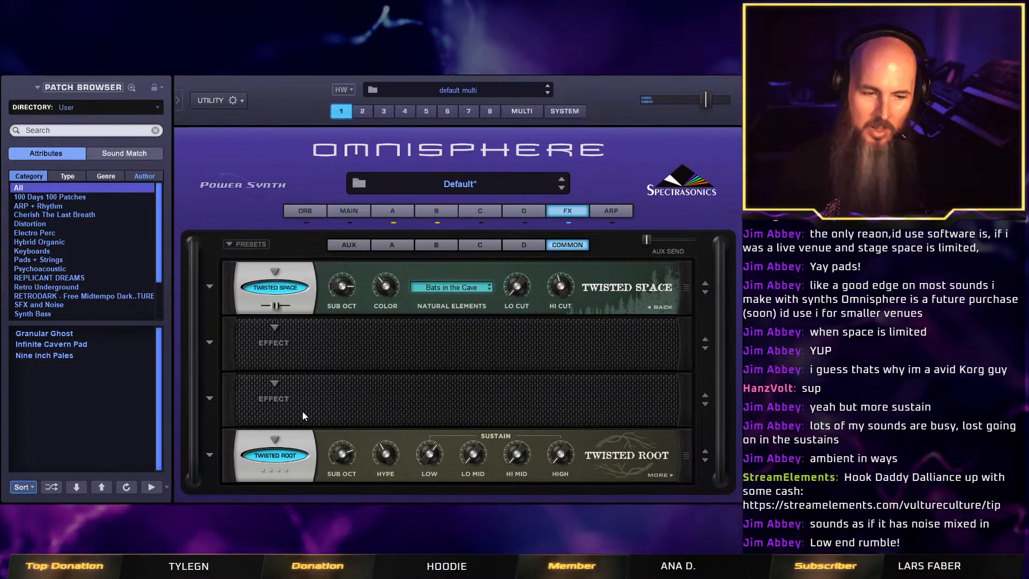
pyautogui.moveTo(340, 457); pyautogui.dragTo(340, 522)
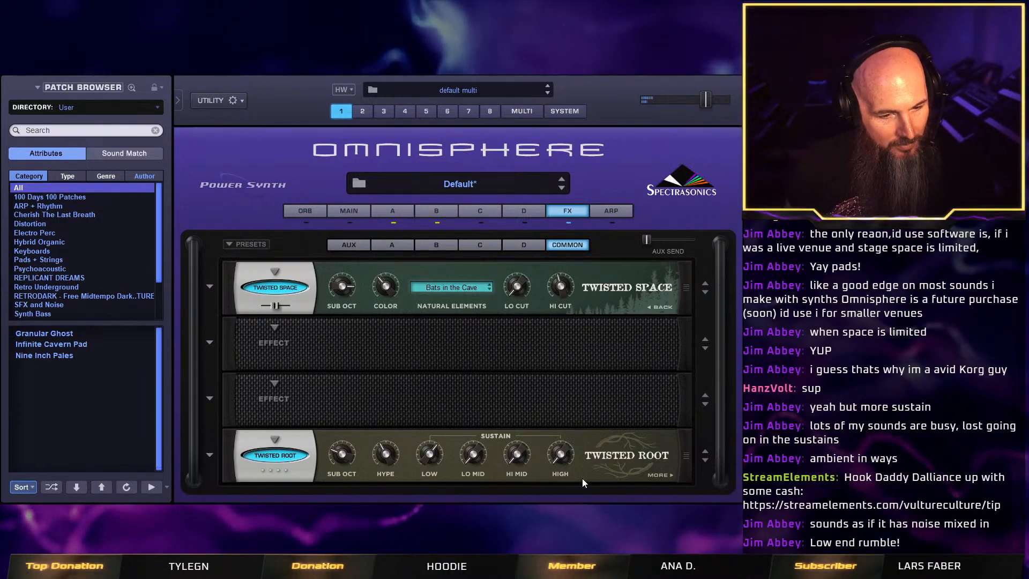
# Move Twisted Space to the second common slot and insert a Power Filter in the first slot, adjusting its cutoff.
pyautogui.click(655, 306)
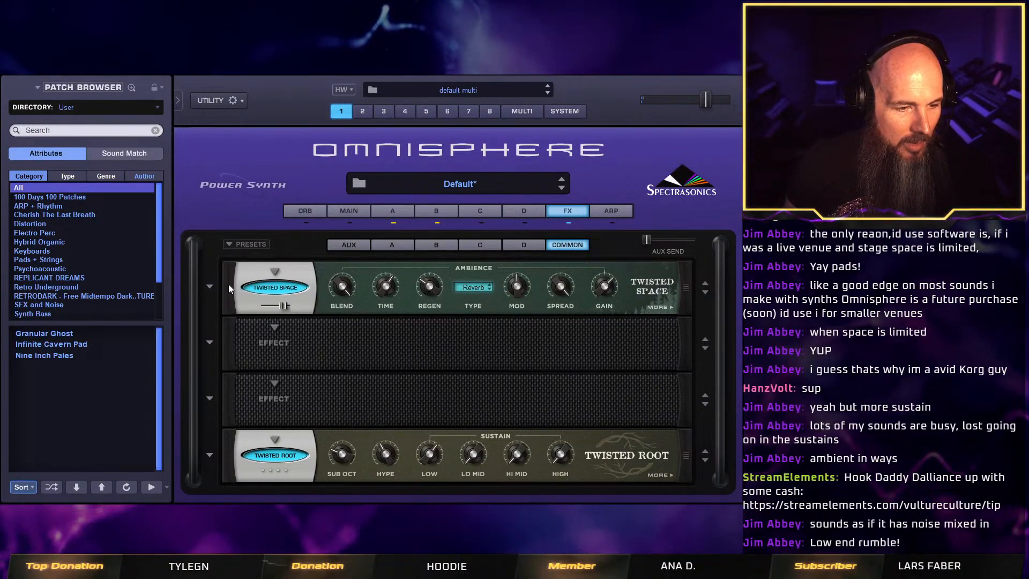
pyautogui.moveTo(231, 284); pyautogui.dragTo(226, 333)
pyautogui.click(273, 271)
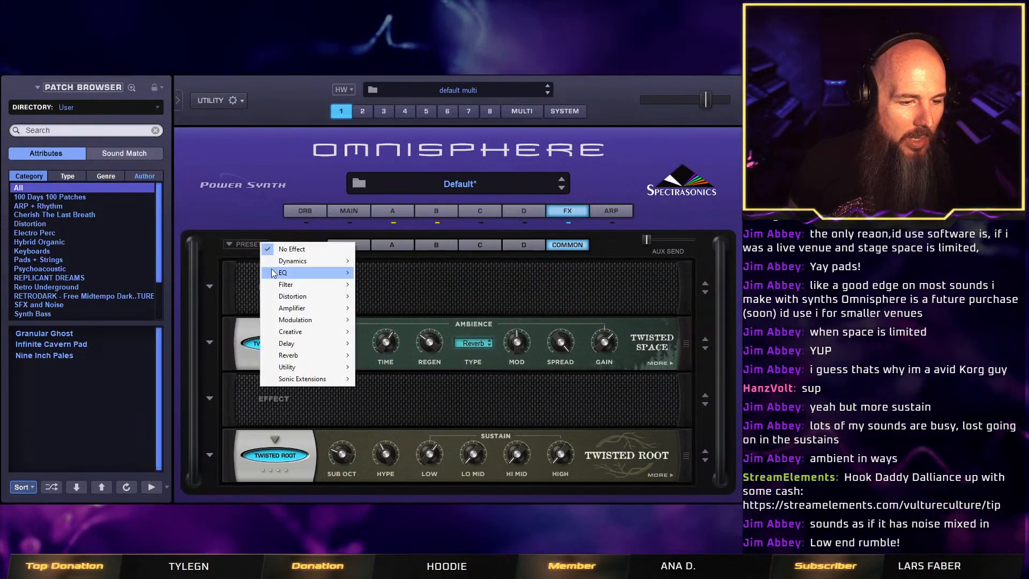
pyautogui.moveTo(274, 273)
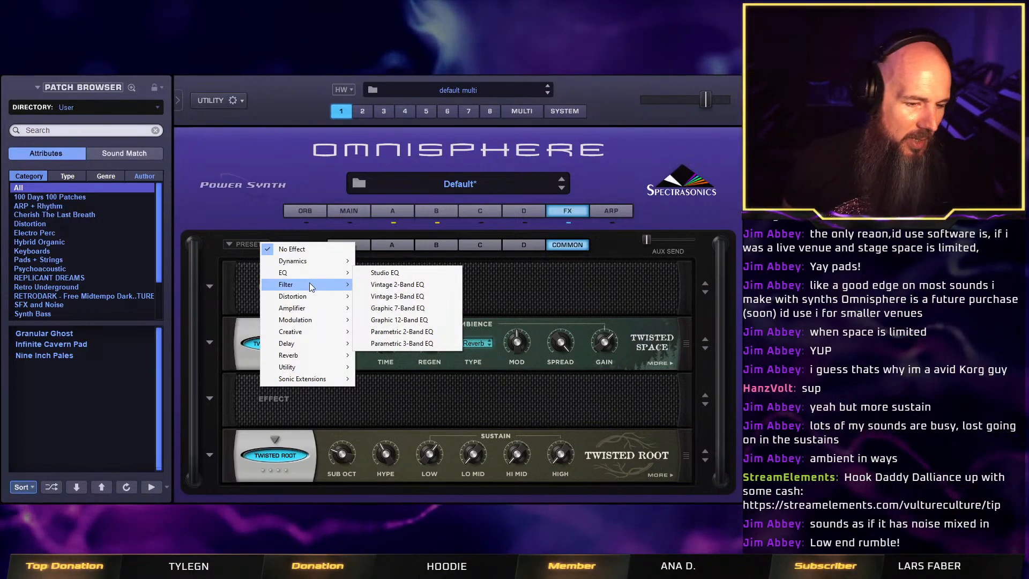
pyautogui.moveTo(310, 283)
pyautogui.click(400, 311)
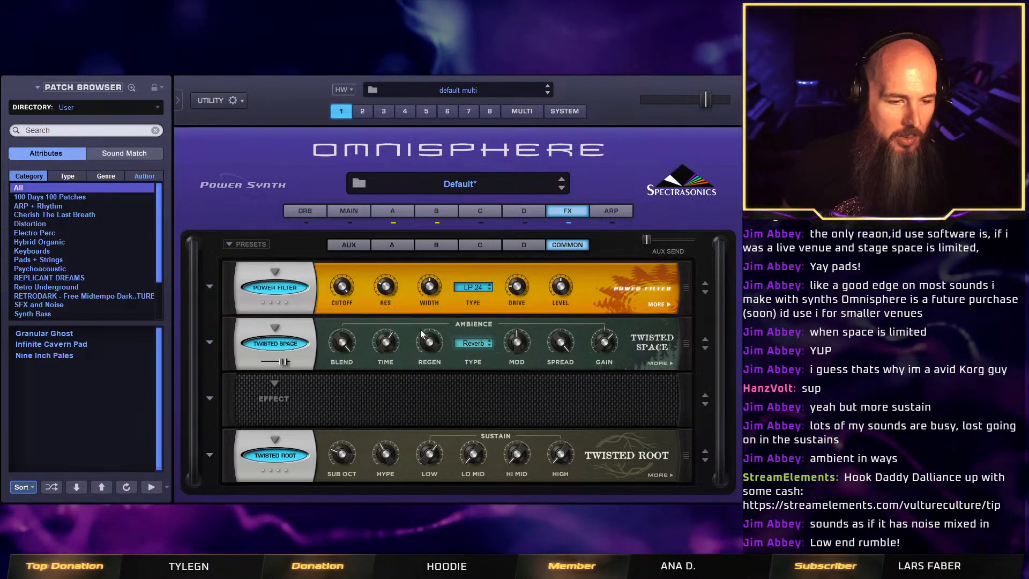
pyautogui.moveTo(343, 288); pyautogui.dragTo(346, 332)
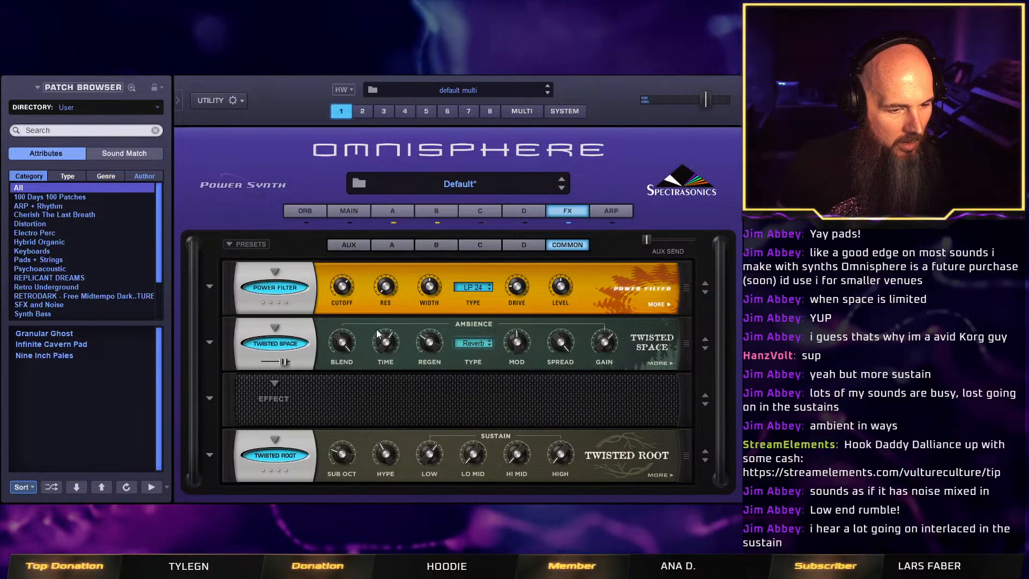
pyautogui.moveTo(342, 286); pyautogui.dragTo(342, 271)
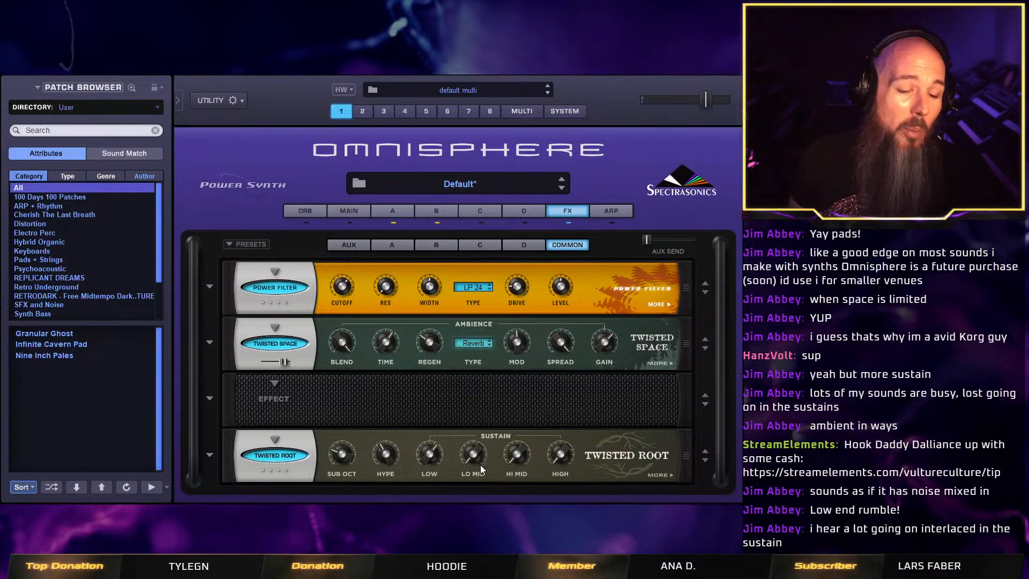
# Adjust Twisted Root's mid and high band levels and its mid-band sustain.
pyautogui.click(654, 473)
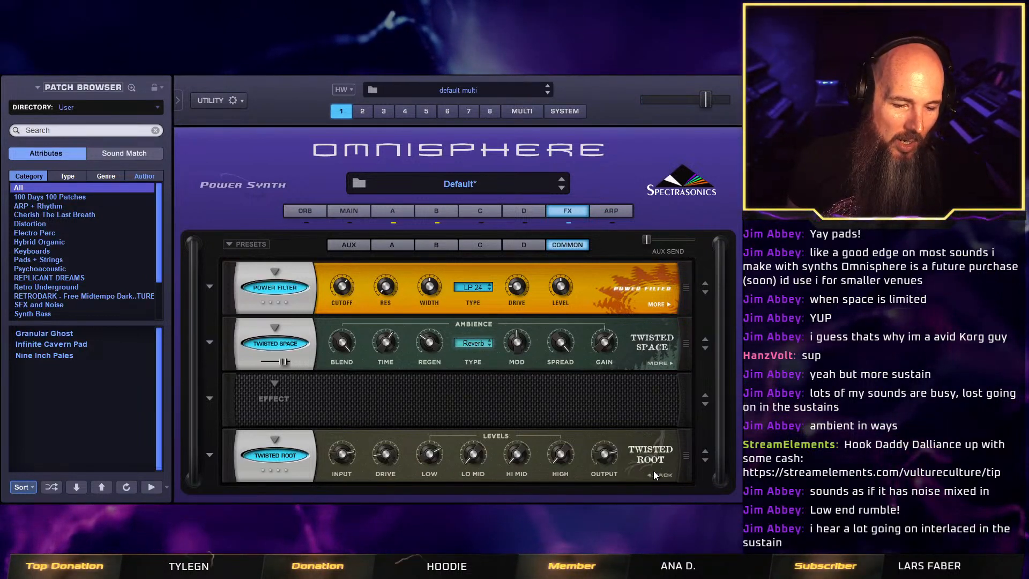
pyautogui.moveTo(477, 442)
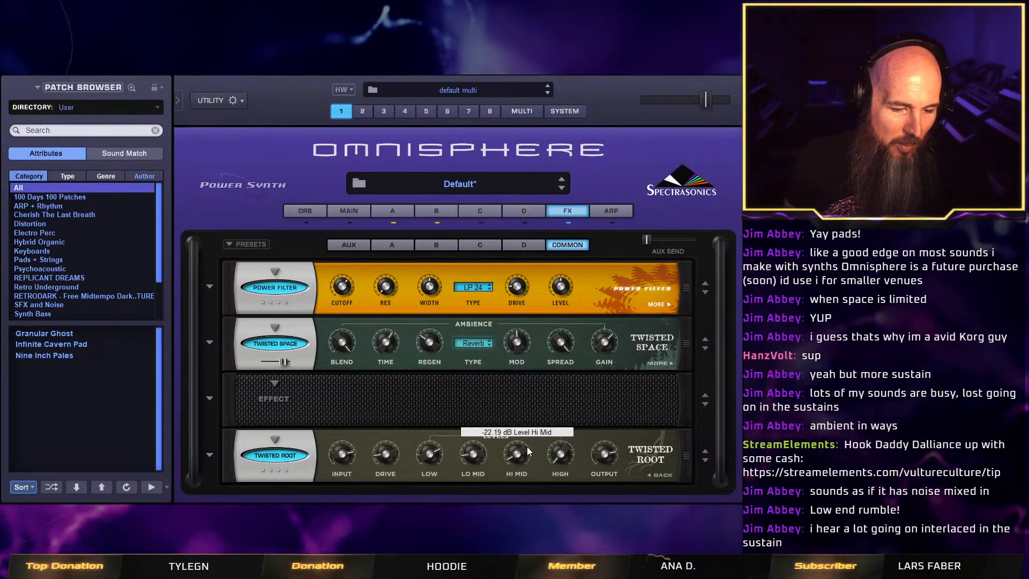
pyautogui.moveTo(558, 439)
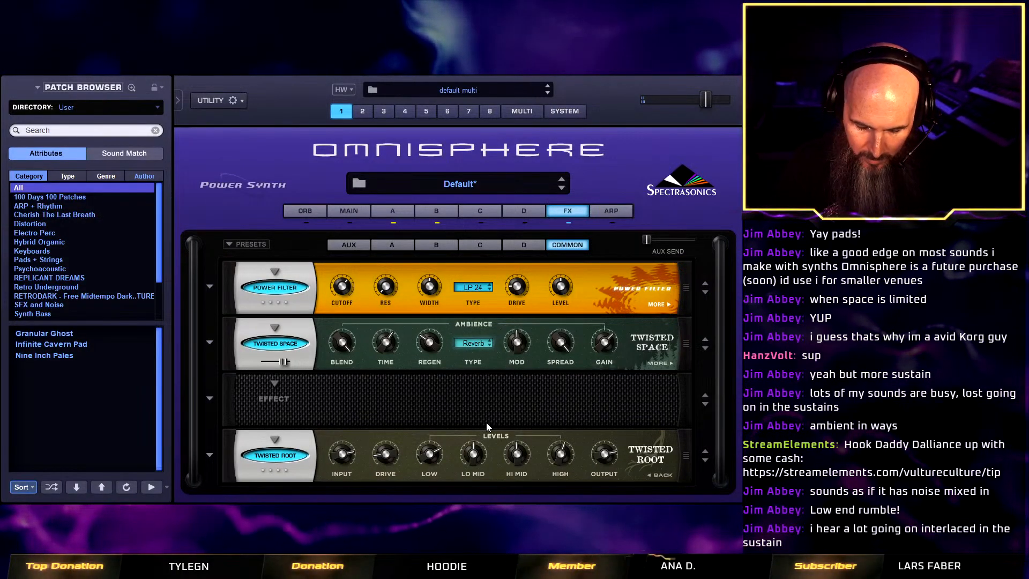
pyautogui.click(663, 475)
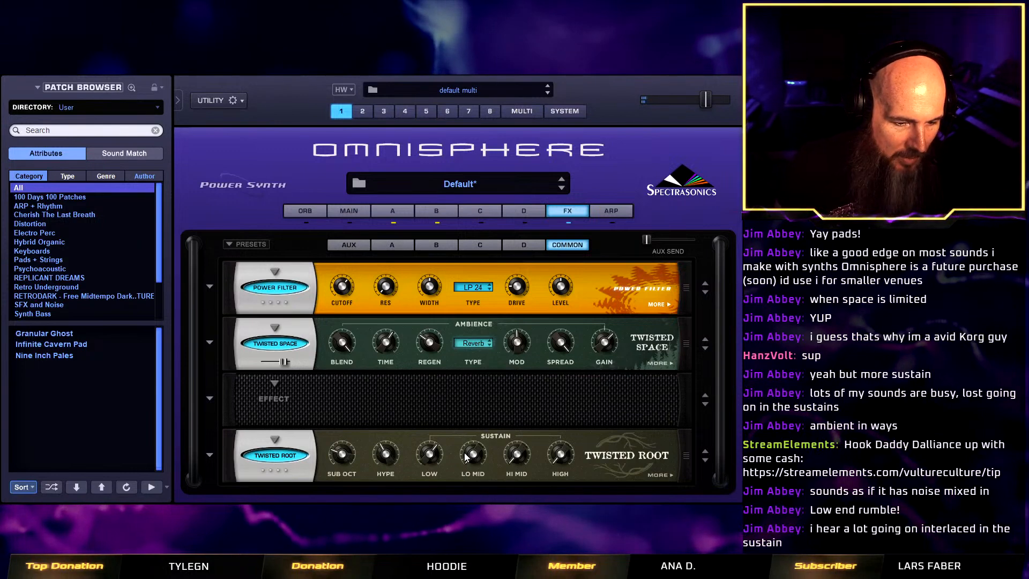
pyautogui.moveTo(517, 449)
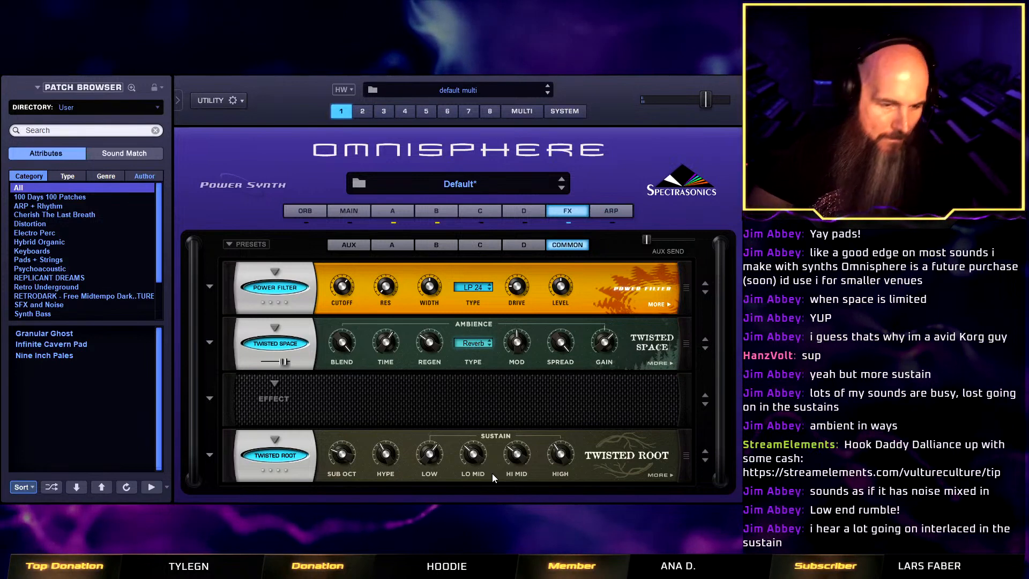
# Check the patch's main page and layer A settings and return to the common effects rack.
pyautogui.click(353, 210)
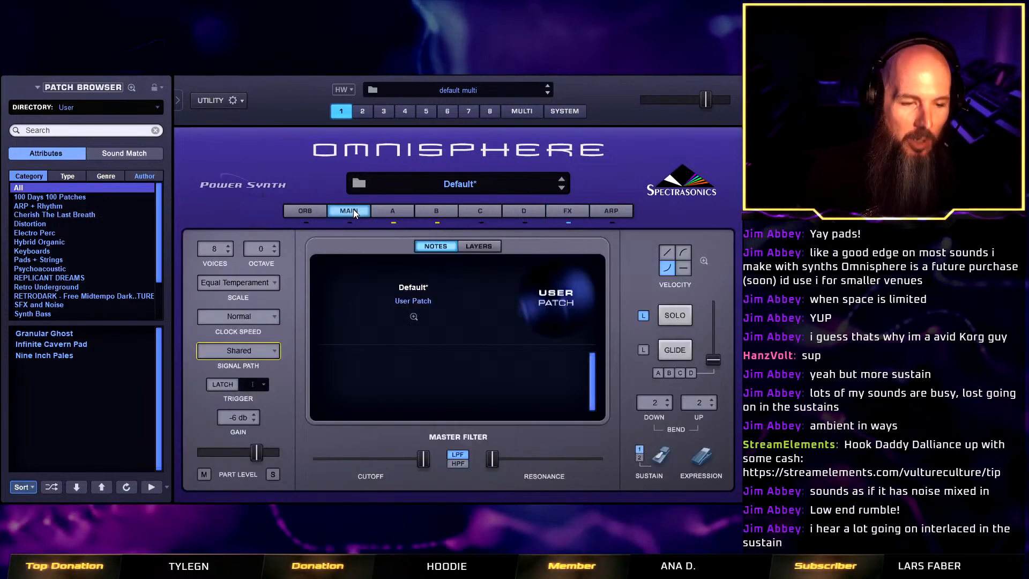
pyautogui.click(393, 211)
pyautogui.click(576, 211)
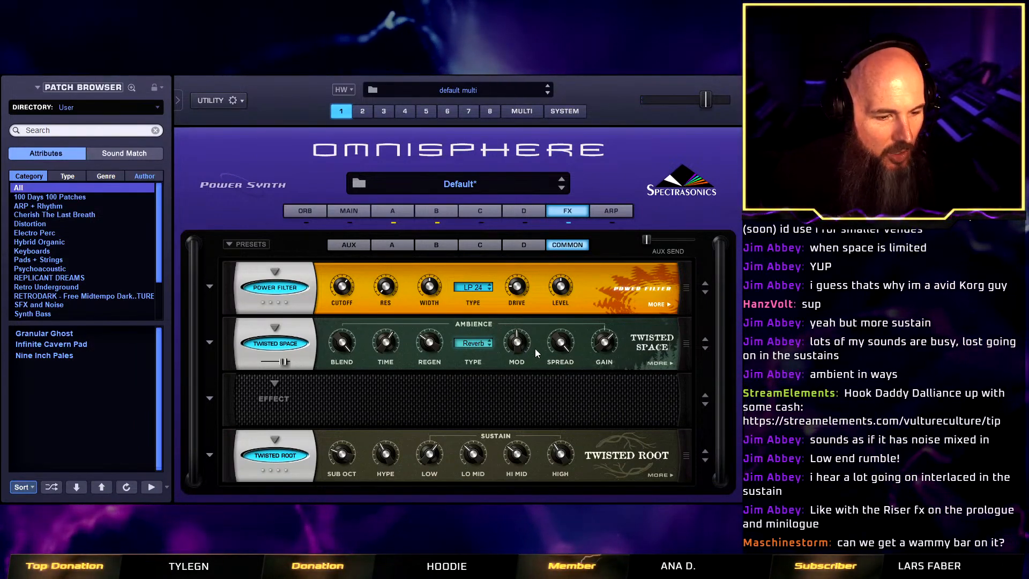
# Move Twisted Space to the third common slot and insert a Studio EQ in the second, with band 1 at about 480 and its gain lowered.
pyautogui.moveTo(233, 338); pyautogui.dragTo(226, 389)
pyautogui.click(273, 343)
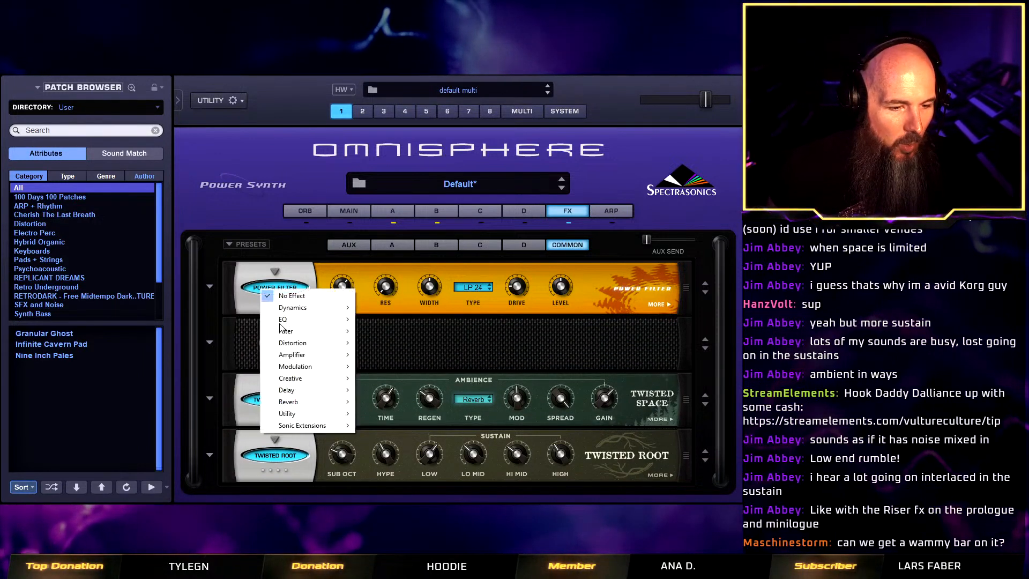
pyautogui.moveTo(308, 324)
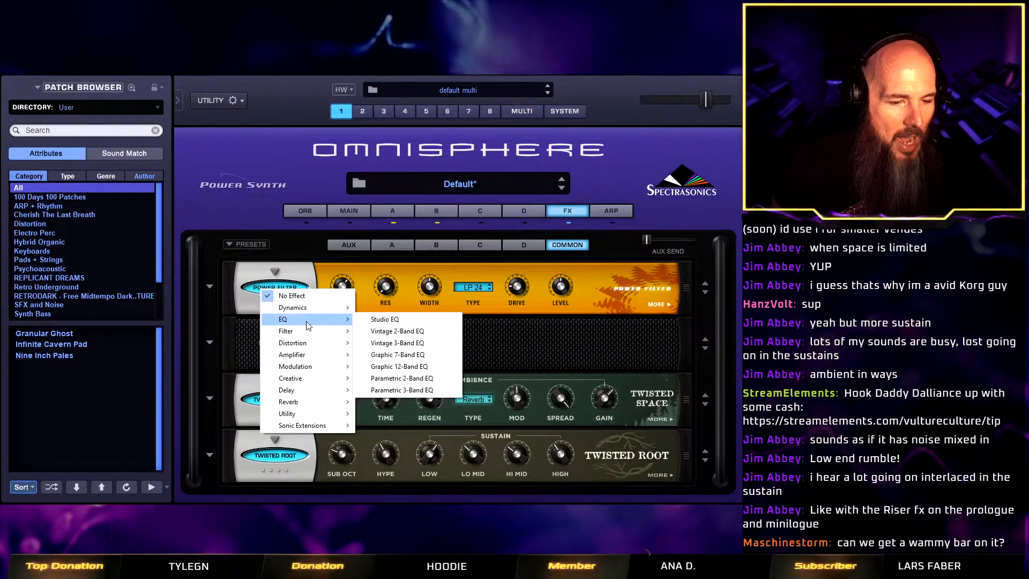
pyautogui.click(394, 320)
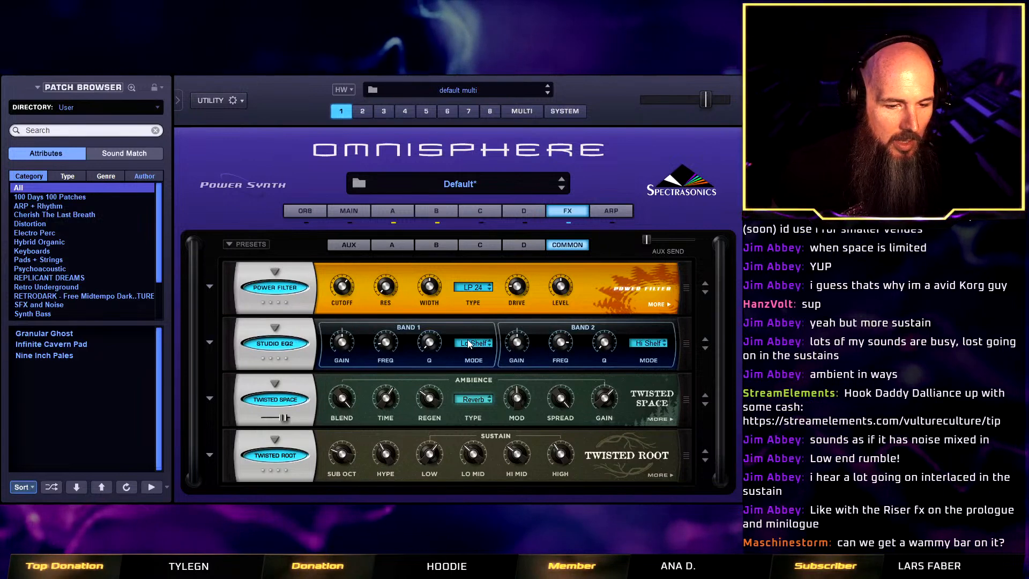
pyautogui.moveTo(387, 343); pyautogui.dragTo(403, 306)
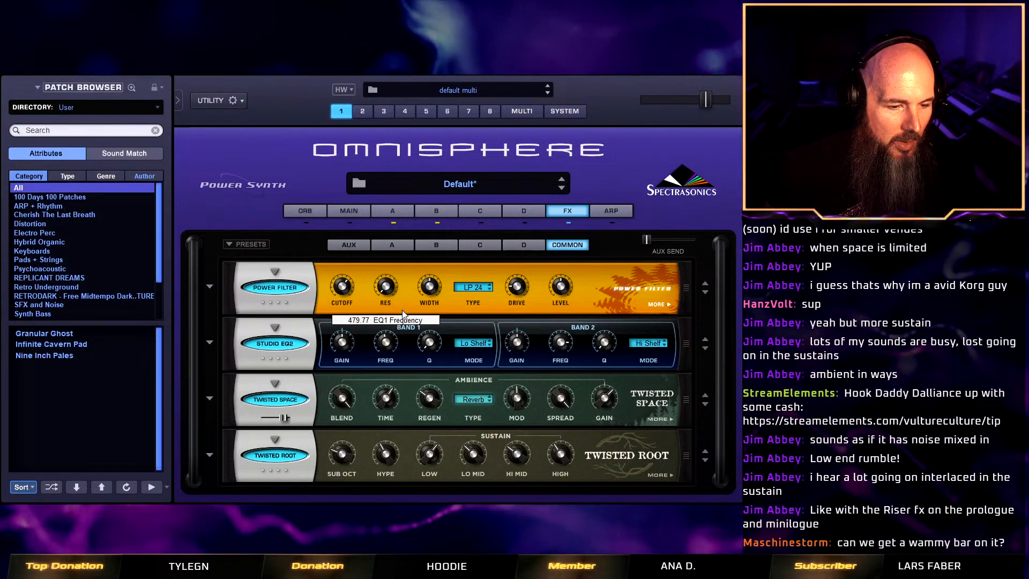
pyautogui.moveTo(342, 343); pyautogui.dragTo(343, 351)
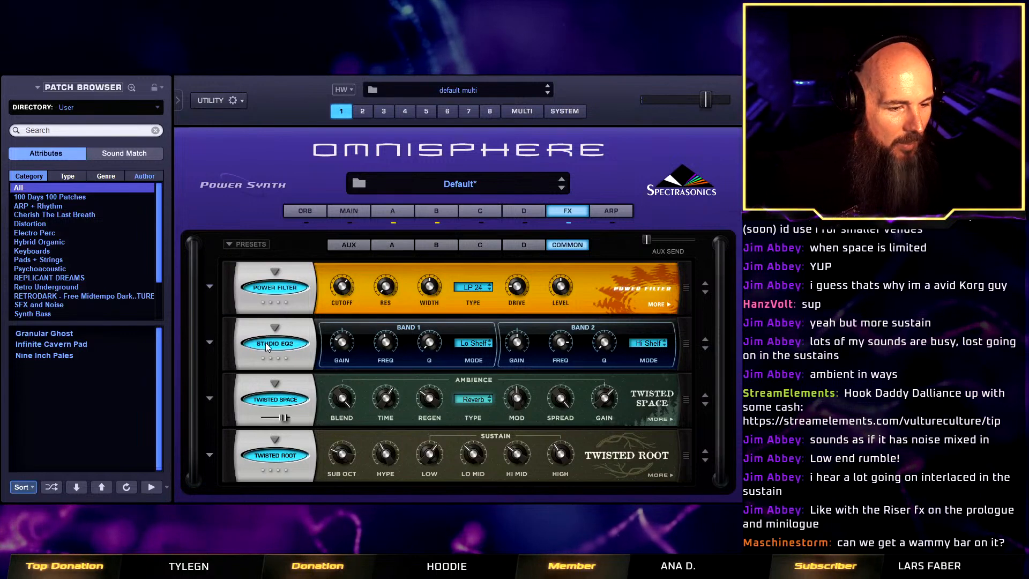
pyautogui.click(276, 328)
pyautogui.moveTo(294, 333)
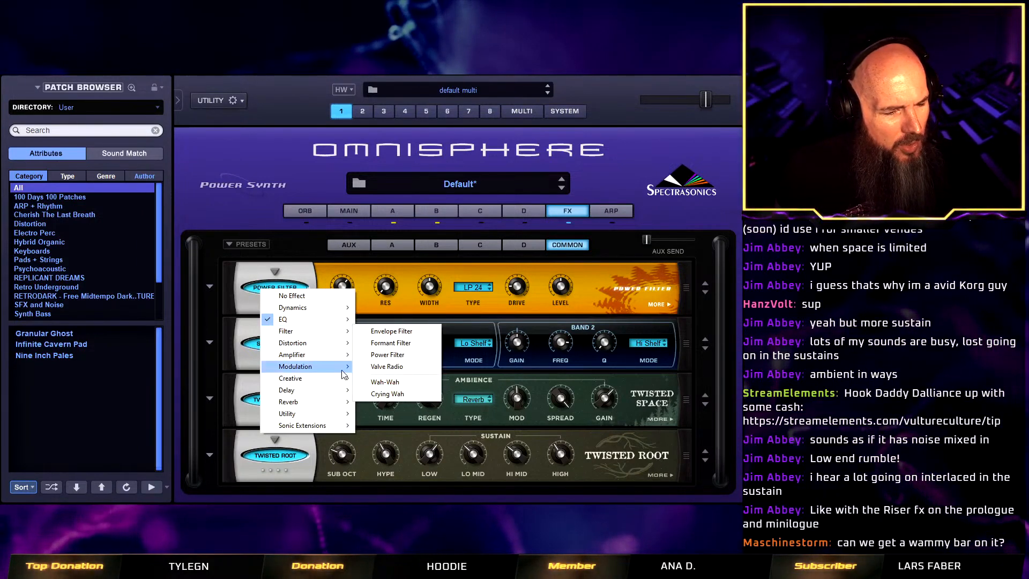
pyautogui.moveTo(338, 370)
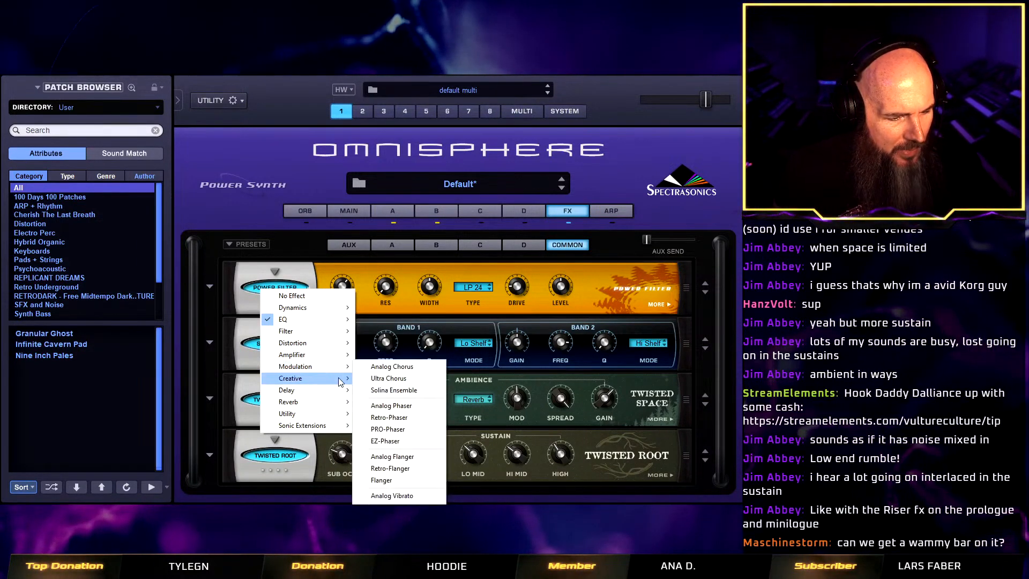
pyautogui.moveTo(342, 391)
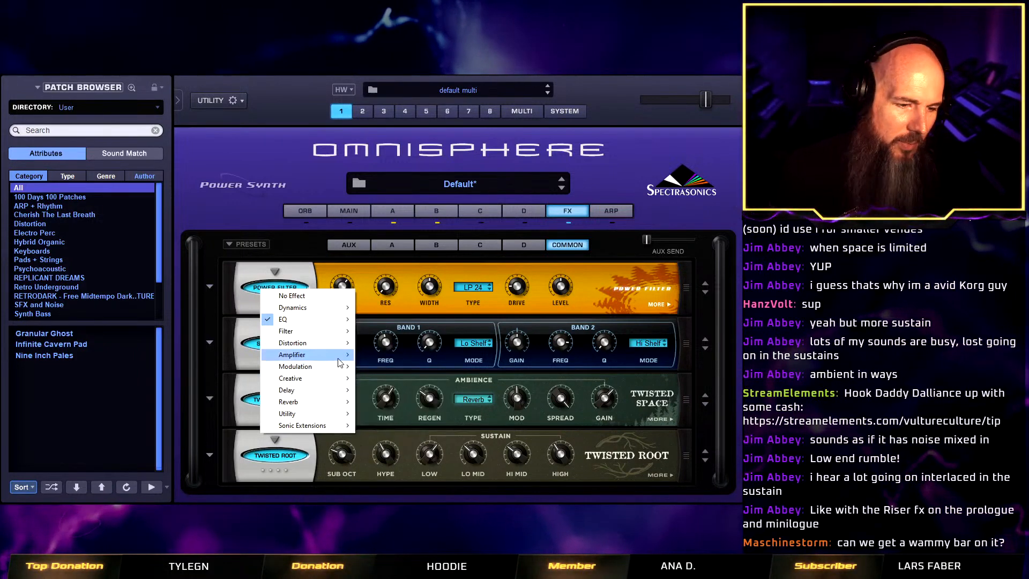
pyautogui.moveTo(342, 346)
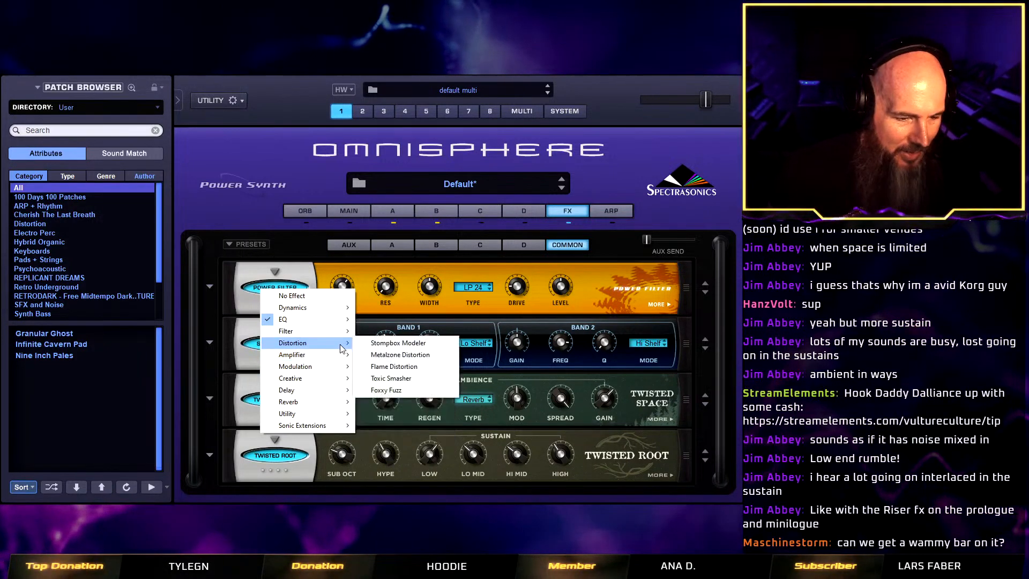
pyautogui.click(221, 325)
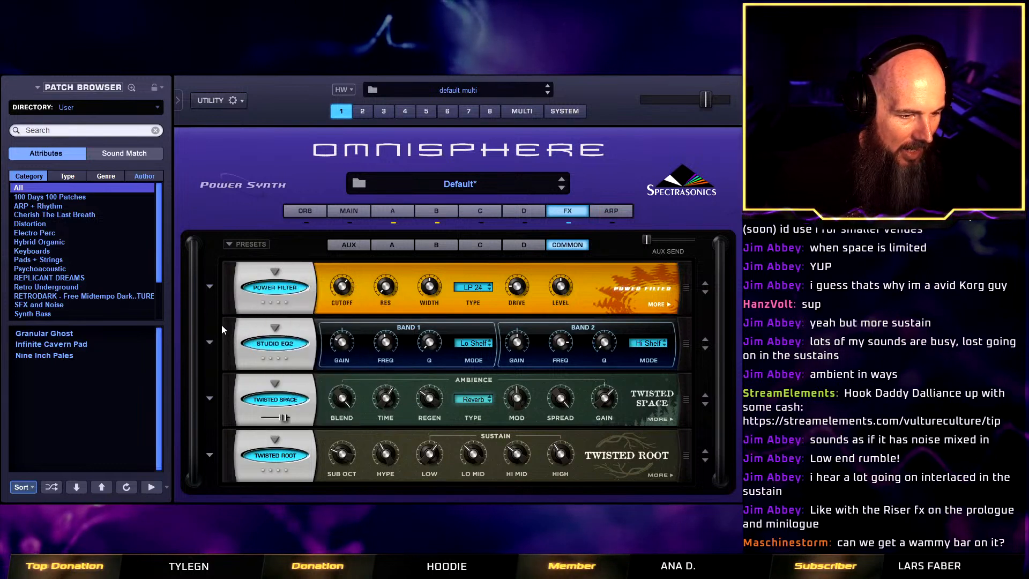
# Set the patch's pitch bend range to 12 semitones both up and down.
pyautogui.click(343, 212)
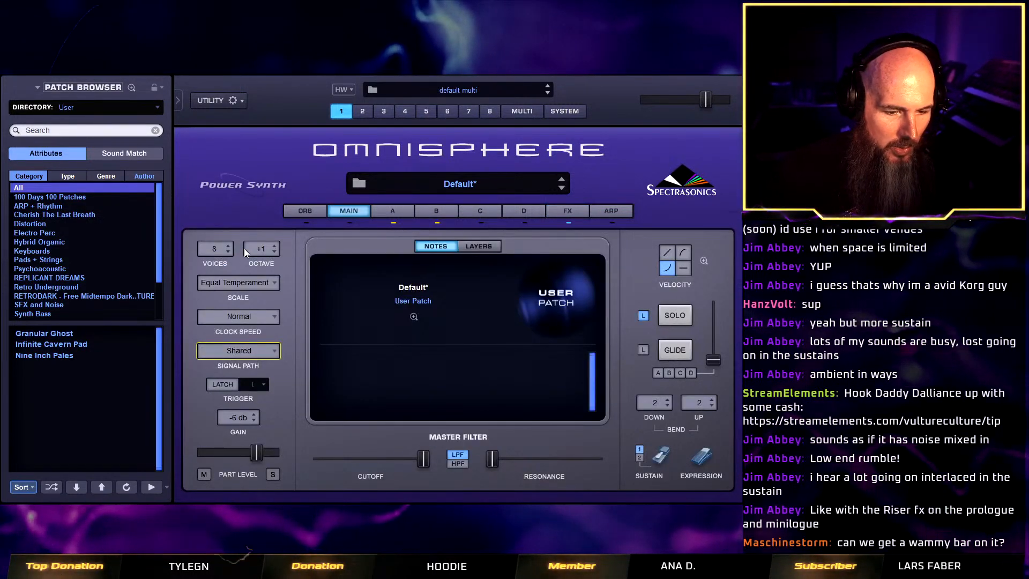
pyautogui.click(698, 405)
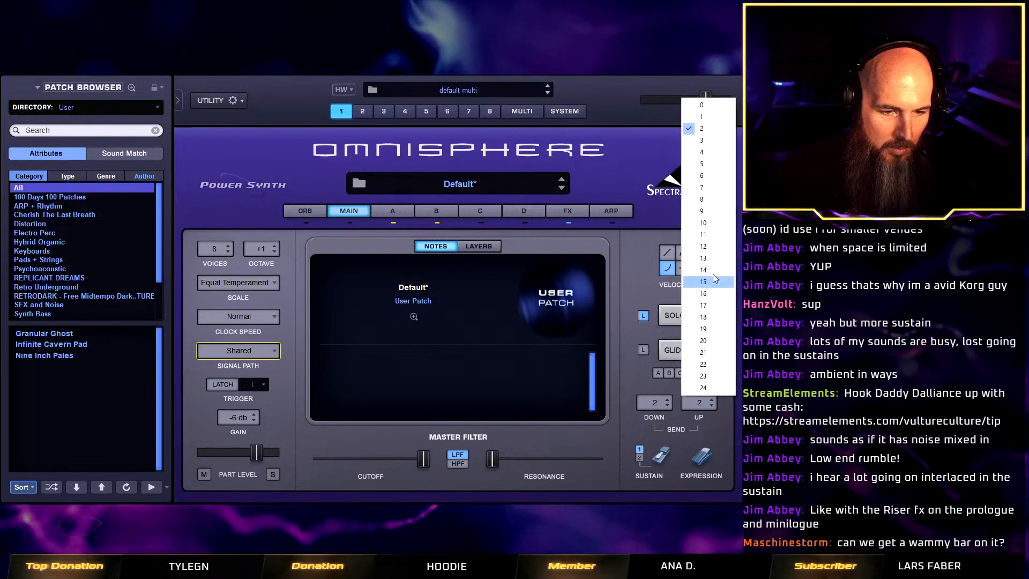
pyautogui.click(704, 251)
pyautogui.click(655, 403)
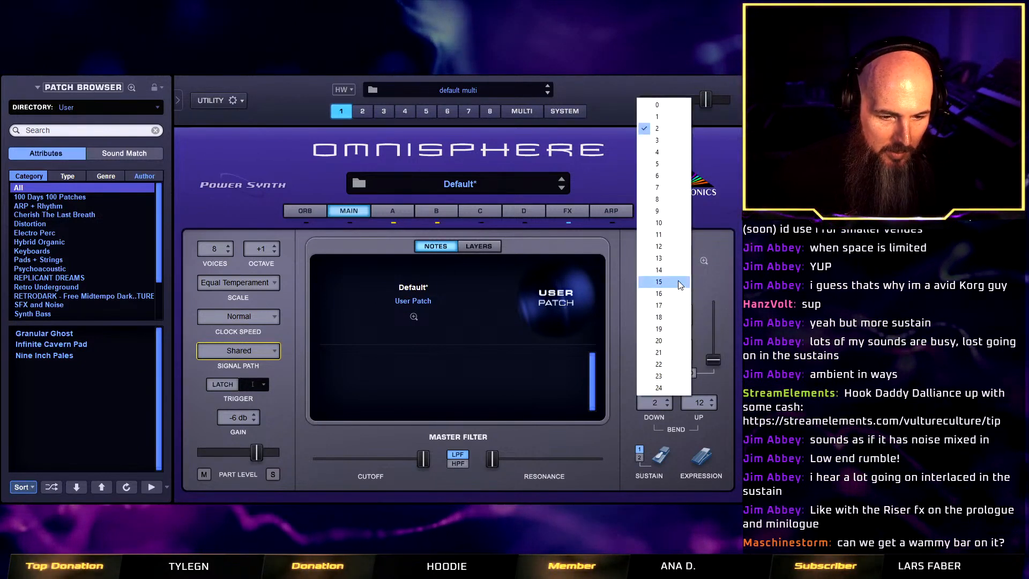
pyautogui.click(668, 246)
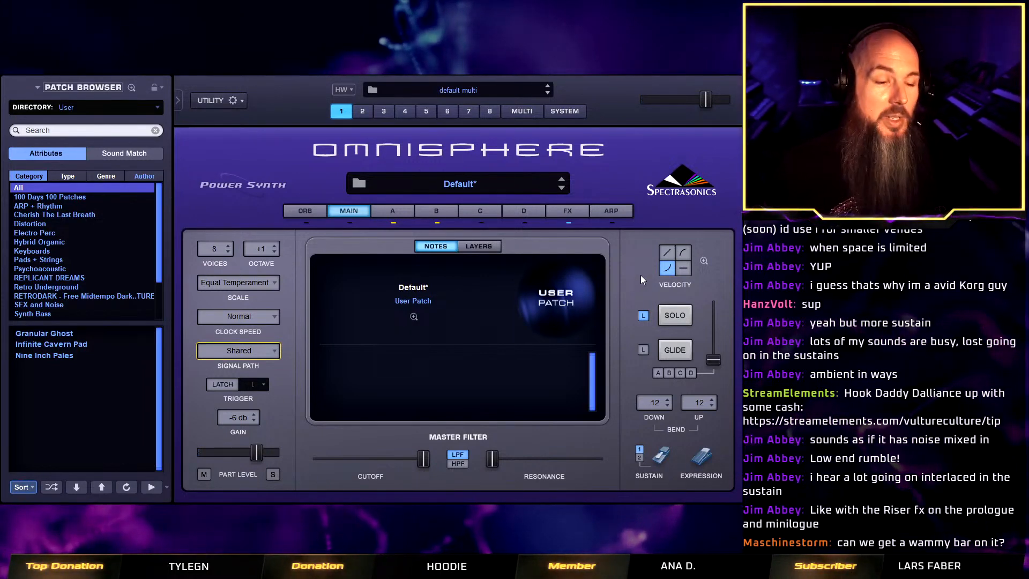
# Save the patch as Interlaced Sustain in the Twisted Trees - Vulture Culture Patches folder.
pyautogui.rightClick(301, 164)
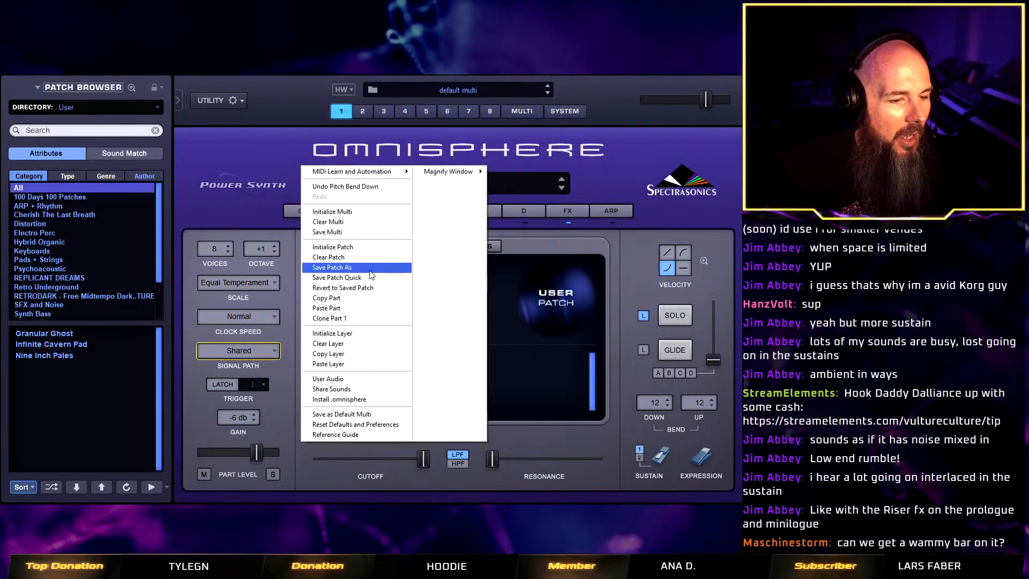
pyautogui.click(369, 269)
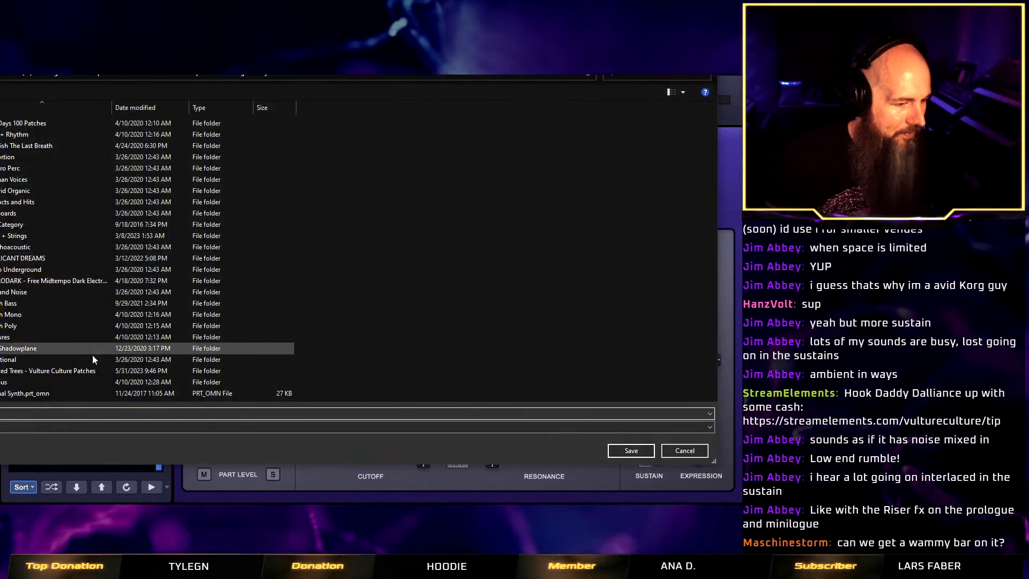
pyautogui.click(90, 373)
pyautogui.doubleClick(91, 372)
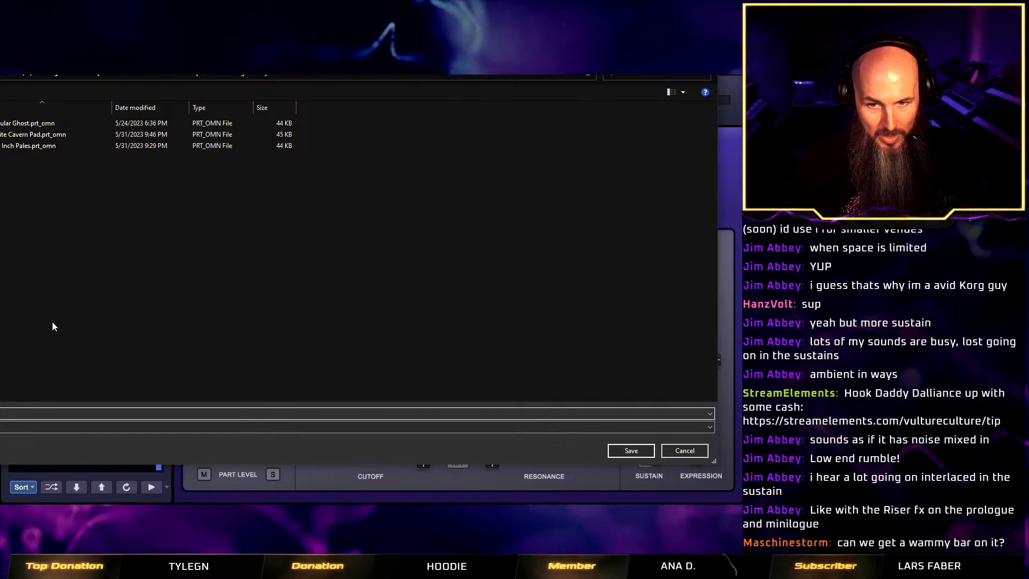
pyautogui.write('I')
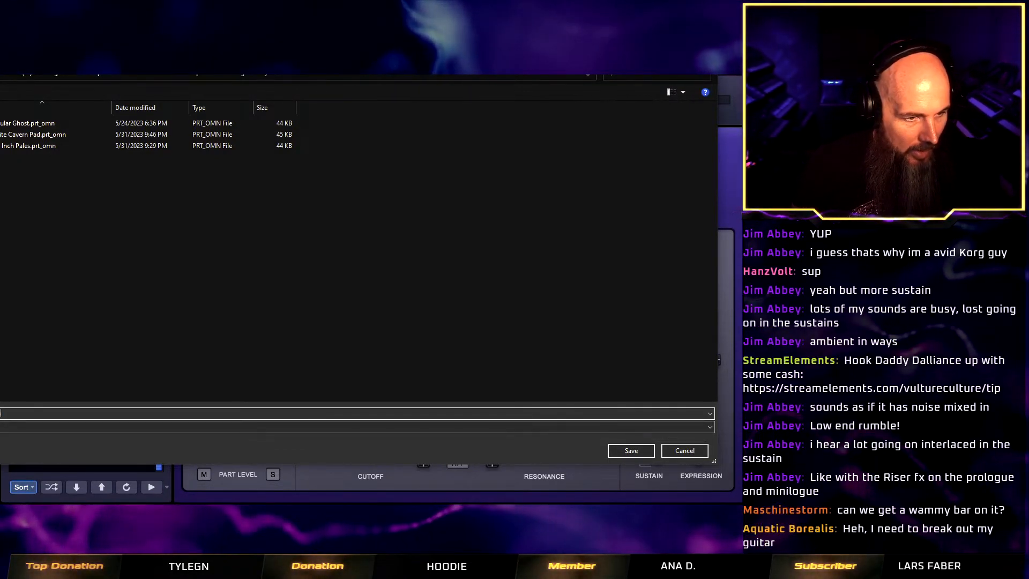
pyautogui.press('Return')
# Tag the patch with author Vulture Culture and complexity Level 3 - High.
pyautogui.click(24, 172)
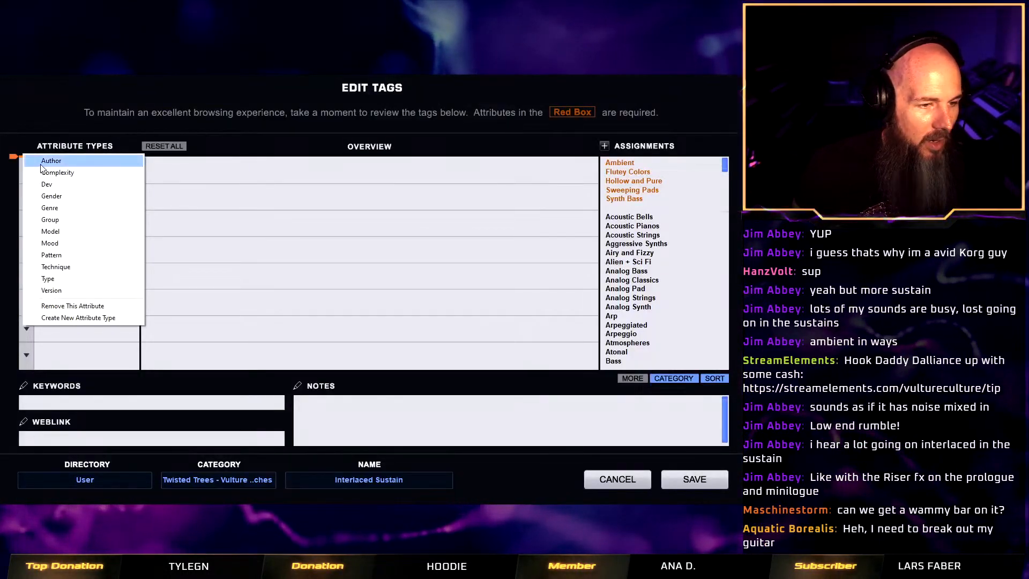
pyautogui.click(41, 162)
pyautogui.click(653, 163)
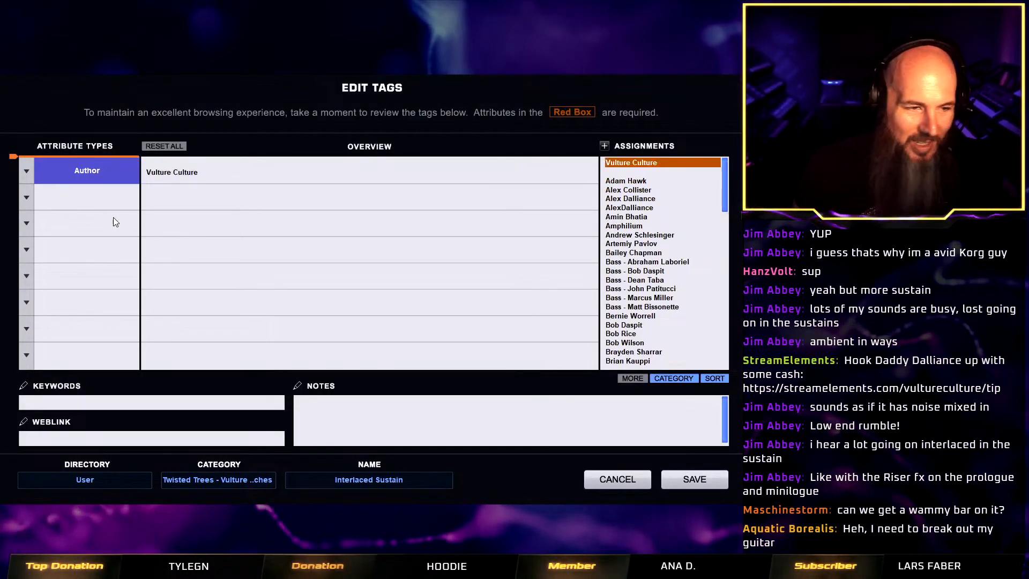
pyautogui.click(28, 197)
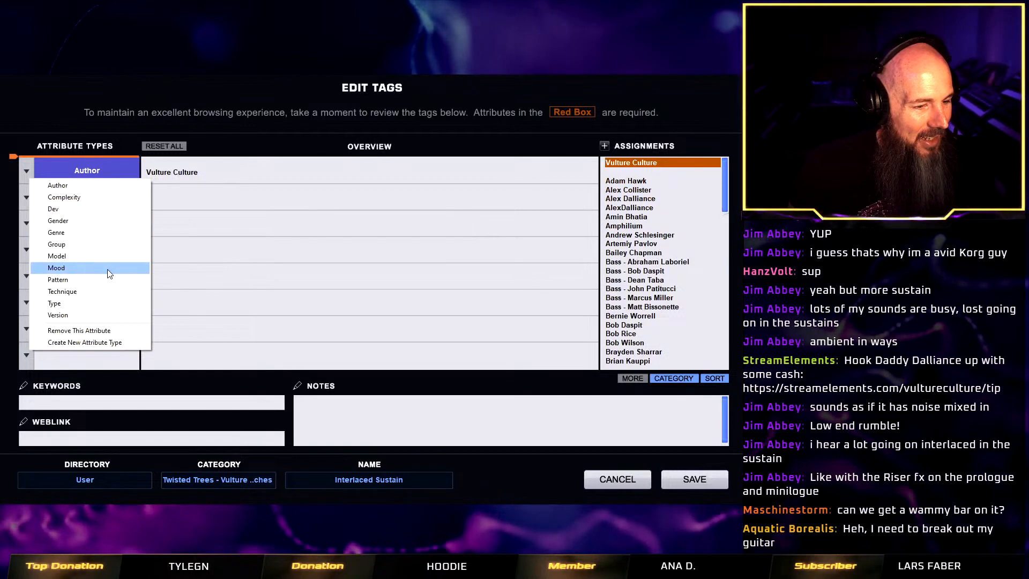
pyautogui.click(94, 196)
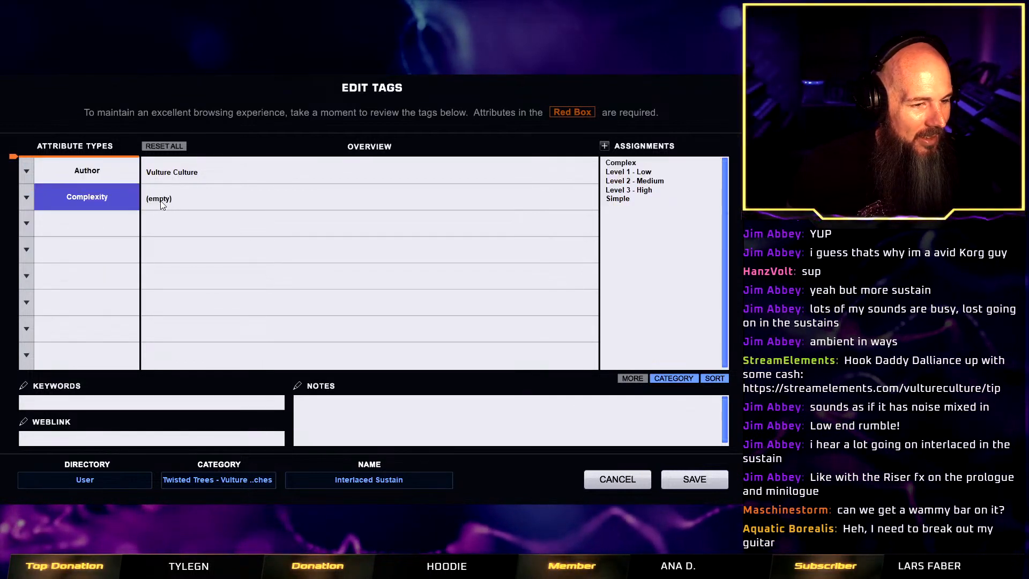
pyautogui.click(658, 190)
# Add a Type tag of Pads to the patch and save the tags.
pyautogui.click(20, 223)
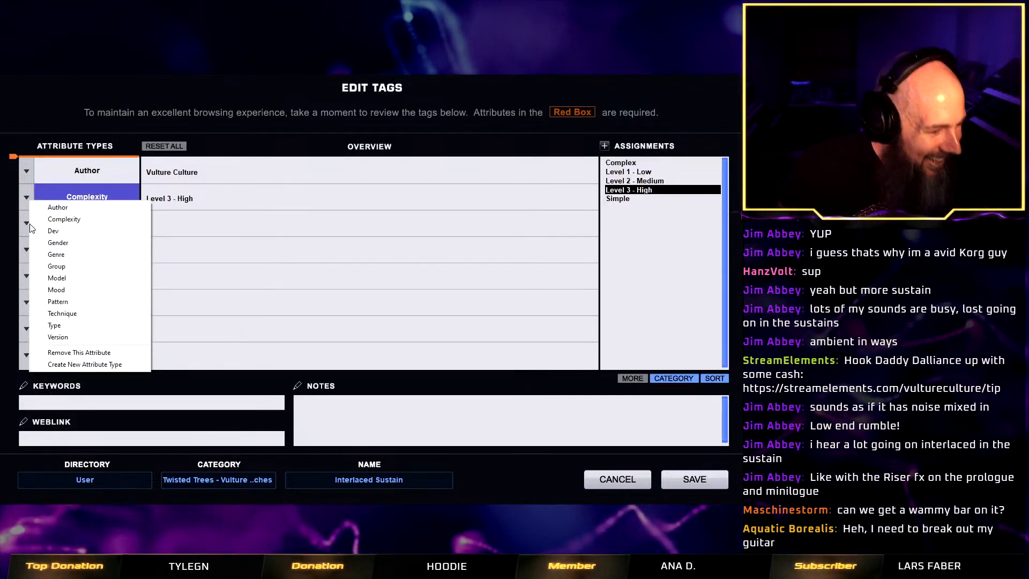
pyautogui.click(105, 328)
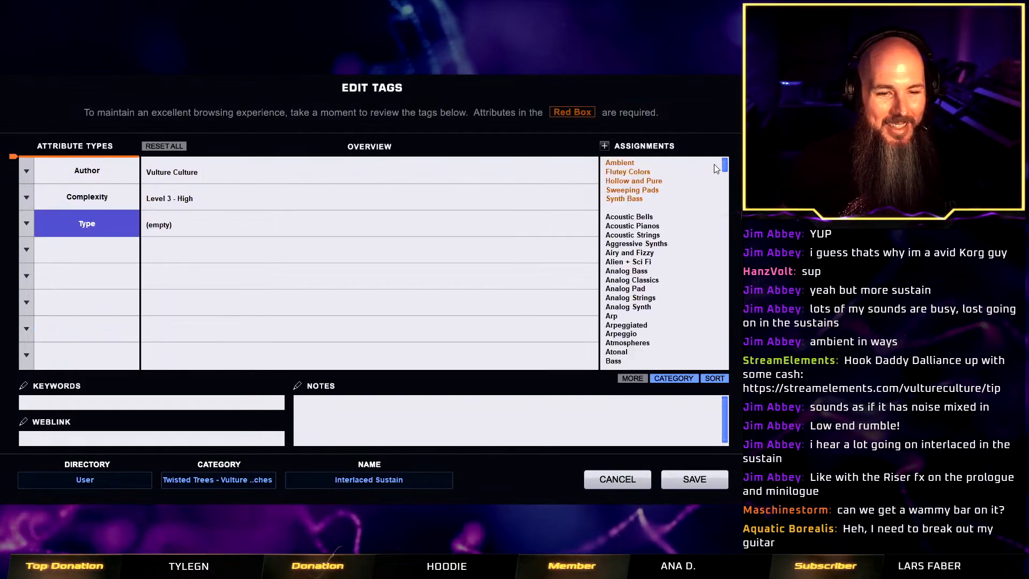
pyautogui.moveTo(724, 165); pyautogui.dragTo(739, 317)
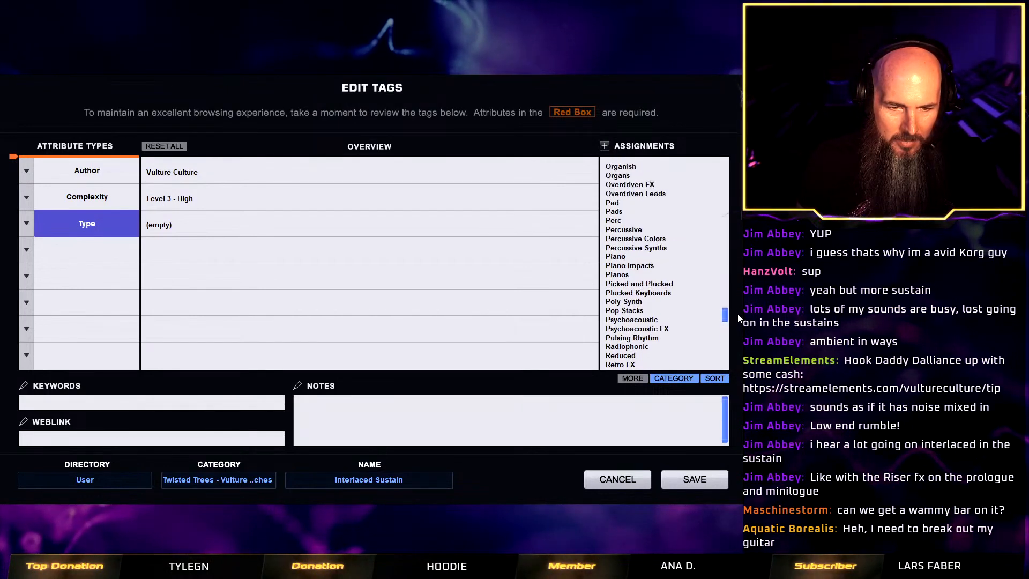
pyautogui.click(638, 212)
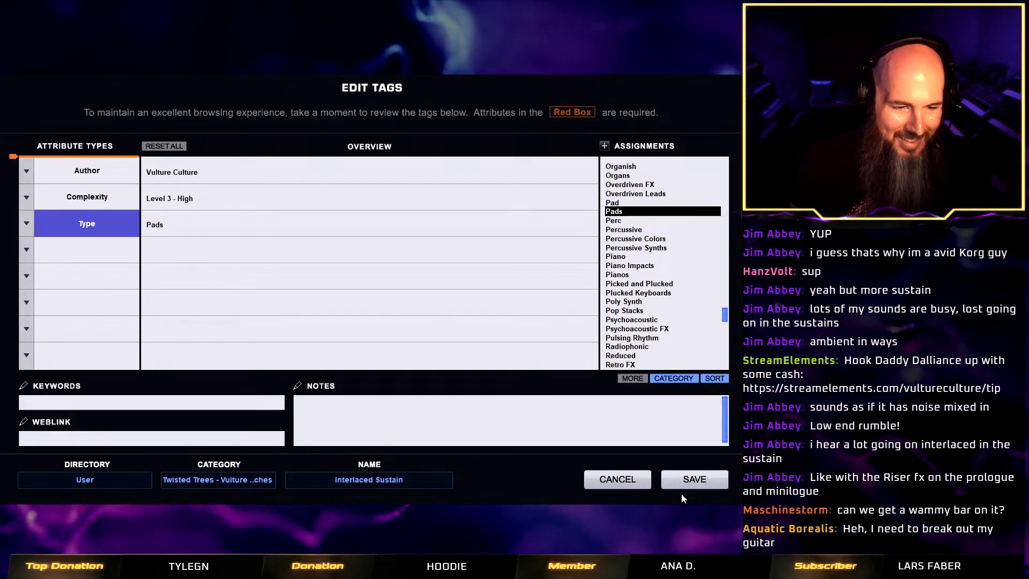
pyautogui.click(693, 479)
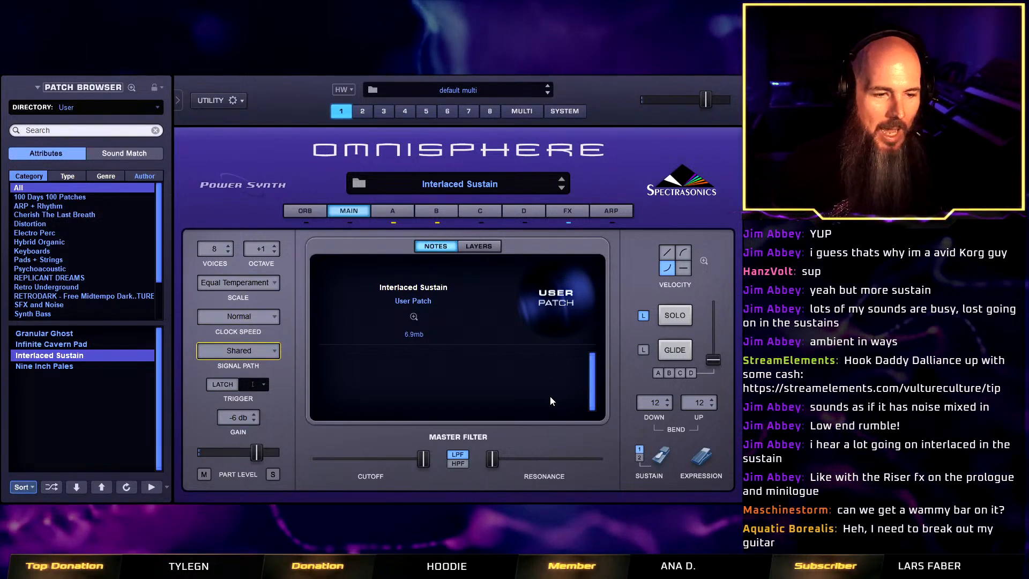
# Initialize a fresh default patch and show its layer A settings.
pyautogui.rightClick(313, 176)
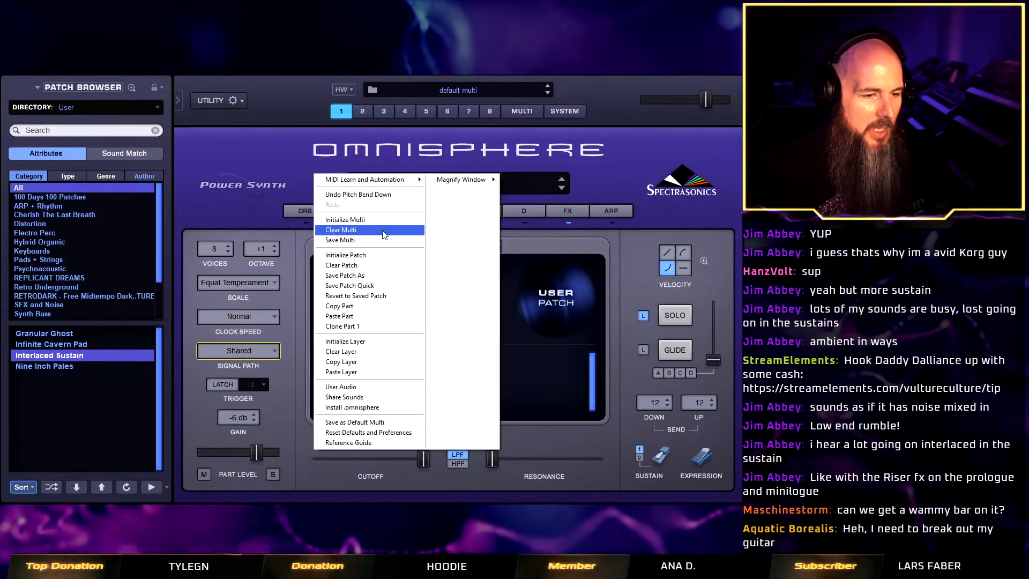
pyautogui.click(379, 257)
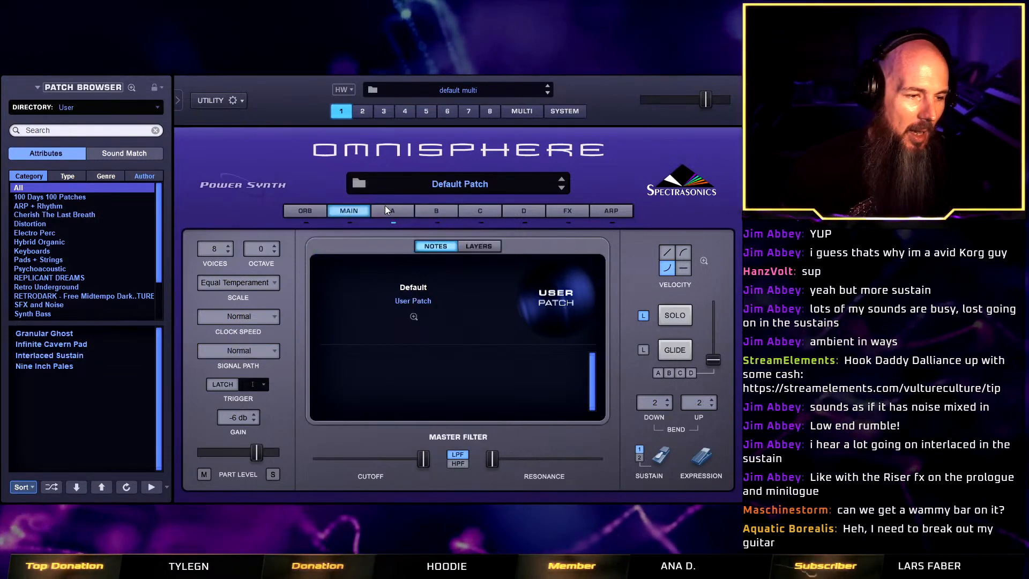
pyautogui.click(398, 211)
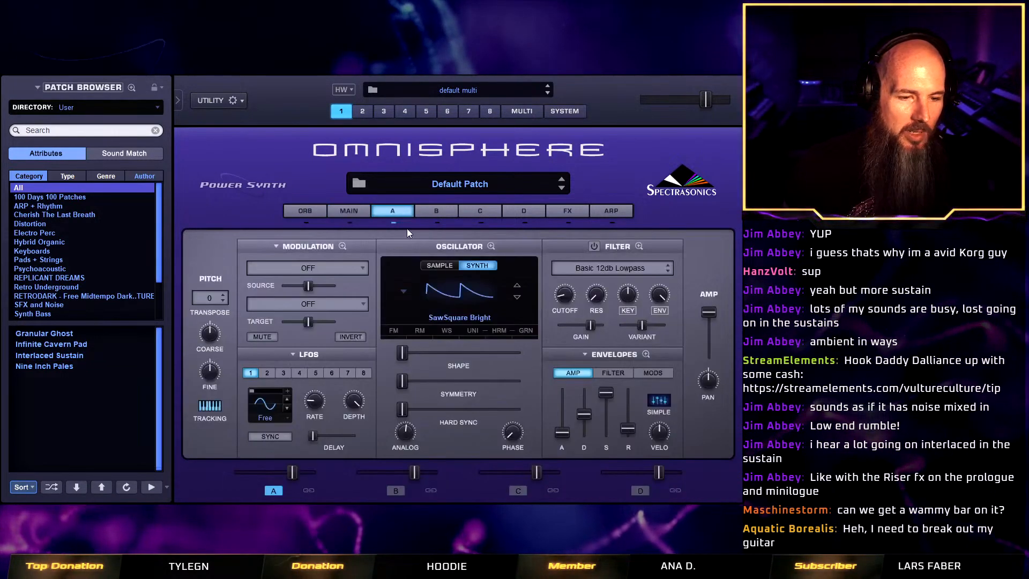
# Set layer A's oscillator to the OB-SEM Saw synth waveform from the classic sawtooth waveforms.
pyautogui.click(446, 265)
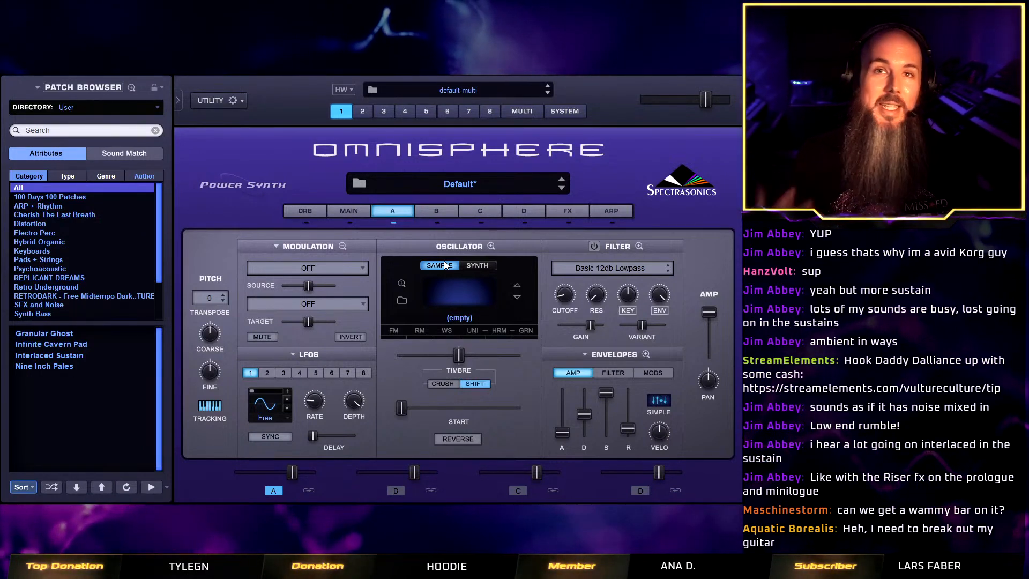
pyautogui.click(474, 267)
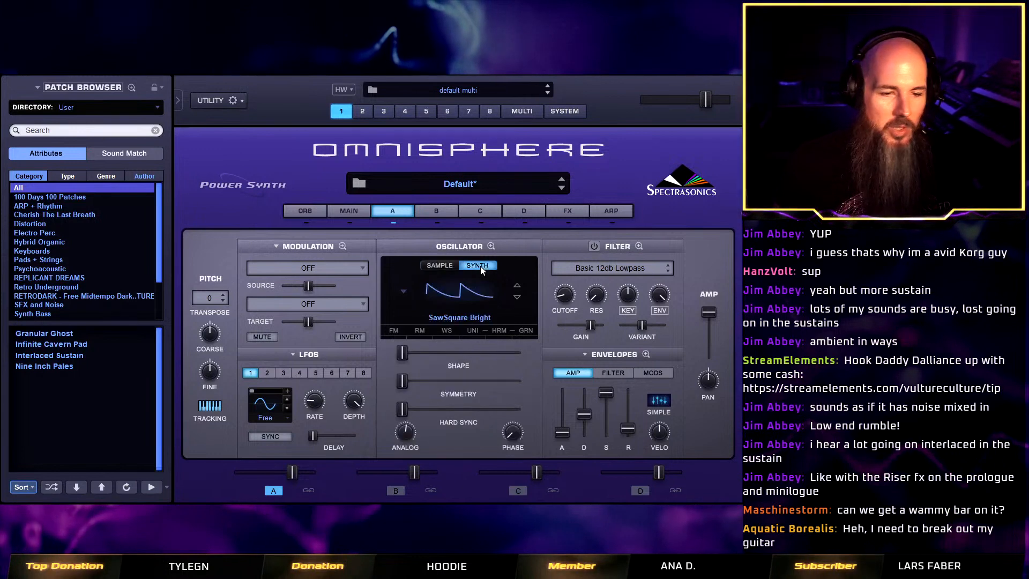
pyautogui.click(464, 296)
pyautogui.moveTo(480, 383)
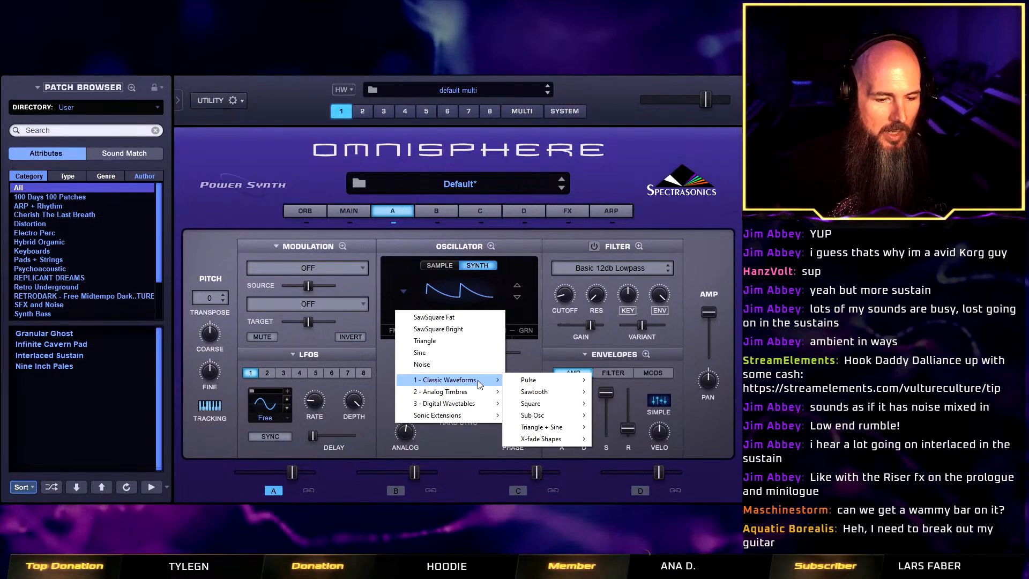
pyautogui.moveTo(561, 391)
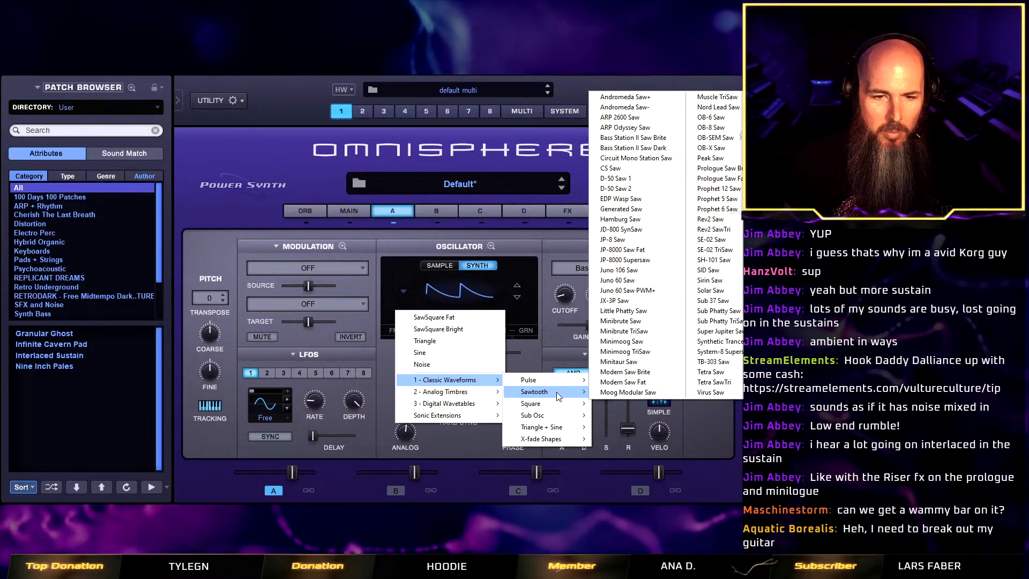
pyautogui.click(716, 138)
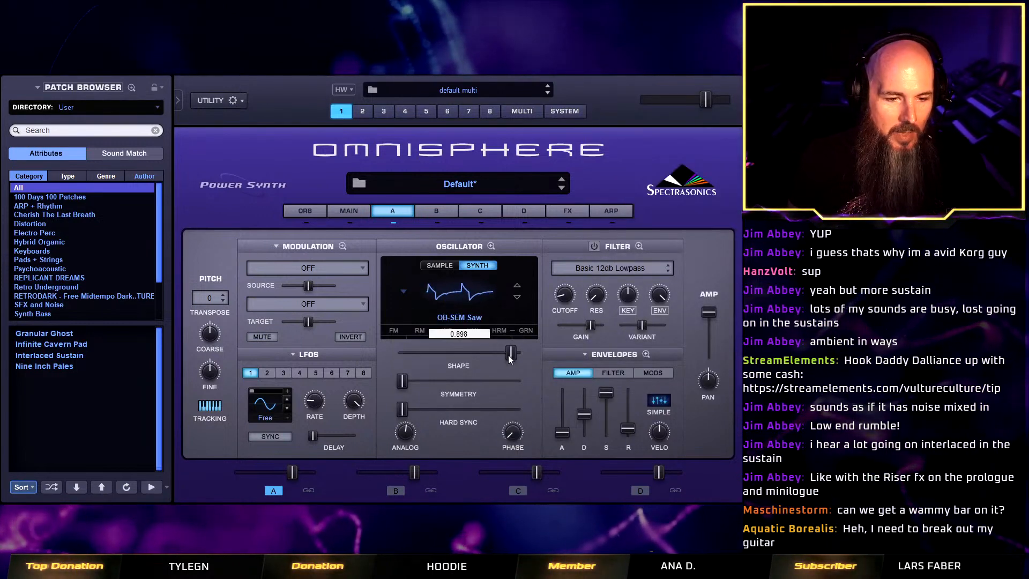
# Adjust the oscillator's shape to about the middle of its range and modulate it with an LFO.
pyautogui.moveTo(509, 358); pyautogui.dragTo(482, 360)
pyautogui.moveTo(400, 368); pyautogui.dragTo(439, 371)
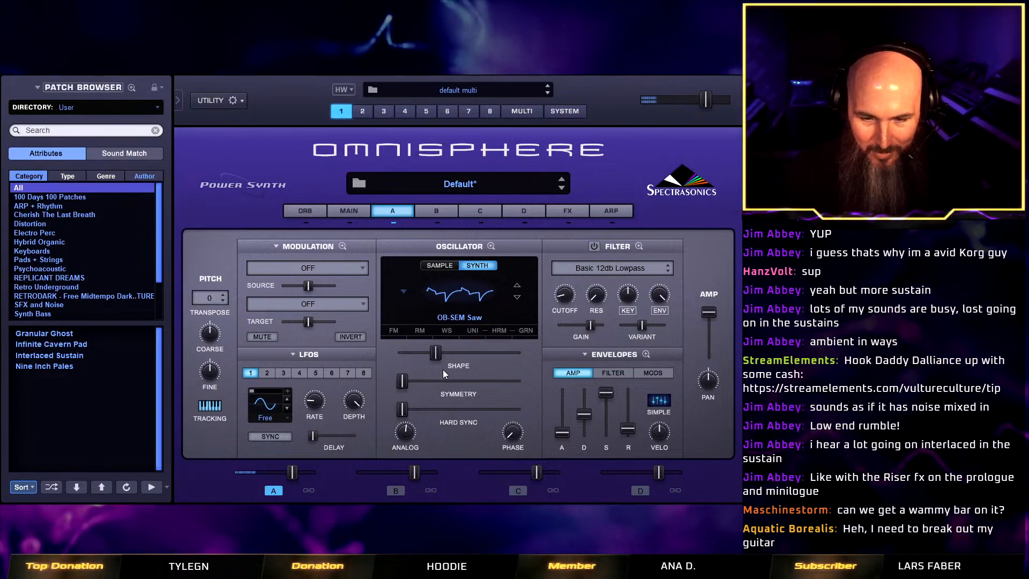
pyautogui.moveTo(435, 352); pyautogui.dragTo(458, 353)
pyautogui.rightClick(458, 352)
pyautogui.moveTo(526, 382)
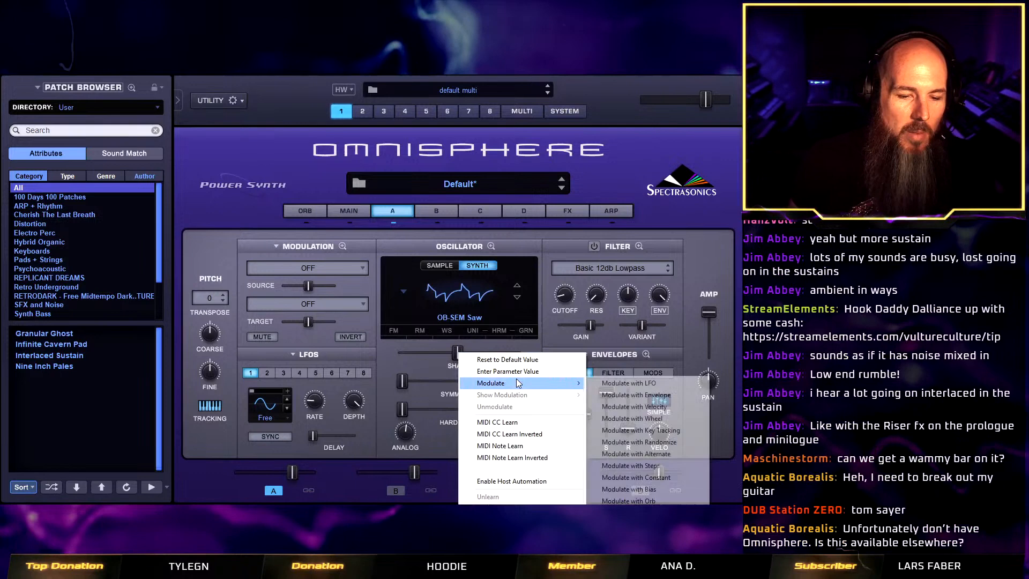
pyautogui.click(635, 383)
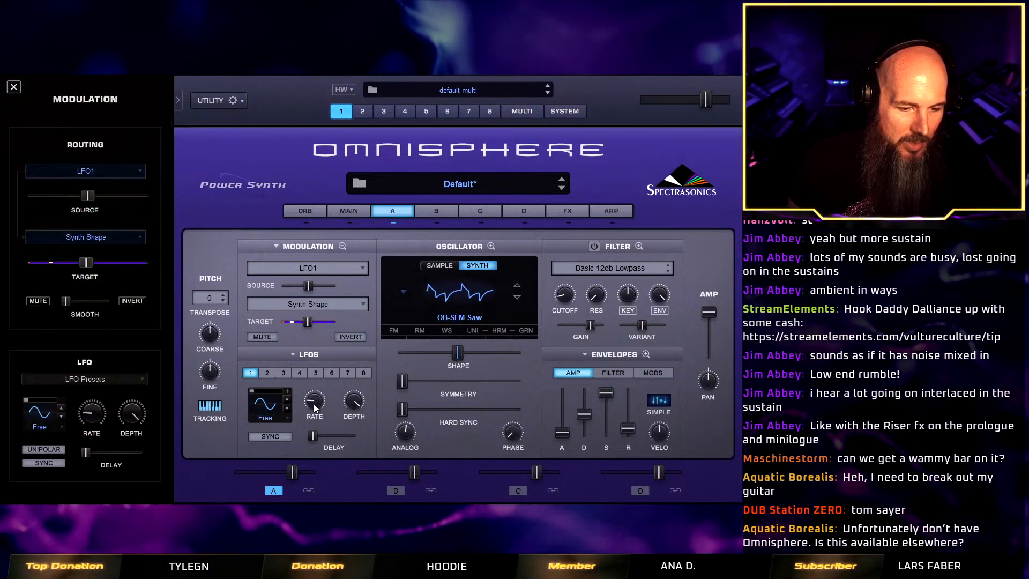
# Set LFO 1's rate to about 2.06 Hz and reduce its source amount in the Synth Shape modulation.
pyautogui.moveTo(314, 401); pyautogui.dragTo(321, 396)
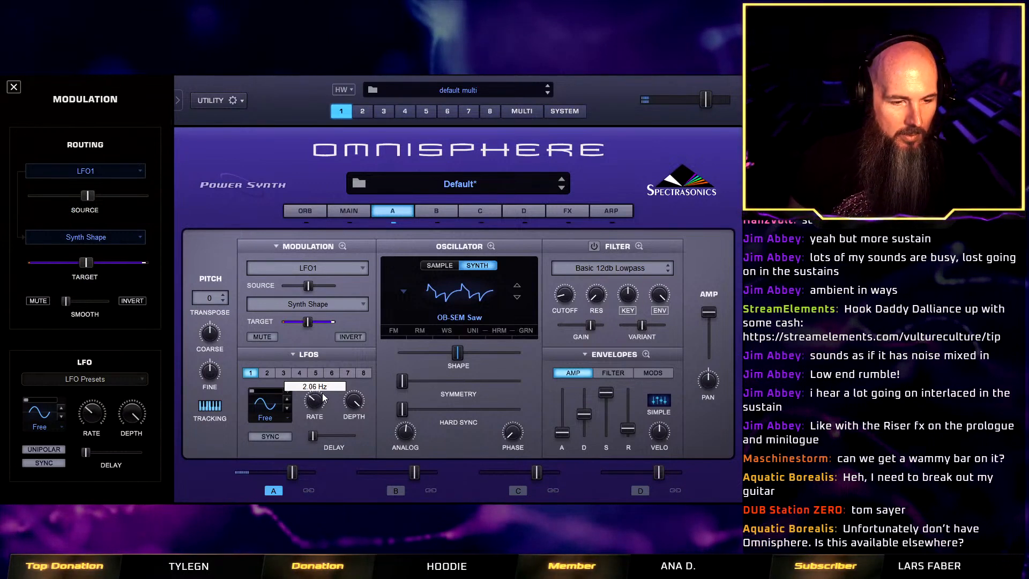
pyautogui.moveTo(309, 287)
pyautogui.moveTo(309, 287); pyautogui.dragTo(300, 287)
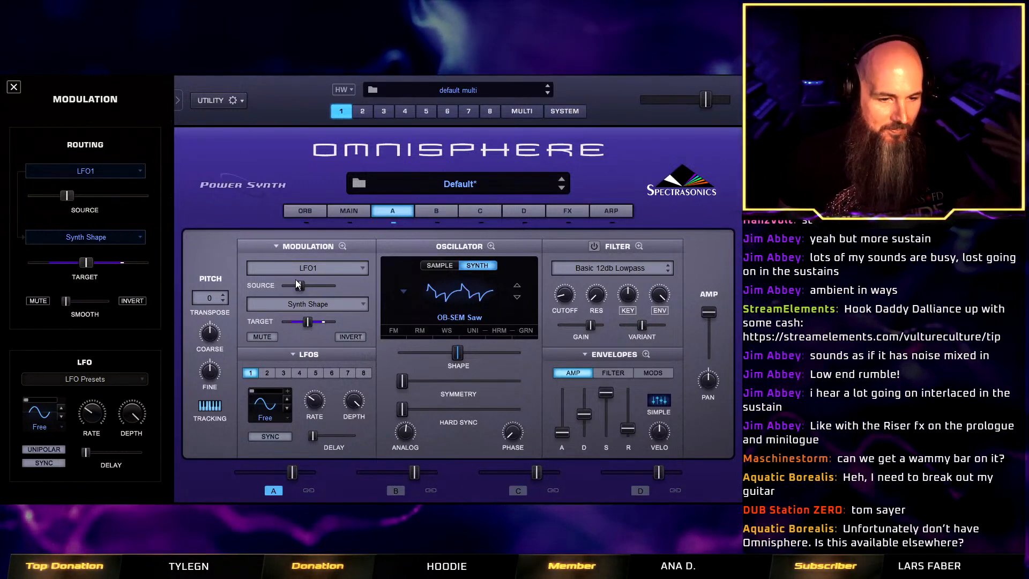
# Switch to part 2 and set its patch browser directory to the Twisted Trees sonic extension.
pyautogui.click(363, 111)
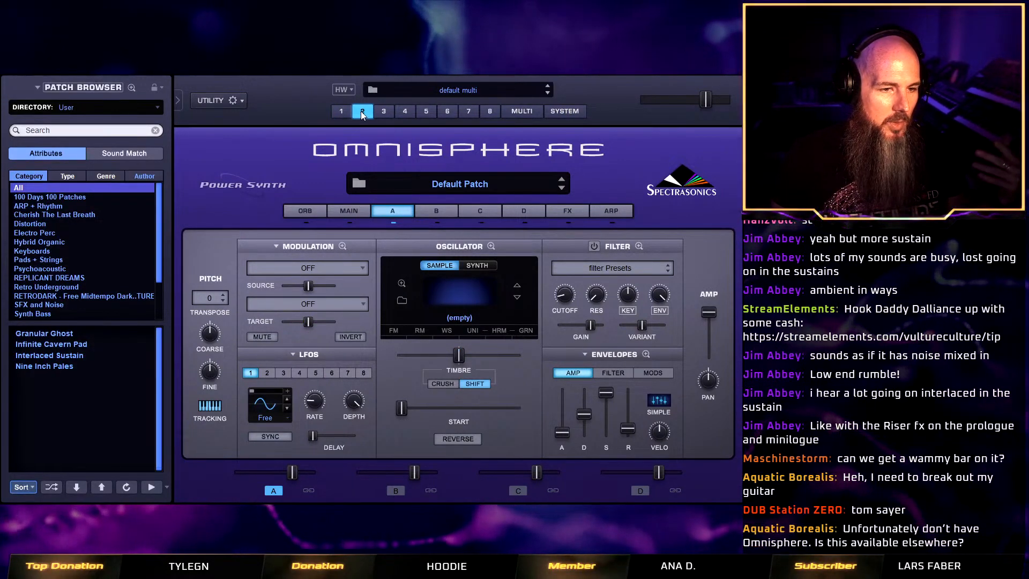
pyautogui.click(358, 183)
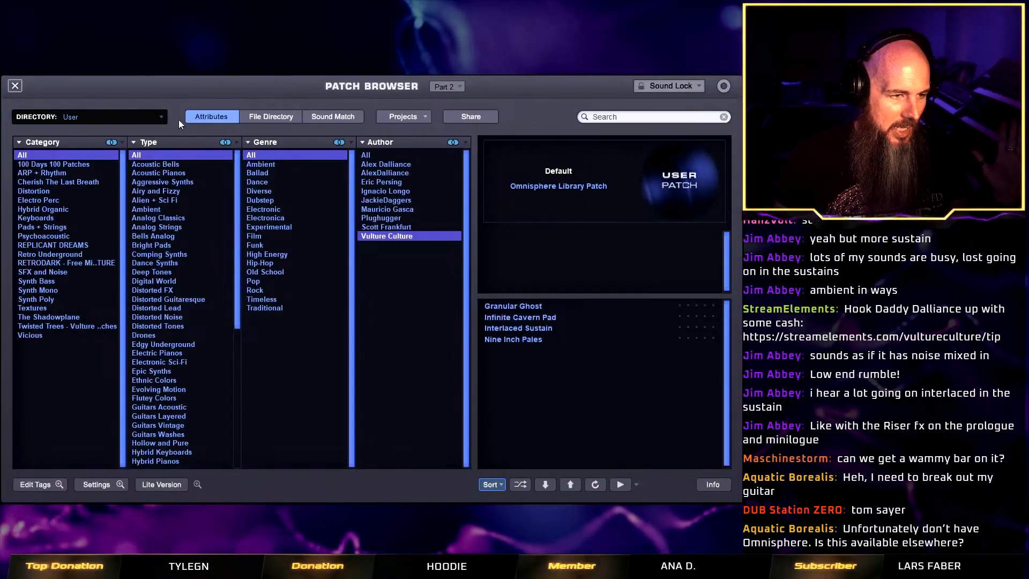
pyautogui.click(158, 117)
pyautogui.moveTo(148, 276)
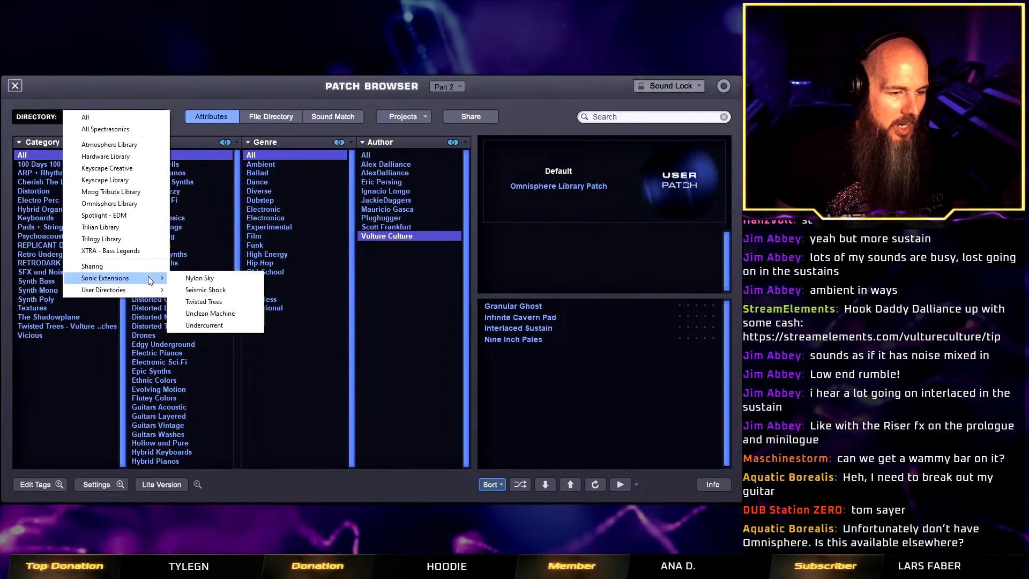
pyautogui.click(204, 302)
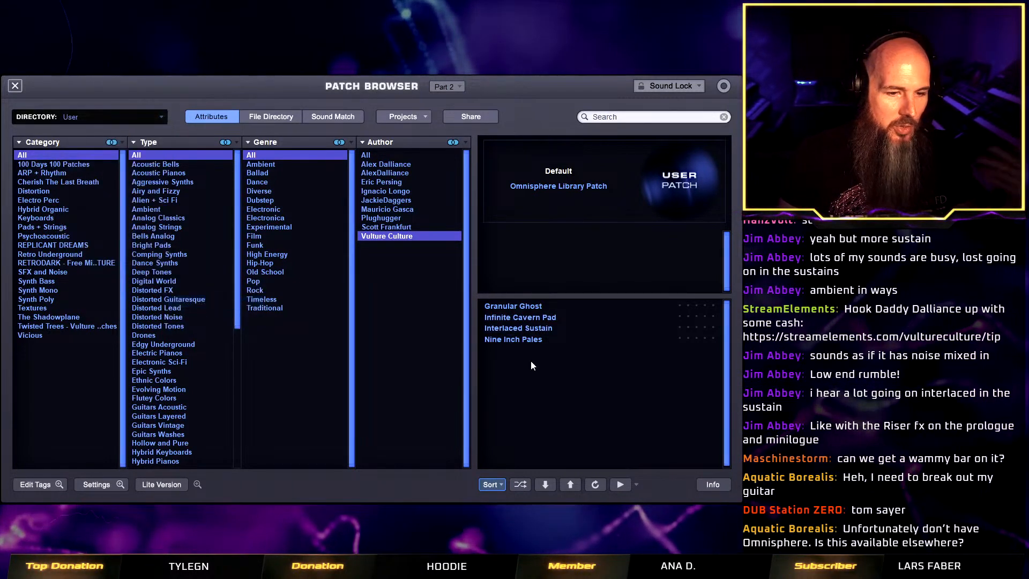
# Shuffle the Twisted Trees patch list, load Angry Hornets Horn and return to the patch's custom controls.
pyautogui.click(525, 487)
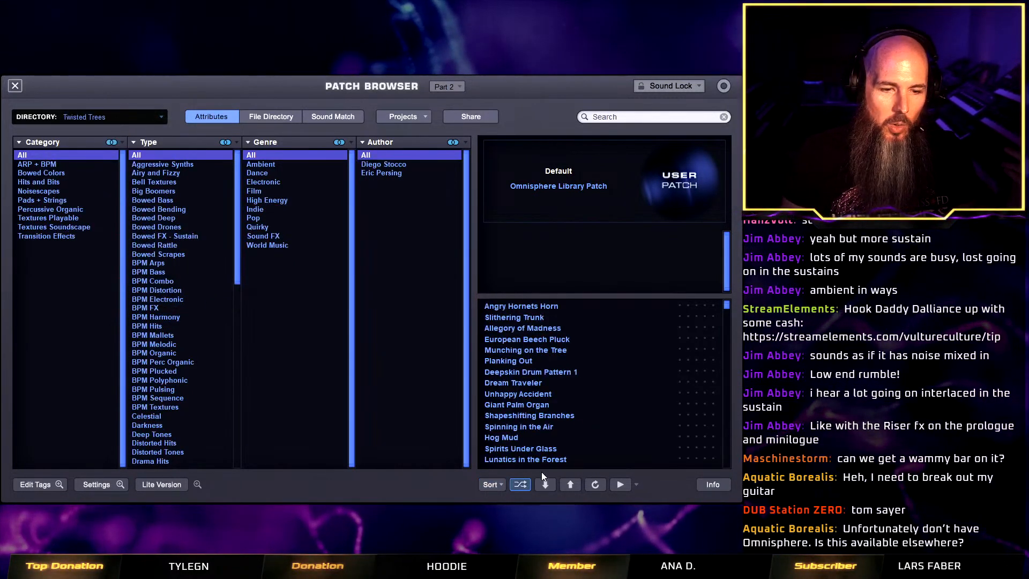
pyautogui.click(541, 307)
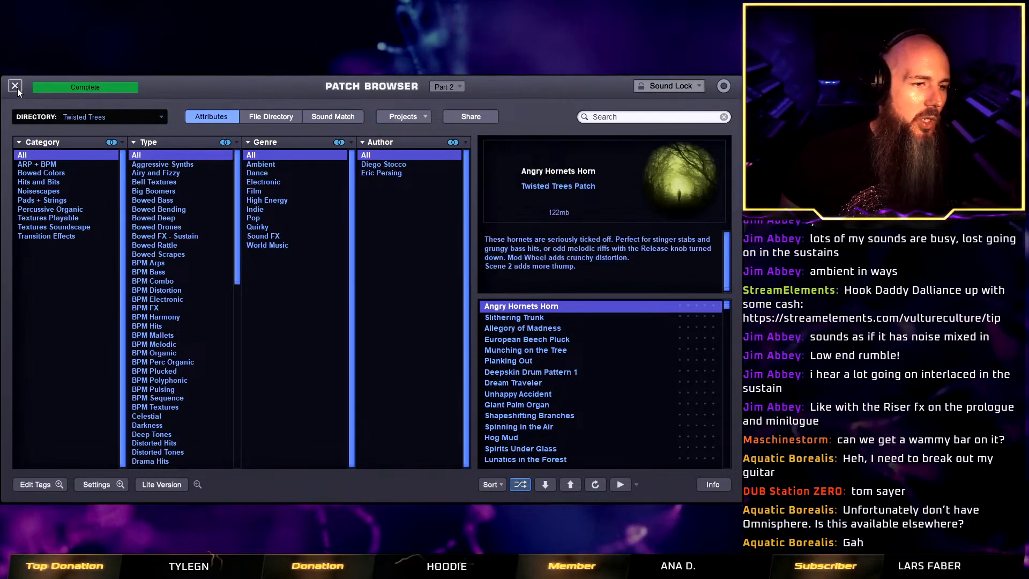
pyautogui.click(15, 86)
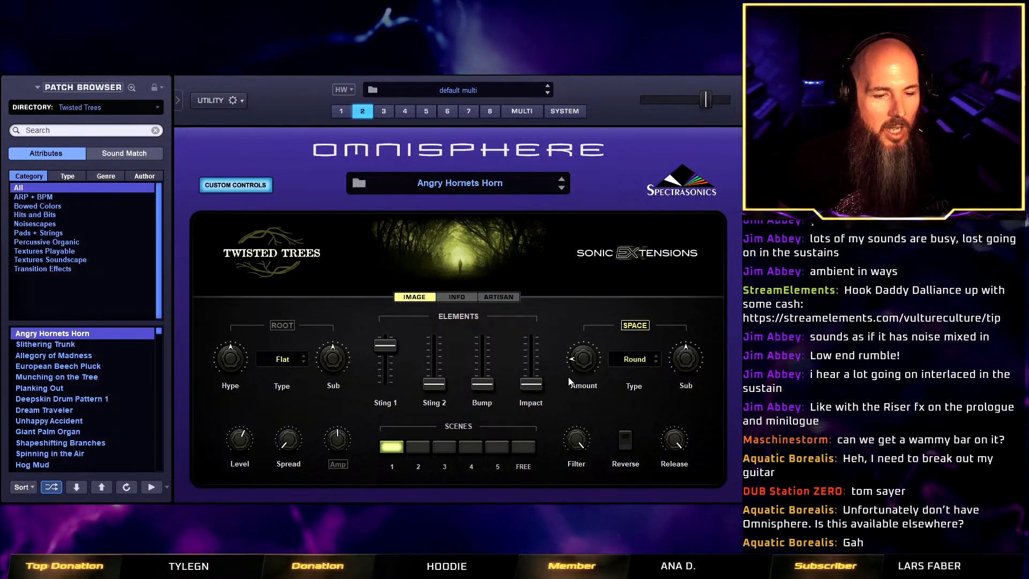
# Audition the following patches from Slithering Trunk up to Munching on the Tree and try out the latter's Slurp control.
pyautogui.click(561, 190)
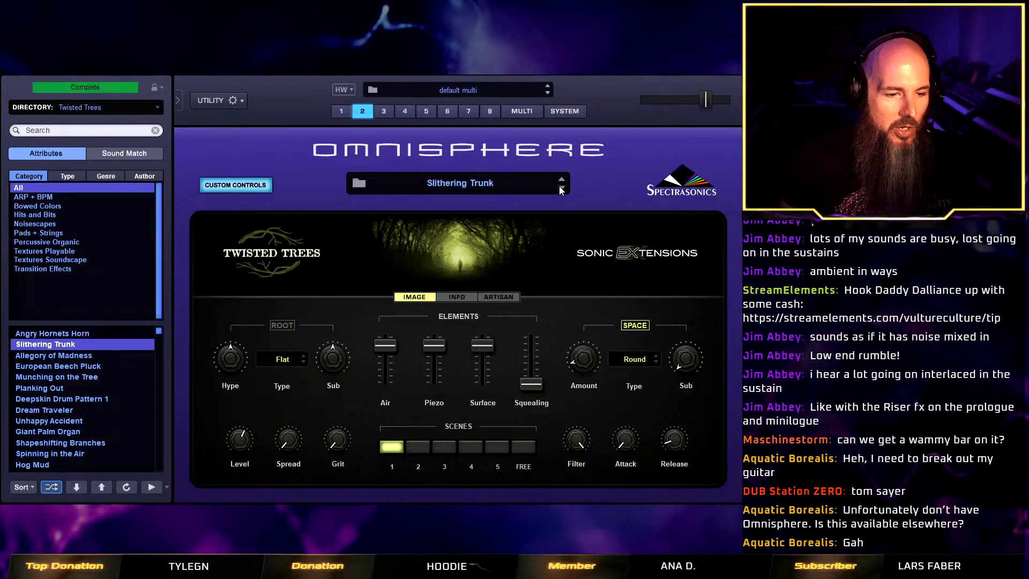
pyautogui.click(561, 189)
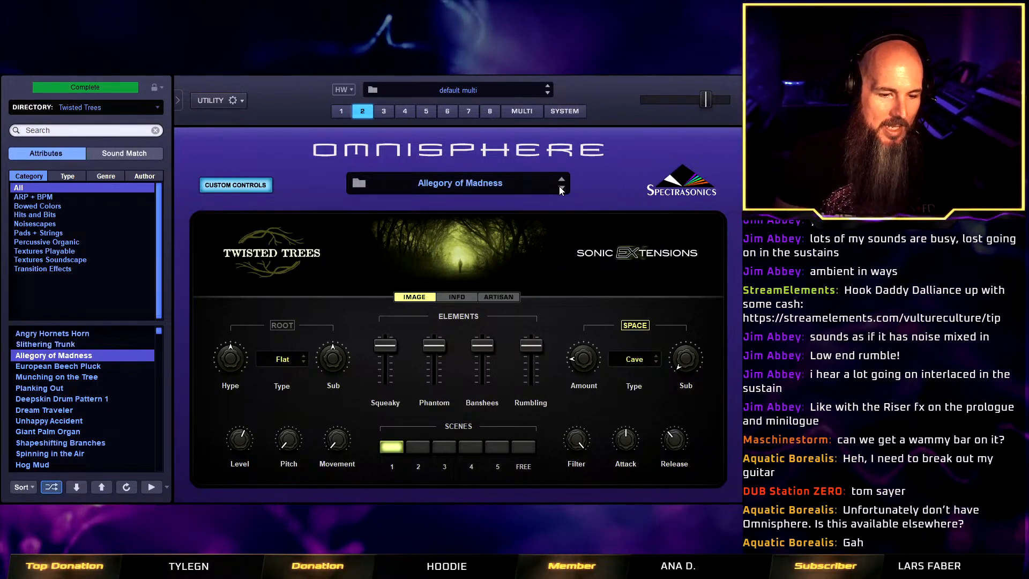
pyautogui.click(561, 190)
pyautogui.click(561, 189)
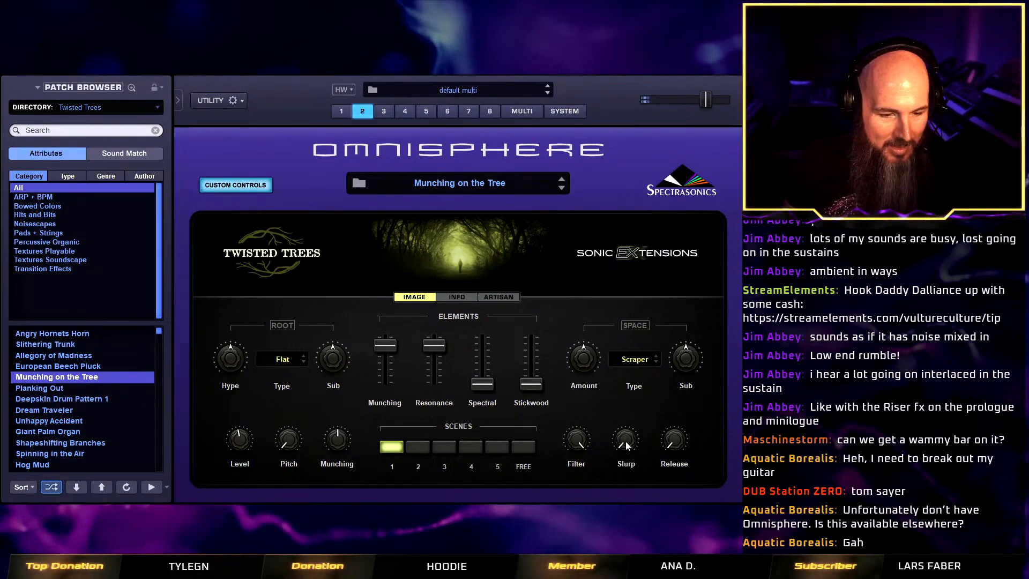
pyautogui.moveTo(625, 443); pyautogui.dragTo(627, 439)
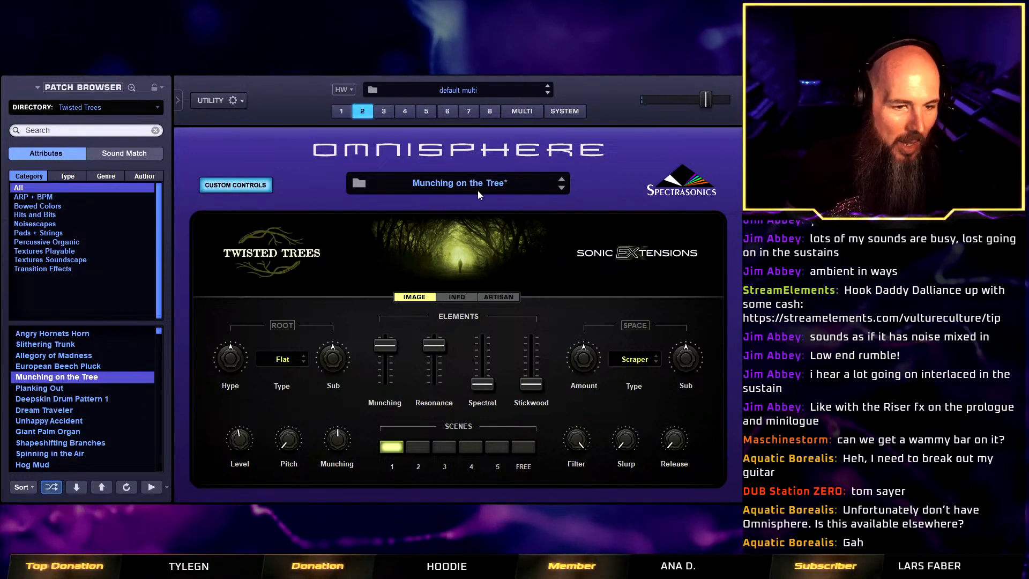
# Load Planking Out in part 2, leave its custom controls view and return to part 1.
pyautogui.click(561, 188)
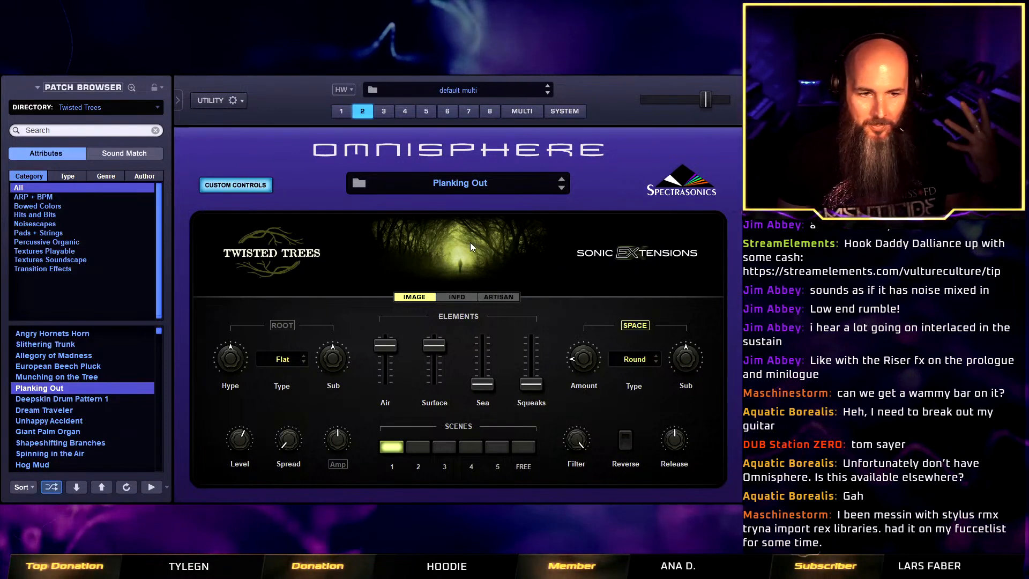
pyautogui.click(250, 184)
pyautogui.click(341, 110)
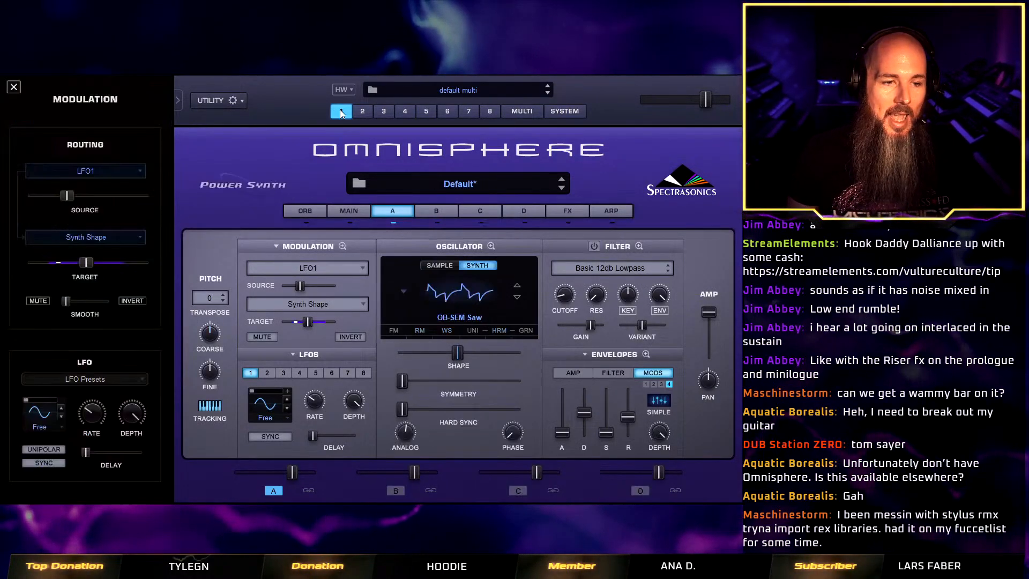
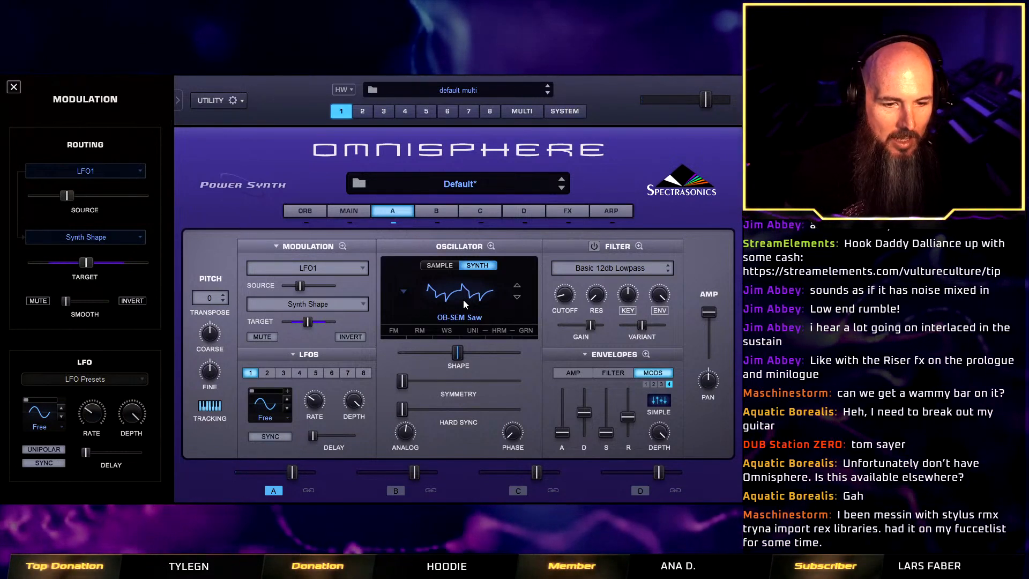
# Turn on layer A's filter and load the State Variable 24dB preset from the State Variable Filters category.
pyautogui.click(594, 248)
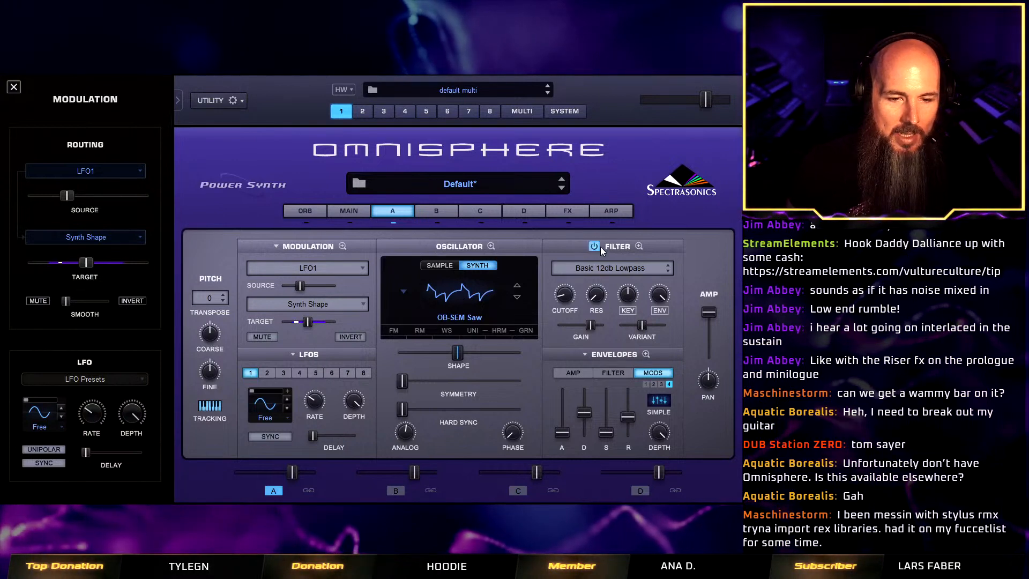
pyautogui.click(639, 247)
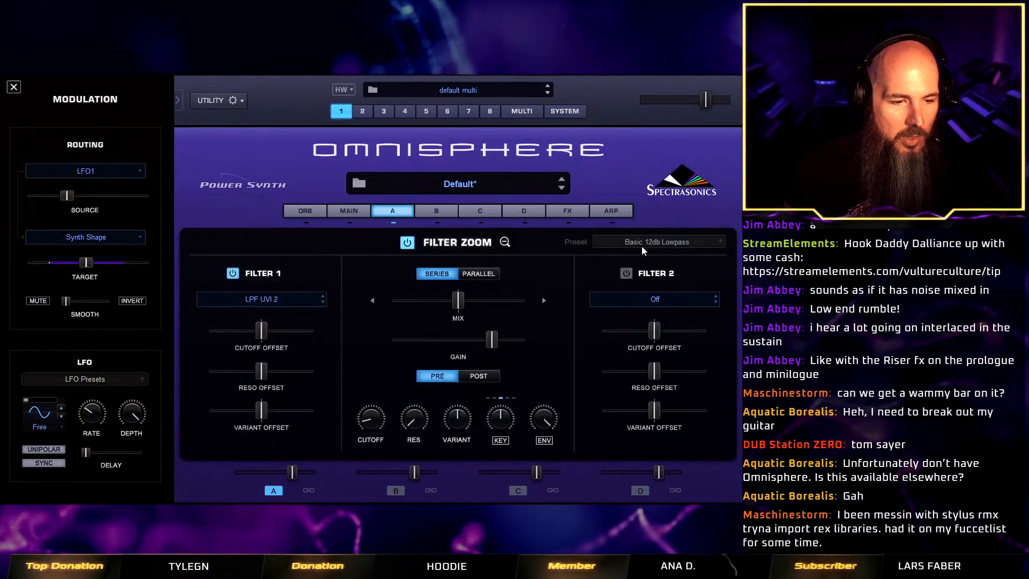
pyautogui.click(505, 243)
pyautogui.click(647, 268)
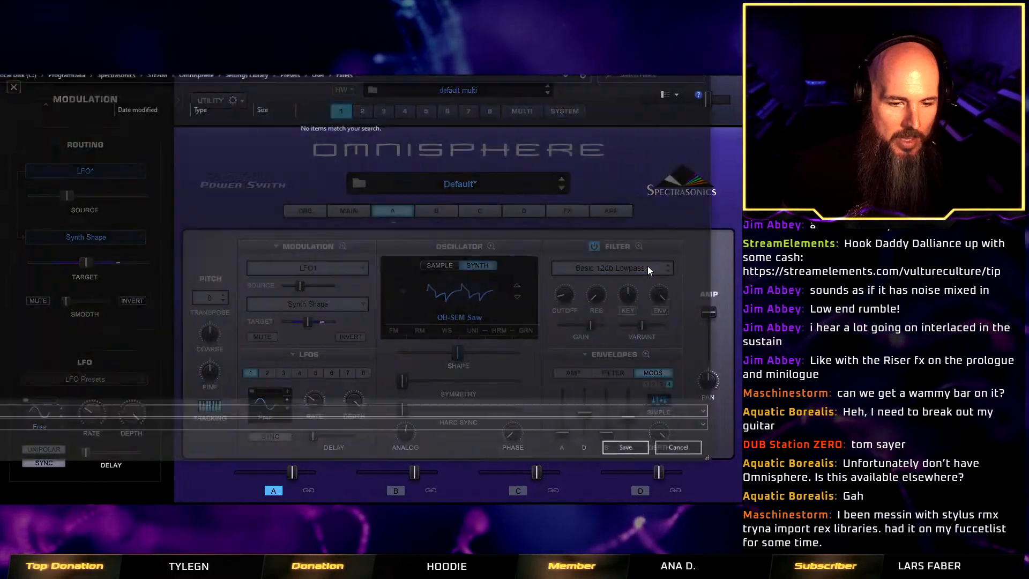
pyautogui.click(677, 448)
pyautogui.click(620, 268)
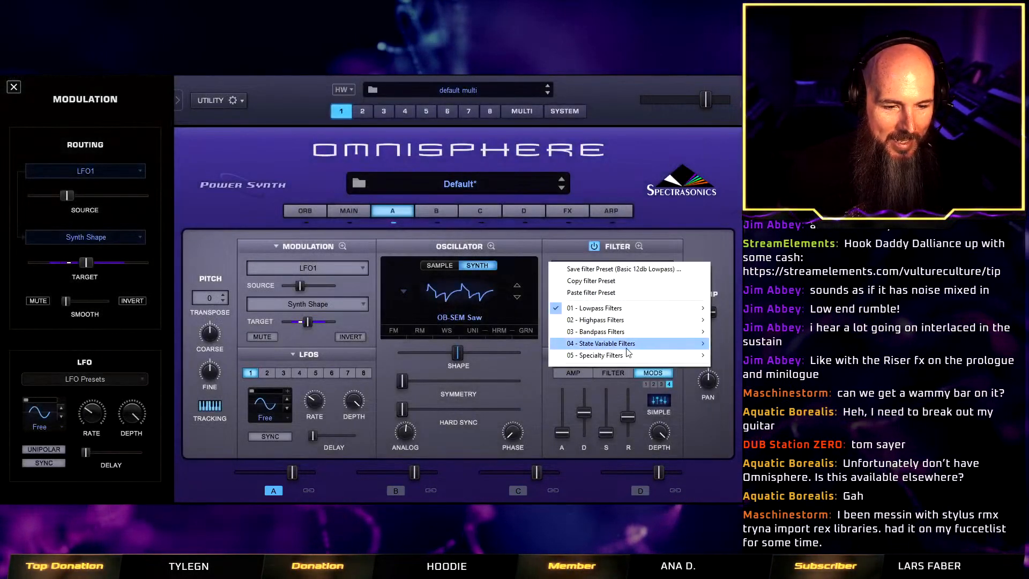
pyautogui.moveTo(628, 348)
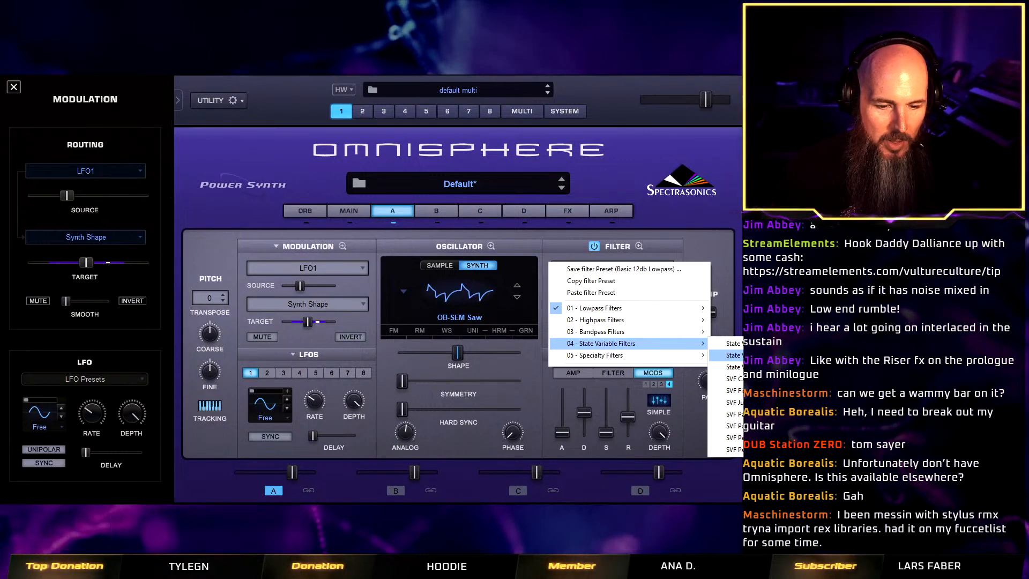
pyautogui.click(733, 356)
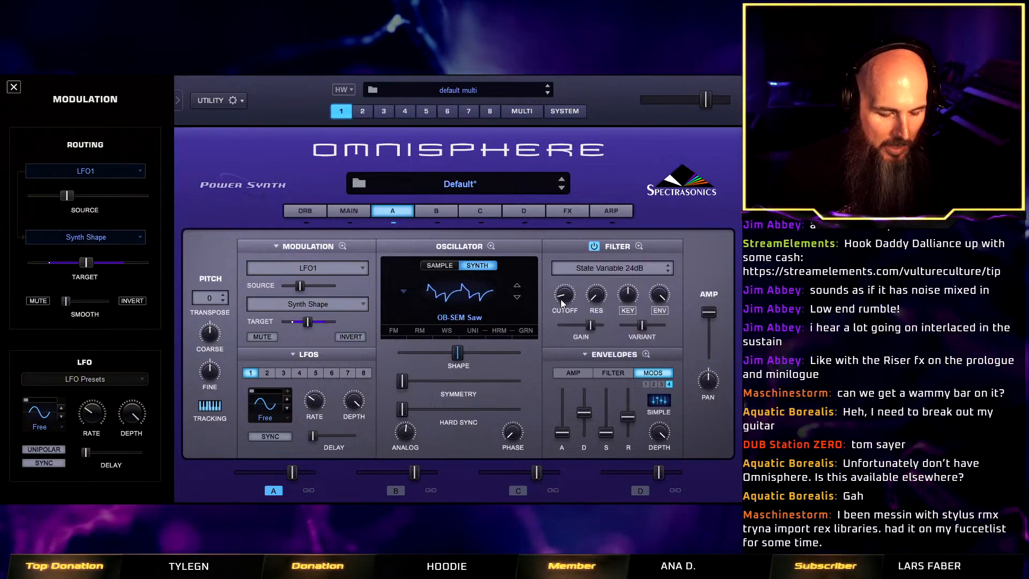
# In the detailed filter view, raise the cutoff to about its midpoint and try the variant up to its maximum.
pyautogui.moveTo(560, 300); pyautogui.dragTo(563, 319)
pyautogui.moveTo(642, 325)
pyautogui.mouseDown()
pyautogui.moveTo(651, 335)
pyautogui.moveTo(641, 333)
pyautogui.mouseUp()
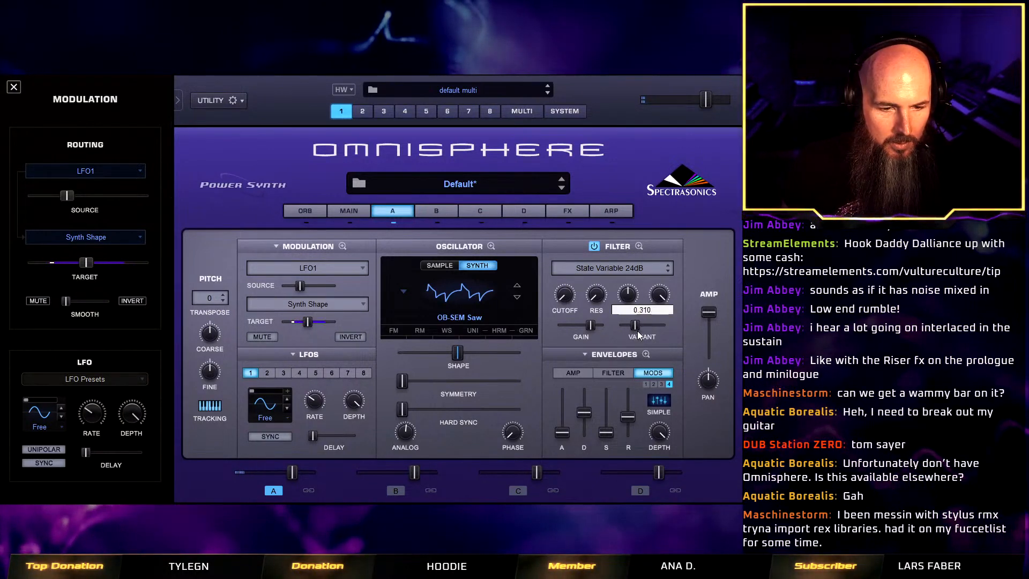
pyautogui.click(639, 247)
pyautogui.moveTo(457, 418); pyautogui.dragTo(481, 376)
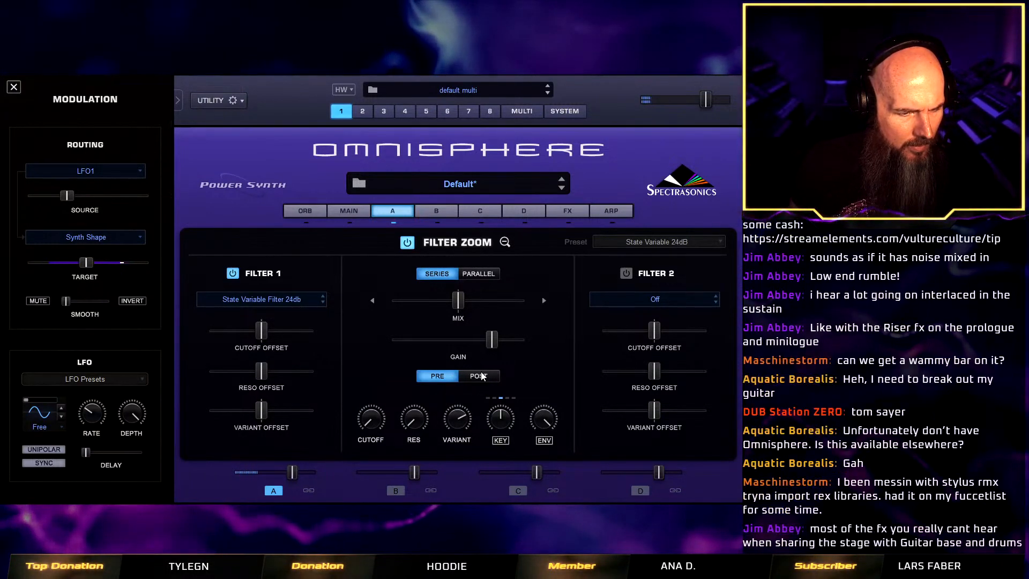
pyautogui.moveTo(377, 419); pyautogui.dragTo(408, 365)
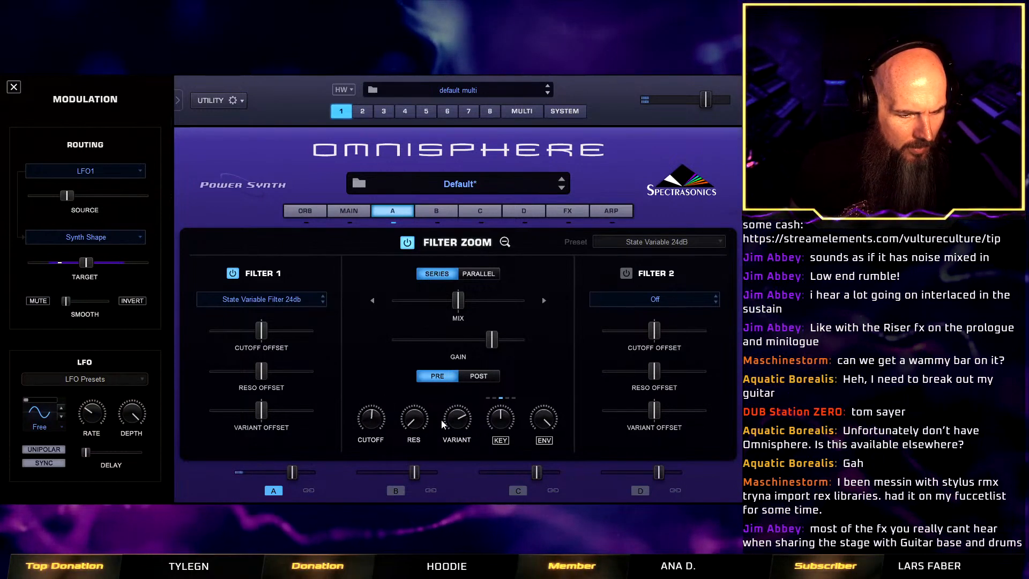
pyautogui.moveTo(454, 424); pyautogui.dragTo(462, 383)
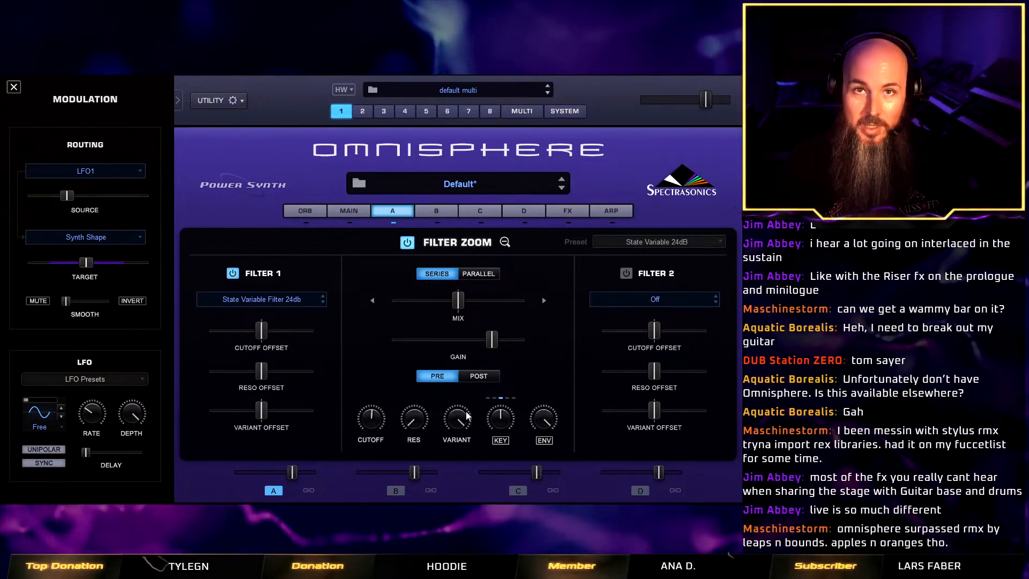
# Change filter 1 to State Variable Filter 12db and lower the variant to just below its midpoint.
pyautogui.click(260, 301)
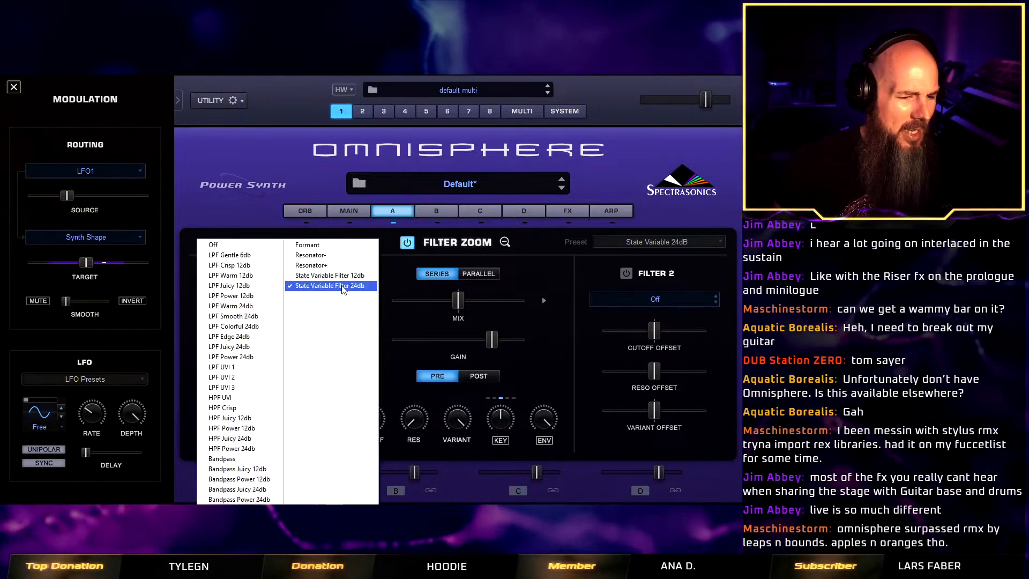
pyautogui.click(330, 275)
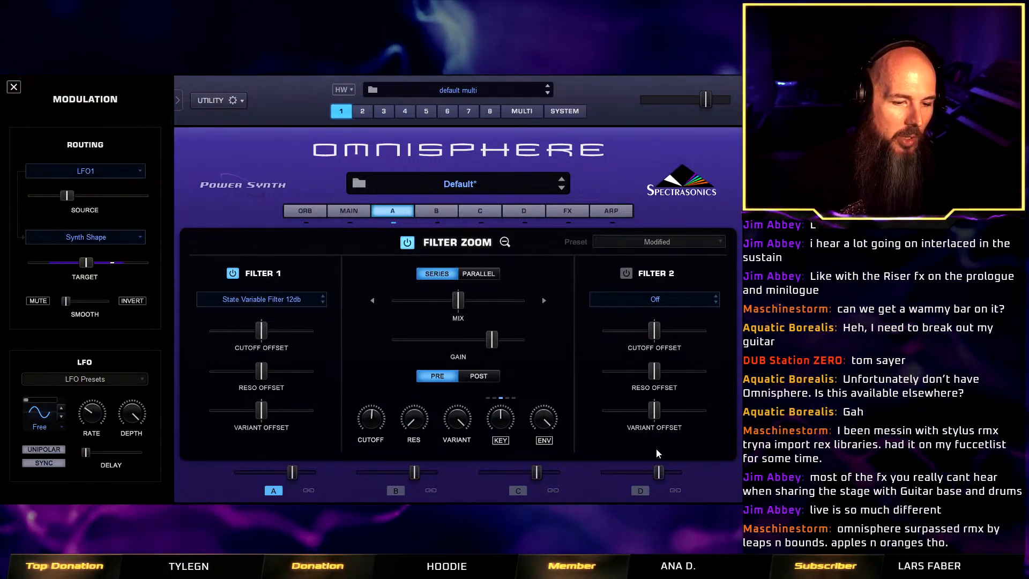
pyautogui.moveTo(459, 424); pyautogui.dragTo(444, 479)
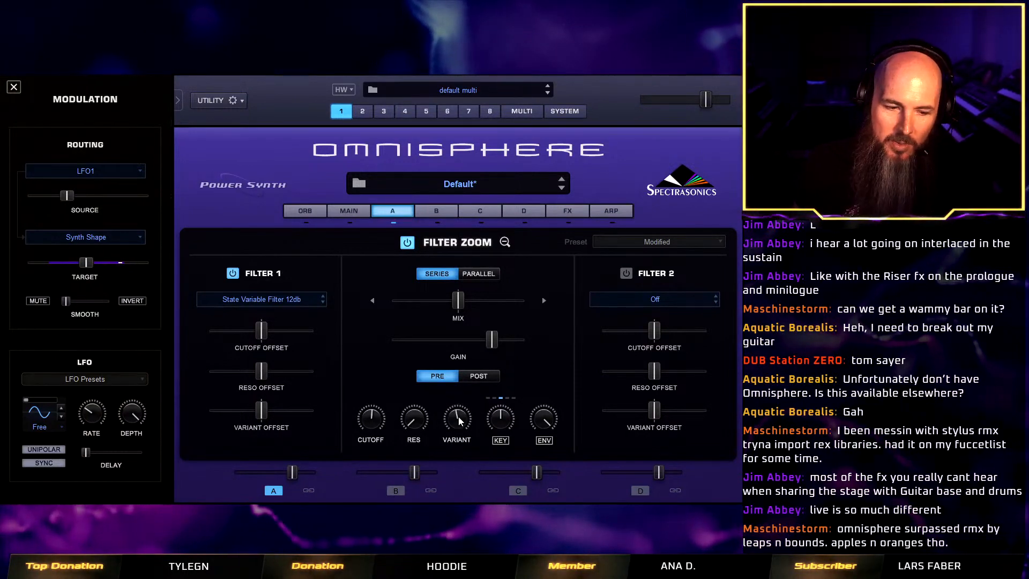
# Modulate the filter's variant with an LFO and reduce the modulation depth to a small amount.
pyautogui.rightClick(459, 421)
pyautogui.moveTo(534, 285)
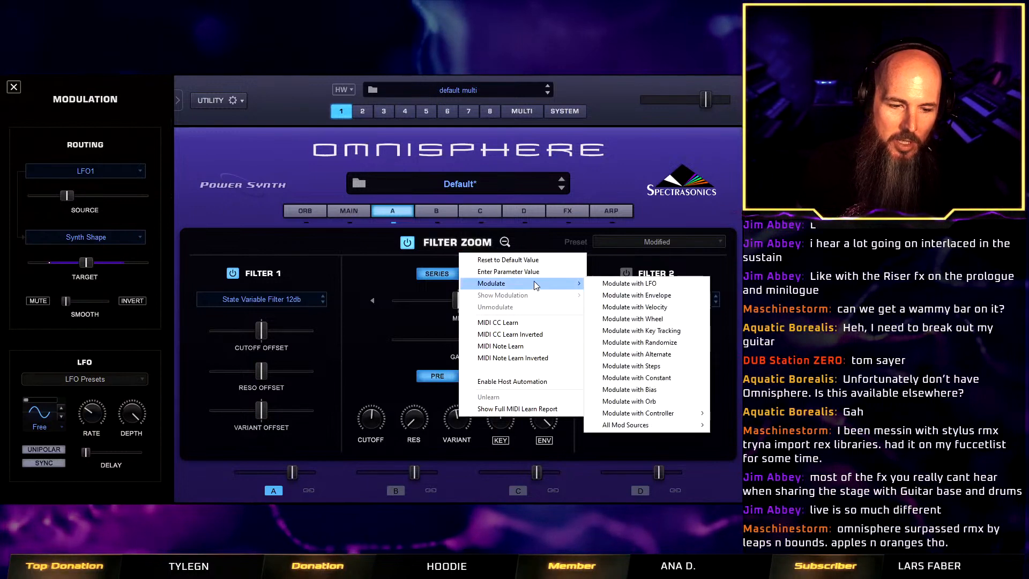
pyautogui.click(609, 283)
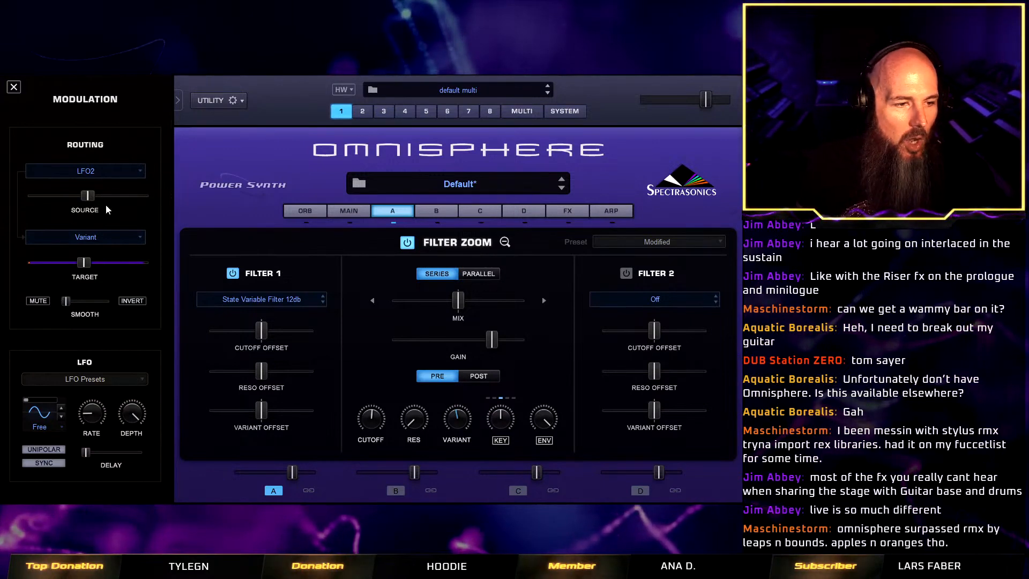
pyautogui.click(504, 242)
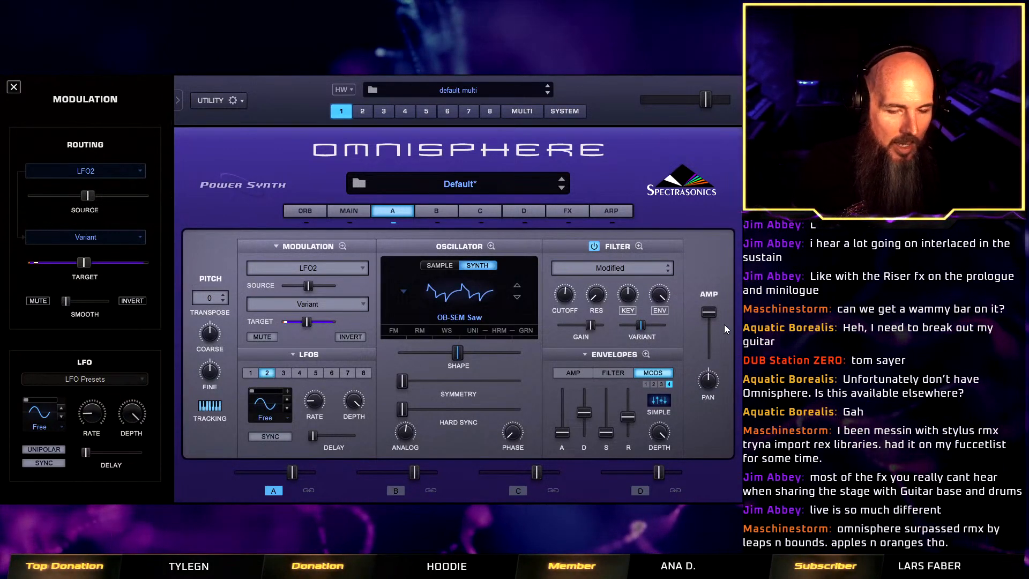
pyautogui.click(638, 246)
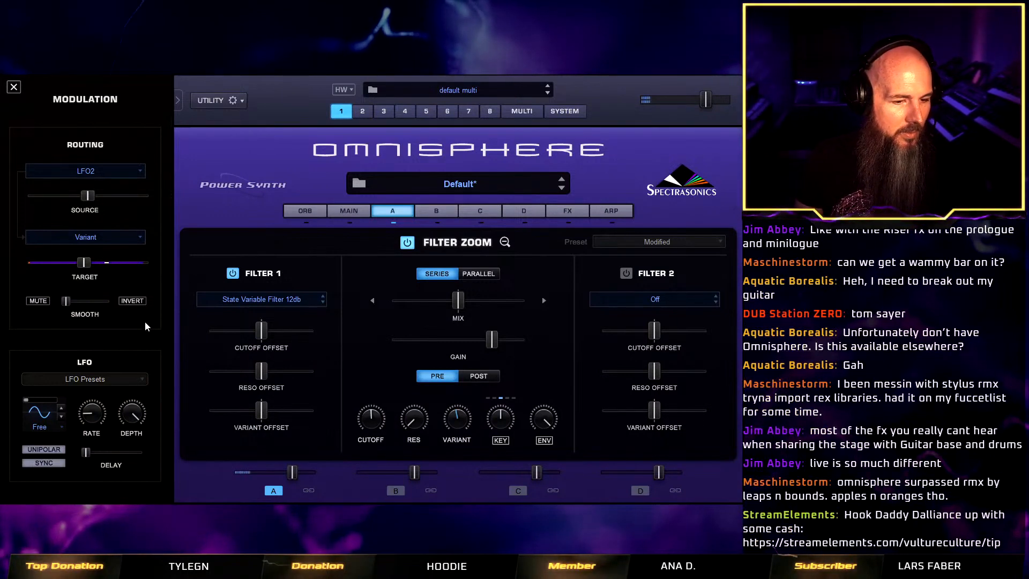
pyautogui.moveTo(84, 191); pyautogui.dragTo(70, 200)
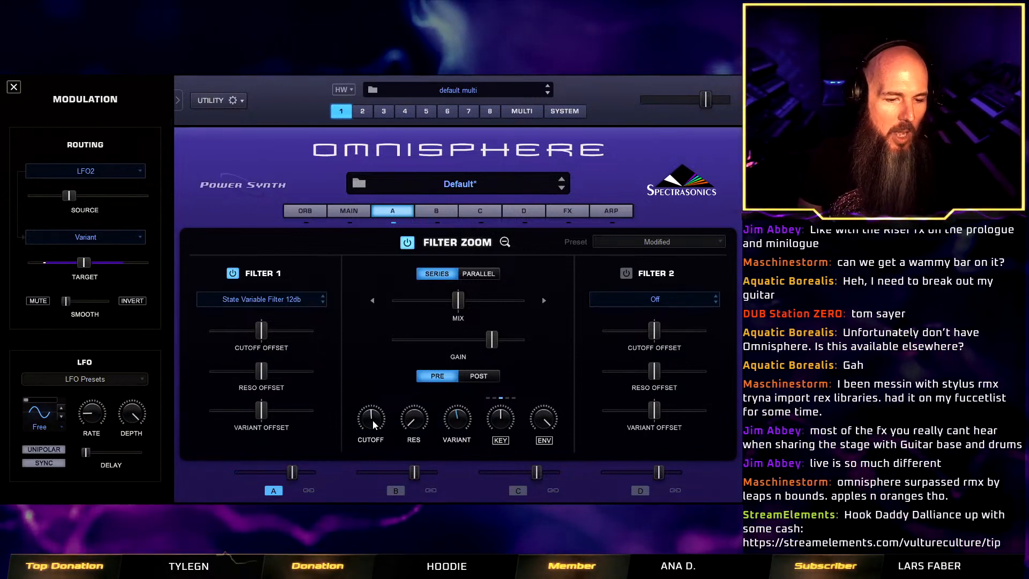
# Modulate the filter's cutoff with another LFO, reduce the modulation depth to a small amount and fine-tune the LFO's rate.
pyautogui.rightClick(459, 299)
pyautogui.moveTo(468, 291)
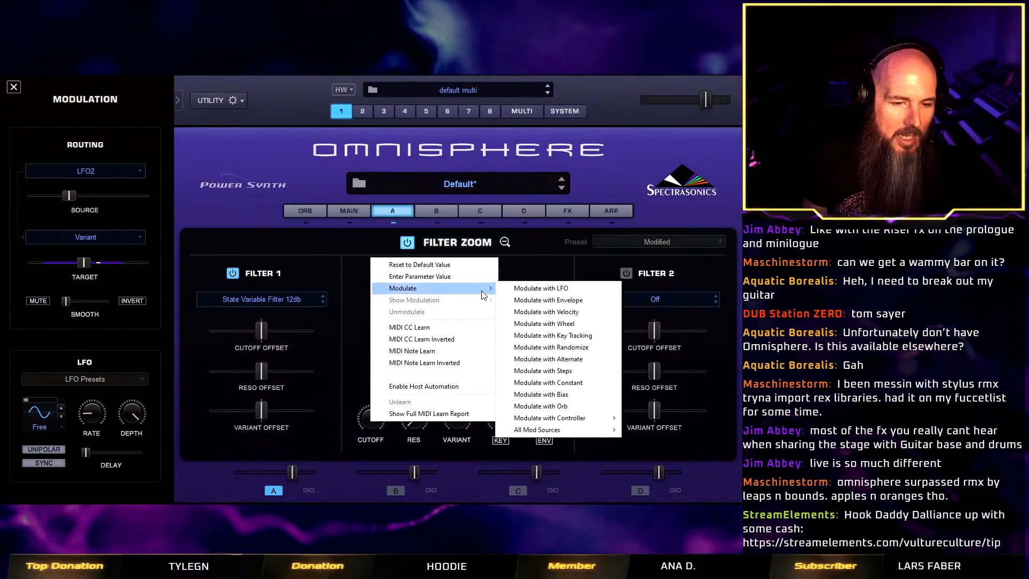
pyautogui.click(545, 290)
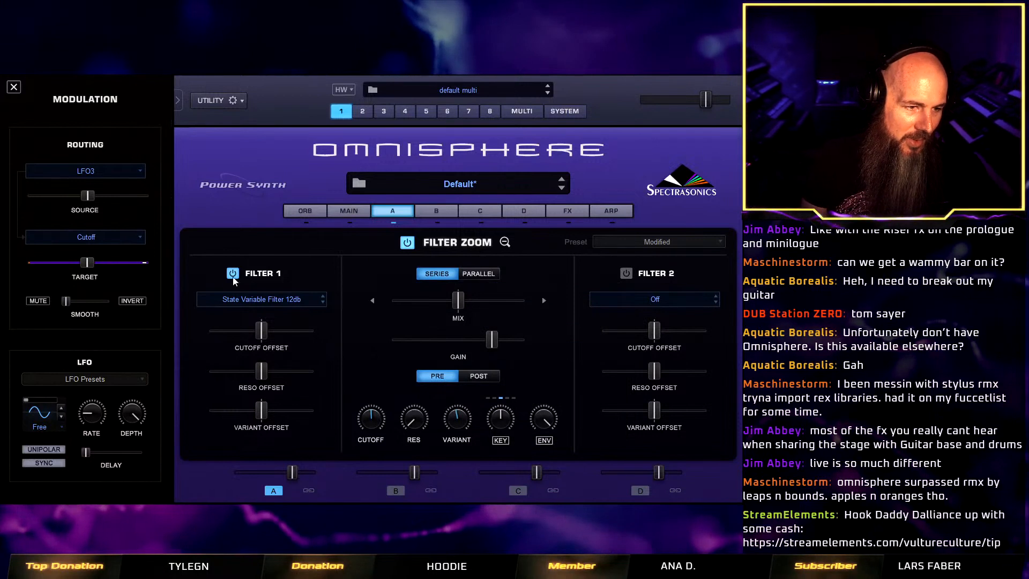
pyautogui.moveTo(94, 419); pyautogui.dragTo(98, 411)
pyautogui.moveTo(91, 203); pyautogui.dragTo(72, 209)
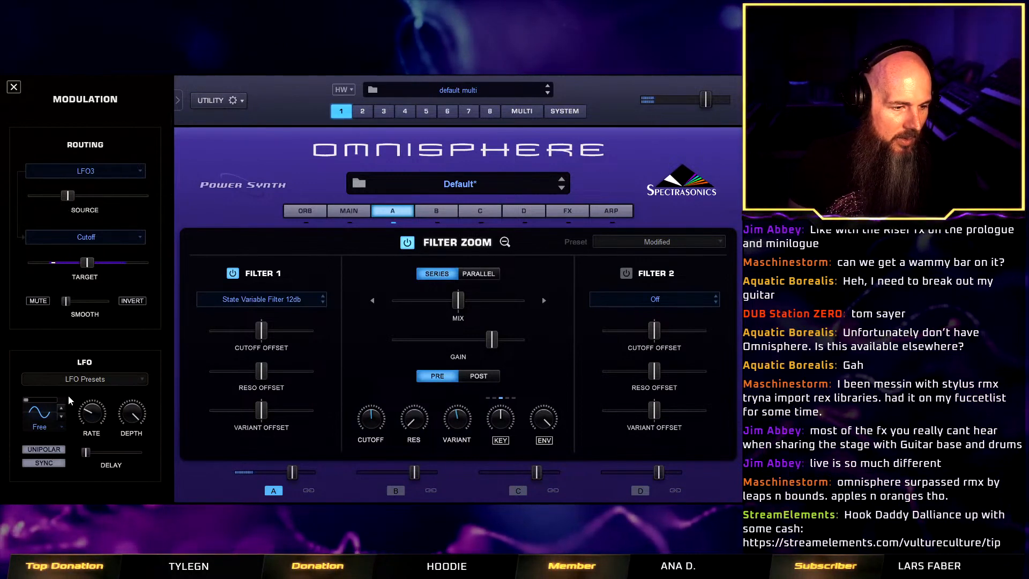
pyautogui.moveTo(91, 416); pyautogui.dragTo(91, 423)
pyautogui.moveTo(91, 423); pyautogui.dragTo(90, 427)
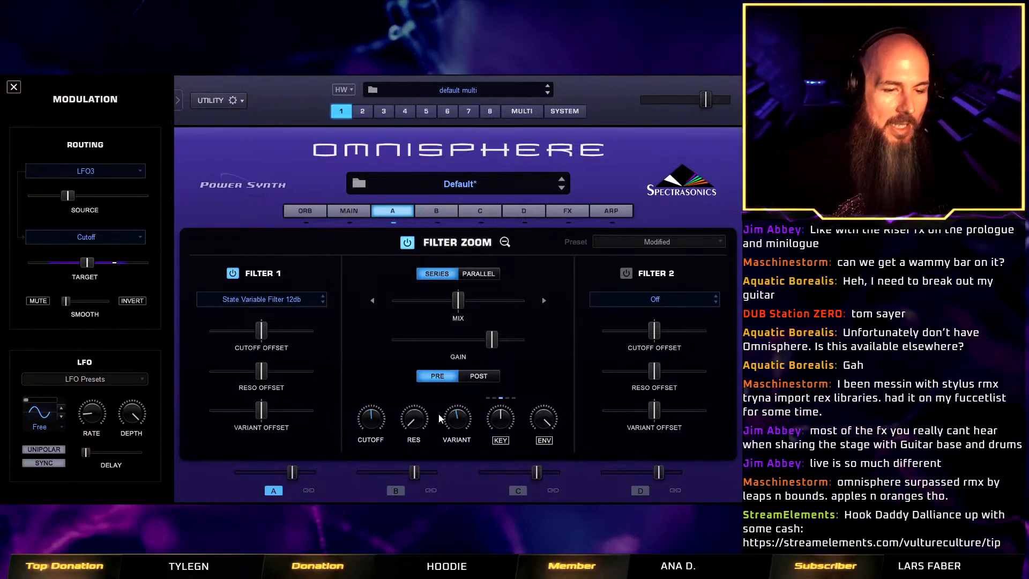
pyautogui.click(505, 242)
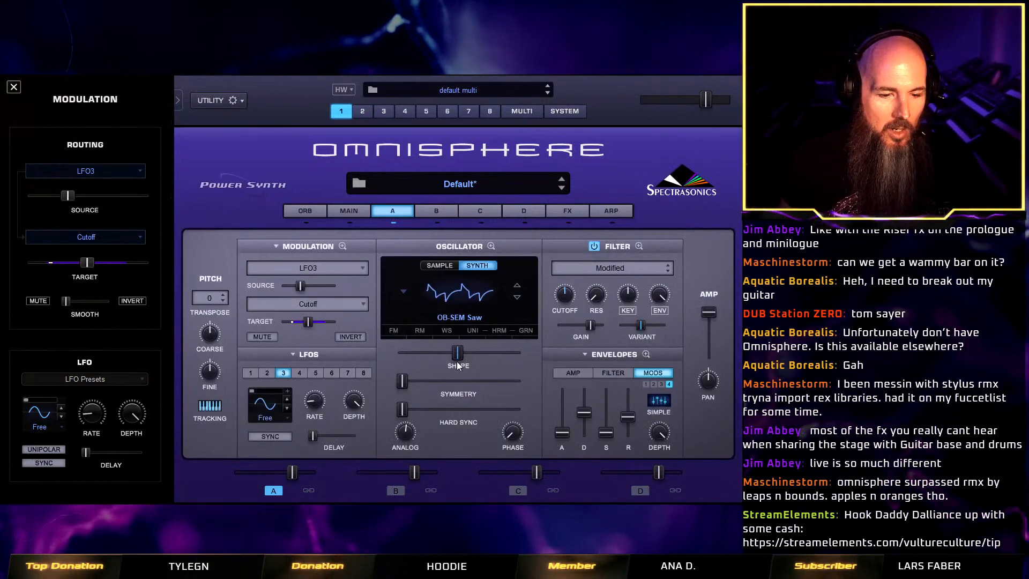
pyautogui.click(641, 246)
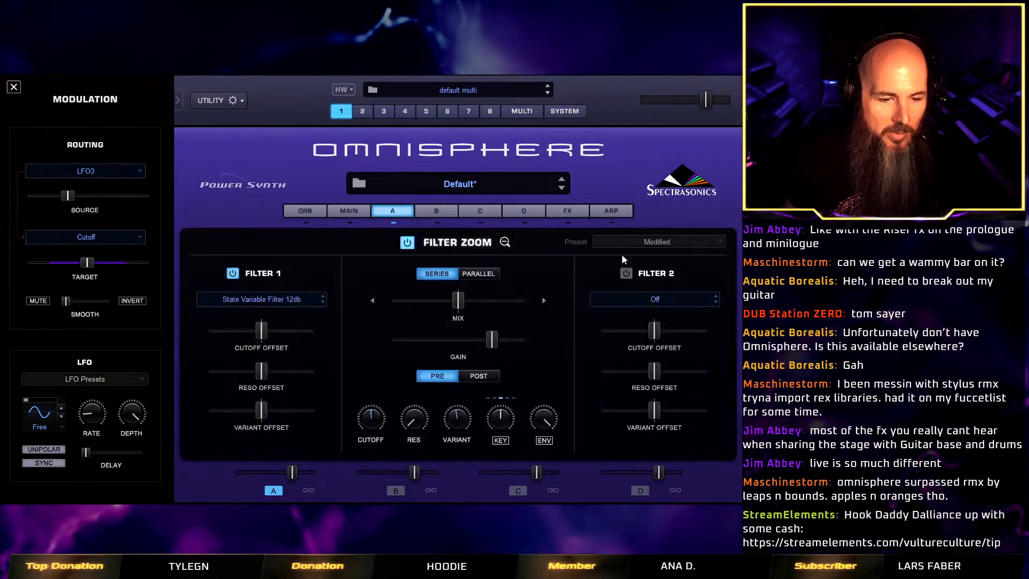
pyautogui.rightClick(374, 425)
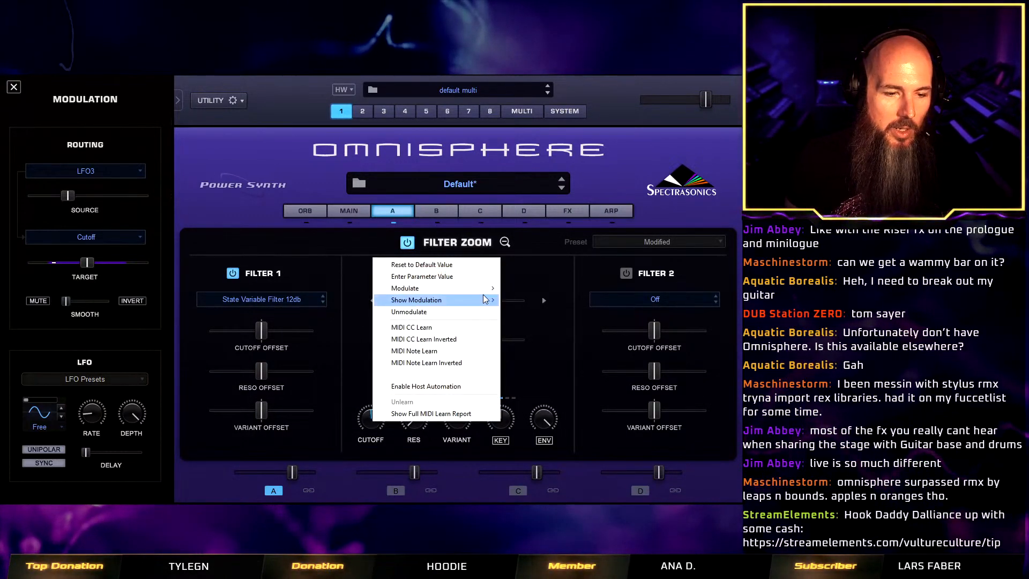
pyautogui.moveTo(484, 300)
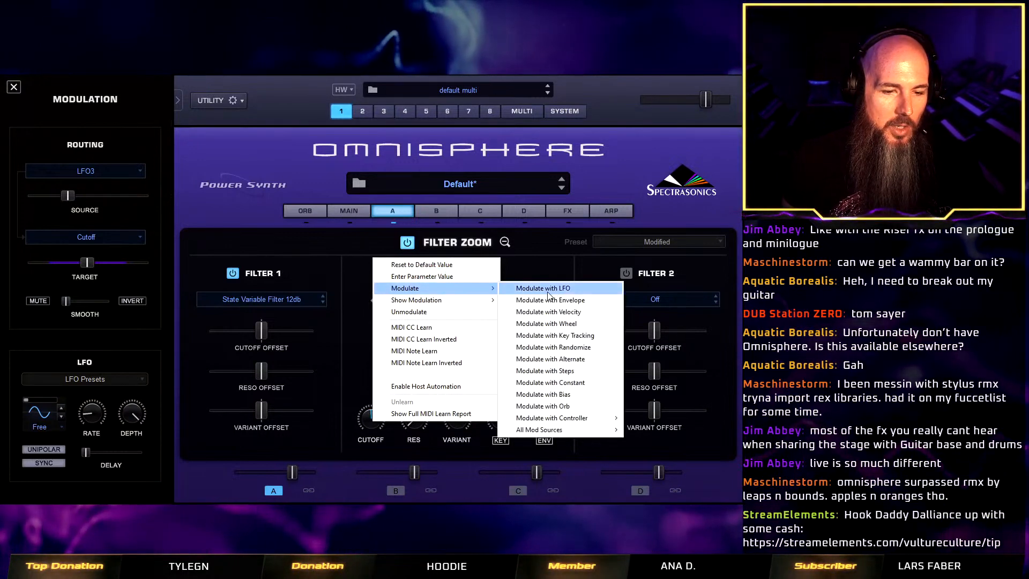
pyautogui.click(505, 243)
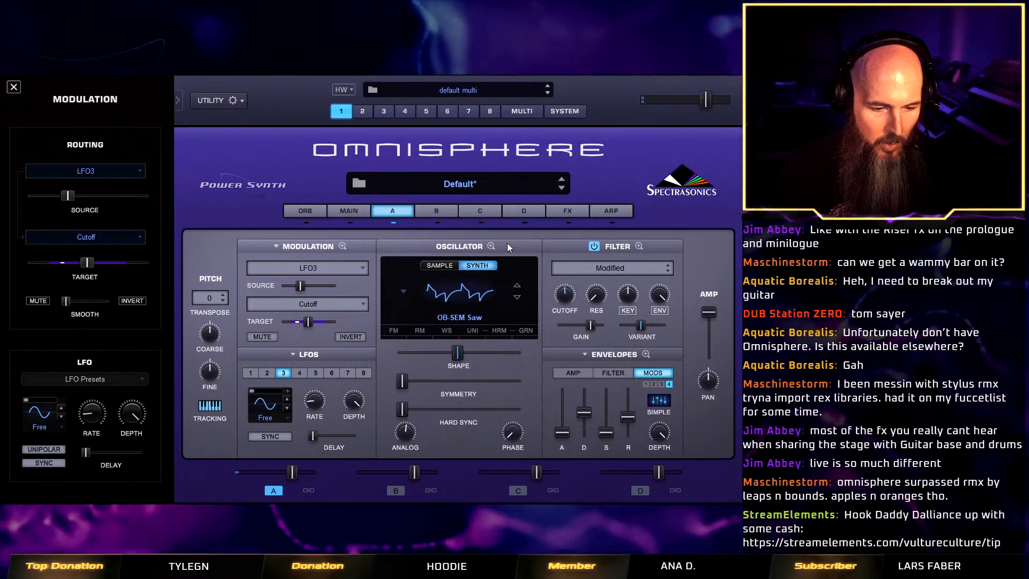
# Set the amp envelope's release to about 1.44 secs and raise its attack slightly.
pyautogui.click(573, 373)
pyautogui.moveTo(628, 431); pyautogui.dragTo(632, 413)
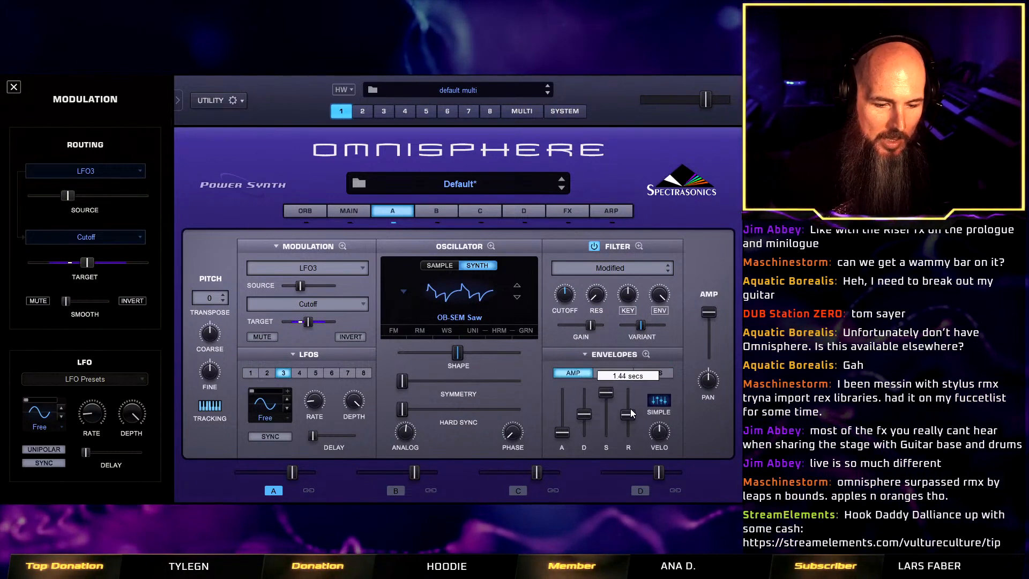
pyautogui.moveTo(563, 432); pyautogui.dragTo(564, 426)
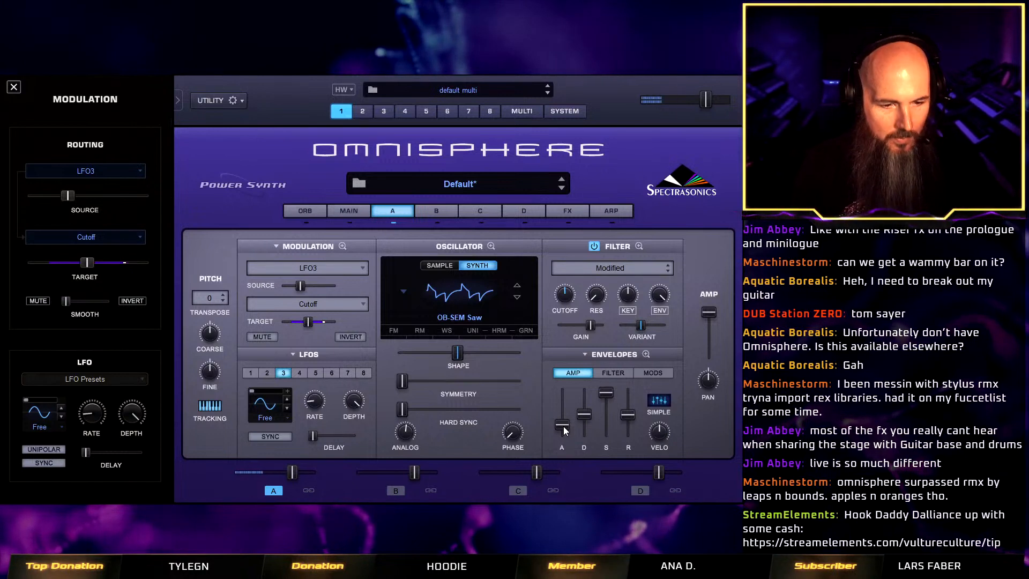
# Turn on the oscillator's unison, set its detune and spread to minimum, and raise the drift to just below its midpoint.
pyautogui.click(475, 333)
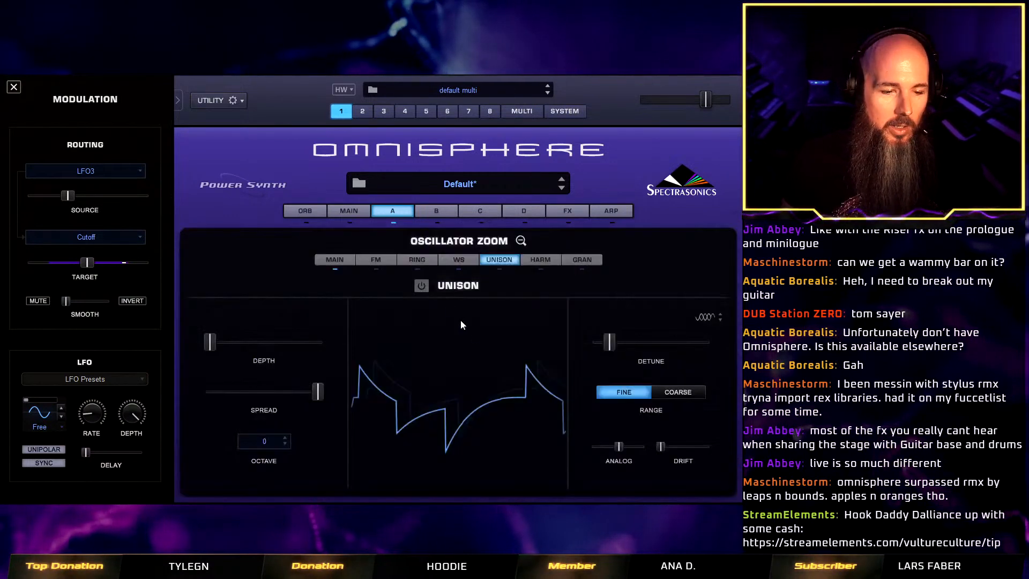
pyautogui.click(421, 287)
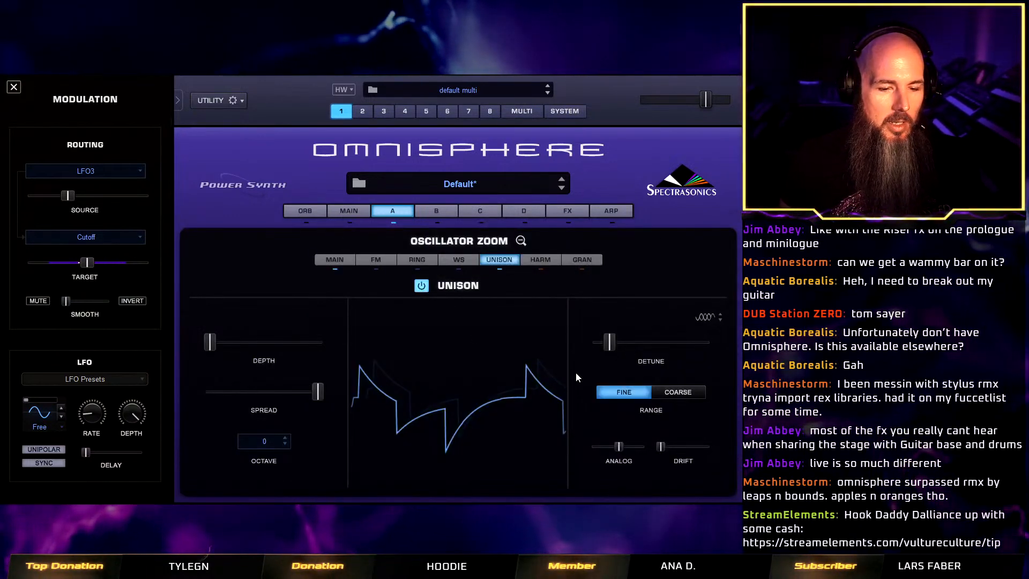
pyautogui.moveTo(608, 343); pyautogui.dragTo(588, 339)
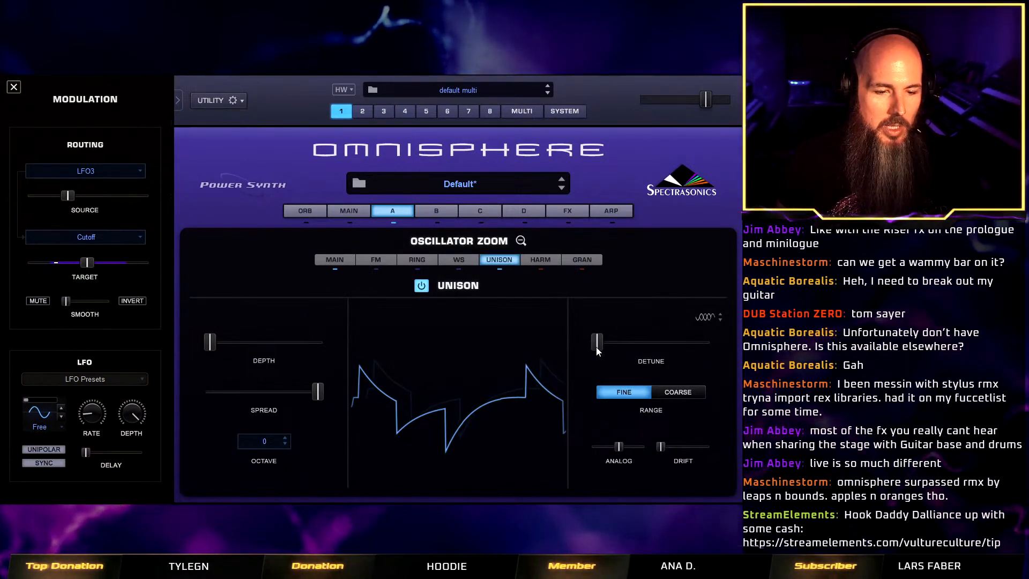
pyautogui.moveTo(661, 447); pyautogui.dragTo(679, 451)
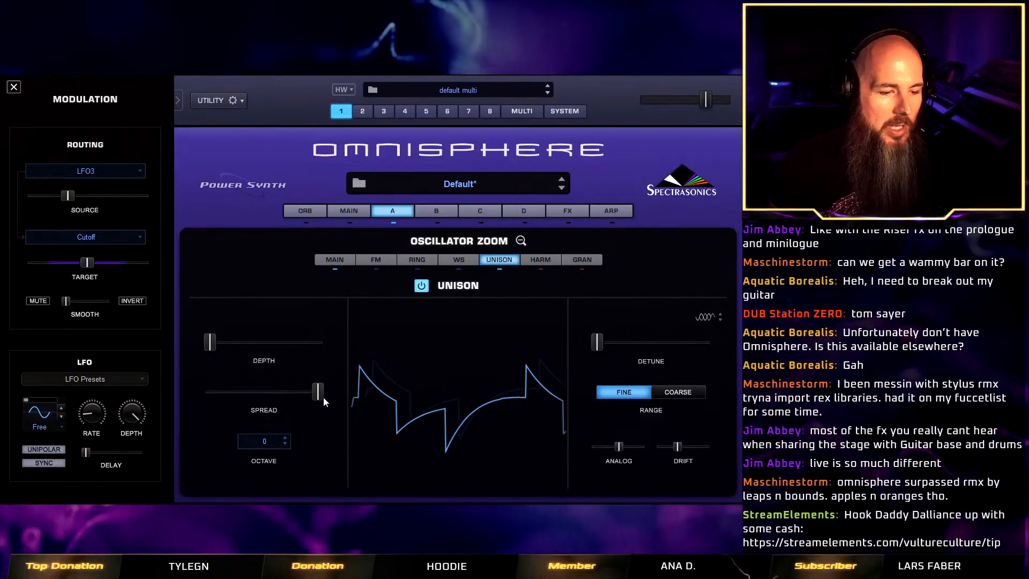
pyautogui.moveTo(320, 395); pyautogui.dragTo(195, 388)
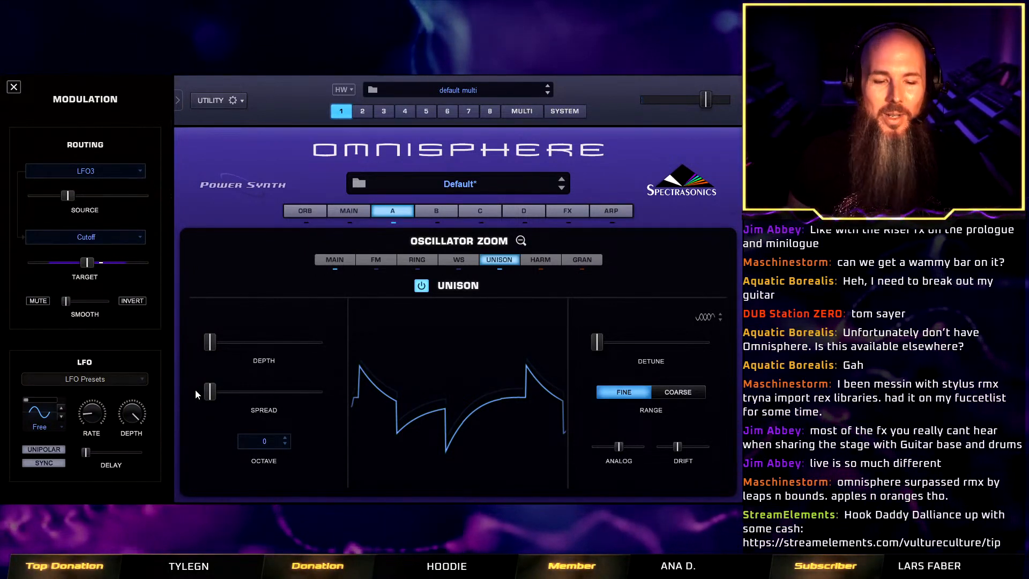
pyautogui.moveTo(678, 446); pyautogui.dragTo(684, 449)
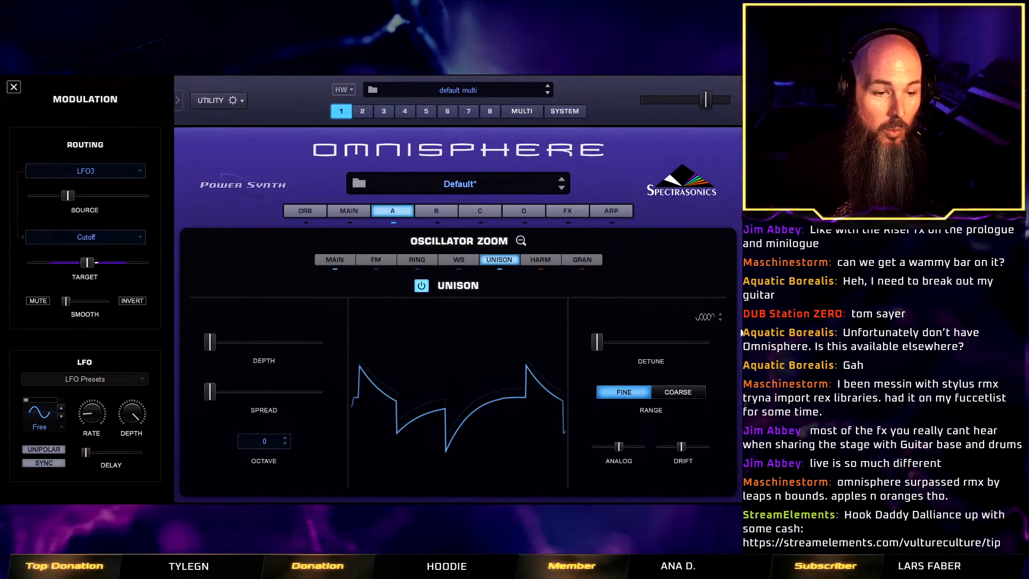
# Insert the Twisted Root effect in the first slot of the common effects rack.
pyautogui.click(520, 241)
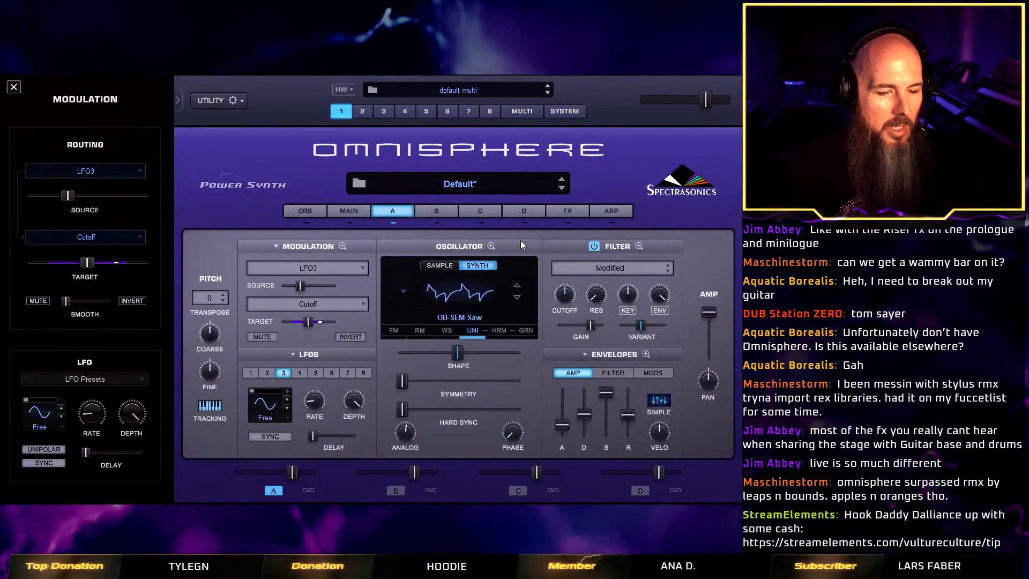
pyautogui.click(562, 211)
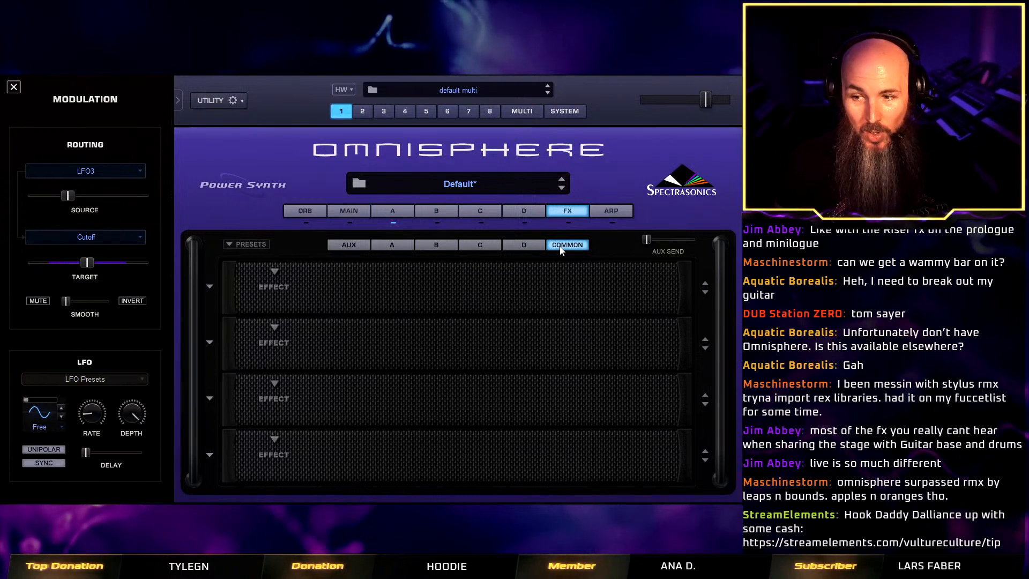
pyautogui.click(274, 274)
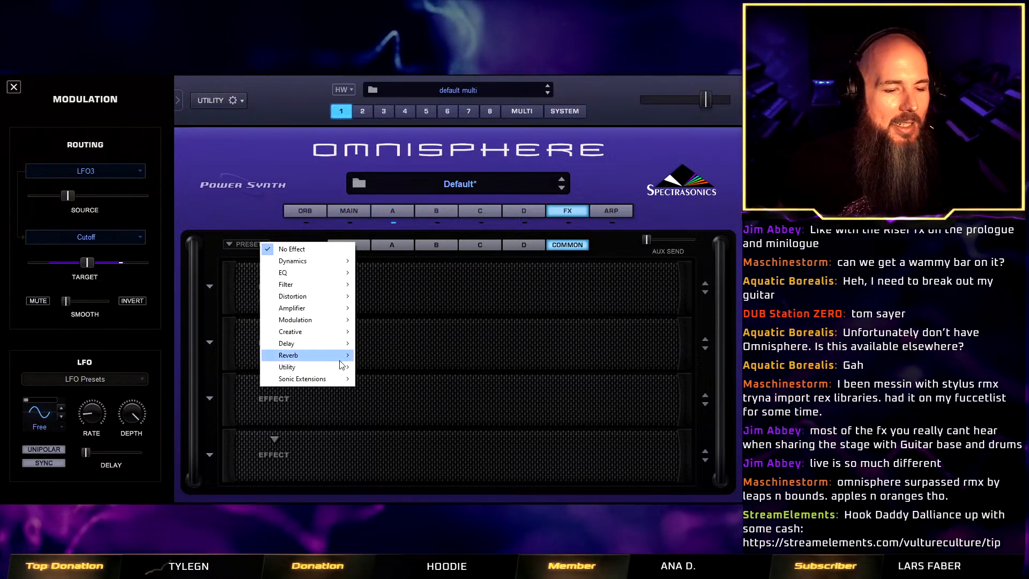
pyautogui.moveTo(346, 380)
pyautogui.click(395, 450)
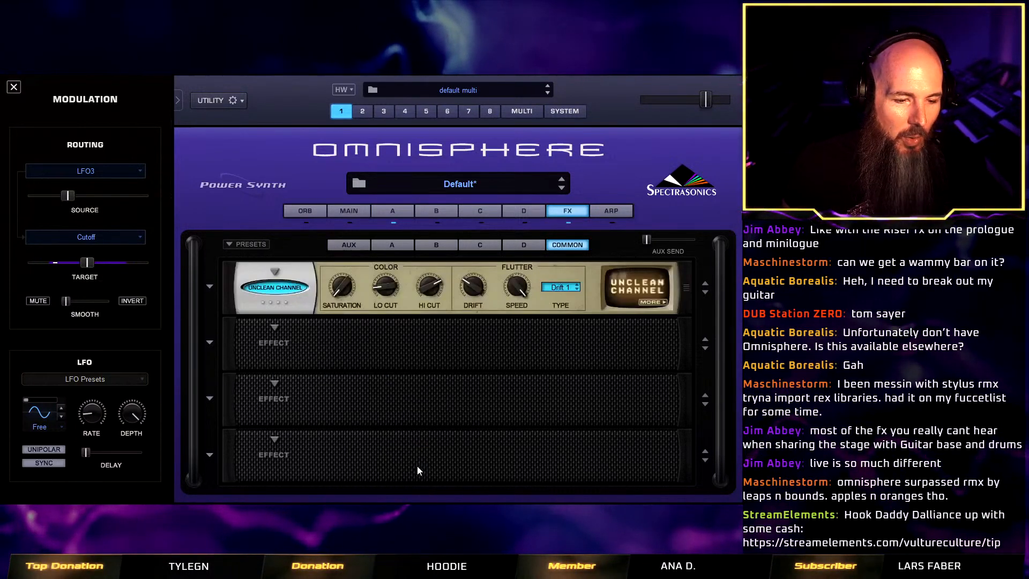
pyautogui.click(263, 277)
pyautogui.moveTo(322, 379)
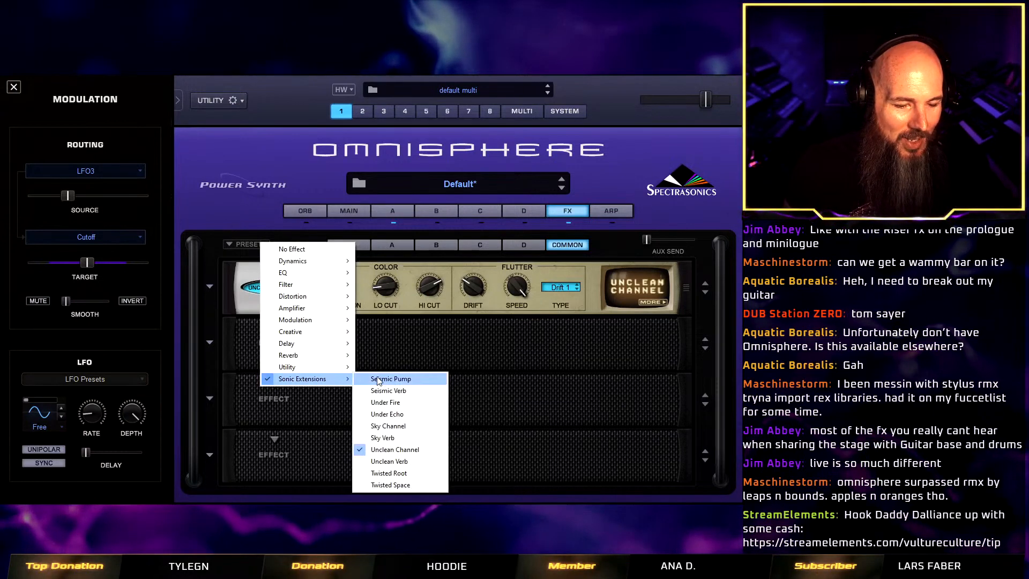
pyautogui.click(425, 473)
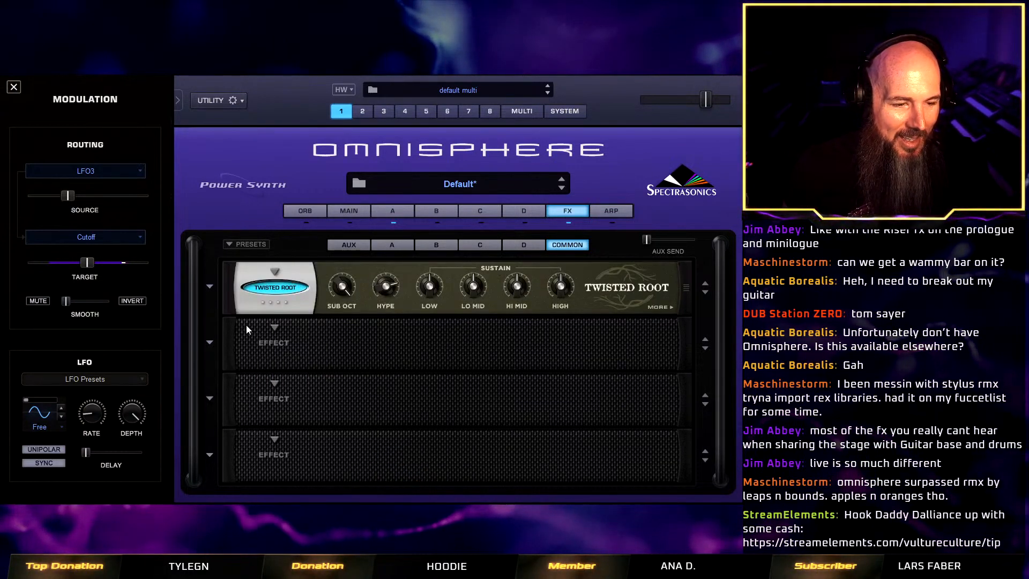
# Audition the Quake, Silt and Dark presets of the Twisted Root effect and load Silt.
pyautogui.click(209, 287)
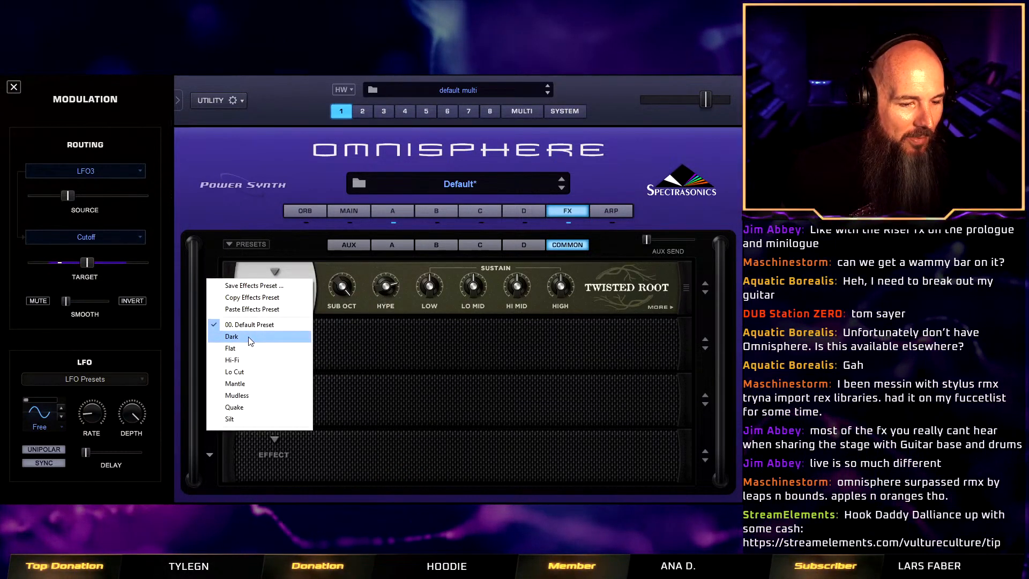
pyautogui.click(246, 408)
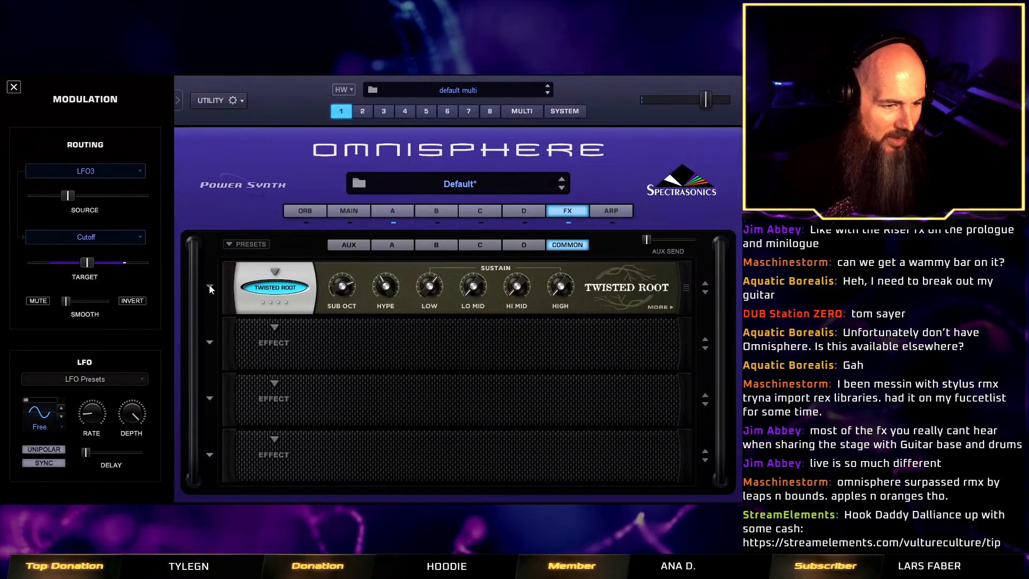
pyautogui.click(275, 272)
pyautogui.click(235, 419)
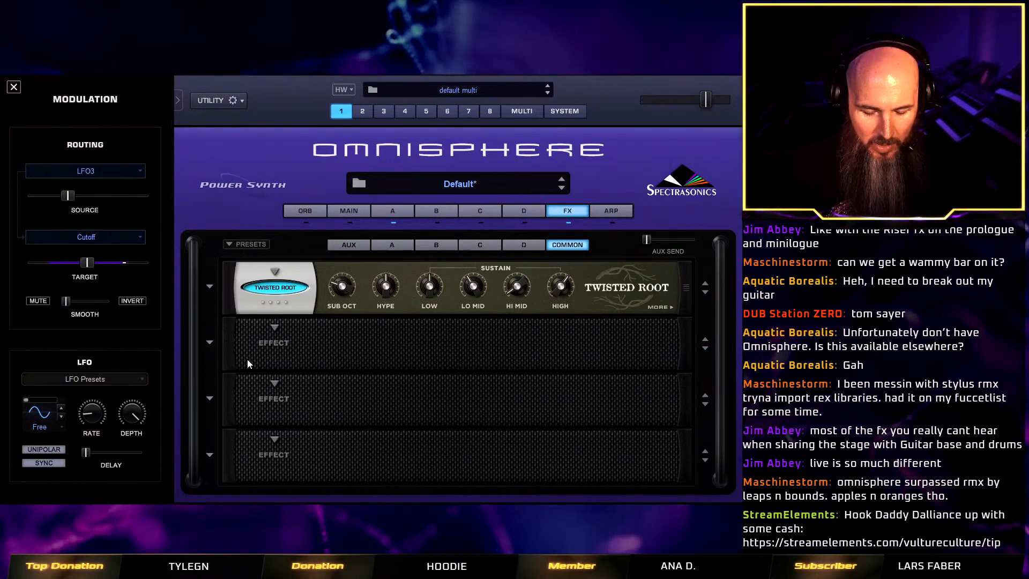
pyautogui.click(209, 287)
pyautogui.click(229, 334)
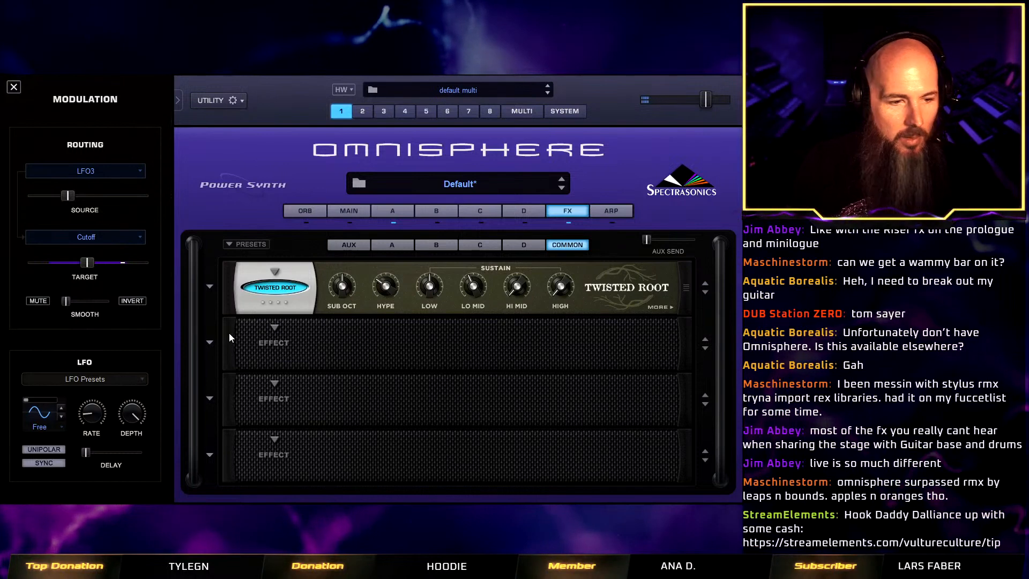
pyautogui.click(210, 287)
pyautogui.click(254, 417)
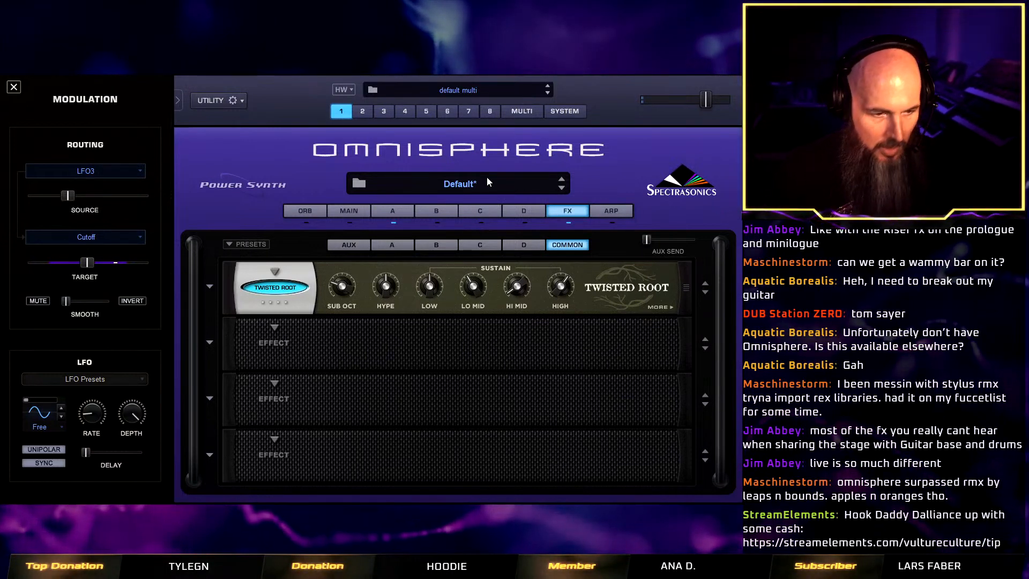
# Lower the unison drift of layer A's oscillator slightly.
pyautogui.click(393, 211)
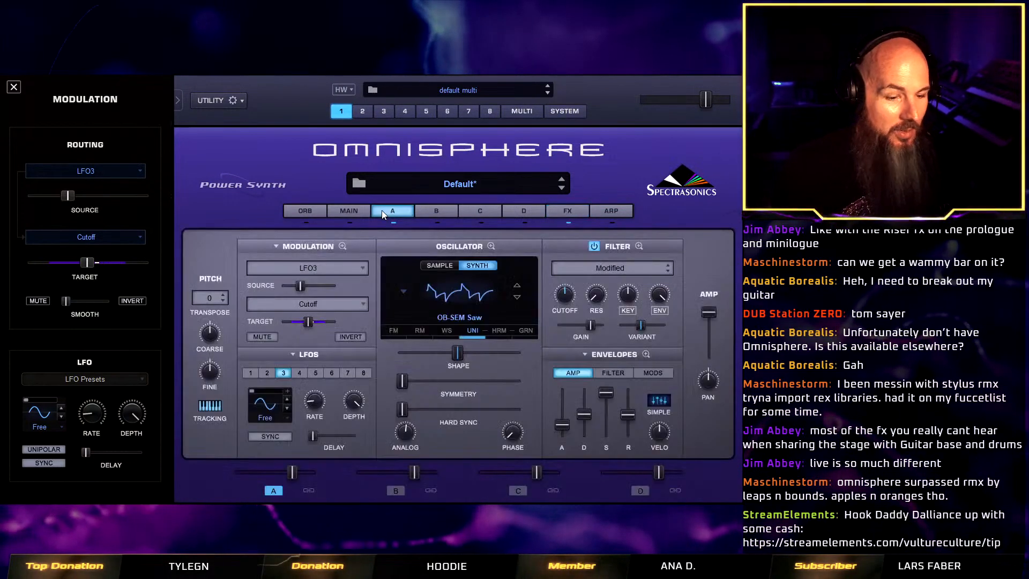
pyautogui.click(471, 329)
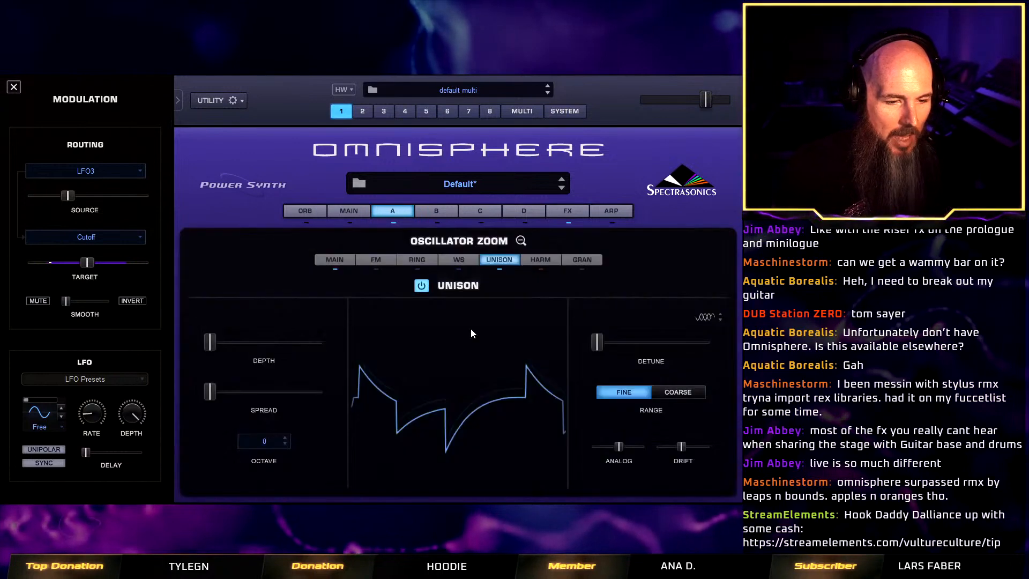
pyautogui.moveTo(677, 453); pyautogui.dragTo(668, 448)
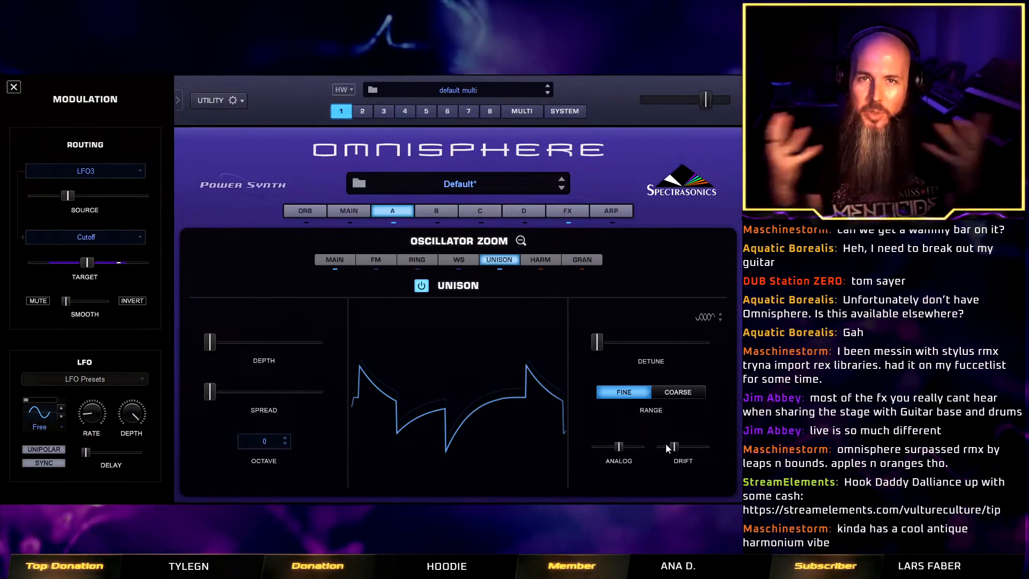
# Add the Analog Chorus effect in the second common effects slot, keeping the Boss CE-2 Chorus model.
pyautogui.click(574, 210)
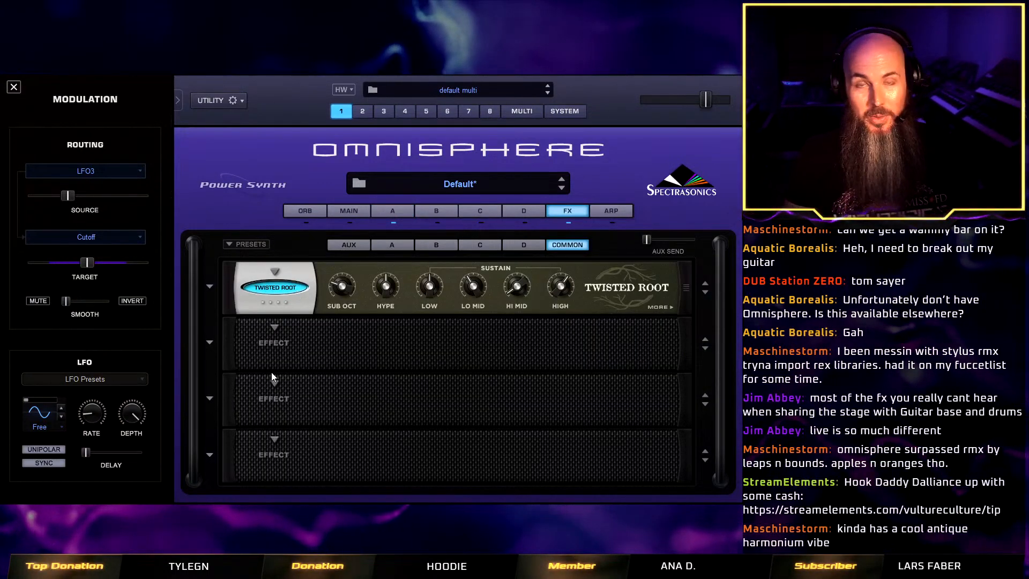
pyautogui.click(274, 328)
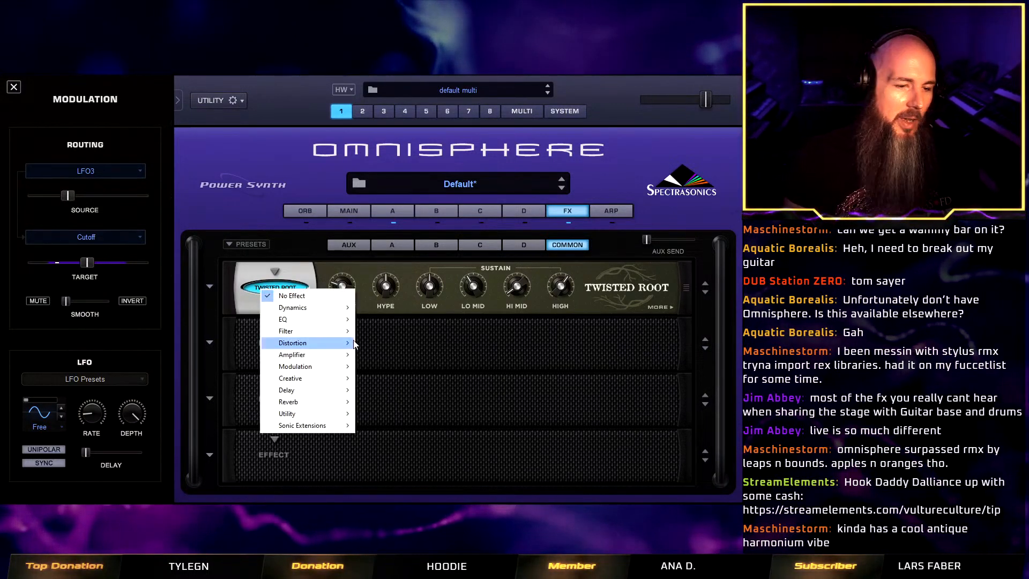
pyautogui.moveTo(346, 369)
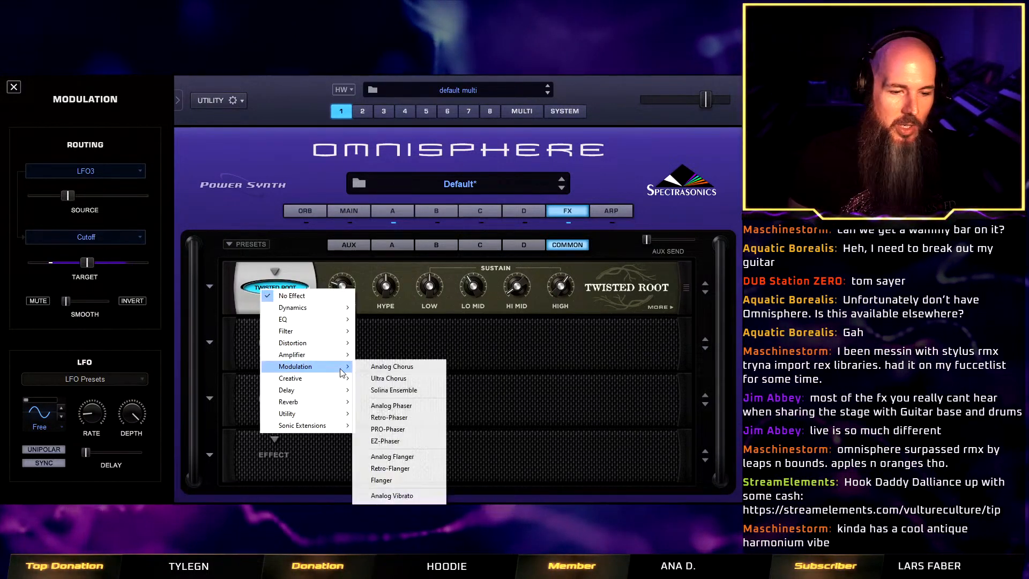
pyautogui.click(380, 367)
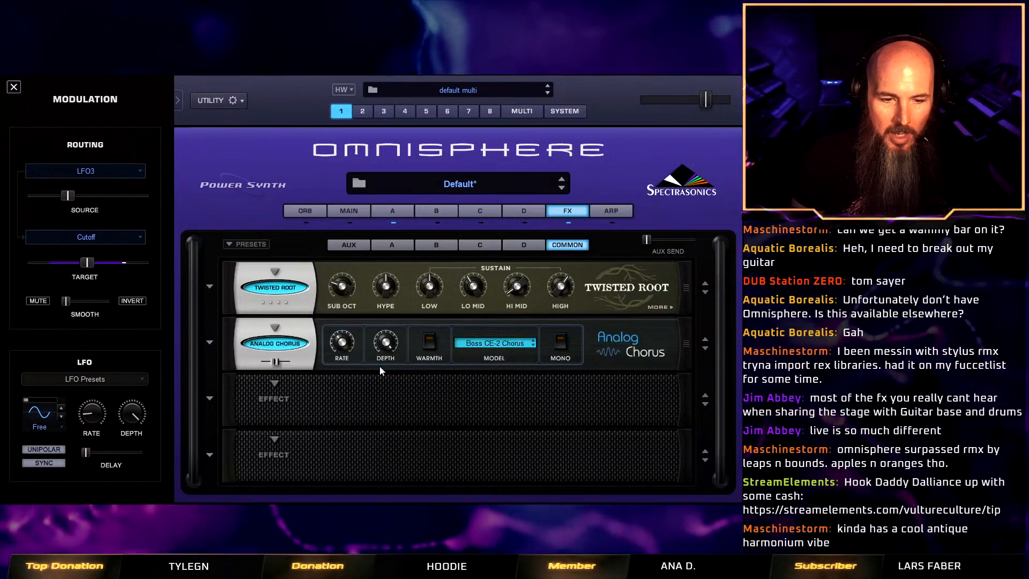
pyautogui.click(484, 341)
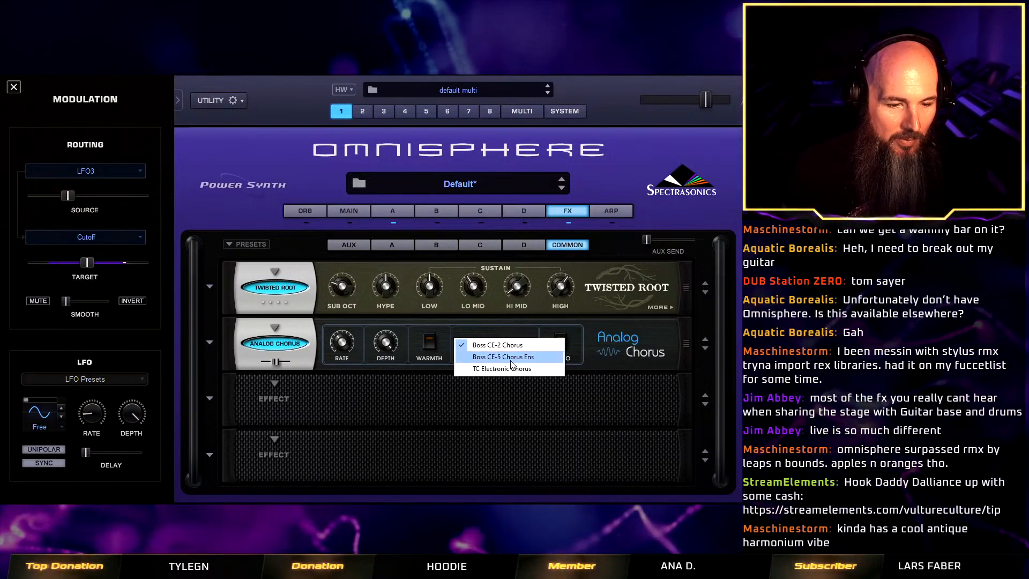
pyautogui.click(616, 360)
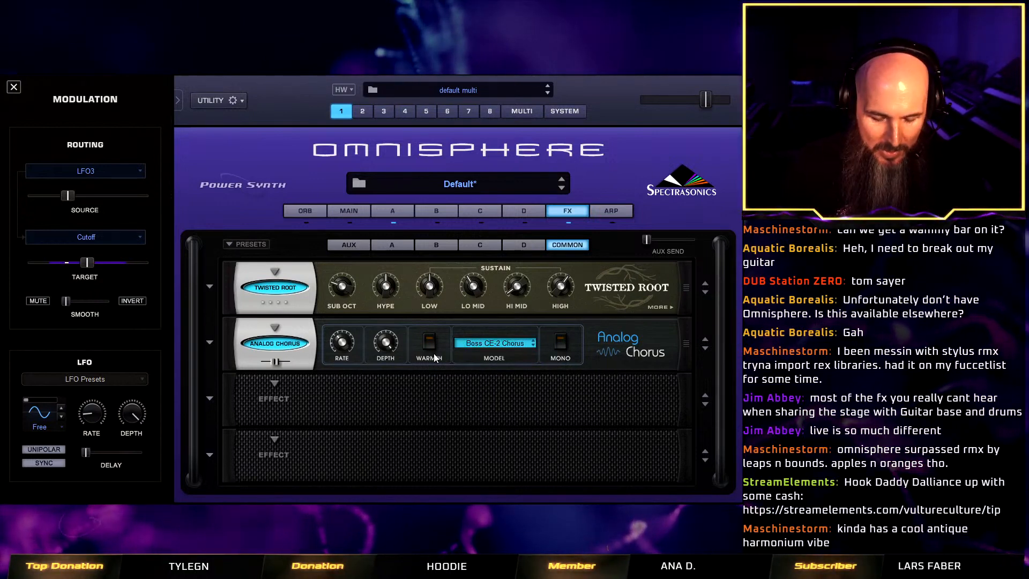
# Compare the sound with the Analog Chorus bypassed and active, and with its warmth switched on and off.
pyautogui.click(294, 342)
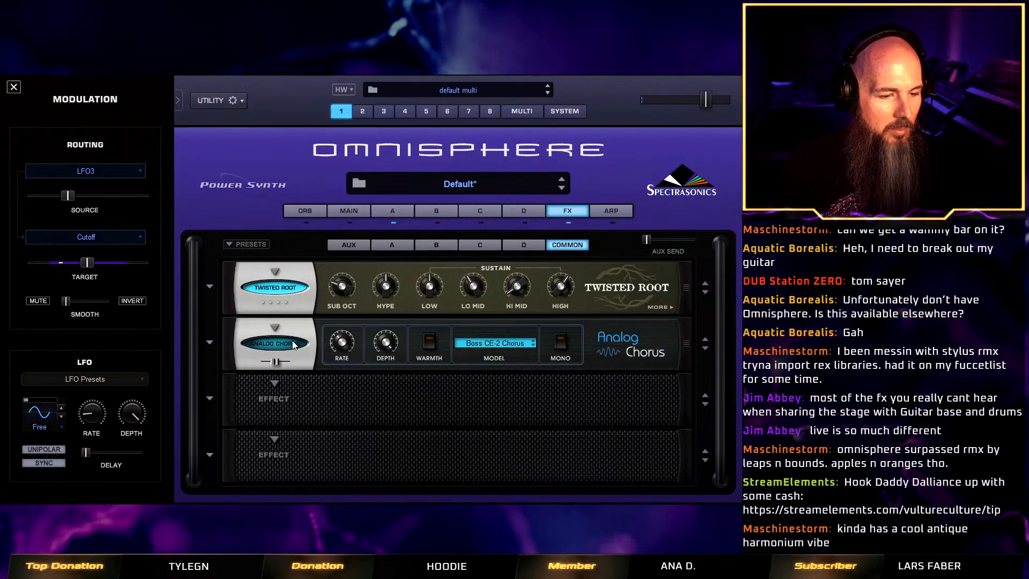
pyautogui.click(290, 346)
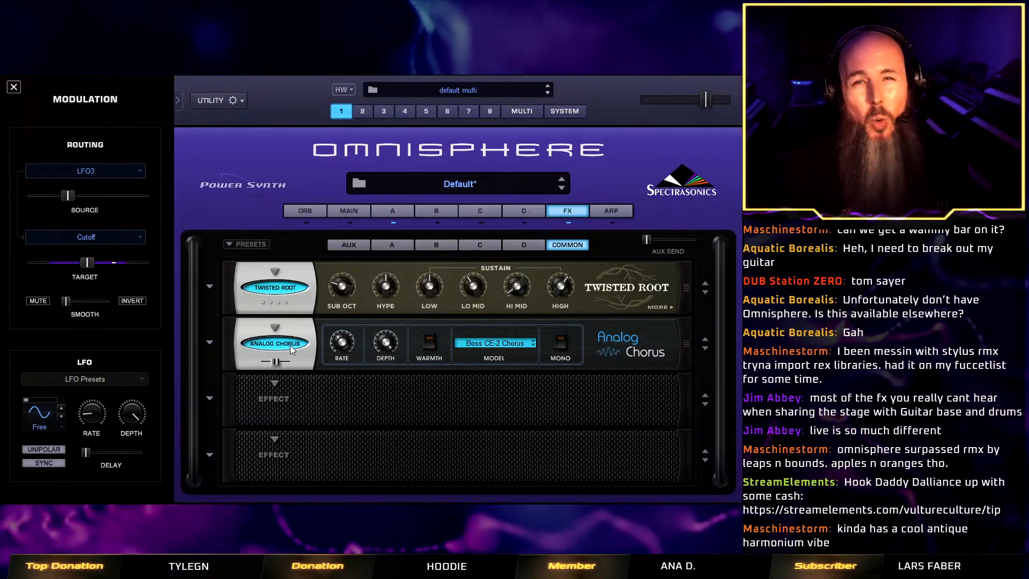
pyautogui.click(428, 345)
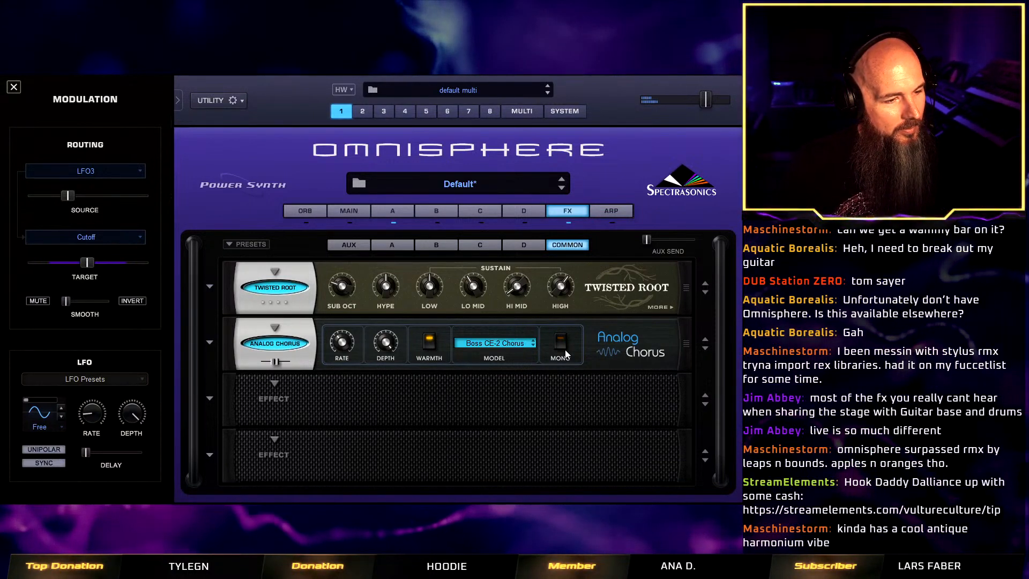
pyautogui.click(428, 343)
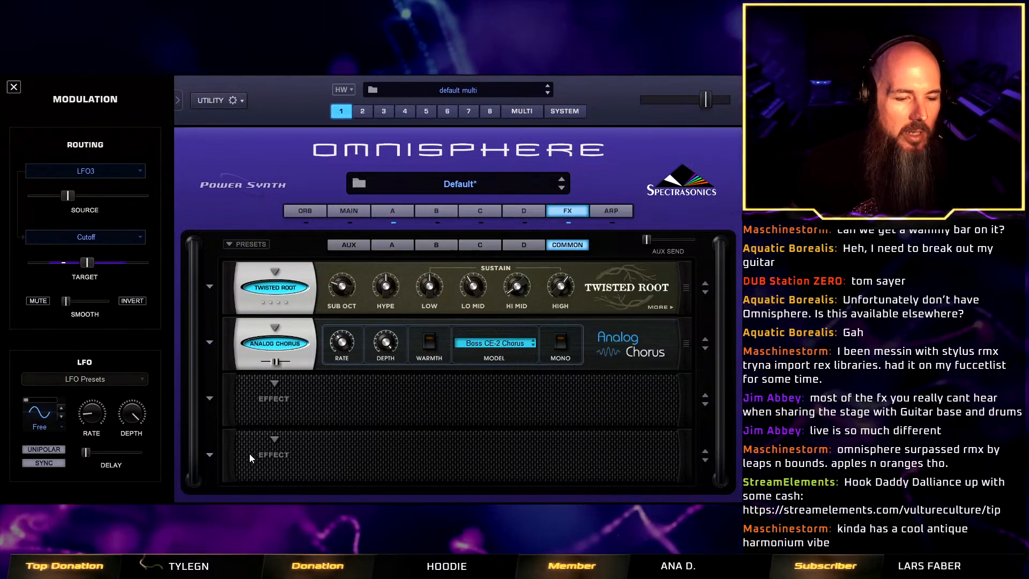
# Insert the Twisted Space effect in the fourth common effects slot and load its Multitap Water preset.
pyautogui.click(268, 441)
pyautogui.moveTo(292, 471)
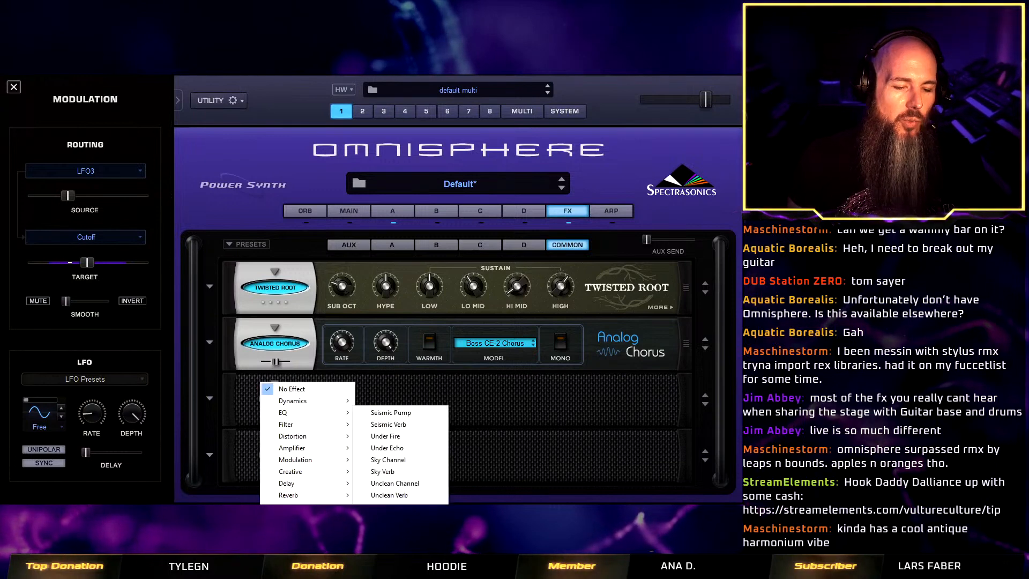
pyautogui.click(389, 518)
pyautogui.click(213, 456)
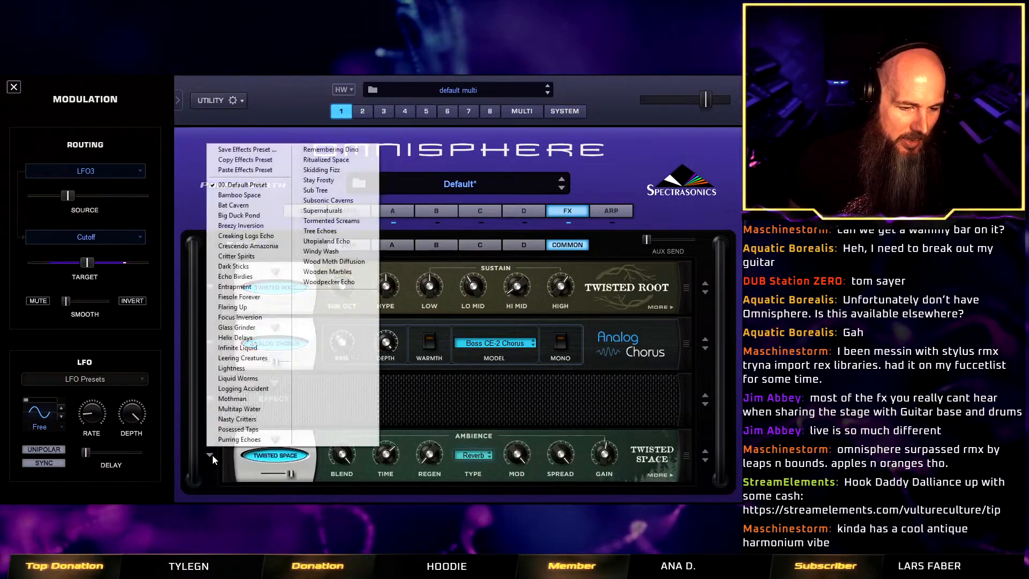
pyautogui.click(248, 411)
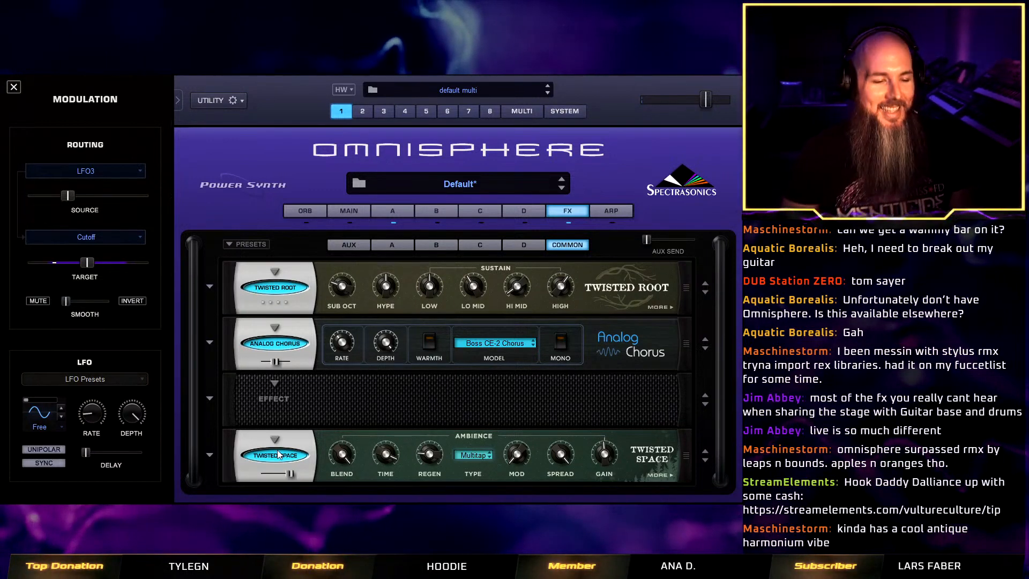
# Audition the Twisted Space presets Logging Accident, Liquid Worms and Lightness, and load Leering Creatures.
pyautogui.click(209, 455)
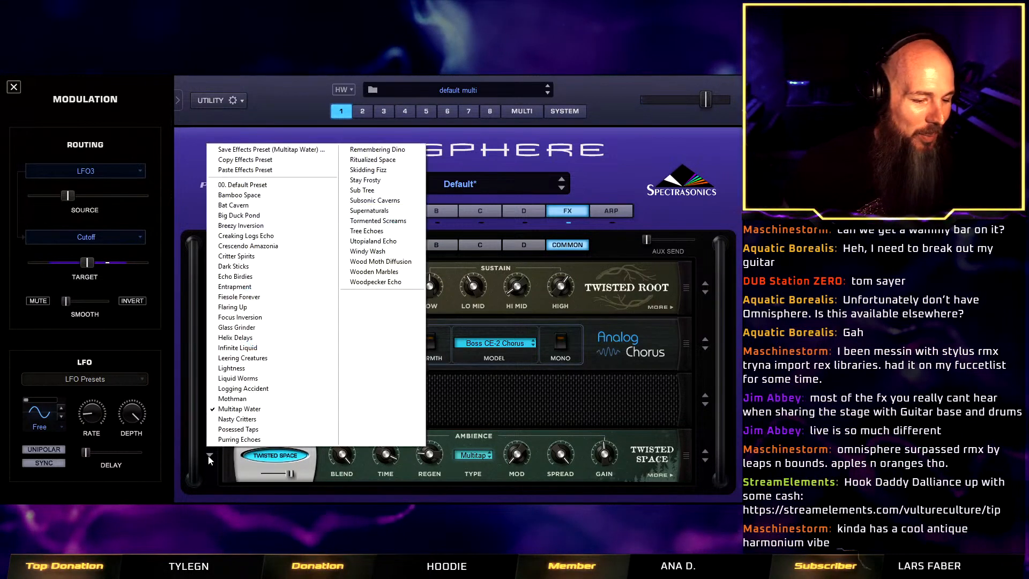
pyautogui.click(257, 390)
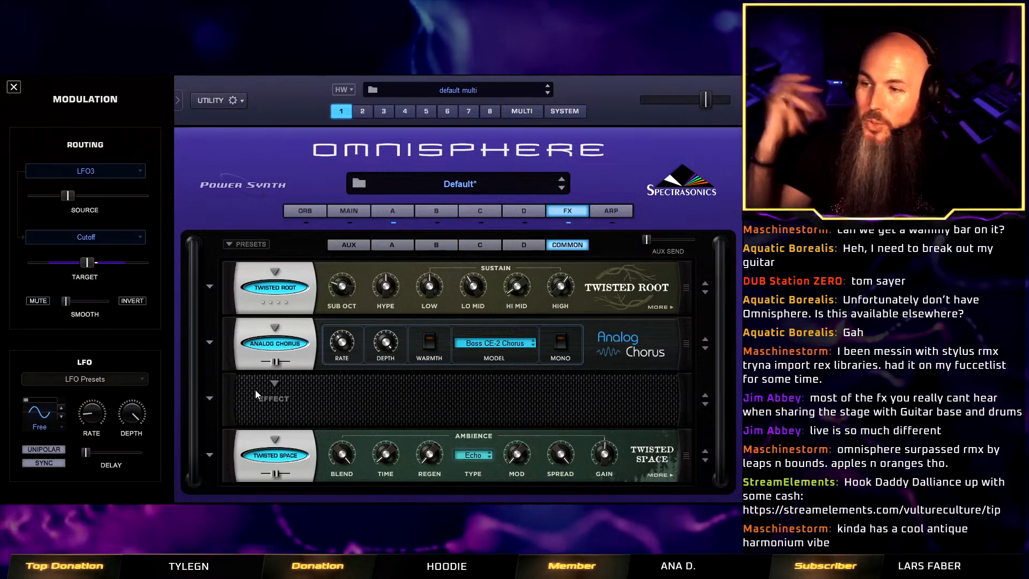
pyautogui.click(255, 391)
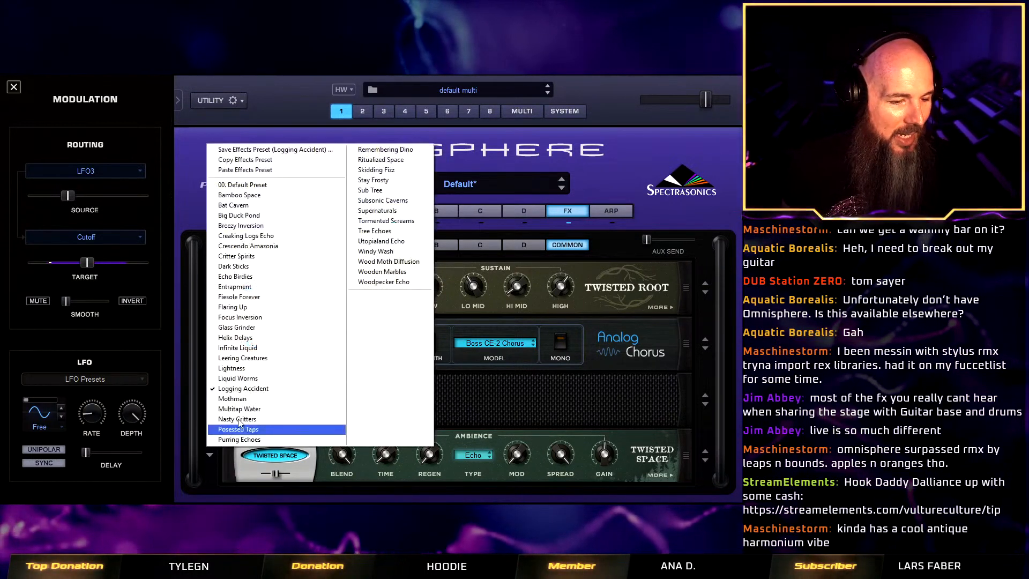
pyautogui.click(255, 380)
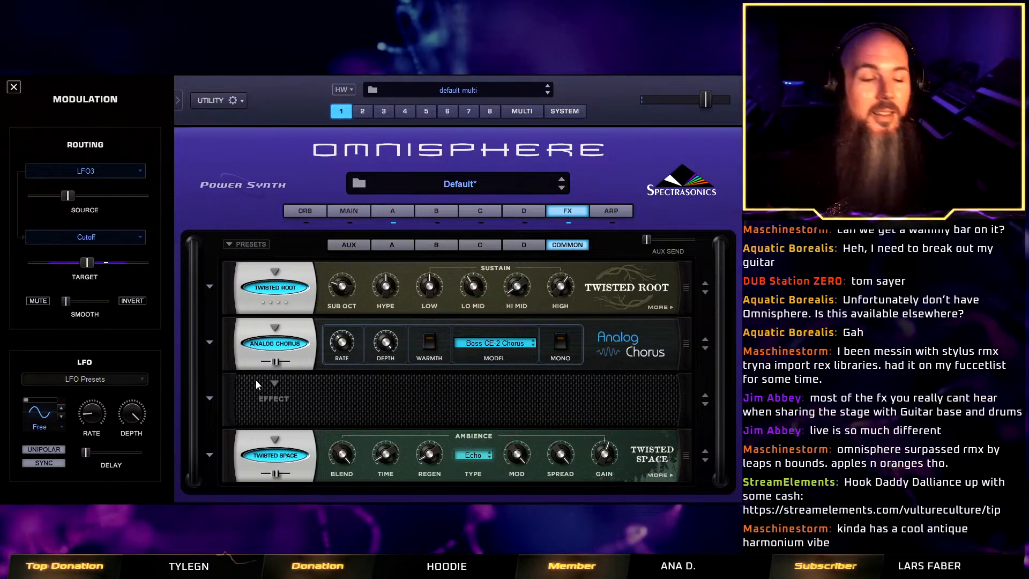
pyautogui.click(210, 455)
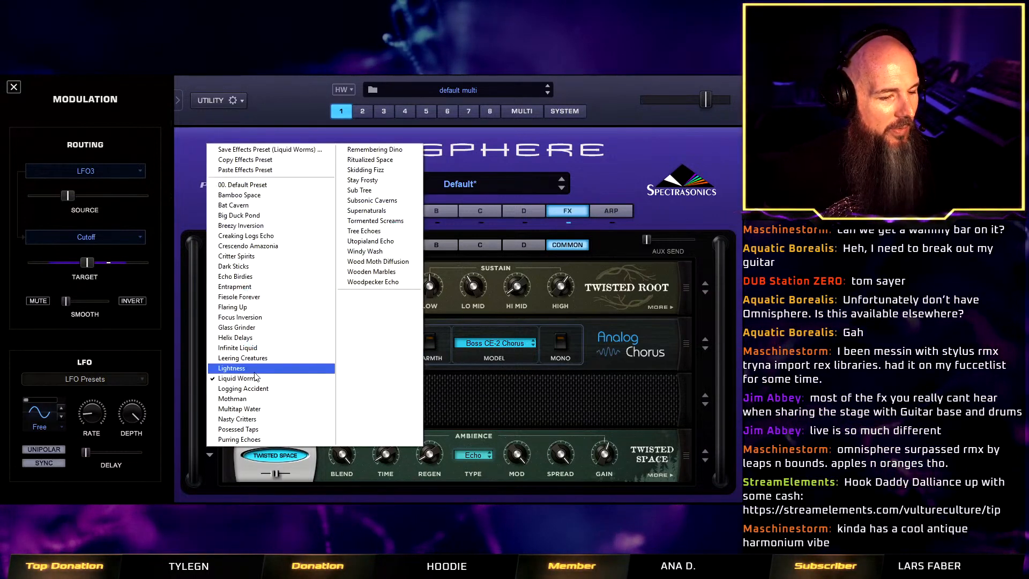
pyautogui.click(255, 371)
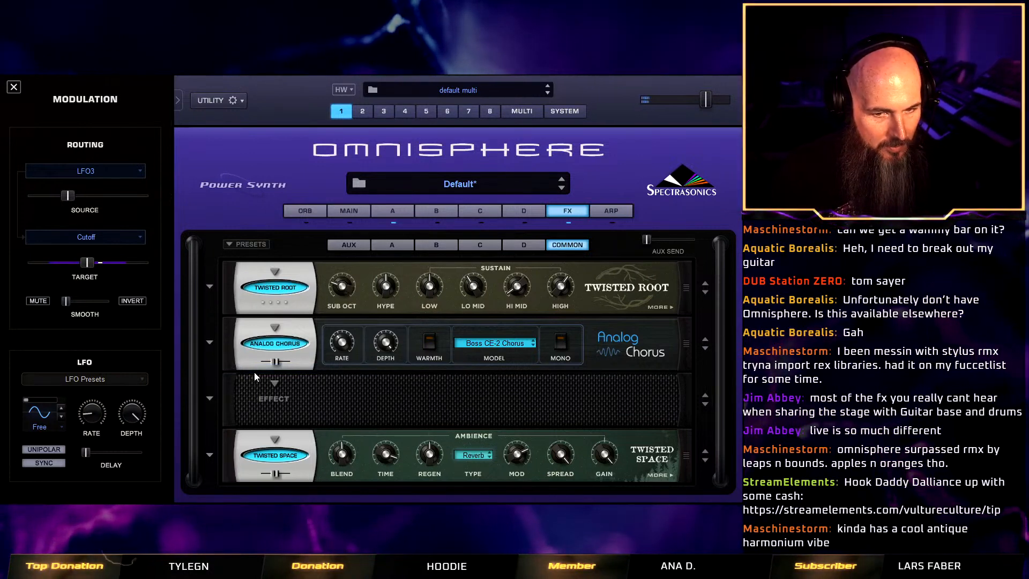
pyautogui.click(208, 454)
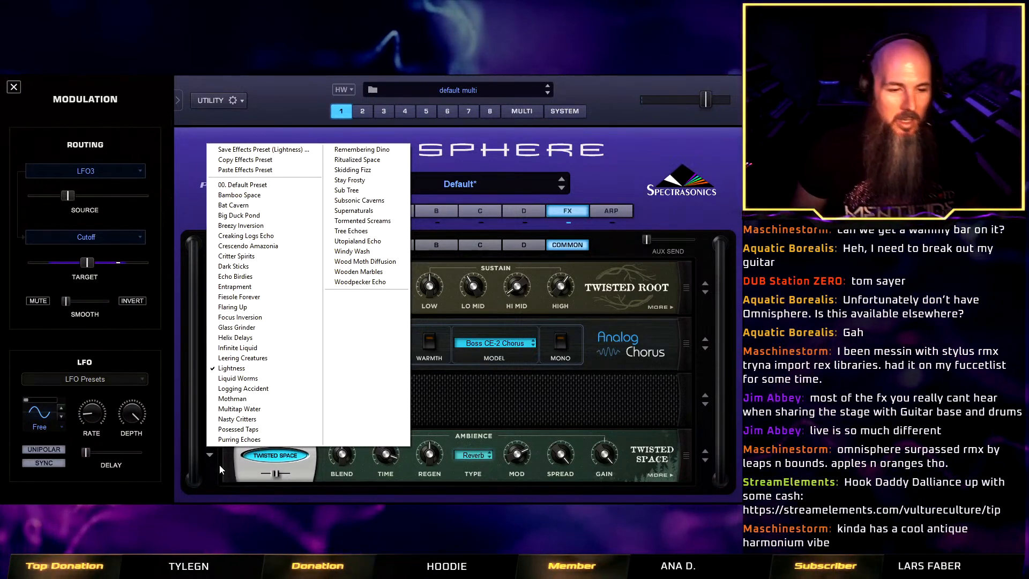
pyautogui.click(258, 358)
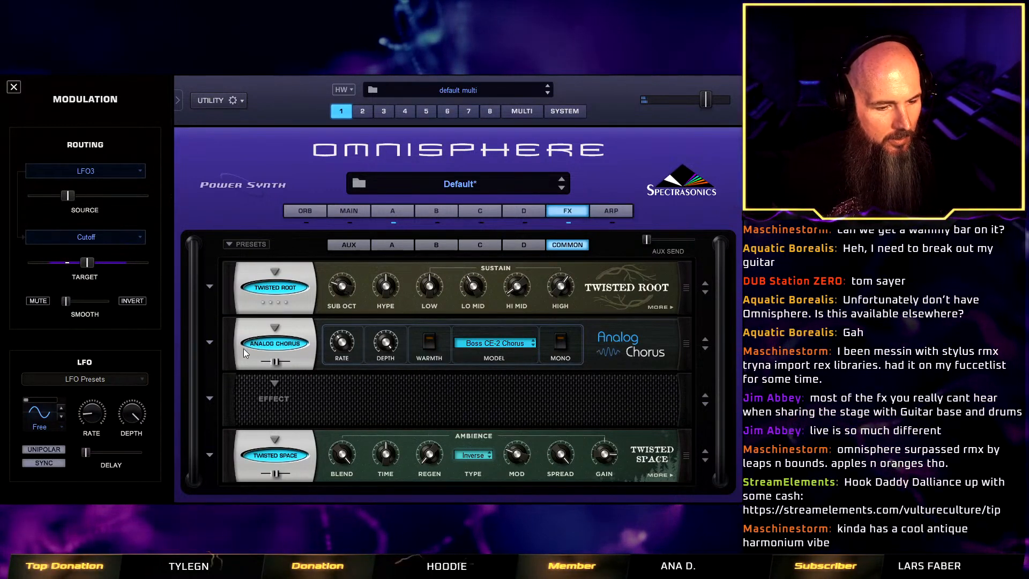
# Audition the Twisted Space preset Lightness, load Multitap Water, and compare its mix at half and full before leaving it at full.
pyautogui.click(213, 456)
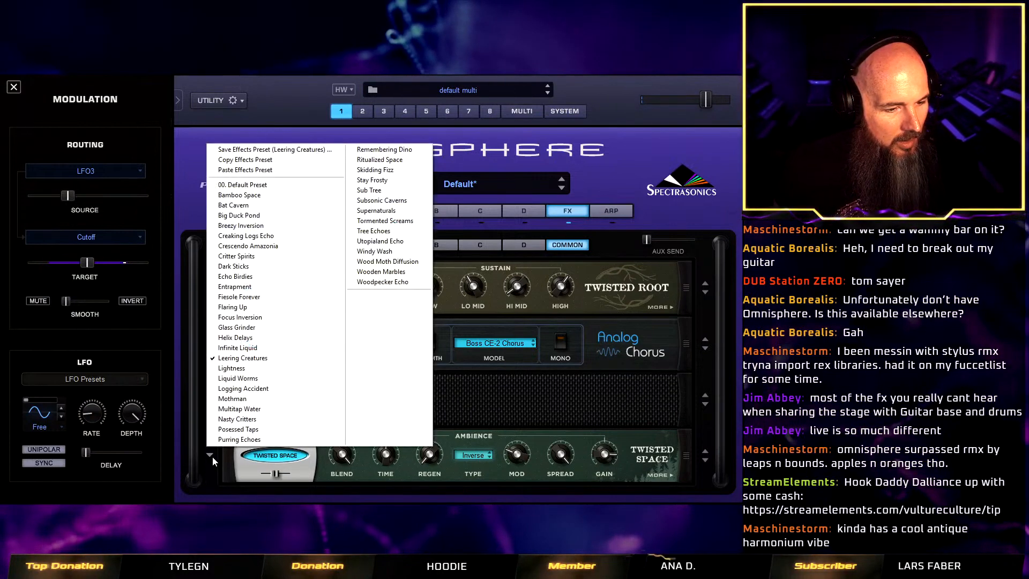
pyautogui.click(265, 369)
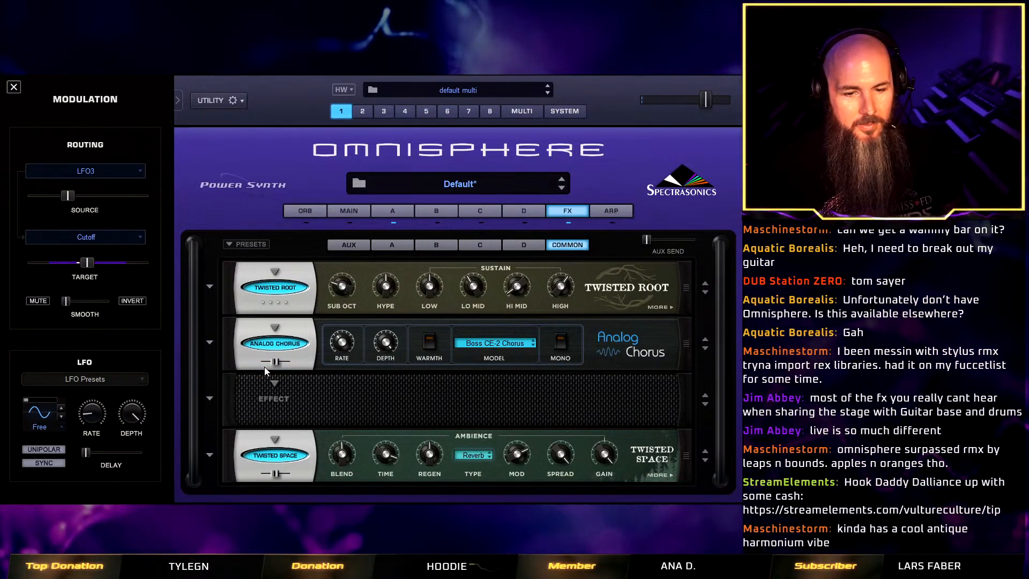
pyautogui.click(210, 455)
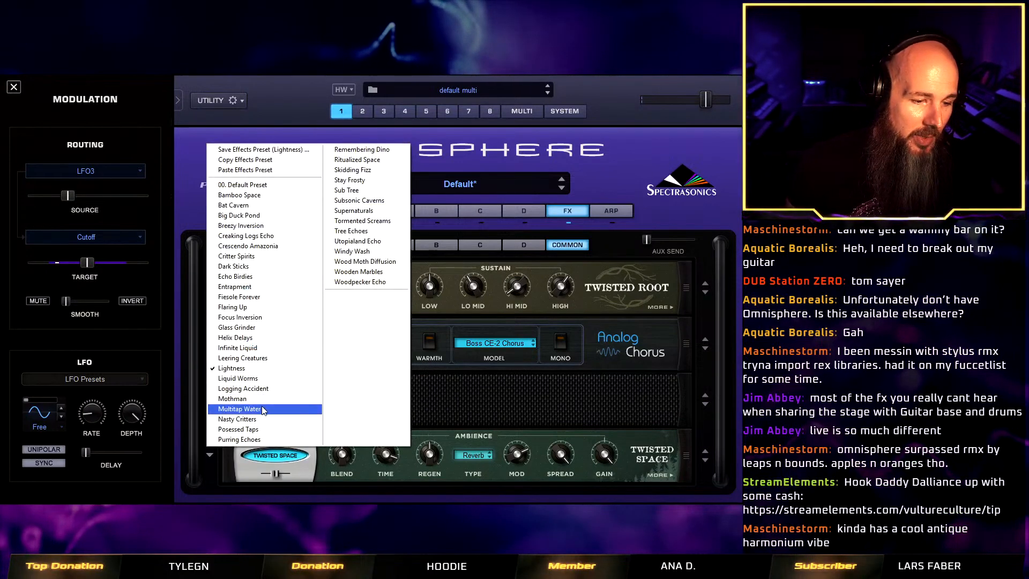
pyautogui.click(262, 409)
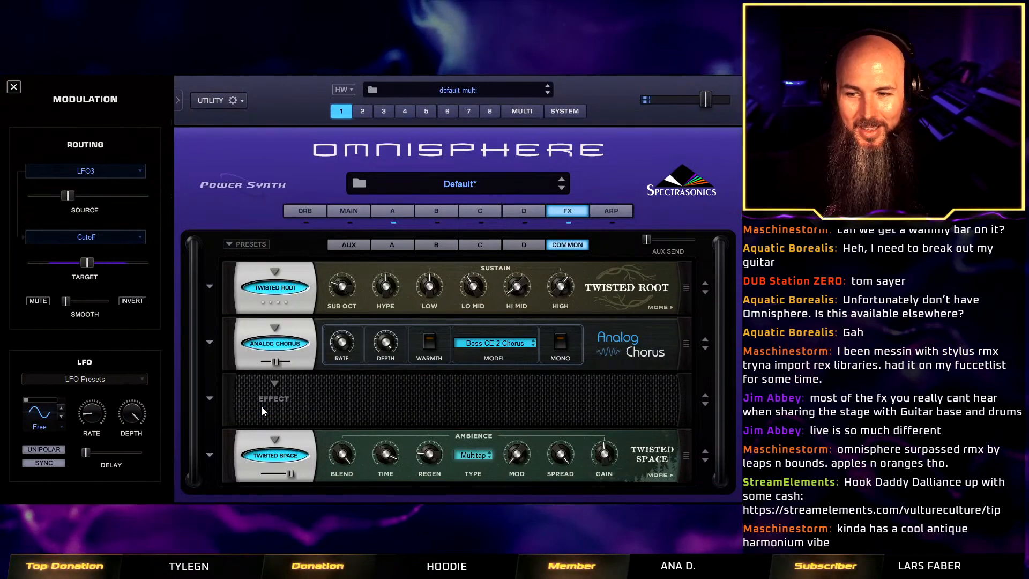
pyautogui.moveTo(290, 474); pyautogui.dragTo(272, 474)
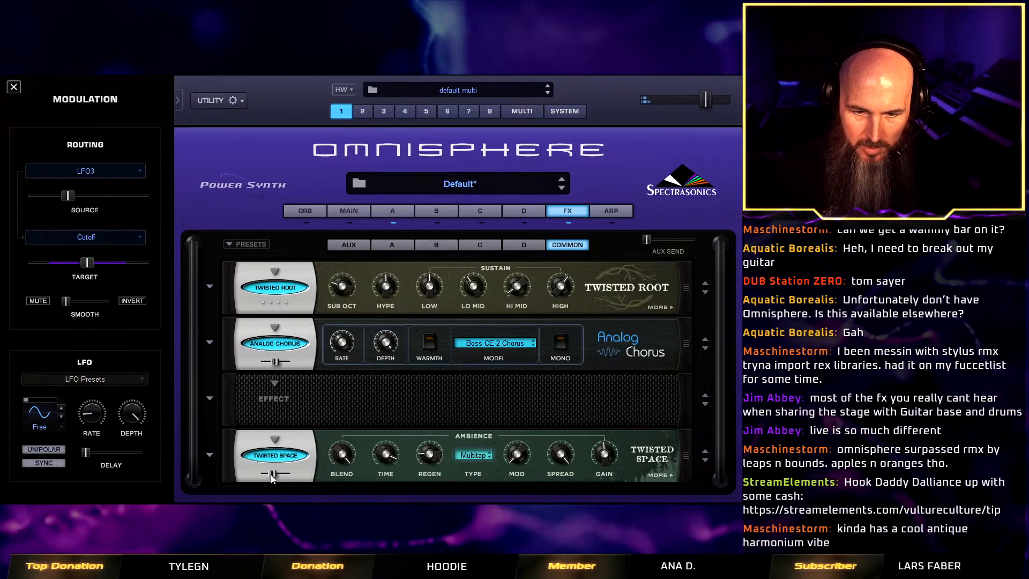
pyautogui.moveTo(271, 474); pyautogui.dragTo(311, 465)
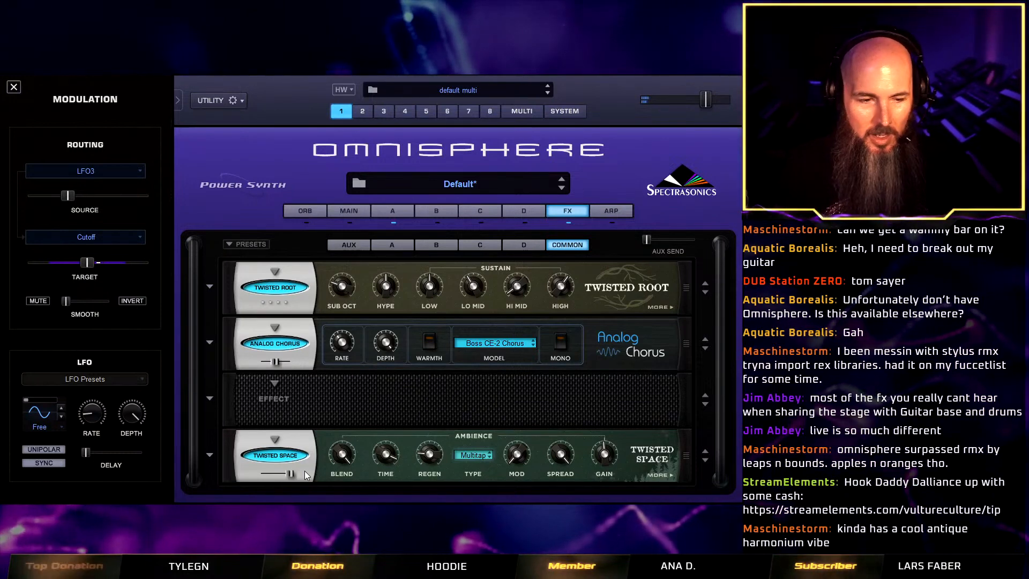
# Save the patch as OB SEM Darkened Water Pad in the Twisted Trees - Vulture Culture Patches folder.
pyautogui.rightClick(316, 168)
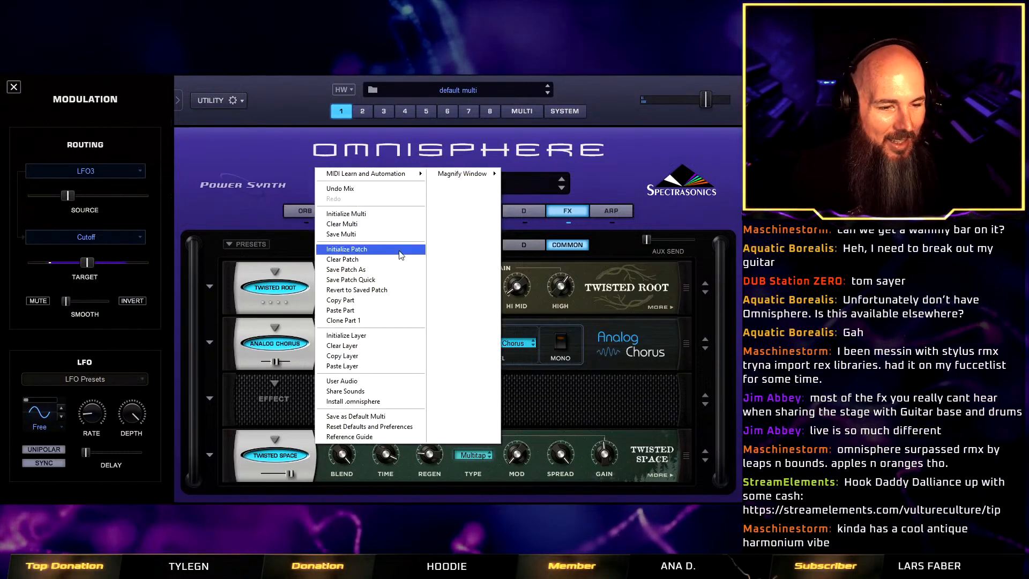
pyautogui.click(394, 269)
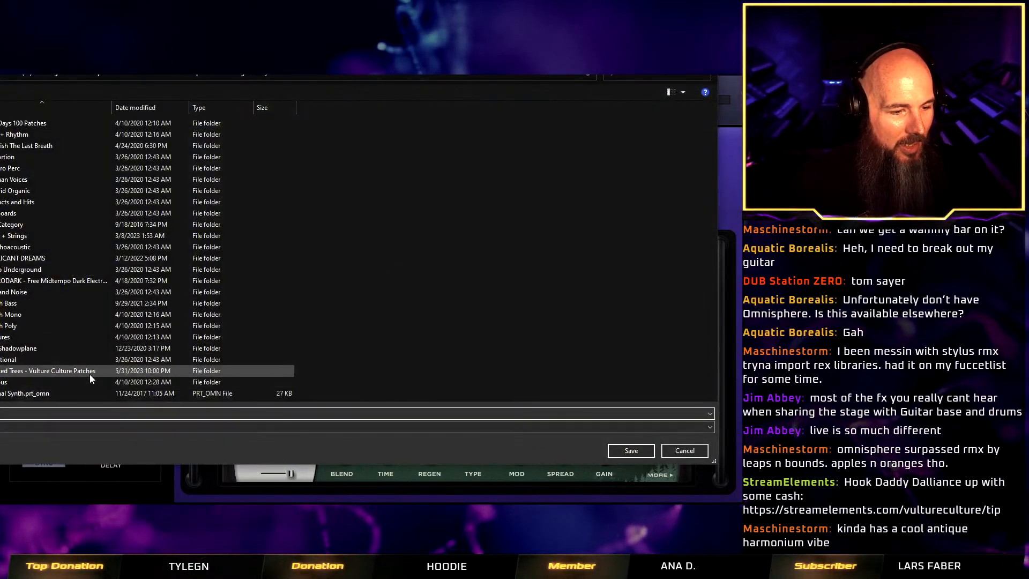
pyautogui.doubleClick(90, 374)
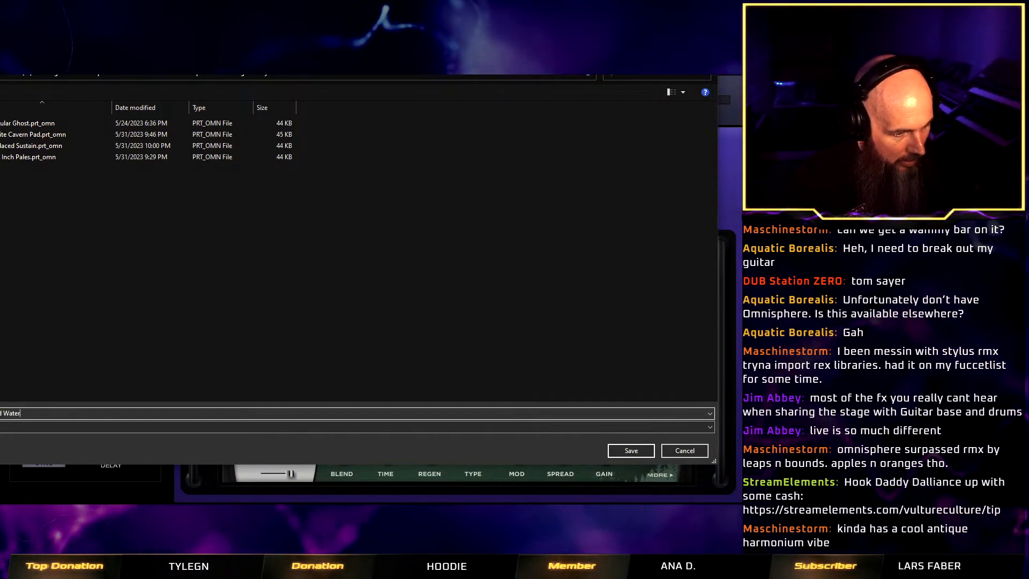
pyautogui.write('Pad')
pyautogui.press('Return')
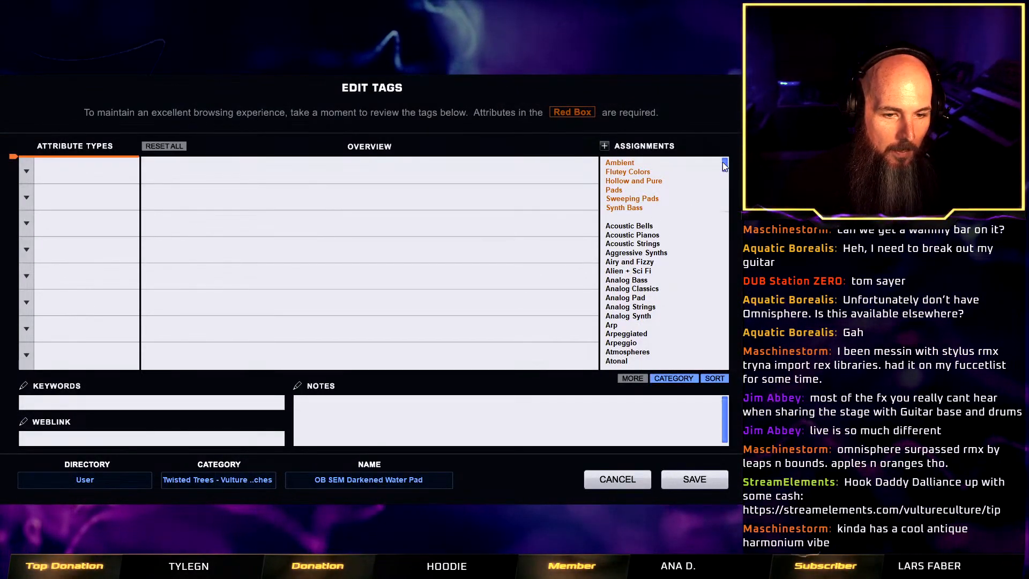
# Tag the patch with the Pad assignment and Vulture Culture as author, and save the tags.
pyautogui.moveTo(725, 167); pyautogui.dragTo(736, 314)
pyautogui.click(629, 174)
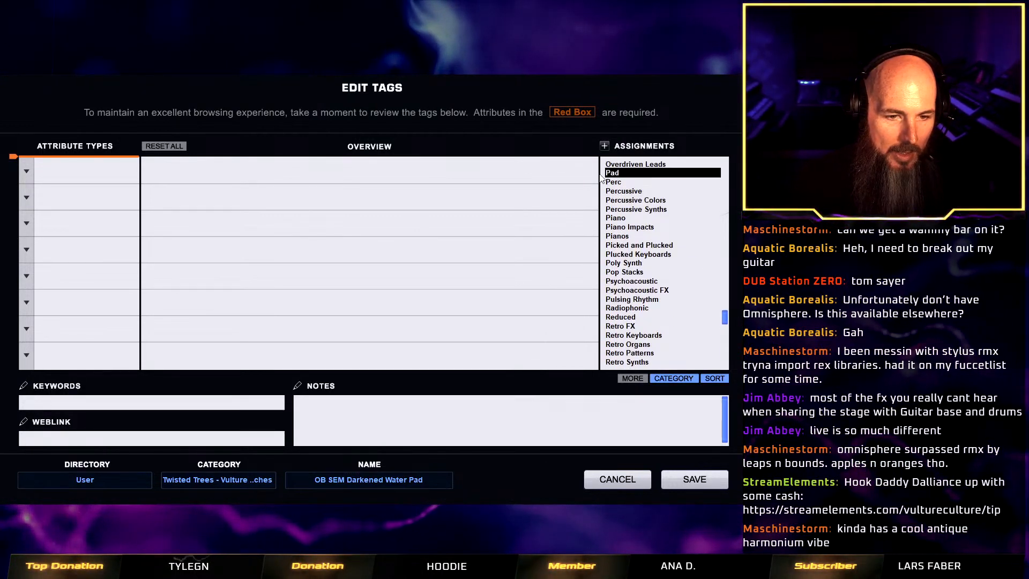
pyautogui.click(29, 172)
pyautogui.click(63, 163)
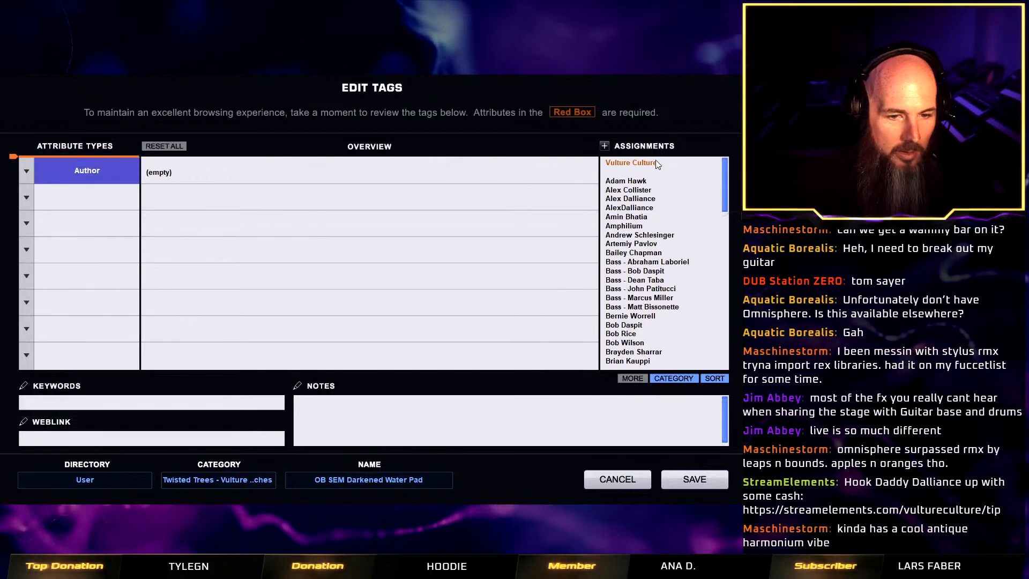
pyautogui.click(656, 162)
pyautogui.click(676, 478)
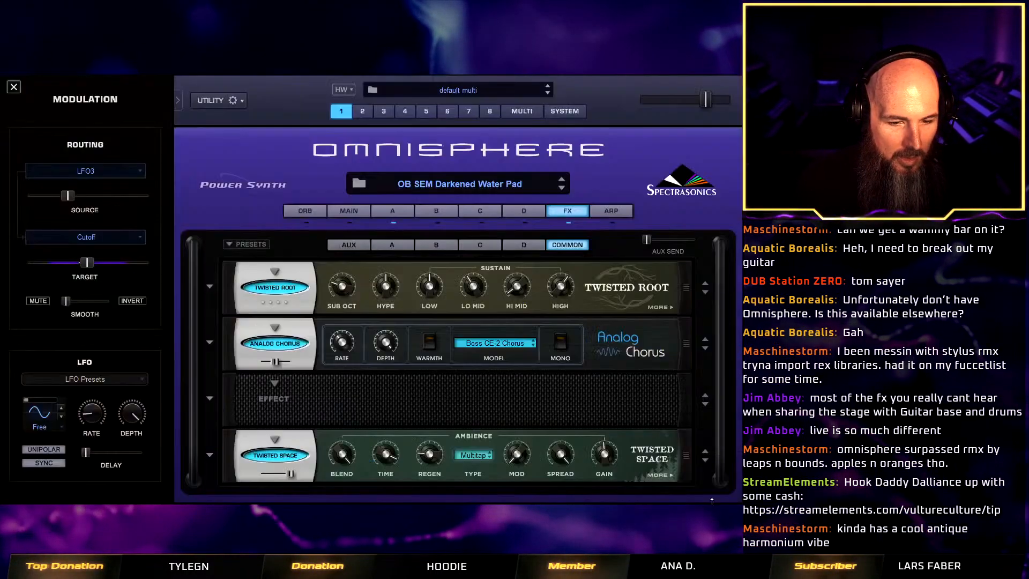
# Load the Twisted Space Lightness preset and save this variation as OB SEM Notch Gloriousiness Pad, keeping the Vulture Culture author tag.
pyautogui.click(210, 455)
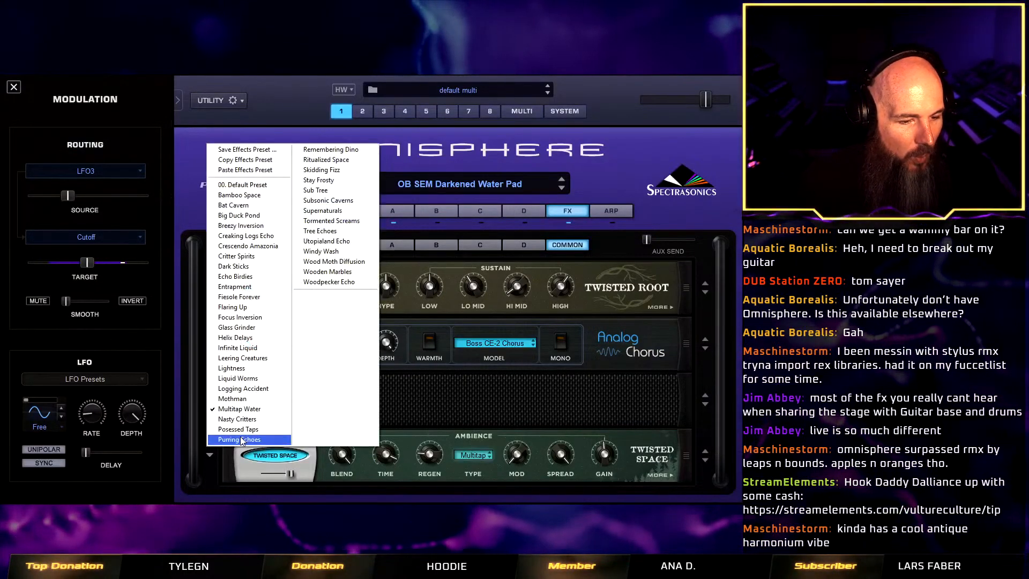
pyautogui.click(242, 369)
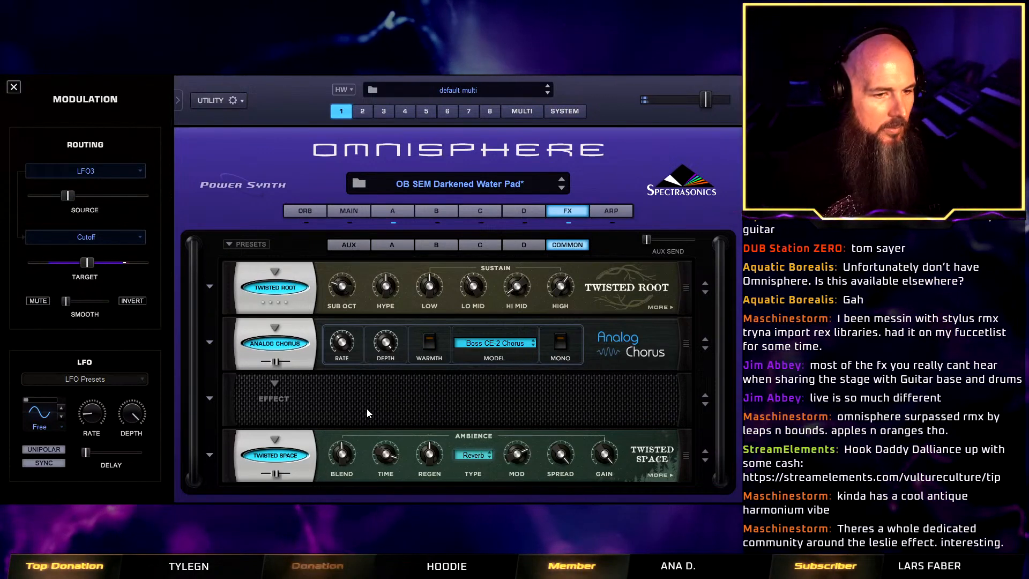
pyautogui.rightClick(301, 171)
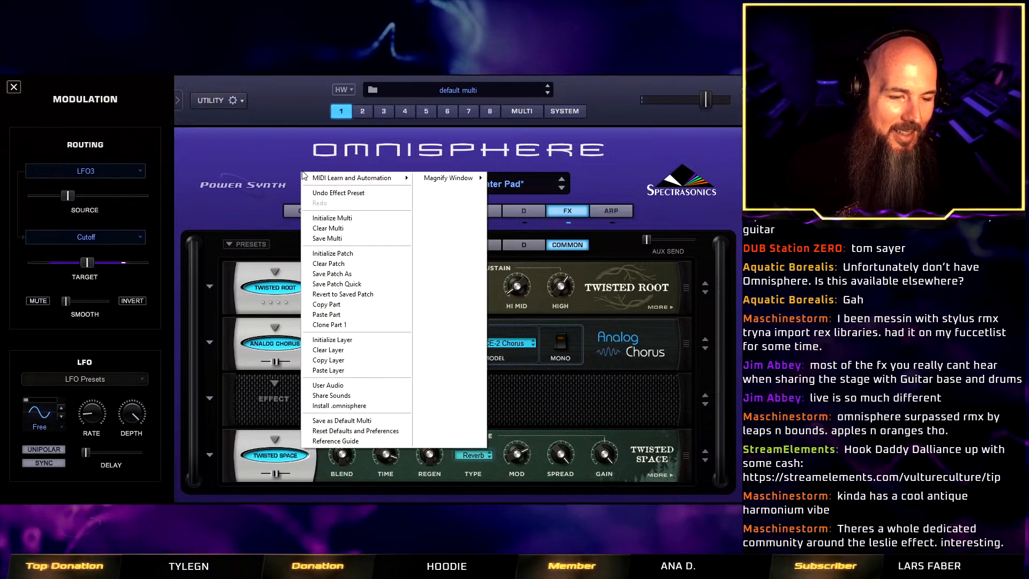
pyautogui.click(359, 275)
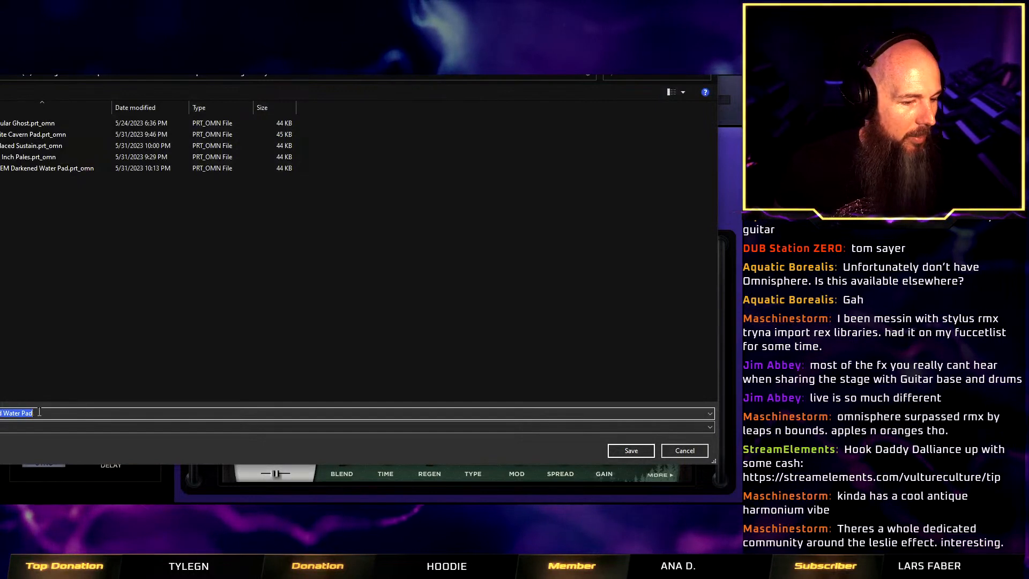
pyautogui.click(1, 413)
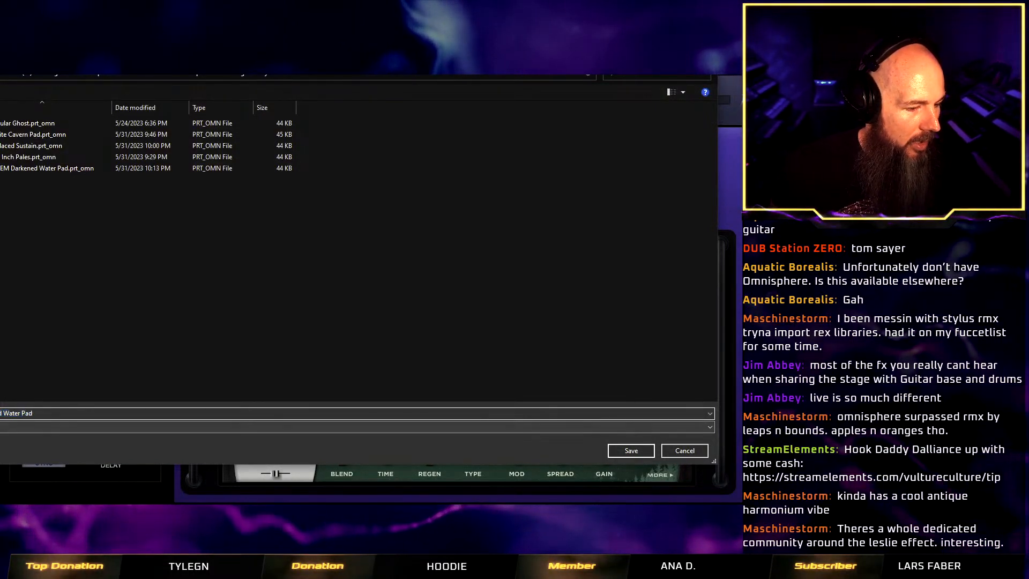
pyautogui.moveTo(32, 413); pyautogui.dragTo(0, 413)
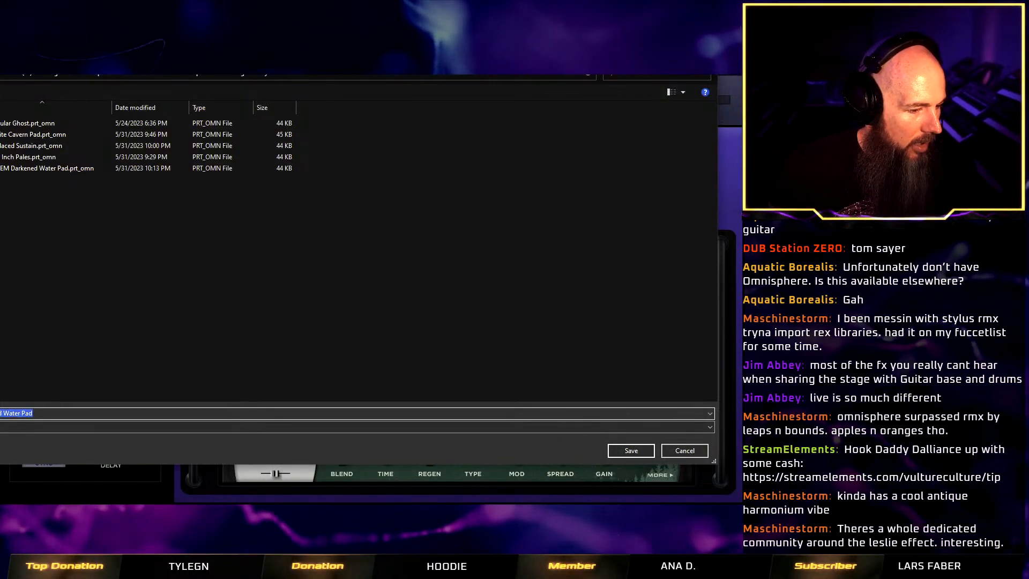
pyautogui.press('BackSpace')
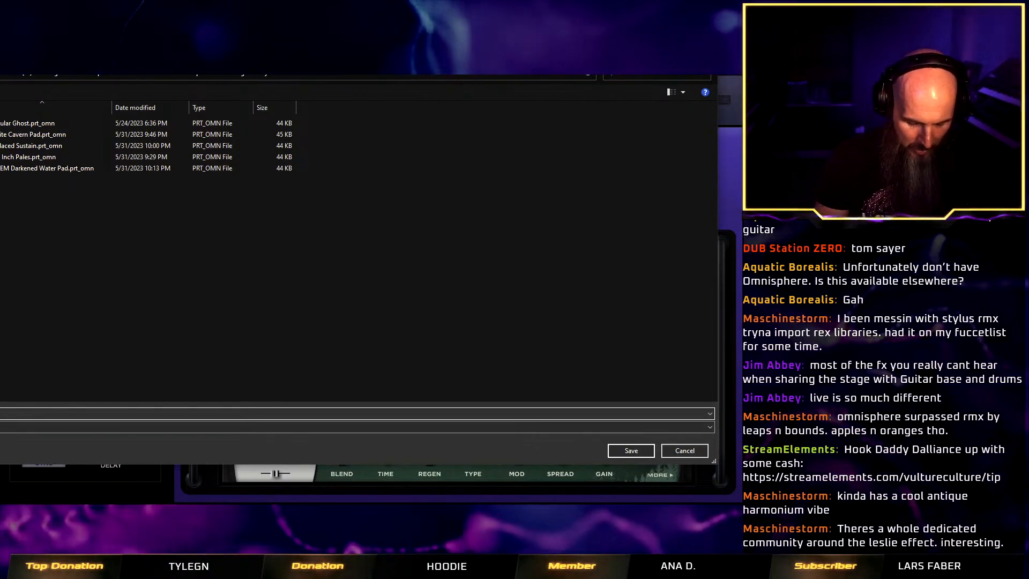
pyautogui.write('oriousl')
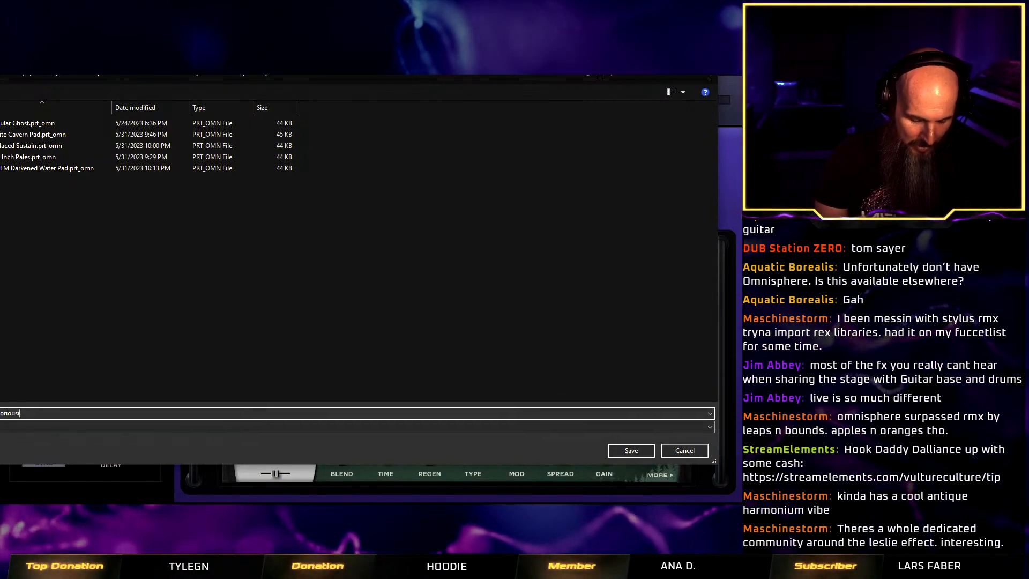
pyautogui.write('ness')
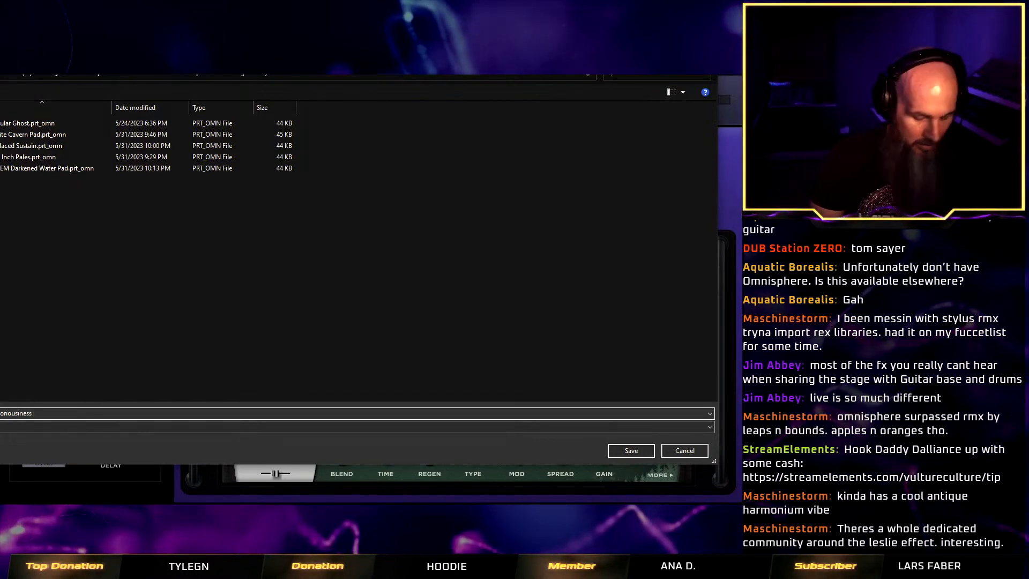
pyautogui.write(' Pad')
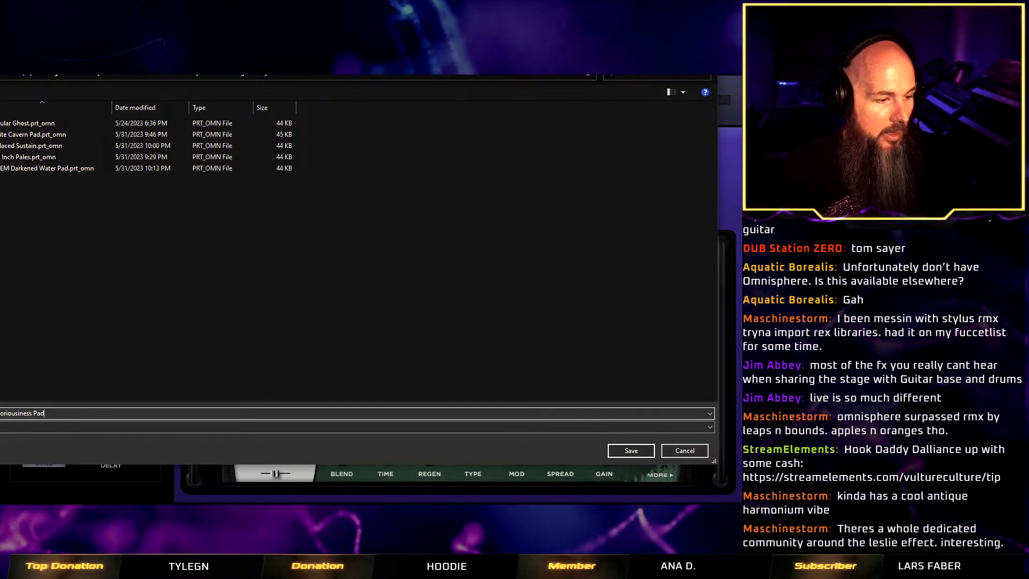
pyautogui.press('Return')
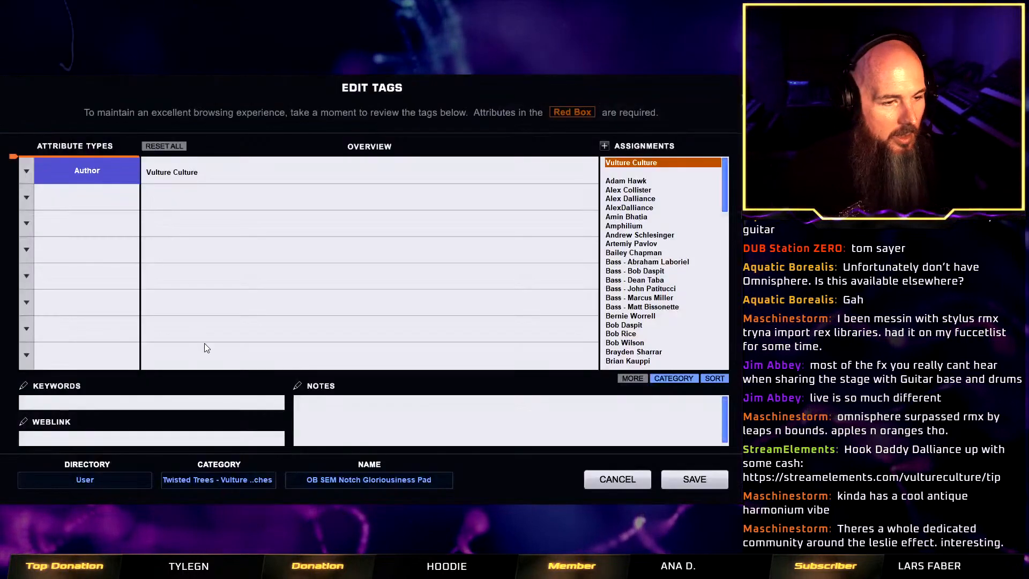
pyautogui.click(695, 479)
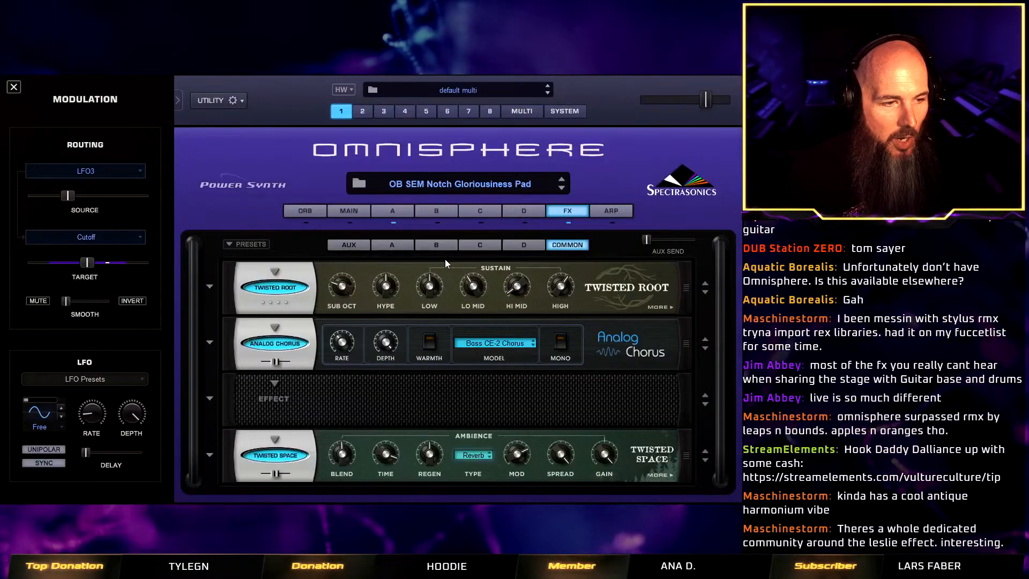
# Compare the OB SEM Darkened Water Pad and OB SEM Notch Gloriousiness Pad patches in the full patch browser, ending on the Notch patch.
pyautogui.click(358, 183)
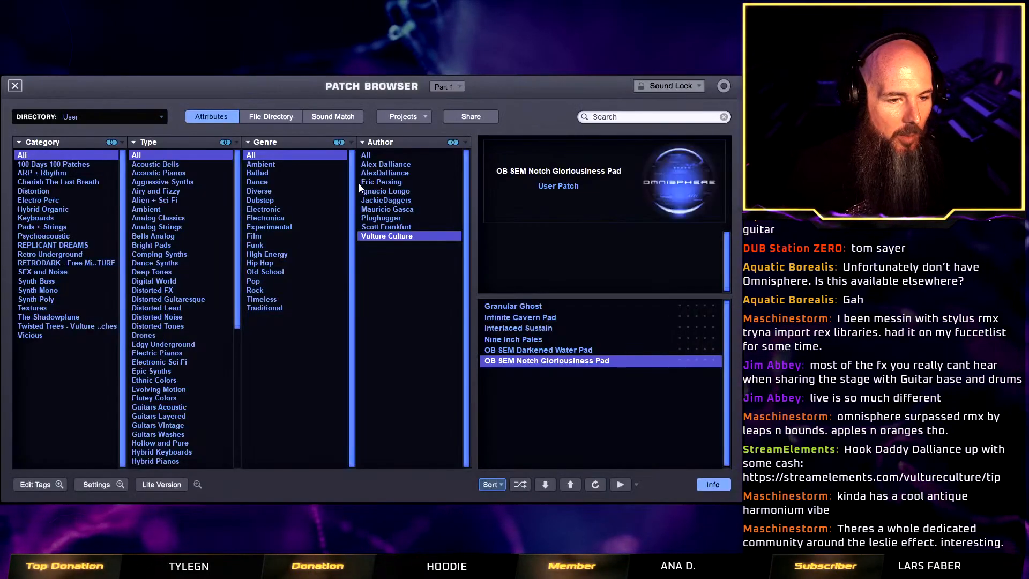
pyautogui.click(539, 349)
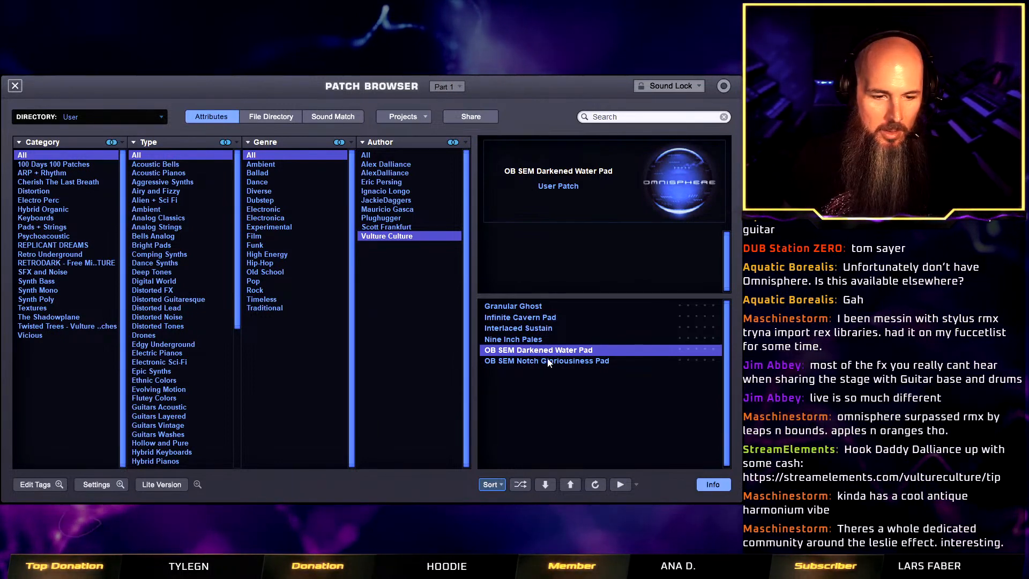
pyautogui.click(548, 361)
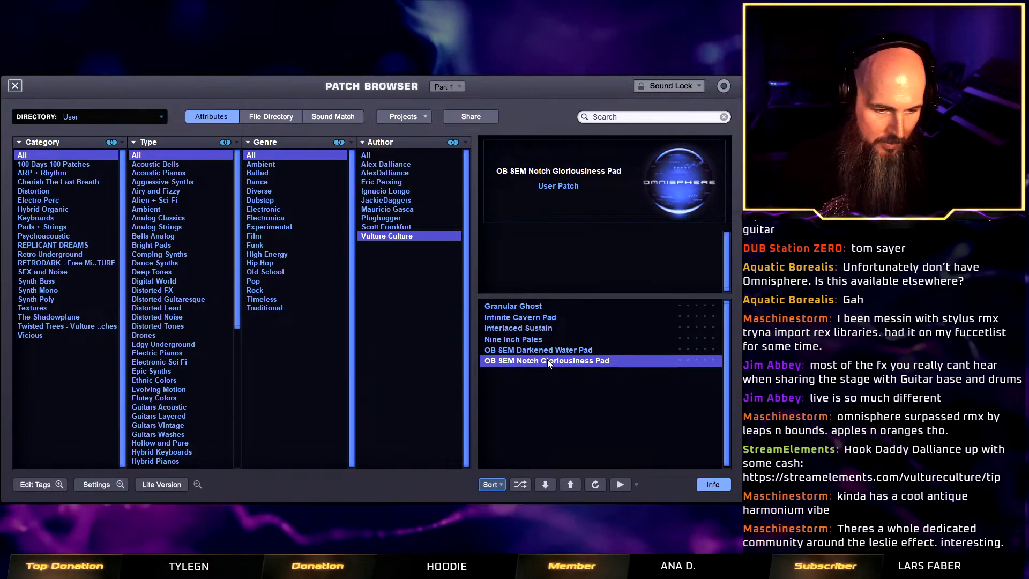
pyautogui.click(547, 352)
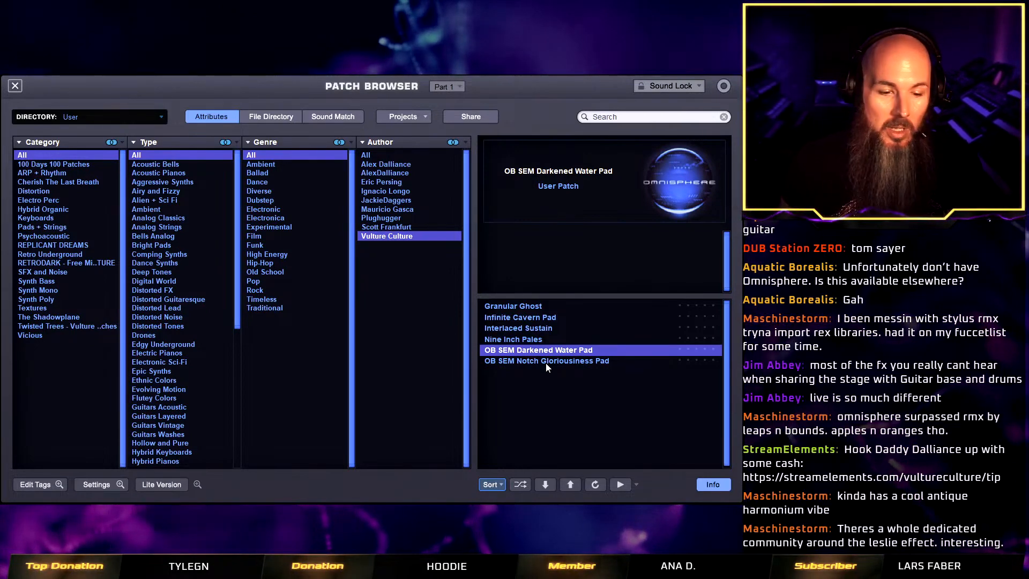
pyautogui.click(546, 361)
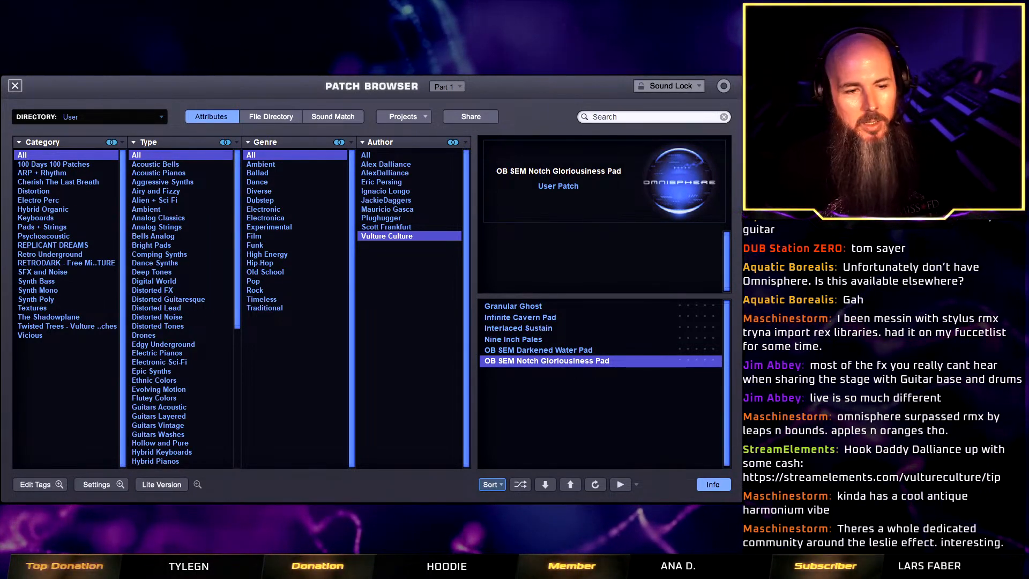
pyautogui.click(15, 85)
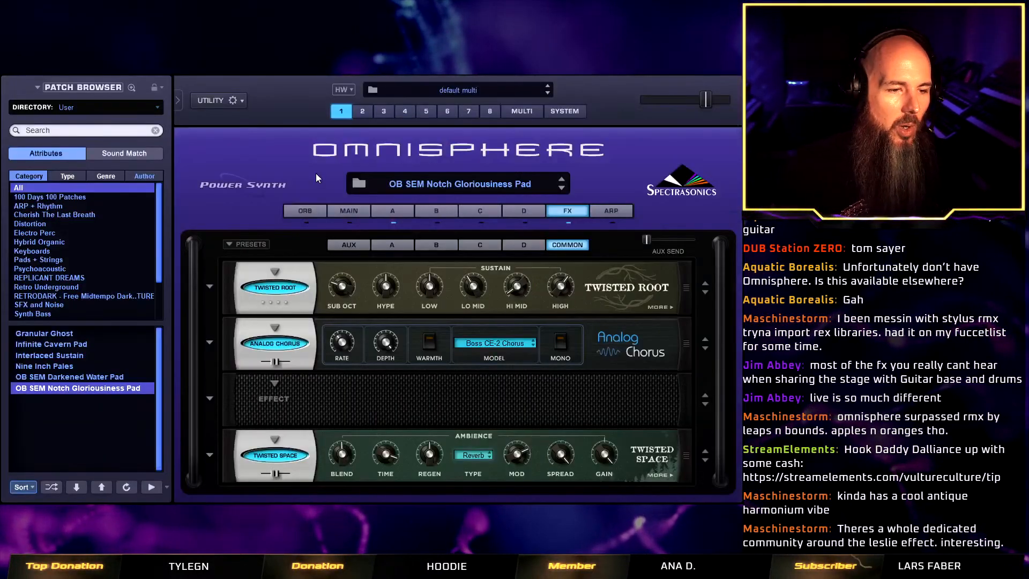
# Clear the current sound to an empty patch and return layer A from Oscillator Zoom to its main controls.
pyautogui.rightClick(317, 172)
pyautogui.click(399, 270)
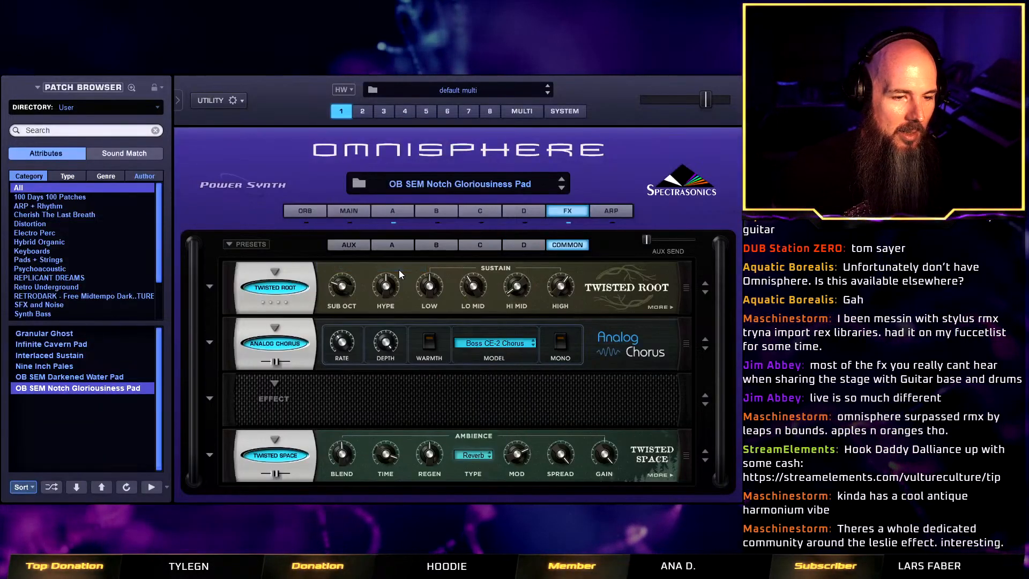
pyautogui.click(384, 211)
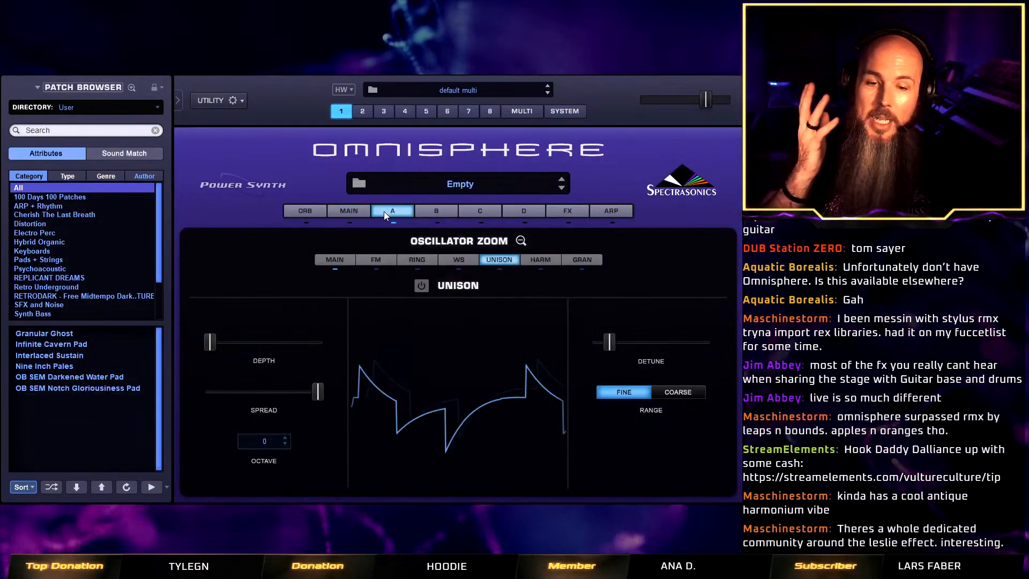
pyautogui.click(520, 242)
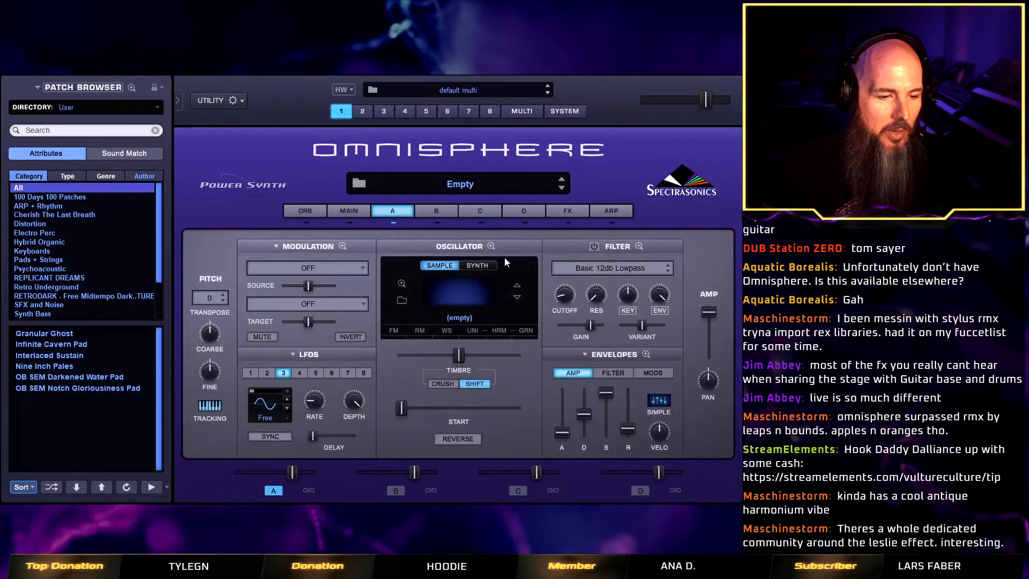
# Audition the Twisted Bamboo oneshots in the Twisted Trees directory and load Twisted Bamboo Wide Key ^ as layer A's soundsource.
pyautogui.click(401, 301)
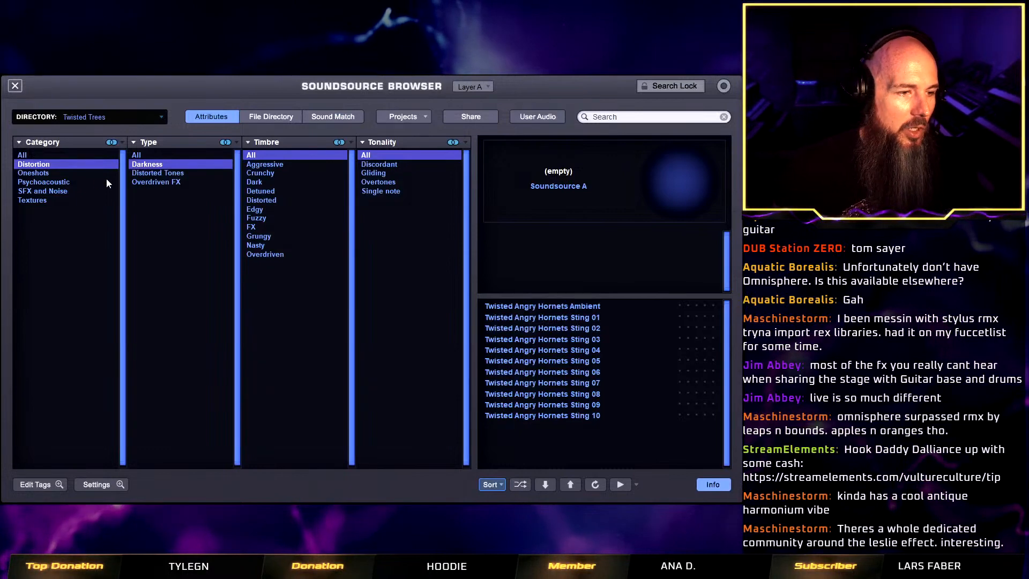
pyautogui.click(81, 171)
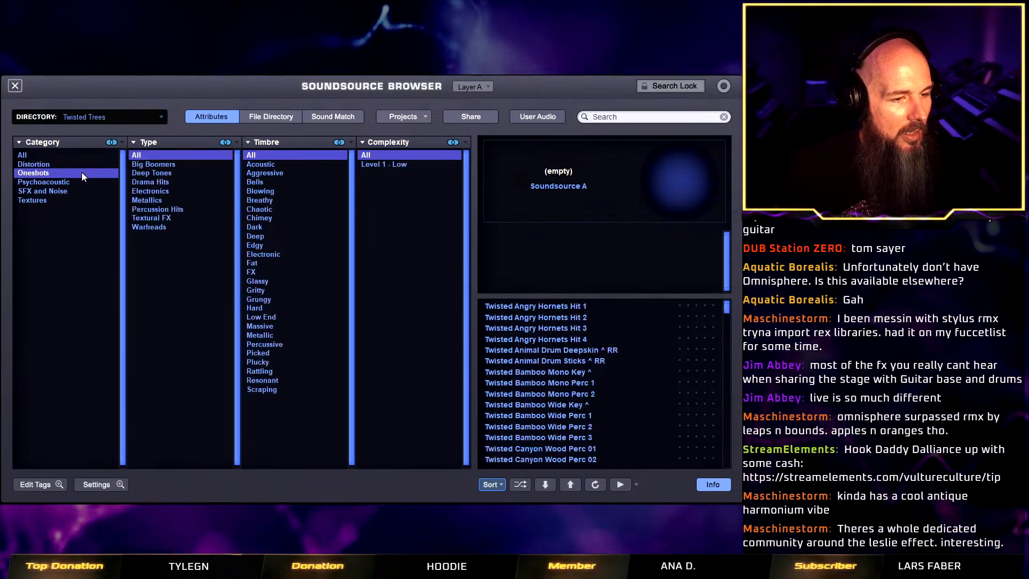
pyautogui.click(598, 371)
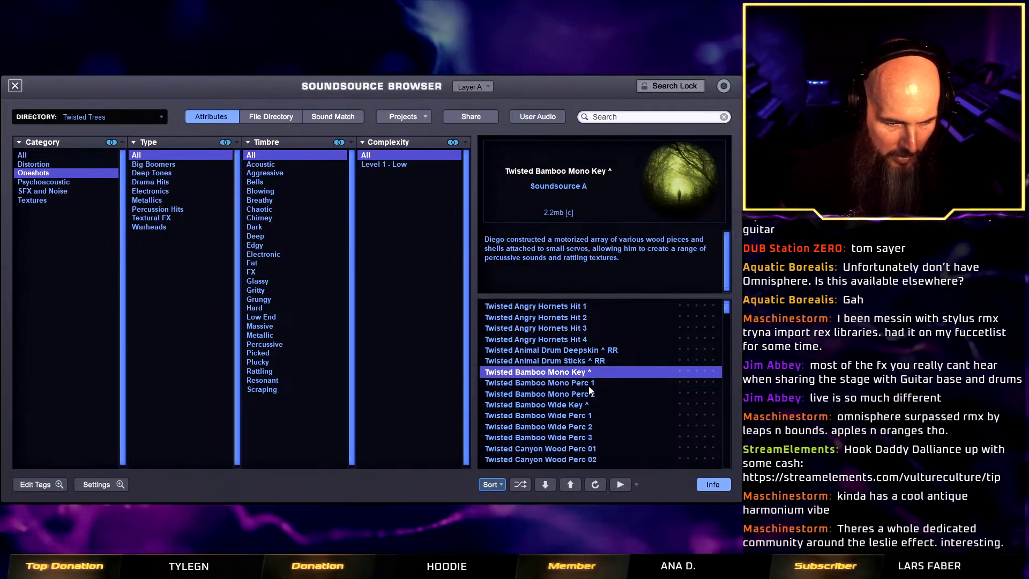
pyautogui.click(590, 385)
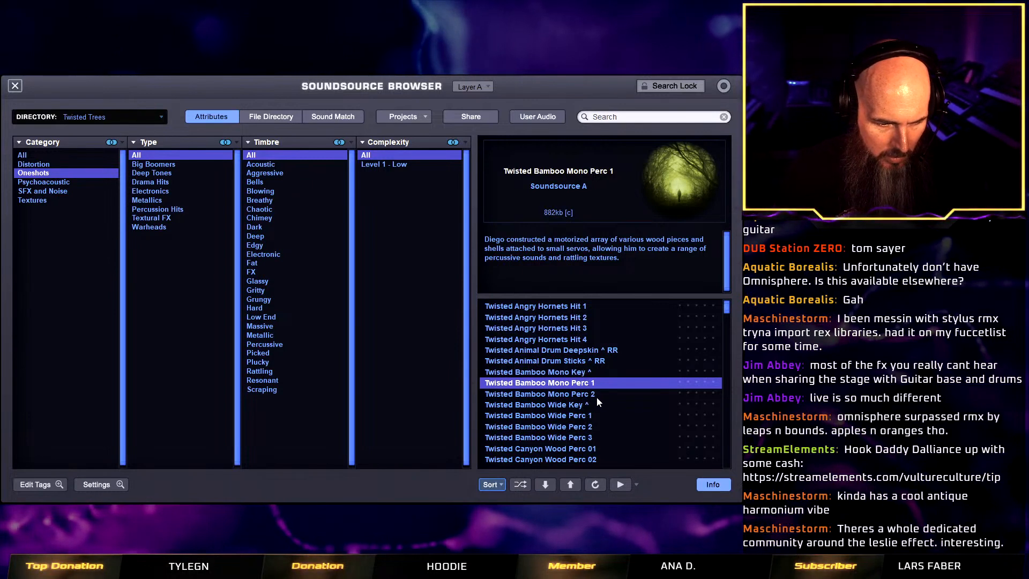
pyautogui.click(589, 404)
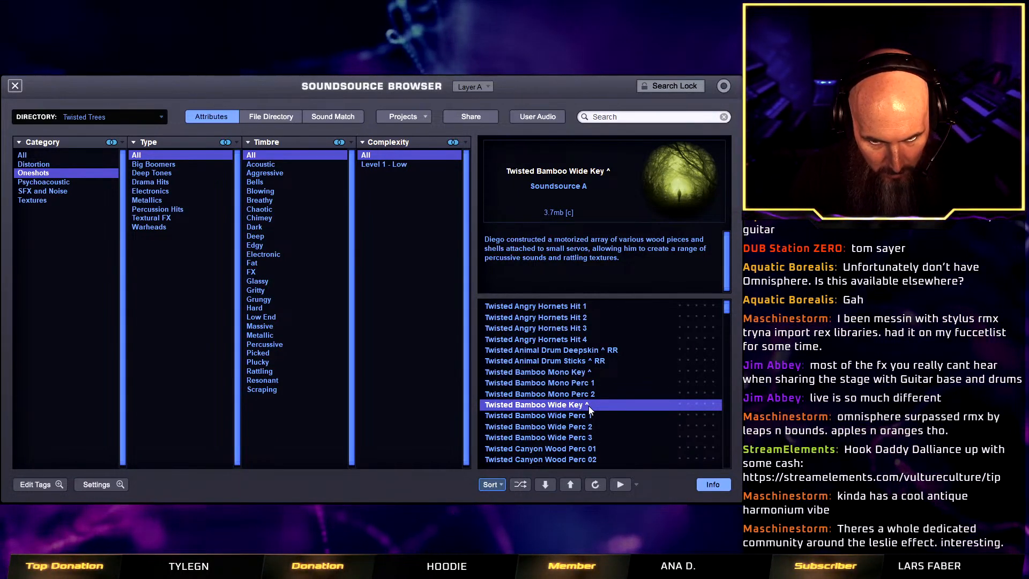
pyautogui.click(15, 86)
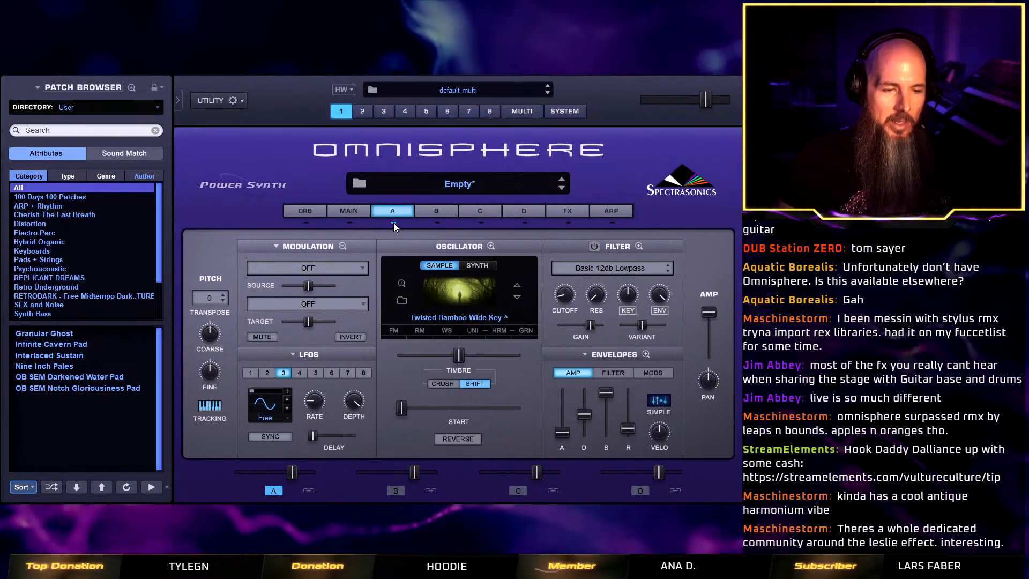
# Set layer B's oscillator to synth mode with the MonoPoly Triangle waveform and switch the layer on.
pyautogui.click(439, 210)
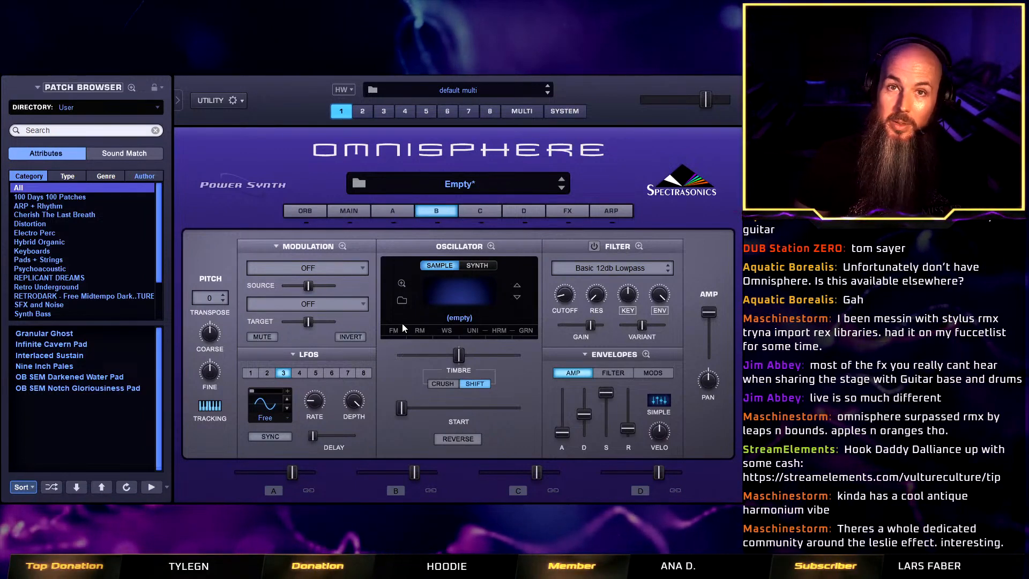
pyautogui.click(489, 265)
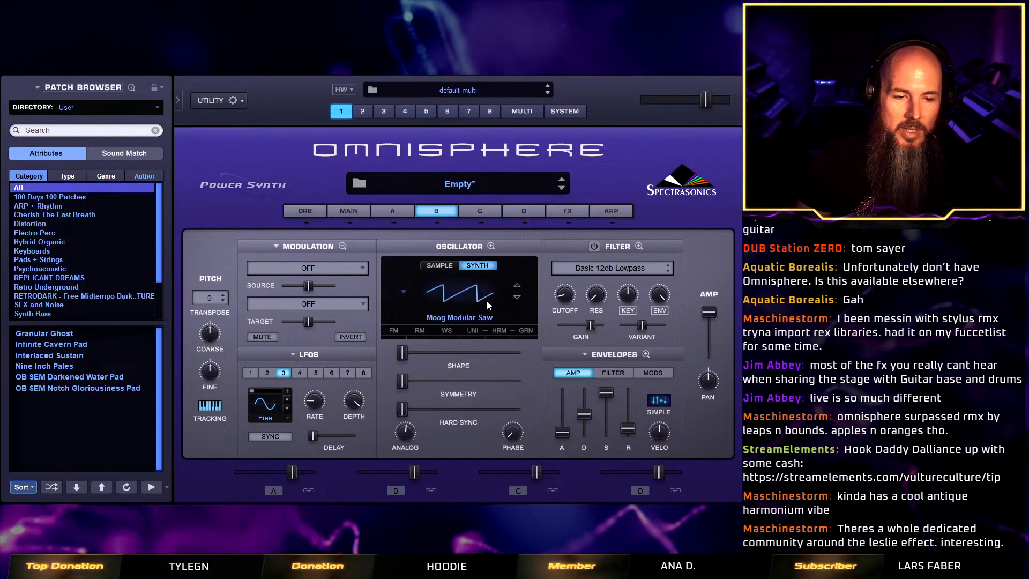
pyautogui.click(467, 300)
pyautogui.moveTo(478, 380)
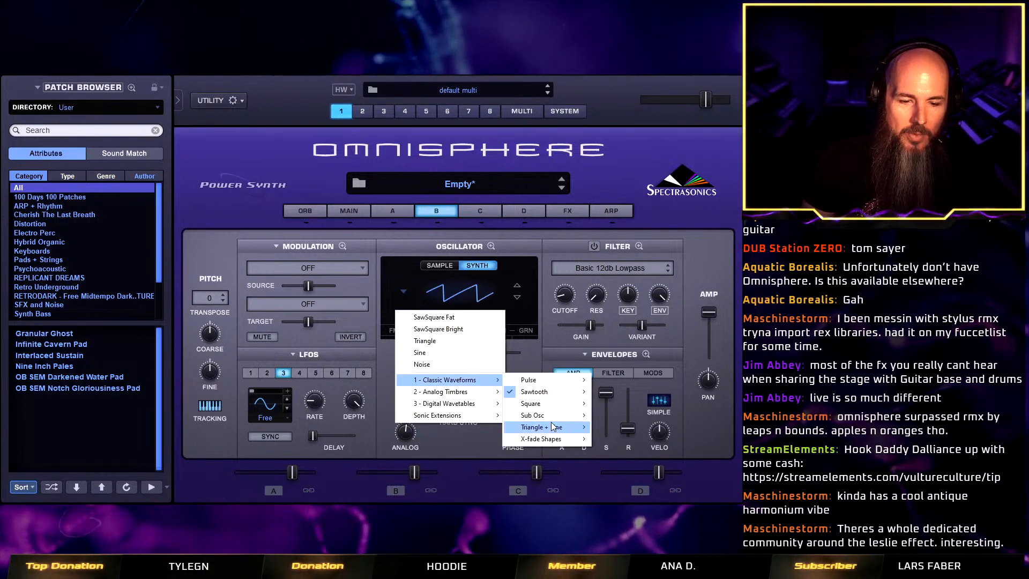
pyautogui.moveTo(536, 428)
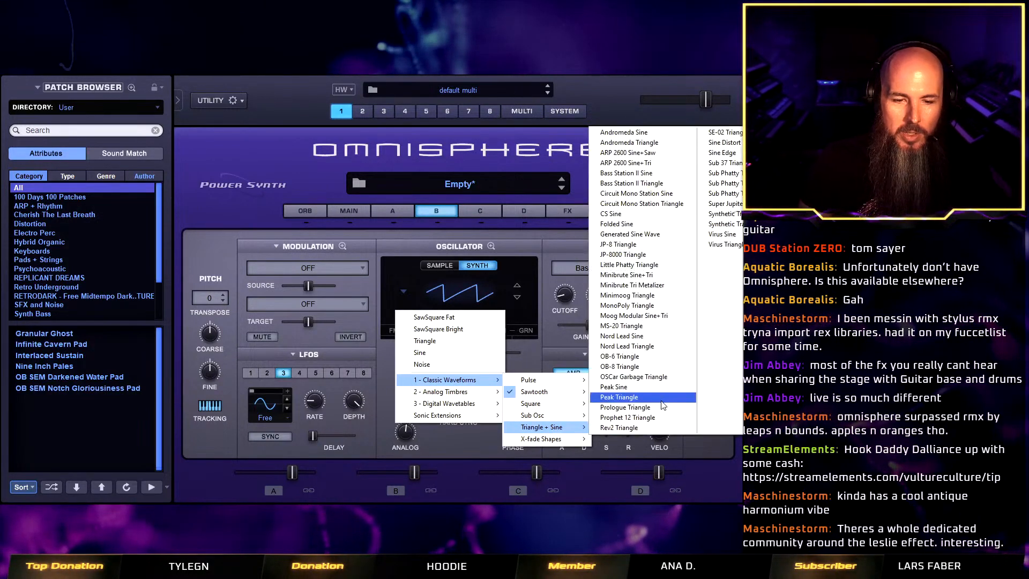
pyautogui.click(657, 311)
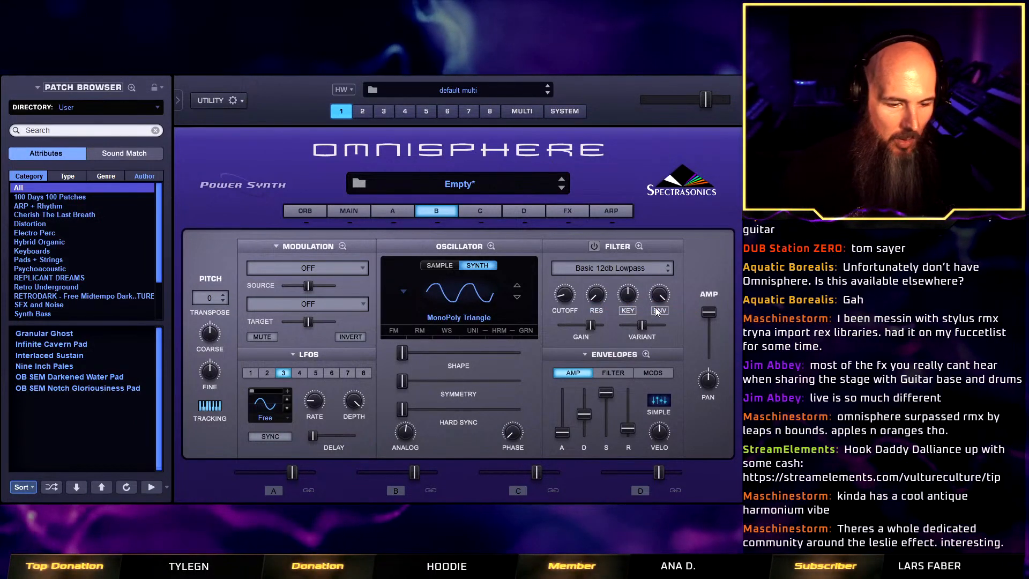
pyautogui.click(436, 225)
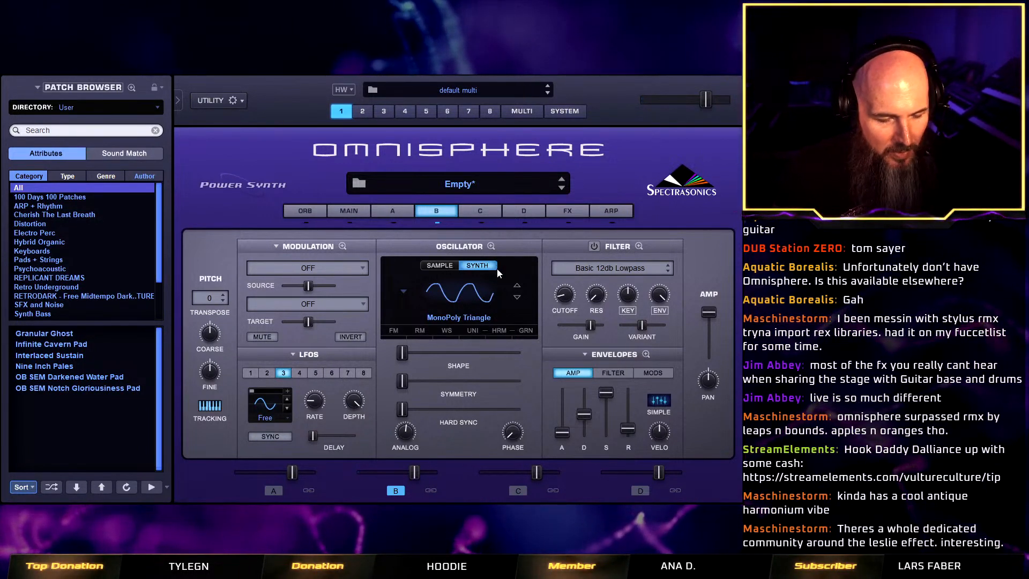
# Enable frequency modulation on layer B, raising the FM frequency to its highest mark and the depth well above the middle.
pyautogui.click(395, 331)
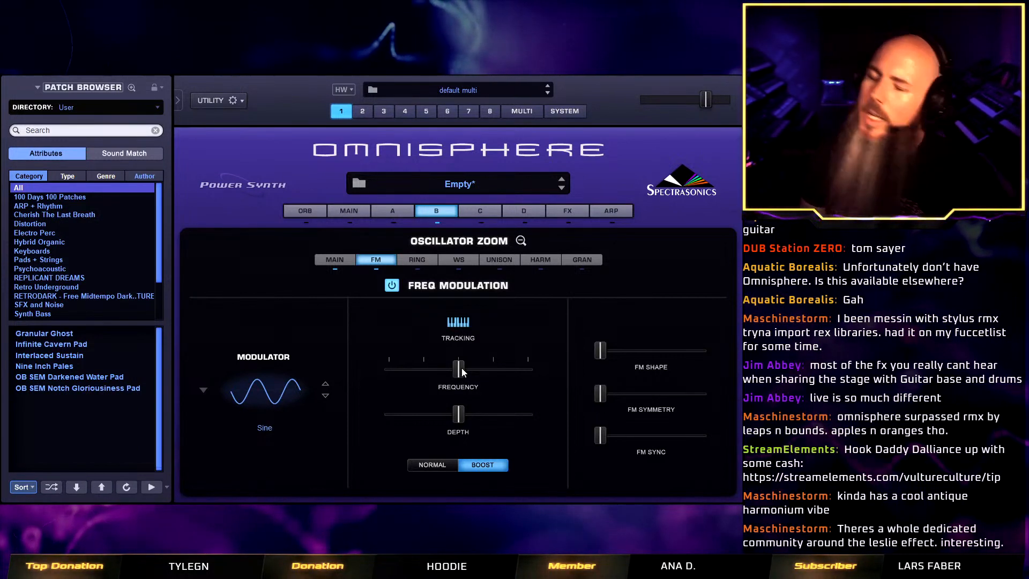
pyautogui.moveTo(455, 370); pyautogui.dragTo(491, 371)
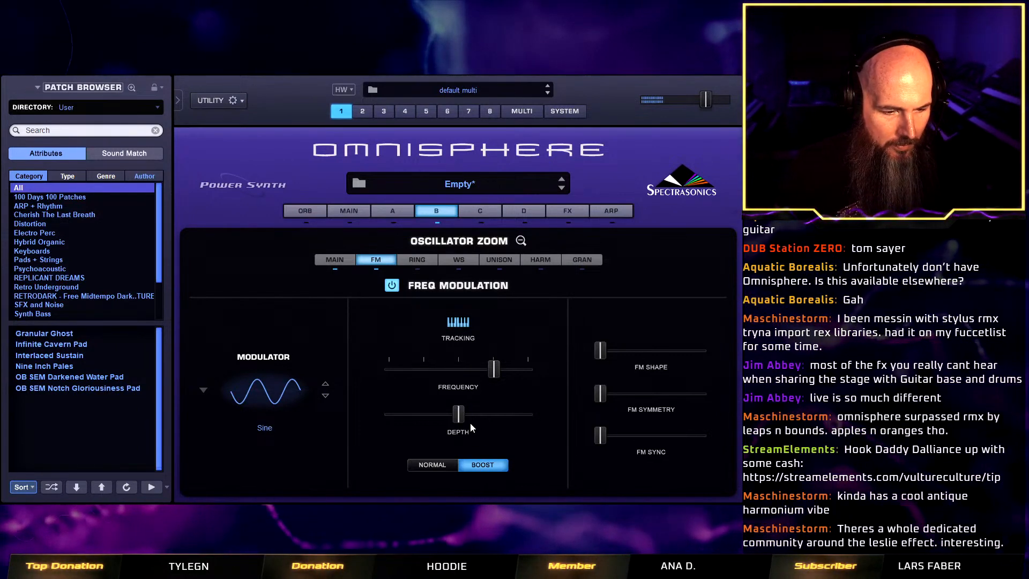
pyautogui.moveTo(509, 376); pyautogui.dragTo(545, 375)
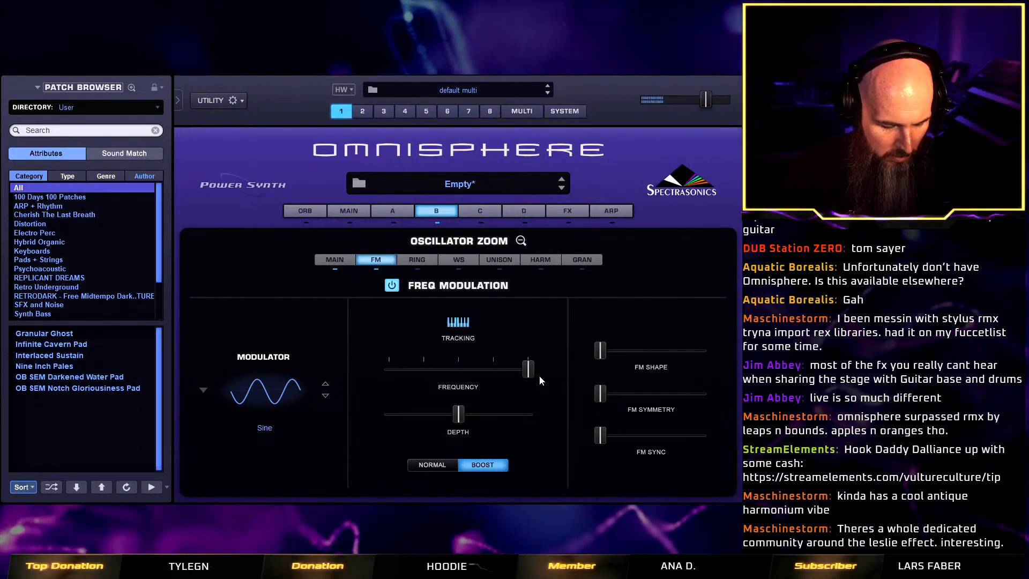
pyautogui.click(391, 284)
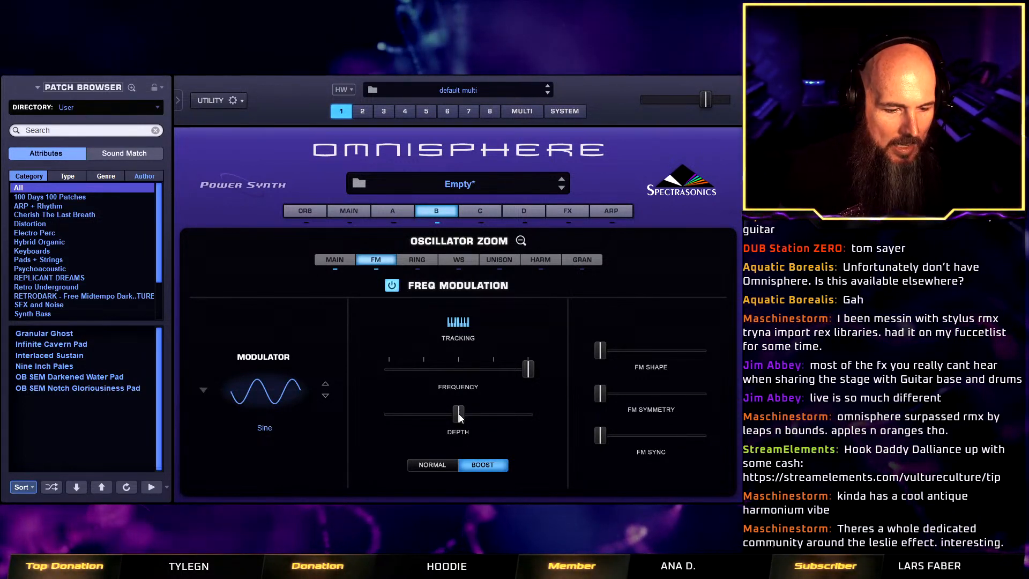
pyautogui.moveTo(446, 412); pyautogui.dragTo(436, 414)
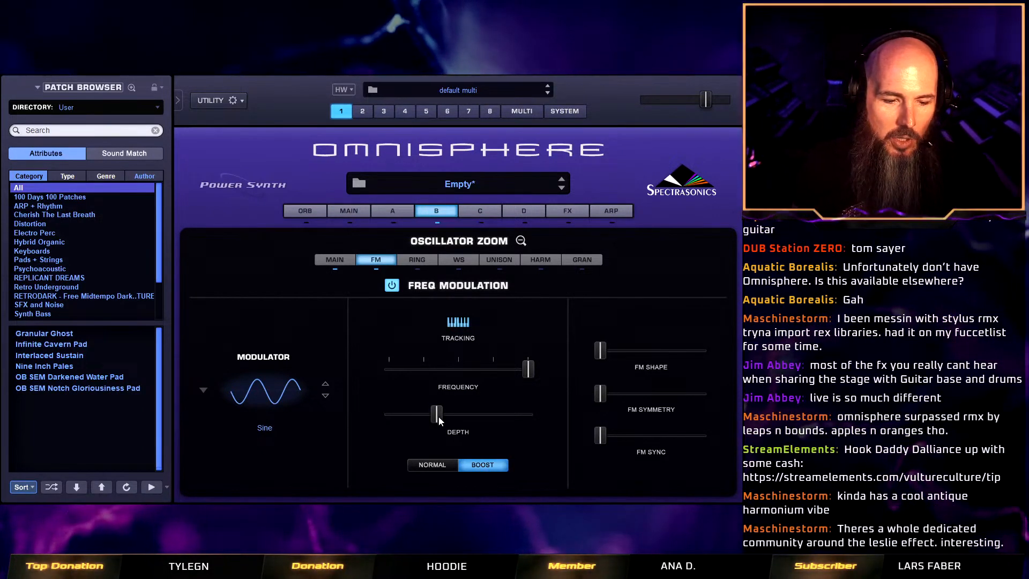
pyautogui.moveTo(439, 417); pyautogui.dragTo(510, 420)
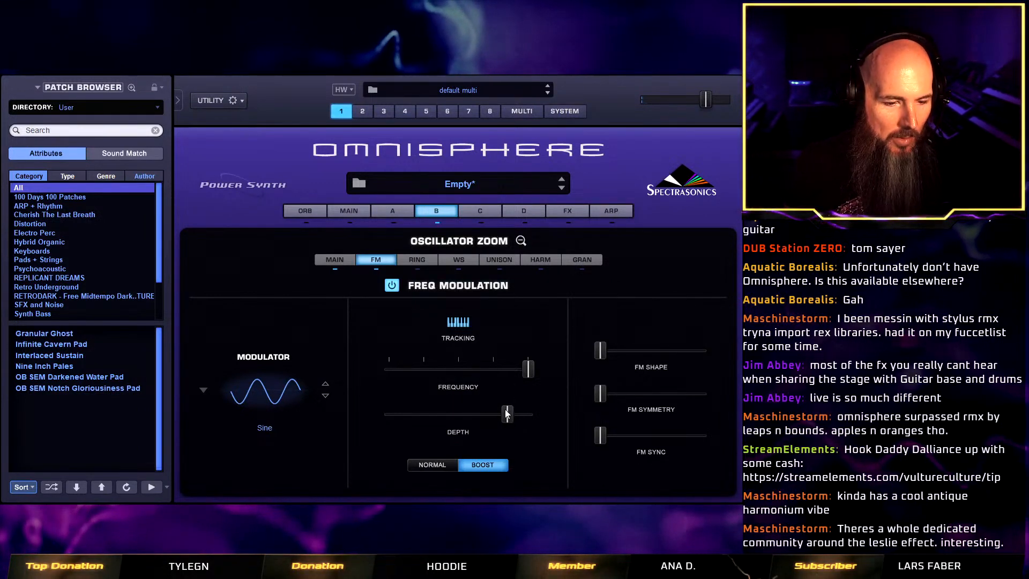
# Modulate layer B's FM depth with the Filter Envelope and lower the FM Depth target value to 0.000.
pyautogui.rightClick(506, 414)
pyautogui.moveTo(615, 282)
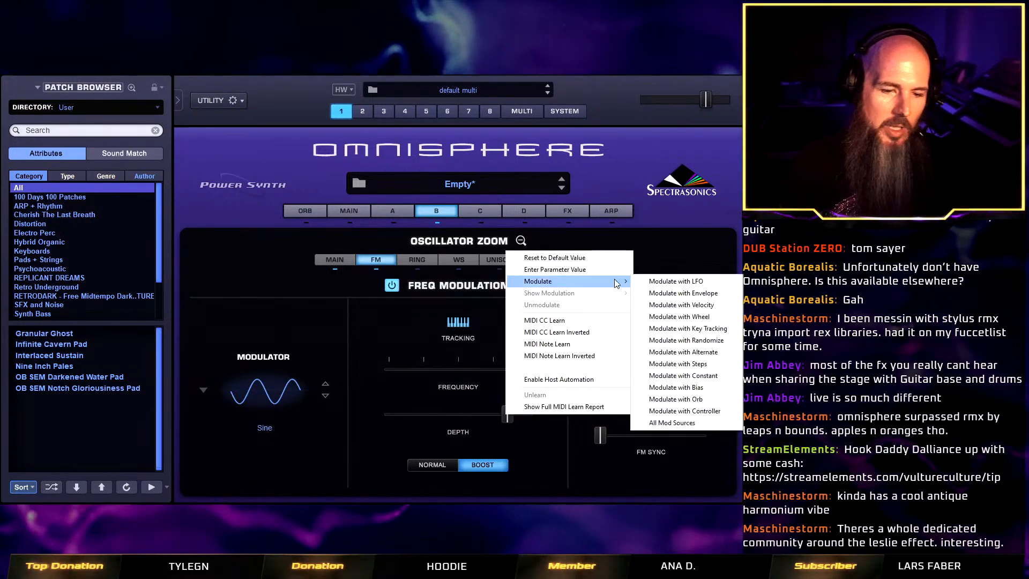
pyautogui.moveTo(726, 425)
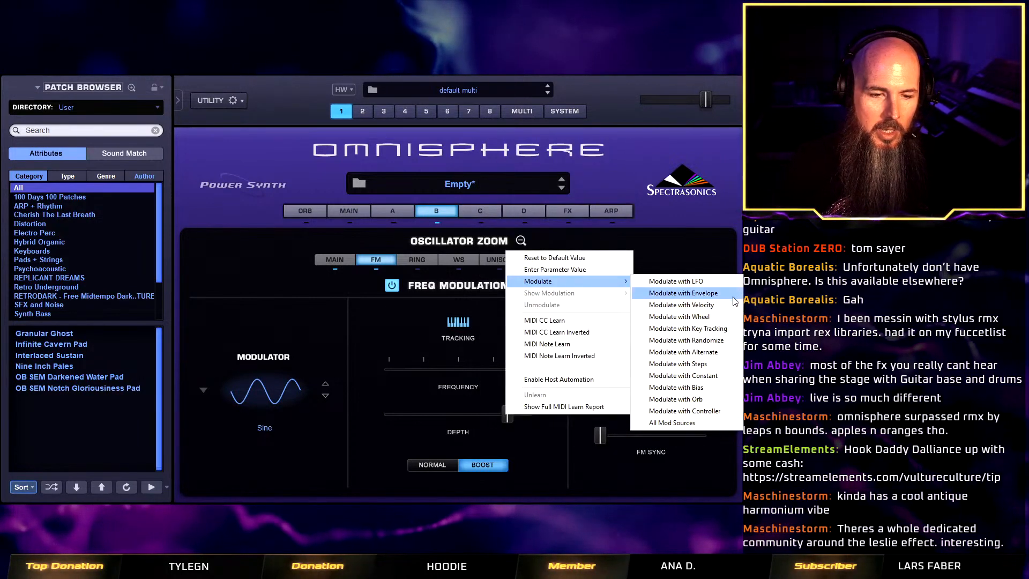
pyautogui.moveTo(693, 425)
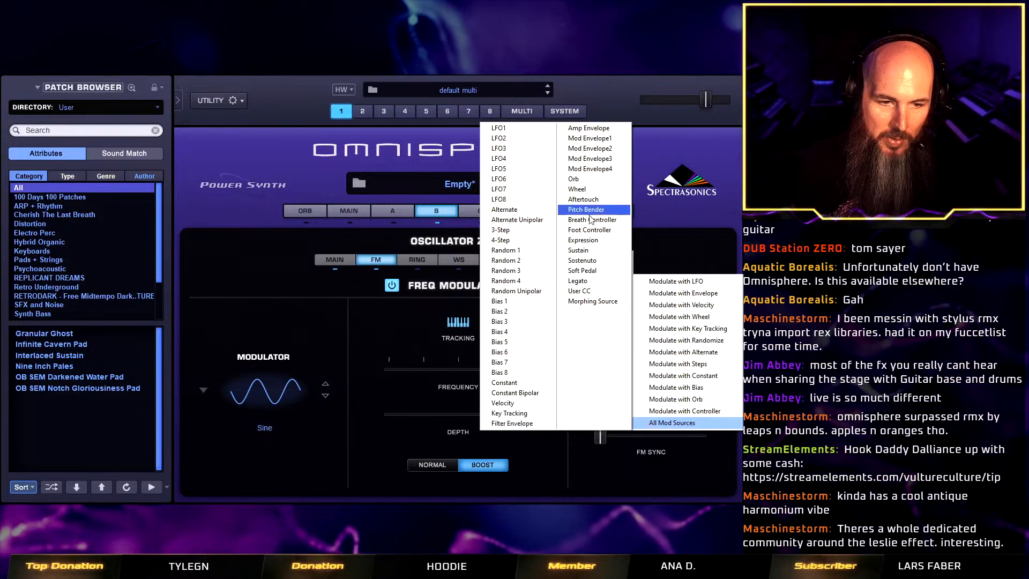
pyautogui.click(519, 423)
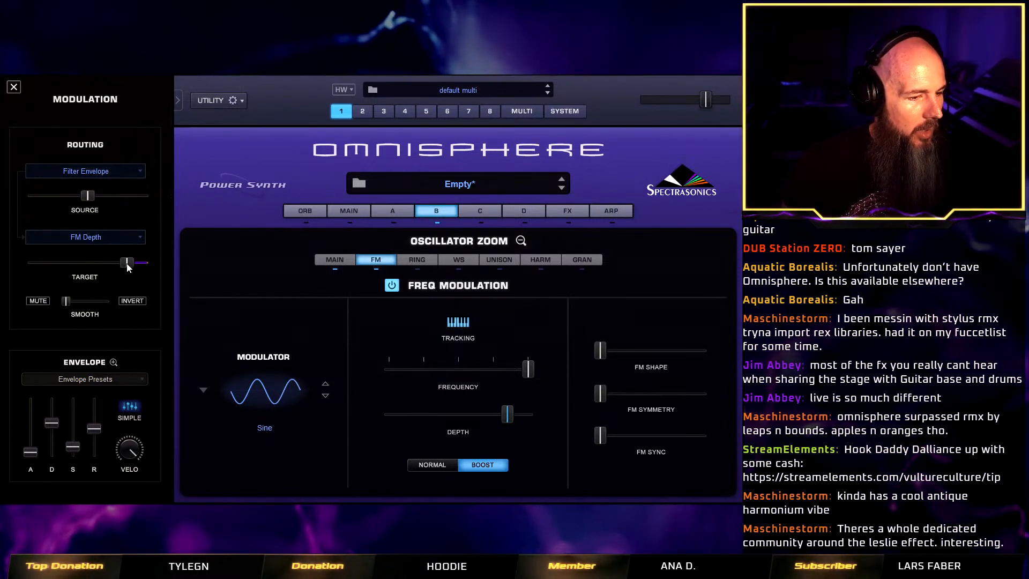
pyautogui.moveTo(128, 267); pyautogui.dragTo(97, 265)
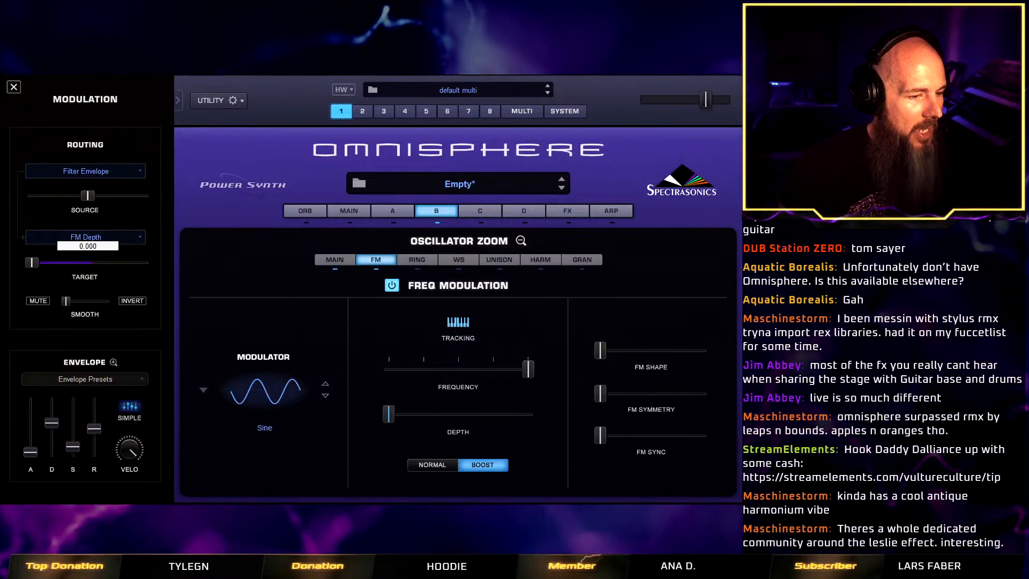
# Raise the Filter Envelope source amount to maximum, shorten its decay and release, drop its sustain to minimum, and fine-tune the FM frequency.
pyautogui.moveTo(82, 195); pyautogui.dragTo(118, 197)
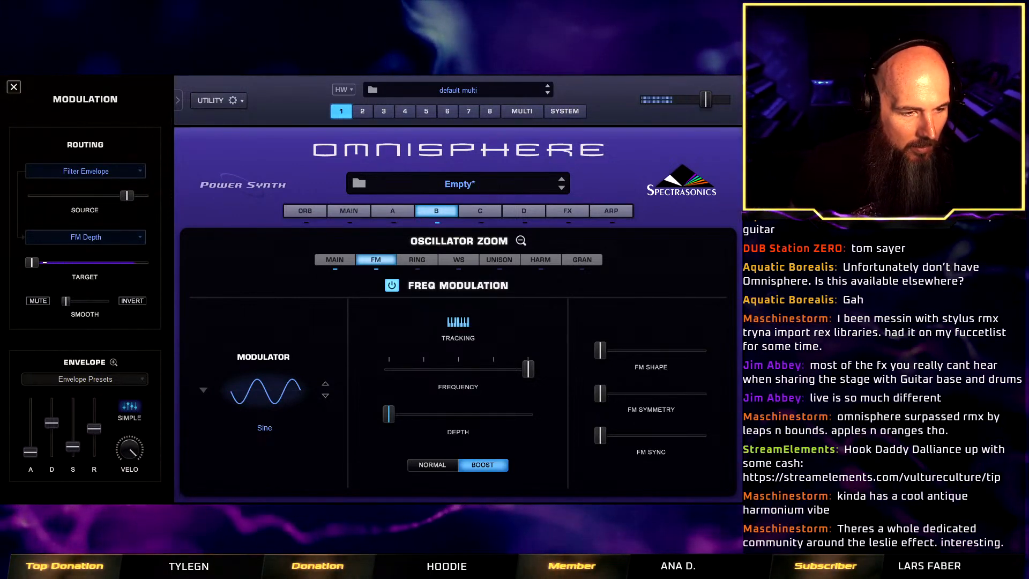
pyautogui.moveTo(73, 447); pyautogui.dragTo(57, 431)
pyautogui.moveTo(128, 195); pyautogui.dragTo(146, 196)
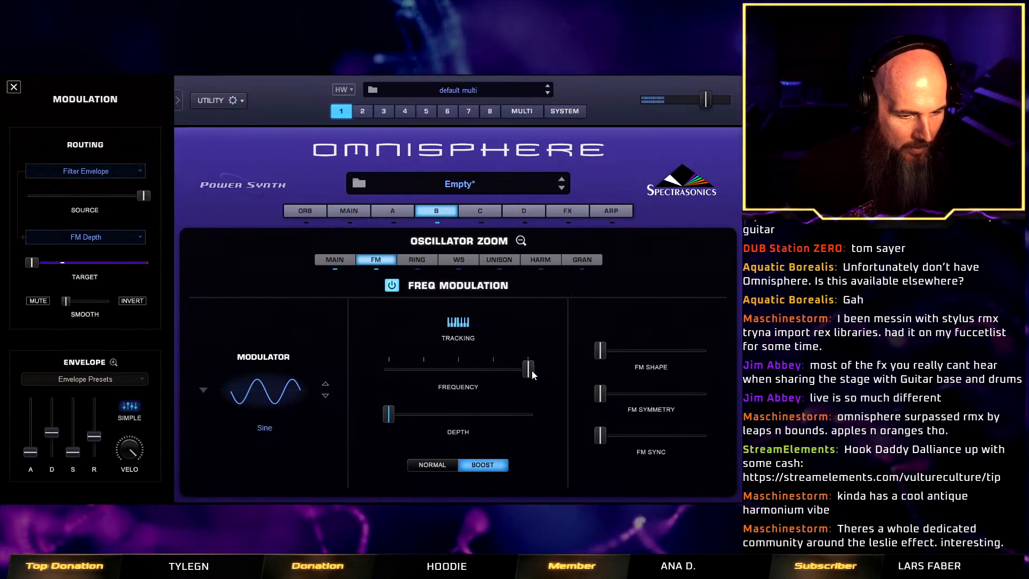
pyautogui.moveTo(531, 371); pyautogui.dragTo(532, 371)
# Try out the FM Shape and FM Symmetry amounts on layer B, returning both to minimum.
pyautogui.moveTo(602, 353)
pyautogui.mouseDown()
pyautogui.moveTo(637, 358)
pyautogui.moveTo(594, 355)
pyautogui.mouseUp()
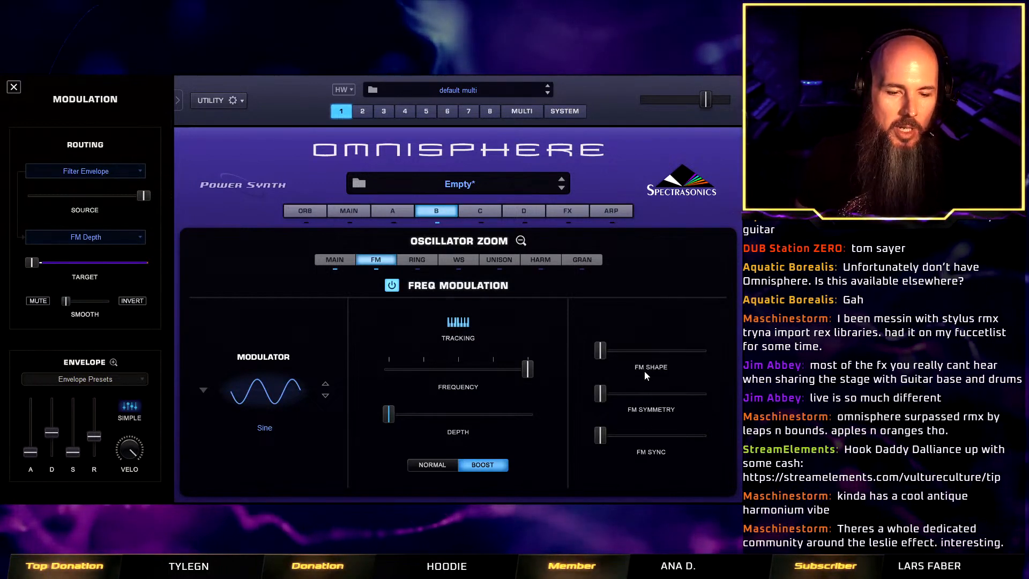
pyautogui.moveTo(601, 351); pyautogui.dragTo(556, 362)
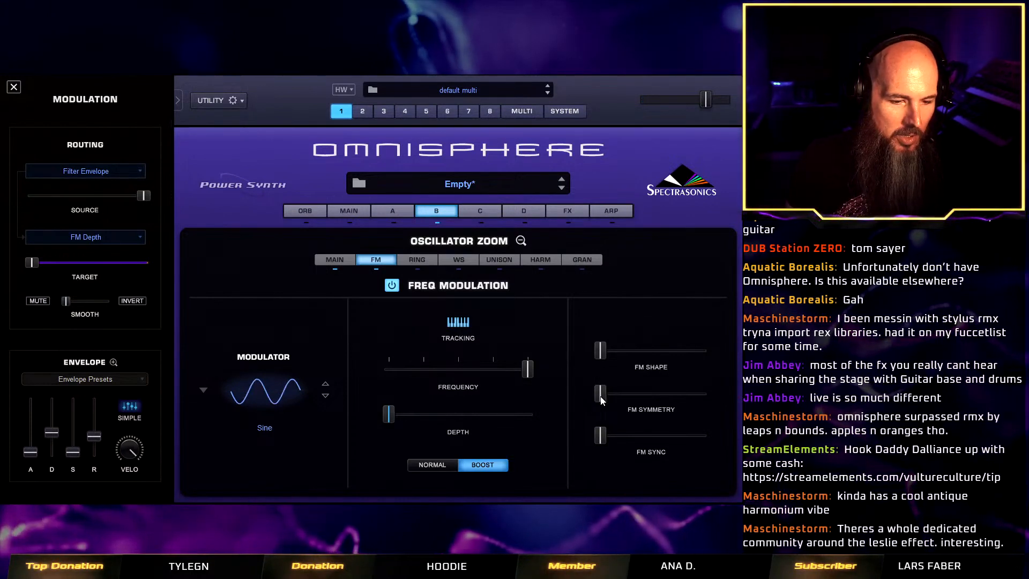
pyautogui.moveTo(600, 397); pyautogui.dragTo(549, 397)
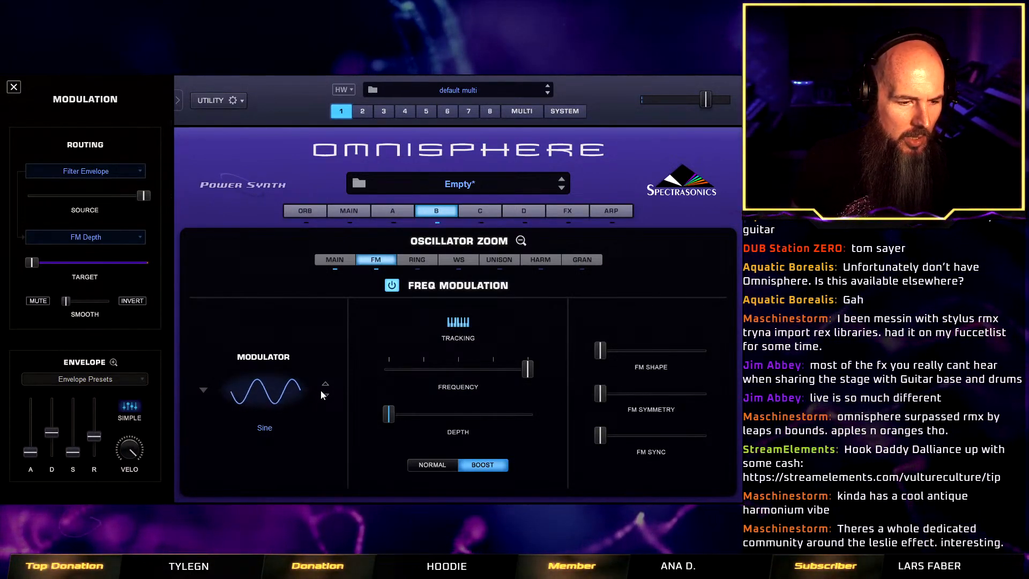
# Set layer B's FM modulator waveform to MonoPoly Triangle from the classic triangle and sine waveforms.
pyautogui.click(273, 399)
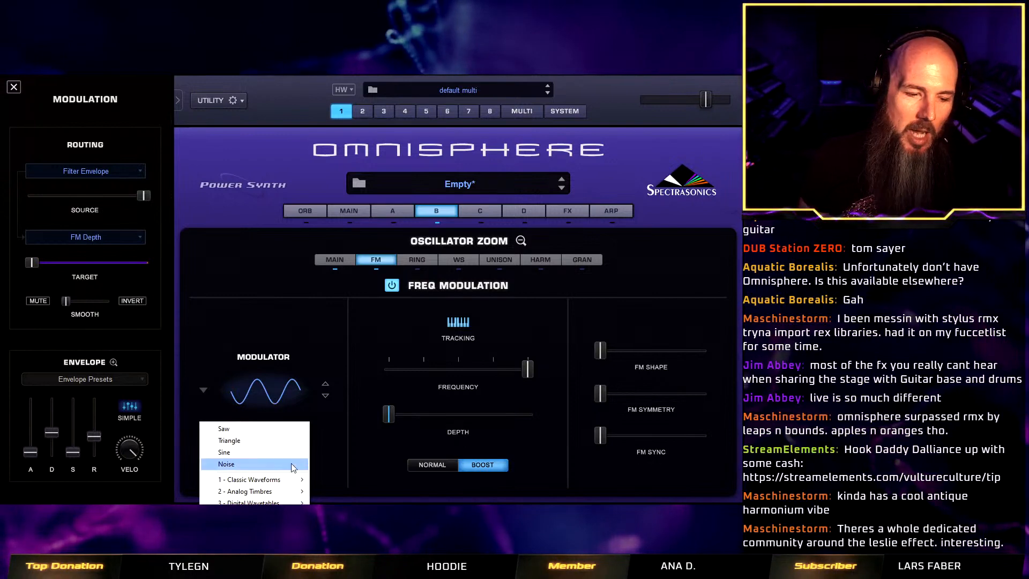
pyautogui.moveTo(251, 479)
pyautogui.moveTo(348, 515)
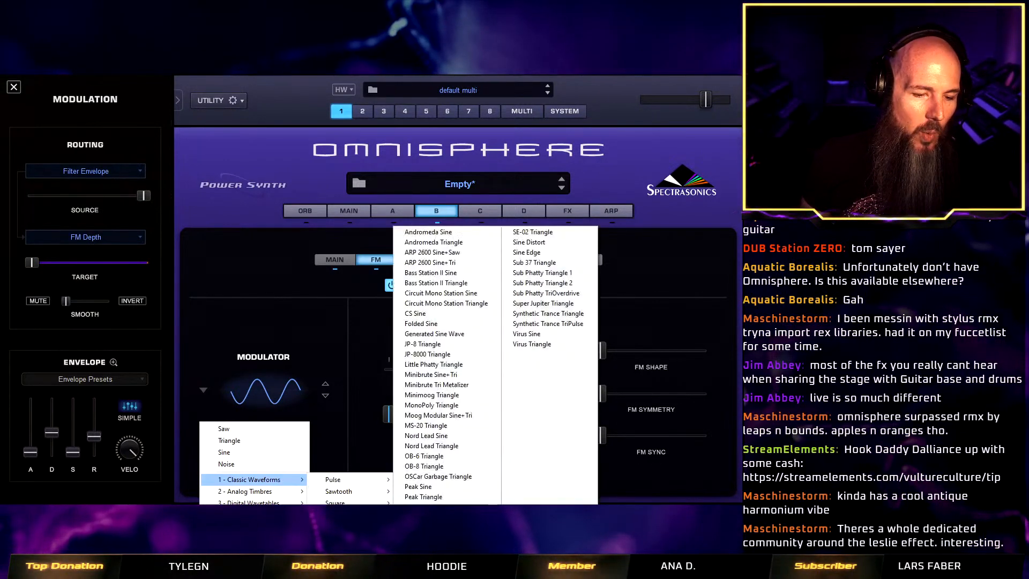
pyautogui.click(451, 408)
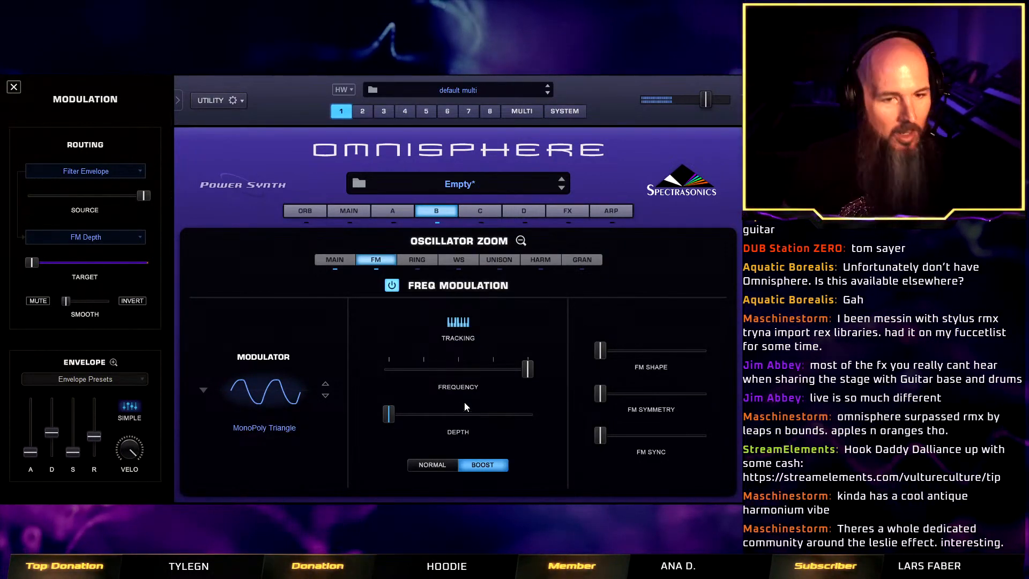
# Try the Sine waveform as layer B's FM modulator, restore MonoPoly Triangle, and keep FM Sync at minimum.
pyautogui.click(242, 387)
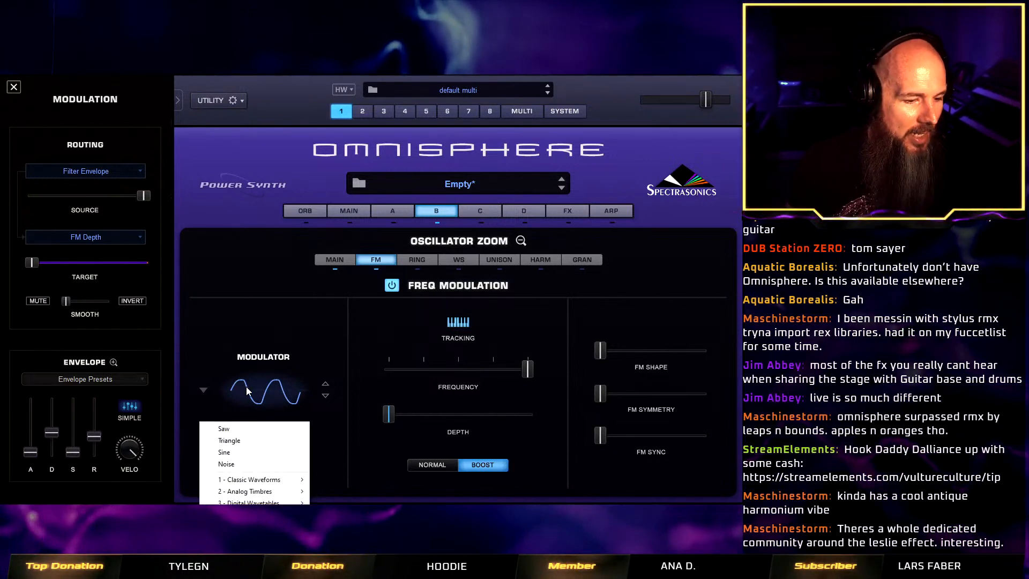
pyautogui.click(250, 452)
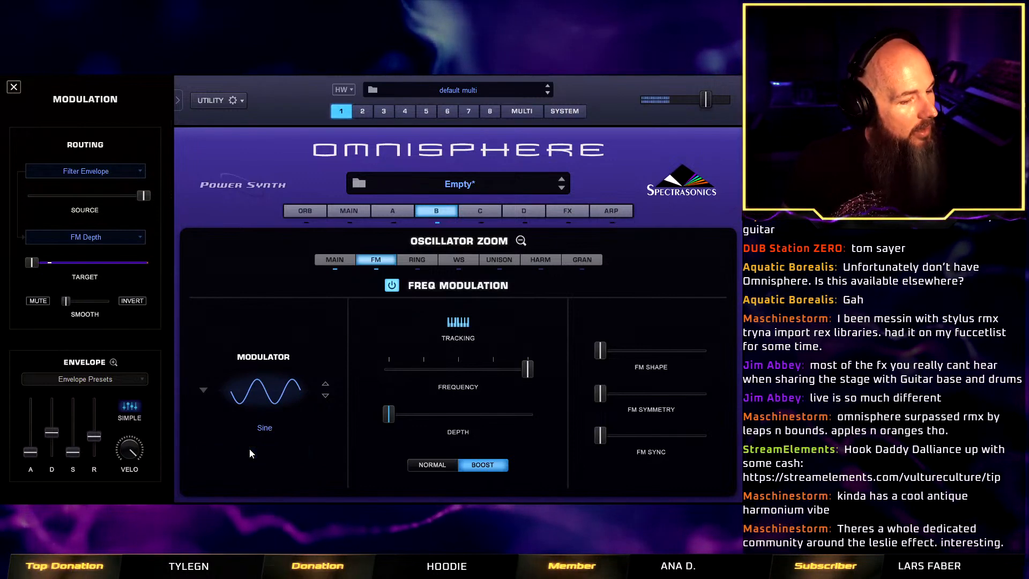
pyautogui.click(260, 398)
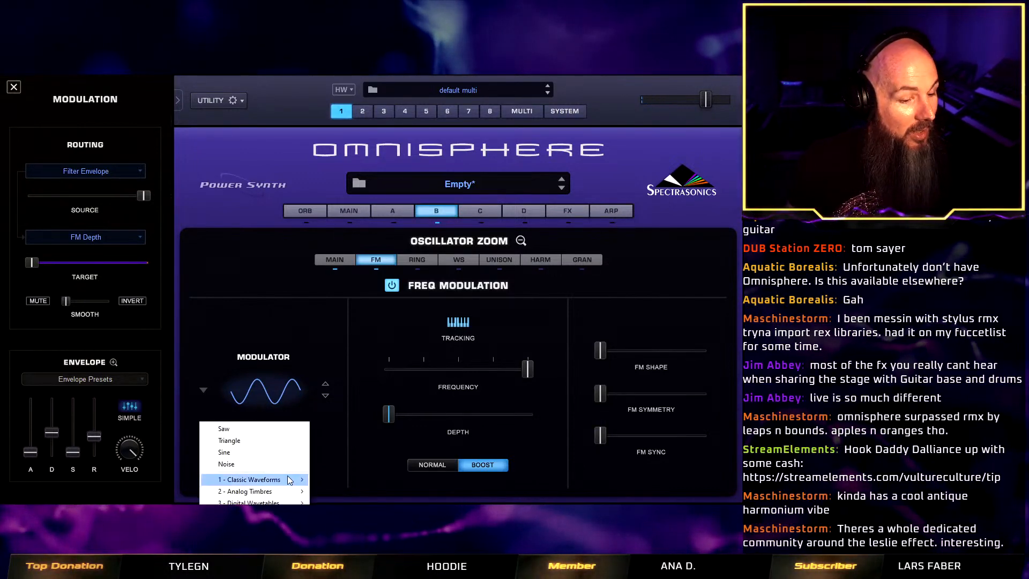
pyautogui.moveTo(288, 479)
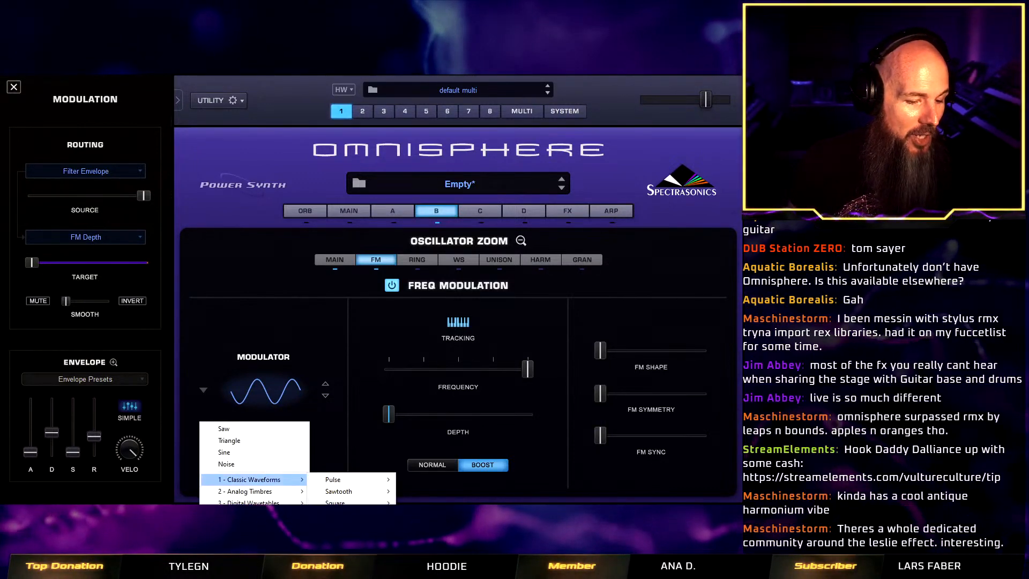
pyautogui.moveTo(355, 515)
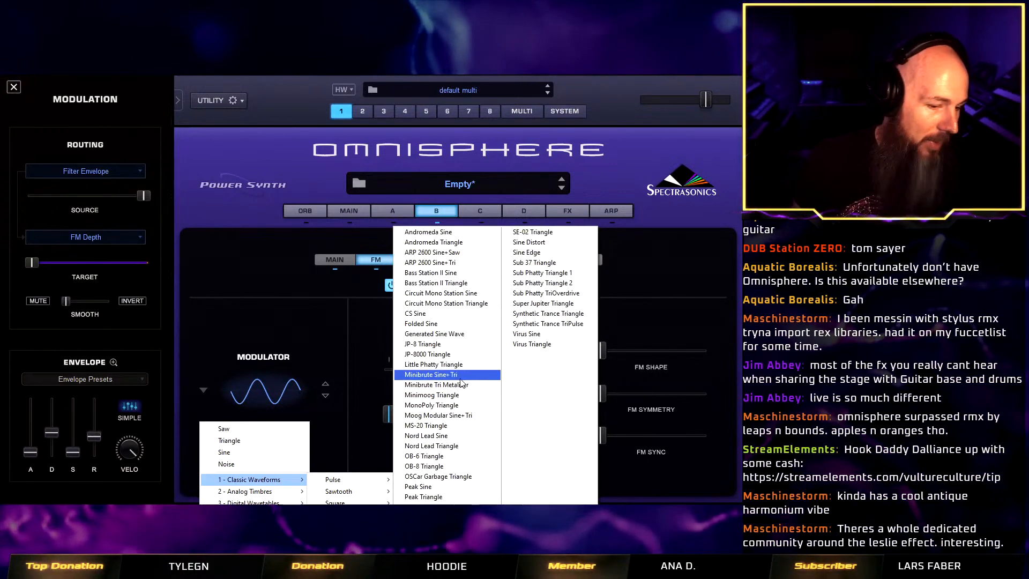
pyautogui.click(466, 405)
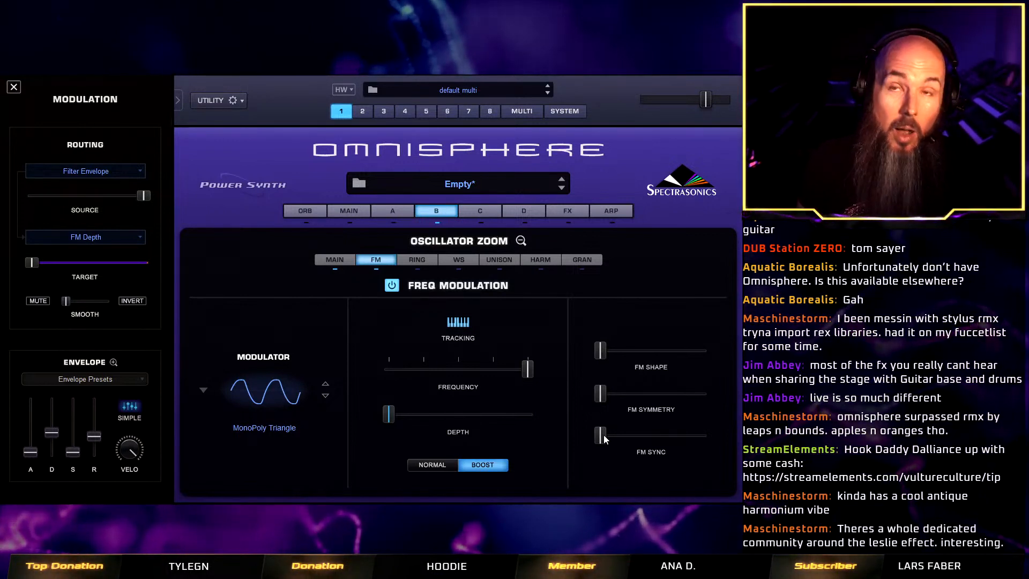
pyautogui.moveTo(604, 438); pyautogui.dragTo(562, 436)
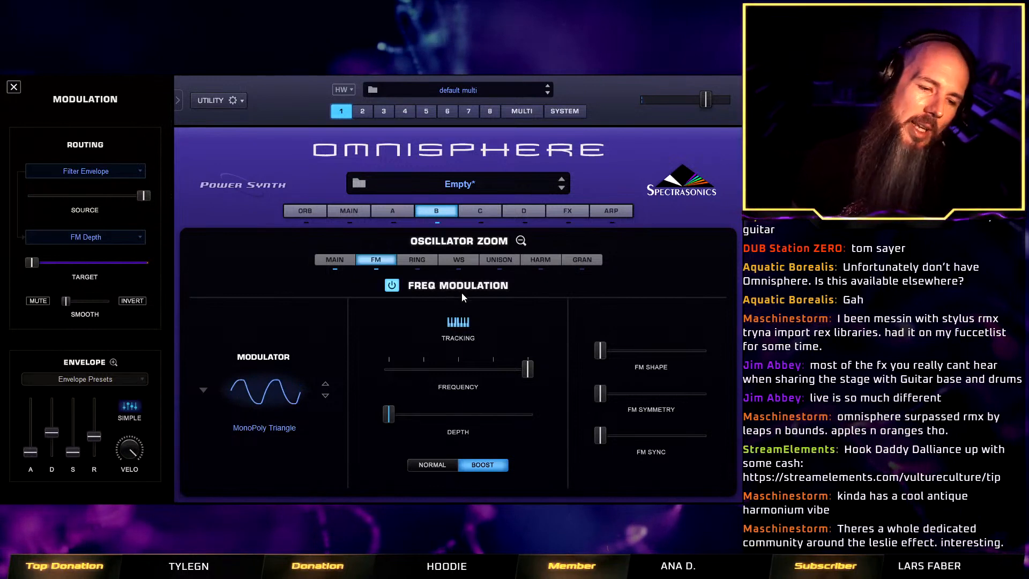
# Enable ring modulation on layer B with the Sine modulator and reduce its depth to a low amount.
pyautogui.click(417, 262)
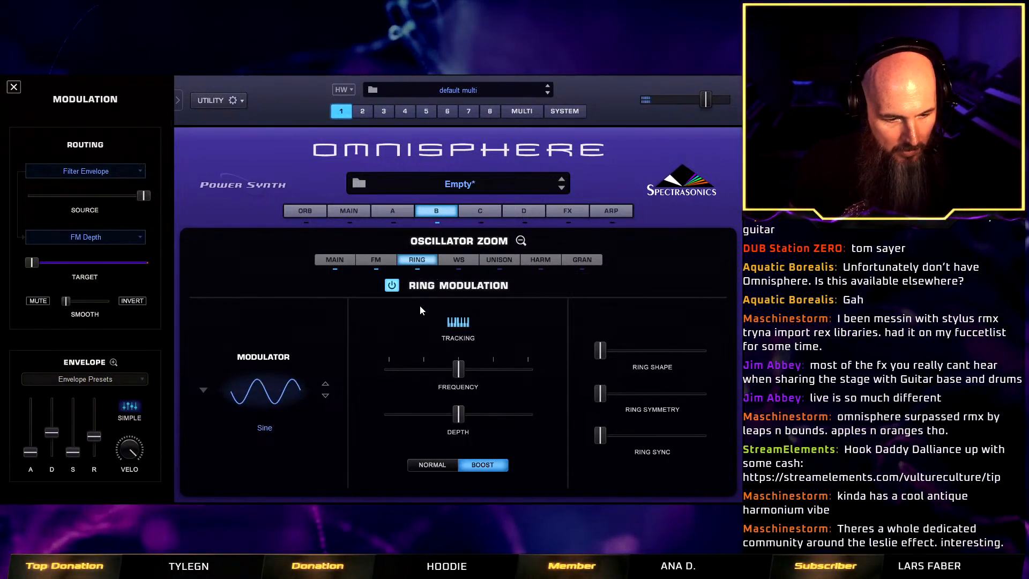
pyautogui.moveTo(461, 412); pyautogui.dragTo(366, 425)
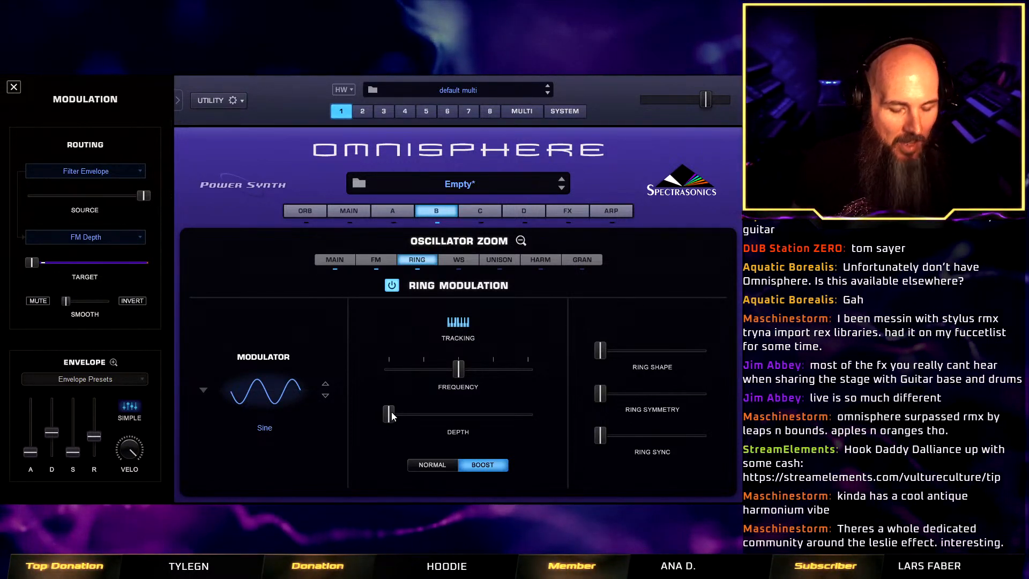
pyautogui.moveTo(391, 420); pyautogui.dragTo(409, 421)
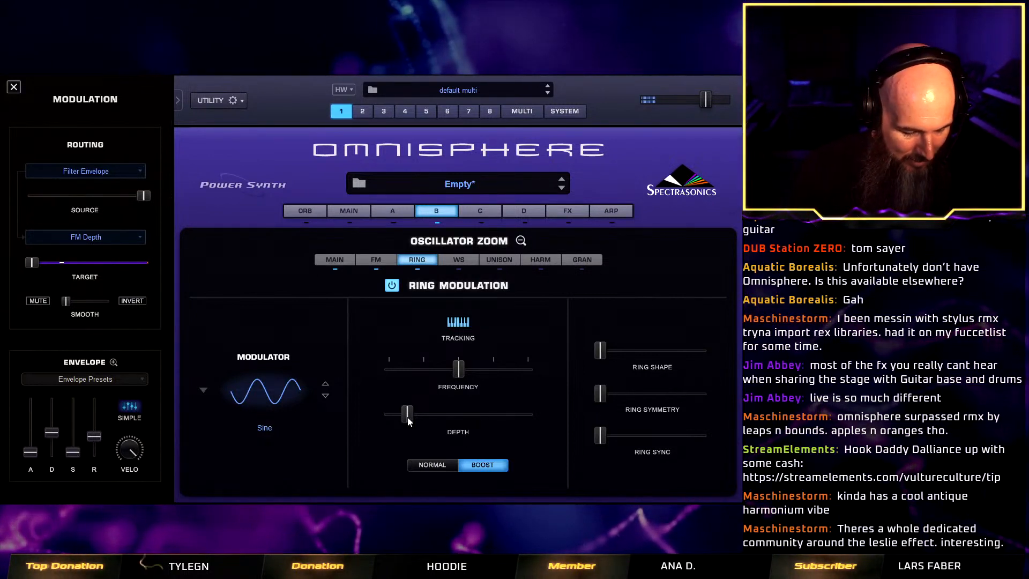
pyautogui.click(520, 240)
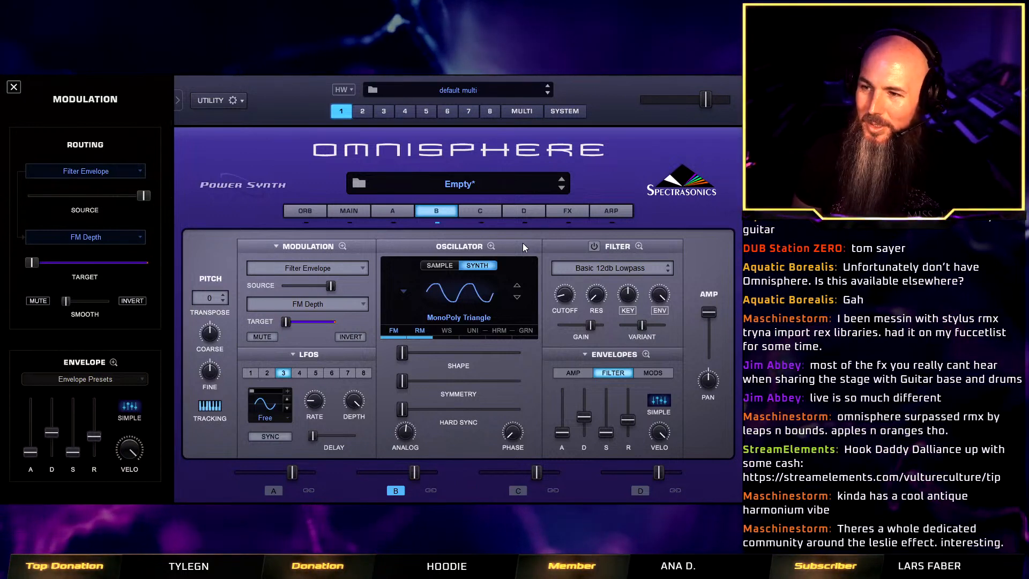
# Enable layer B's waveshaper and raise the crusher's Bit Crush slightly.
pyautogui.click(446, 331)
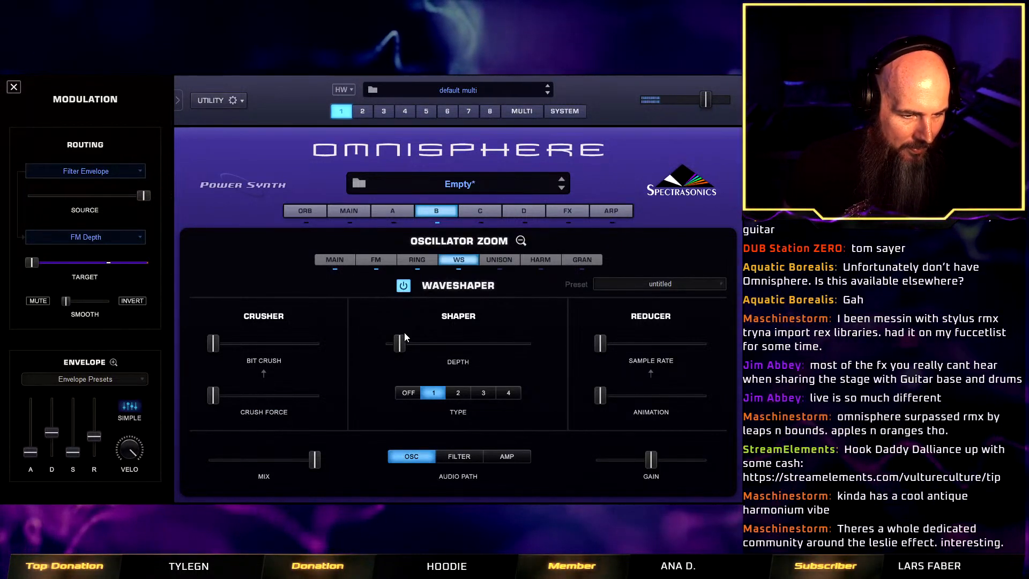
pyautogui.click(403, 285)
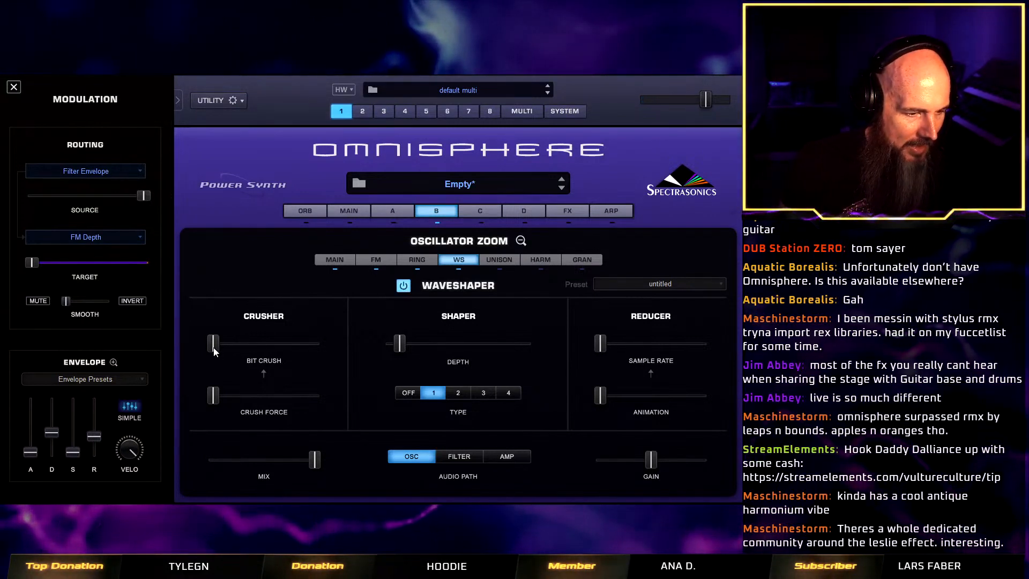
pyautogui.moveTo(213, 344); pyautogui.dragTo(237, 345)
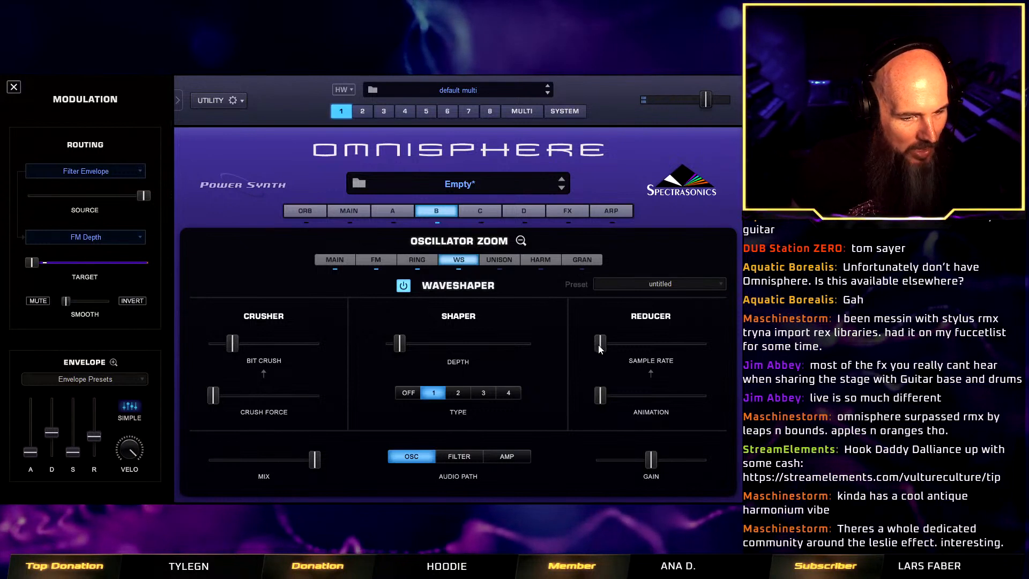
# Raise the waveshaper reducer's sample rate to about 0.2 and its animation to about the midpoint.
pyautogui.moveTo(599, 345); pyautogui.dragTo(621, 352)
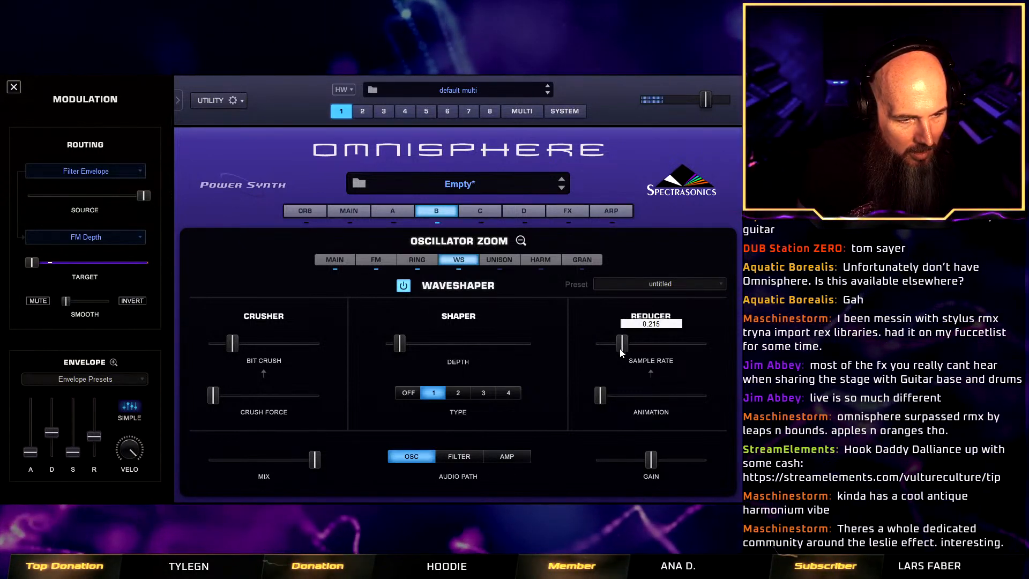
pyautogui.click(600, 397)
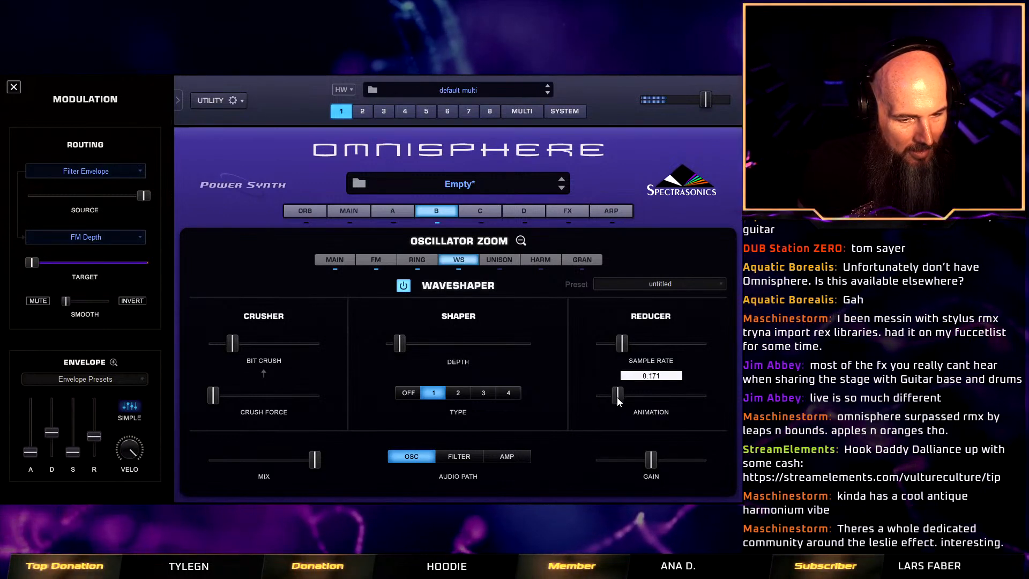
pyautogui.moveTo(600, 396); pyautogui.dragTo(657, 400)
pyautogui.moveTo(622, 345); pyautogui.dragTo(622, 349)
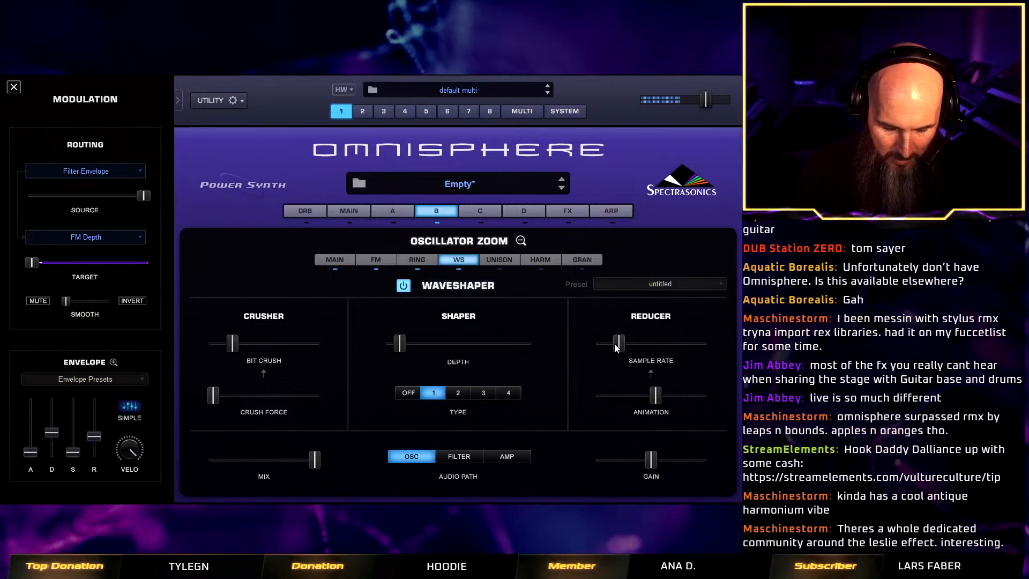
# Set layer B's waveshaper type to Off, leave the waveshaper enabled, and return to the main oscillator view.
pyautogui.click(409, 393)
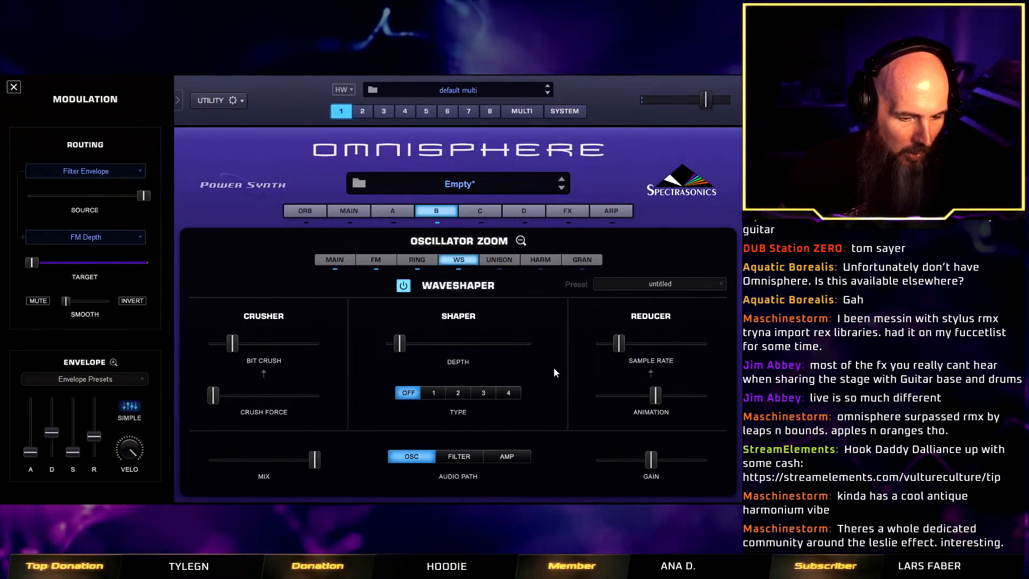
pyautogui.click(403, 286)
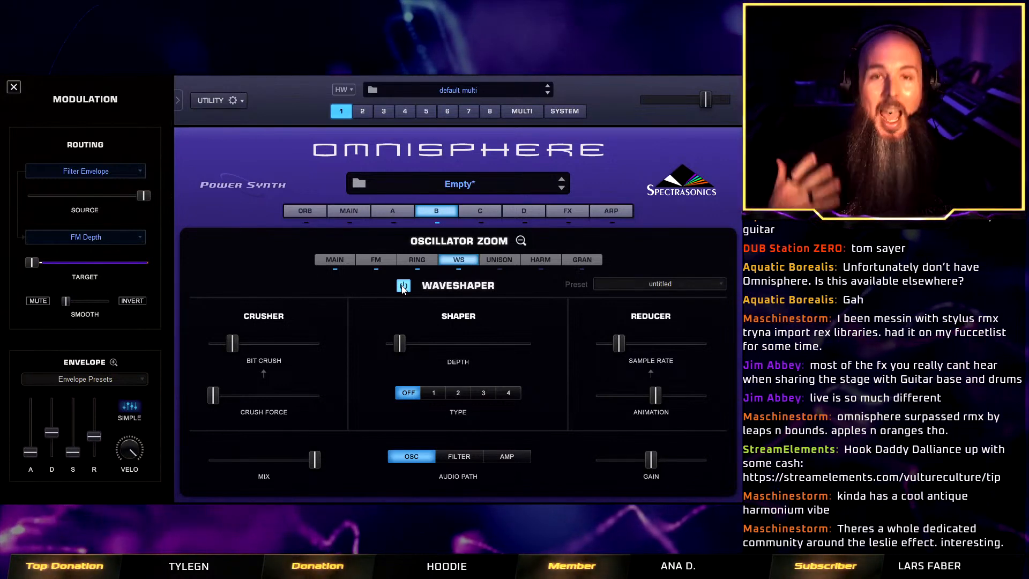
pyautogui.click(521, 241)
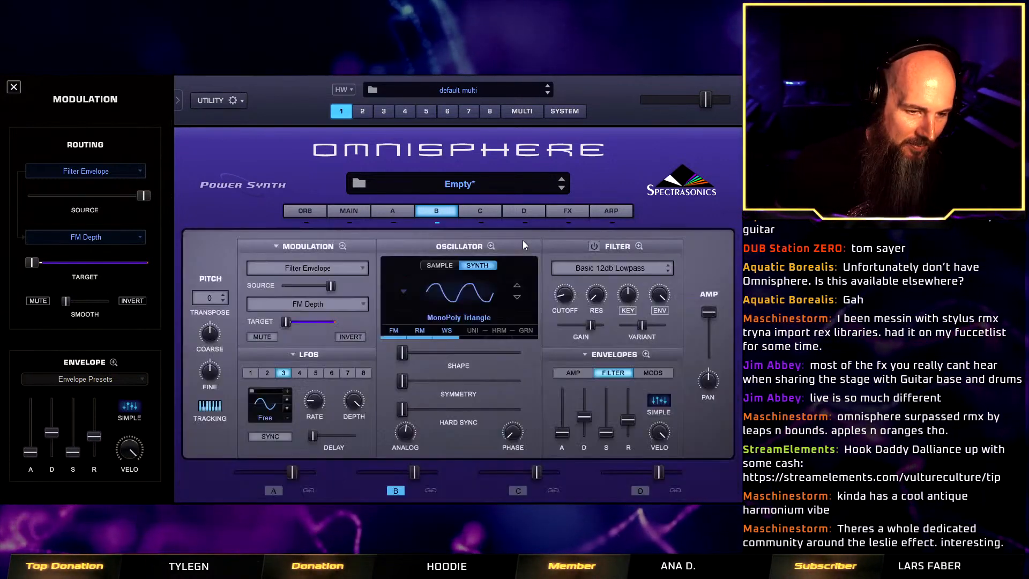
# Lower layer B's mix level slightly to balance it against layer A's Twisted Bamboo soundsource.
pyautogui.click(392, 222)
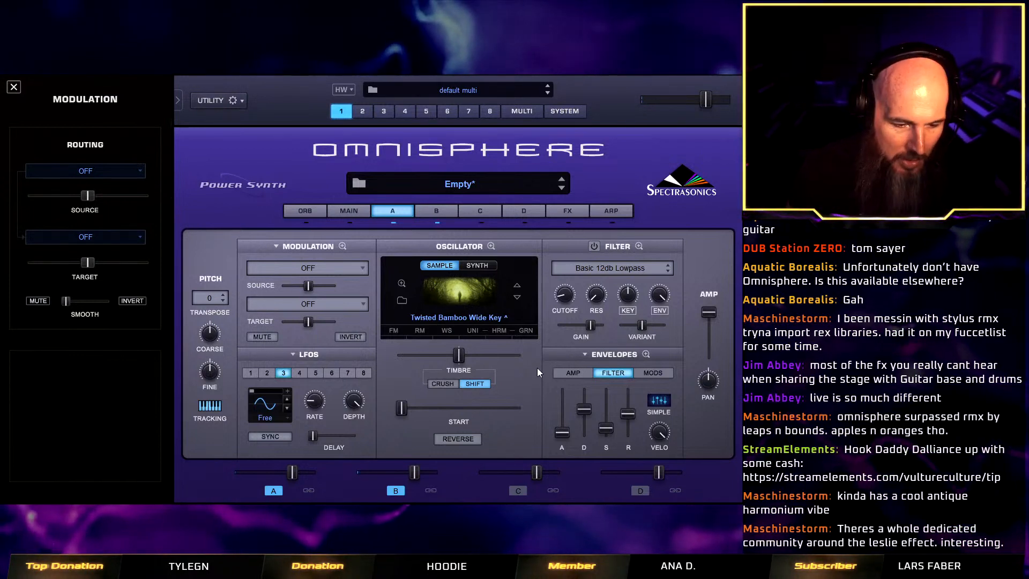
pyautogui.moveTo(416, 472); pyautogui.dragTo(407, 469)
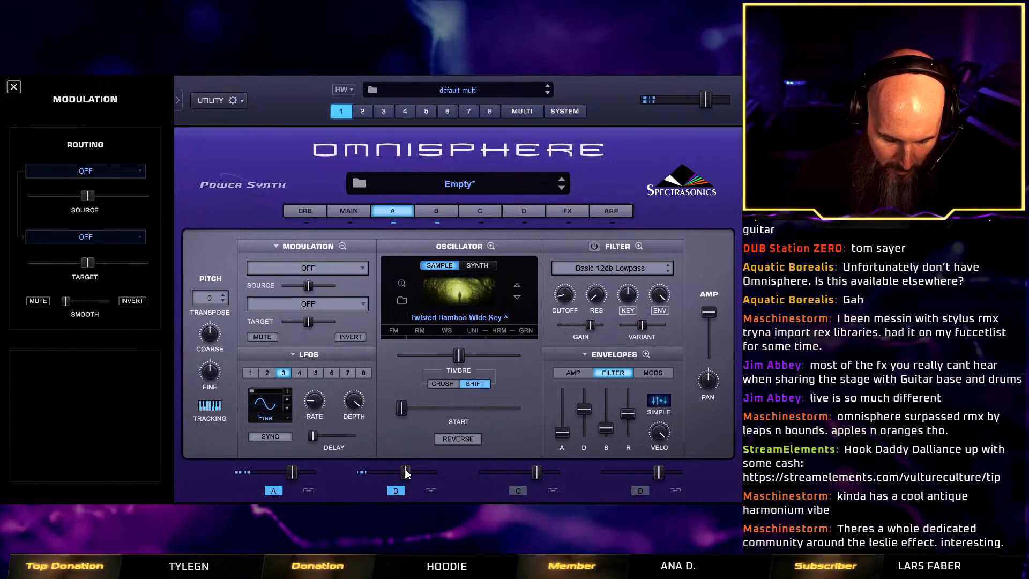
pyautogui.moveTo(406, 470); pyautogui.dragTo(410, 474)
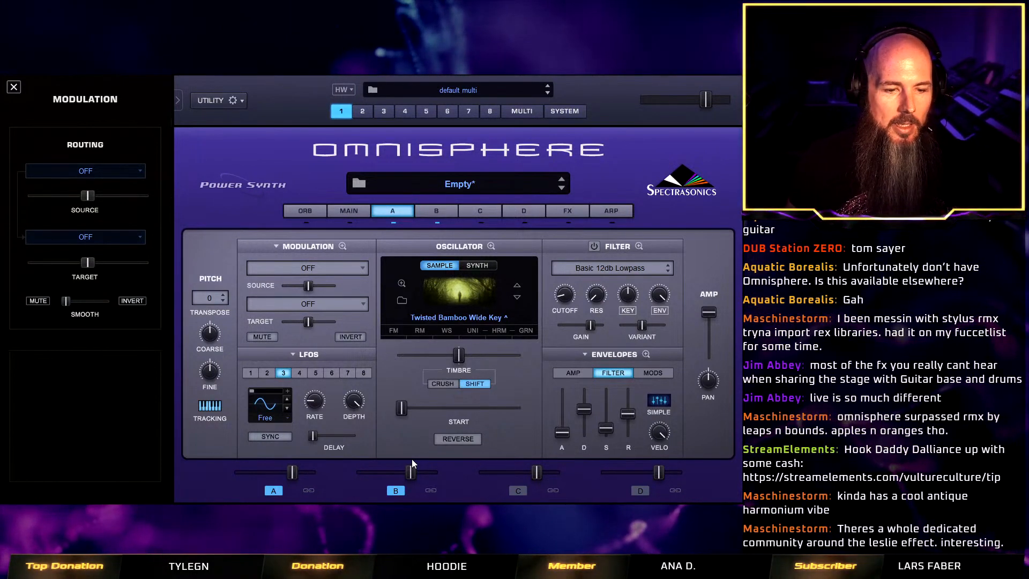
pyautogui.click(437, 211)
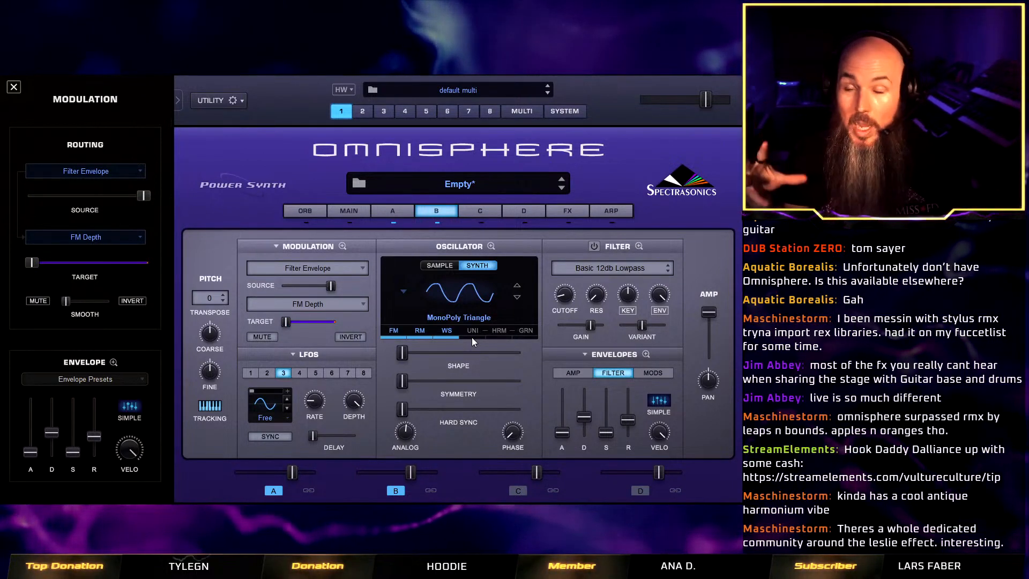
# Add the Twisted Root effect from Sonic Extensions to the first slot of the common effects rack.
pyautogui.click(565, 210)
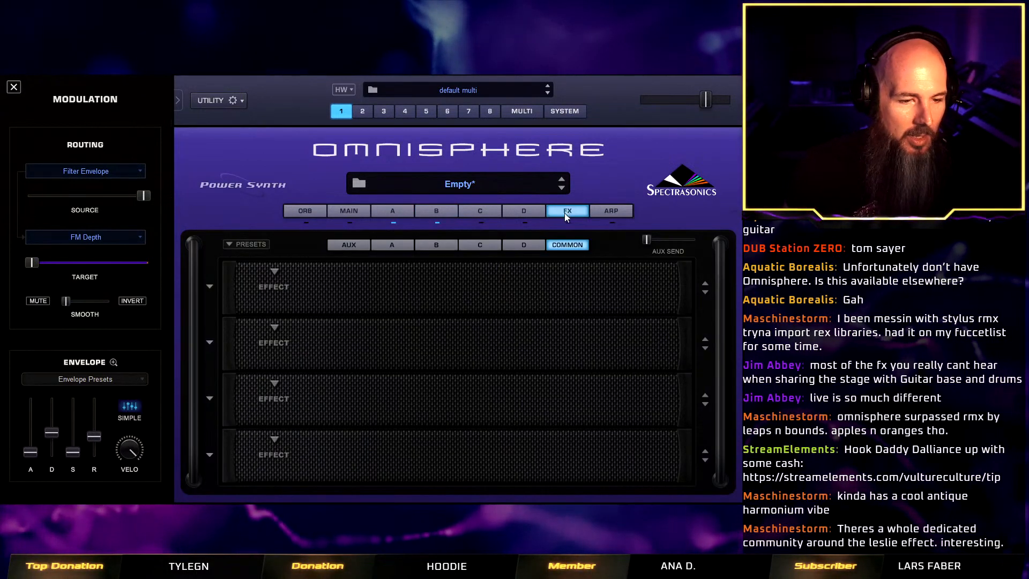
pyautogui.click(261, 274)
pyautogui.moveTo(337, 380)
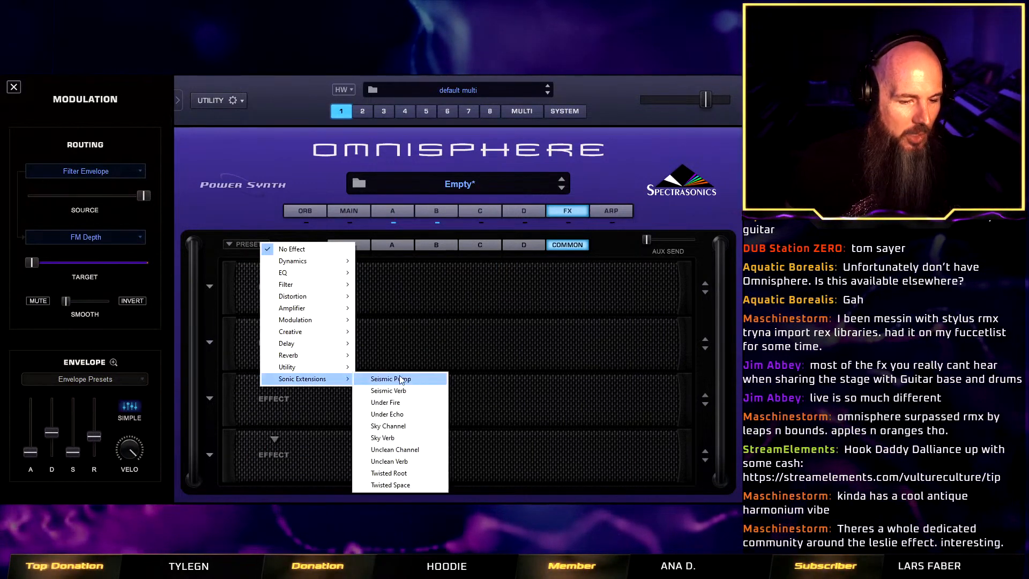
pyautogui.click(420, 470)
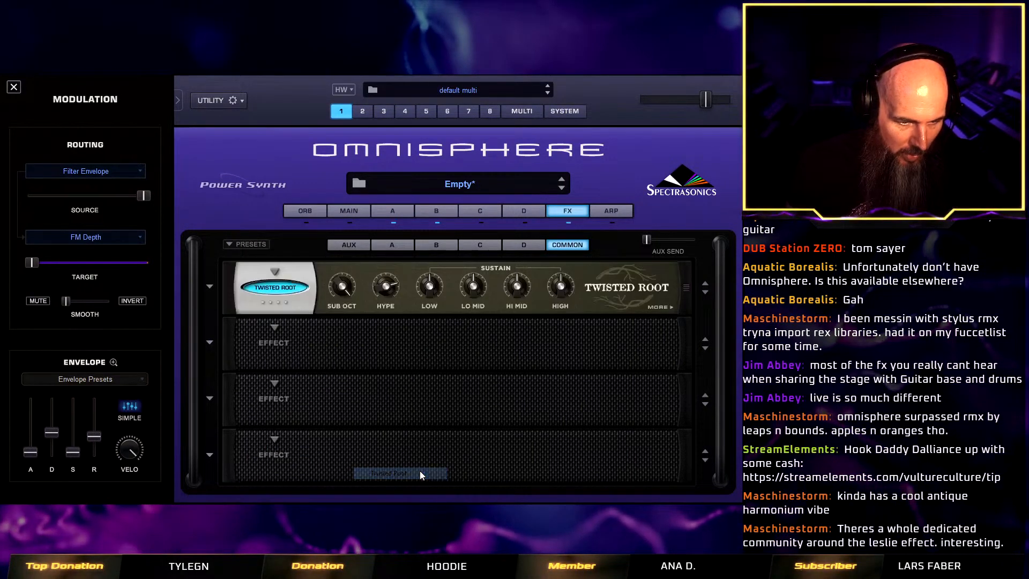
# Audition the Hi-Fi preset on the Twisted Root effect and load the Lo Cut preset instead.
pyautogui.click(210, 285)
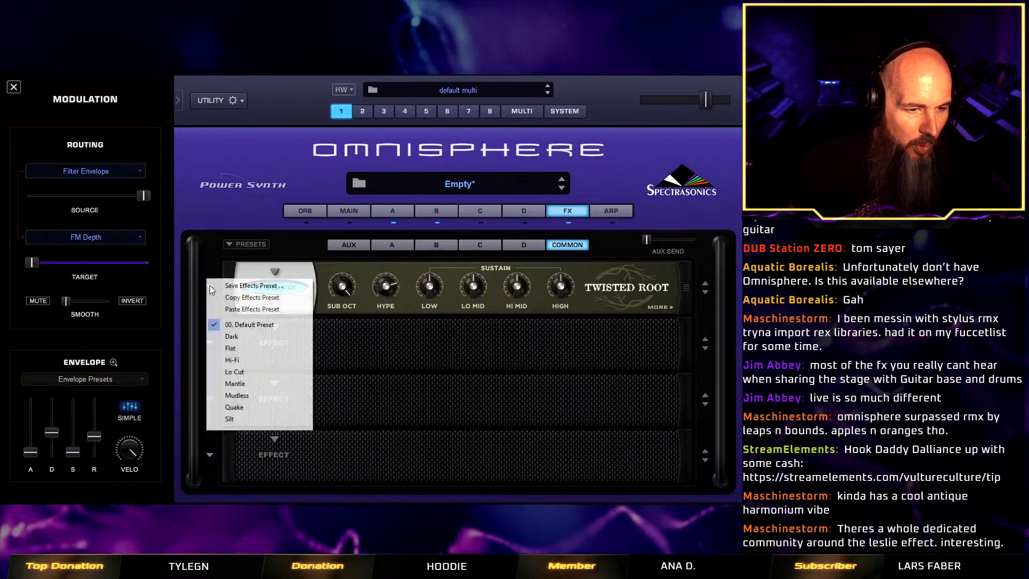
pyautogui.click(269, 359)
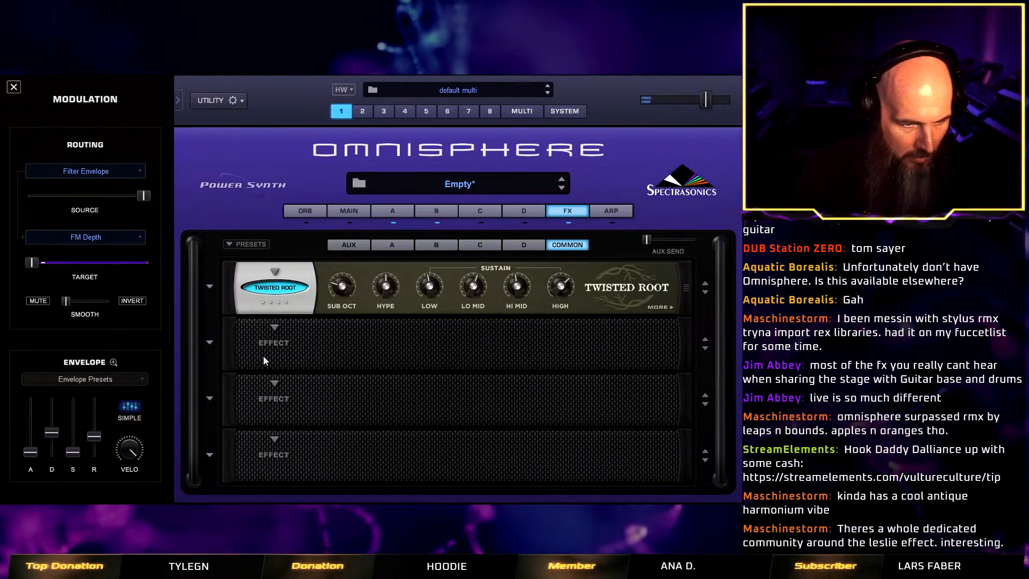
pyautogui.click(207, 290)
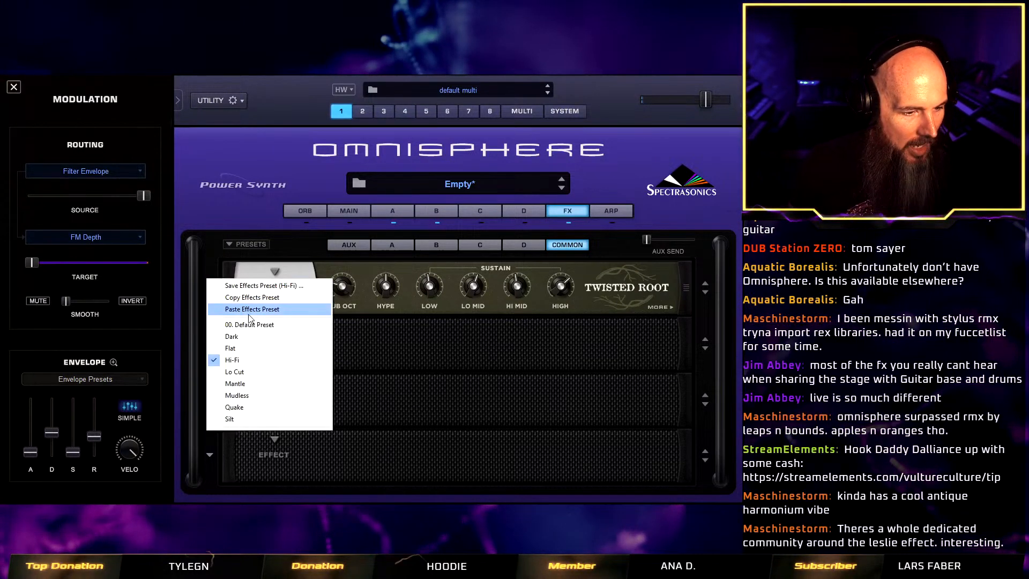
pyautogui.click(260, 374)
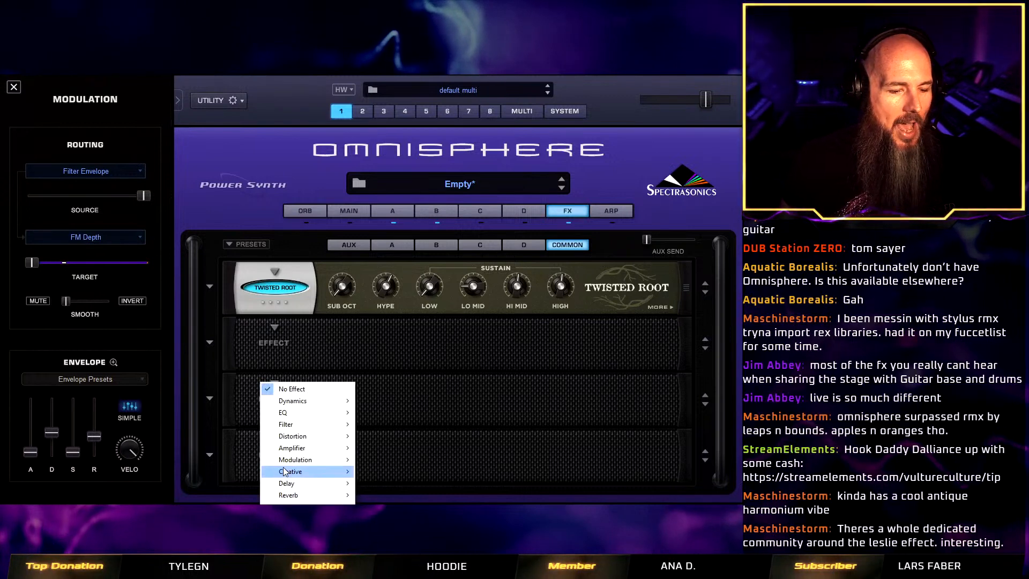
# Add the Twisted Space effect to the fourth common effects slot and load its Infinite Liquid preset.
pyautogui.moveTo(285, 471)
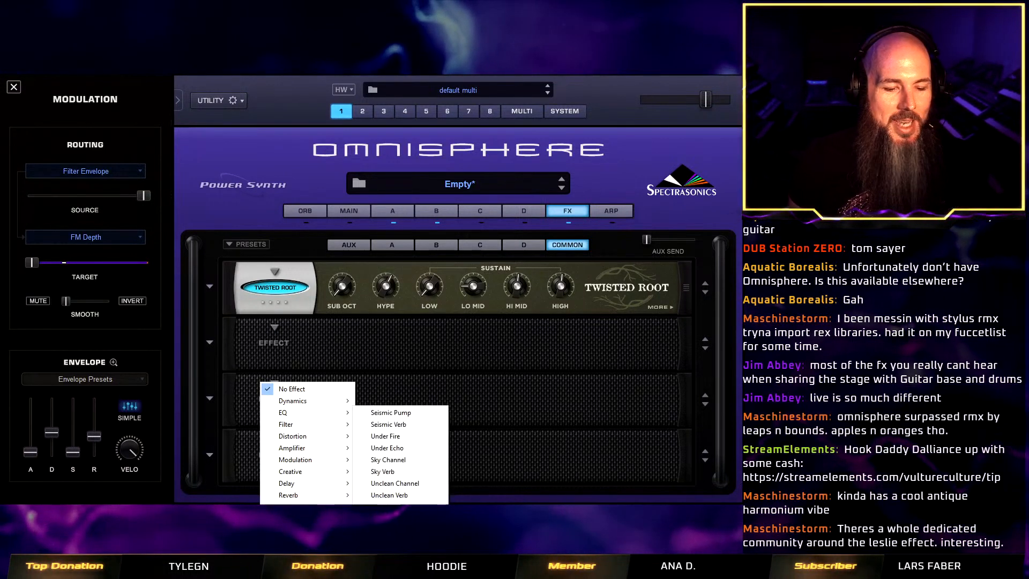
pyautogui.click(390, 519)
pyautogui.click(209, 455)
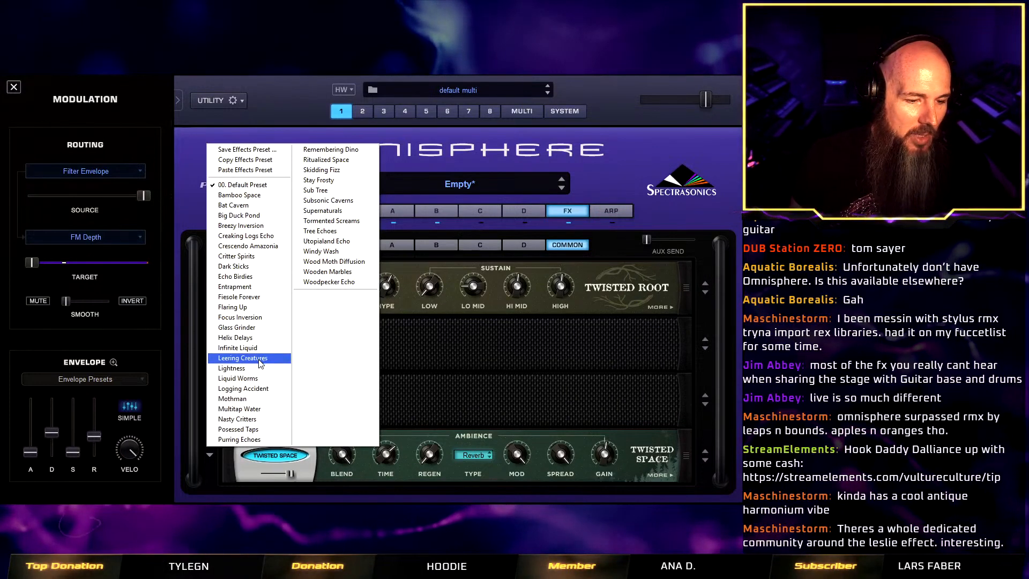
pyautogui.click(262, 345)
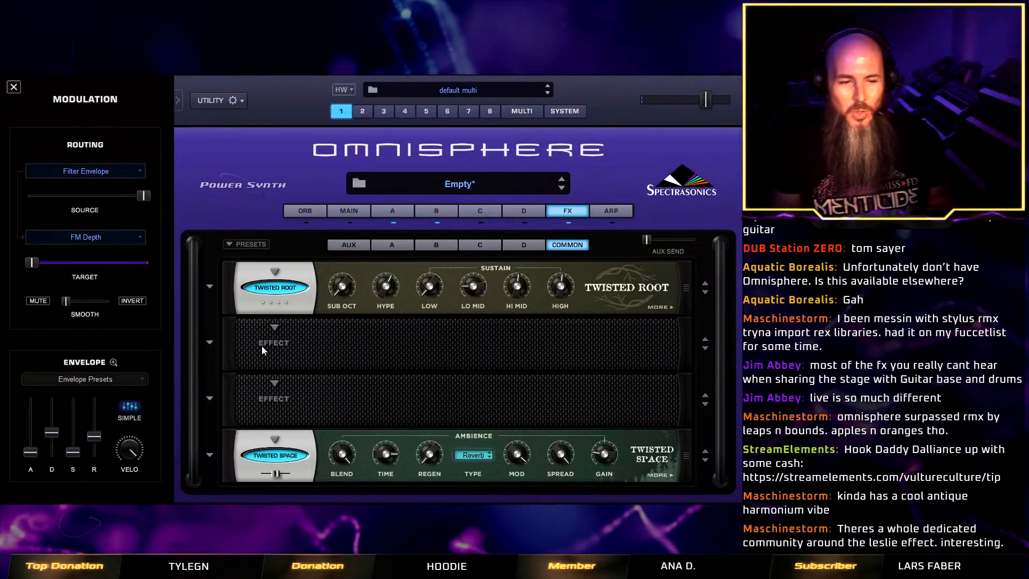
# Load the Dark preset on the Twisted Root effect in the common rack.
pyautogui.click(274, 272)
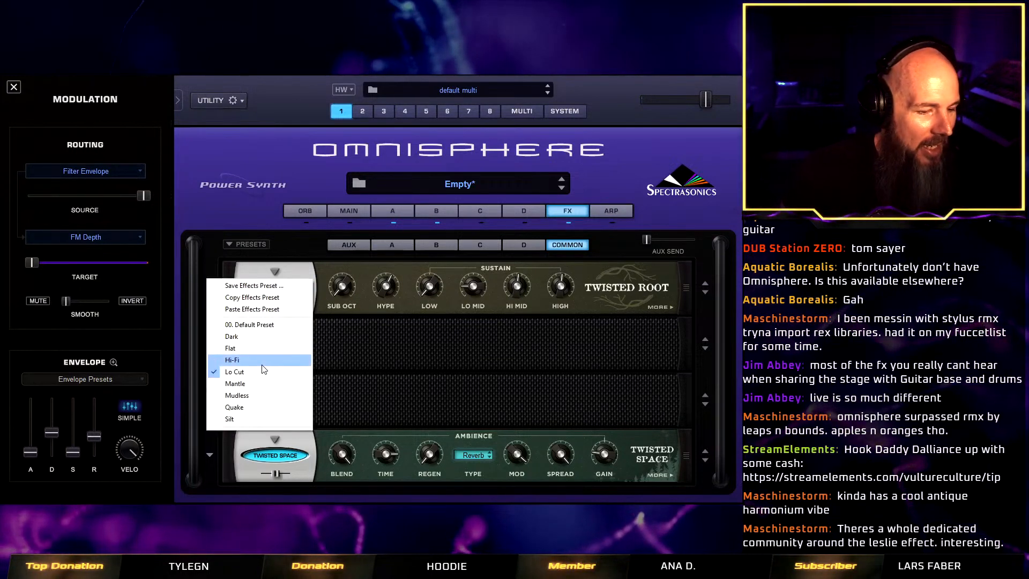
pyautogui.click(260, 336)
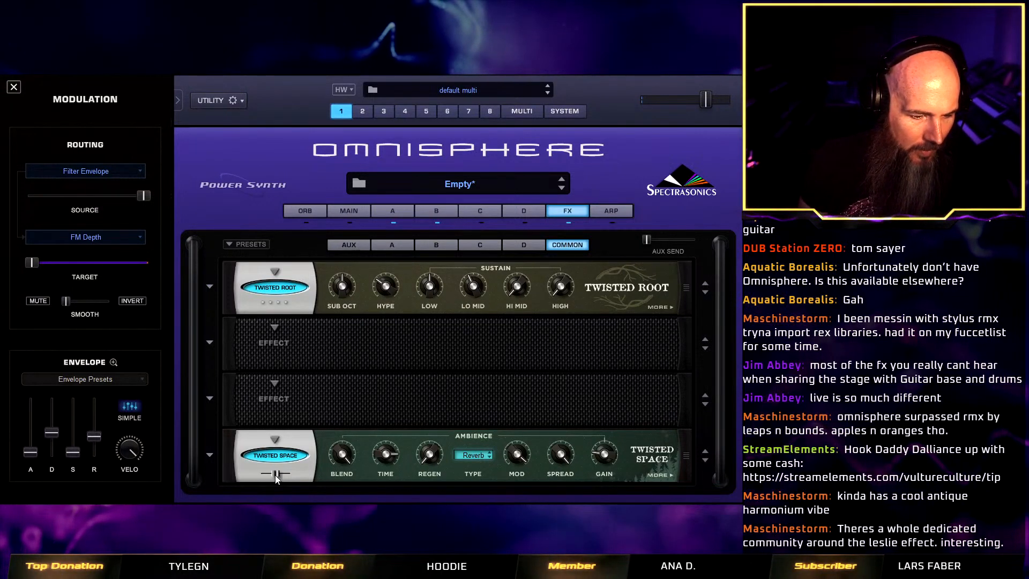
# Raise the Twisted Space effect's mix to nearly full, lower its Hi Cut and raise its Sub Oct.
pyautogui.moveTo(275, 473); pyautogui.dragTo(290, 473)
pyautogui.click(665, 472)
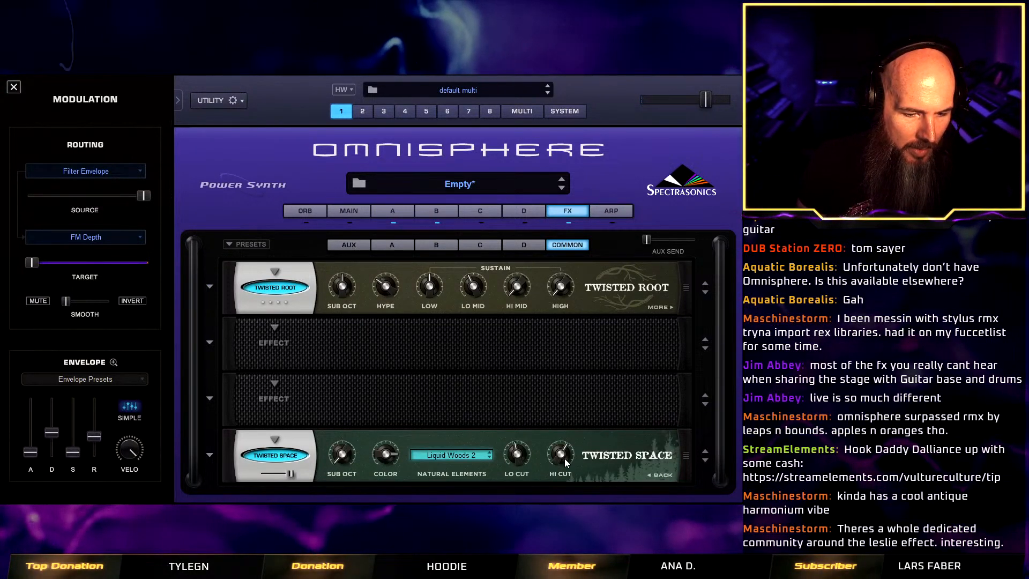
pyautogui.moveTo(561, 455); pyautogui.dragTo(515, 503)
pyautogui.click(661, 476)
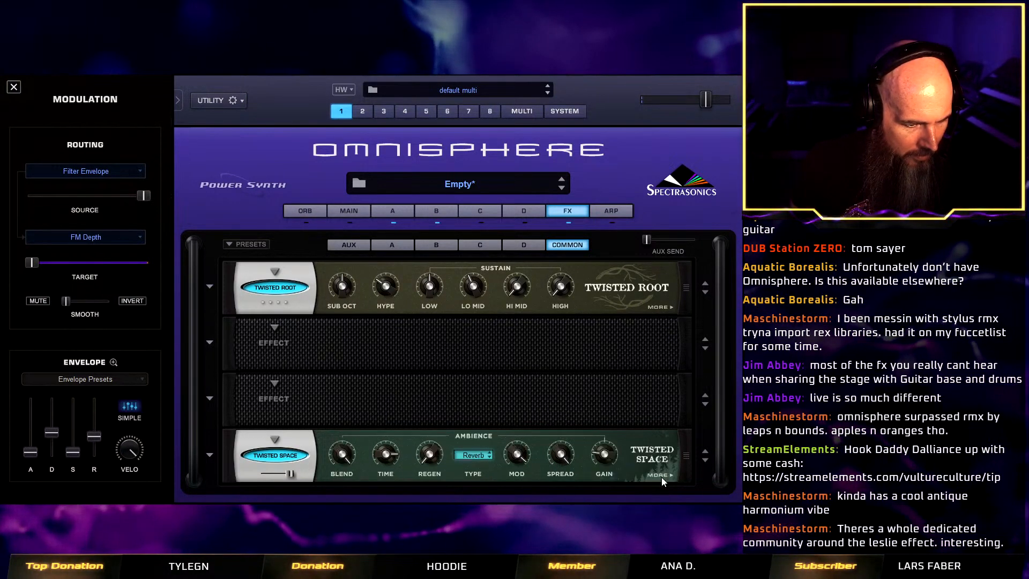
pyautogui.click(660, 475)
pyautogui.moveTo(347, 456); pyautogui.dragTo(353, 420)
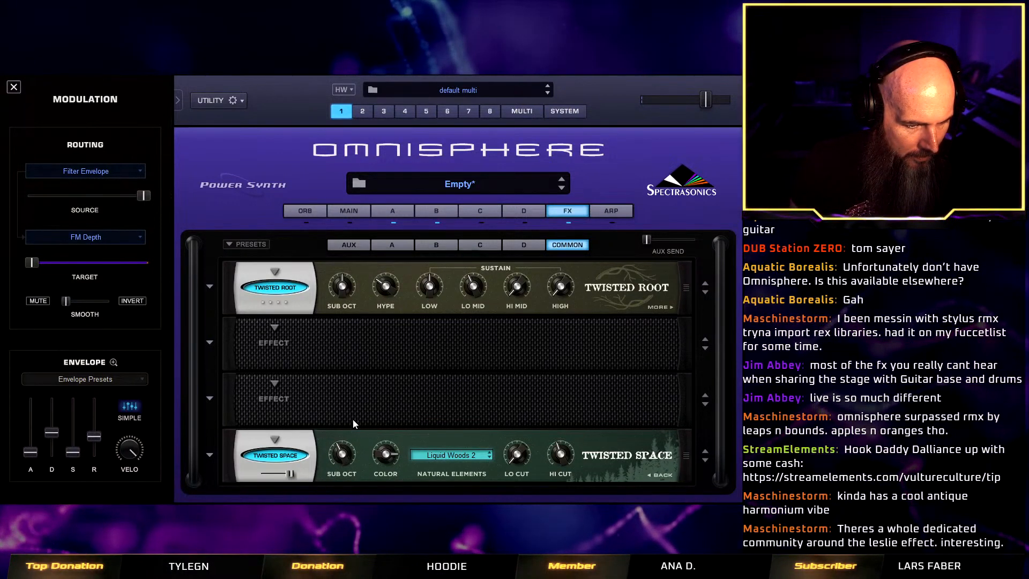
# Raise the Twisted Space effect's Regen and set its Hi Cut to about 1876 Hz.
pyautogui.click(651, 478)
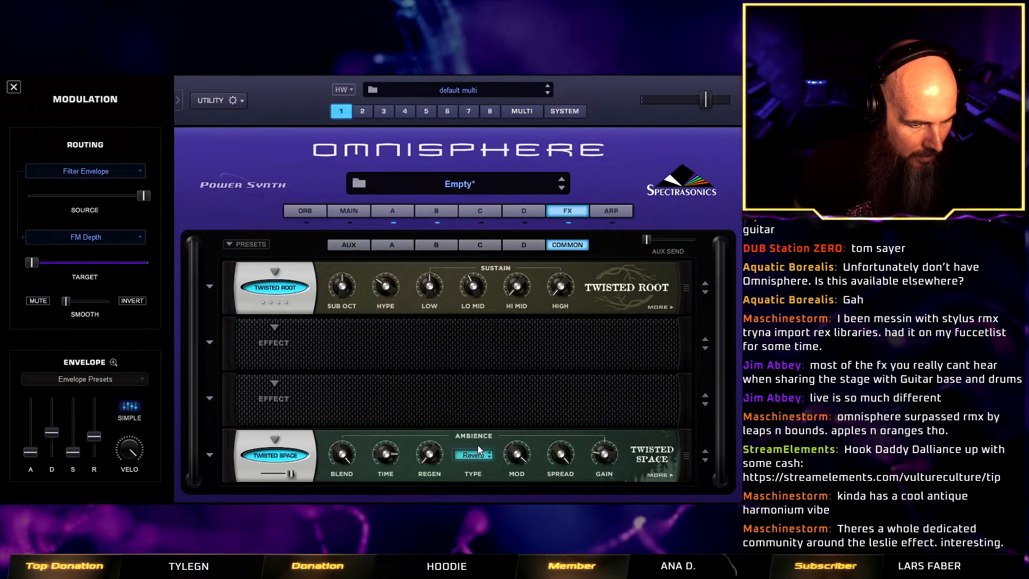
pyautogui.moveTo(426, 451); pyautogui.dragTo(439, 384)
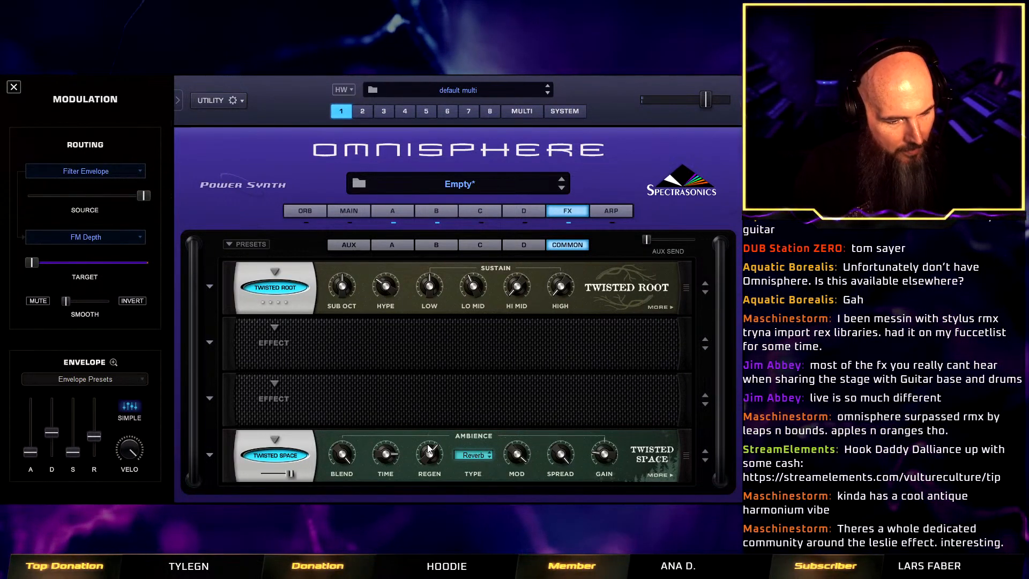
pyautogui.click(660, 475)
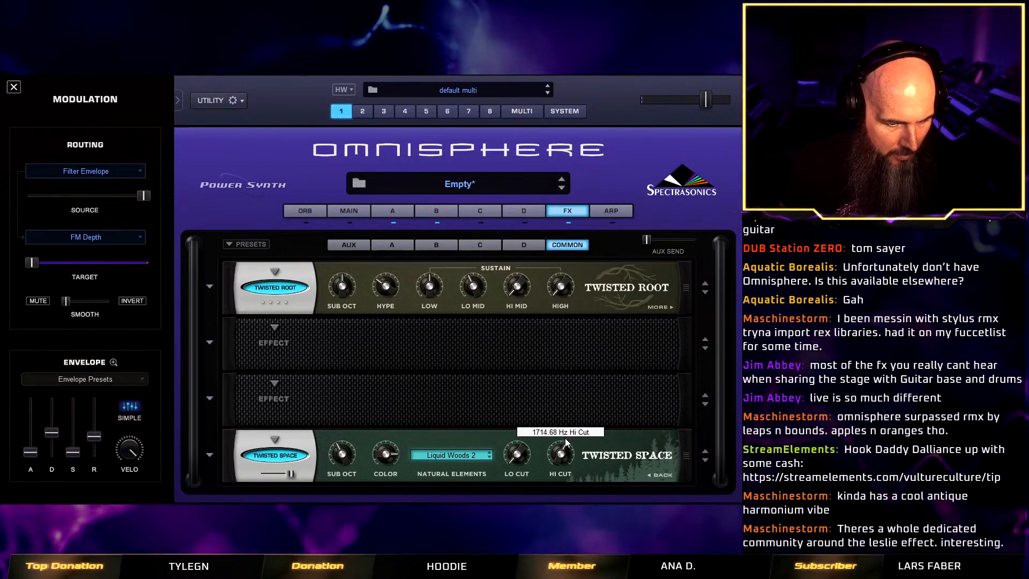
pyautogui.moveTo(565, 438); pyautogui.dragTo(568, 439)
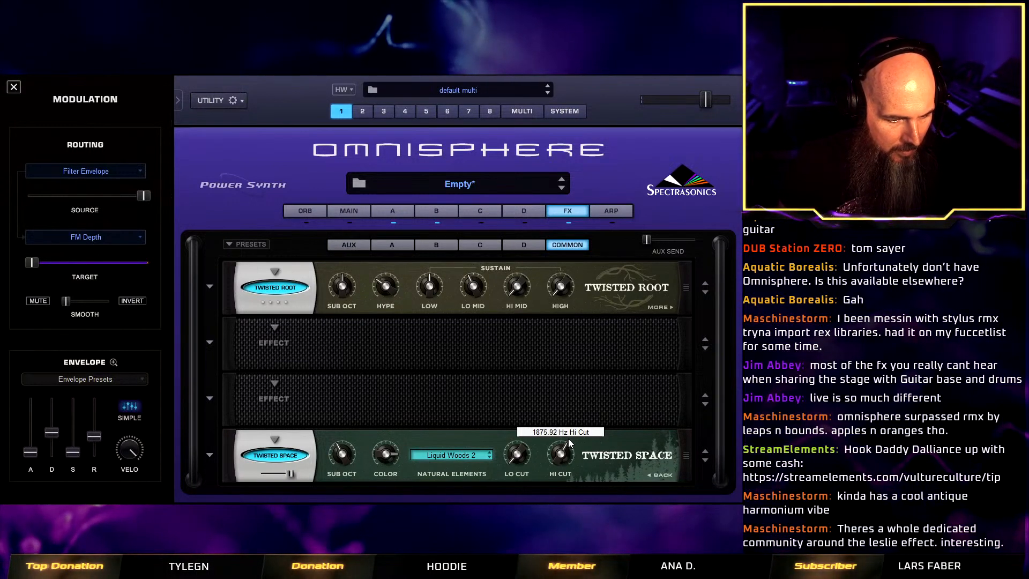
pyautogui.click(668, 481)
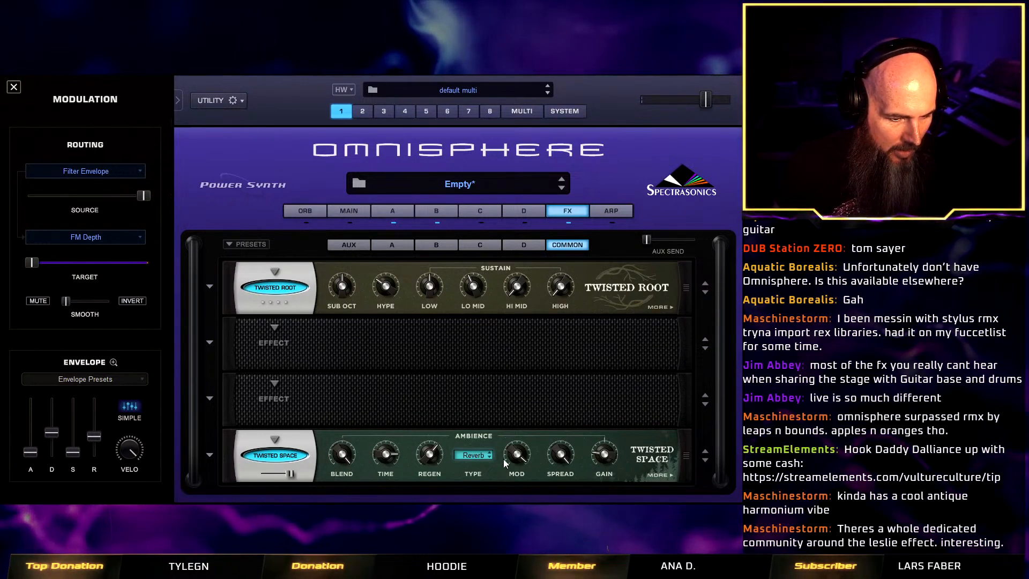
# Reduce the Twisted Space effect's mix to around the middle of its range.
pyautogui.moveTo(291, 471)
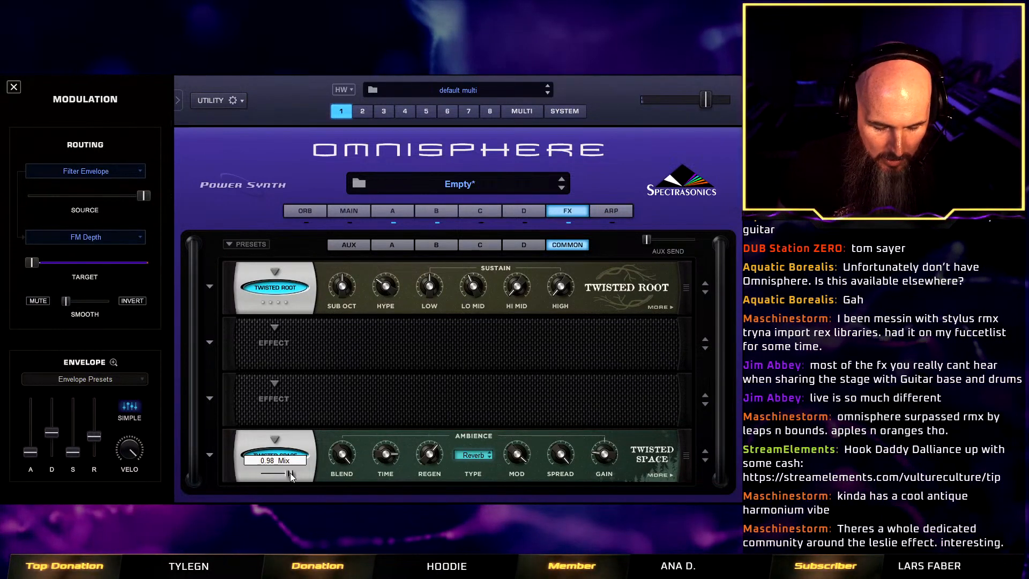
pyautogui.moveTo(290, 473); pyautogui.dragTo(287, 474)
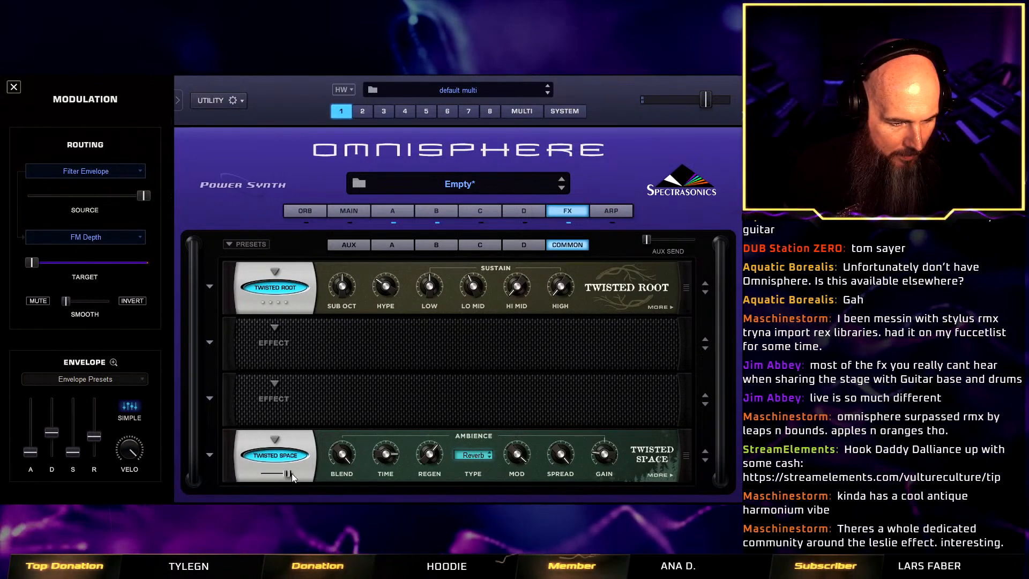
pyautogui.moveTo(292, 474); pyautogui.dragTo(277, 476)
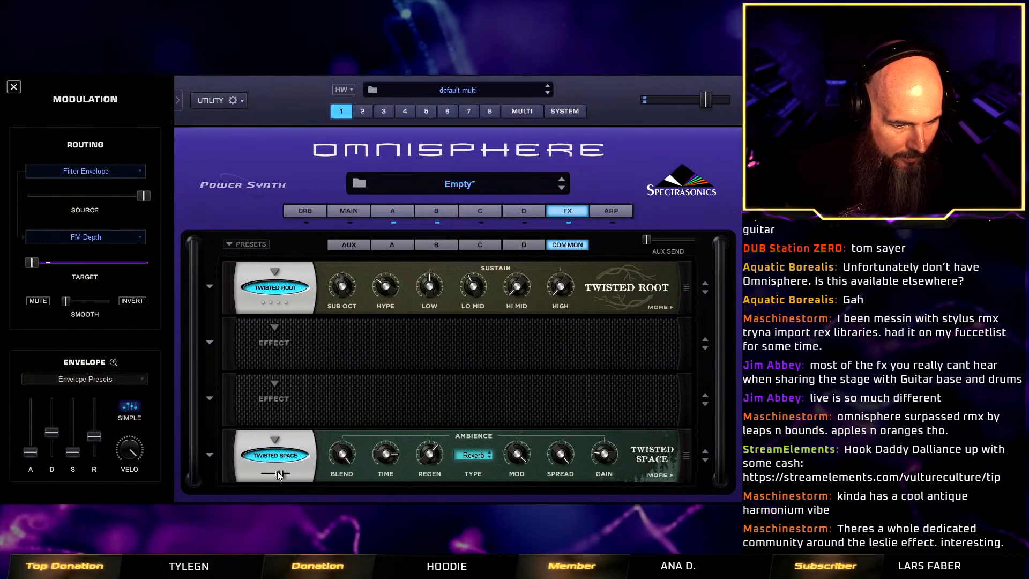
# Add an Analog Chorus to the second slot of layer B's effects rack.
pyautogui.click(437, 215)
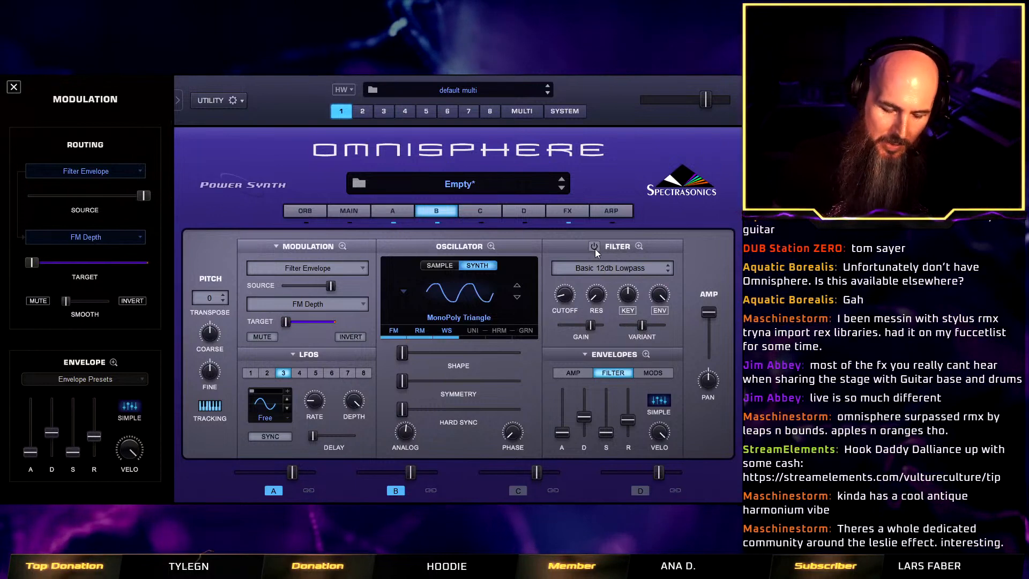
pyautogui.click(569, 213)
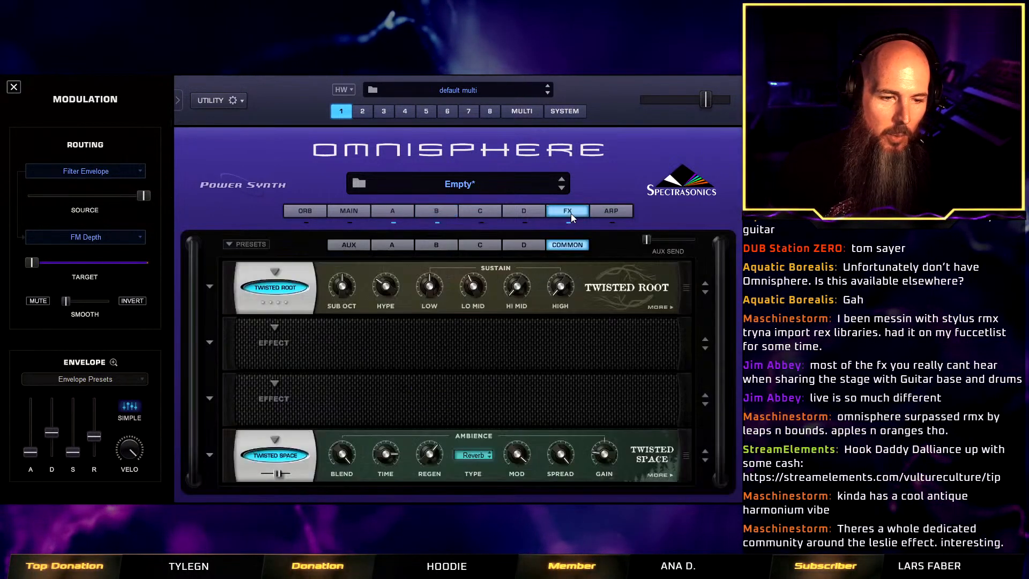
pyautogui.click(434, 242)
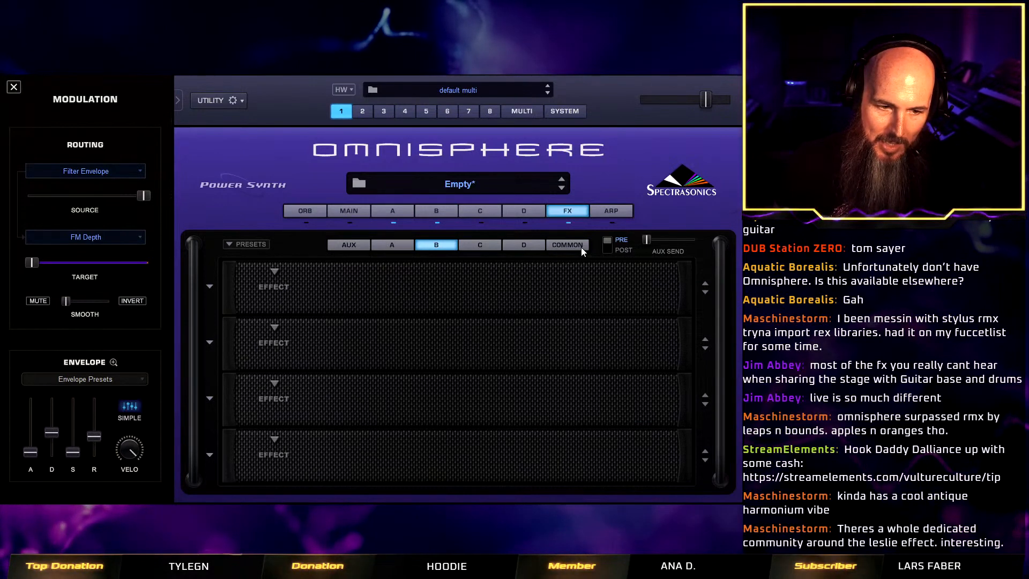
pyautogui.click(273, 320)
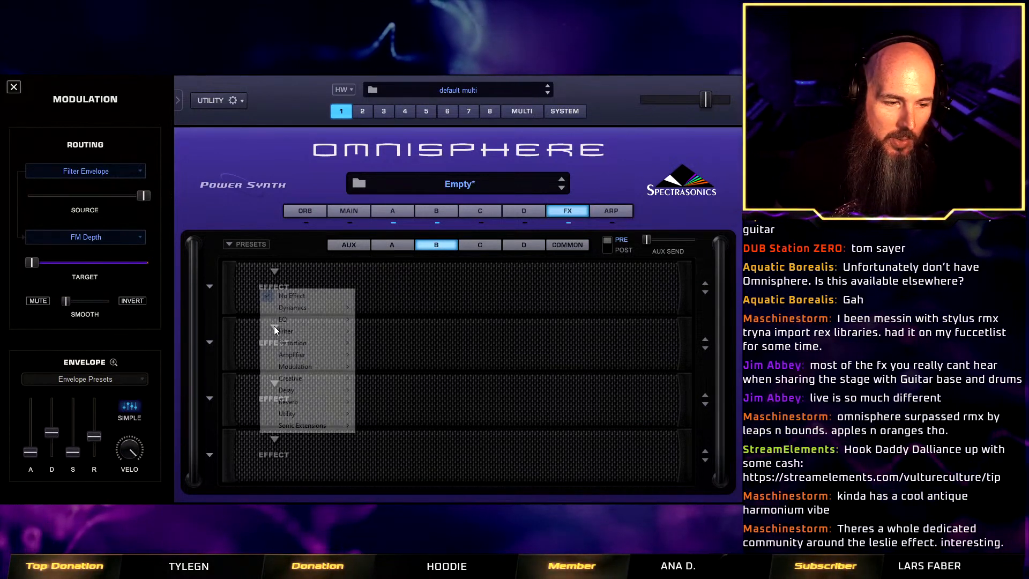
pyautogui.moveTo(343, 366)
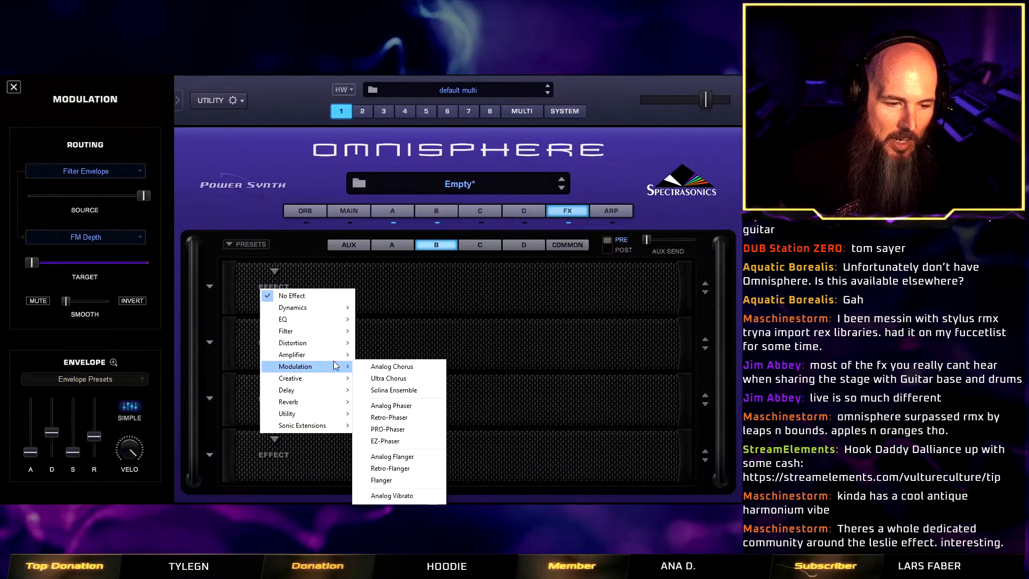
pyautogui.click(384, 365)
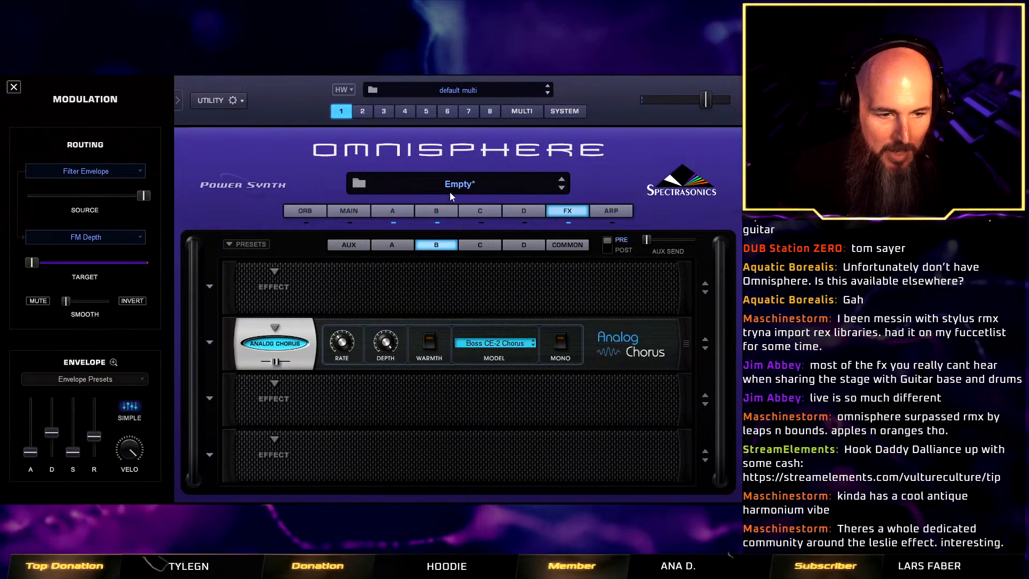
# Lengthen the release of layer B's amp envelope slightly.
pyautogui.click(438, 210)
pyautogui.click(575, 376)
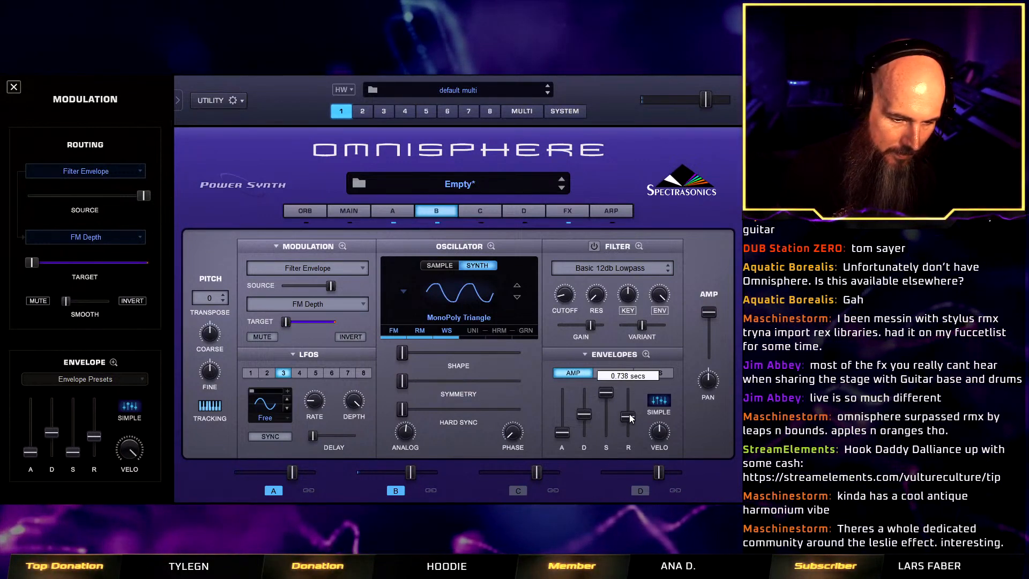
pyautogui.moveTo(633, 411); pyautogui.dragTo(630, 413)
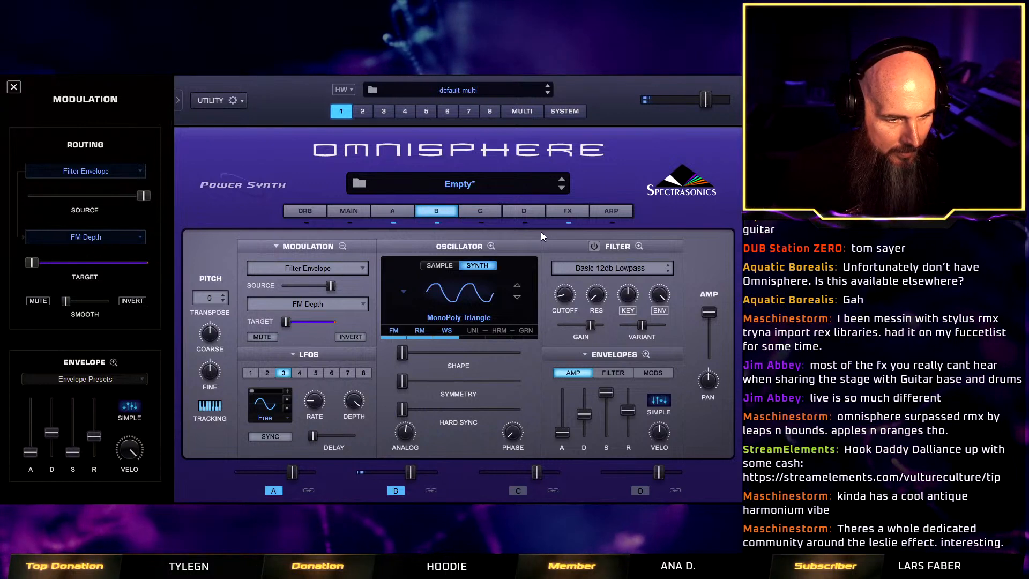
# Try a high Hype setting on the common rack's Twisted Root effect, reduce it again, and raise the Sub Oct amount.
pyautogui.click(568, 215)
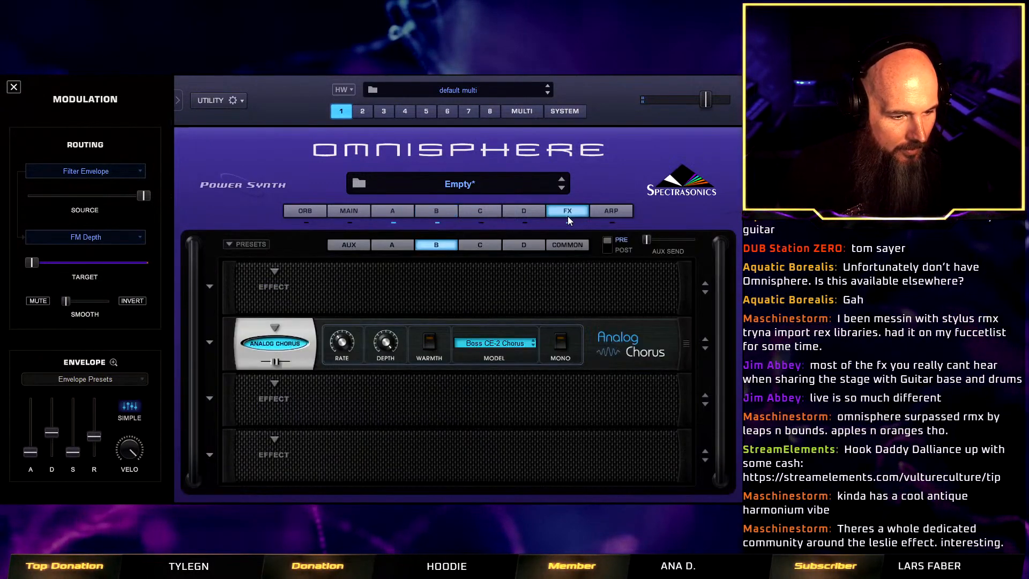
pyautogui.click(556, 246)
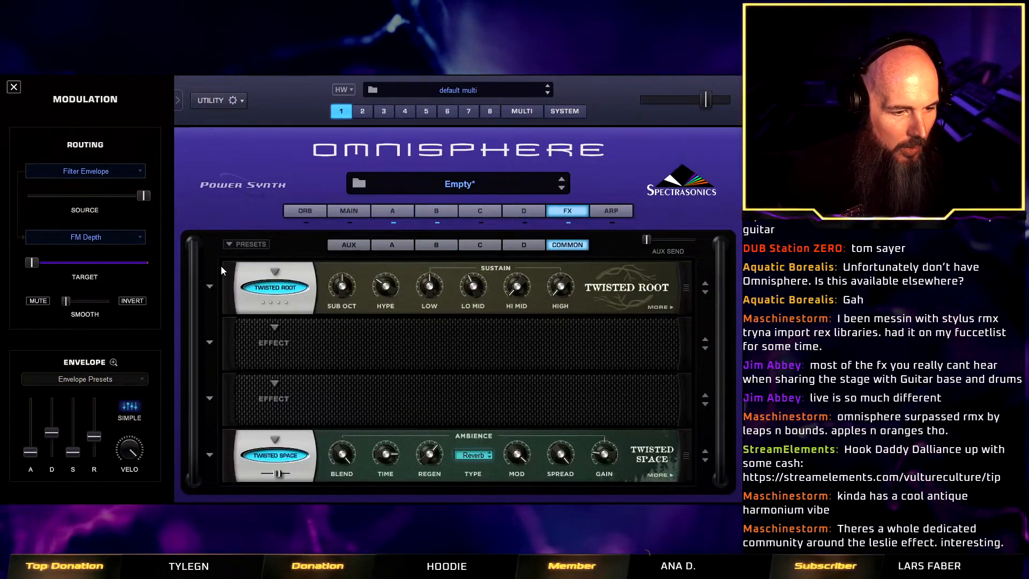
pyautogui.moveTo(226, 283)
pyautogui.mouseDown()
pyautogui.moveTo(220, 331)
pyautogui.moveTo(226, 285)
pyautogui.mouseUp()
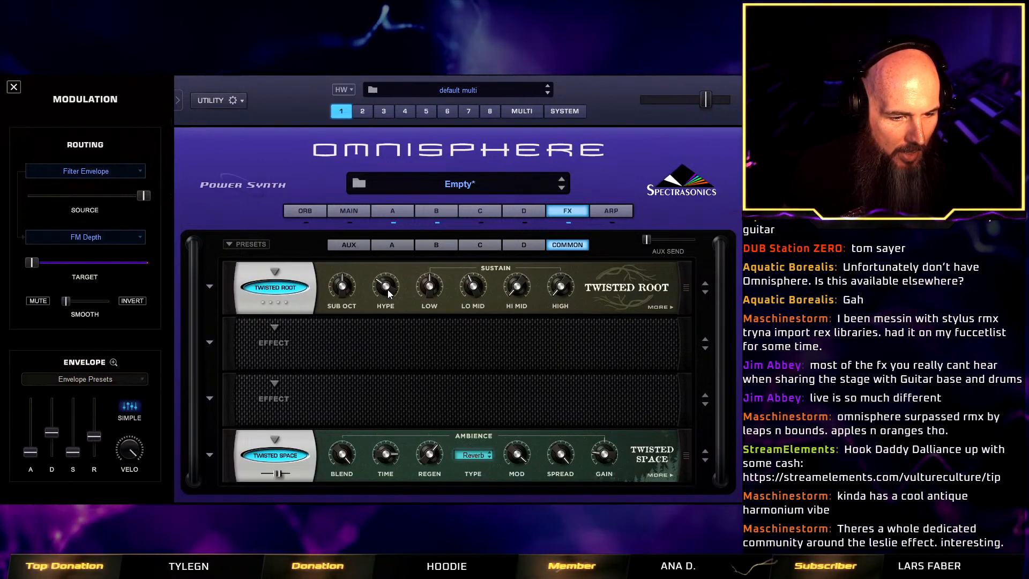
pyautogui.moveTo(388, 289); pyautogui.dragTo(399, 198)
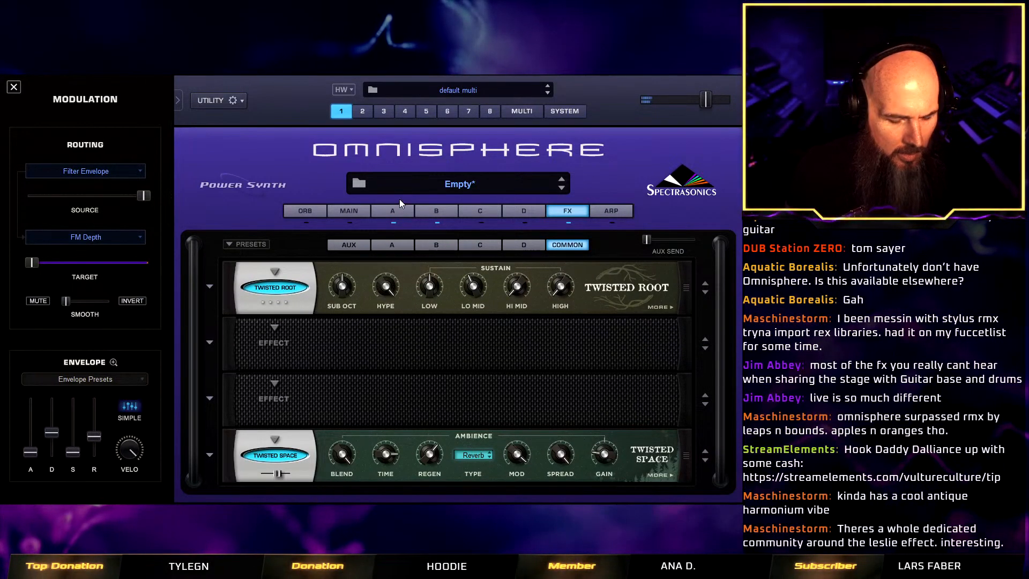
pyautogui.moveTo(384, 286); pyautogui.dragTo(383, 351)
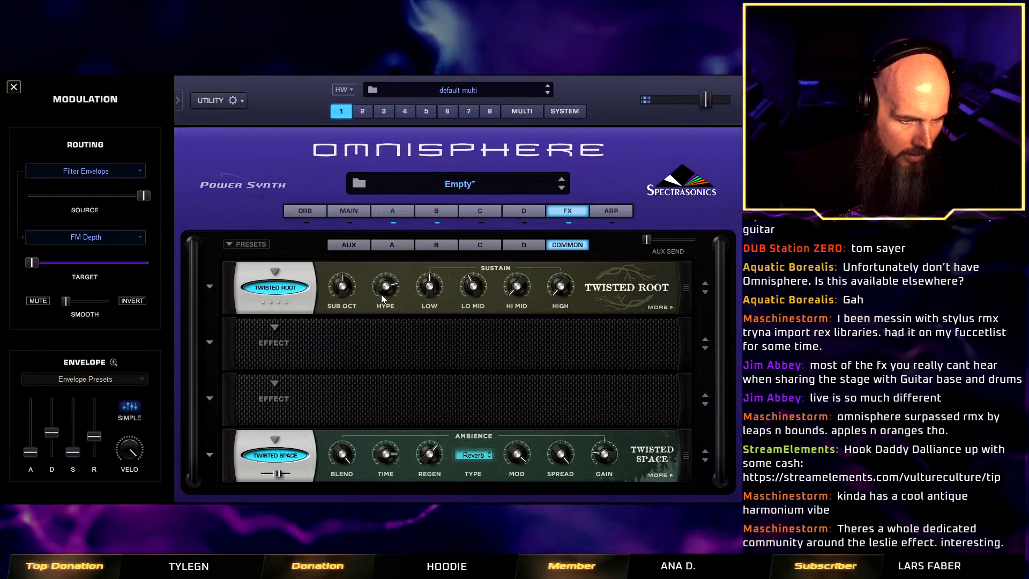
pyautogui.moveTo(341, 285); pyautogui.dragTo(345, 360)
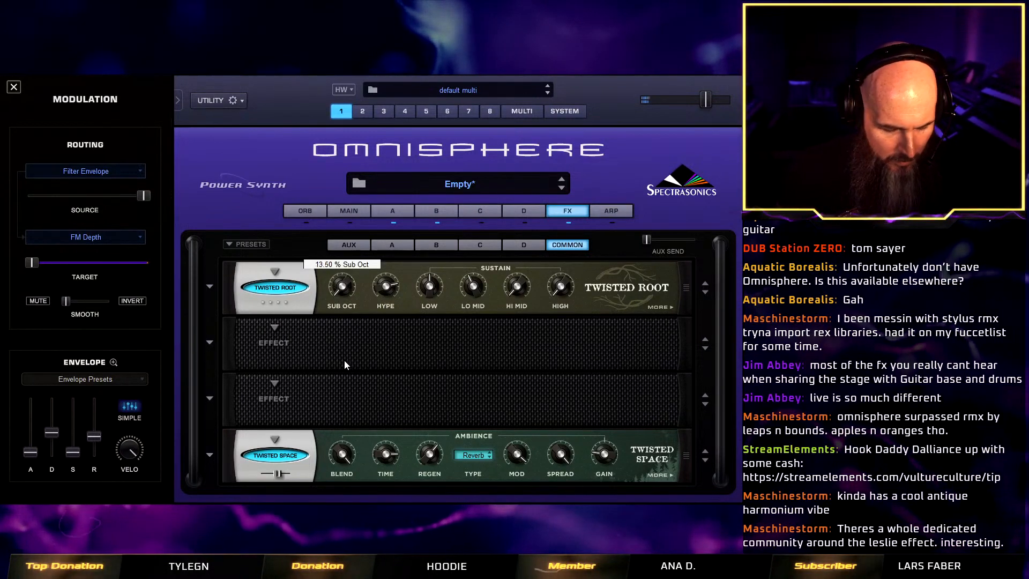
pyautogui.moveTo(385, 286); pyautogui.dragTo(346, 269)
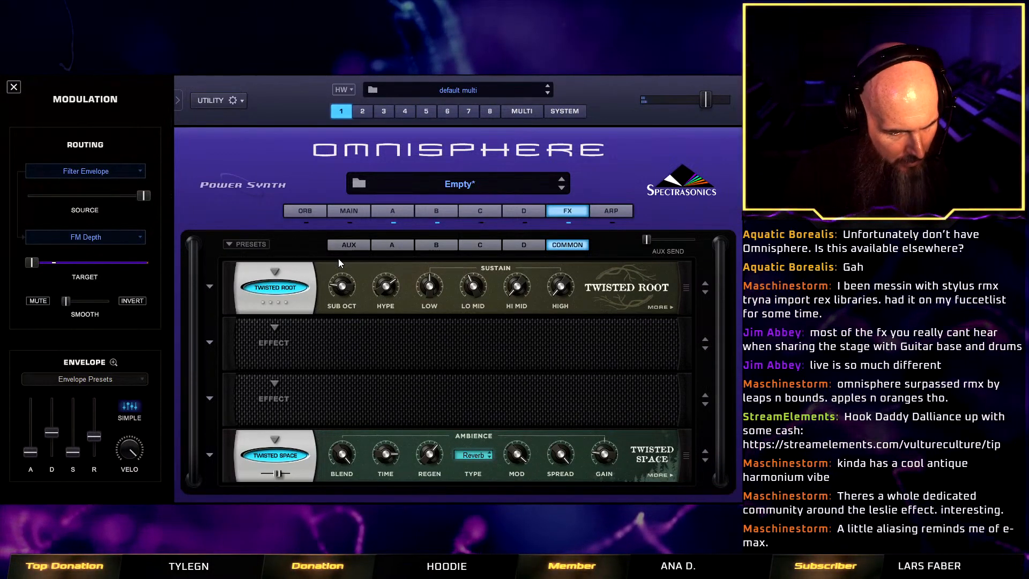
# Add a Stomp Comp compressor to the second slot of the common effects rack.
pyautogui.click(297, 341)
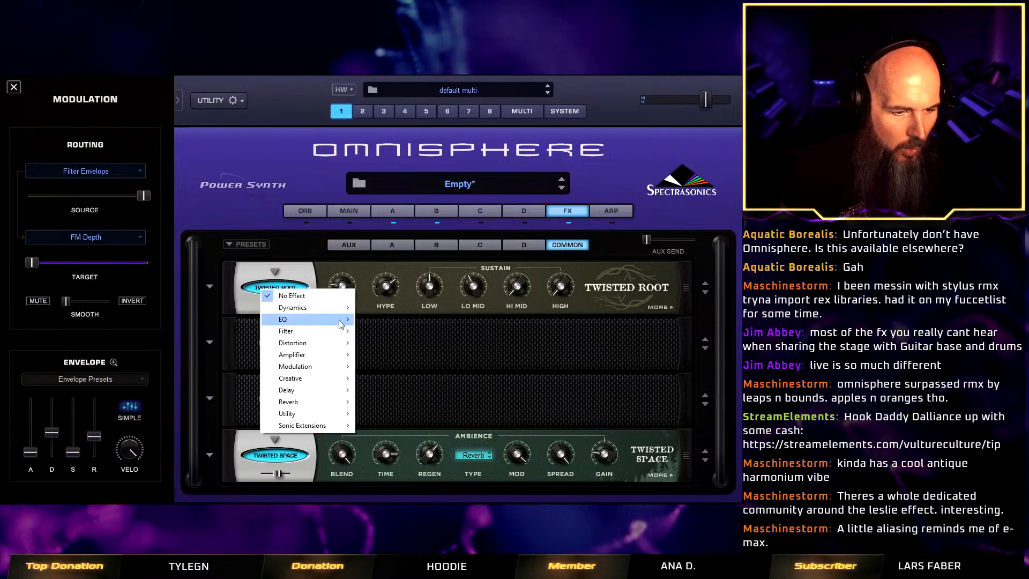
pyautogui.moveTo(332, 308)
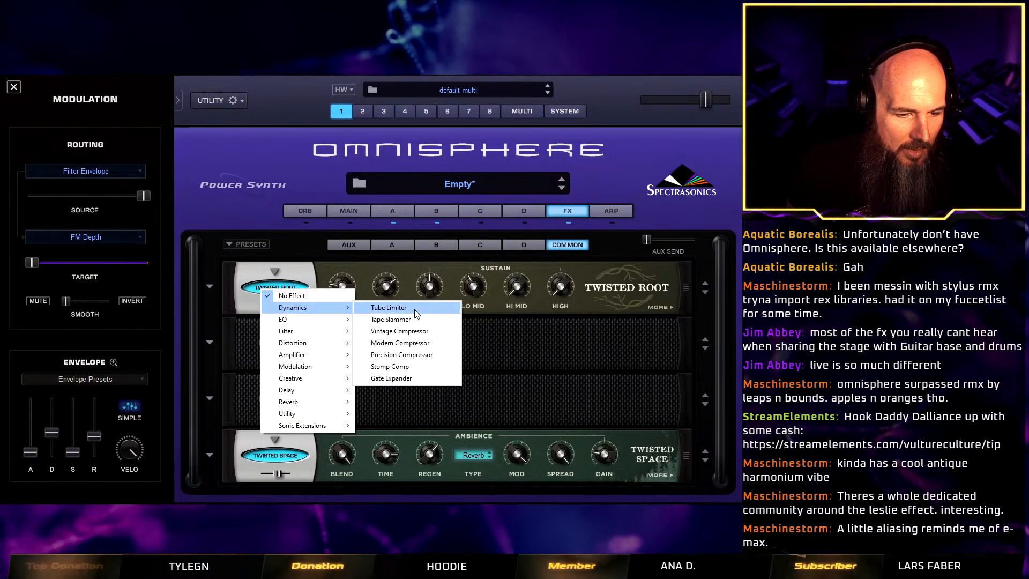
pyautogui.click(426, 367)
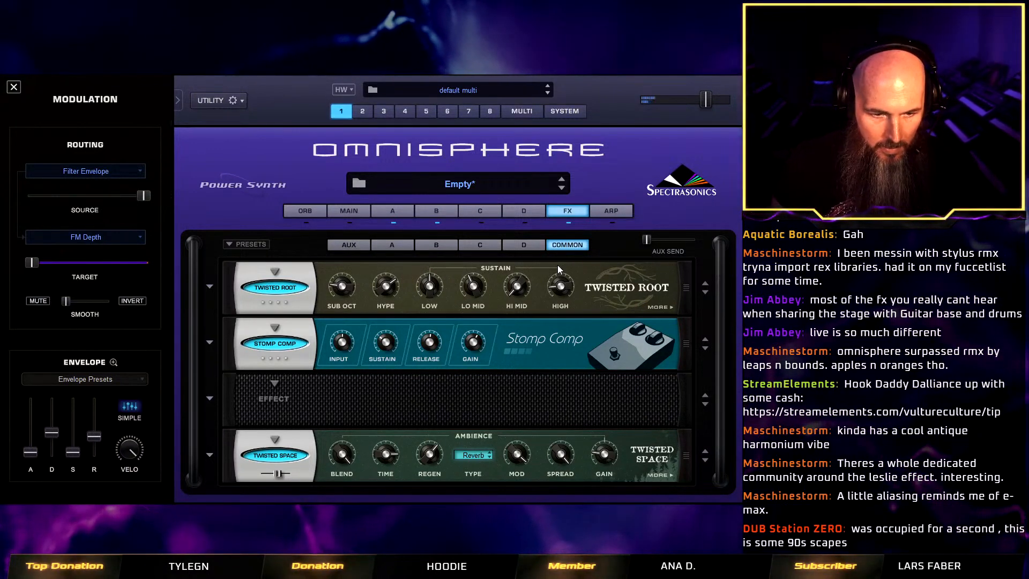
# Raise the Twisted Root effect's High sustain slightly and adjust its High level.
pyautogui.moveTo(563, 280)
pyautogui.moveTo(562, 281); pyautogui.dragTo(571, 266)
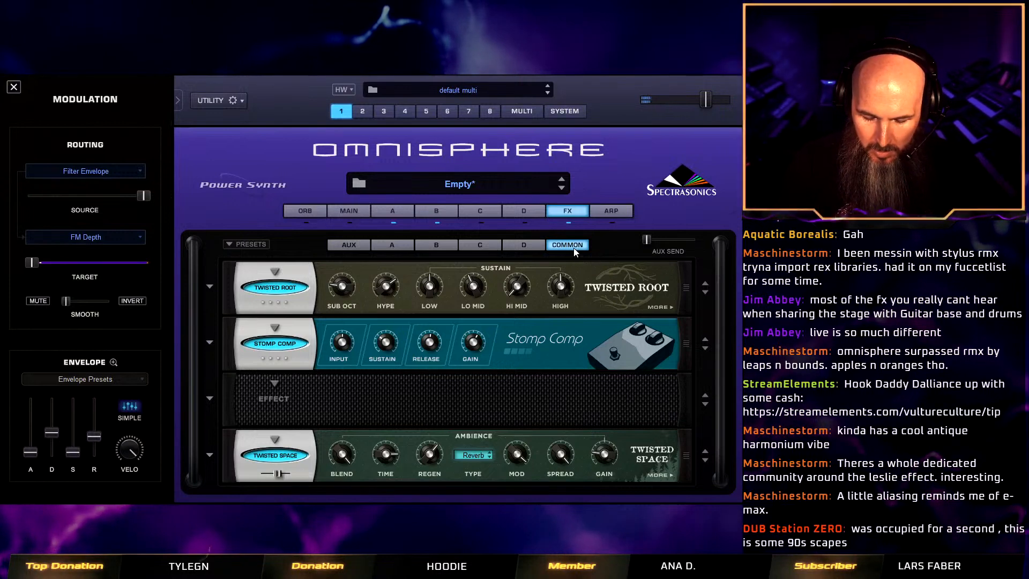
pyautogui.click(668, 308)
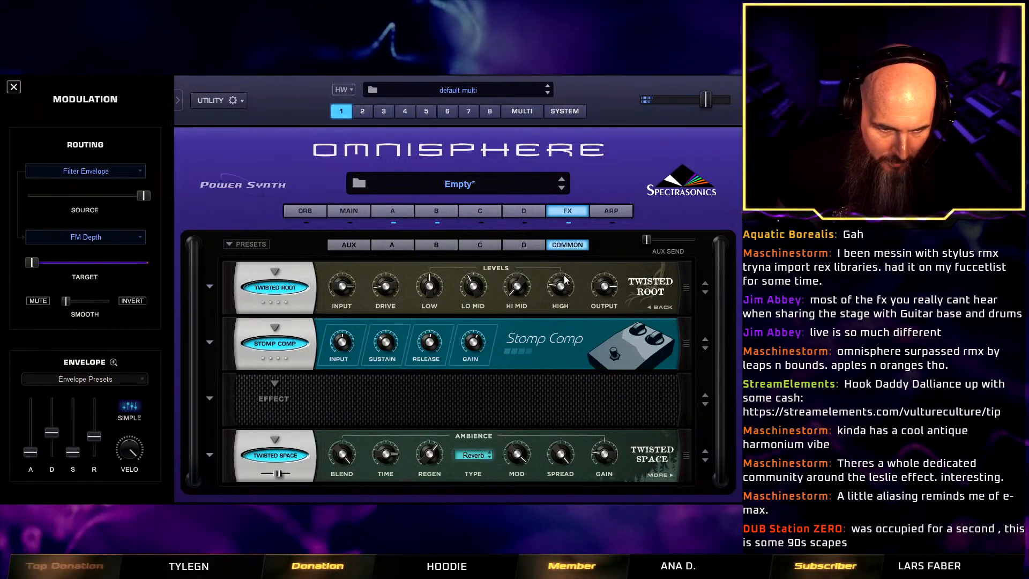
pyautogui.moveTo(567, 277)
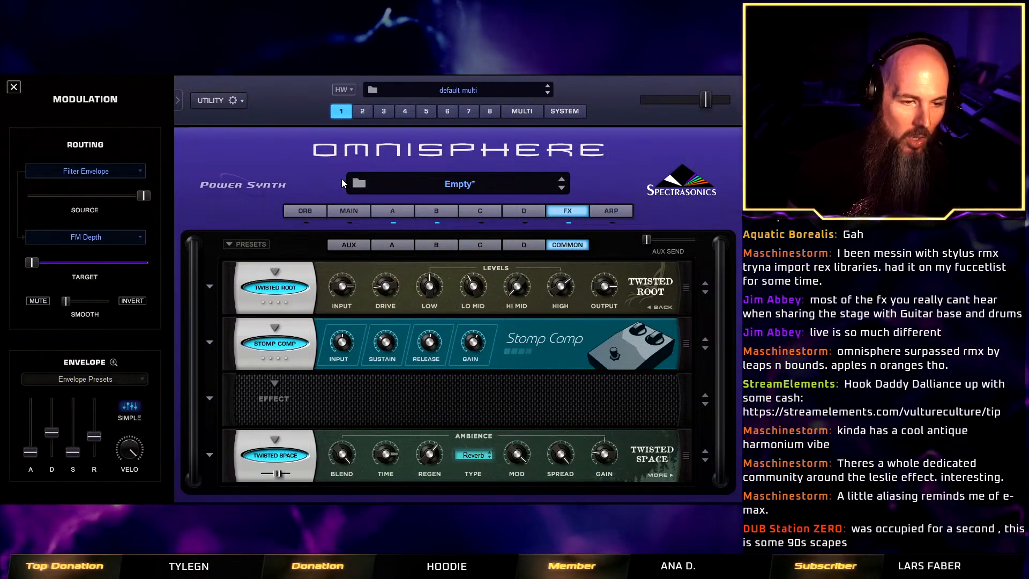
# Save the patch as a new file named Animal Kingdom In The 90s in the Twisted Trees - Vulture Culture Patches folder.
pyautogui.rightClick(308, 172)
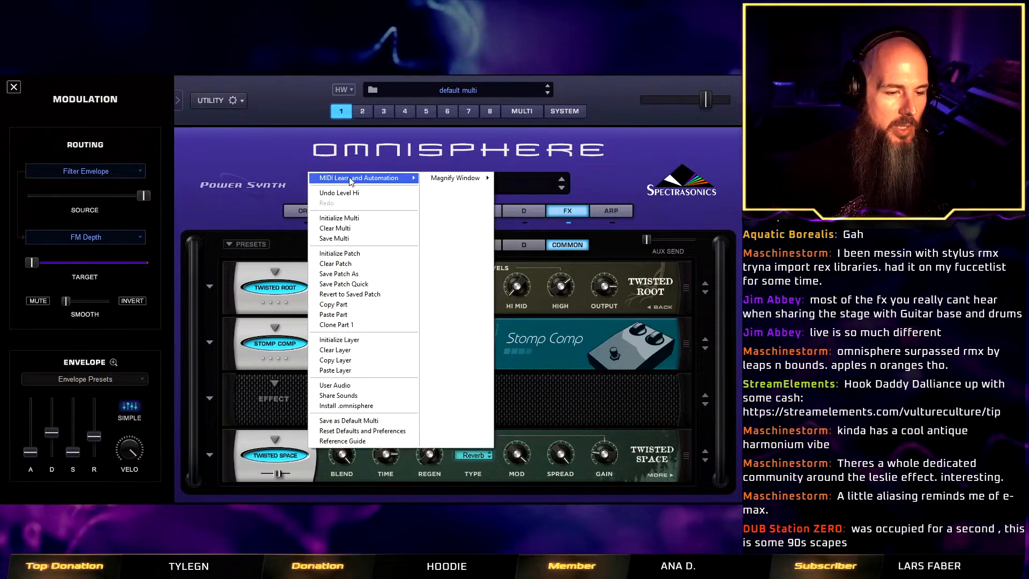
pyautogui.click(413, 278)
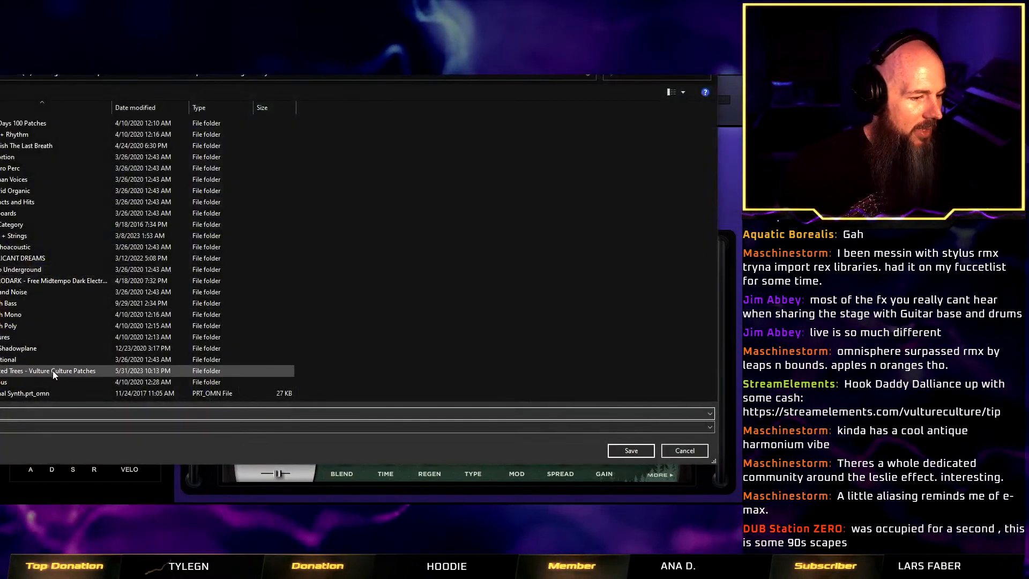
pyautogui.click(53, 371)
pyautogui.doubleClick(52, 371)
pyautogui.click(9, 413)
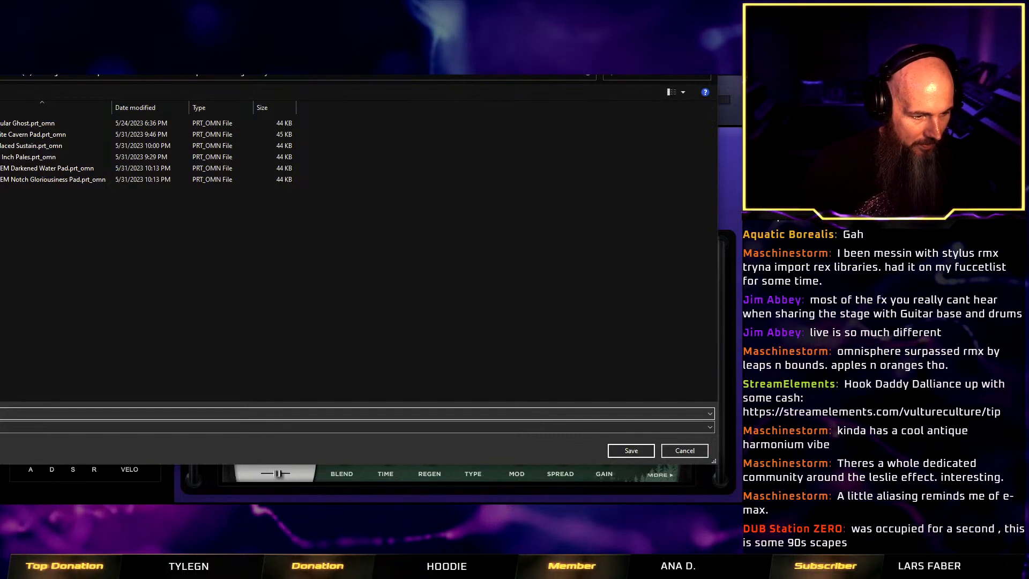
pyautogui.write('In')
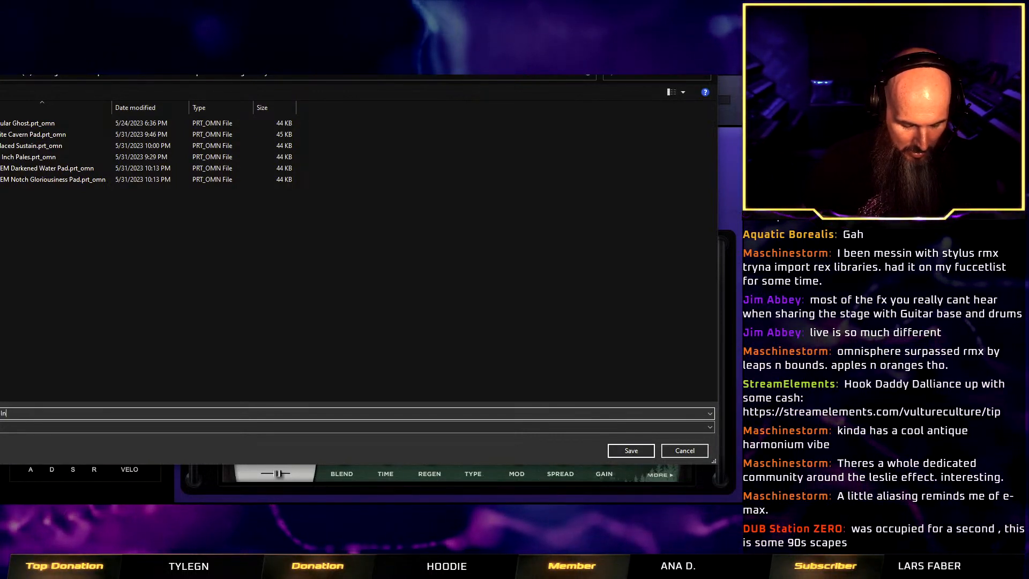
pyautogui.write(' The 90s')
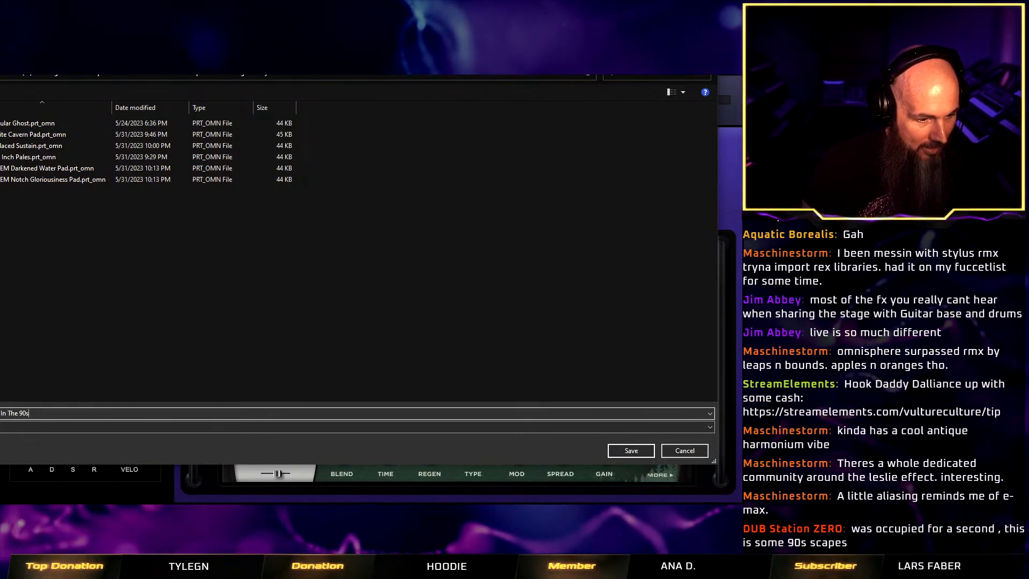
pyautogui.press('Return')
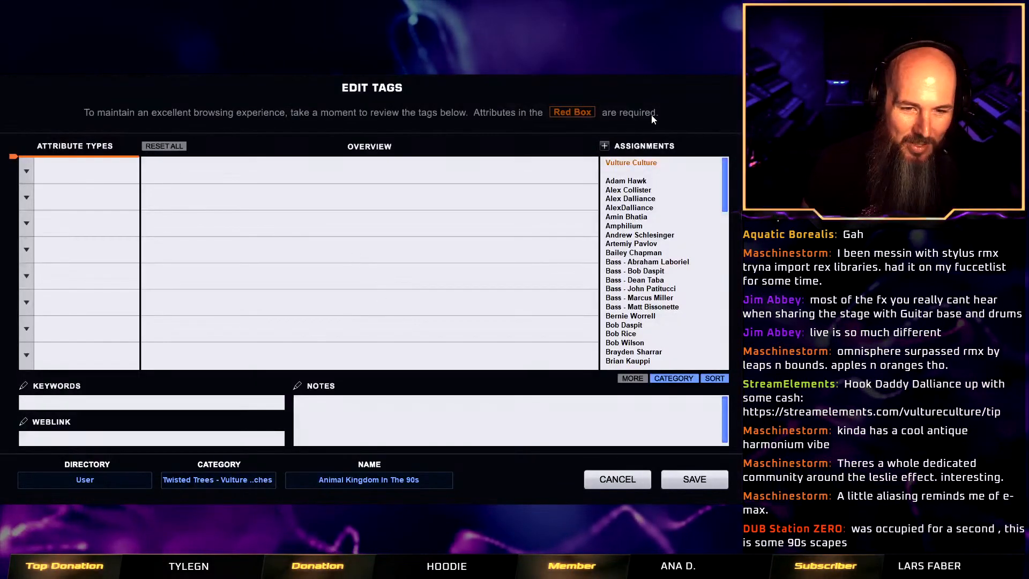
# Add an Author attribute to the patch's tags and assign Vulture Culture to it.
pyautogui.click(26, 171)
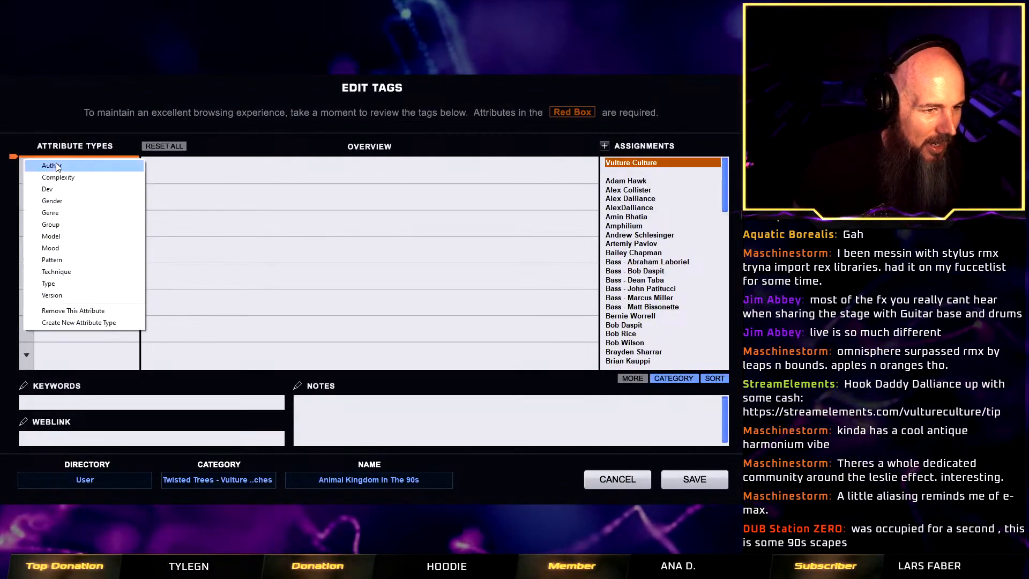
pyautogui.click(34, 167)
pyautogui.click(631, 162)
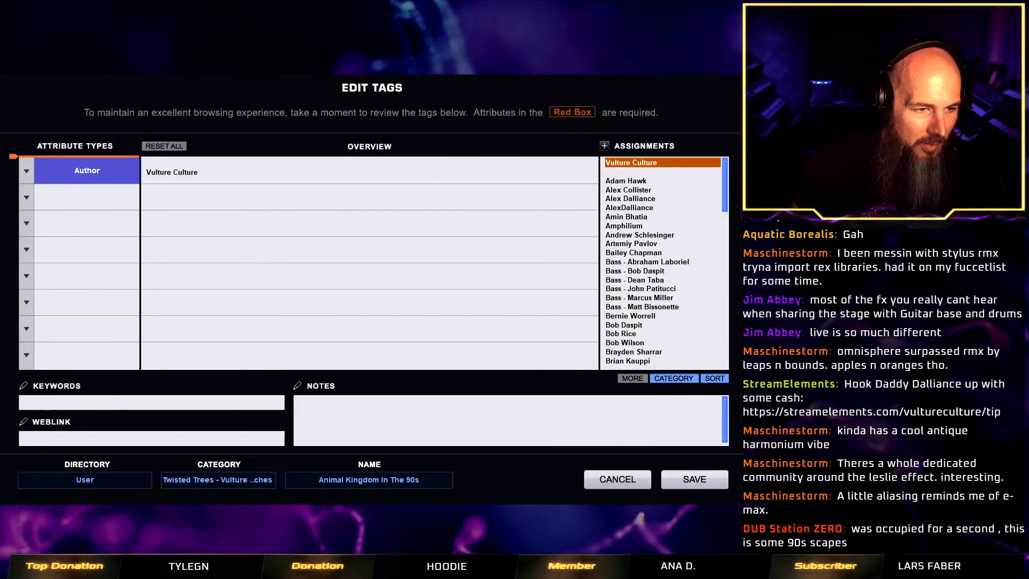
# Add a Type attribute with Hybrid Keyboard and Hybrid Keyboards assigned, and save the tagged patch.
pyautogui.click(25, 198)
pyautogui.click(102, 303)
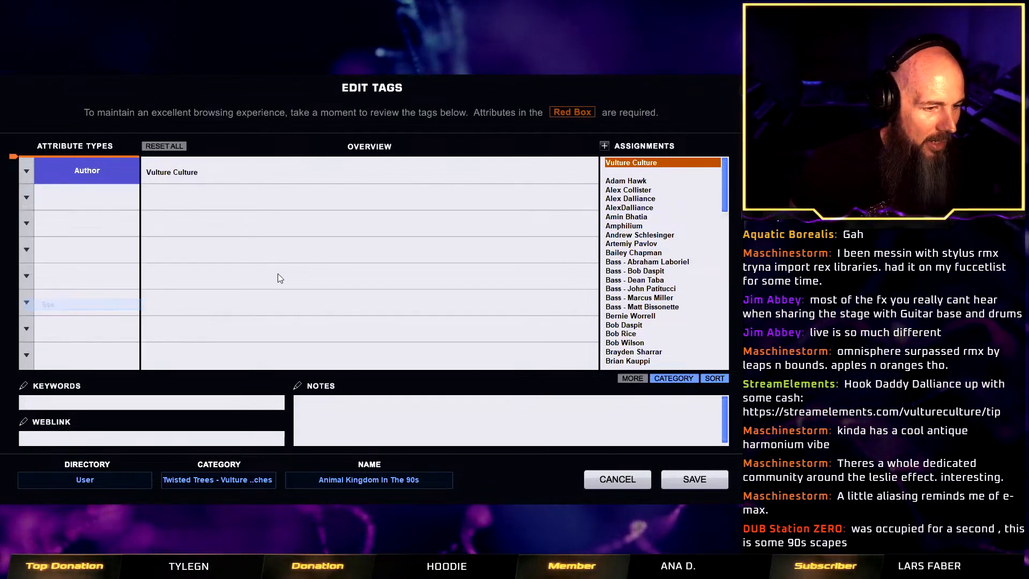
pyautogui.moveTo(735, 185); pyautogui.dragTo(734, 294)
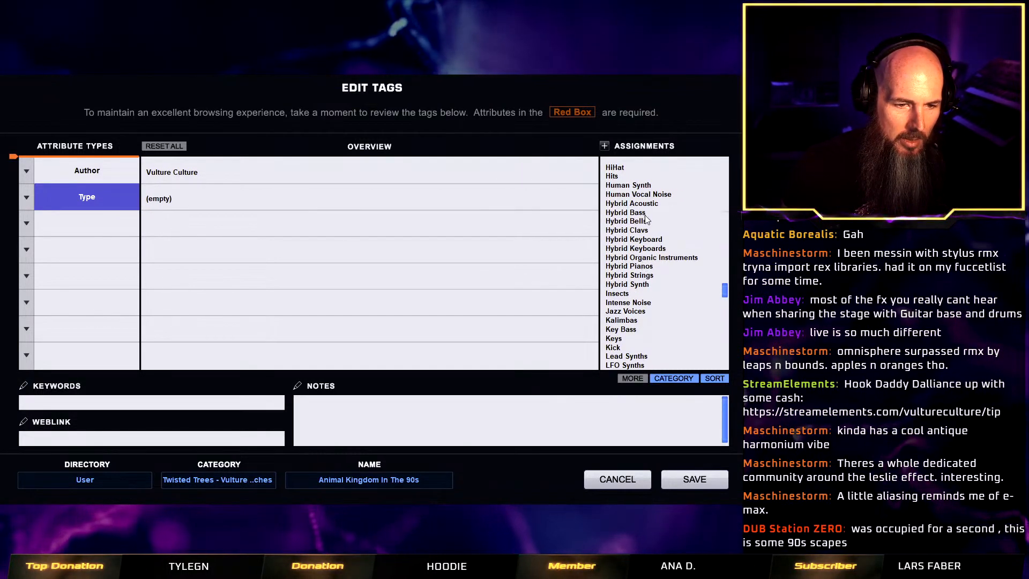
pyautogui.click(643, 239)
pyautogui.click(653, 248)
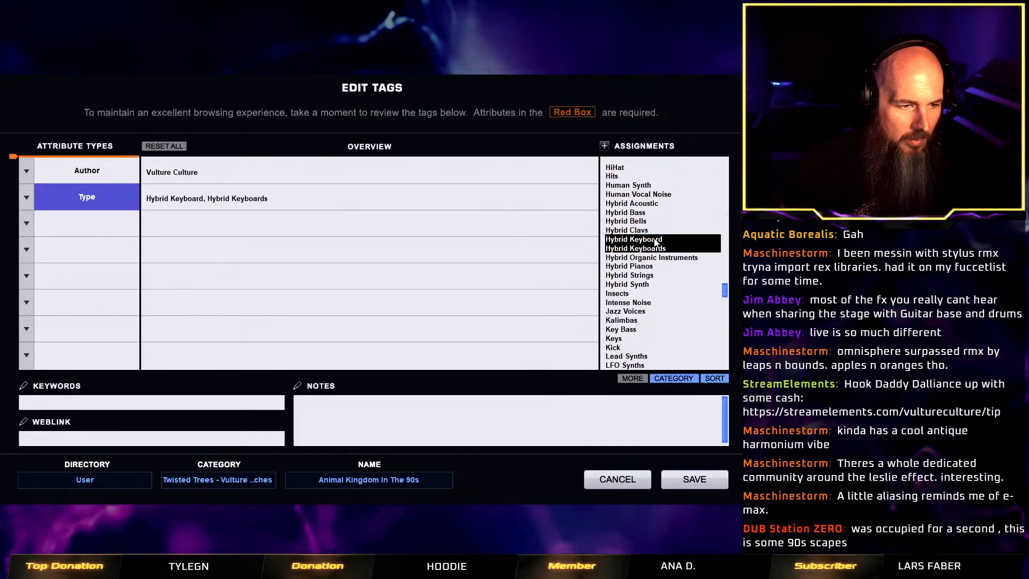
pyautogui.click(695, 479)
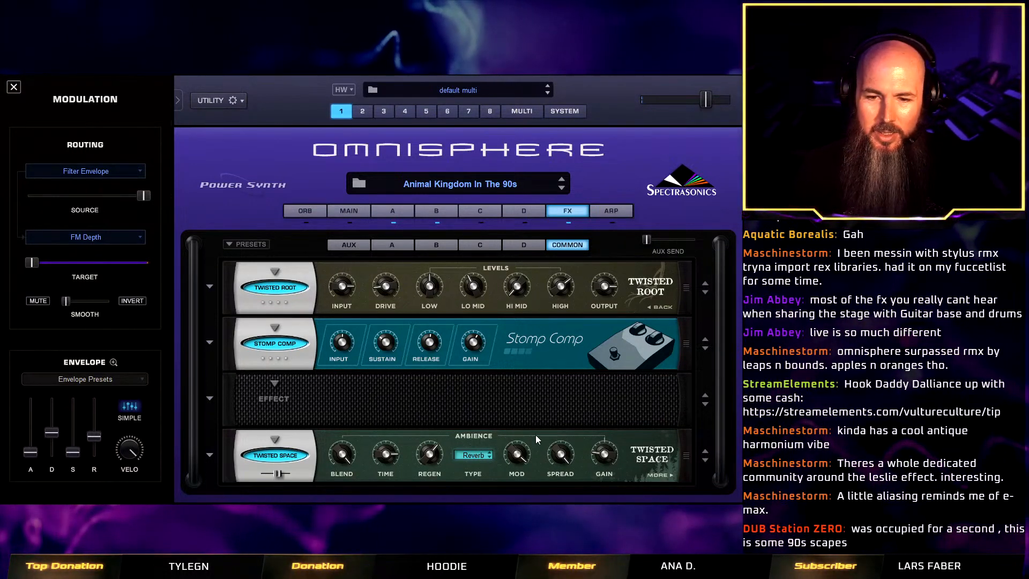
# Clear the patch and load the celestial texture Twisted Palm Ethereal ^ RR from the Twisted Trees library into layer A.
pyautogui.rightClick(227, 170)
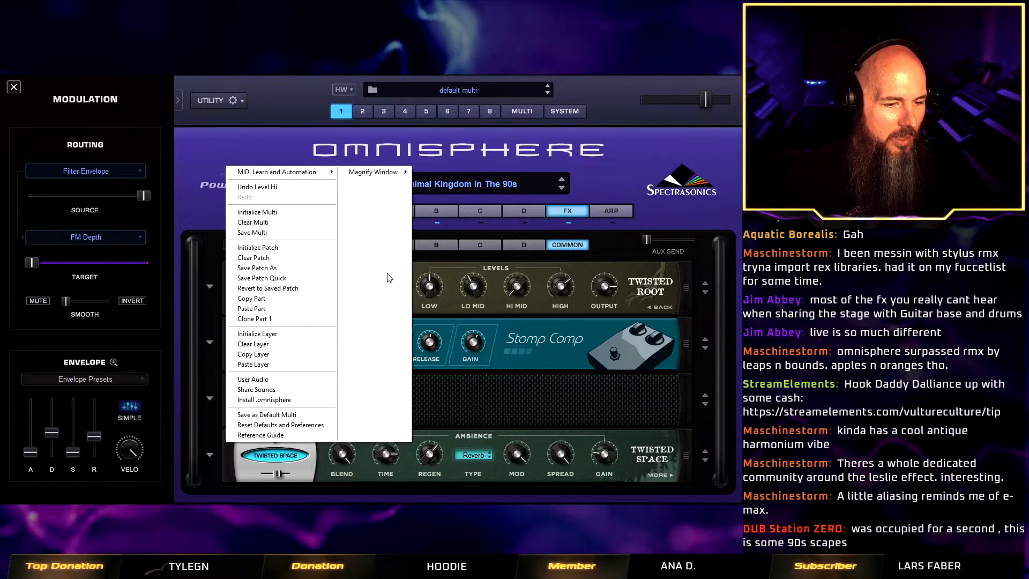
pyautogui.click(306, 260)
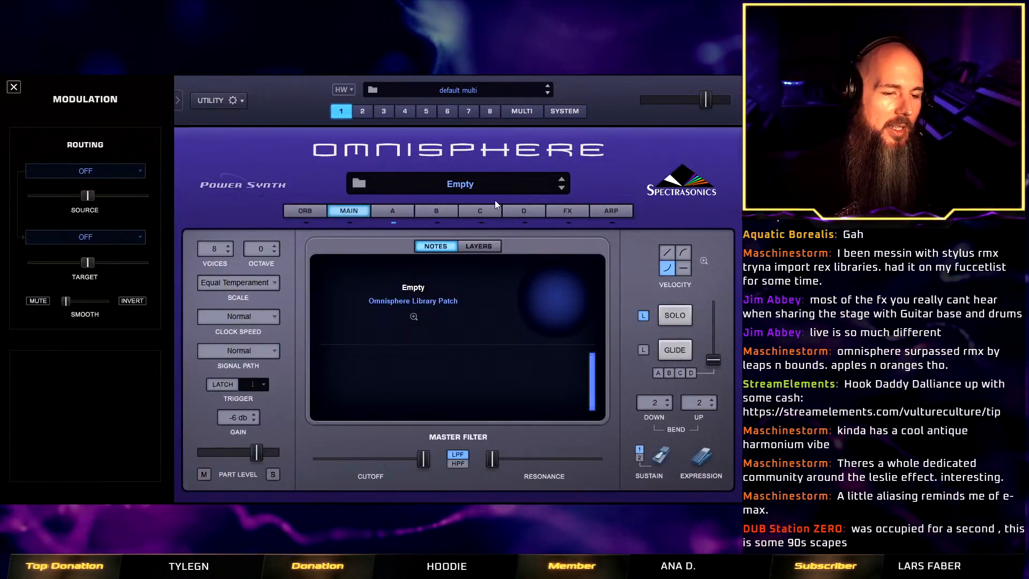
pyautogui.click(403, 212)
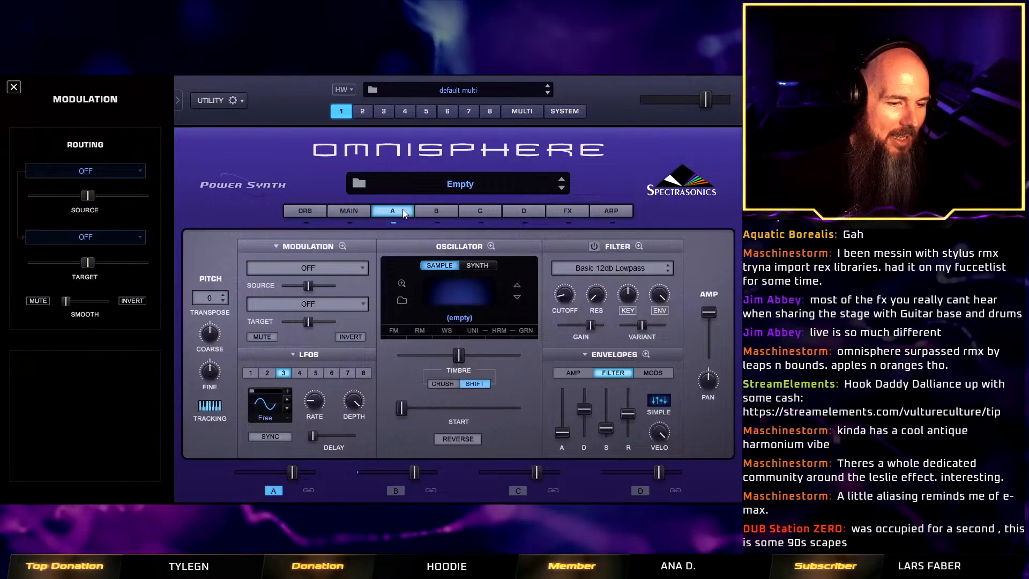
pyautogui.click(402, 303)
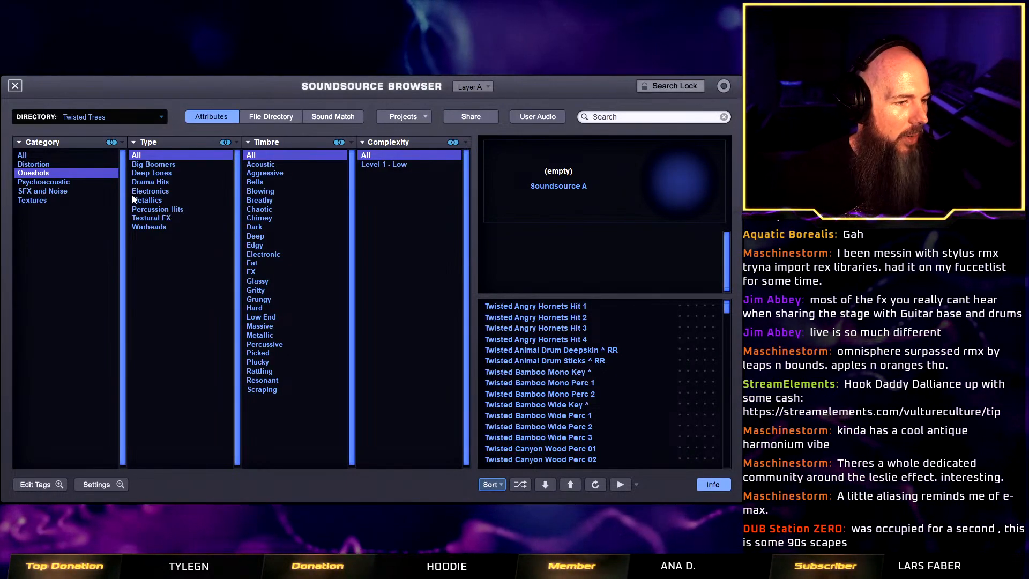
pyautogui.click(39, 202)
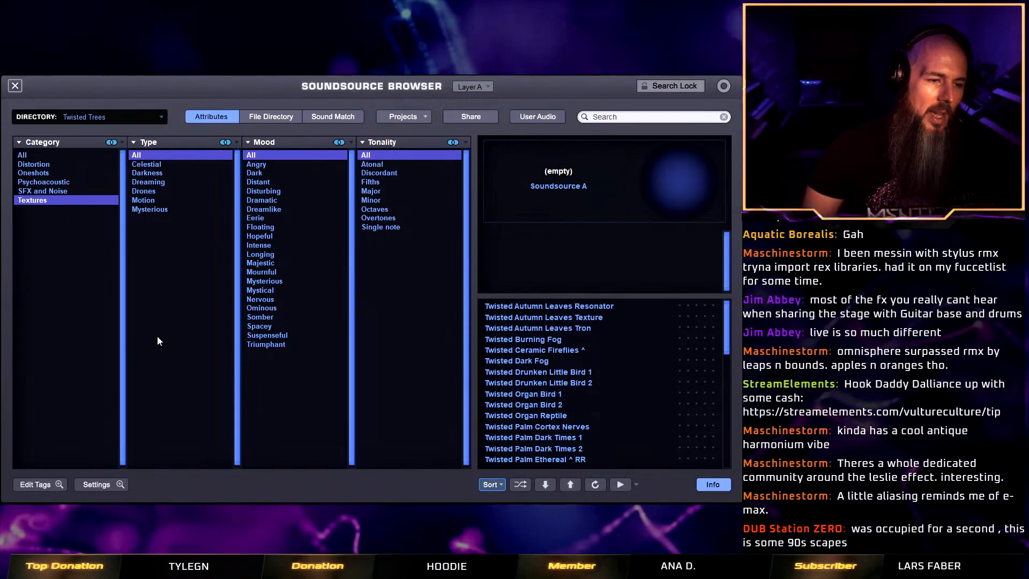
pyautogui.click(157, 165)
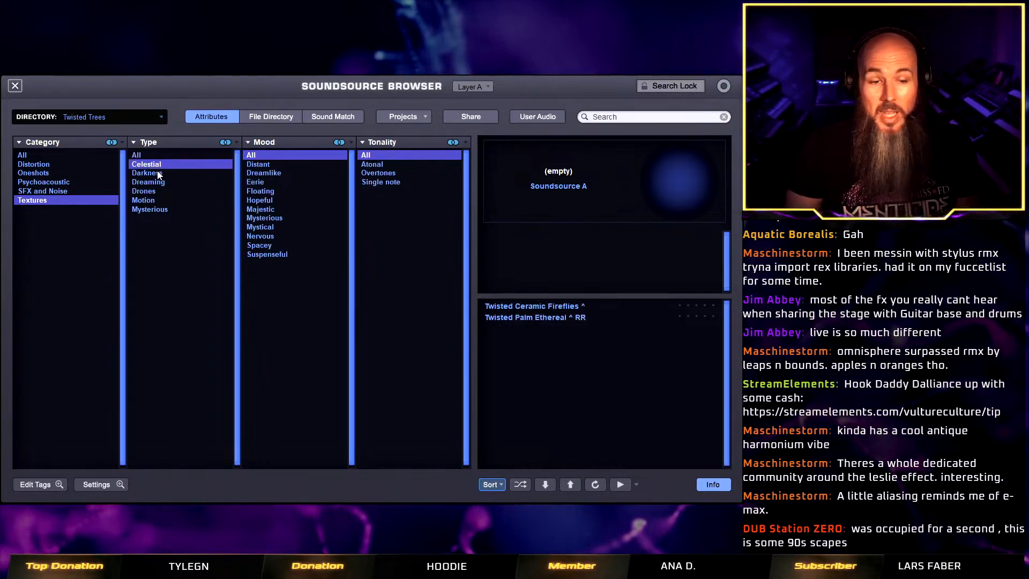
pyautogui.click(568, 308)
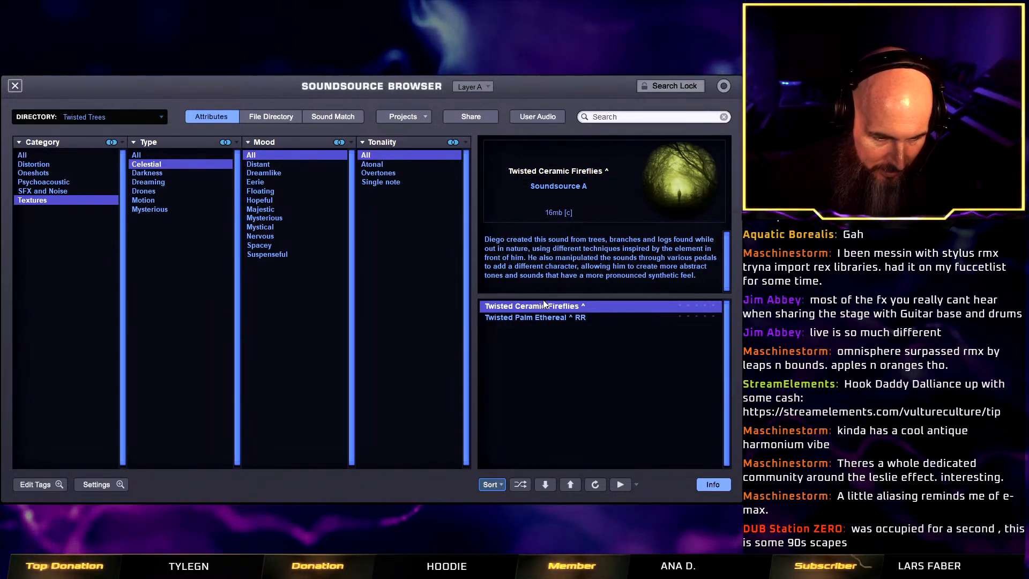
pyautogui.click(548, 318)
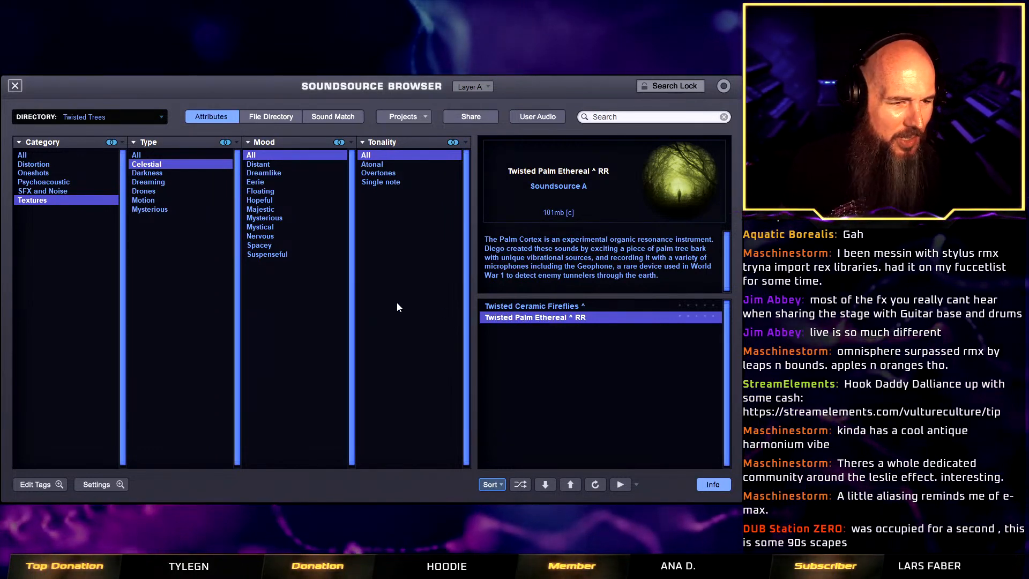
pyautogui.click(15, 86)
# Load the celestial texture Twisted Ceramic Fireflies ^ from the Twisted Trees library into layer B.
pyautogui.click(433, 206)
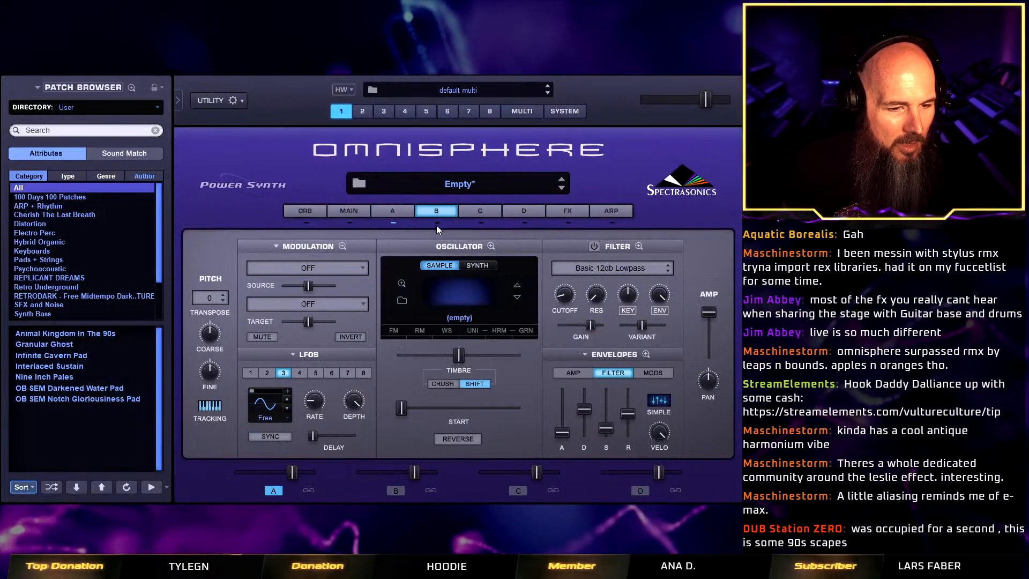
pyautogui.click(403, 299)
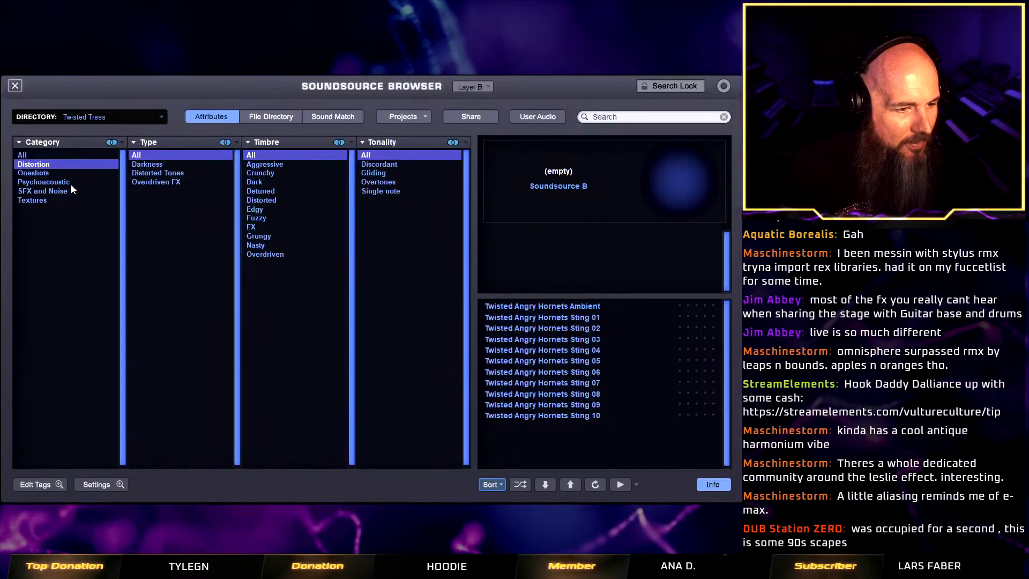
pyautogui.click(53, 192)
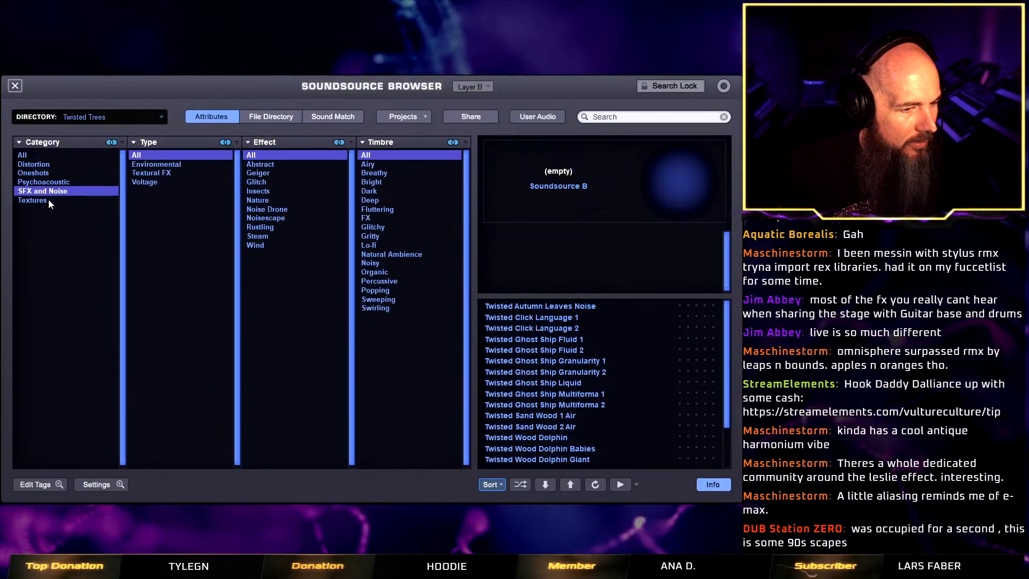
pyautogui.click(48, 199)
pyautogui.click(147, 164)
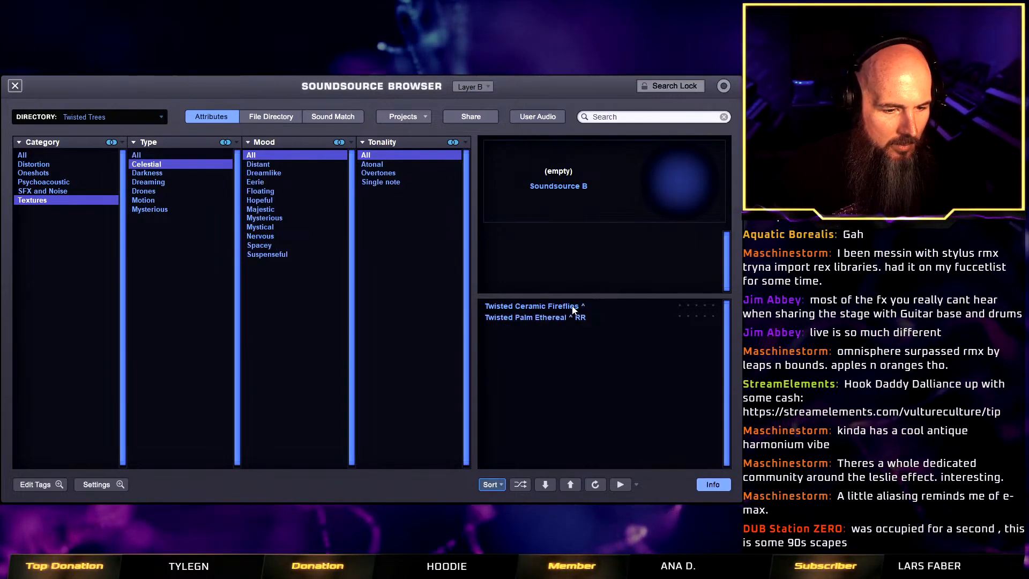
pyautogui.click(572, 307)
pyautogui.click(15, 85)
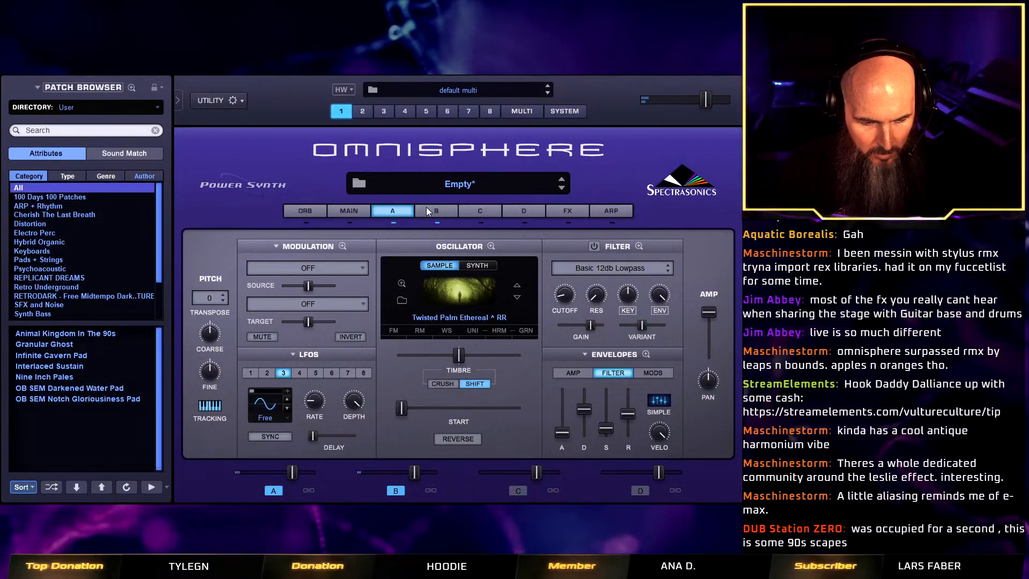
# Set the patch's signal path to Shared in the main settings.
pyautogui.click(330, 209)
pyautogui.click(251, 354)
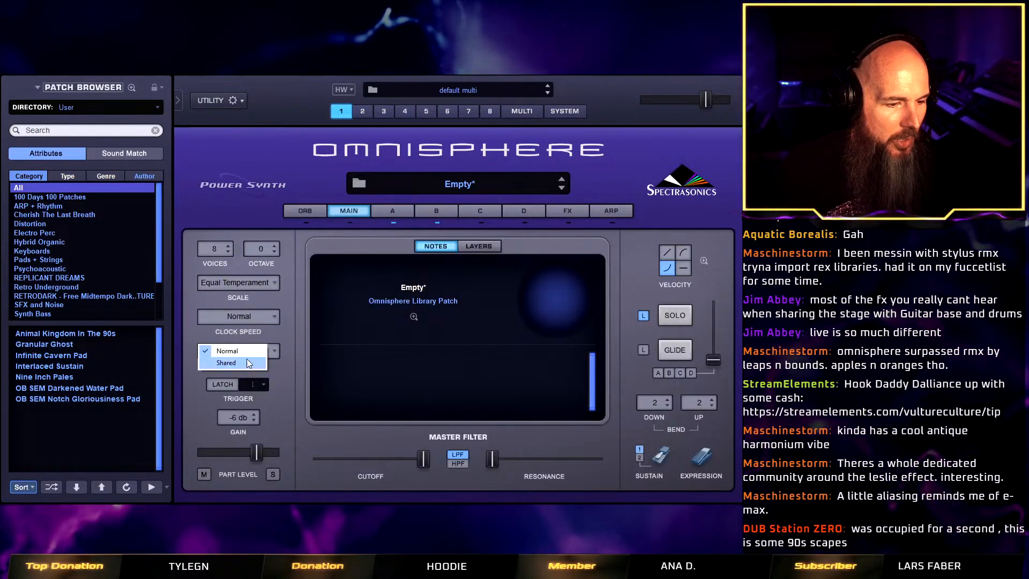
pyautogui.click(244, 361)
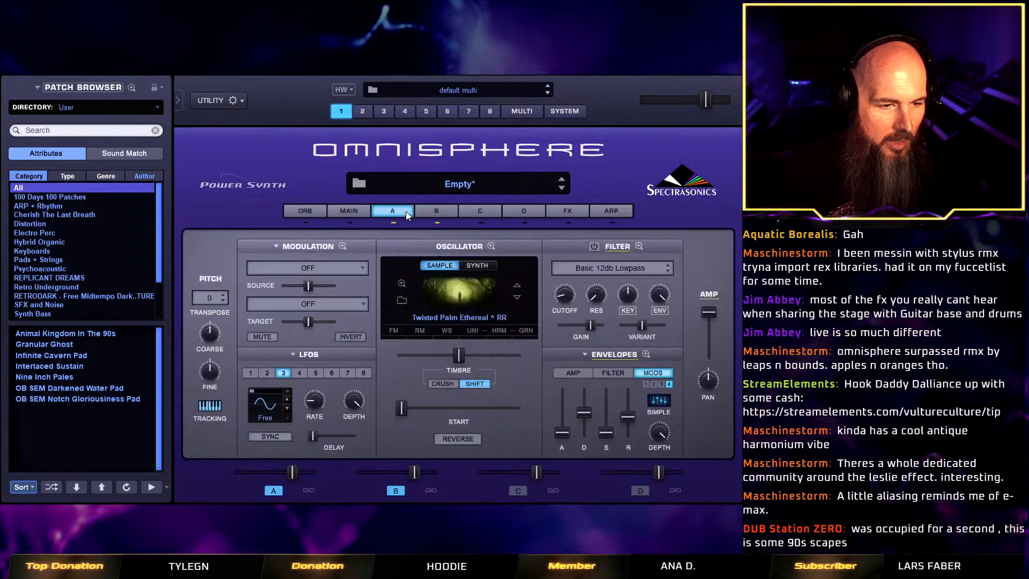
# Try linking layers A and B, and lengthen the release of the shared amp envelope.
pyautogui.click(407, 211)
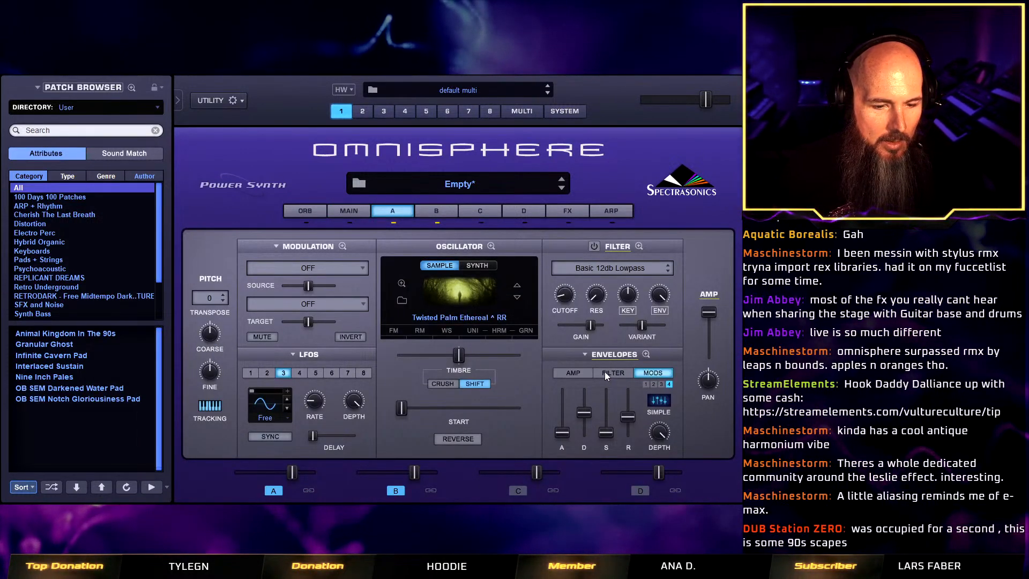
pyautogui.click(580, 372)
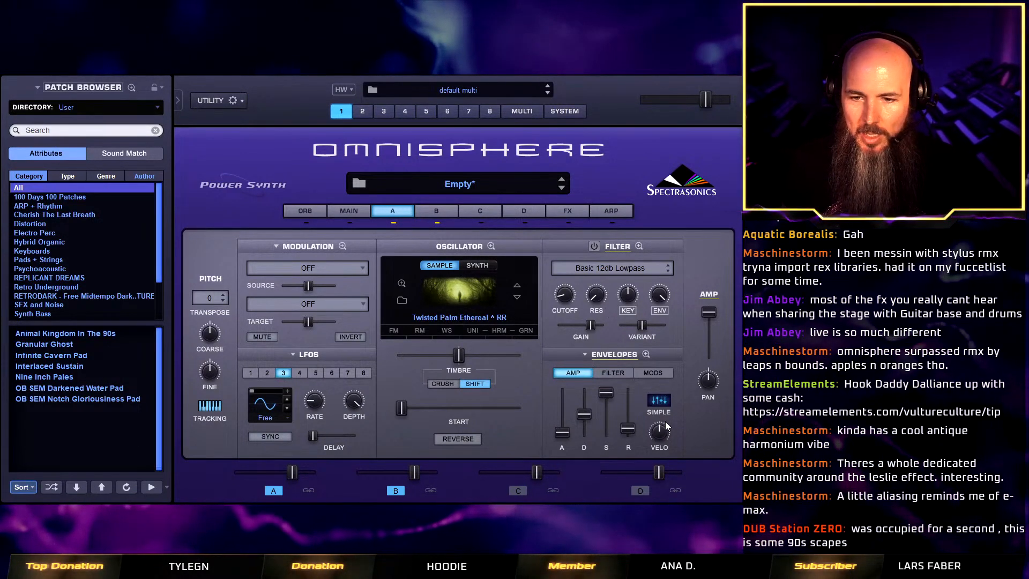
pyautogui.click(308, 490)
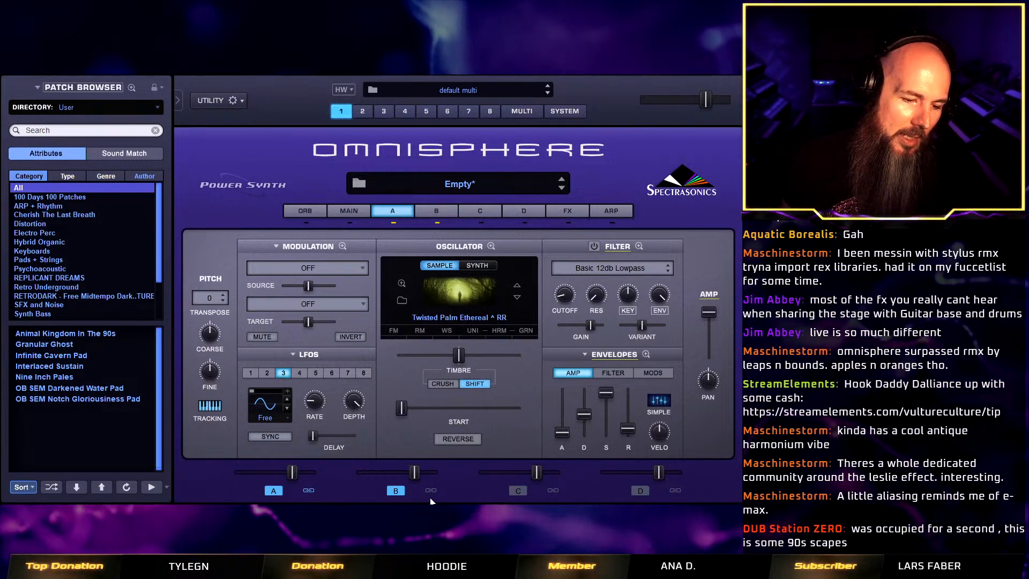
pyautogui.click(430, 491)
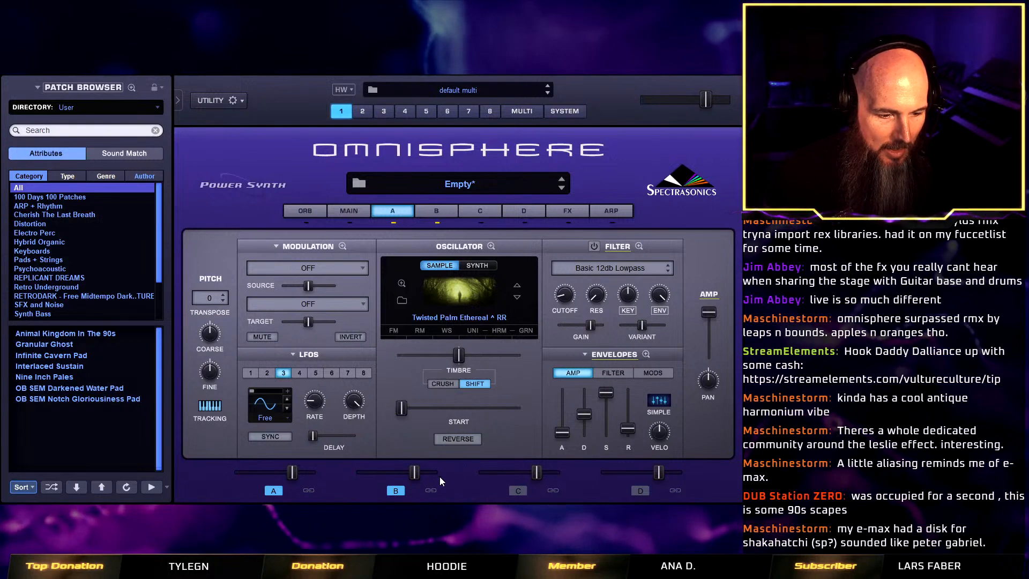
pyautogui.moveTo(628, 429); pyautogui.dragTo(636, 410)
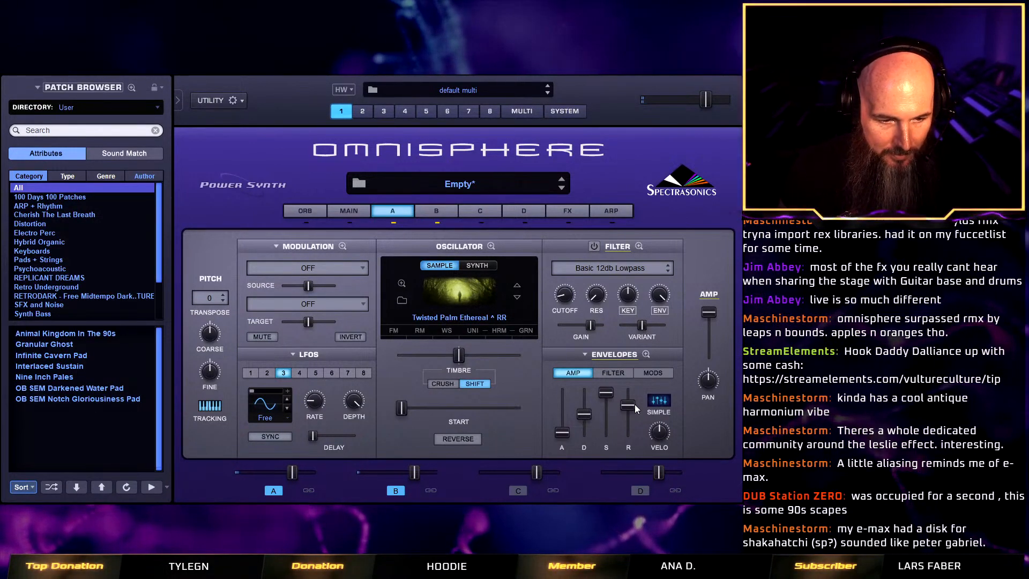
# Switch layer C to a synth oscillator and load the Andromeda Sub waveform from the classic sub oscillators.
pyautogui.click(480, 224)
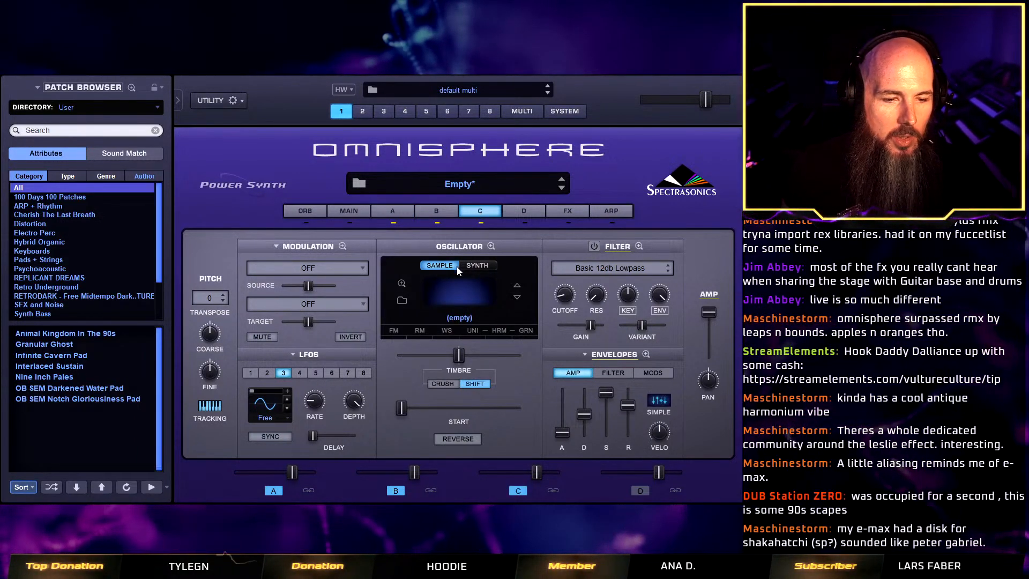
pyautogui.click(477, 265)
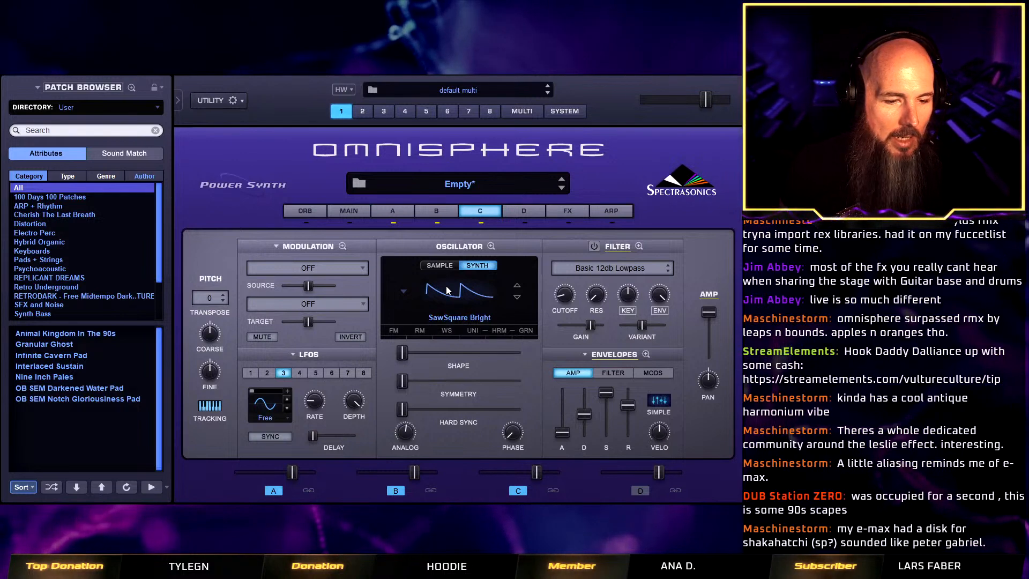
pyautogui.click(448, 290)
pyautogui.moveTo(485, 380)
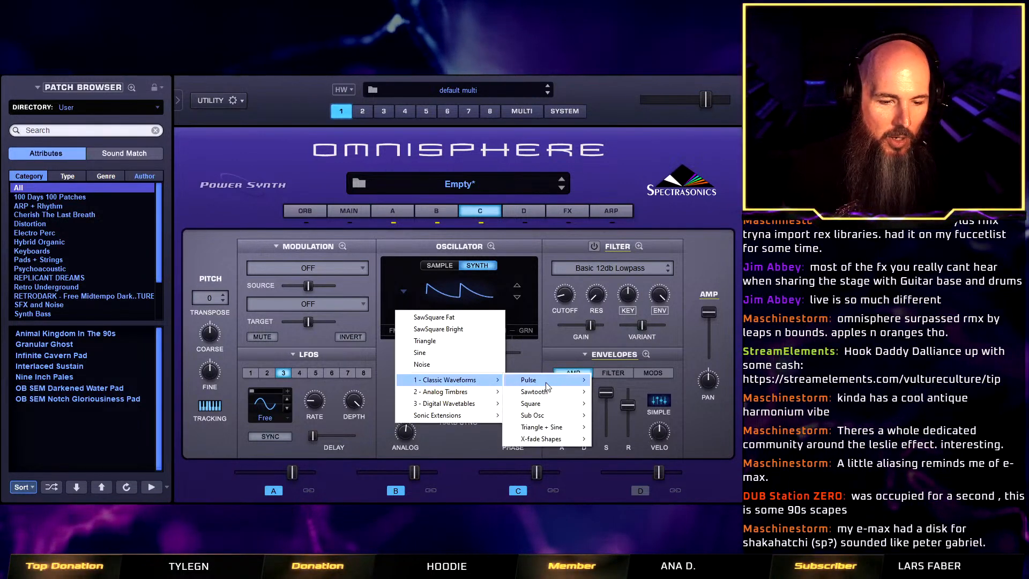
pyautogui.moveTo(573, 417)
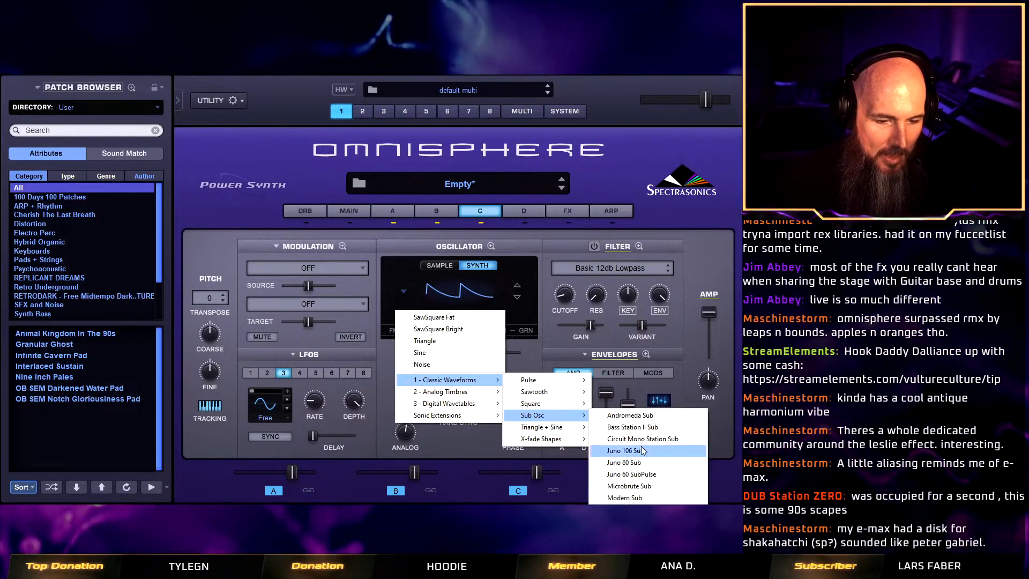
pyautogui.click(642, 416)
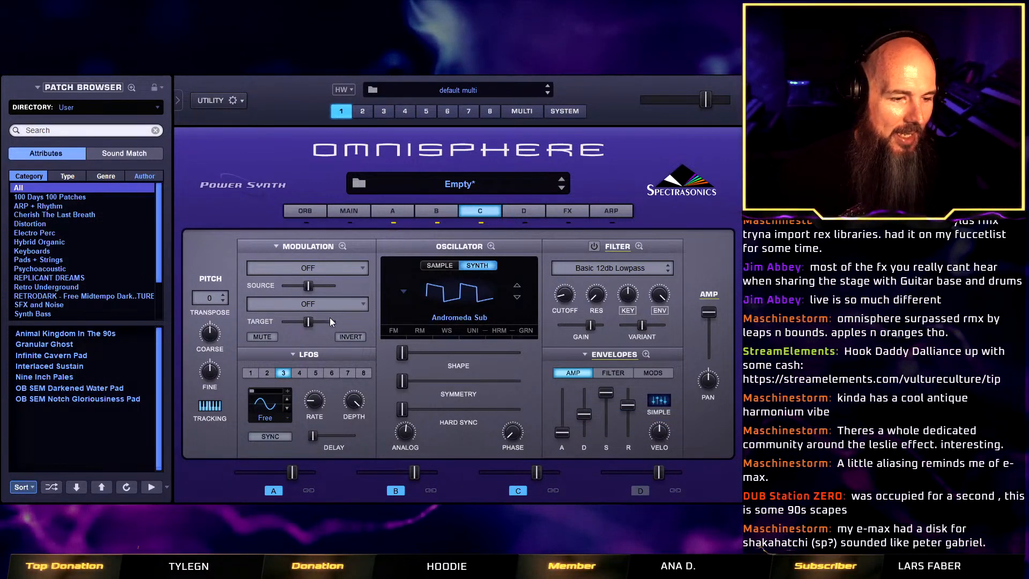
# Transpose layer C to -24 after trying -12, and lower its level to -7.70 dB.
pyautogui.click(209, 298)
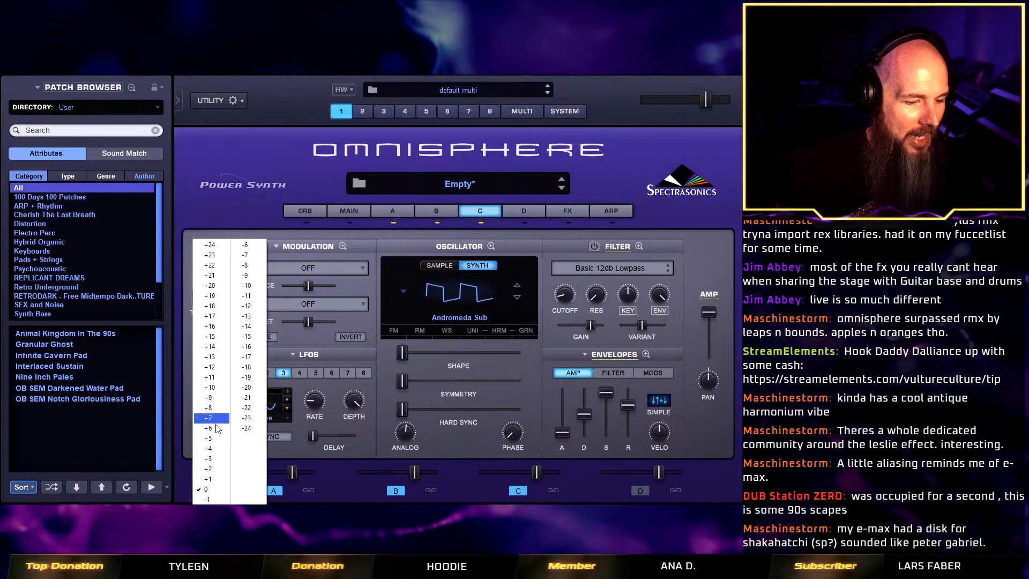
pyautogui.click(248, 305)
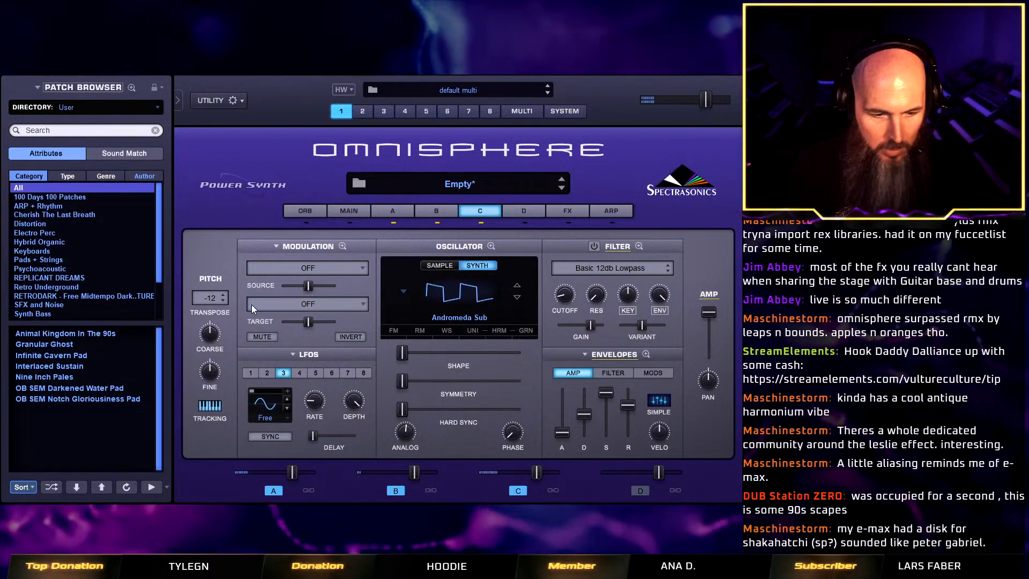
pyautogui.moveTo(536, 470); pyautogui.dragTo(518, 472)
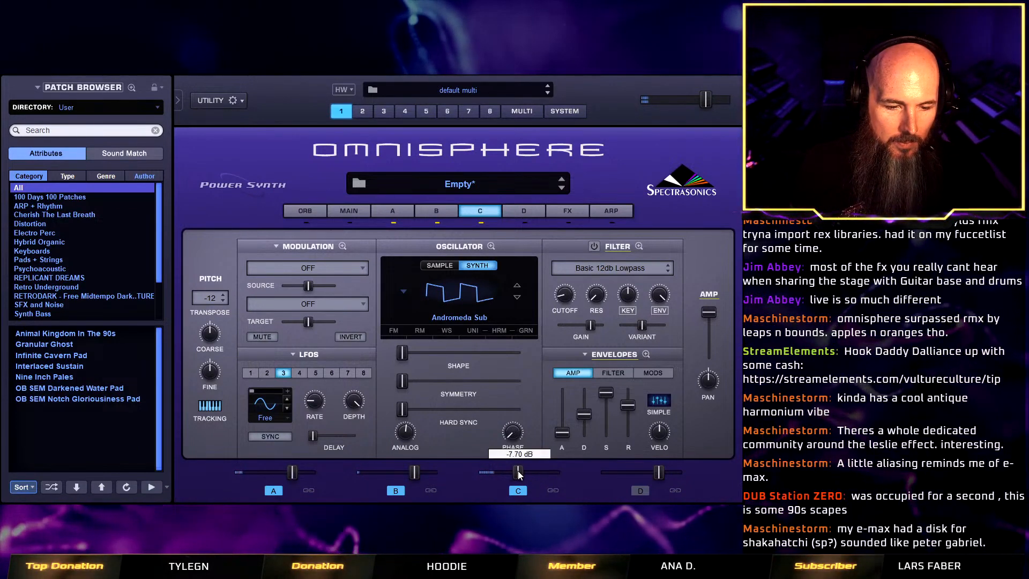
pyautogui.click(197, 295)
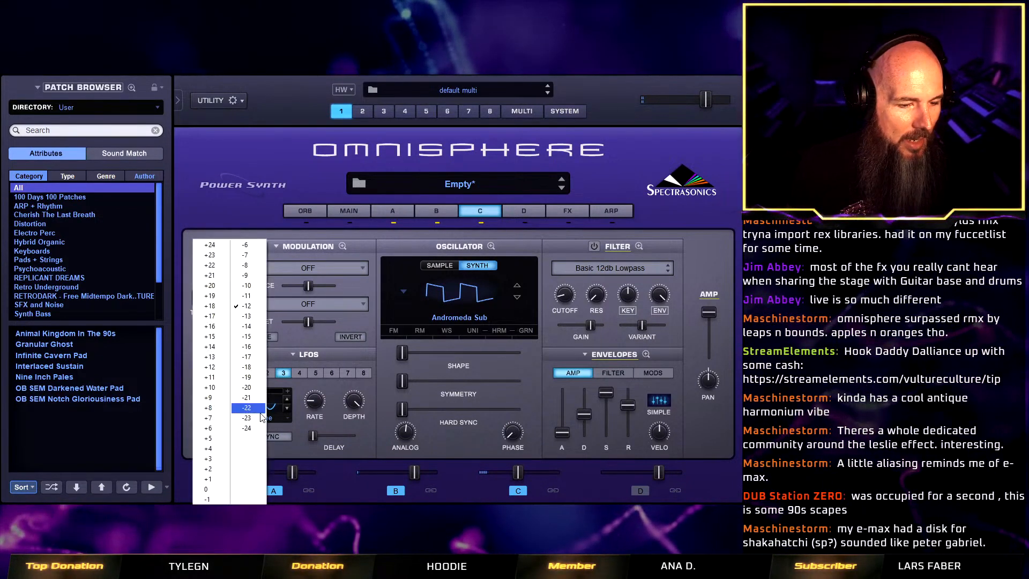
pyautogui.click(246, 428)
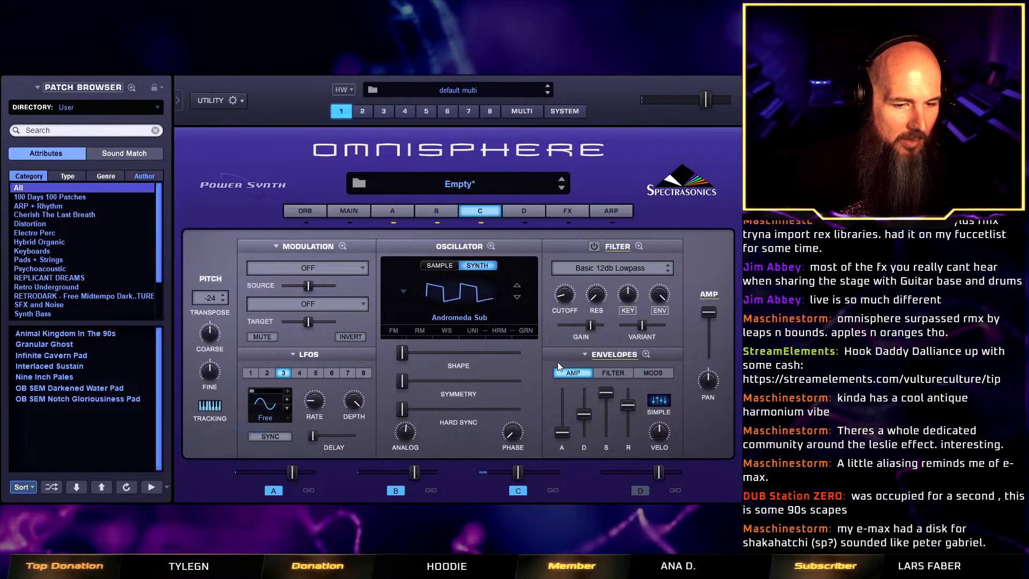
# Enable the filter on layer C and compare its on/off state with layer B.
pyautogui.click(596, 247)
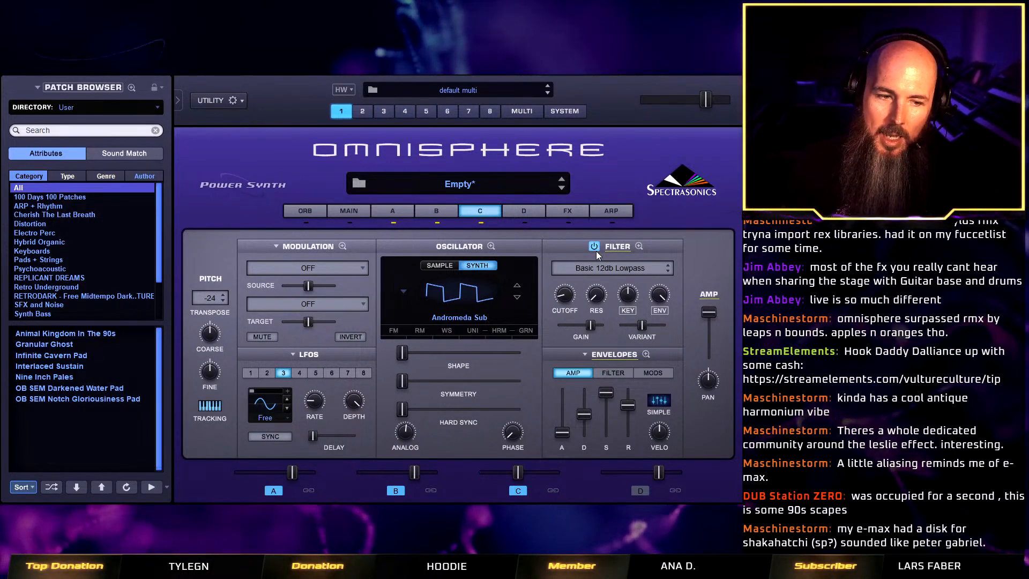
pyautogui.click(436, 212)
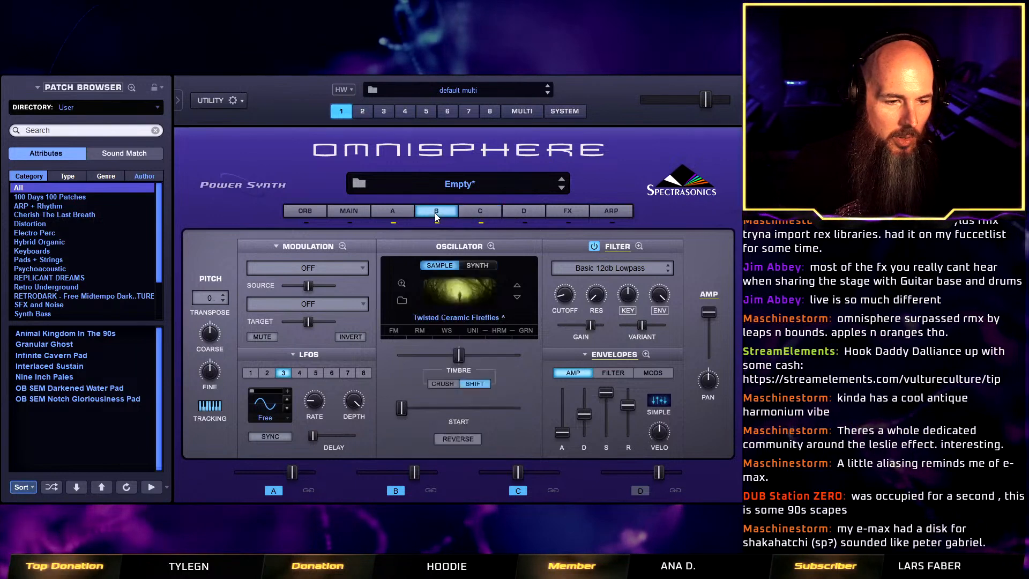
pyautogui.click(482, 212)
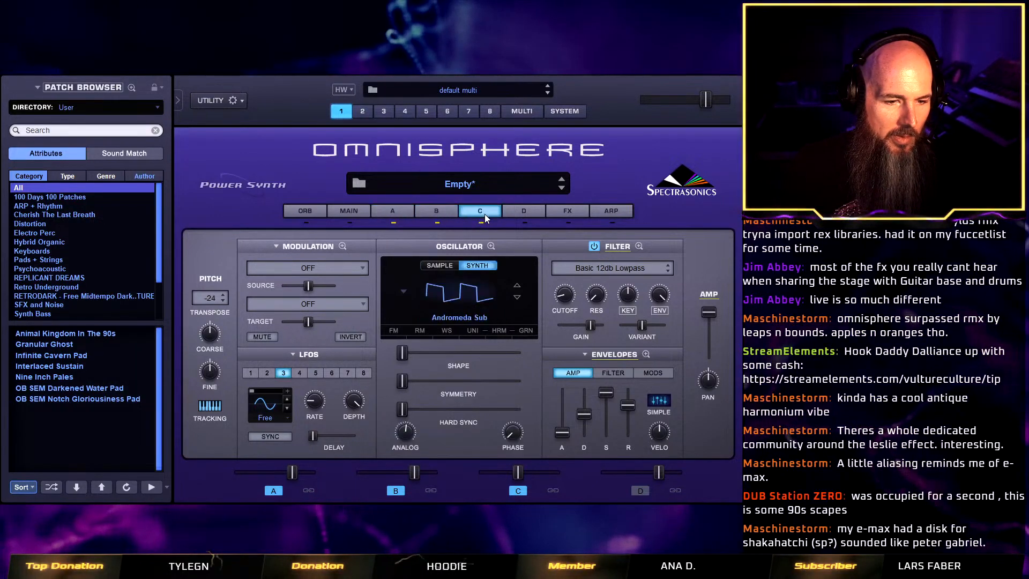
# Set the patch's signal path to Normal and compare the filter state across layers C, B and A.
pyautogui.click(355, 210)
pyautogui.click(243, 353)
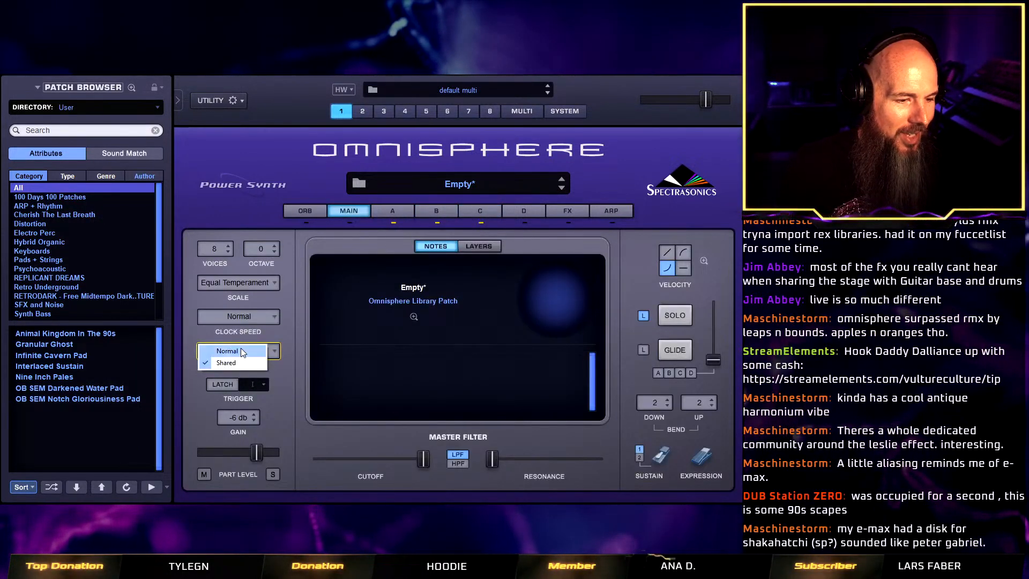
pyautogui.click(240, 348)
pyautogui.click(480, 213)
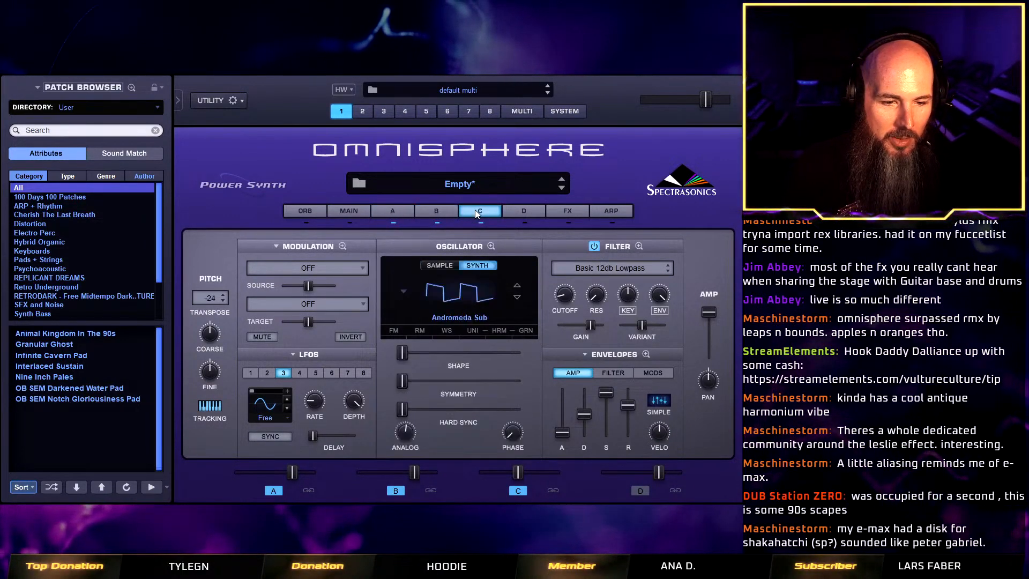
pyautogui.click(429, 209)
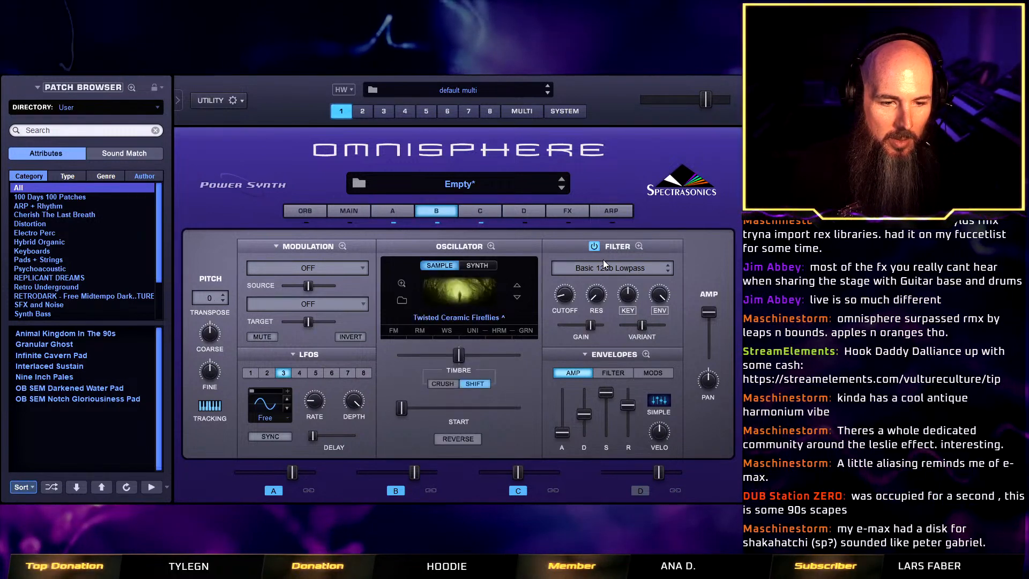
pyautogui.click(393, 210)
pyautogui.click(496, 214)
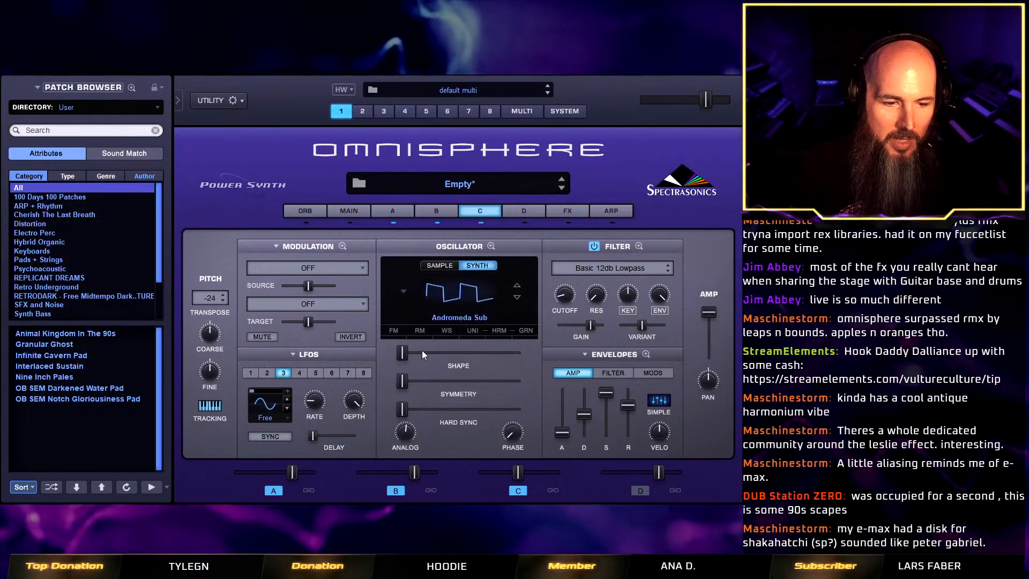
# Set layer C's oscillator shape to 1.000 and turn off its filter.
pyautogui.moveTo(407, 351)
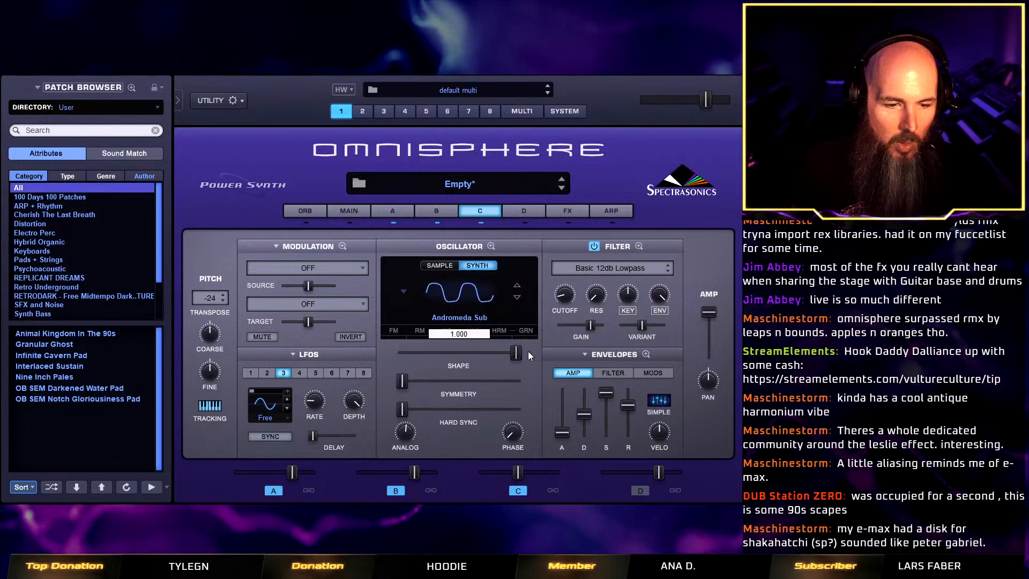
pyautogui.moveTo(402, 356); pyautogui.dragTo(534, 352)
pyautogui.click(594, 246)
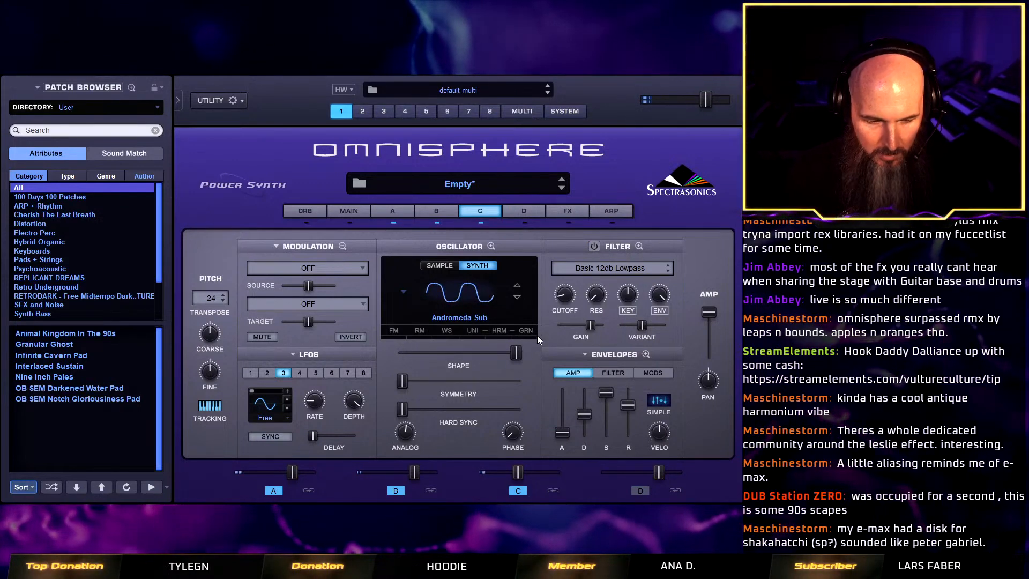
# Set the patch's signal path back to Shared in the main settings and reopen layer C.
pyautogui.click(349, 211)
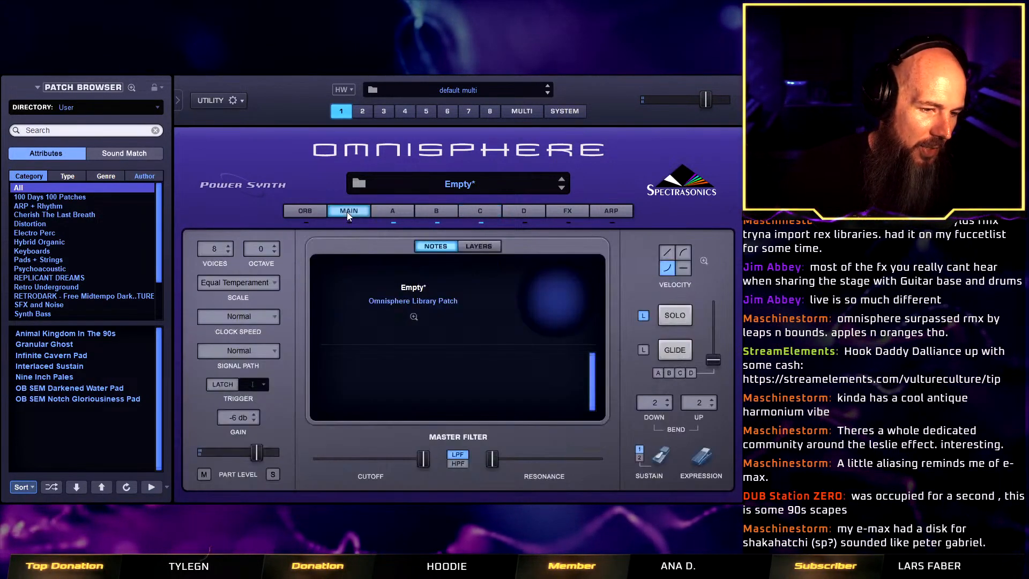
pyautogui.click(247, 351)
pyautogui.click(250, 352)
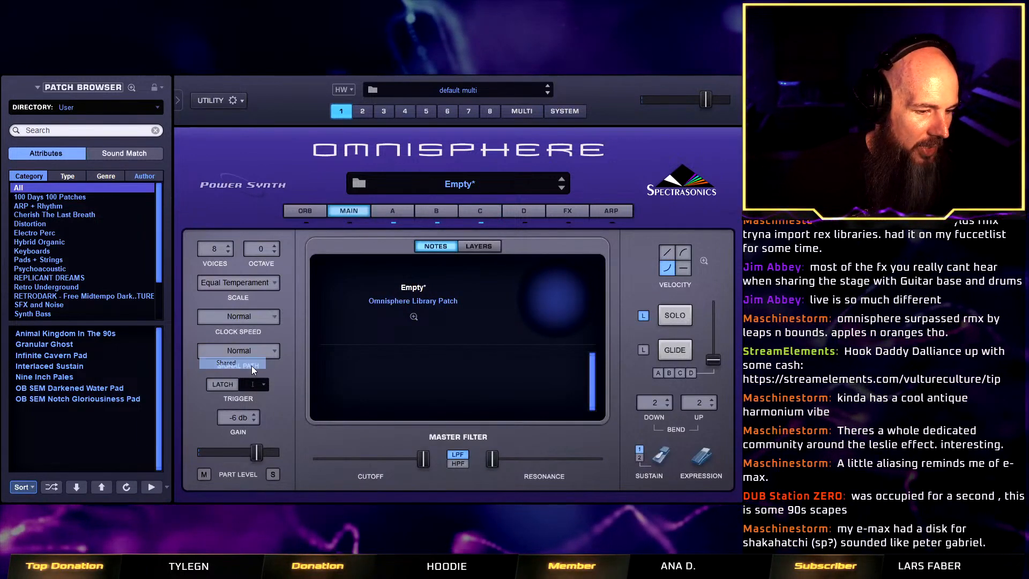
pyautogui.click(489, 211)
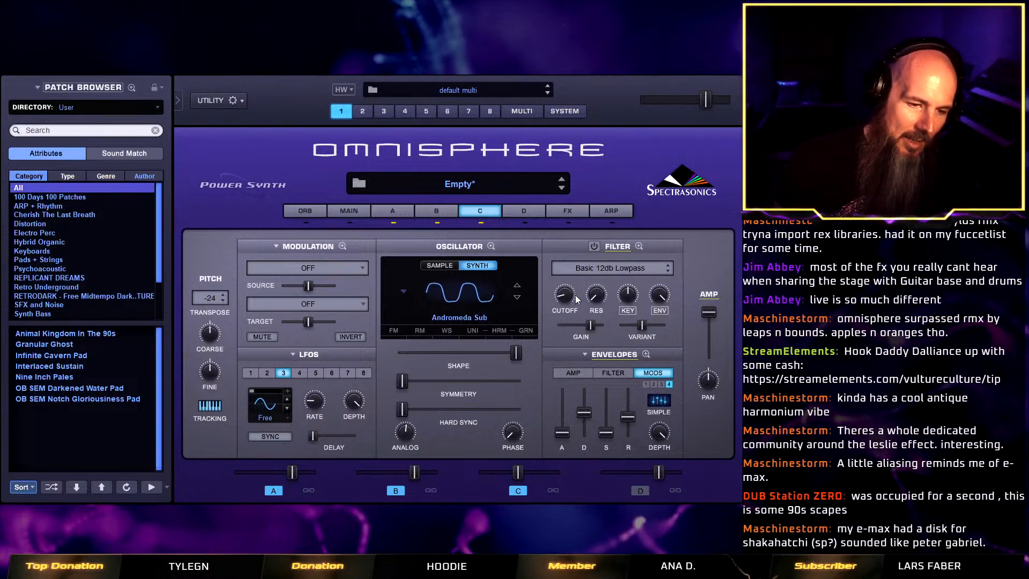
# Reduce layer C's oscillator shape slightly and lower the layer's level to just under -13.1 dB.
pyautogui.moveTo(515, 354)
pyautogui.mouseDown()
pyautogui.moveTo(545, 348)
pyautogui.moveTo(502, 356)
pyautogui.moveTo(514, 348)
pyautogui.mouseUp()
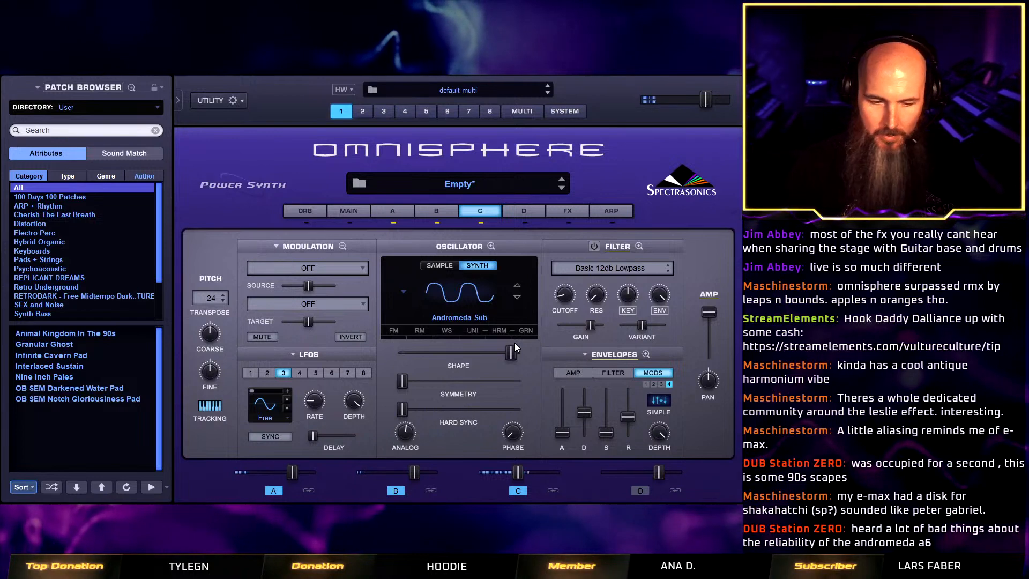
pyautogui.moveTo(515, 477)
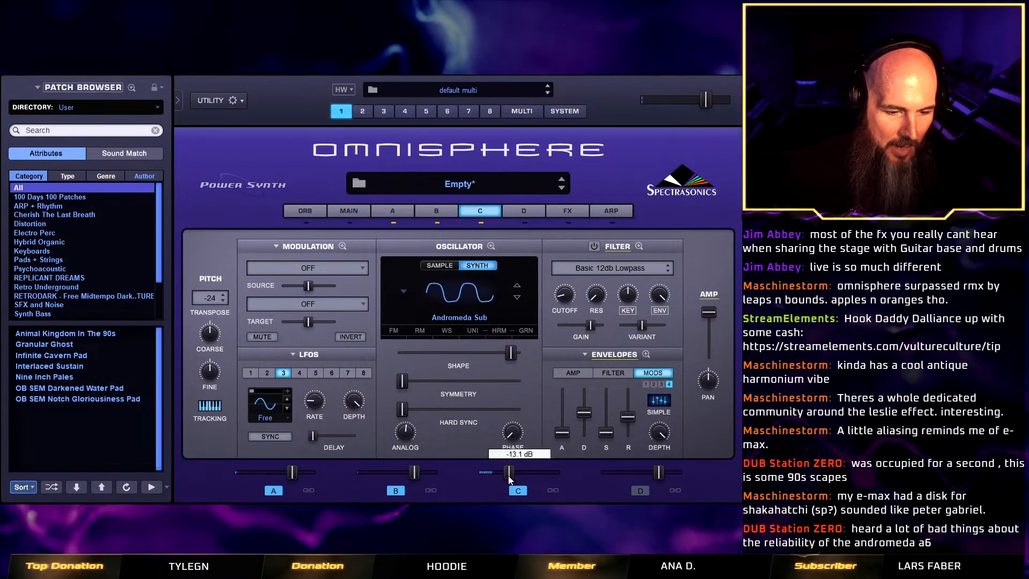
pyautogui.moveTo(508, 476); pyautogui.dragTo(506, 472)
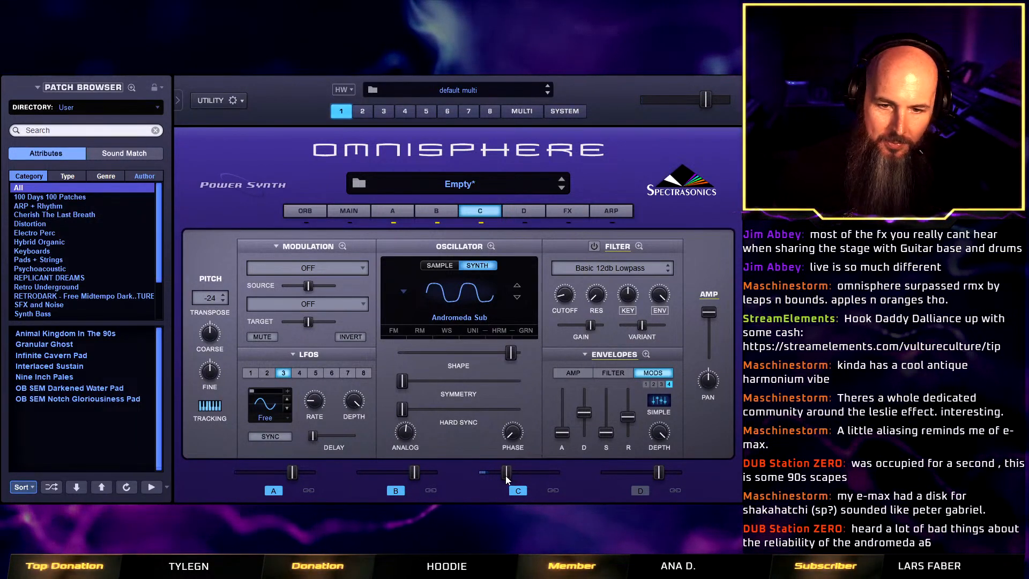
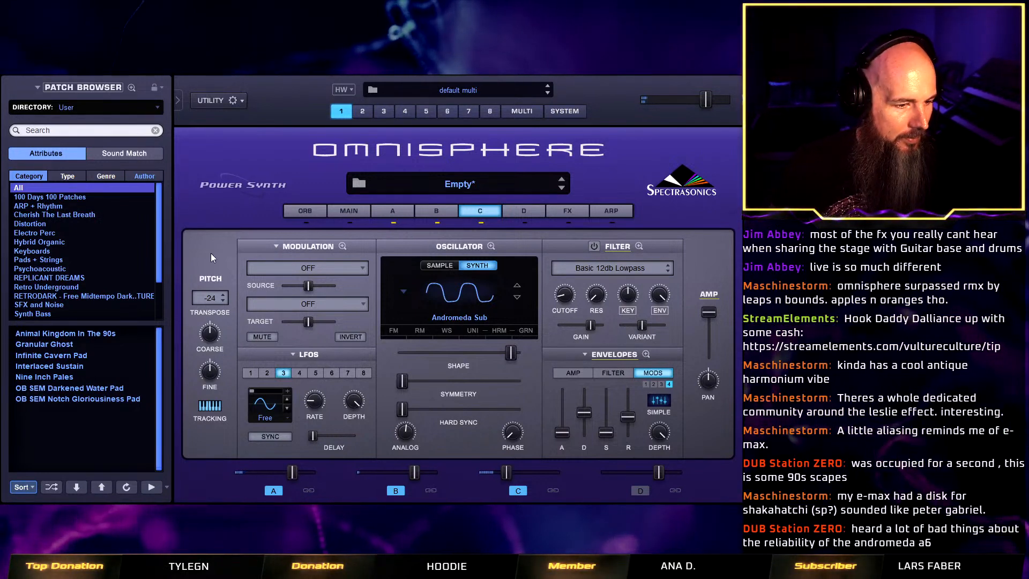
# Set layer C's transpose to -12.
pyautogui.click(210, 298)
pyautogui.click(254, 307)
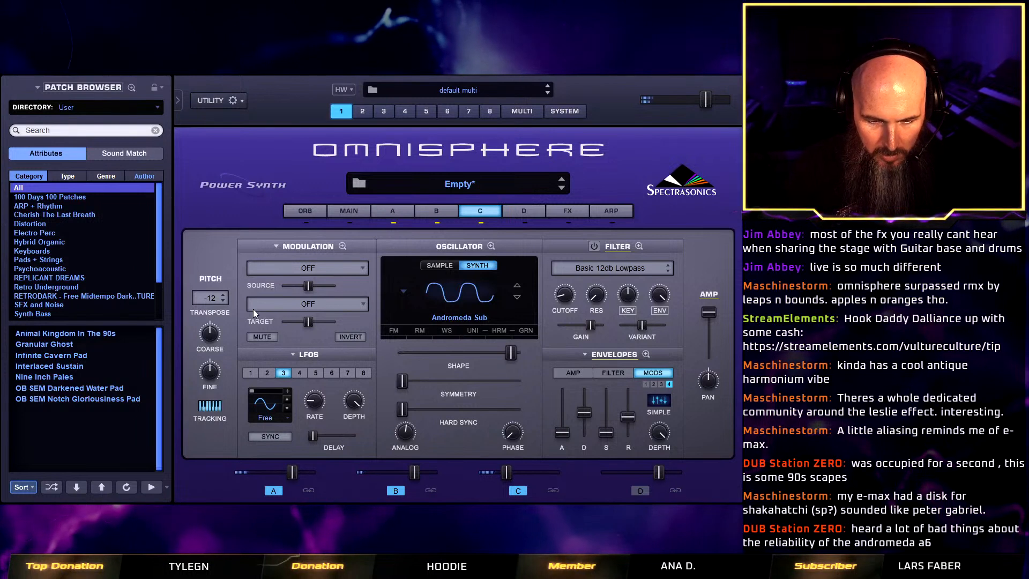
pyautogui.click(518, 491)
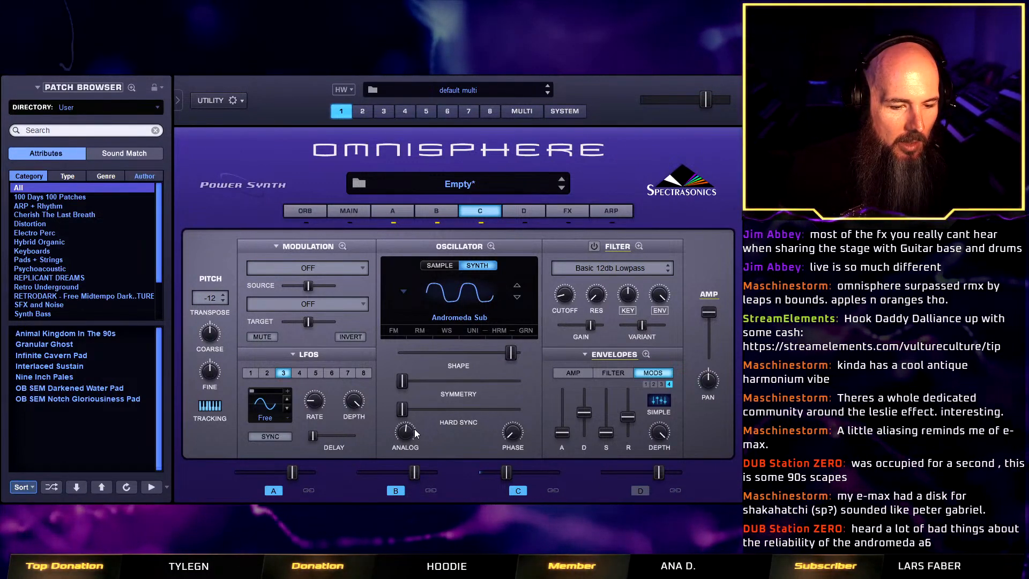
# Add a Twisted Space effect to the first common FX slot and load its Focus Inversion preset.
pyautogui.click(578, 210)
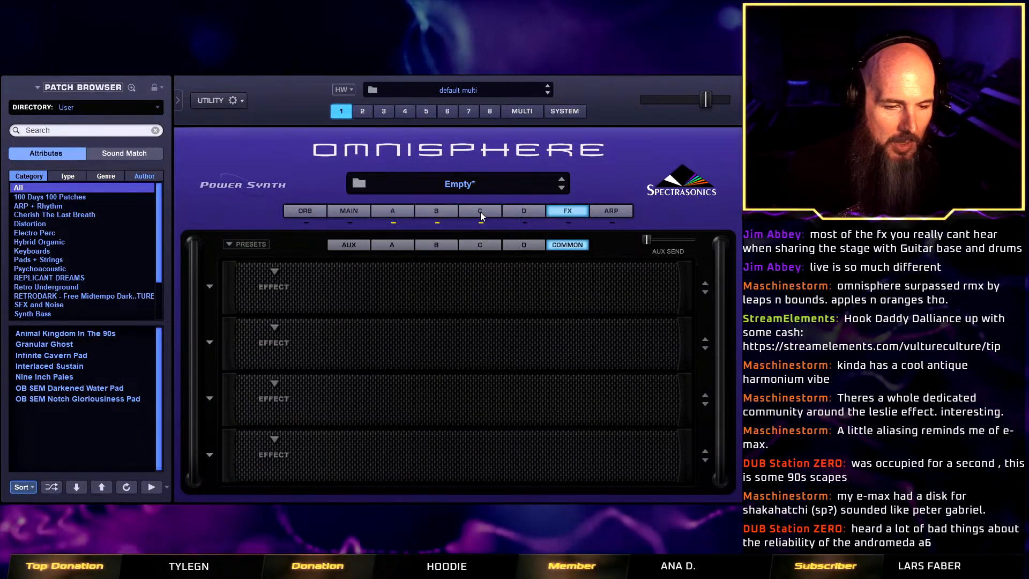
pyautogui.click(275, 271)
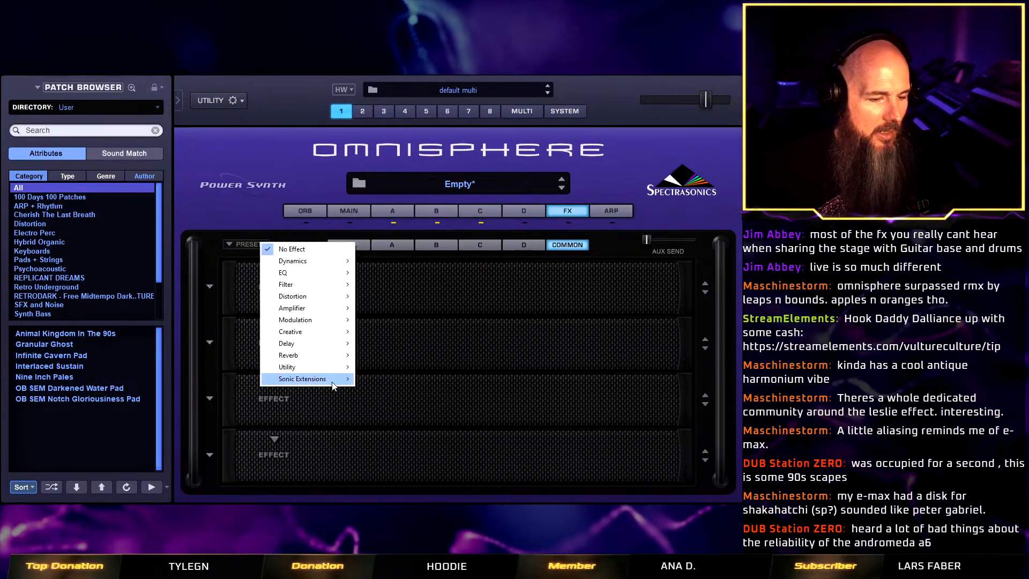
pyautogui.moveTo(335, 381)
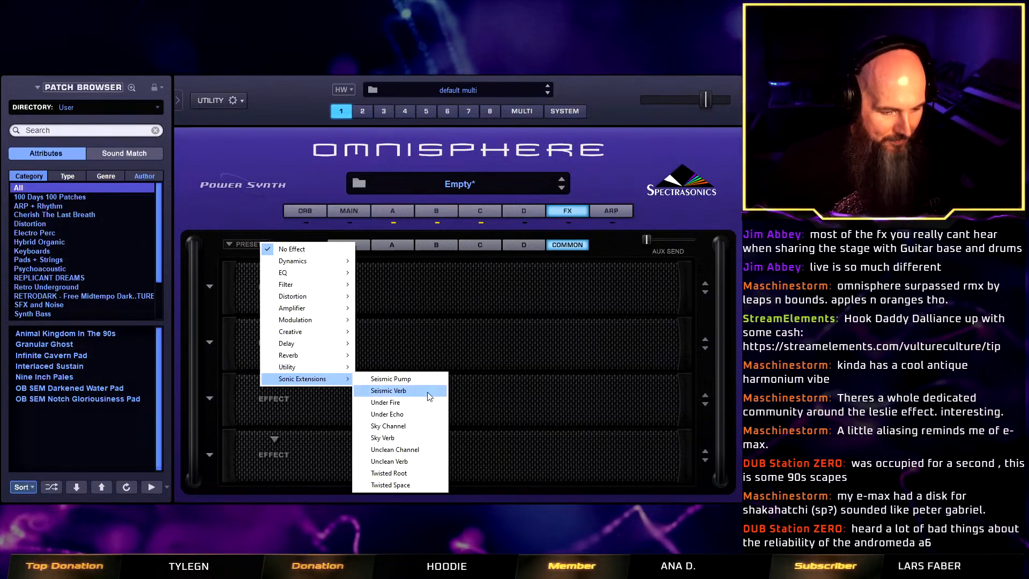
pyautogui.click(395, 485)
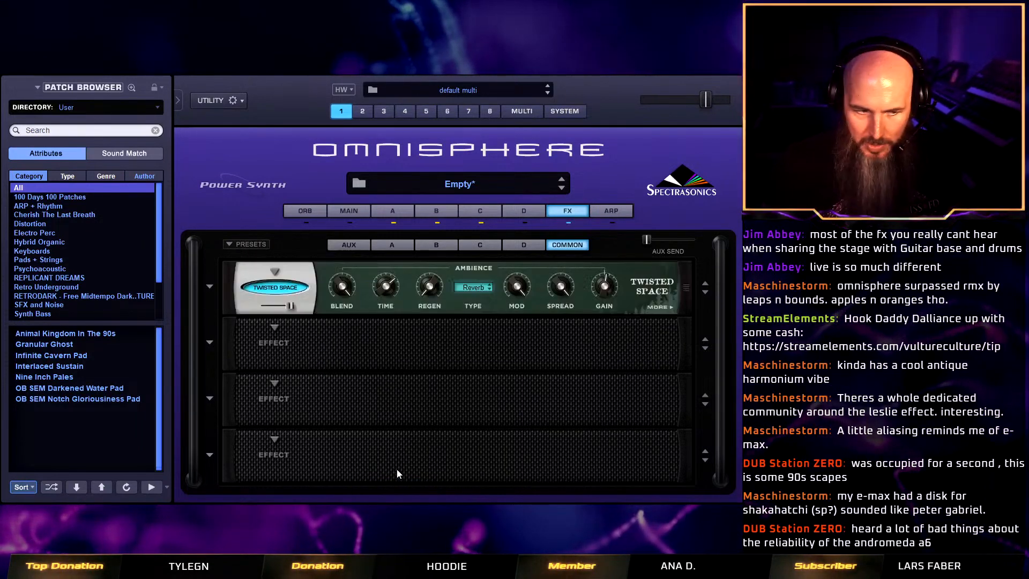
pyautogui.click(212, 287)
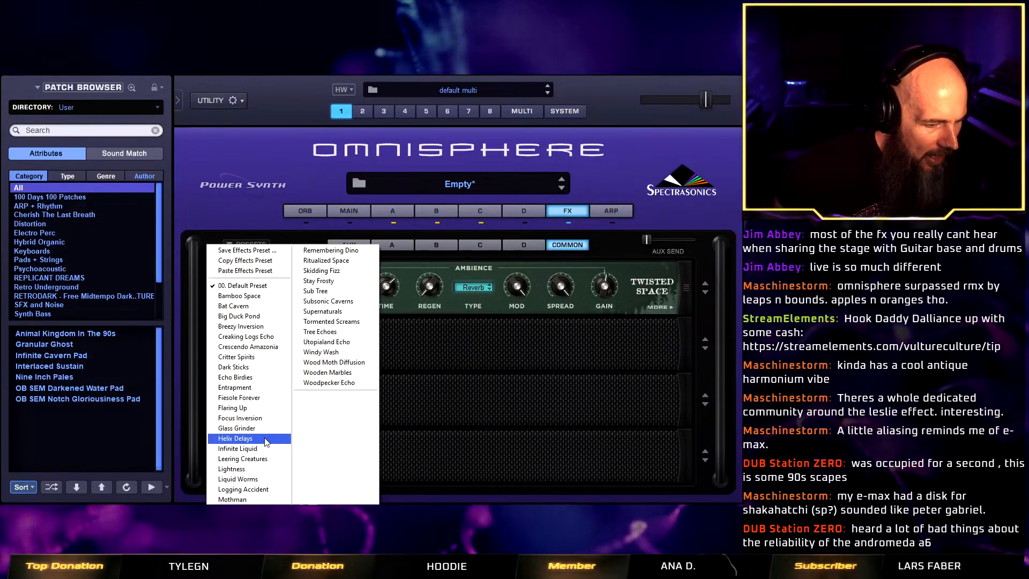
pyautogui.click(269, 418)
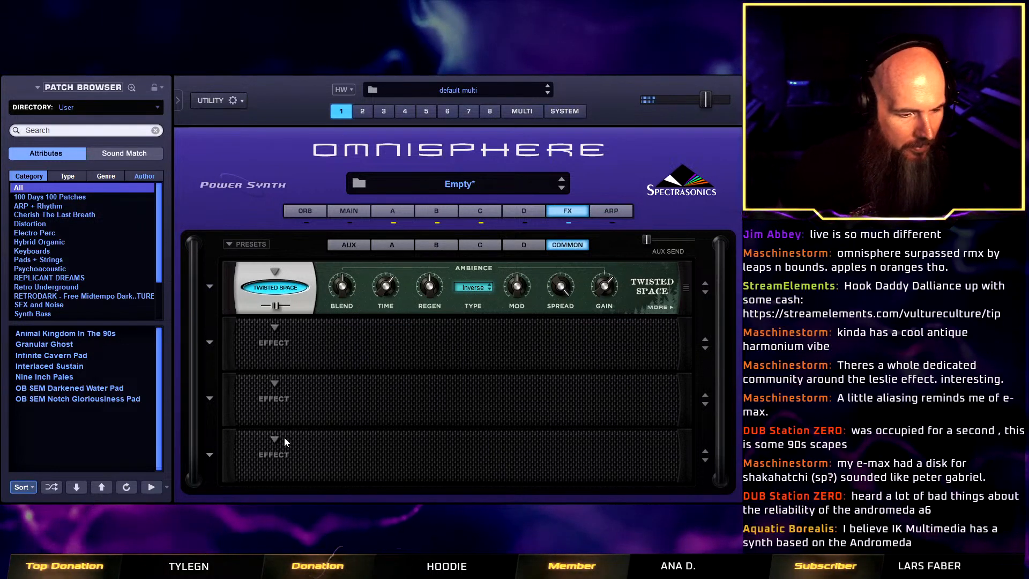
# Add a Twisted Root effect to the fourth common FX slot and load its Dark preset.
pyautogui.click(276, 439)
pyautogui.moveTo(301, 495)
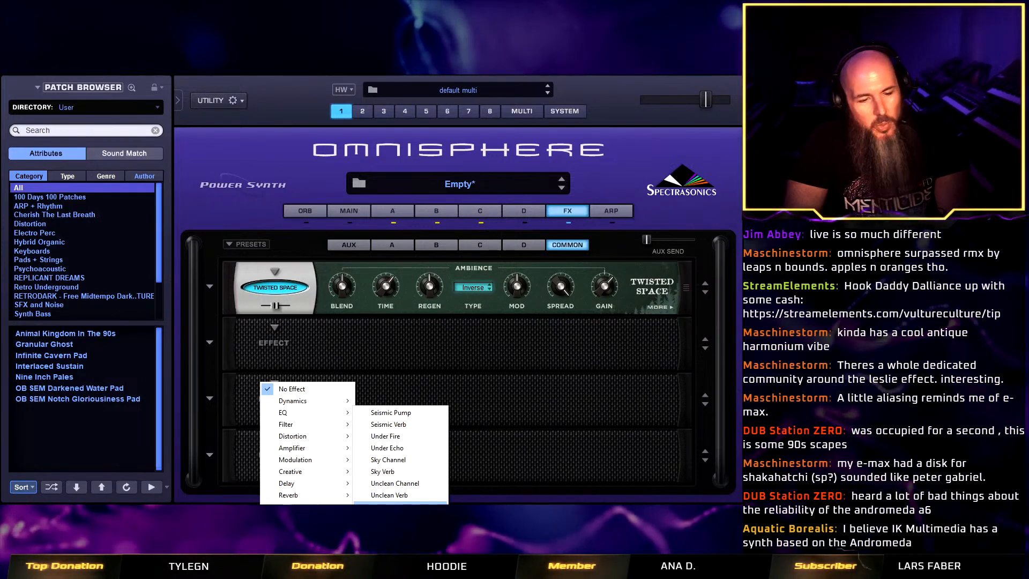
pyautogui.click(401, 502)
pyautogui.click(210, 455)
pyautogui.click(240, 355)
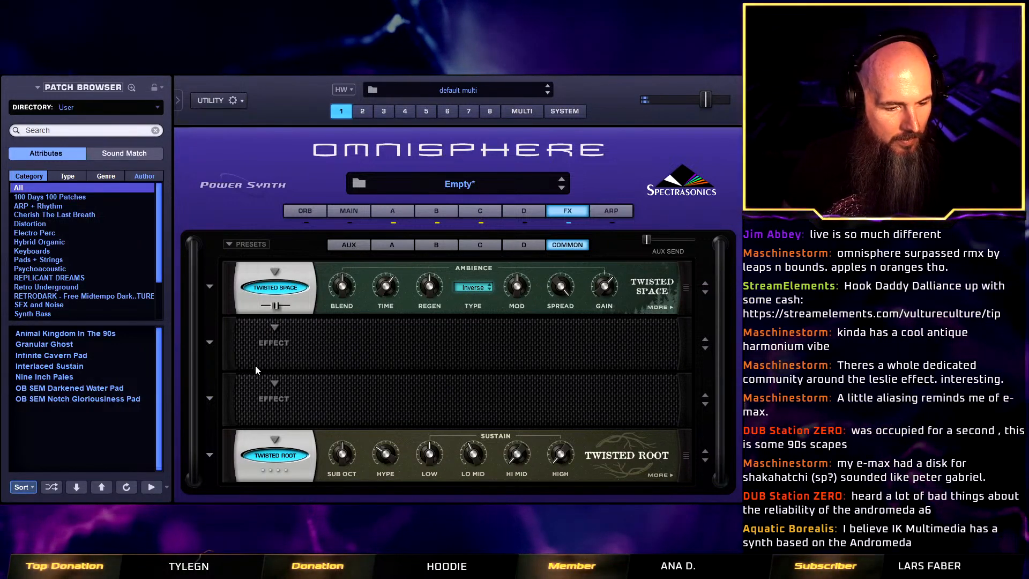
# Load the Flat preset in Twisted Root and slightly raise its sub octave and High level.
pyautogui.click(209, 455)
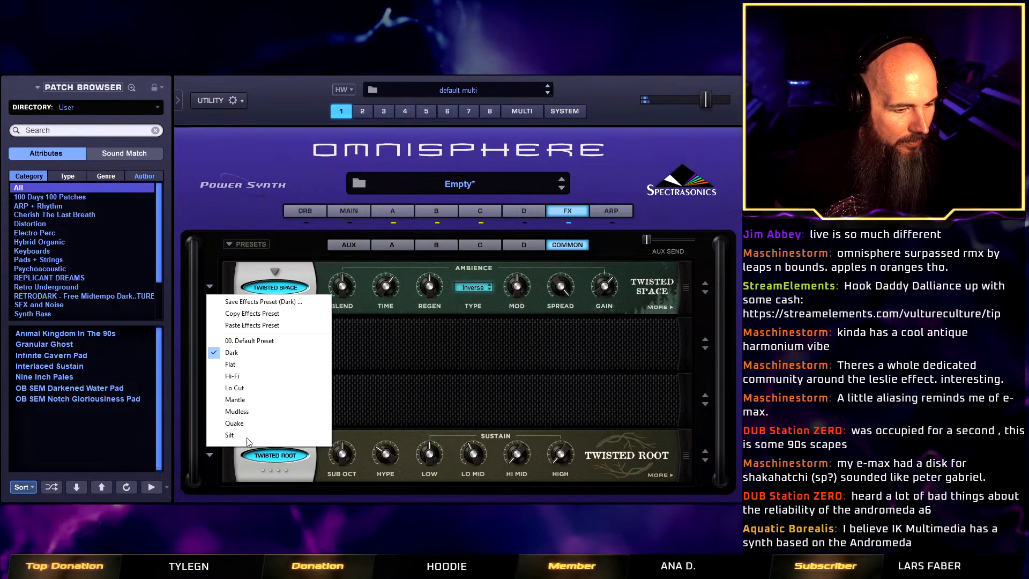
pyautogui.click(248, 364)
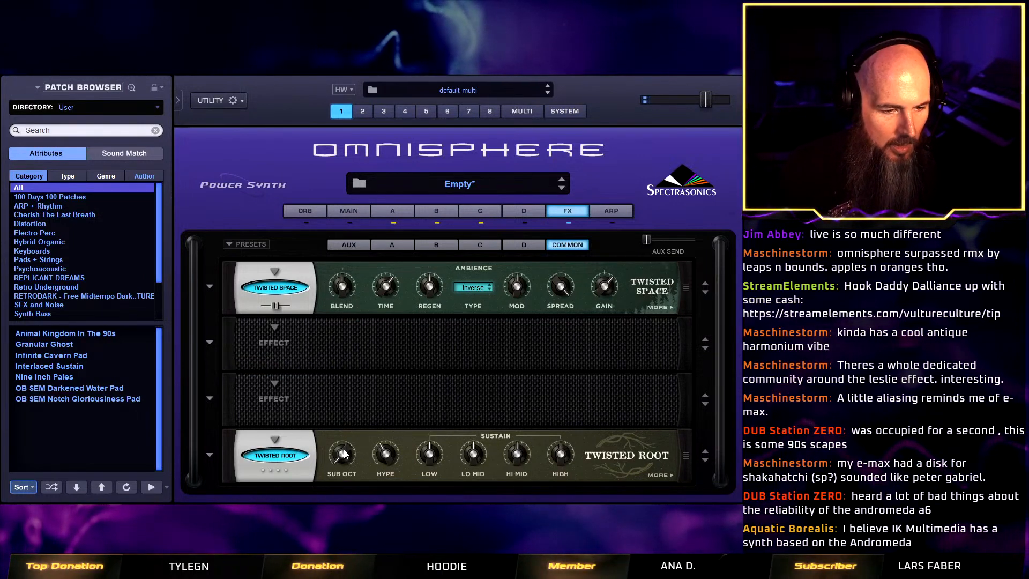
pyautogui.moveTo(348, 453); pyautogui.dragTo(348, 447)
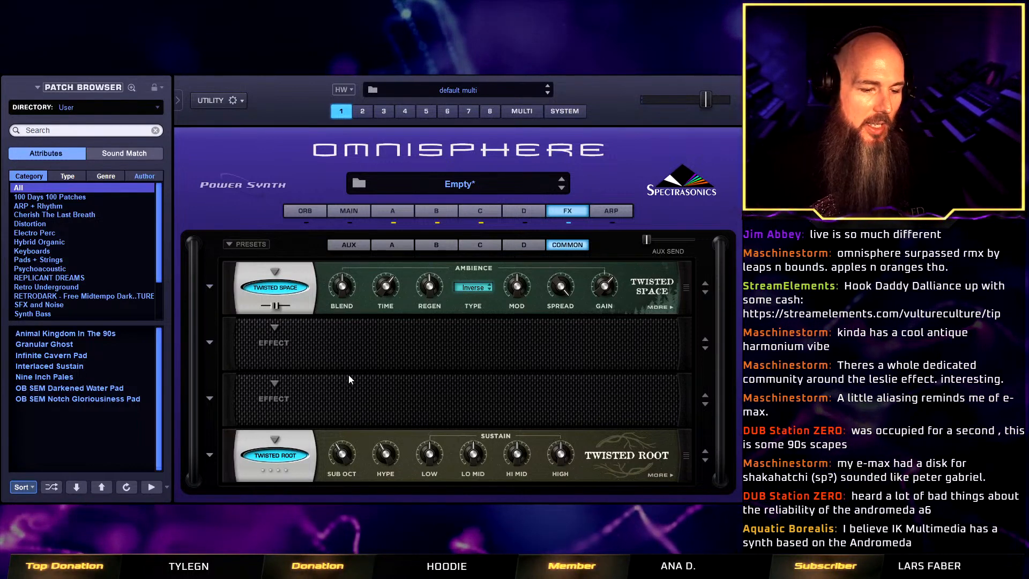
pyautogui.click(660, 474)
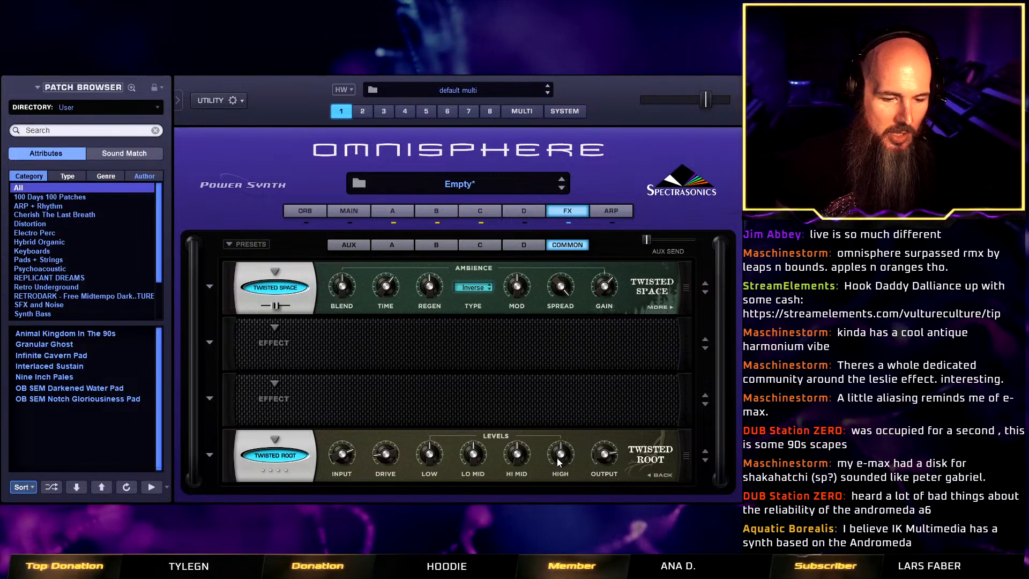
pyautogui.moveTo(560, 459); pyautogui.dragTo(559, 449)
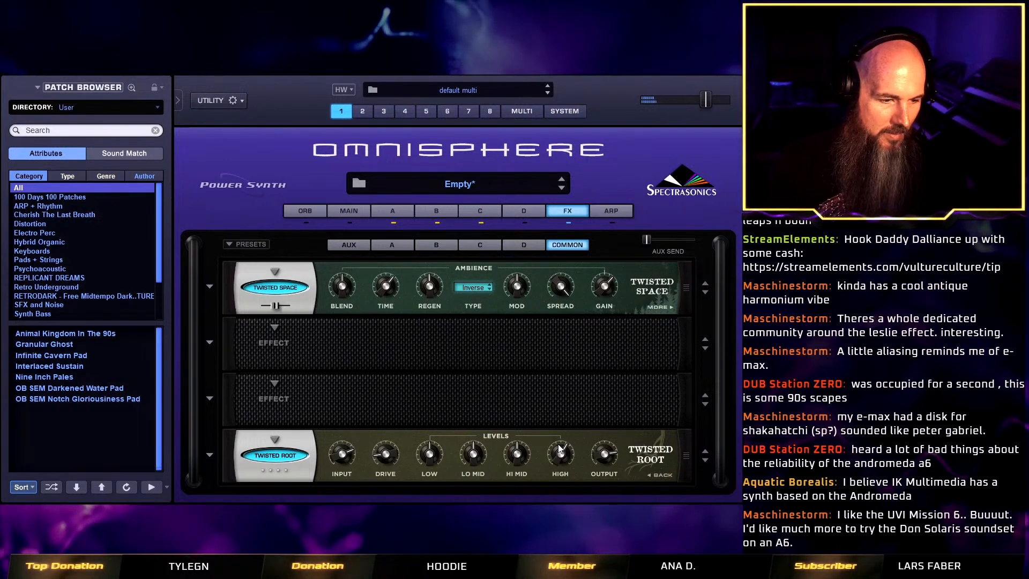
# Save the patch as The Second Moon Of Saturn Pad in the Twisted Trees - Vulture Culture Patches folder.
pyautogui.rightClick(310, 178)
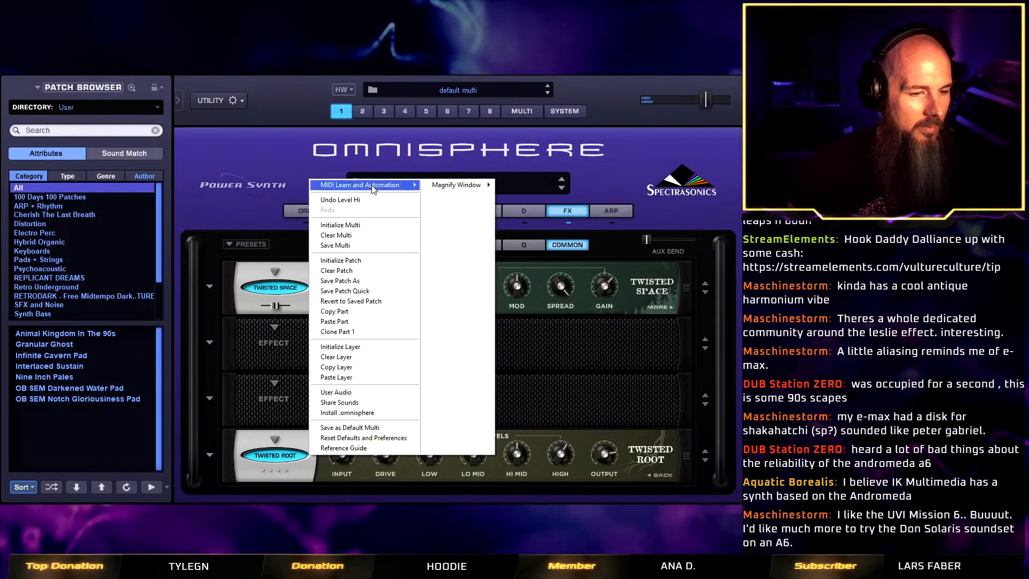
pyautogui.click(384, 281)
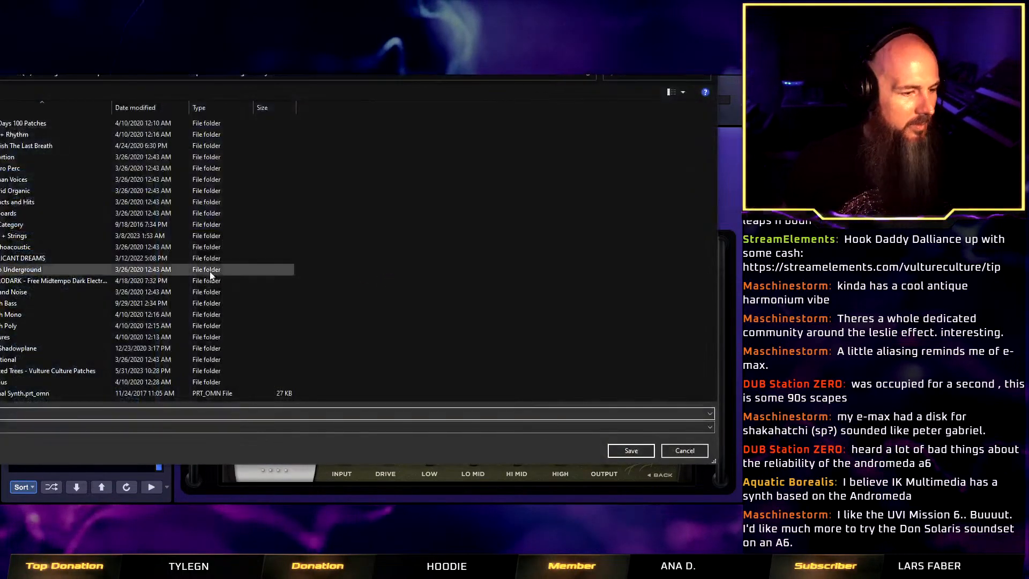
pyautogui.doubleClick(15, 375)
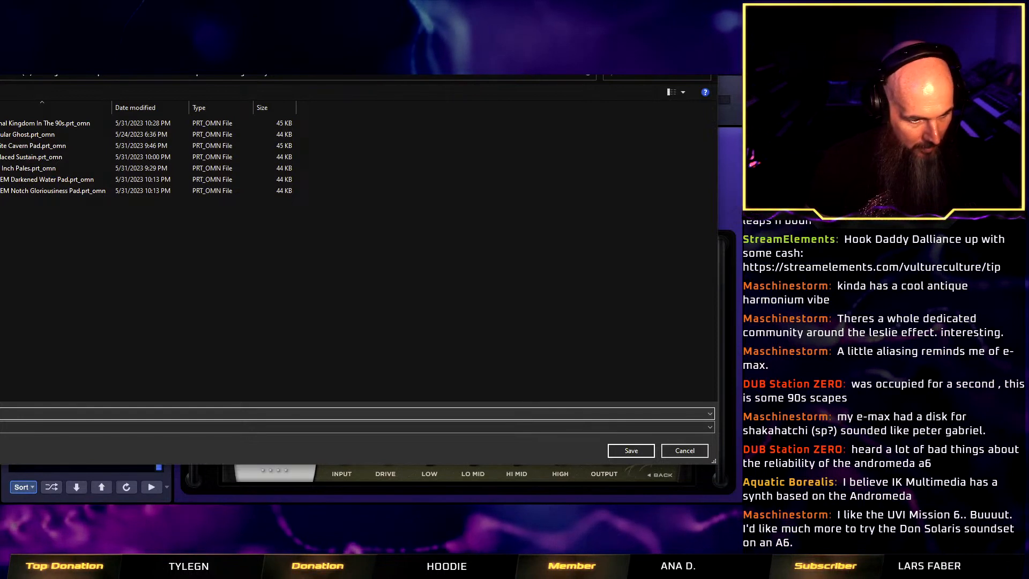
pyautogui.write('n O ')
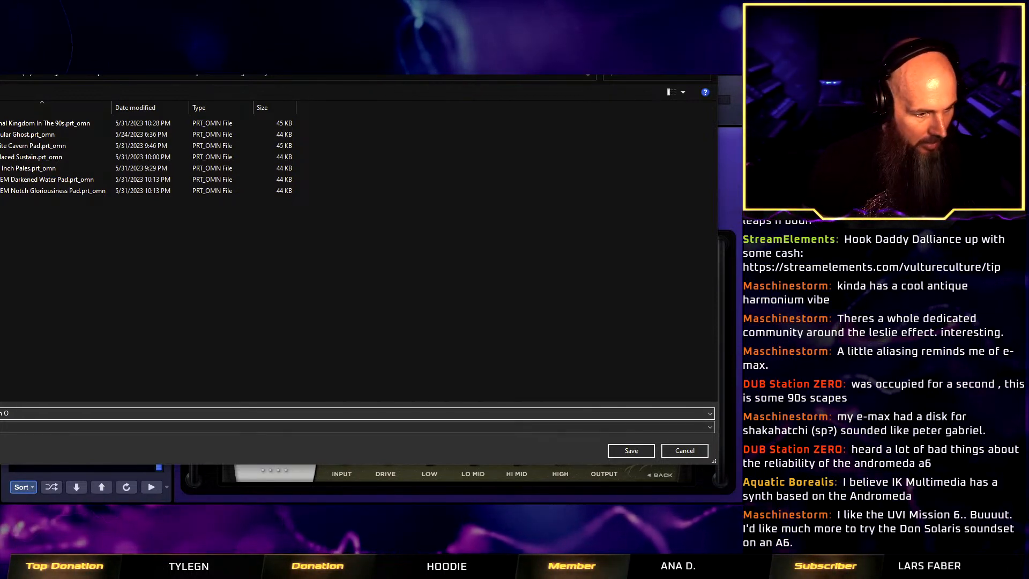
pyautogui.write('F')
pyautogui.press('BackSpace')
pyautogui.press('BackSpace')
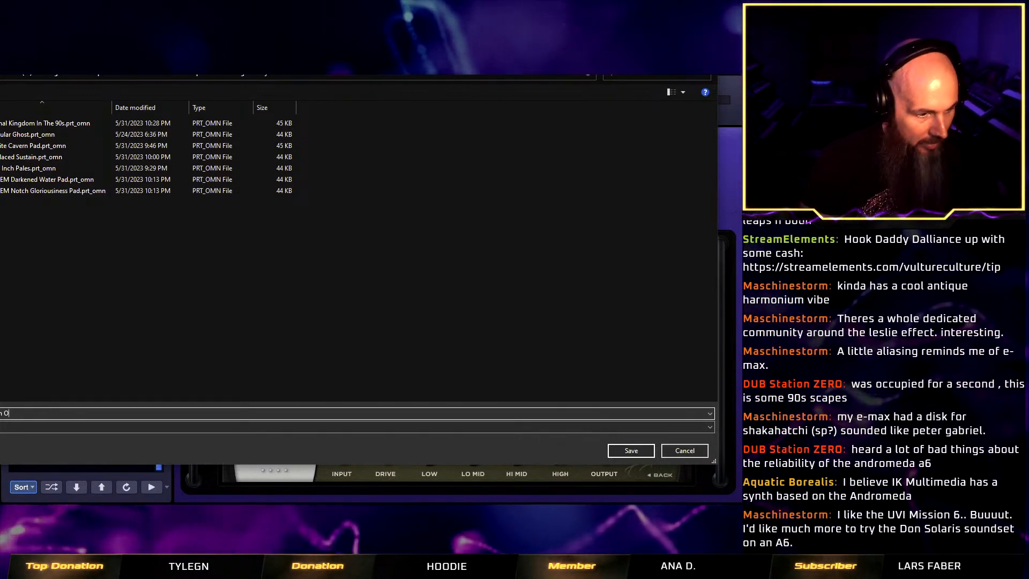
pyautogui.write('f Saturn Pad')
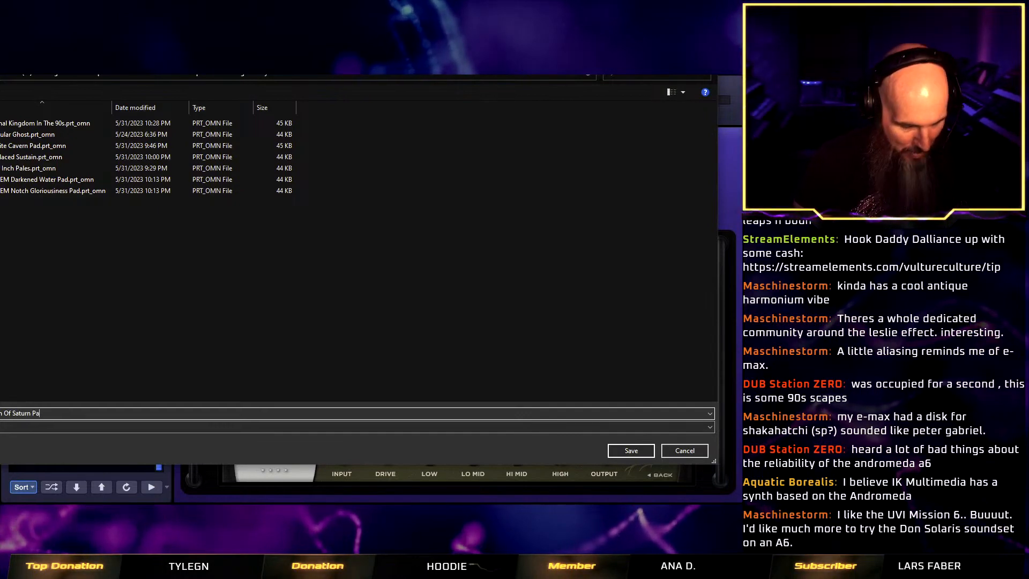
pyautogui.click(631, 450)
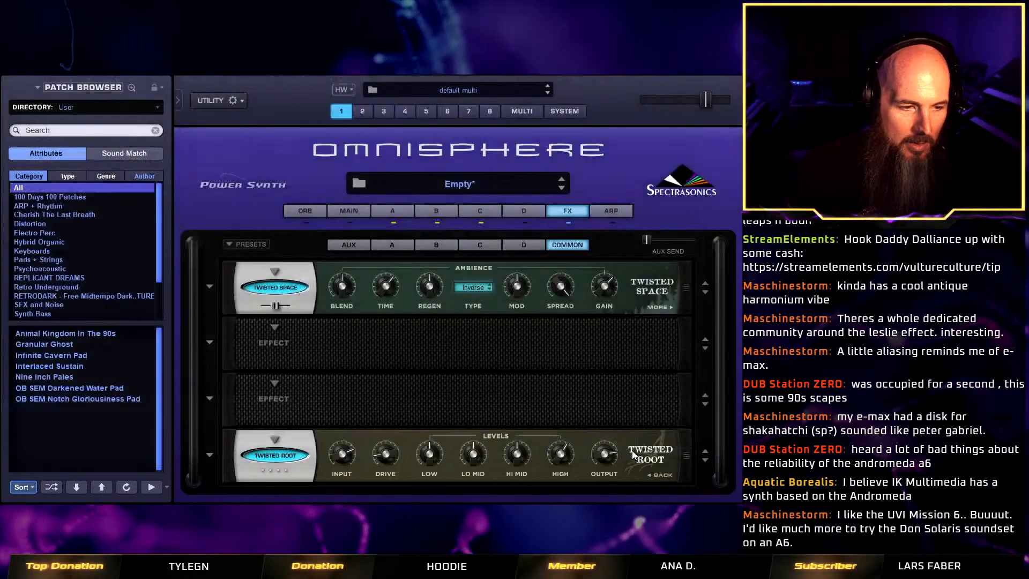
# Tag the patch with author Vulture Culture and complexity Level 2 - Medium.
pyautogui.click(23, 170)
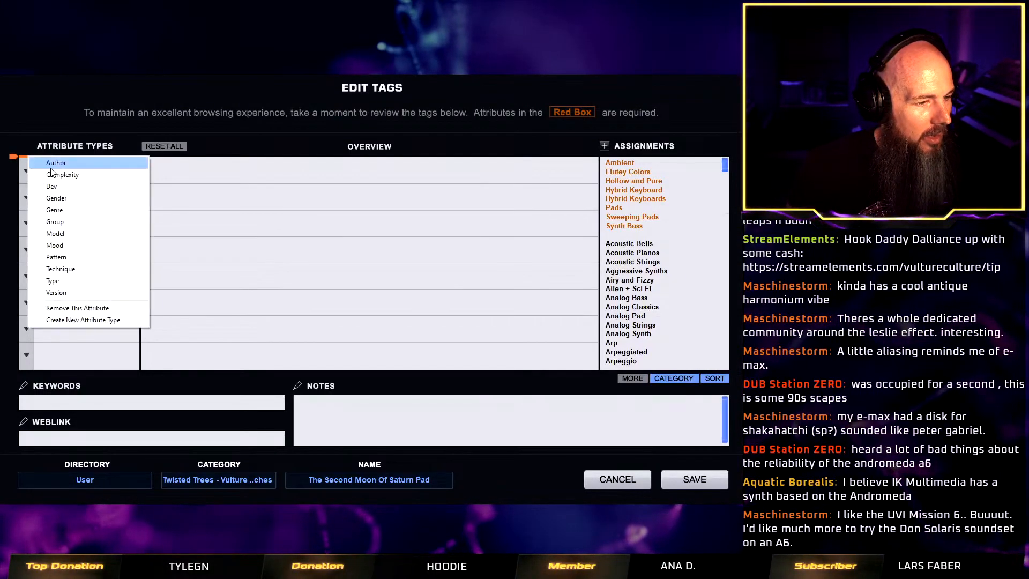
pyautogui.click(57, 168)
pyautogui.click(652, 162)
pyautogui.click(26, 197)
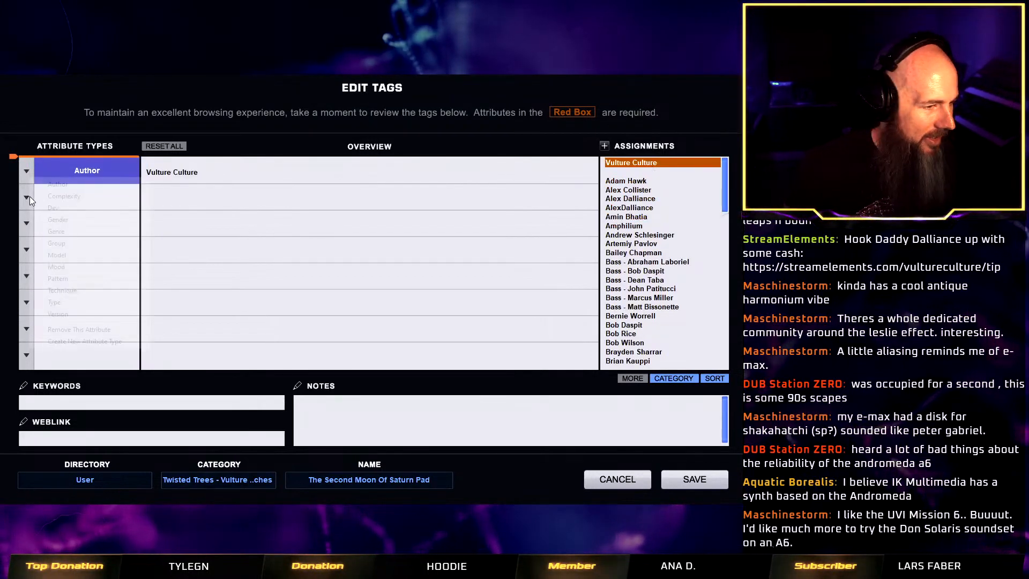
pyautogui.click(81, 198)
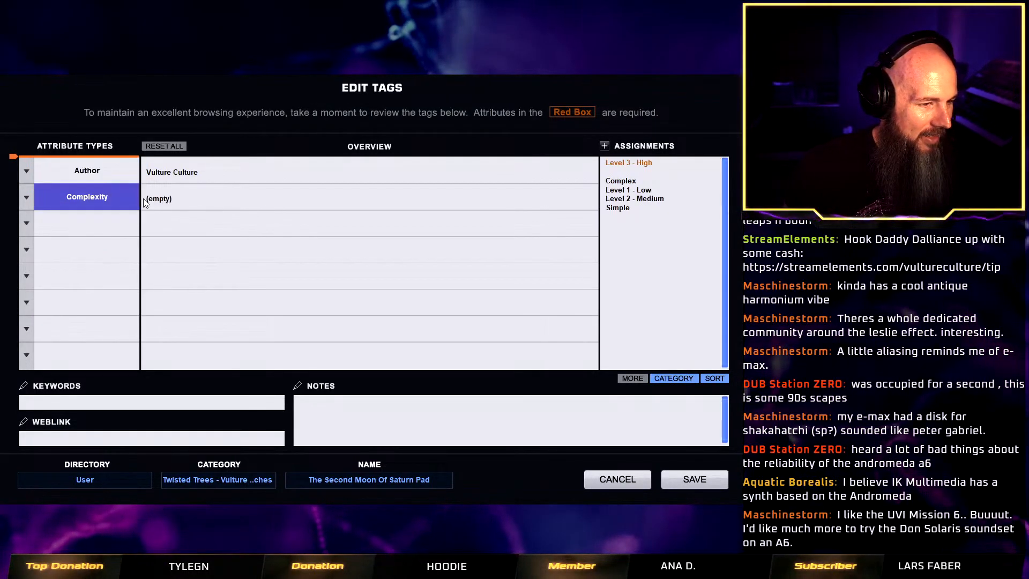
pyautogui.click(645, 200)
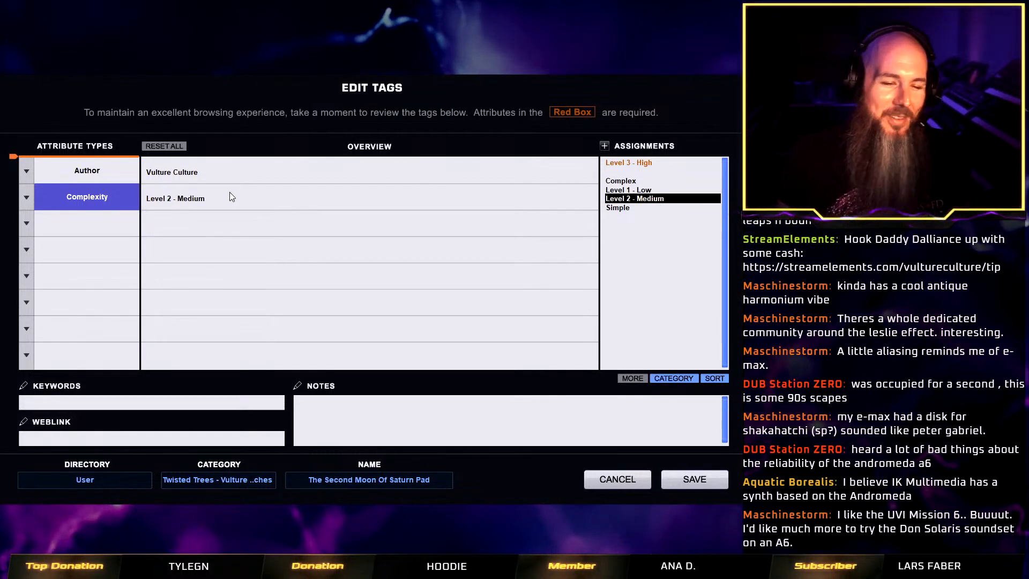
# Tag the patch with type Pads and save the tags.
pyautogui.click(27, 223)
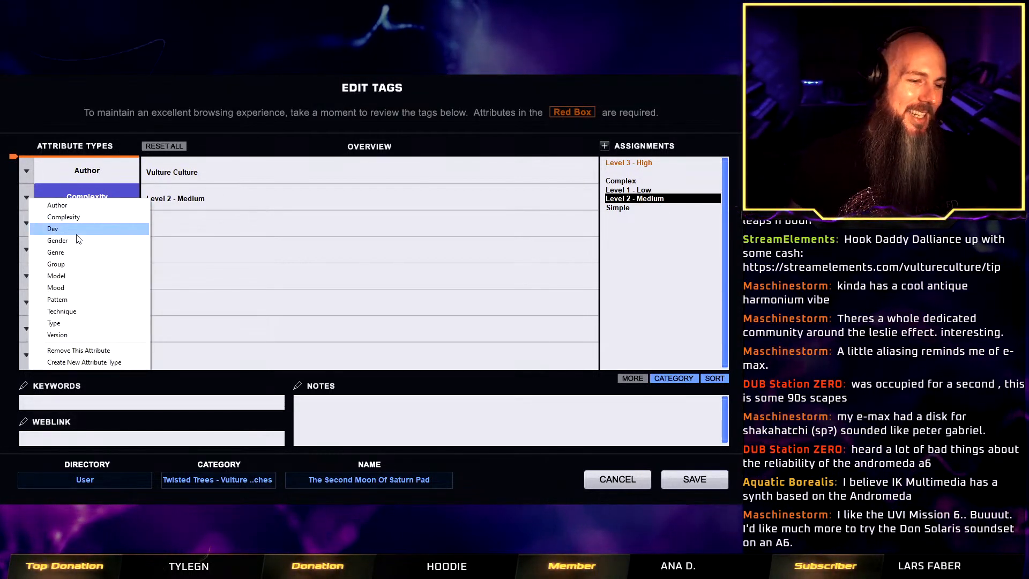
pyautogui.click(110, 324)
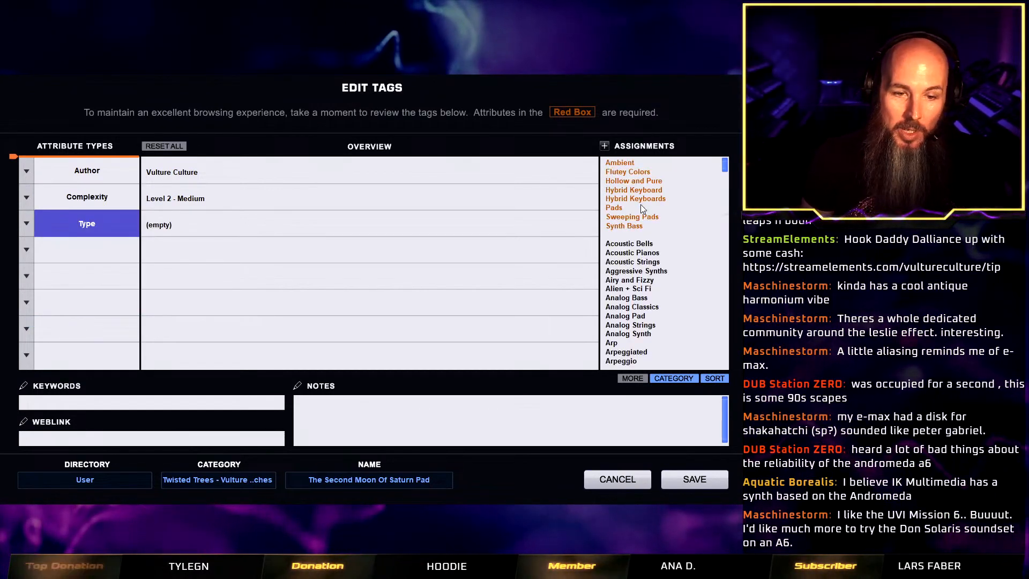
pyautogui.click(641, 199)
pyautogui.click(639, 207)
pyautogui.click(642, 200)
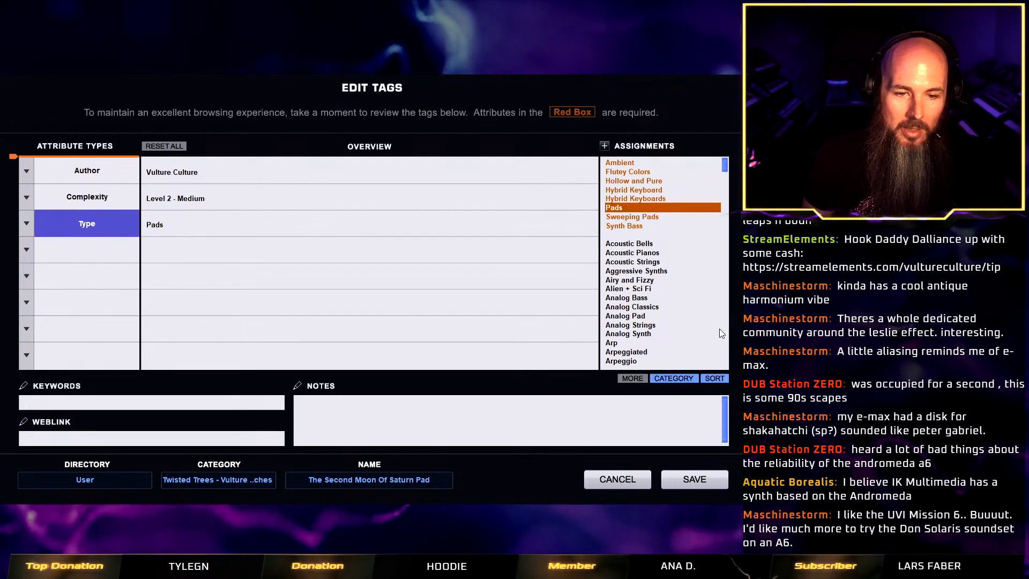
pyautogui.click(694, 479)
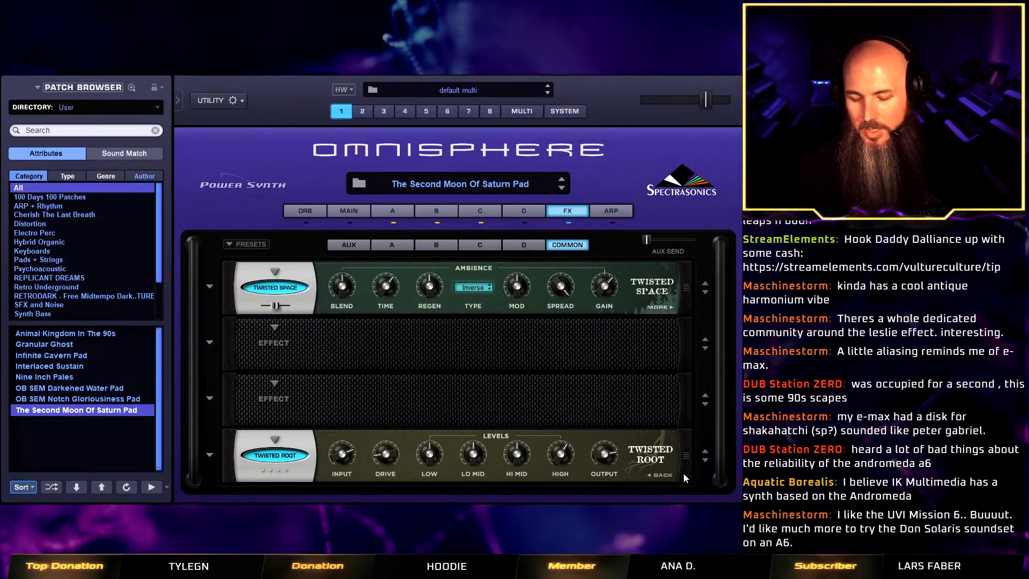
# Clear the current patch to start a new sound from an empty one.
pyautogui.rightClick(309, 171)
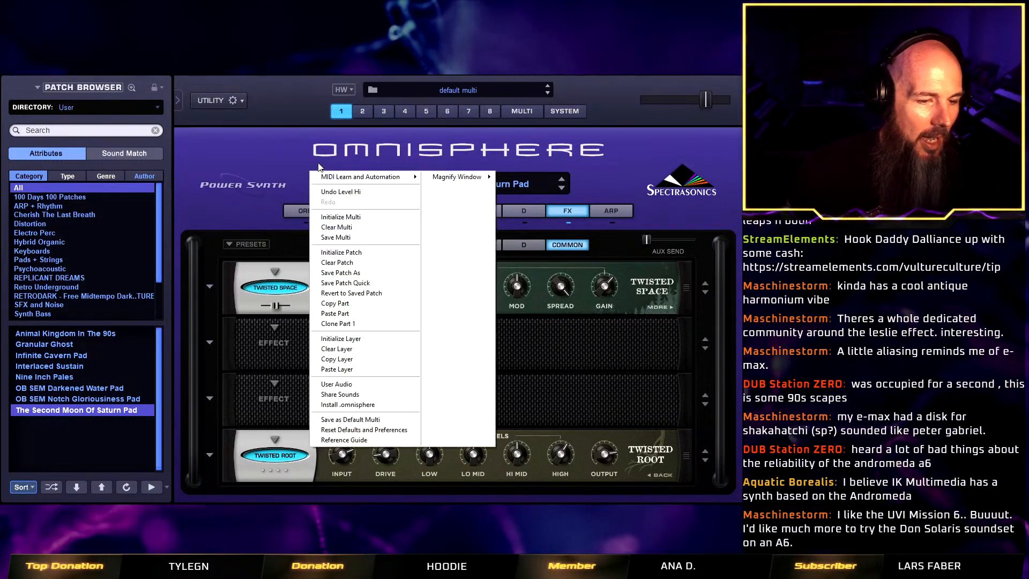
pyautogui.click(393, 263)
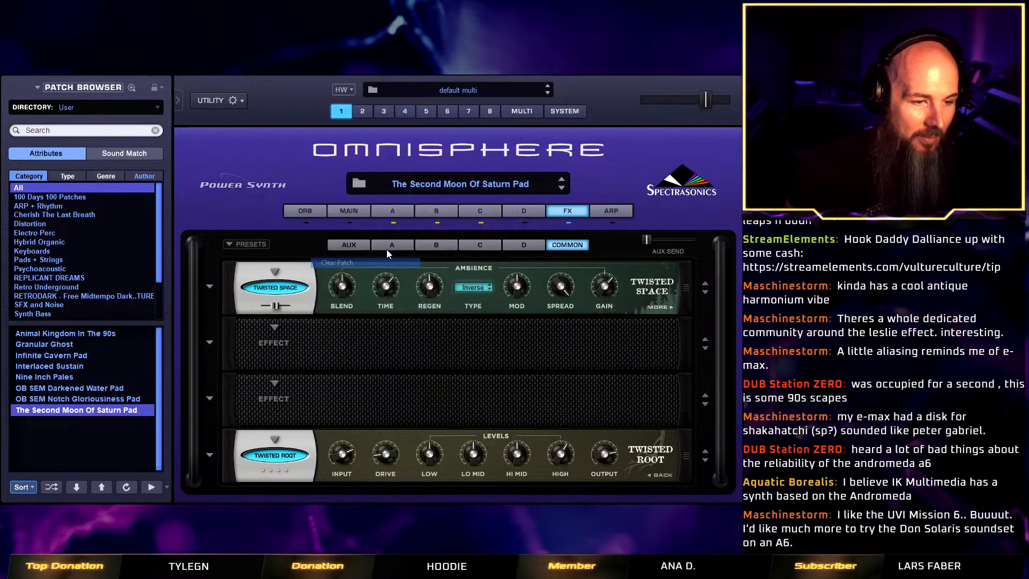
pyautogui.rightClick(301, 172)
pyautogui.click(294, 149)
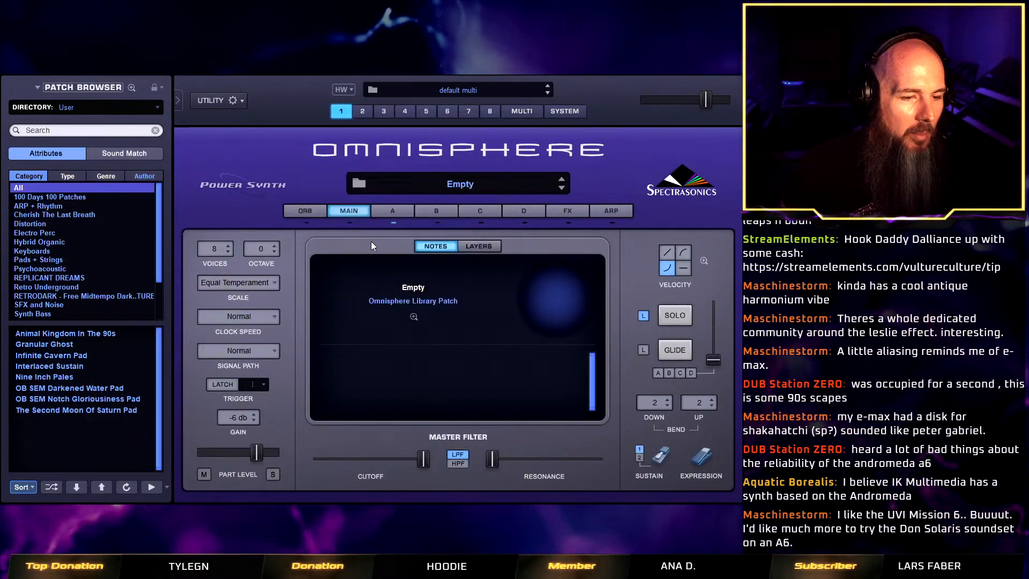
# Load the Twisted Burning Fog soundsource from the Twisted Trees Textures, Darkness type, into layer A.
pyautogui.click(396, 209)
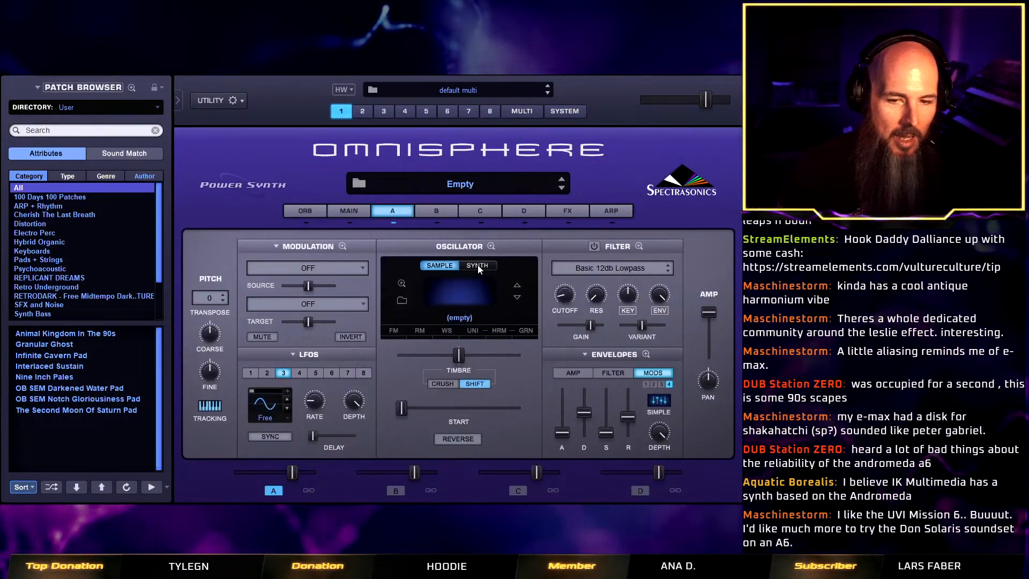
pyautogui.click(403, 301)
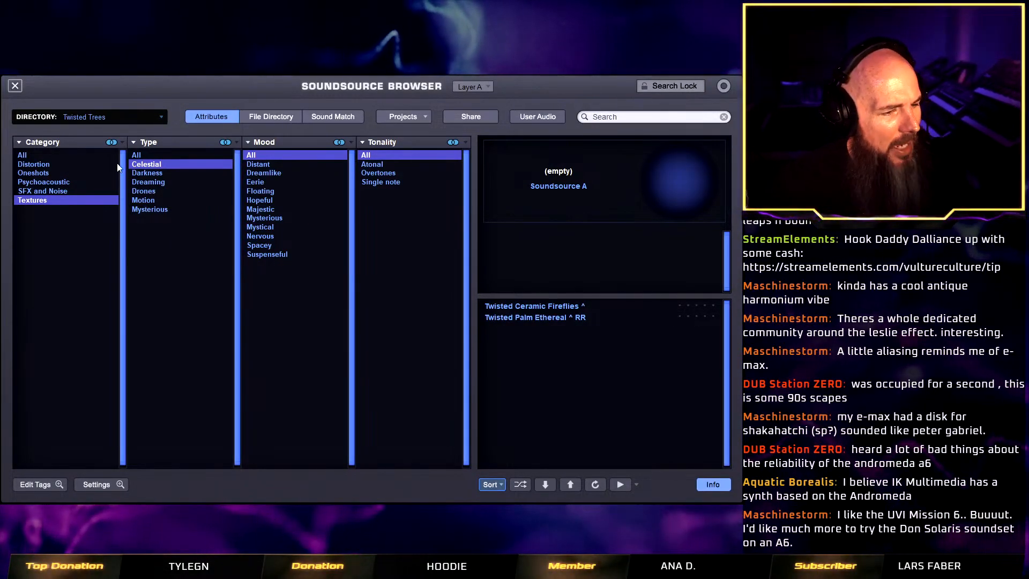
pyautogui.click(144, 173)
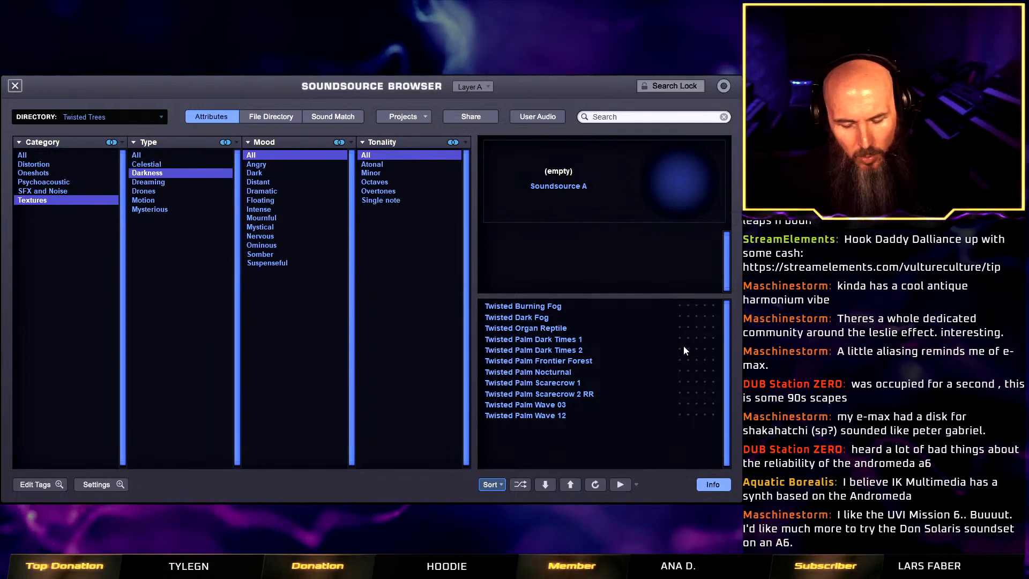
pyautogui.click(557, 309)
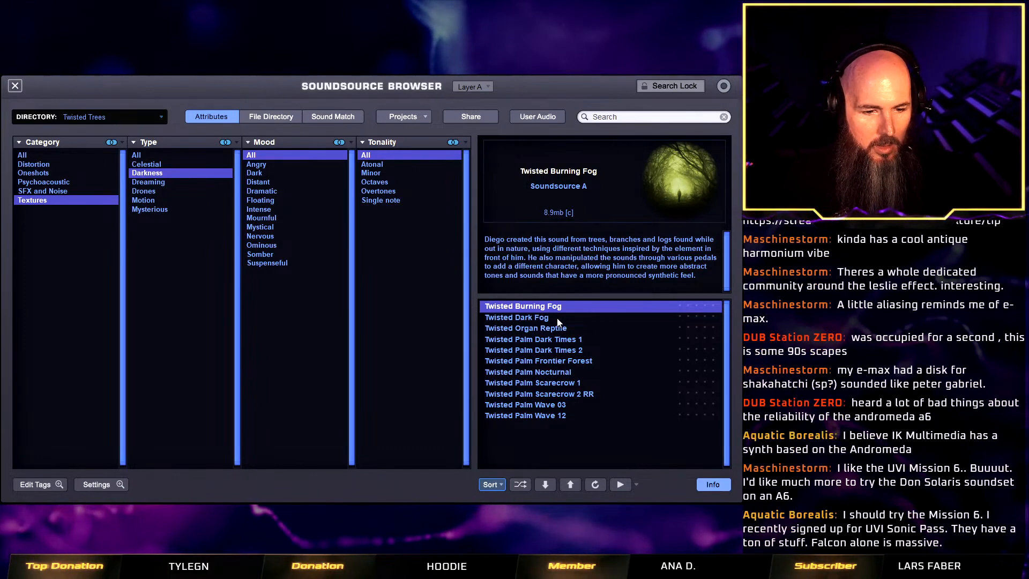
pyautogui.click(15, 86)
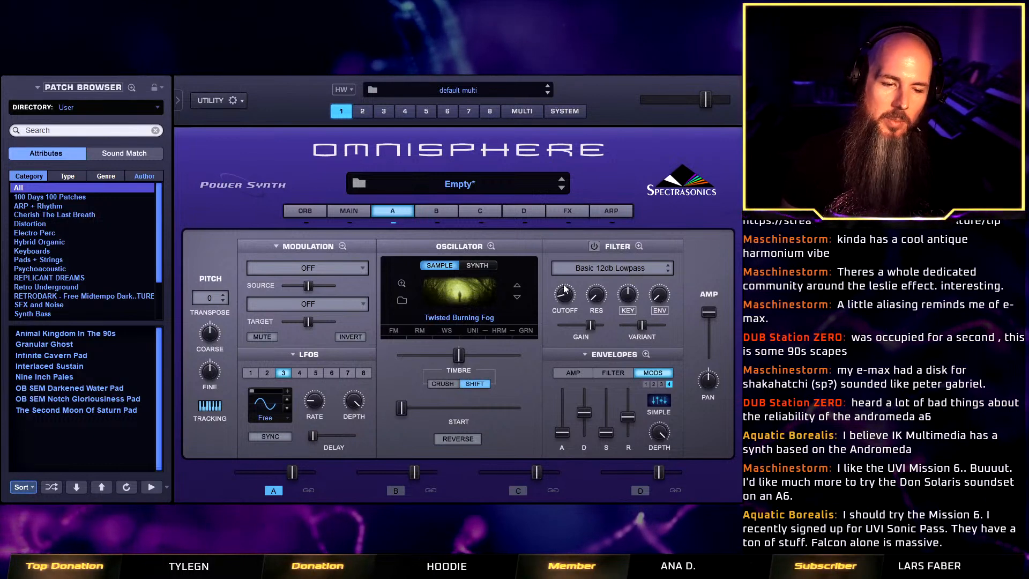
# Enable layer A's filter with the cutoff at 2.212 kHz and compare the sound with the filter bypassed.
pyautogui.click(595, 246)
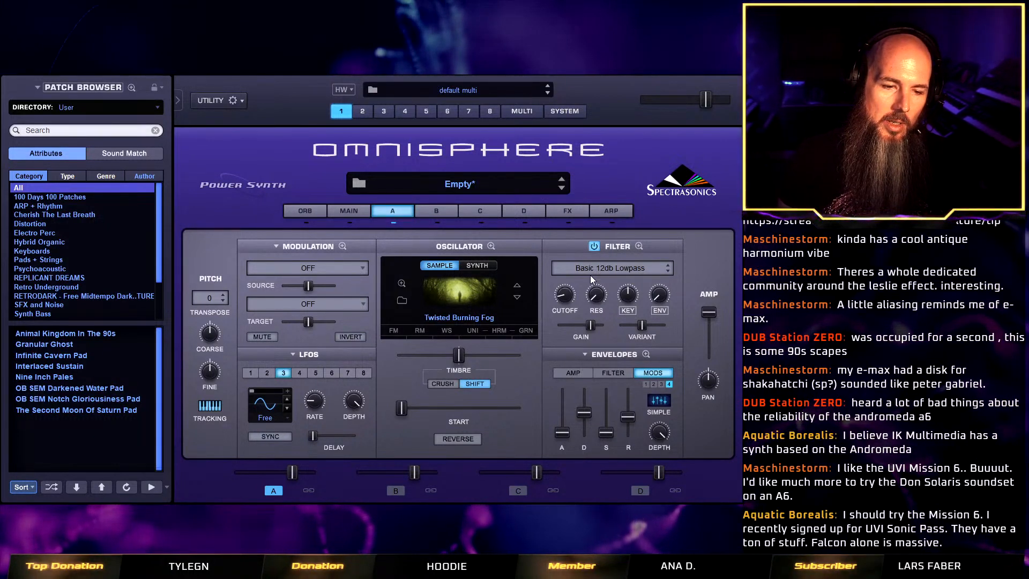
pyautogui.moveTo(567, 297); pyautogui.dragTo(568, 248)
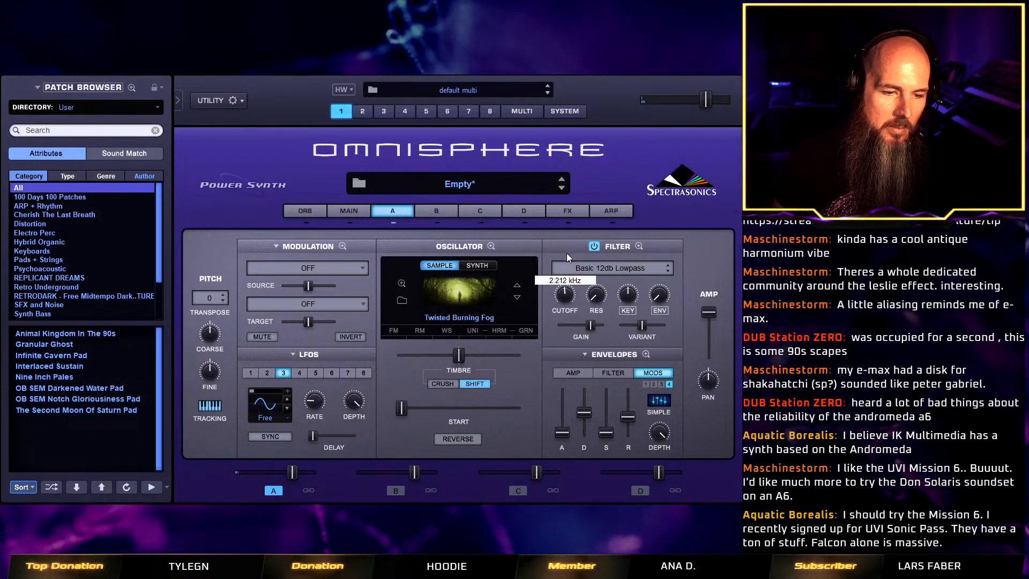
pyautogui.click(594, 246)
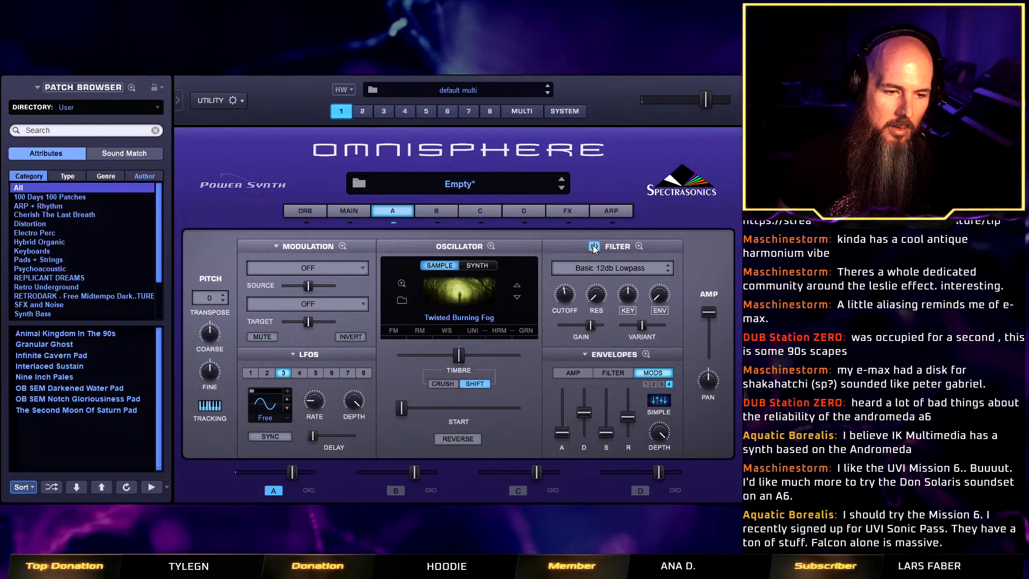
pyautogui.click(594, 247)
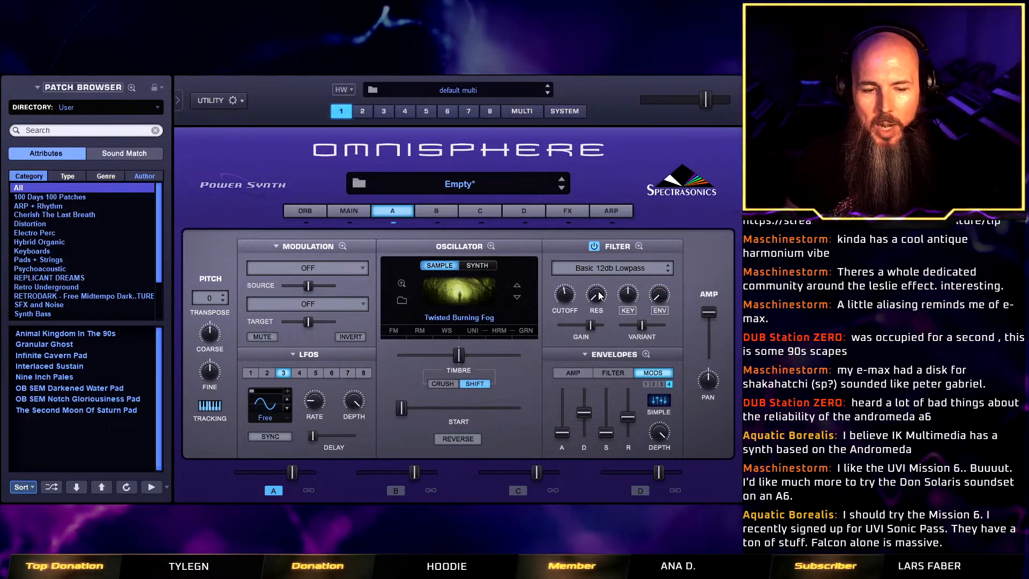
# Set layer A's Filter 1 to LPF Juicy 24db with high resonance and shift the sample start slightly forward.
pyautogui.click(639, 246)
pyautogui.click(275, 298)
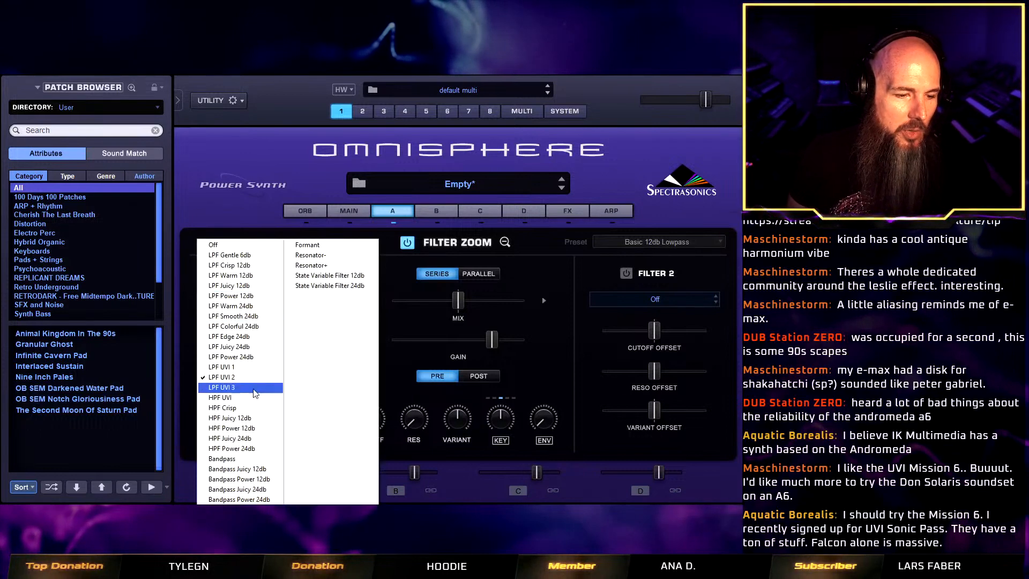
pyautogui.click(261, 348)
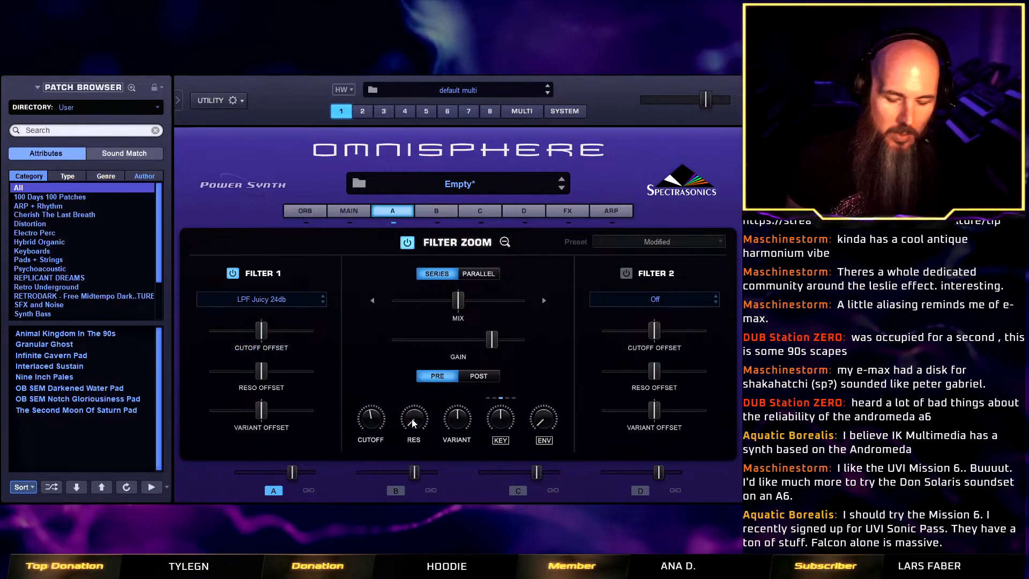
pyautogui.moveTo(413, 424); pyautogui.dragTo(419, 311)
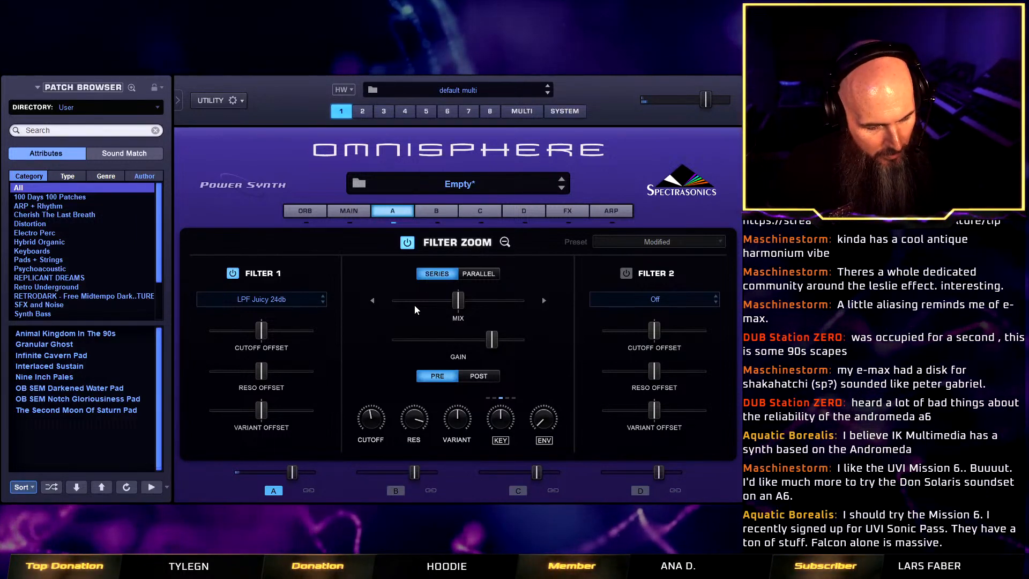
pyautogui.click(504, 242)
pyautogui.moveTo(414, 407)
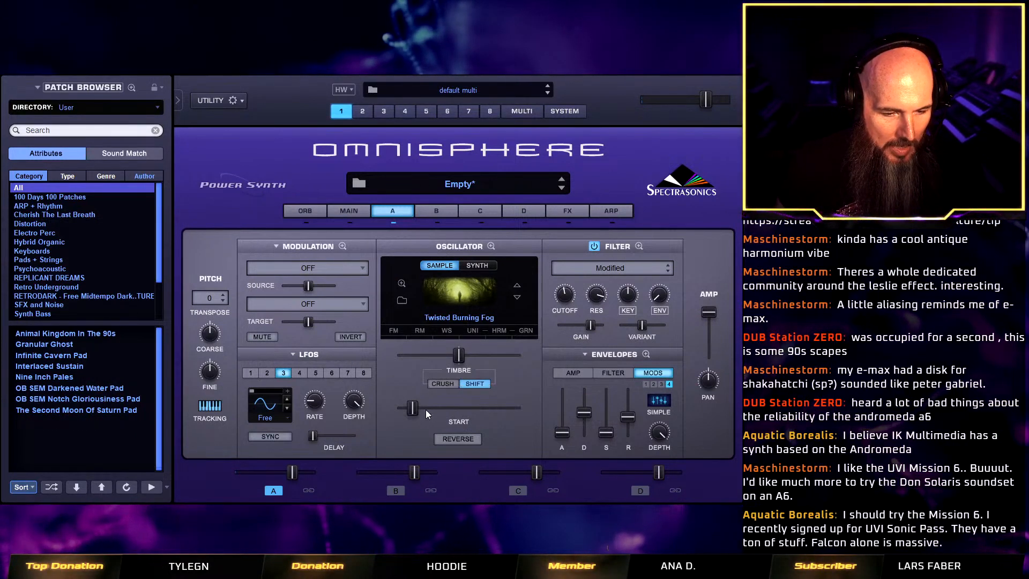
# Modulate layer A's filter resonance with Random 1 and set the source amount somewhat below centre.
pyautogui.rightClick(598, 297)
pyautogui.moveTo(640, 325)
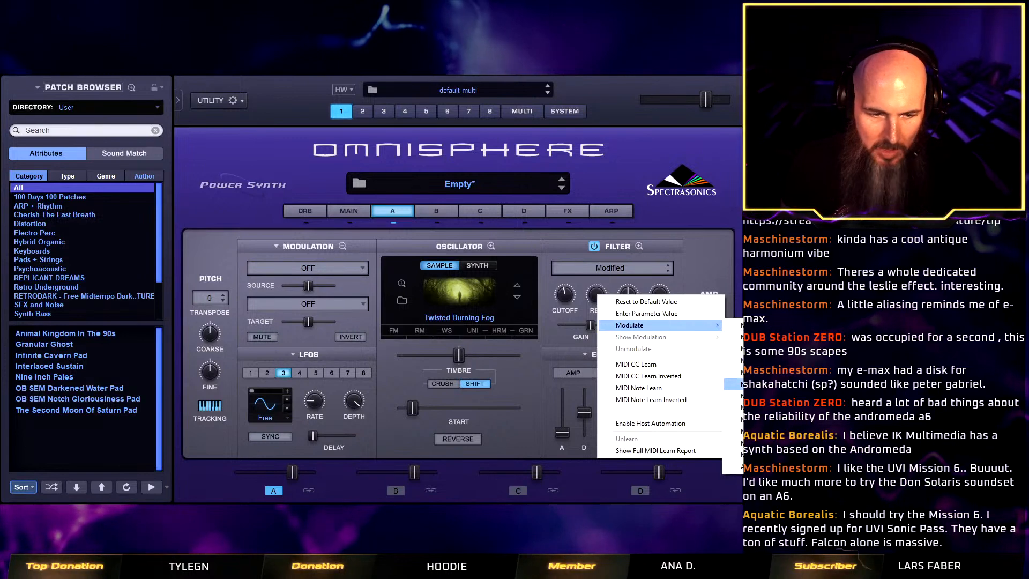
pyautogui.click(733, 384)
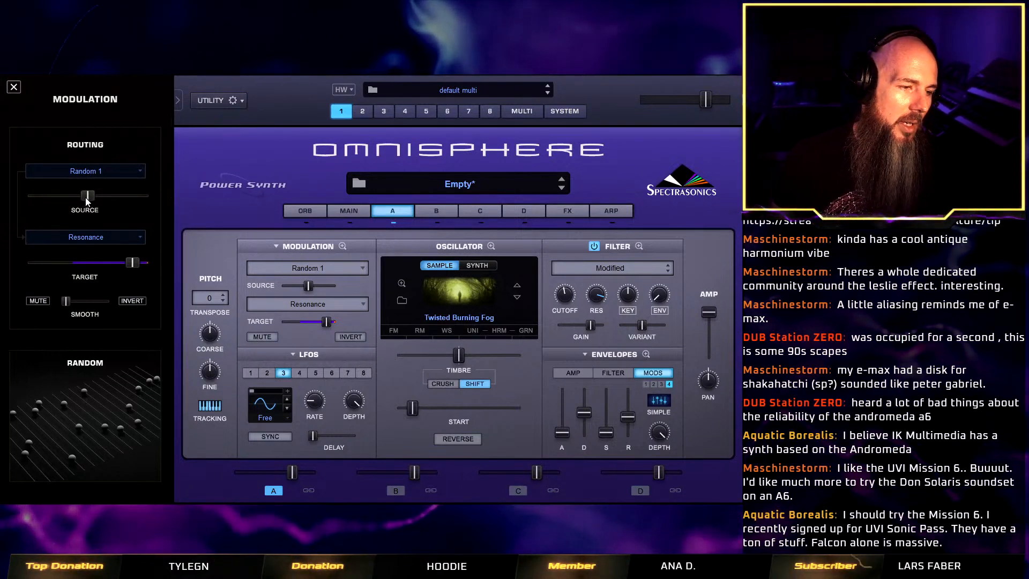
pyautogui.moveTo(85, 197); pyautogui.dragTo(15, 192)
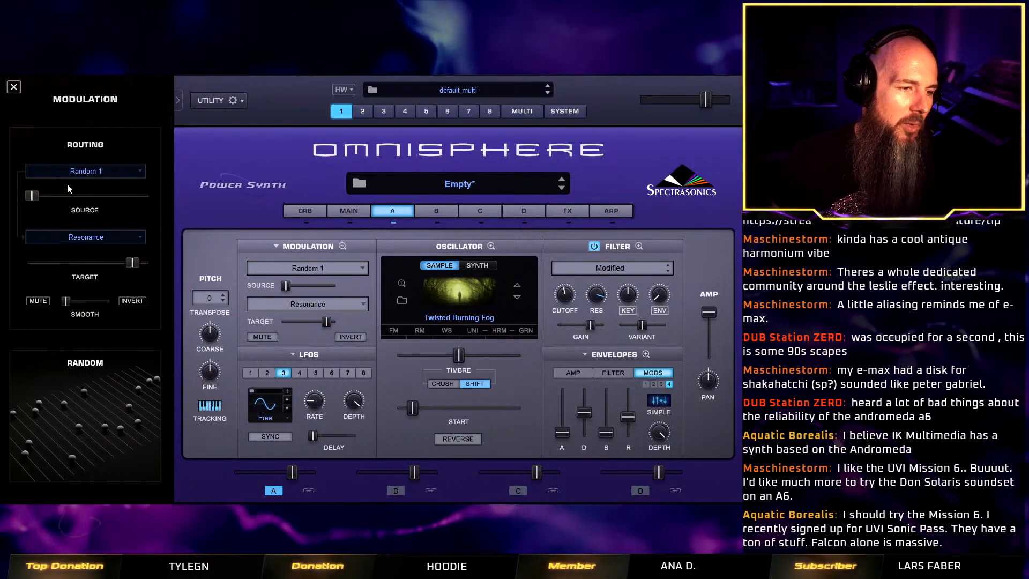
pyautogui.moveTo(34, 195); pyautogui.dragTo(68, 205)
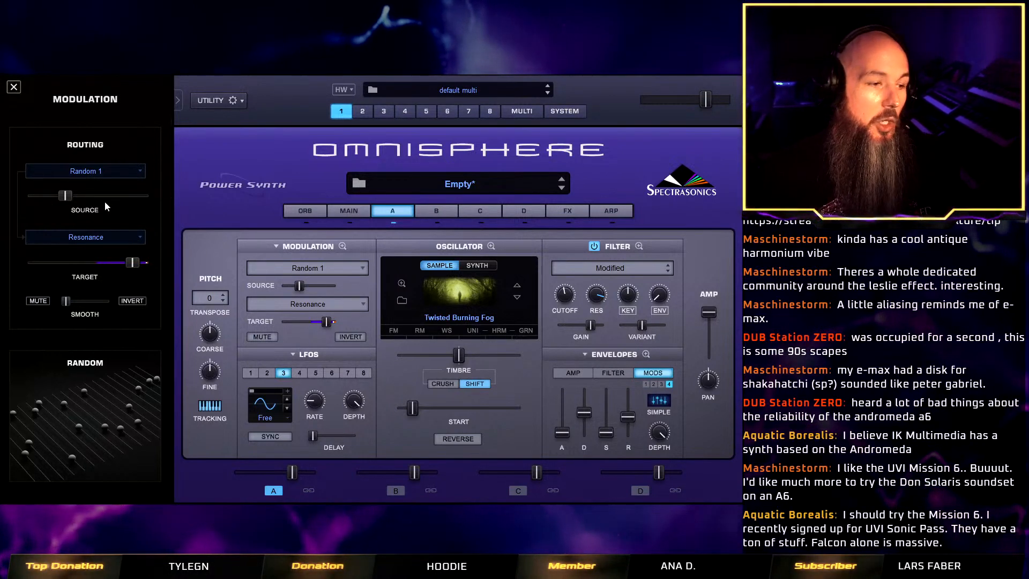
pyautogui.click(265, 421)
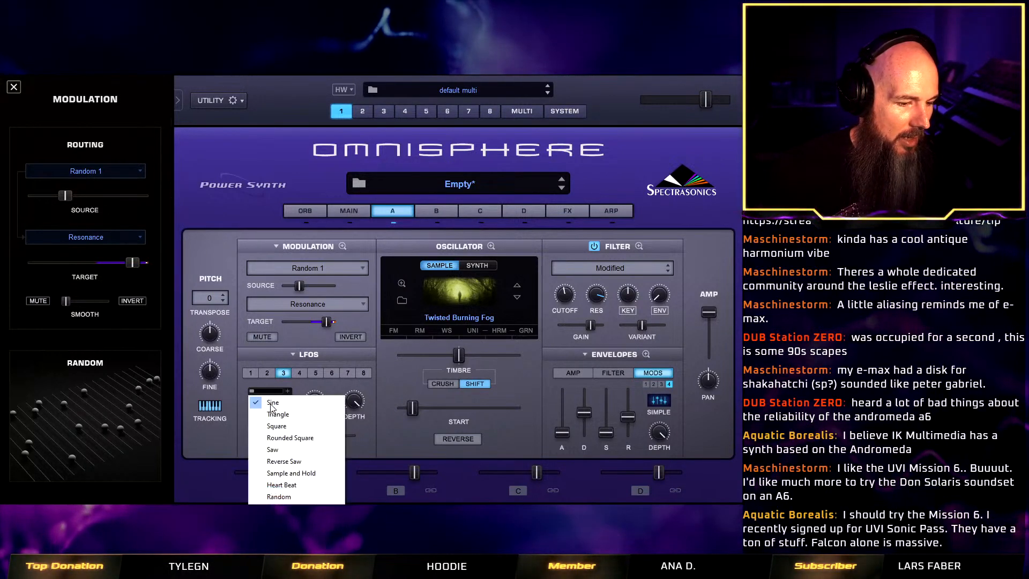
pyautogui.click(372, 438)
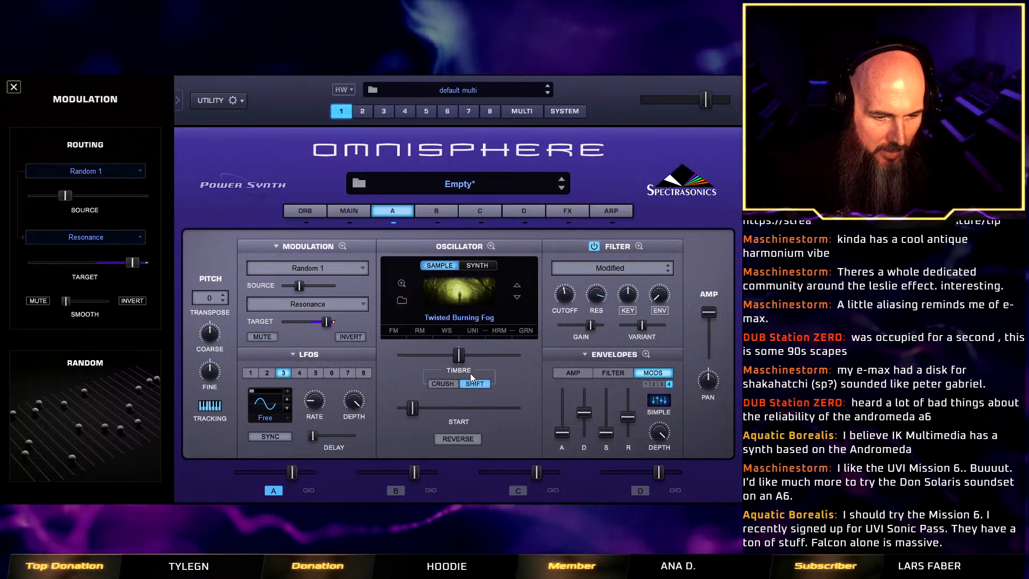
# Shorten layer A's amp envelope release and turn on Solo mode for the patch.
pyautogui.click(582, 375)
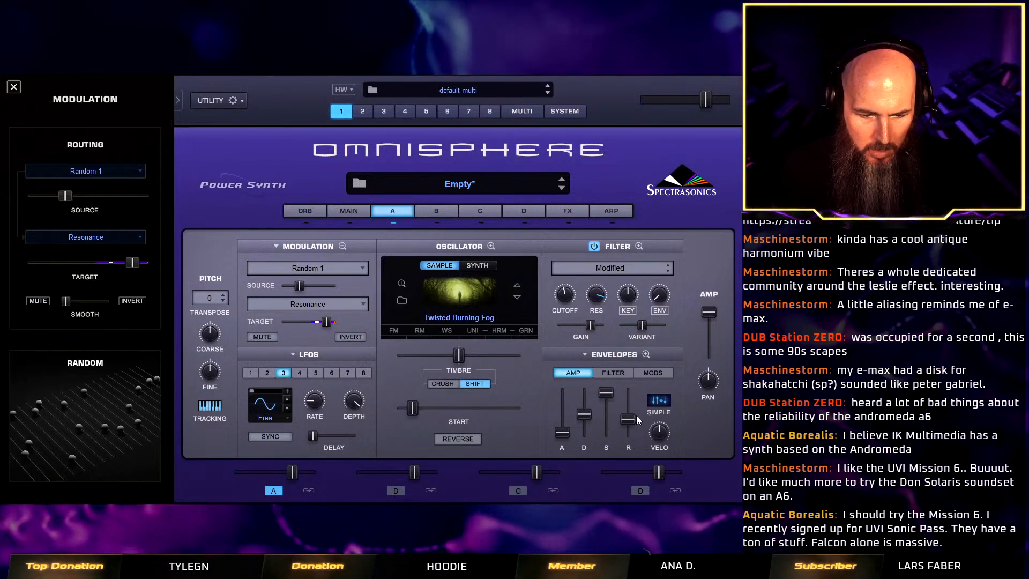
pyautogui.moveTo(628, 419); pyautogui.dragTo(631, 437)
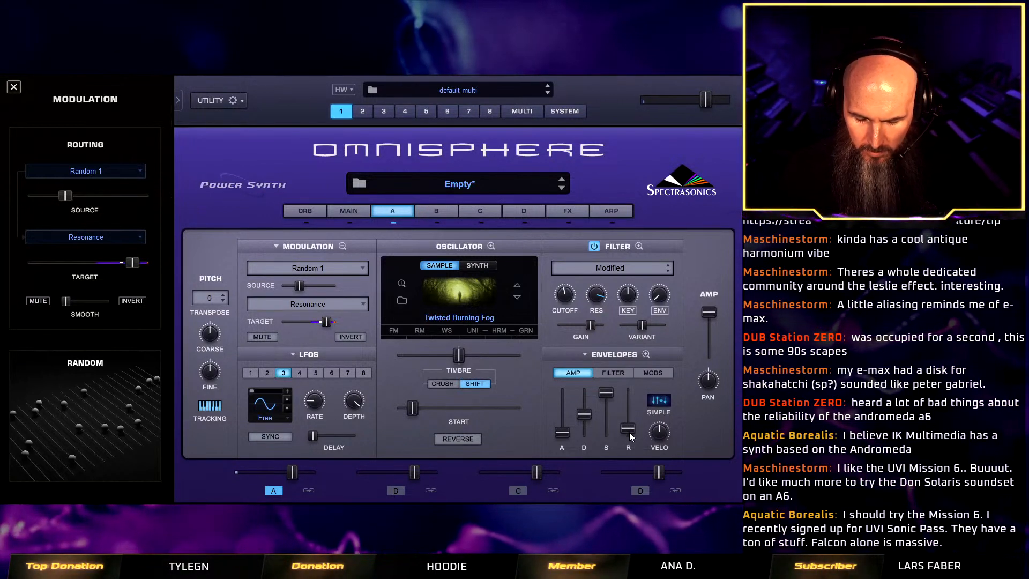
pyautogui.click(359, 212)
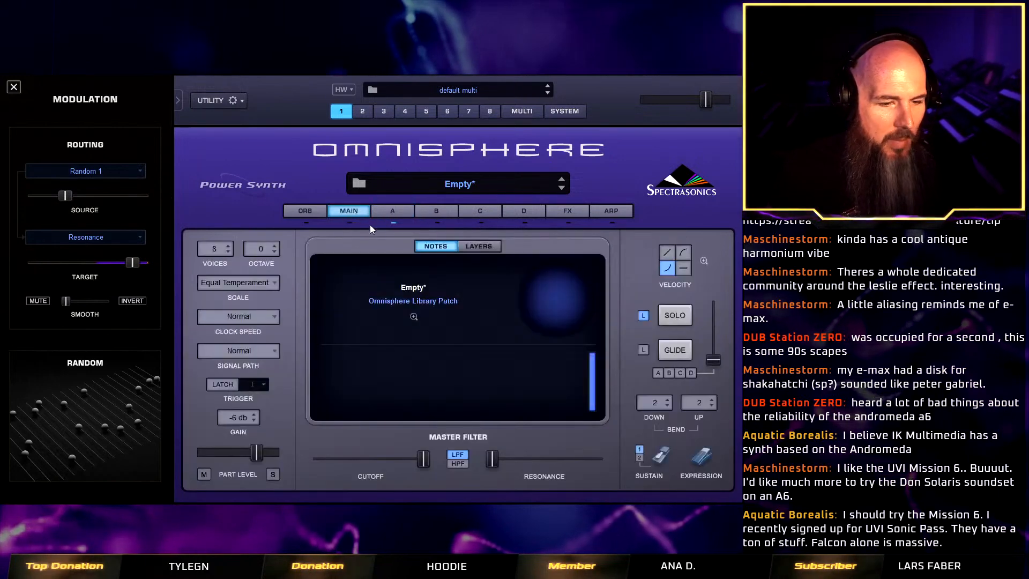
pyautogui.click(677, 318)
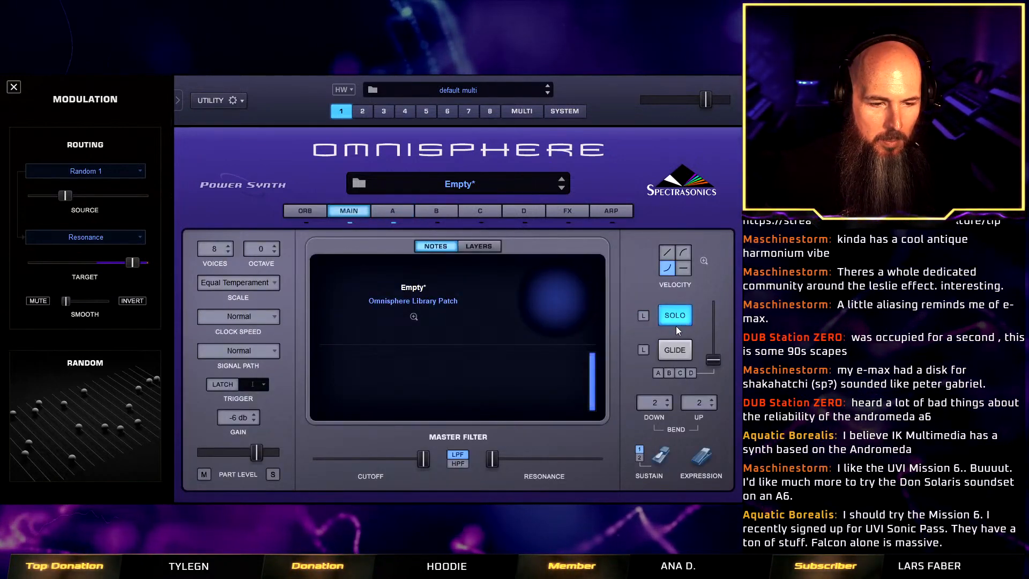
pyautogui.click(396, 213)
pyautogui.click(349, 211)
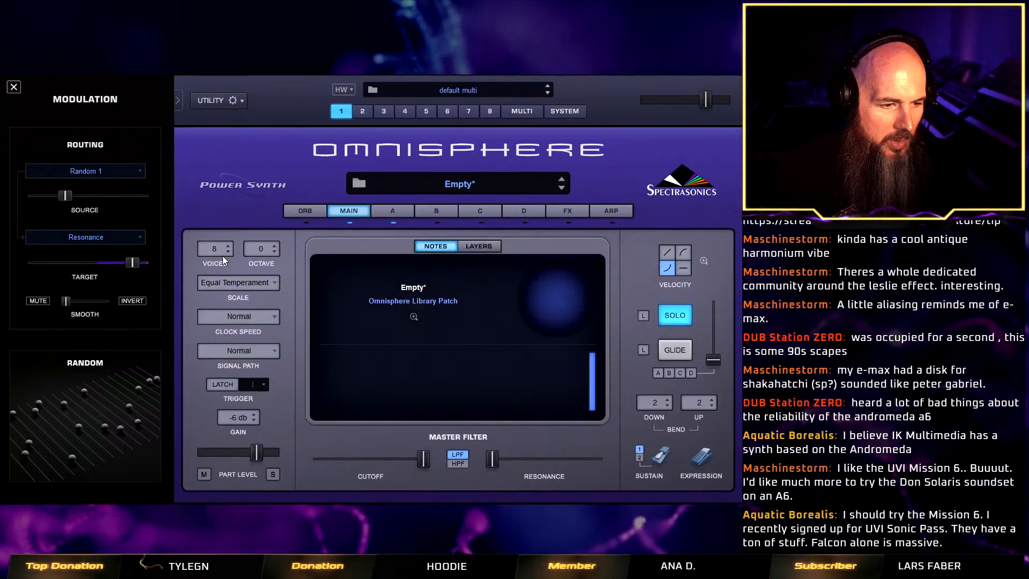
pyautogui.click(400, 211)
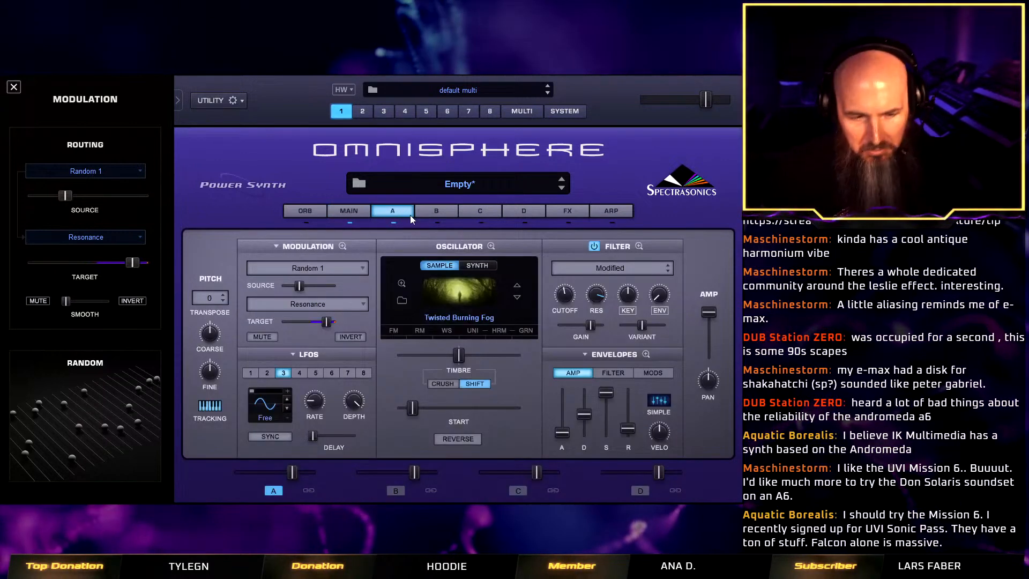
# Enable layer A's waveshaper with Bit Crush at about one third and Crush Force at maximum.
pyautogui.click(453, 333)
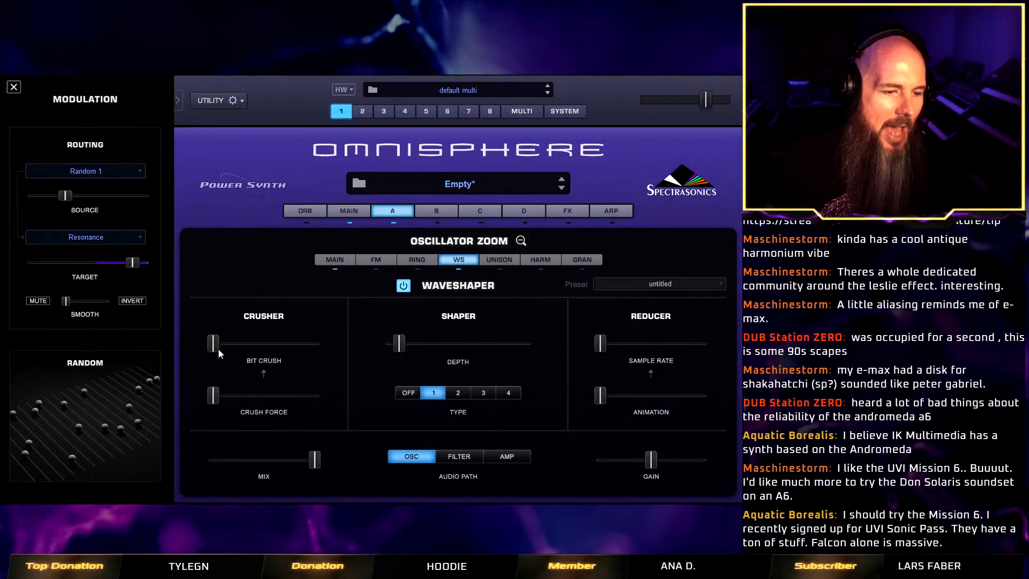
pyautogui.moveTo(218, 349); pyautogui.dragTo(244, 344)
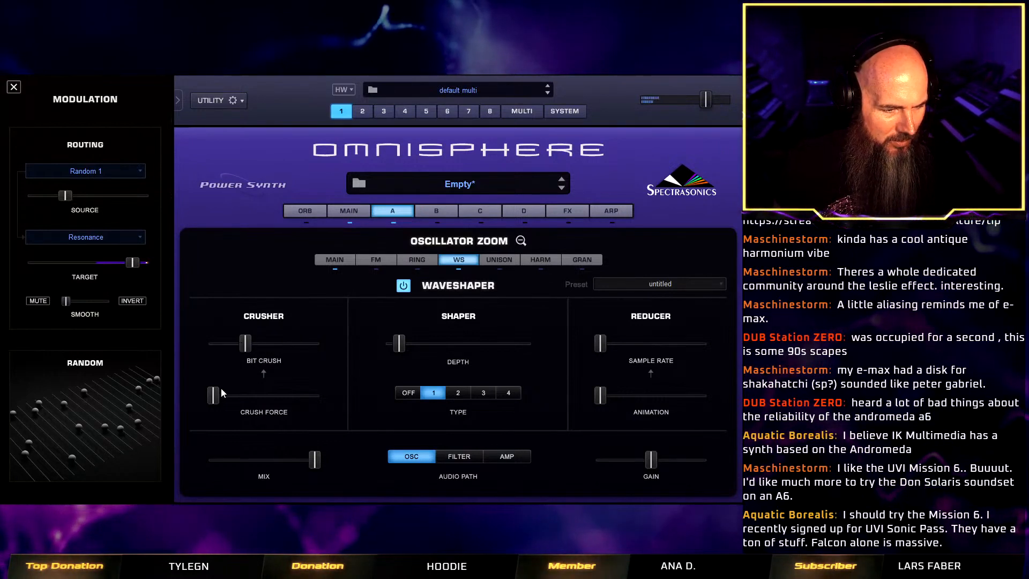
pyautogui.moveTo(213, 396); pyautogui.dragTo(324, 399)
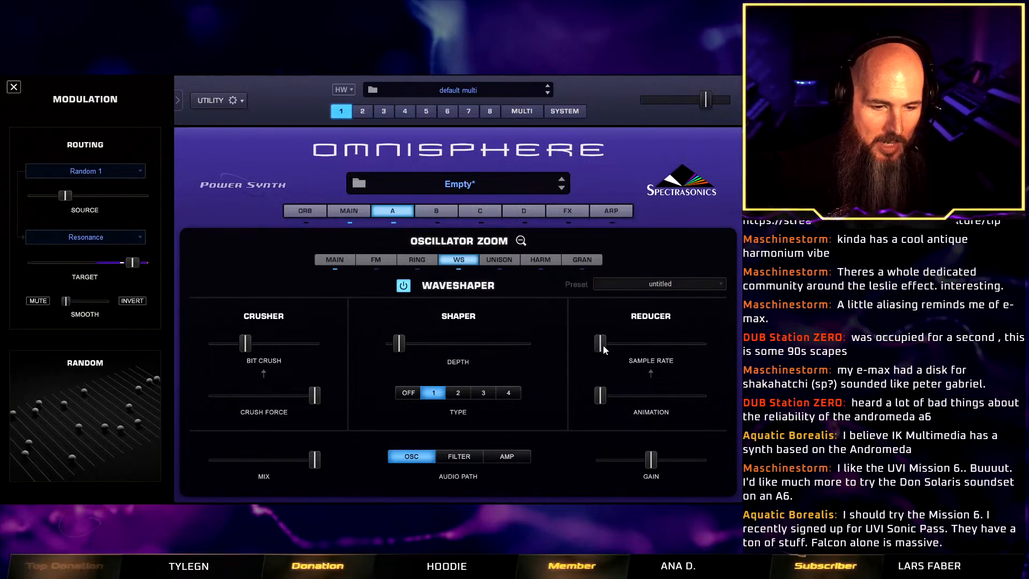
# Raise the waveshaper's Reducer Sample Rate, Animation and Shaper Depth to just under halfway.
pyautogui.moveTo(604, 348); pyautogui.dragTo(644, 366)
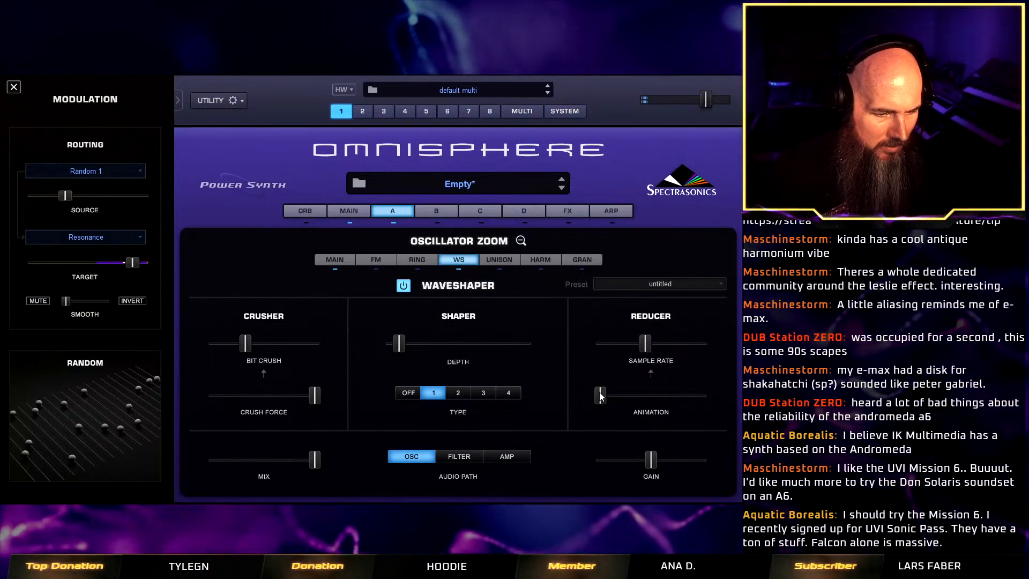
pyautogui.moveTo(600, 396); pyautogui.dragTo(625, 396)
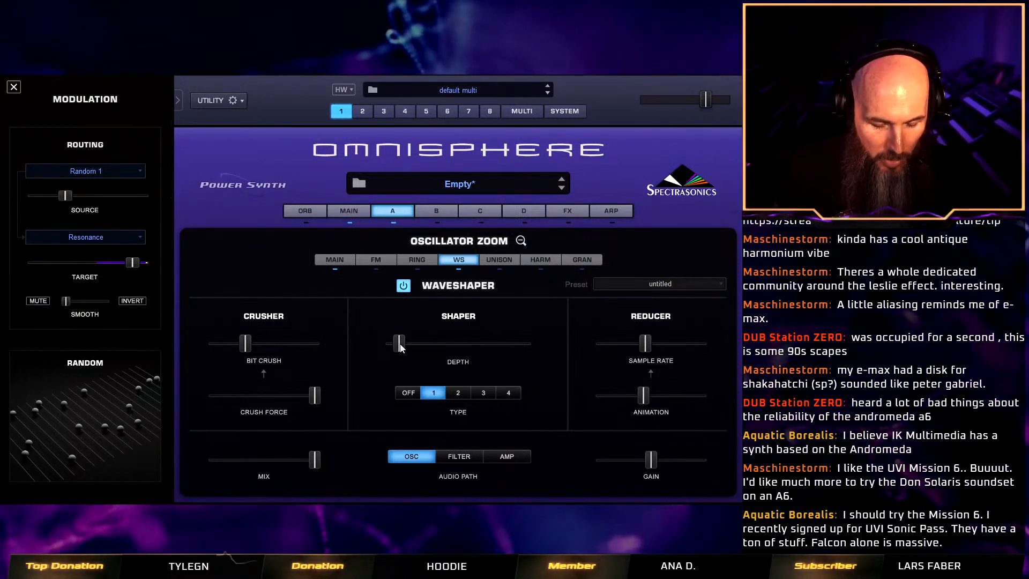
pyautogui.moveTo(400, 343); pyautogui.dragTo(454, 349)
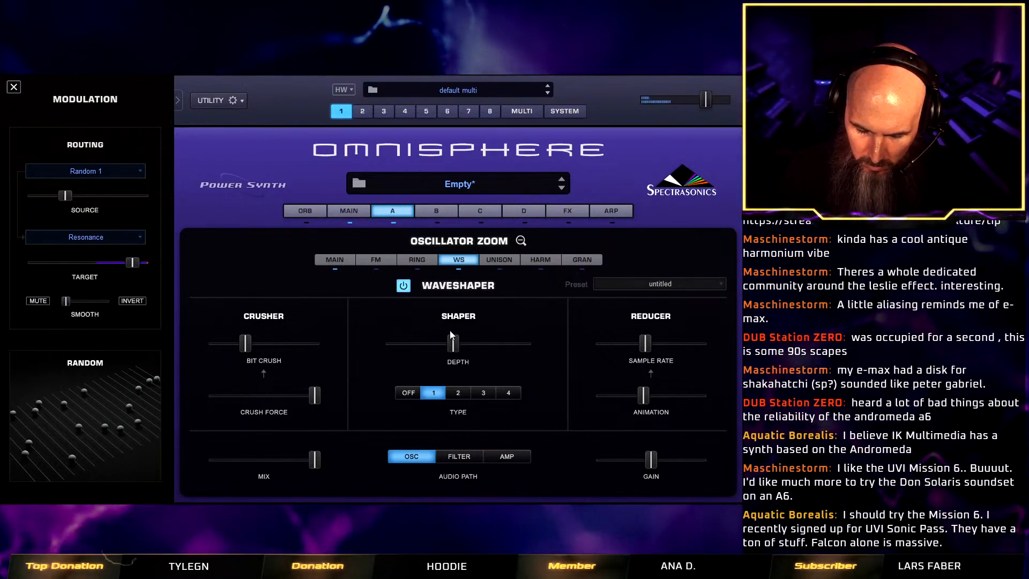
pyautogui.click(525, 248)
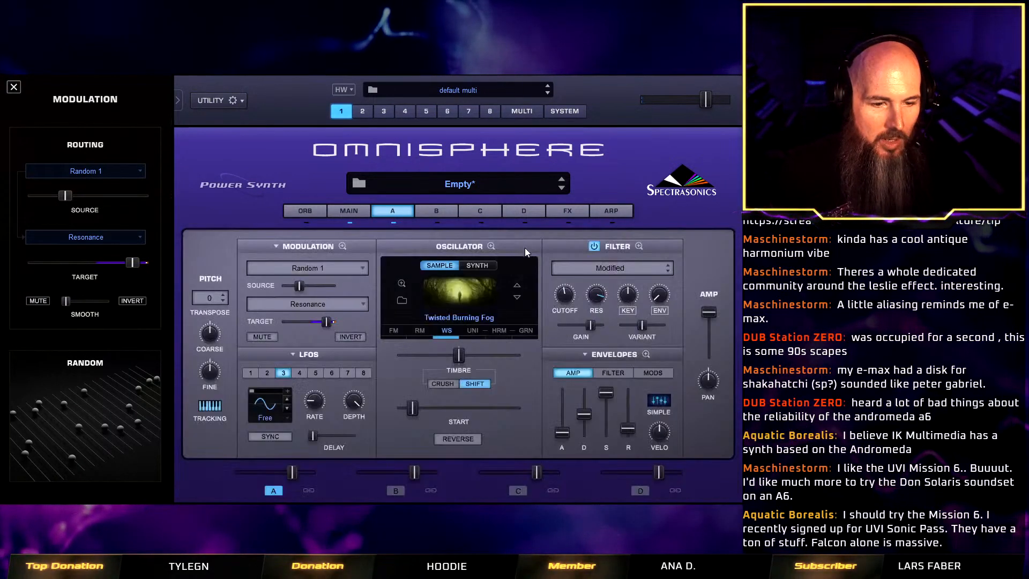
# Lower layer A's filter resonance slightly and change Filter 1 to LPF Power 24db.
pyautogui.moveTo(596, 301); pyautogui.dragTo(596, 311)
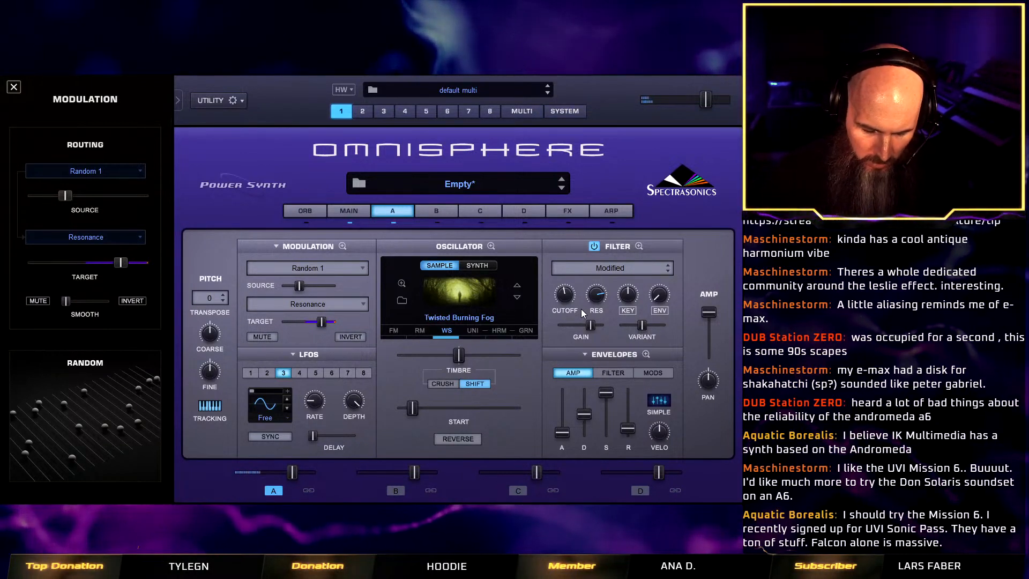
pyautogui.click(639, 246)
pyautogui.click(247, 303)
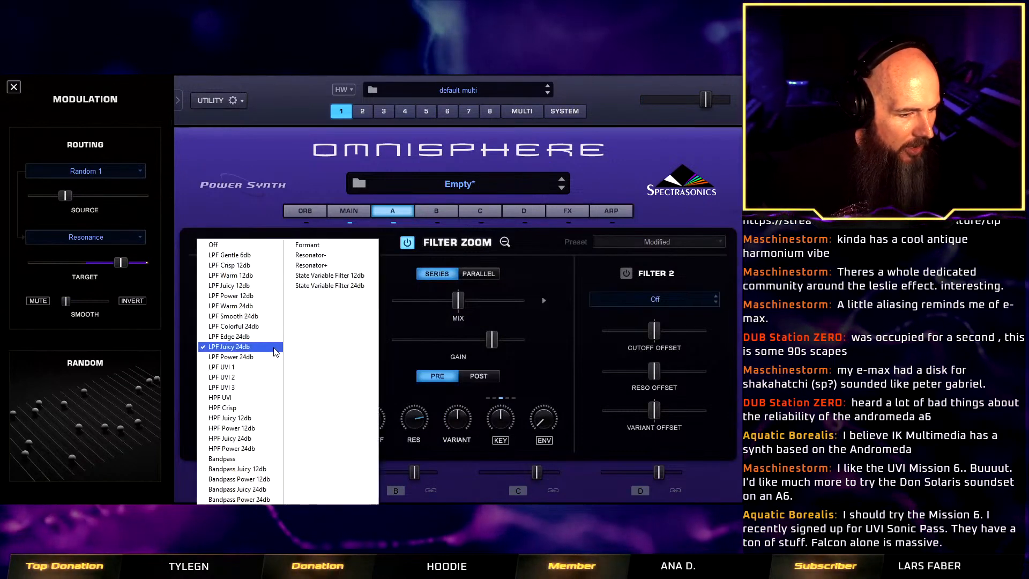
pyautogui.click(241, 350)
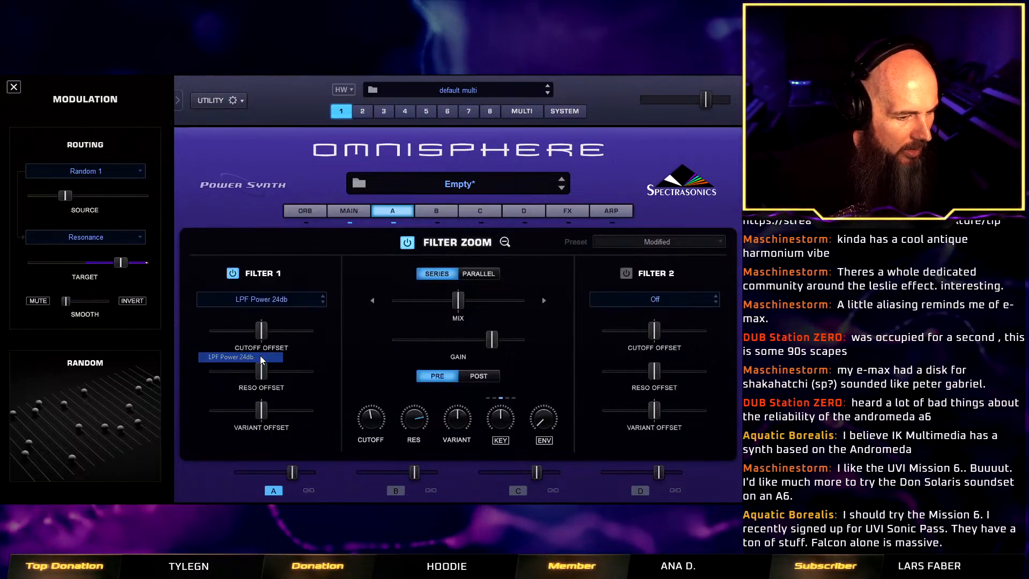
# Change layer A's Filter 1 type to LPF Edge 24db and return to the main layer view.
pyautogui.click(258, 299)
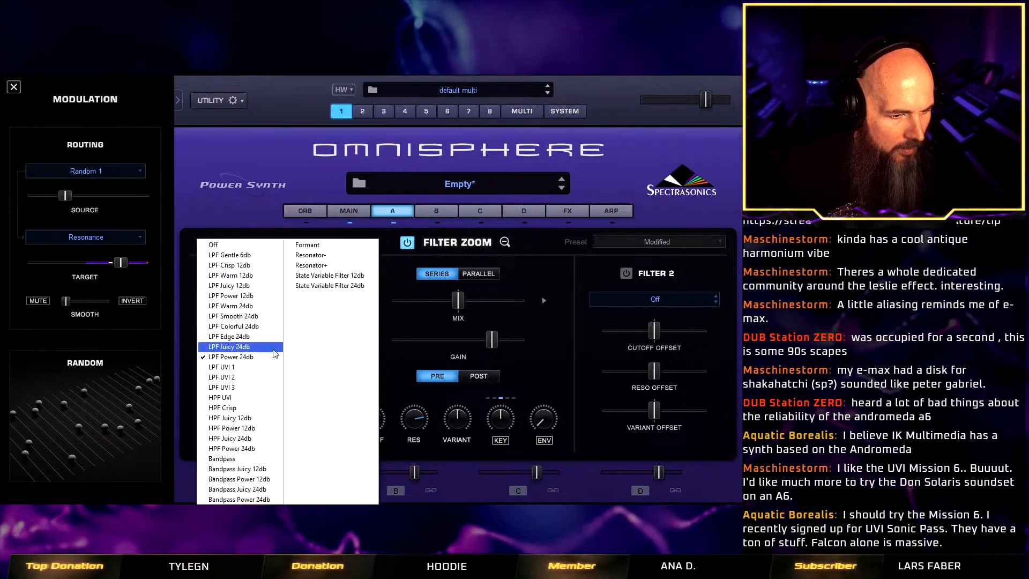
pyautogui.click(266, 343)
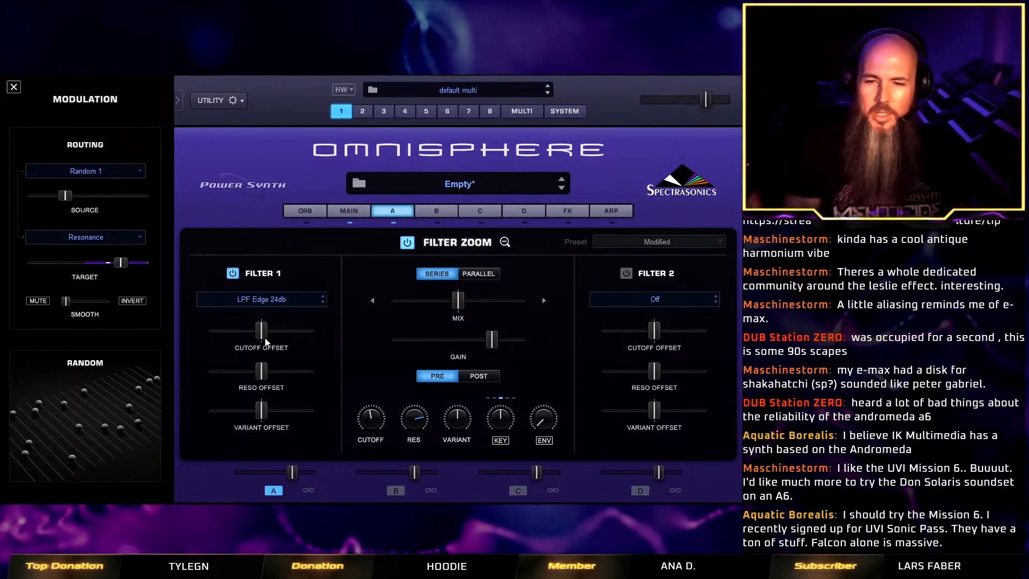
pyautogui.click(505, 242)
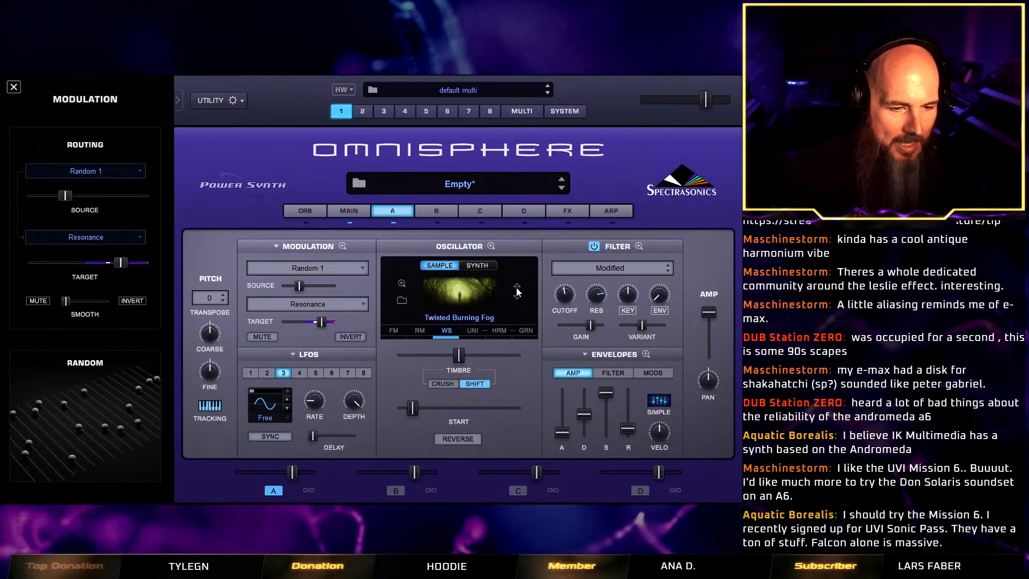
# Add a Twisted Root effect to the first slot of the common effects rack and load its Quake preset.
pyautogui.click(570, 212)
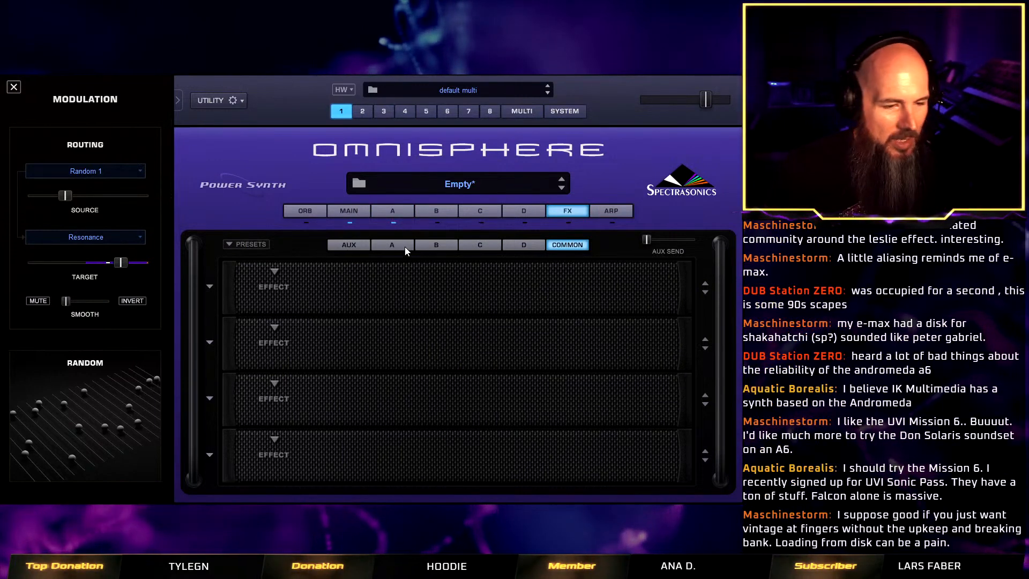
pyautogui.click(273, 273)
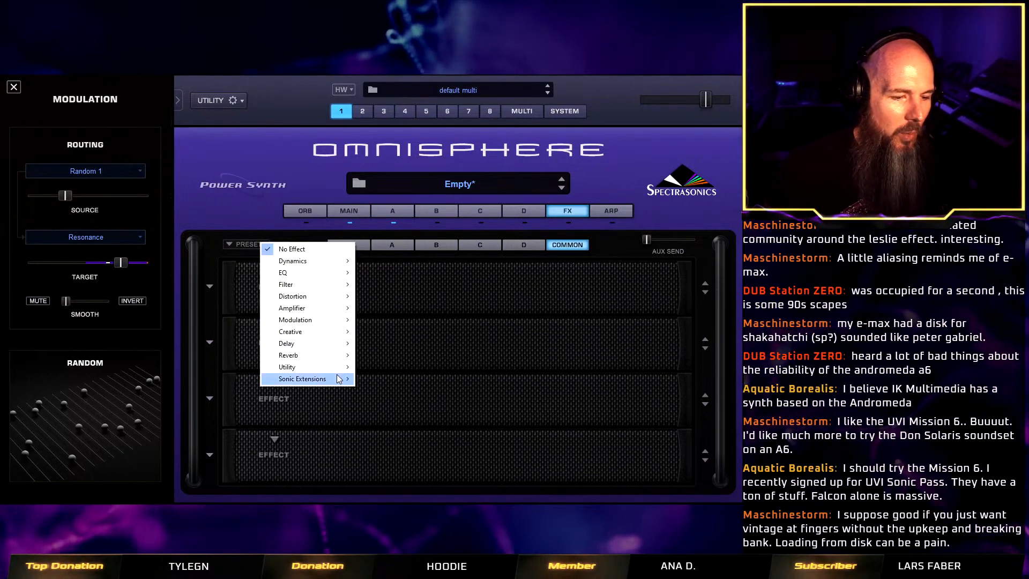
pyautogui.moveTo(339, 379)
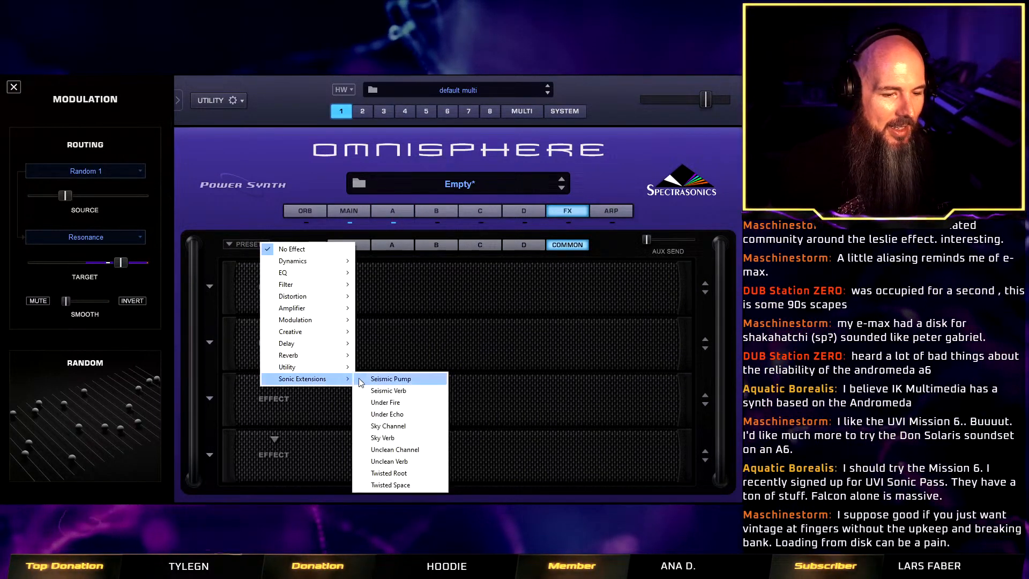
pyautogui.click(390, 474)
pyautogui.click(210, 286)
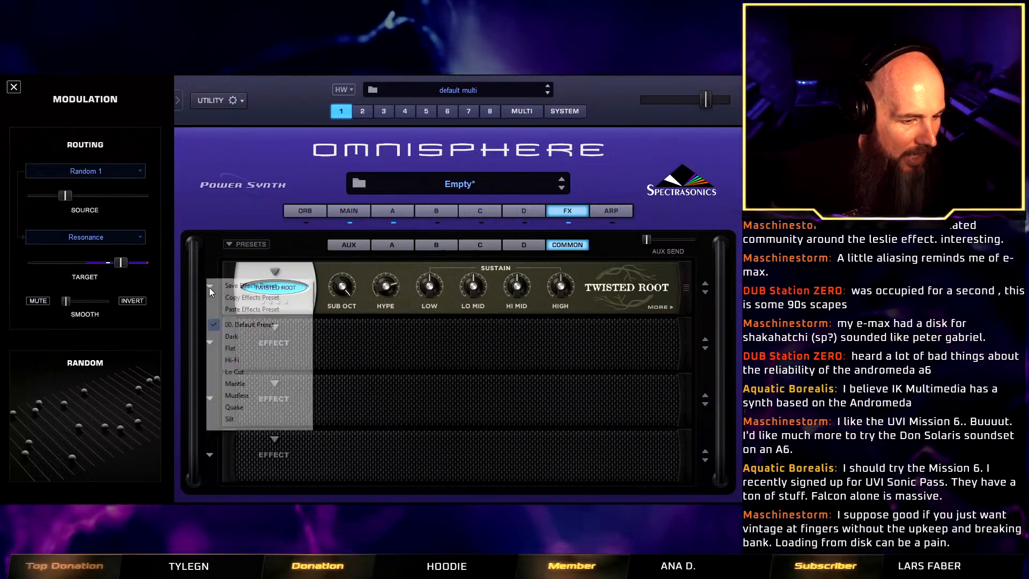
pyautogui.click(260, 406)
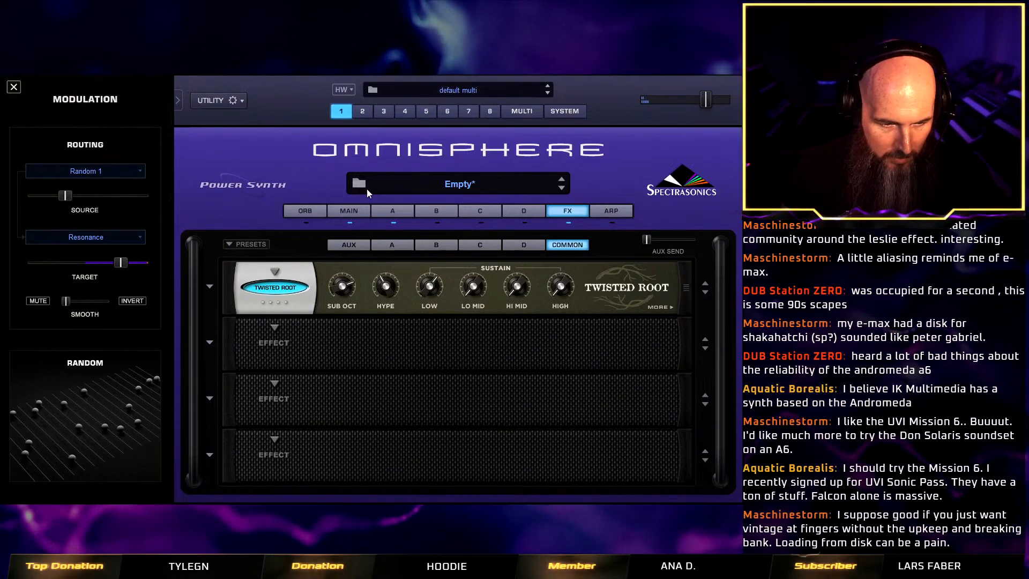
# Lengthen layer A's amp envelope release slightly.
pyautogui.click(411, 209)
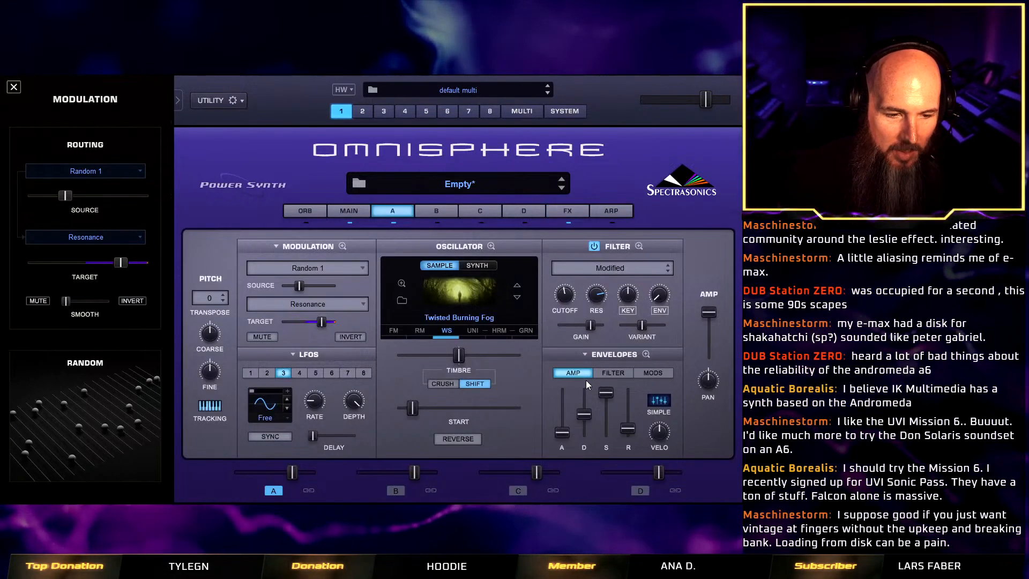
pyautogui.moveTo(628, 429); pyautogui.dragTo(626, 419)
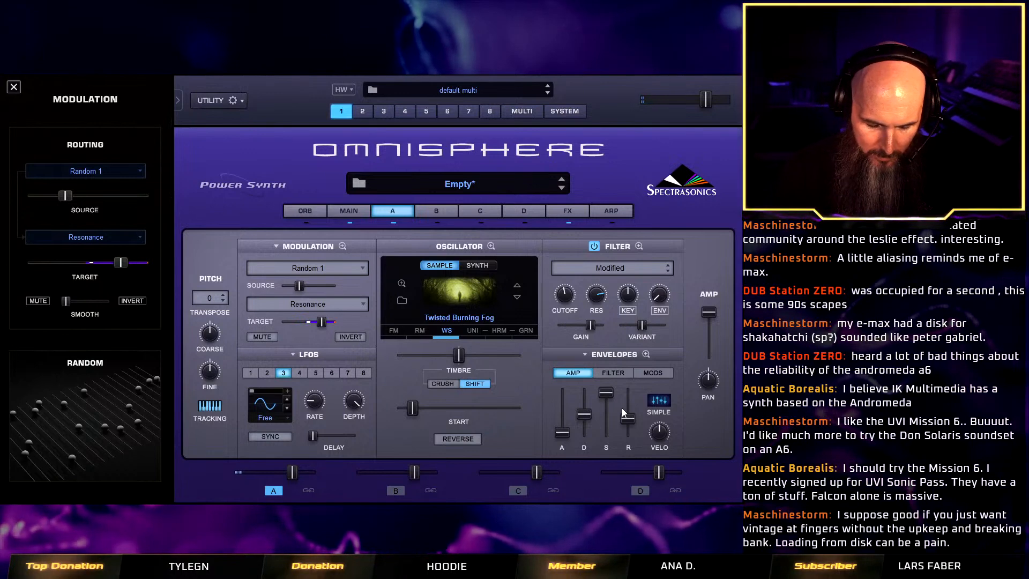
# Add a Twisted Space effect to the fourth common effects slot and load its Fiesole Forever preset.
pyautogui.click(567, 211)
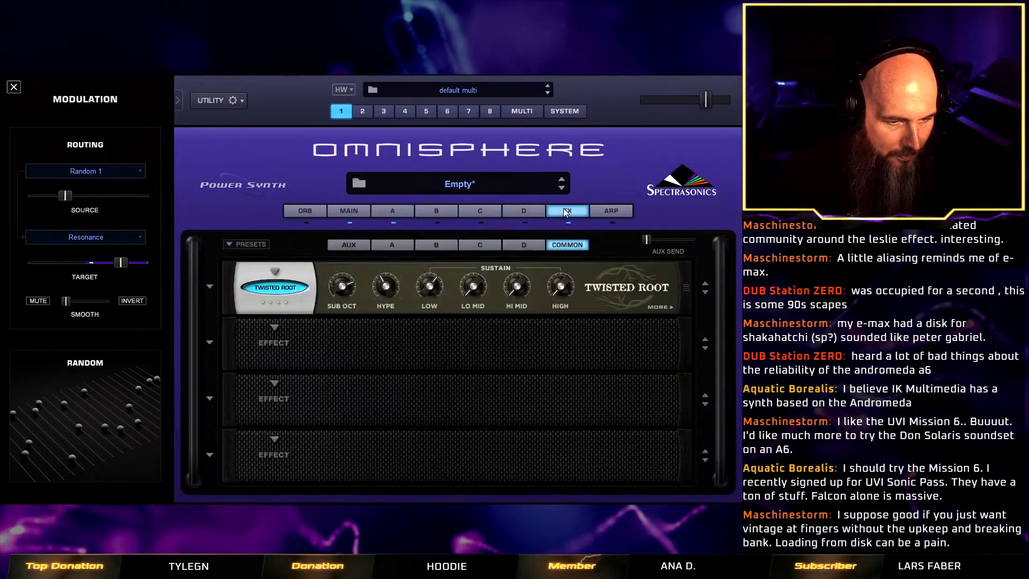
pyautogui.click(263, 382)
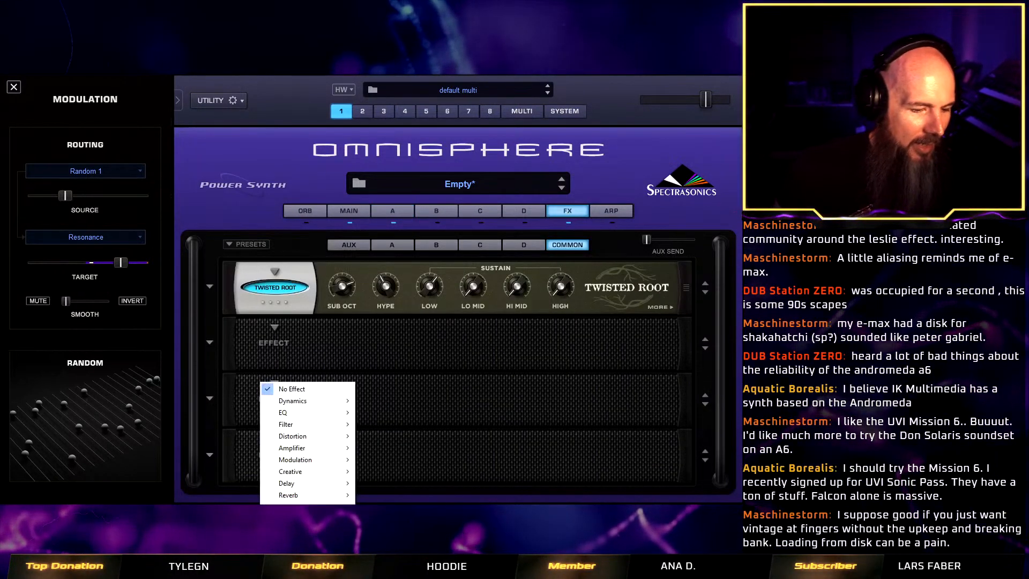
pyautogui.moveTo(300, 412)
pyautogui.click(389, 518)
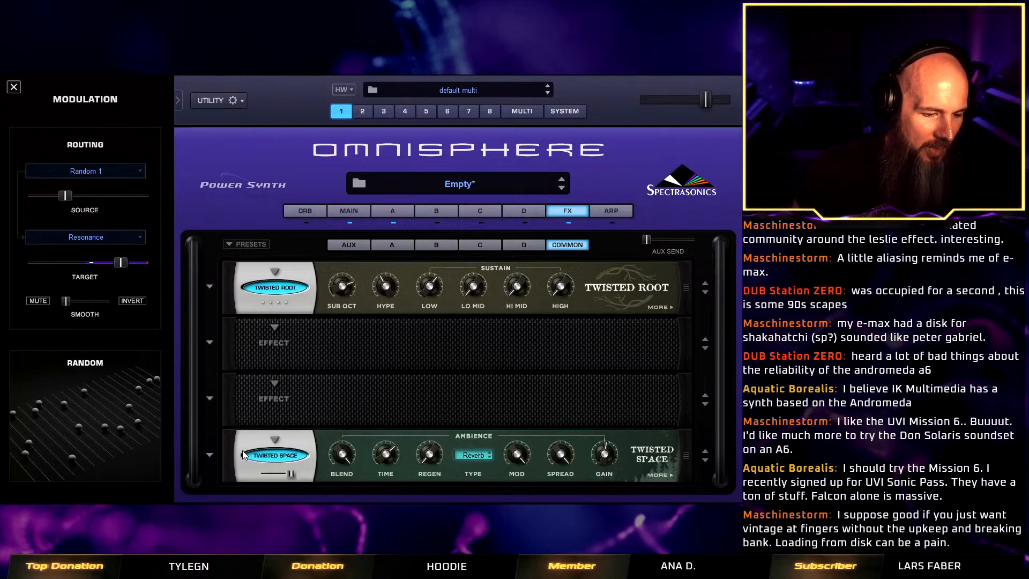
pyautogui.click(212, 455)
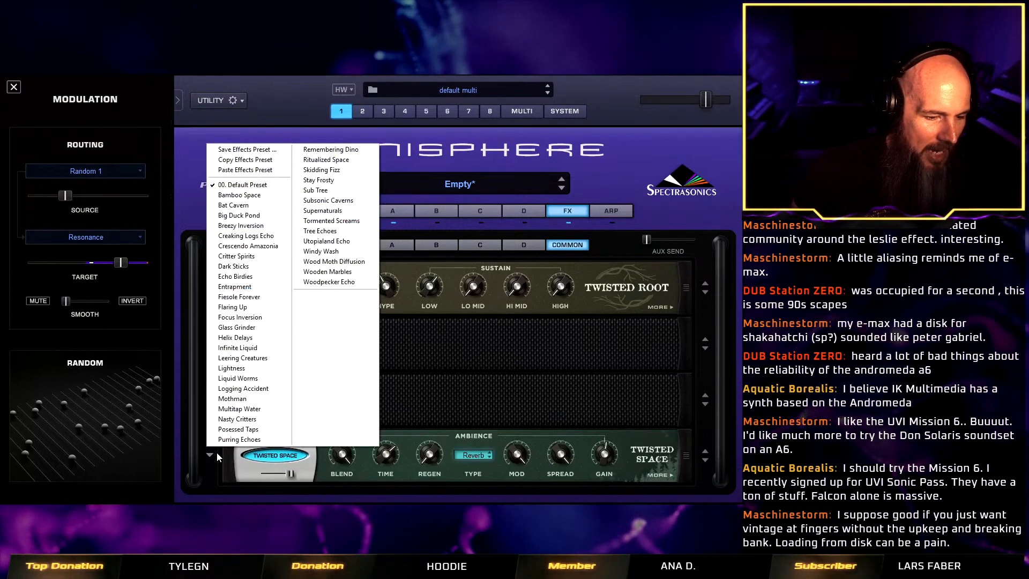
pyautogui.click(266, 313)
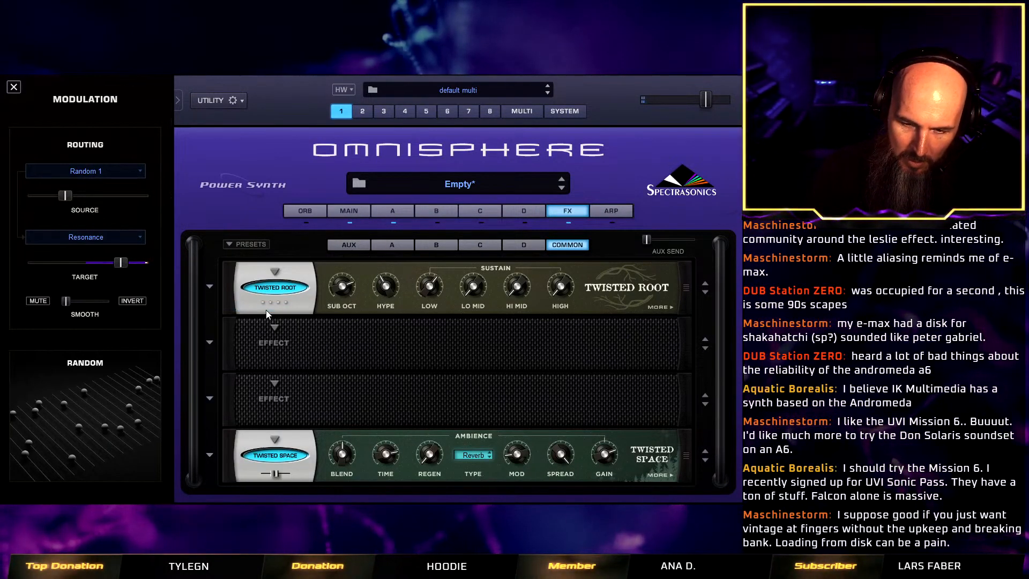
pyautogui.click(210, 455)
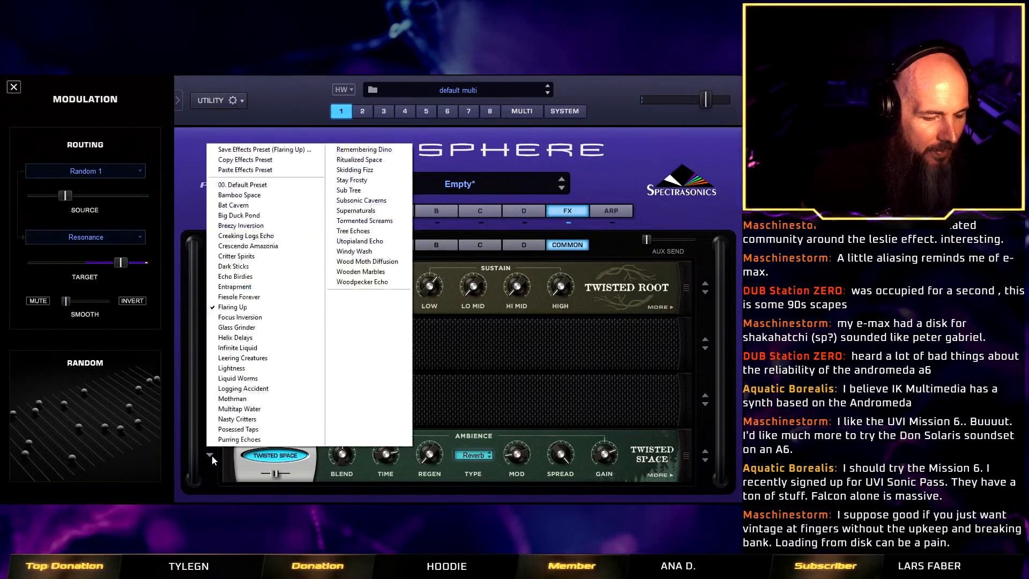
pyautogui.click(274, 298)
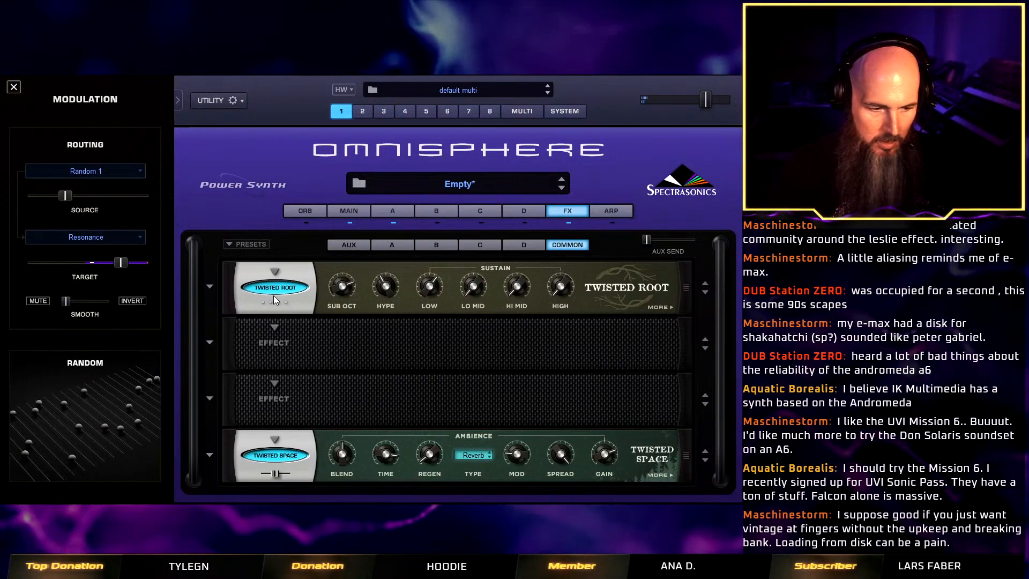
# Set the Twisted Space mix to 1.00 and lower its Hi Cut to around halfway.
pyautogui.moveTo(277, 475); pyautogui.dragTo(293, 475)
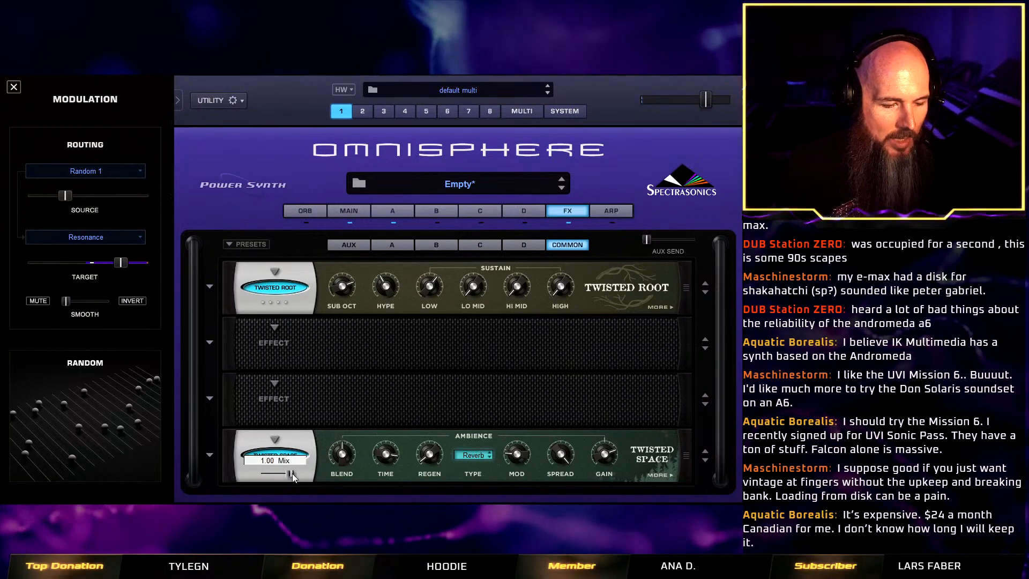
pyautogui.click(667, 474)
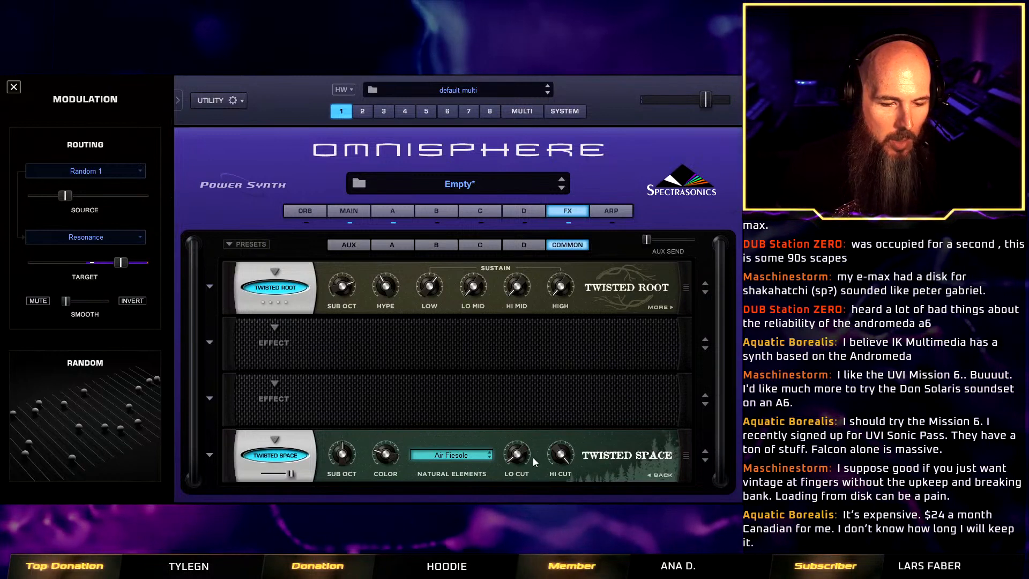
pyautogui.moveTo(566, 454); pyautogui.dragTo(555, 481)
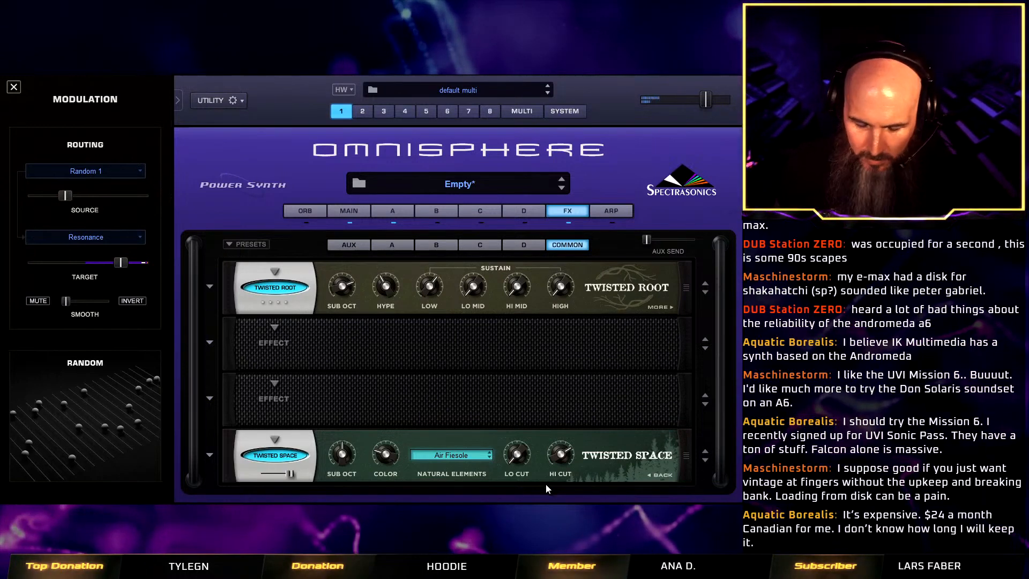
pyautogui.moveTo(561, 458); pyautogui.dragTo(563, 473)
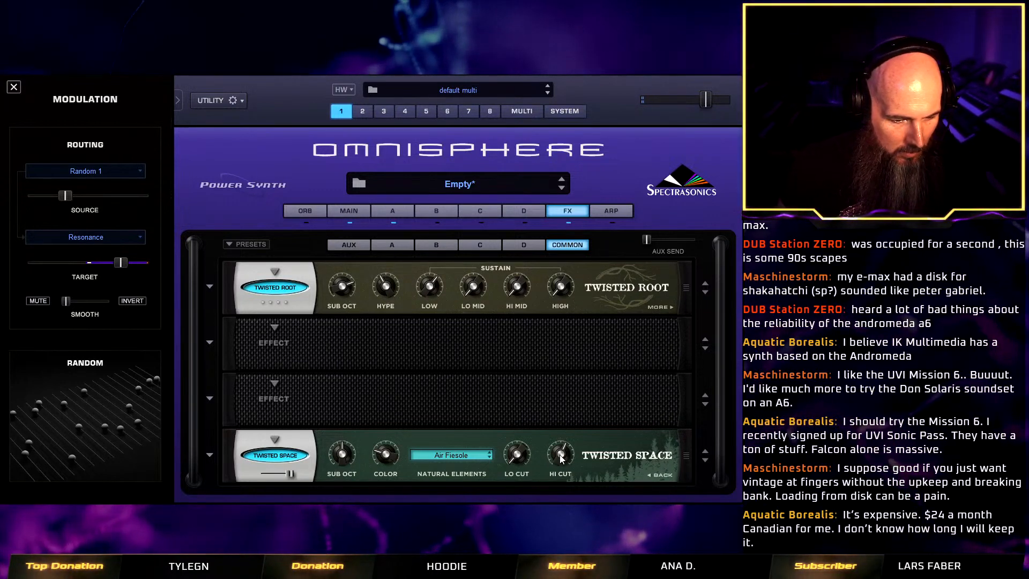
# Nudge Twisted Space's Sub Oct and reduce its mix to a little above halfway.
pyautogui.moveTo(338, 456); pyautogui.dragTo(339, 449)
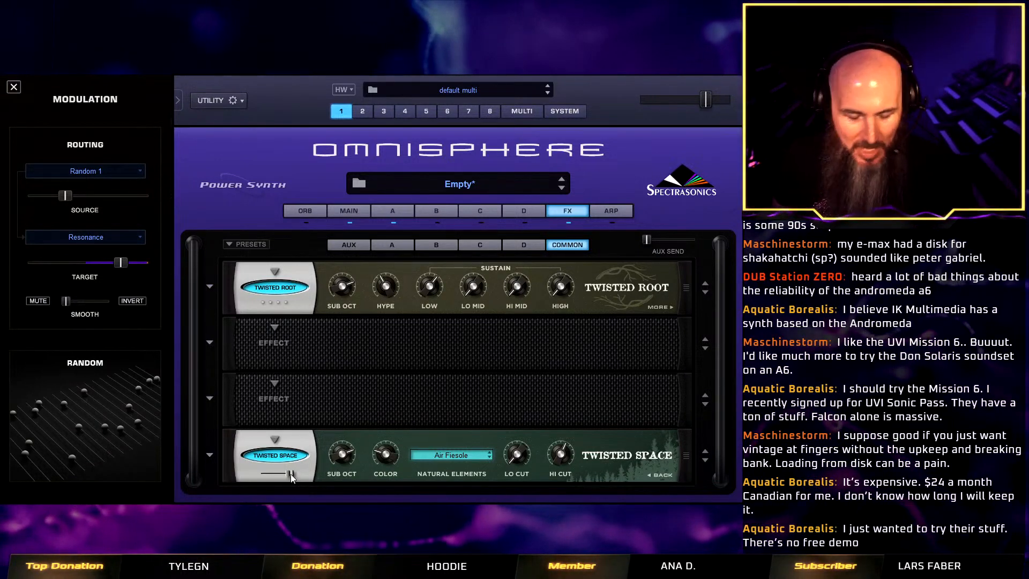
pyautogui.moveTo(291, 474); pyautogui.dragTo(281, 473)
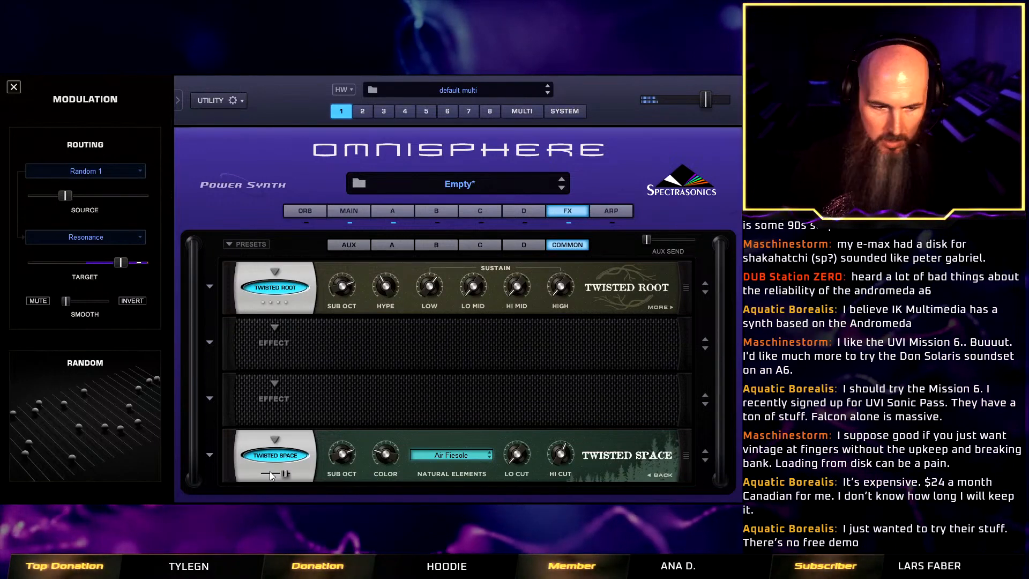
pyautogui.moveTo(284, 473); pyautogui.dragTo(278, 475)
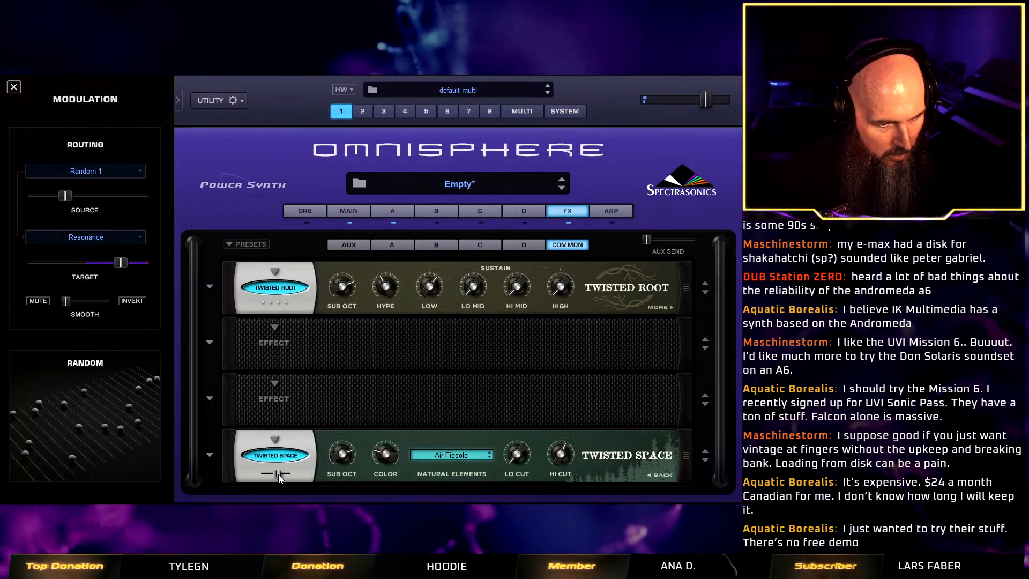
# Add a Power Filter to the second common effects slot and lower its resonance and cutoff.
pyautogui.click(660, 307)
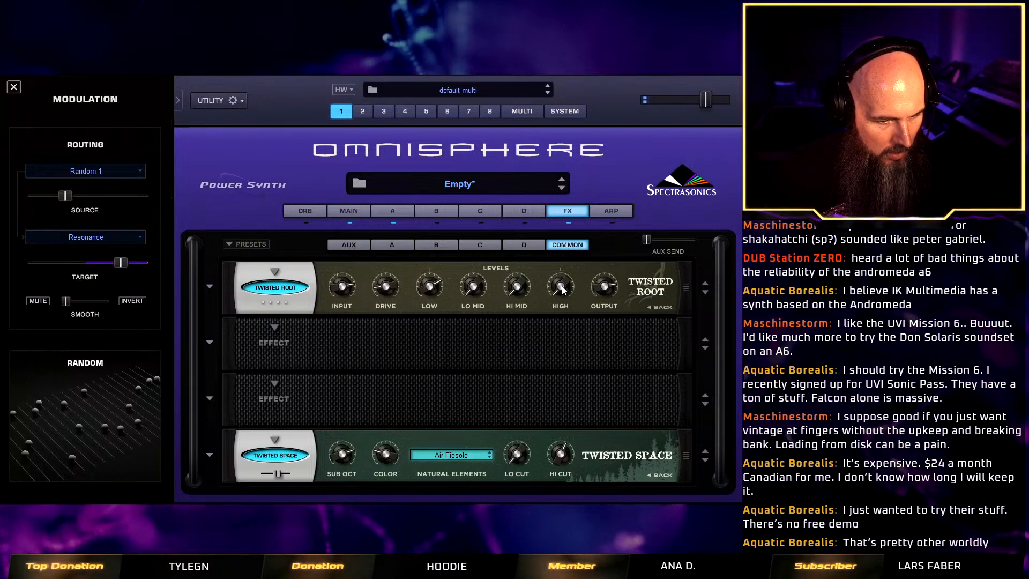
pyautogui.click(276, 327)
pyautogui.moveTo(331, 332)
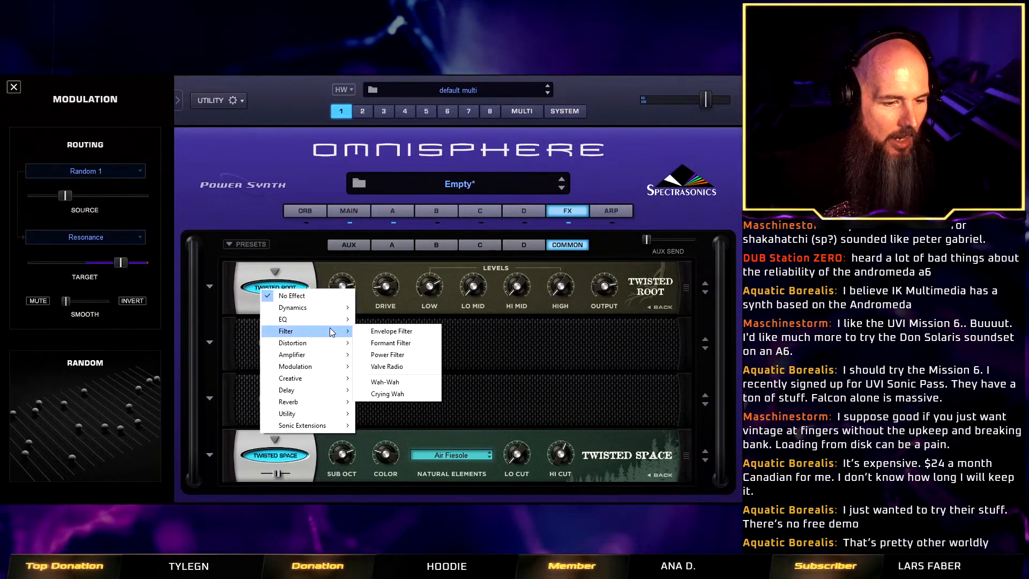
pyautogui.click(430, 354)
pyautogui.moveTo(385, 340); pyautogui.dragTo(383, 388)
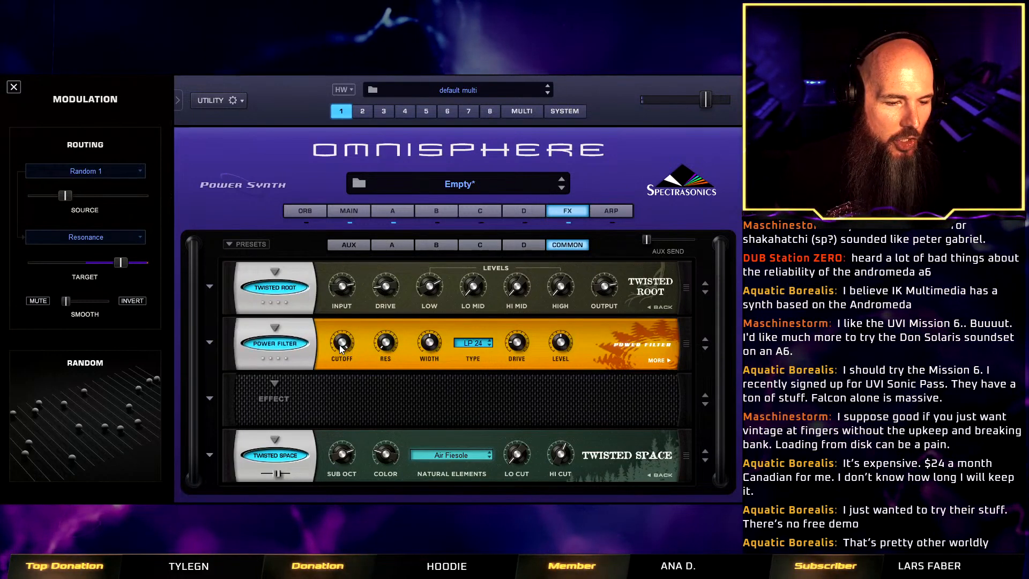
pyautogui.moveTo(339, 345); pyautogui.dragTo(332, 368)
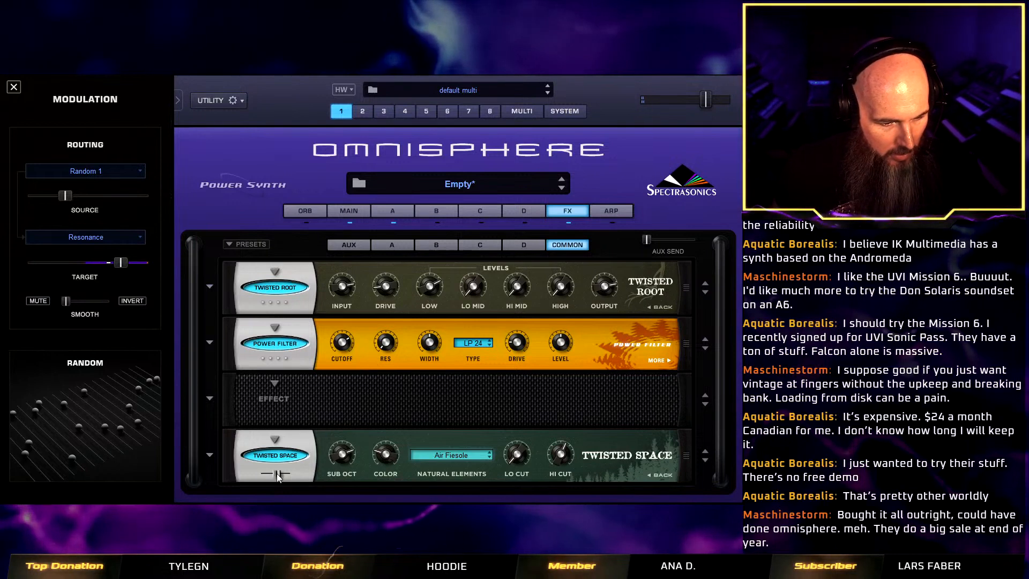
# Reduce the Twisted Space mix further to about one quarter.
pyautogui.moveTo(277, 474); pyautogui.dragTo(272, 474)
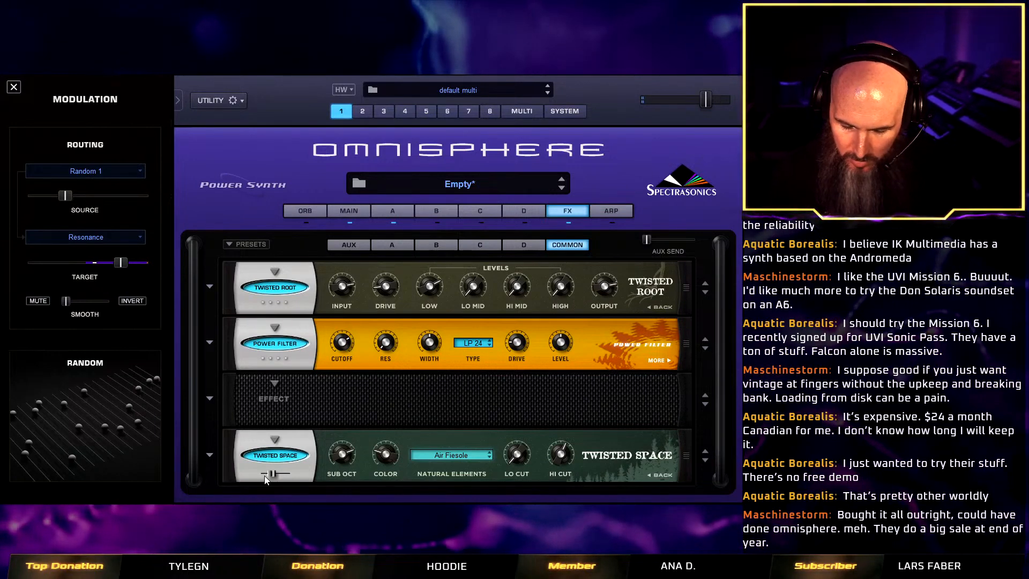
pyautogui.moveTo(265, 475); pyautogui.dragTo(266, 475)
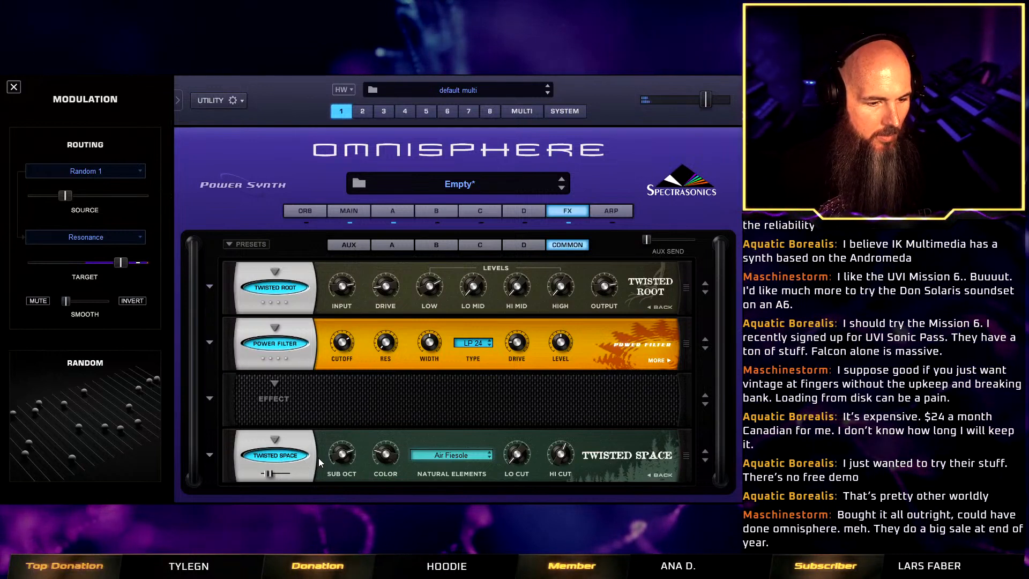
pyautogui.moveTo(336, 453)
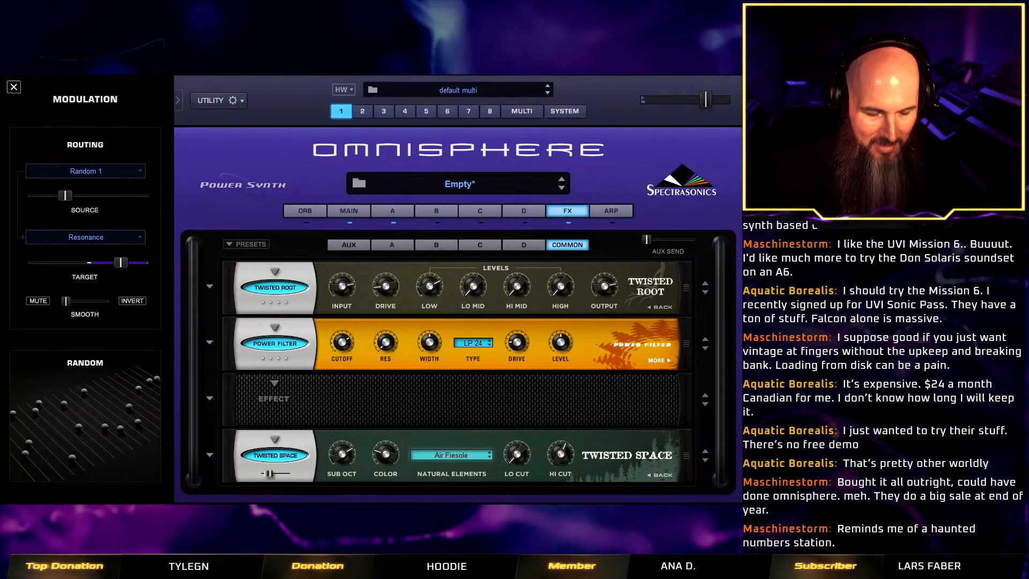
# Save the patch as Haunted Number Station Texture in the Twisted Trees - Vulture Culture Patches folder.
pyautogui.rightClick(268, 148)
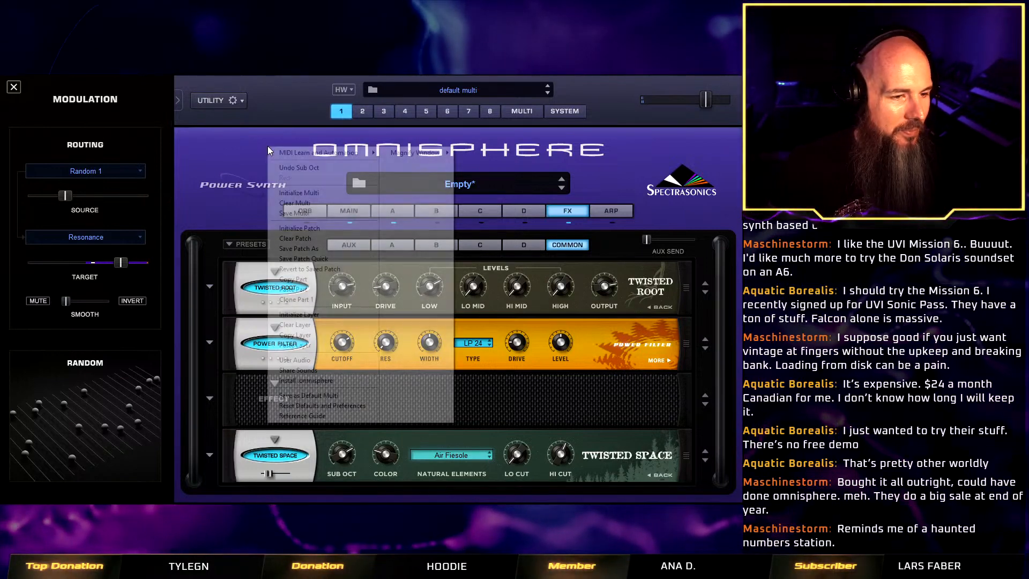
pyautogui.click(323, 249)
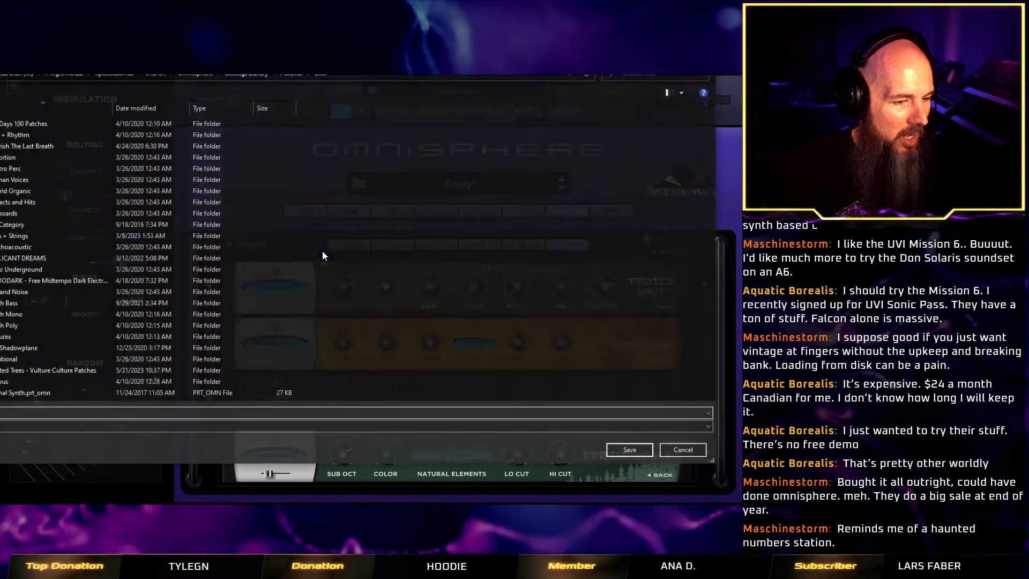
pyautogui.doubleClick(115, 371)
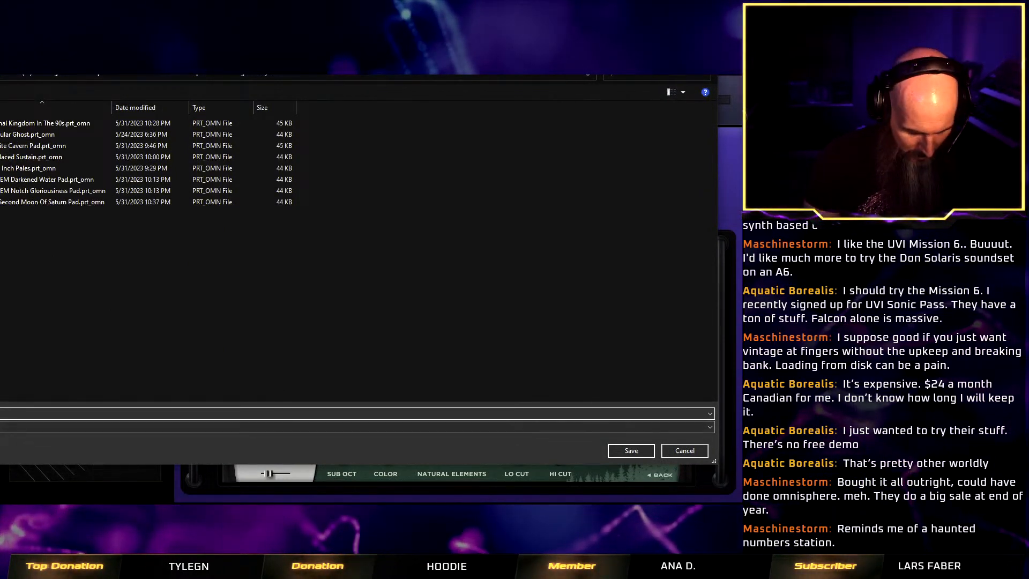
pyautogui.write('r Statio')
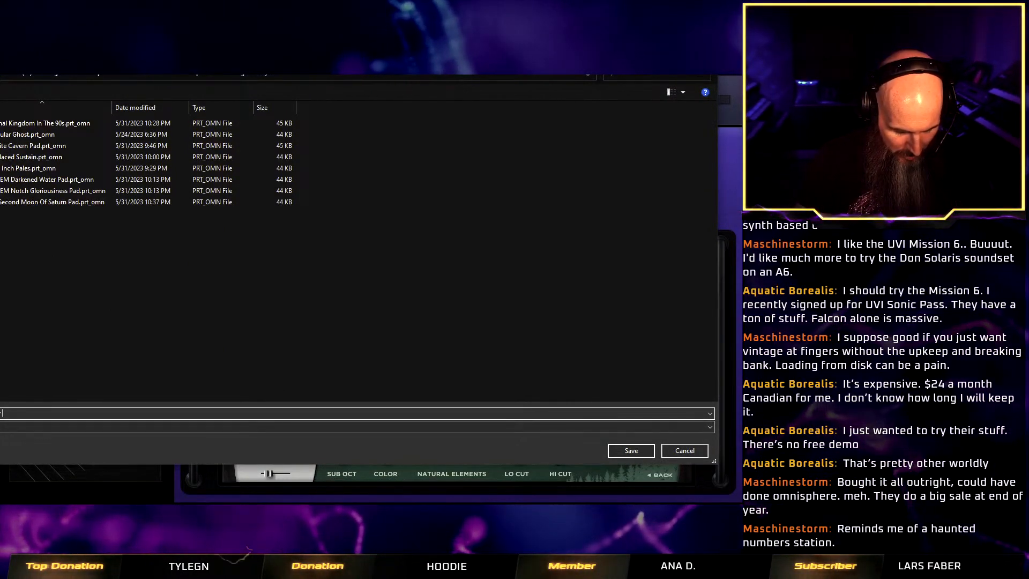
pyautogui.write('n Texture')
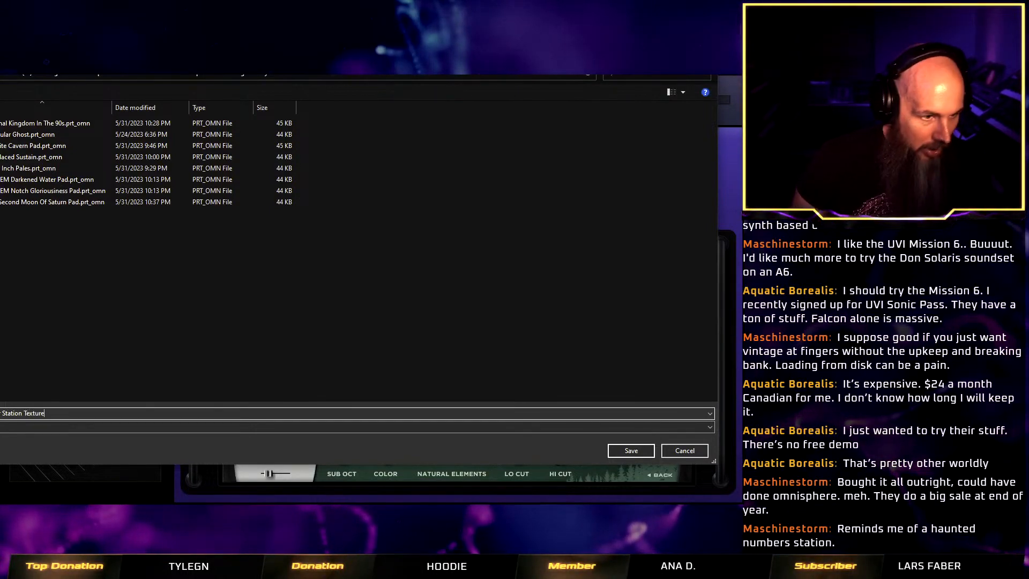
pyautogui.click(632, 452)
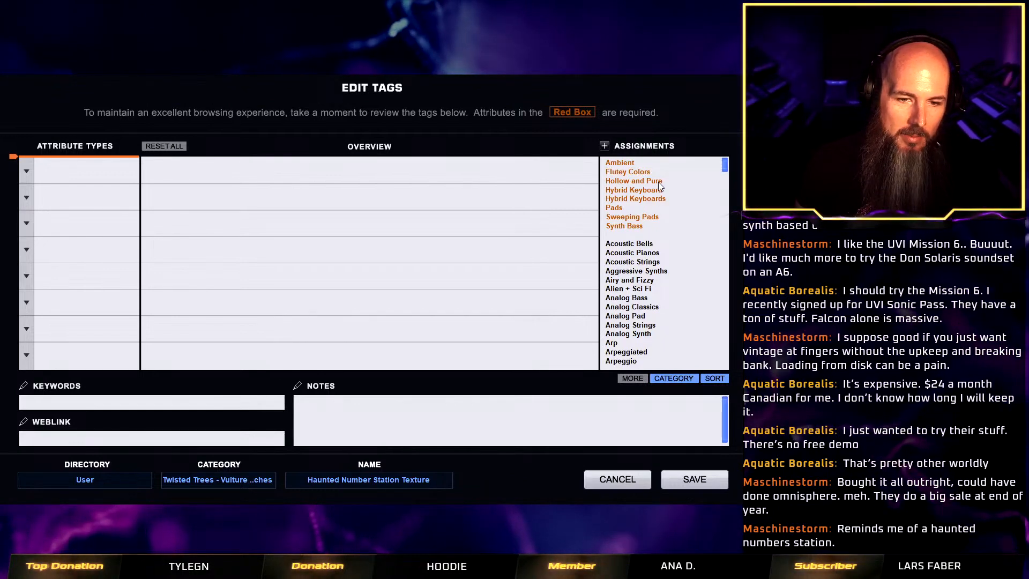
# Try to assign the tags Alien + Sci Fi, Atmospheres, Atonal, Darkness, Scoring Elements, Textural, Textural Synths and Textures without an attribute type.
pyautogui.moveTo(726, 167)
pyautogui.mouseDown()
pyautogui.moveTo(730, 314)
pyautogui.moveTo(729, 174)
pyautogui.mouseUp()
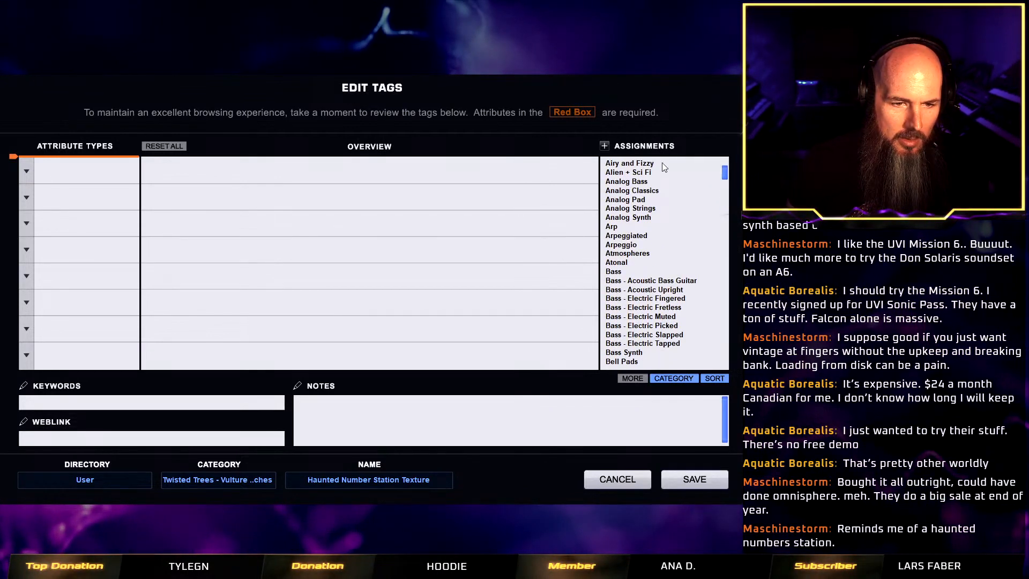
pyautogui.click(680, 171)
pyautogui.click(631, 254)
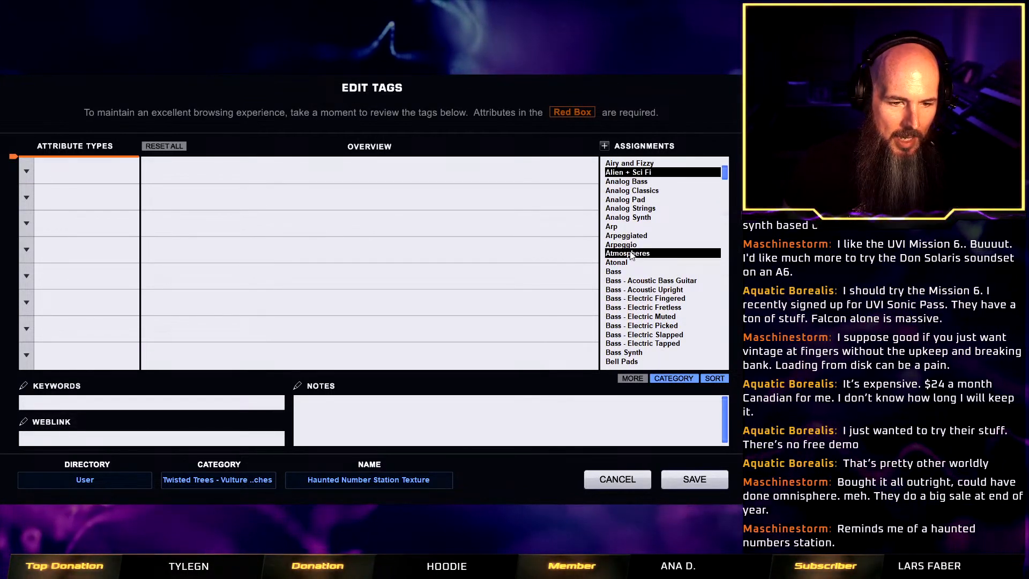
pyautogui.moveTo(725, 178); pyautogui.dragTo(725, 176)
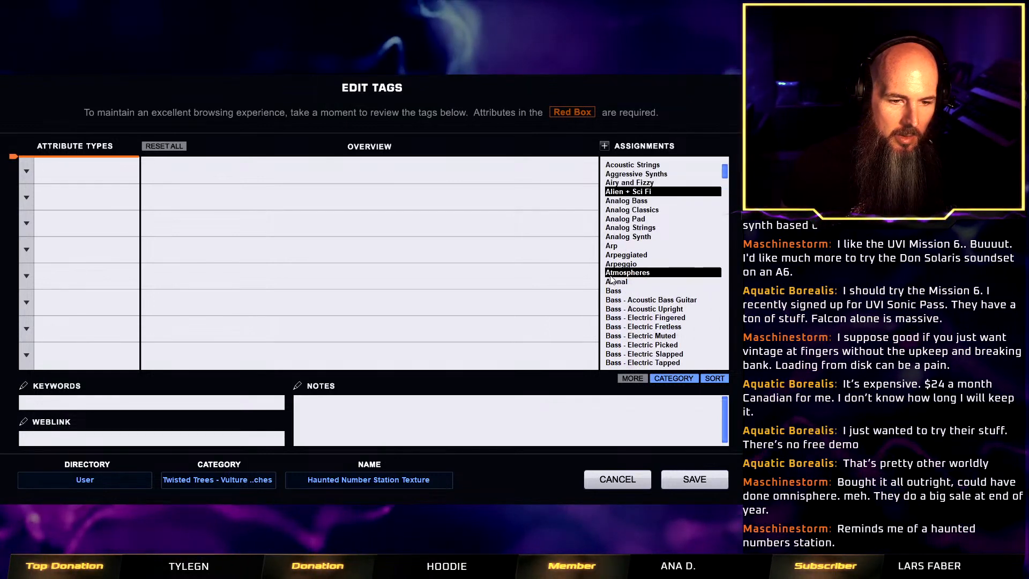
pyautogui.click(614, 281)
pyautogui.moveTo(725, 191); pyautogui.dragTo(733, 243)
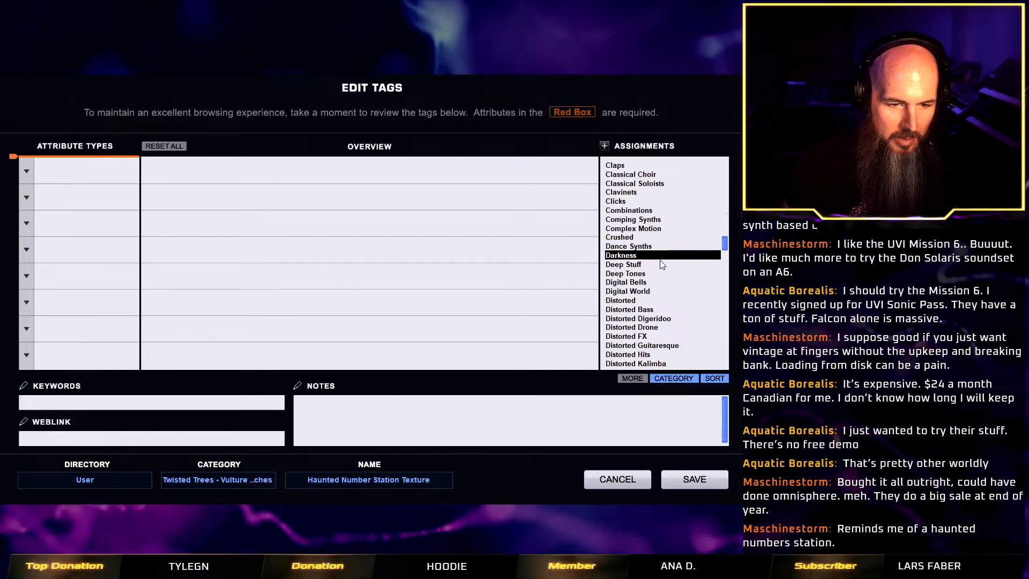
pyautogui.moveTo(727, 246); pyautogui.dragTo(729, 328)
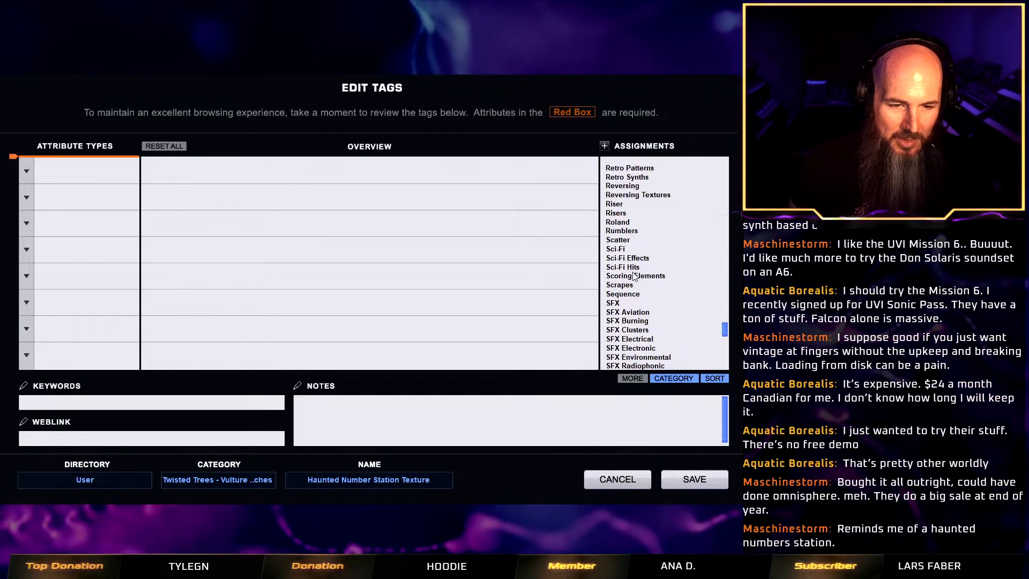
pyautogui.scroll(-2, 690, 317)
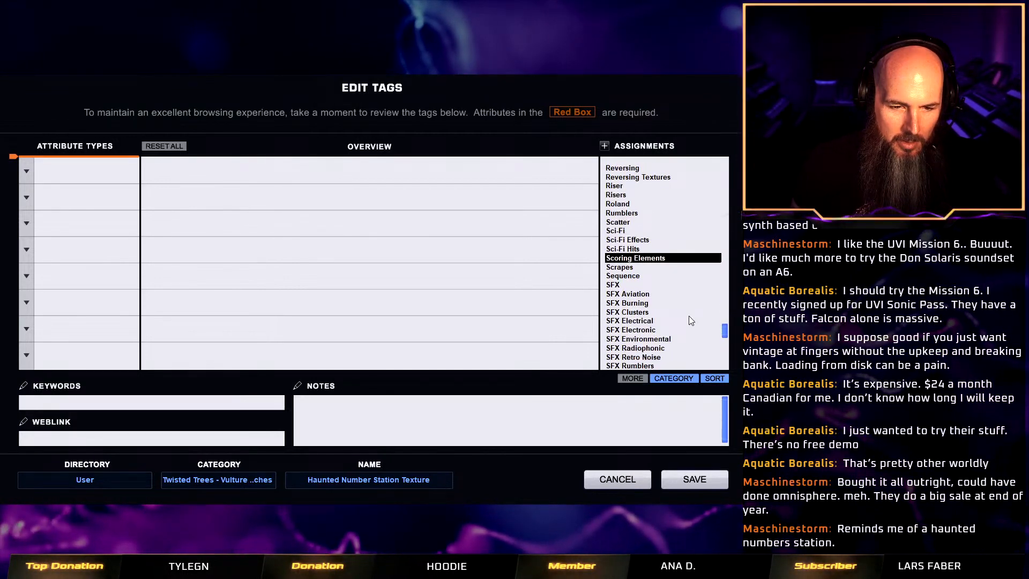
pyautogui.moveTo(729, 334); pyautogui.dragTo(730, 355)
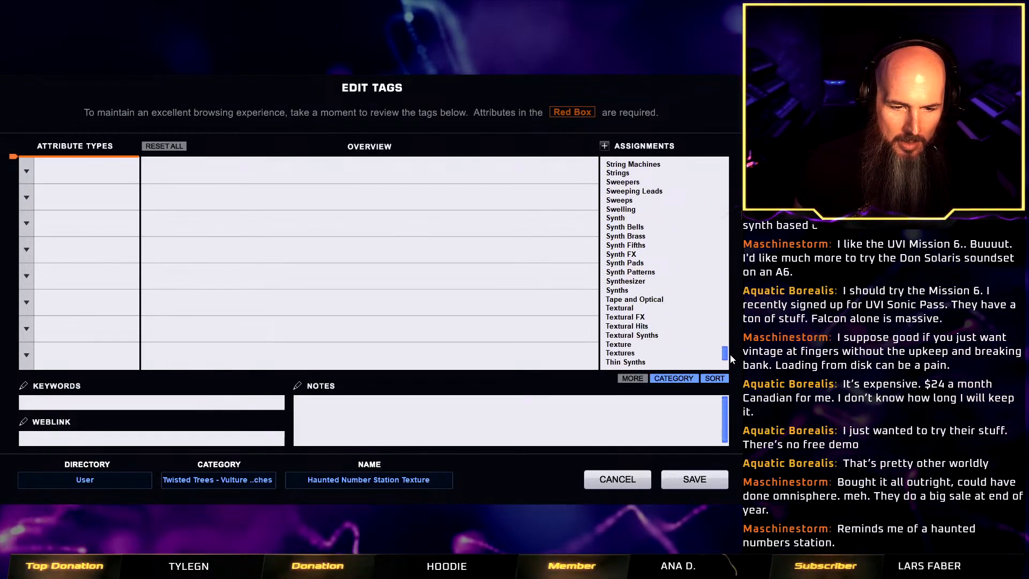
pyautogui.click(637, 270)
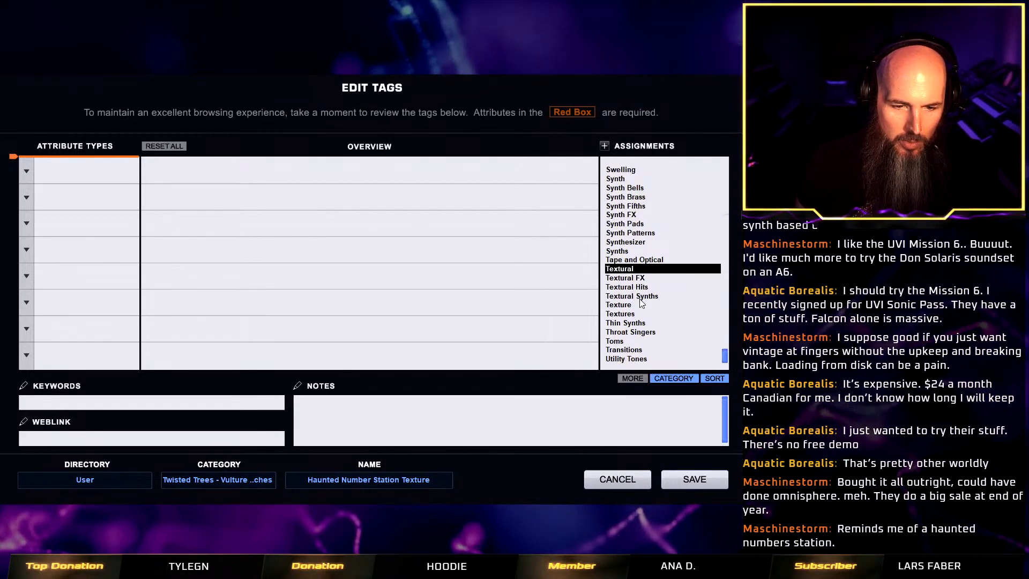
pyautogui.click(622, 313)
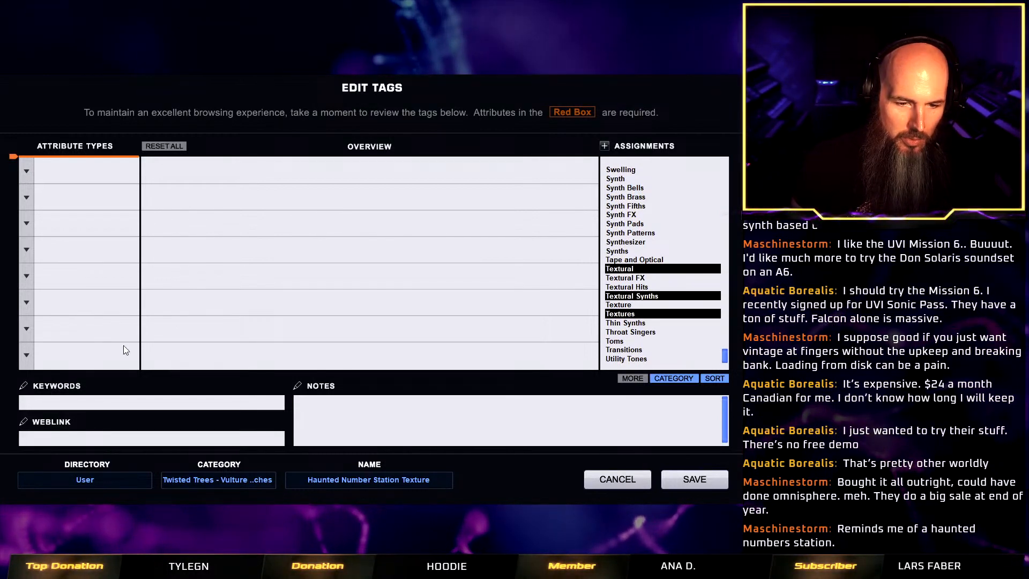
# Add a Type attribute to the patch and assign Darkness to it.
pyautogui.click(27, 169)
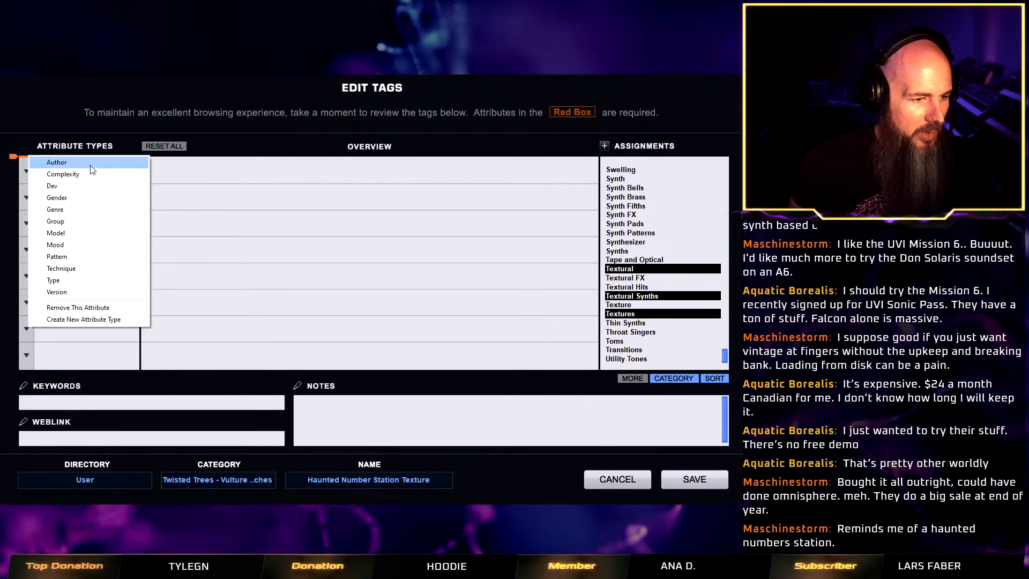
pyautogui.click(79, 279)
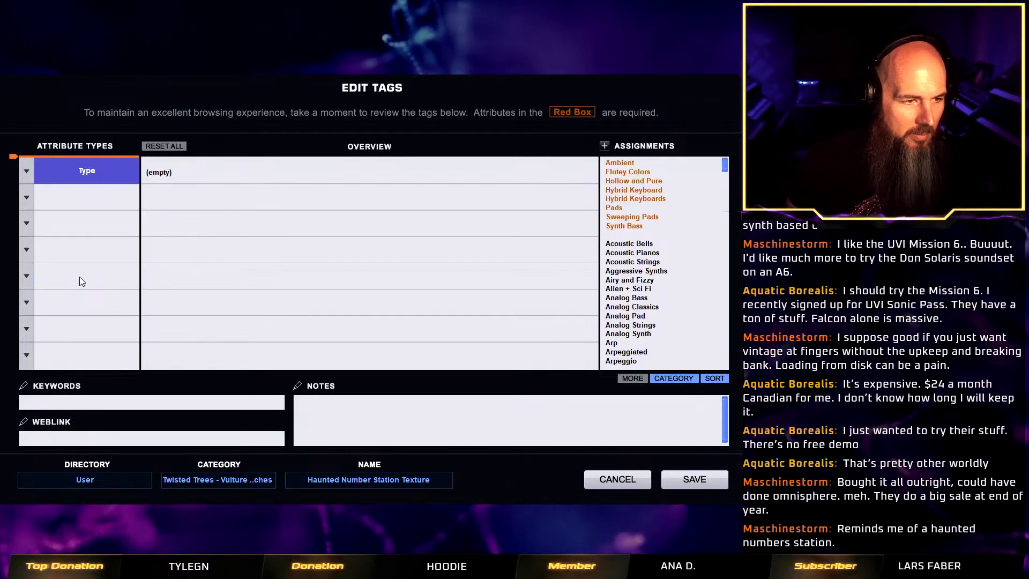
pyautogui.moveTo(727, 170); pyautogui.dragTo(730, 263)
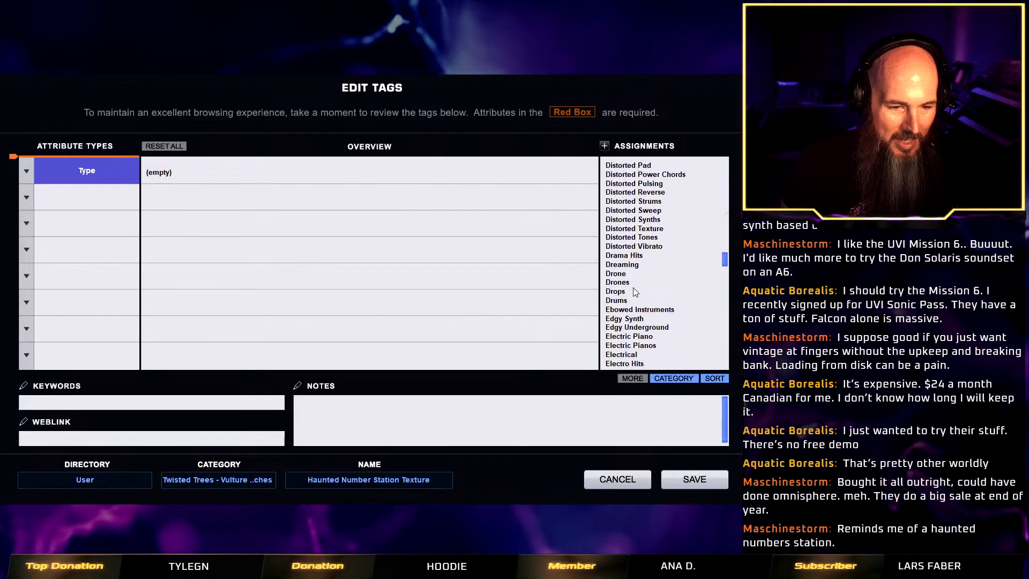
pyautogui.scroll(4, 642, 273)
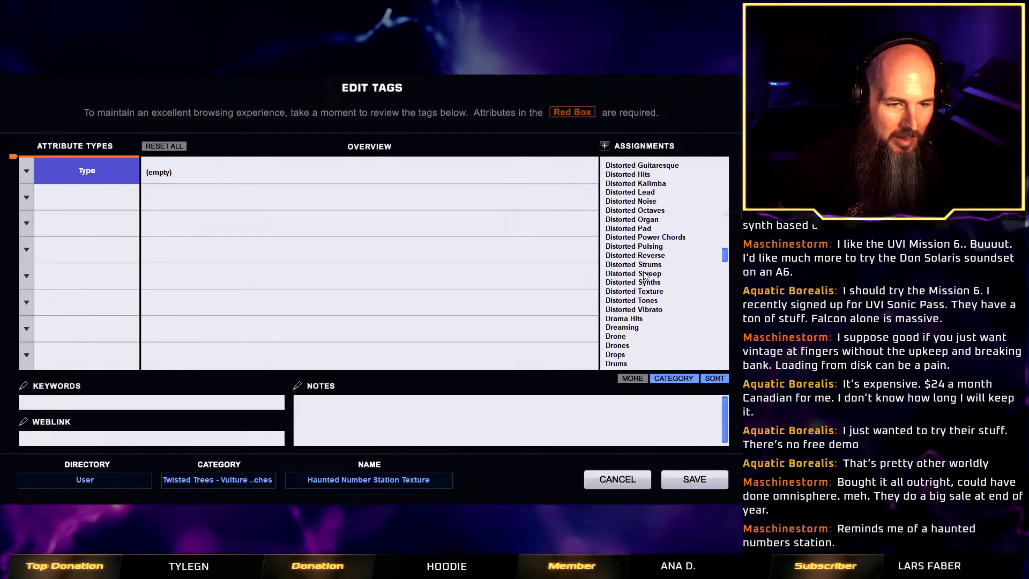
pyautogui.scroll(6, 729, 245)
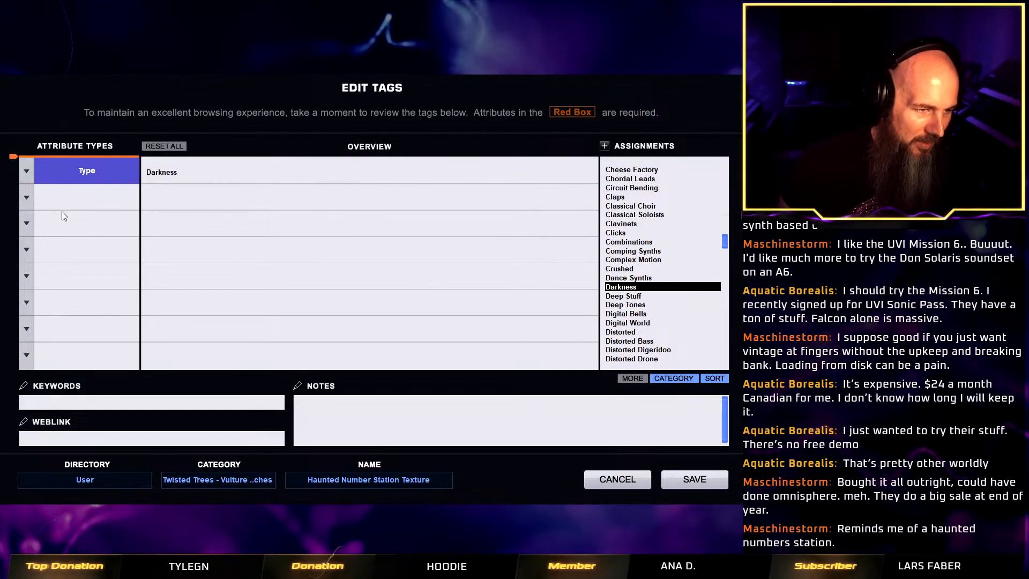
# Add an Author attribute set to Vulture Culture and save the patch with its tags.
pyautogui.click(26, 200)
pyautogui.click(51, 185)
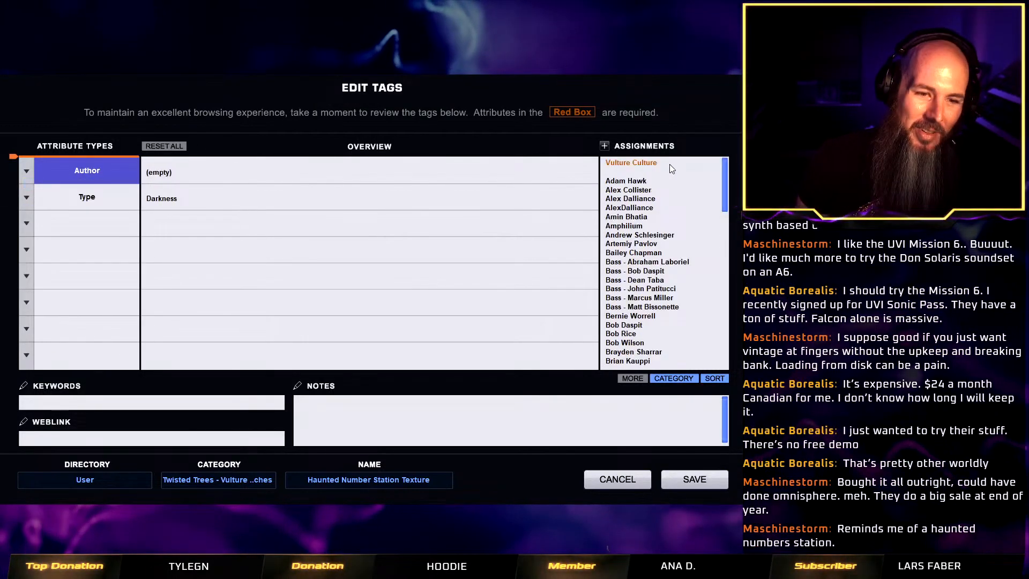
pyautogui.click(632, 162)
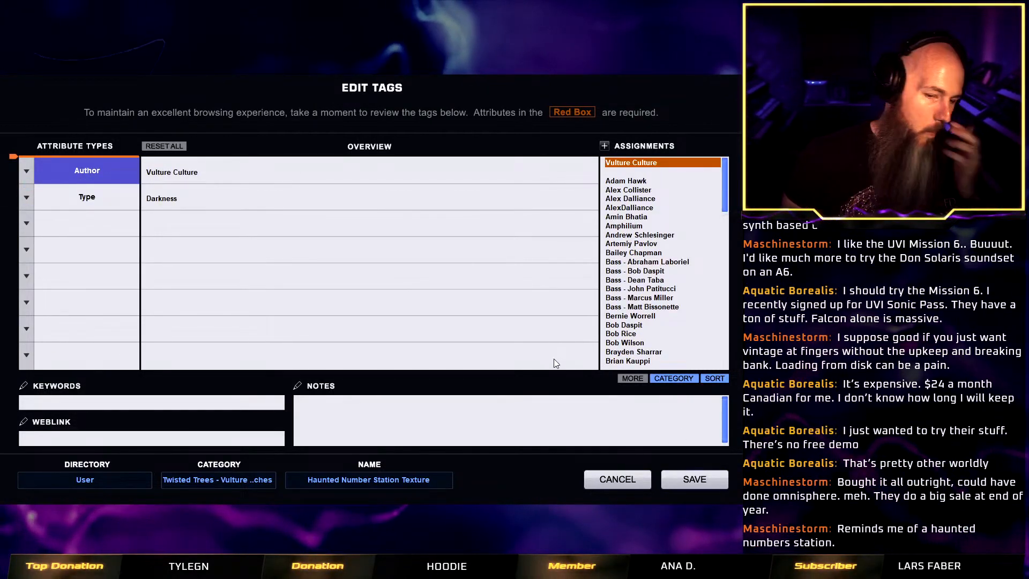
pyautogui.click(670, 475)
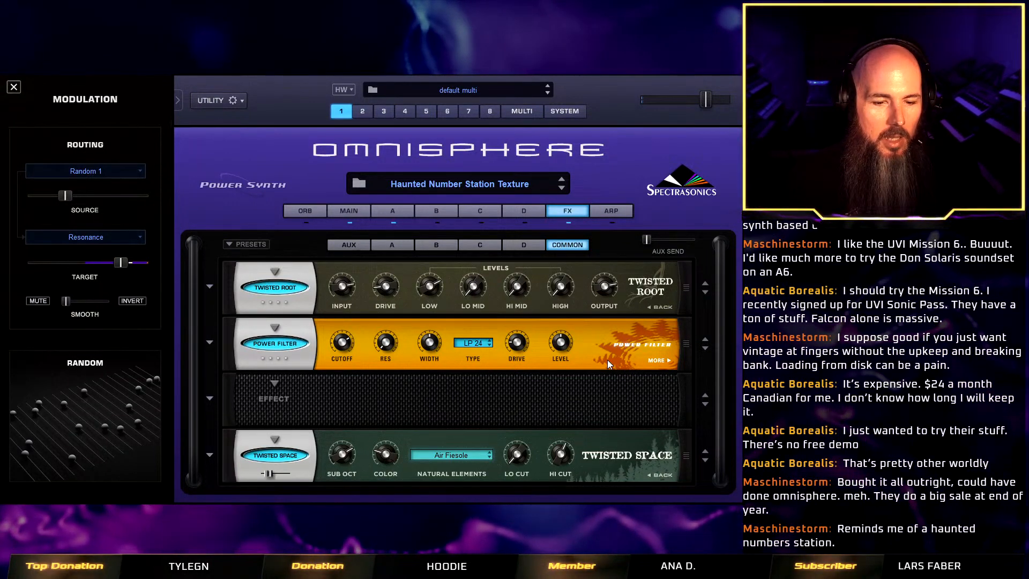
# Open layer A of the Haunted Number Station Texture patch.
pyautogui.click(399, 214)
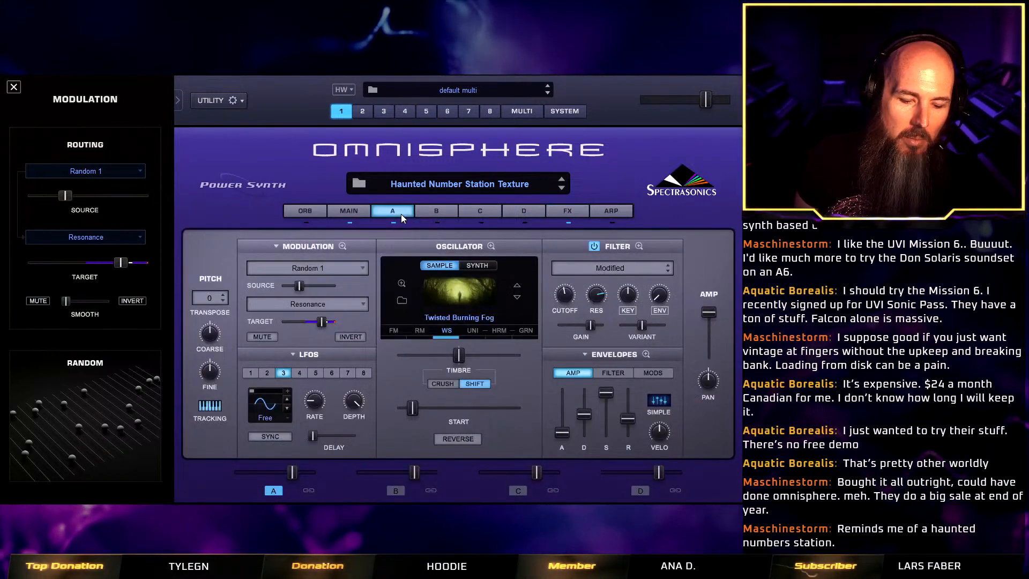